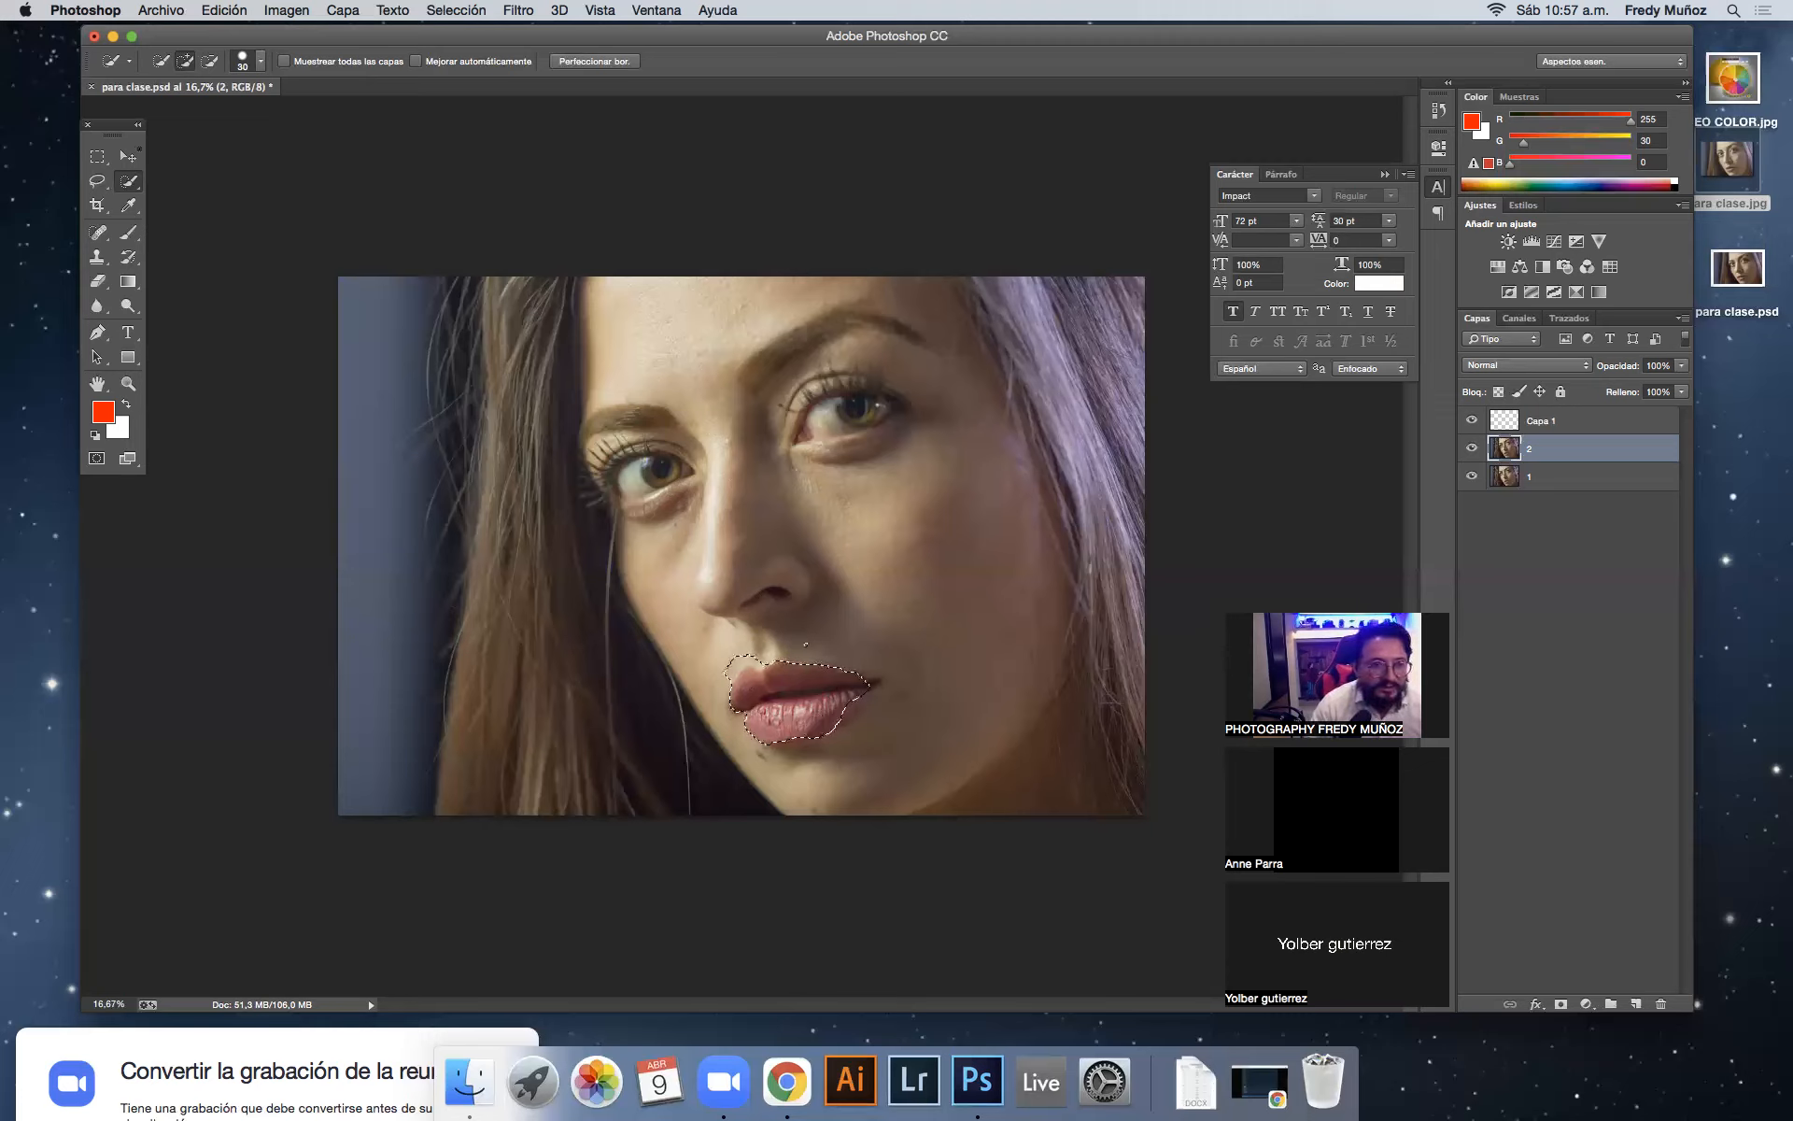
# Step: Clear the existing selection around the lips
pyautogui.click(96, 181)
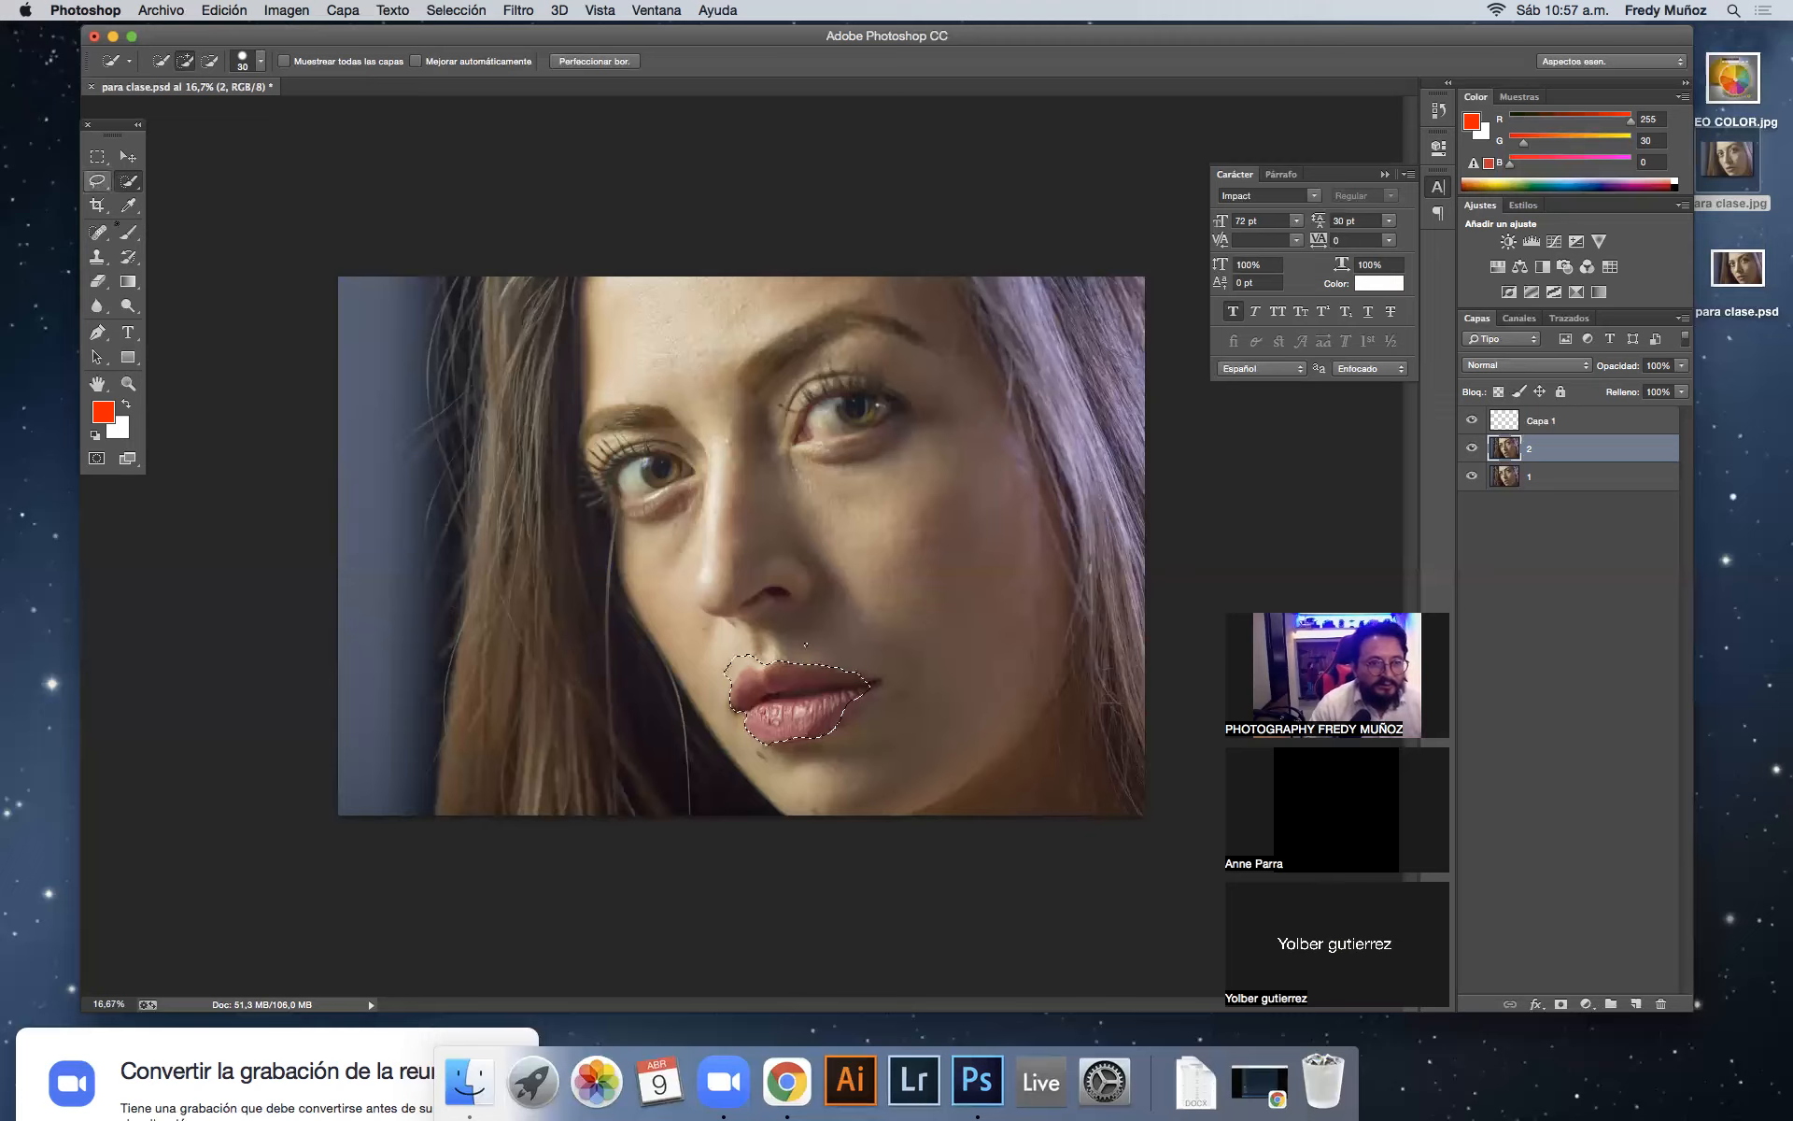
pyautogui.moveTo(597, 503); pyautogui.dragTo(616, 551)
pyautogui.press('super+z')
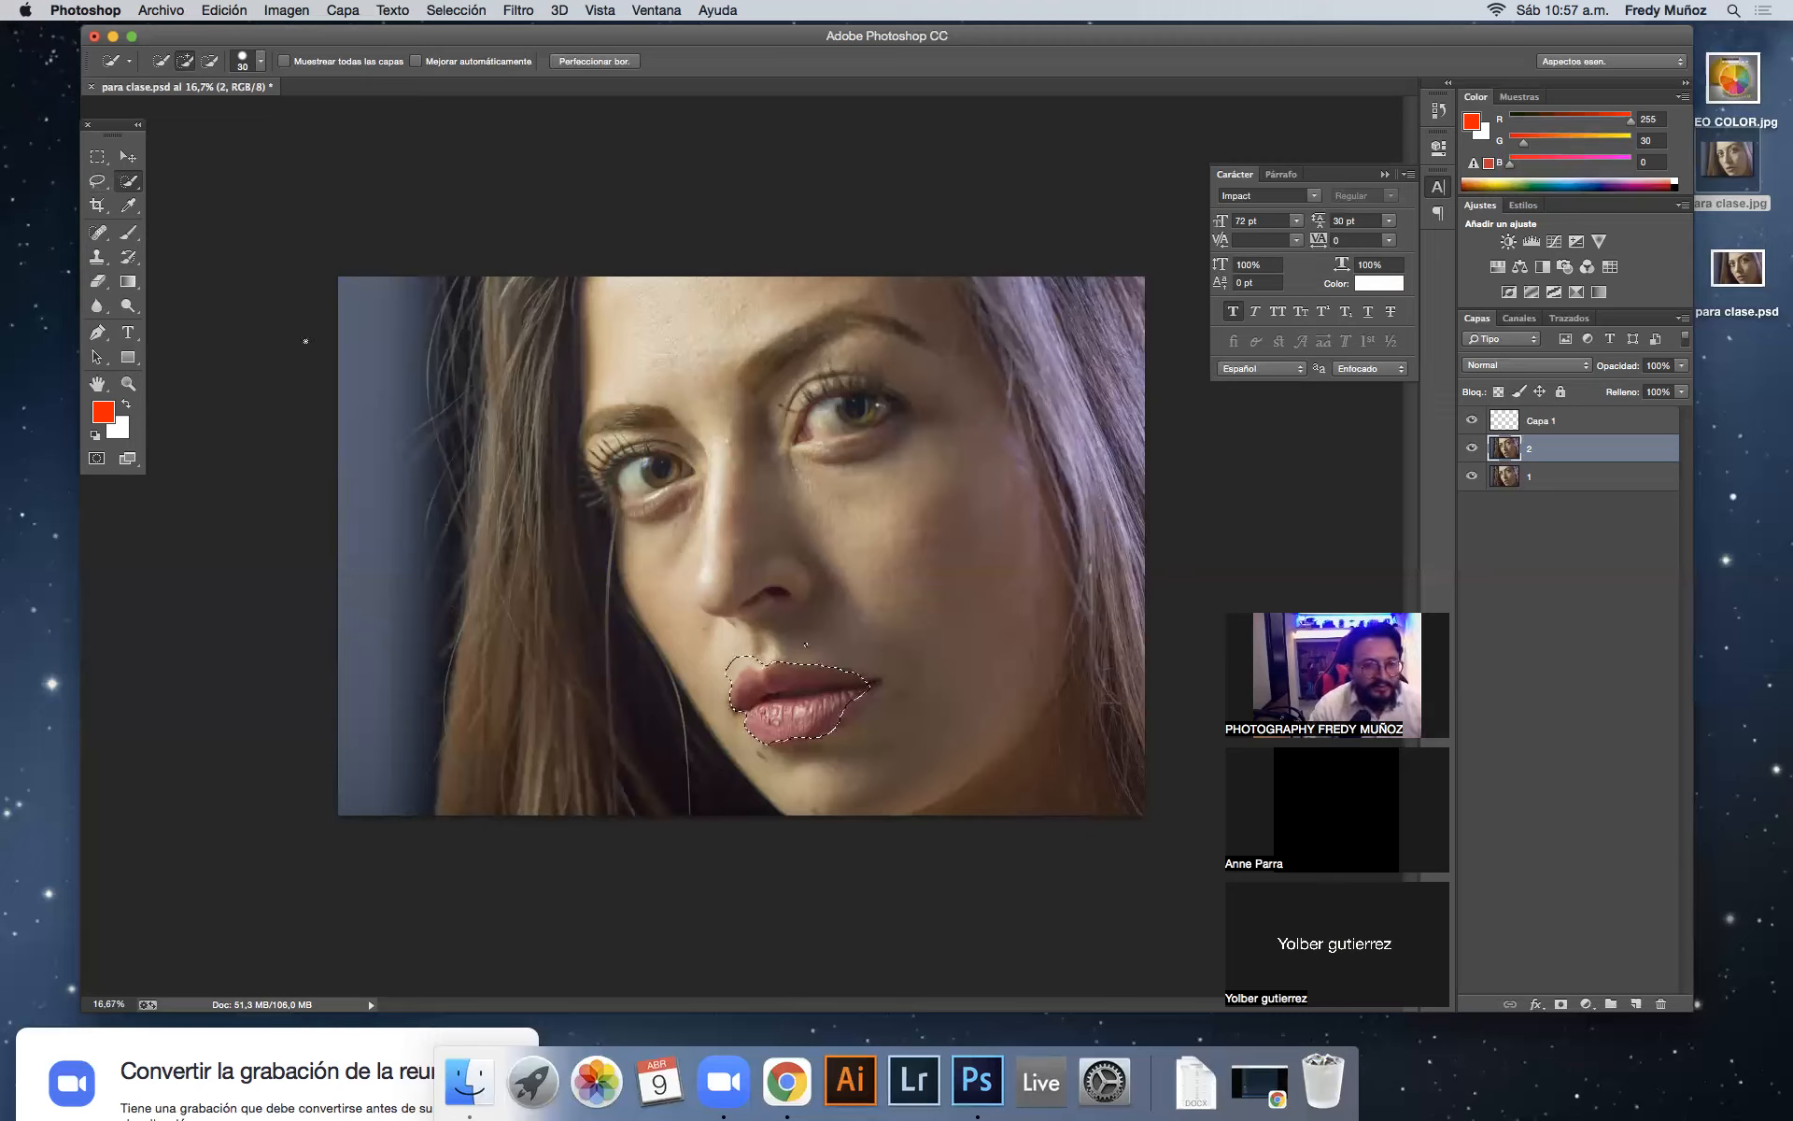
pyautogui.press('super+d')
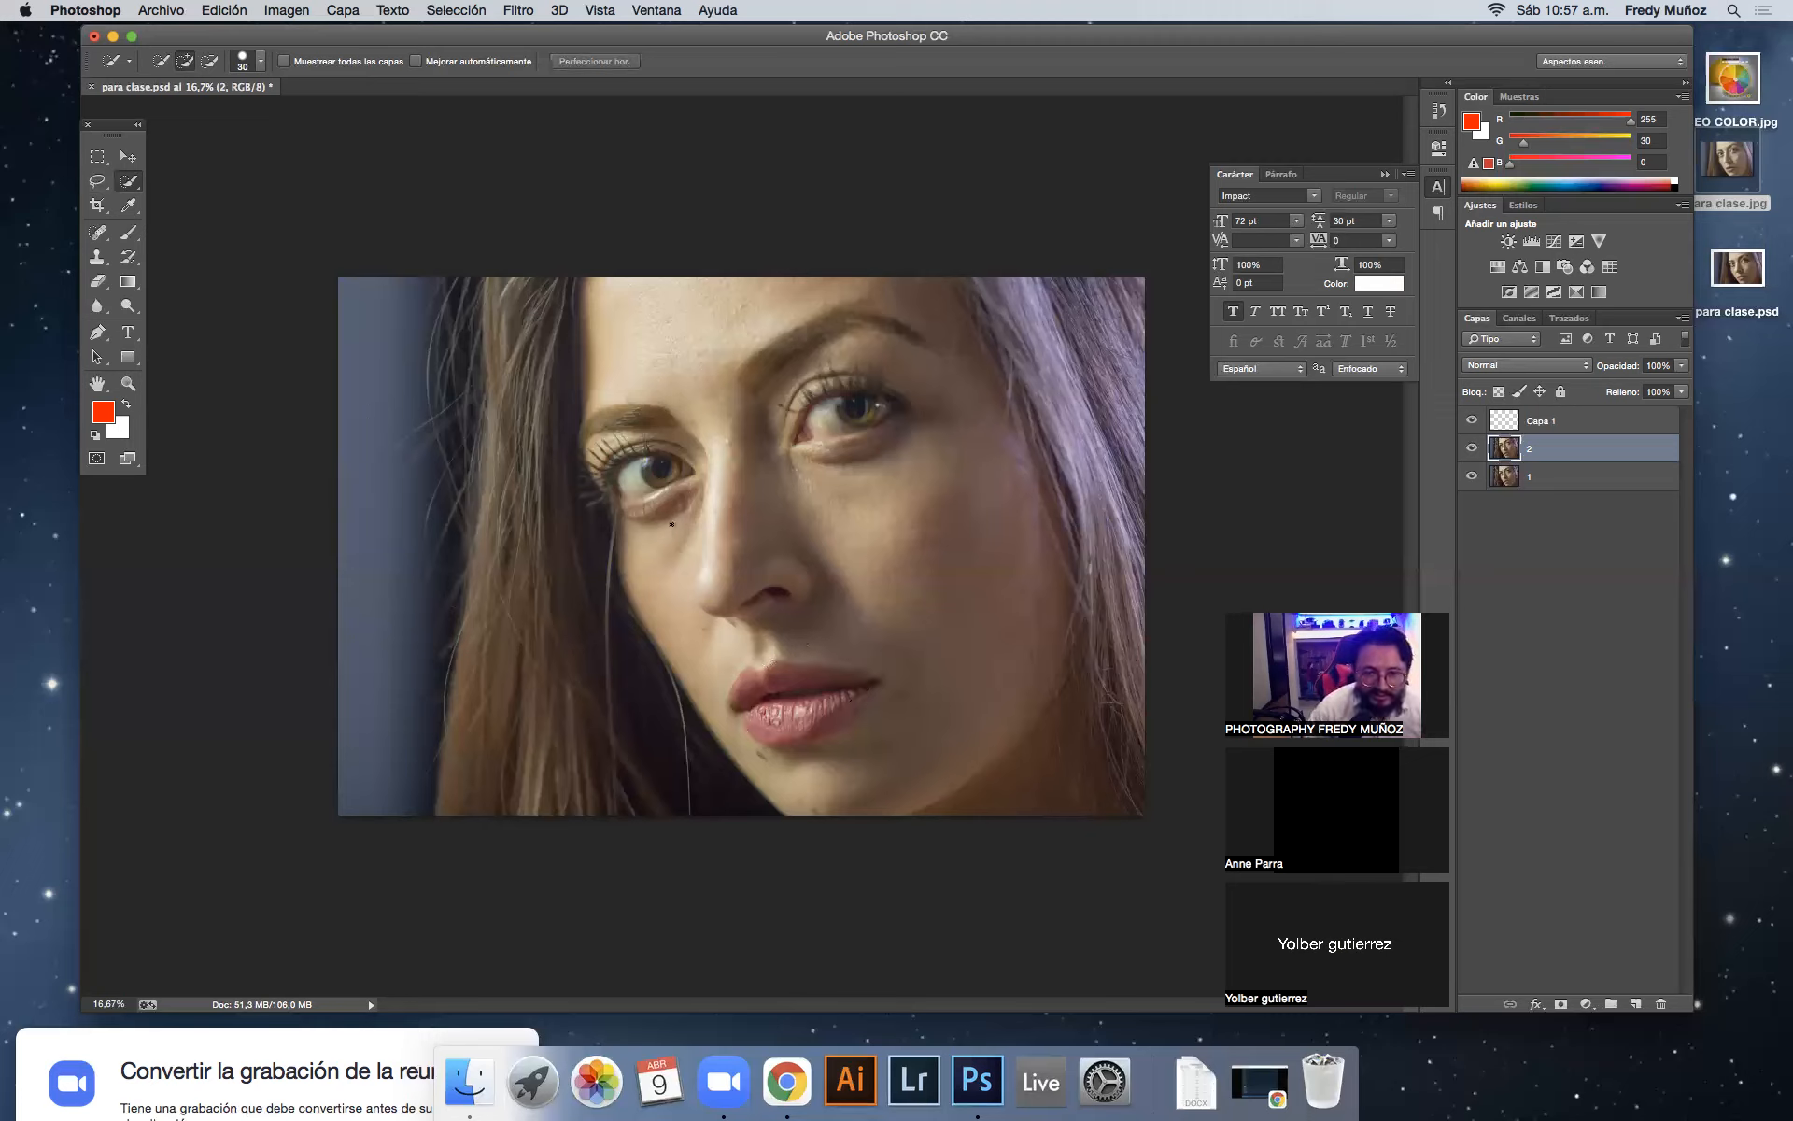
# Step: Use Quick Selection to select both eye pupils and the dark area between the hair and the jaw
pyautogui.click(663, 464)
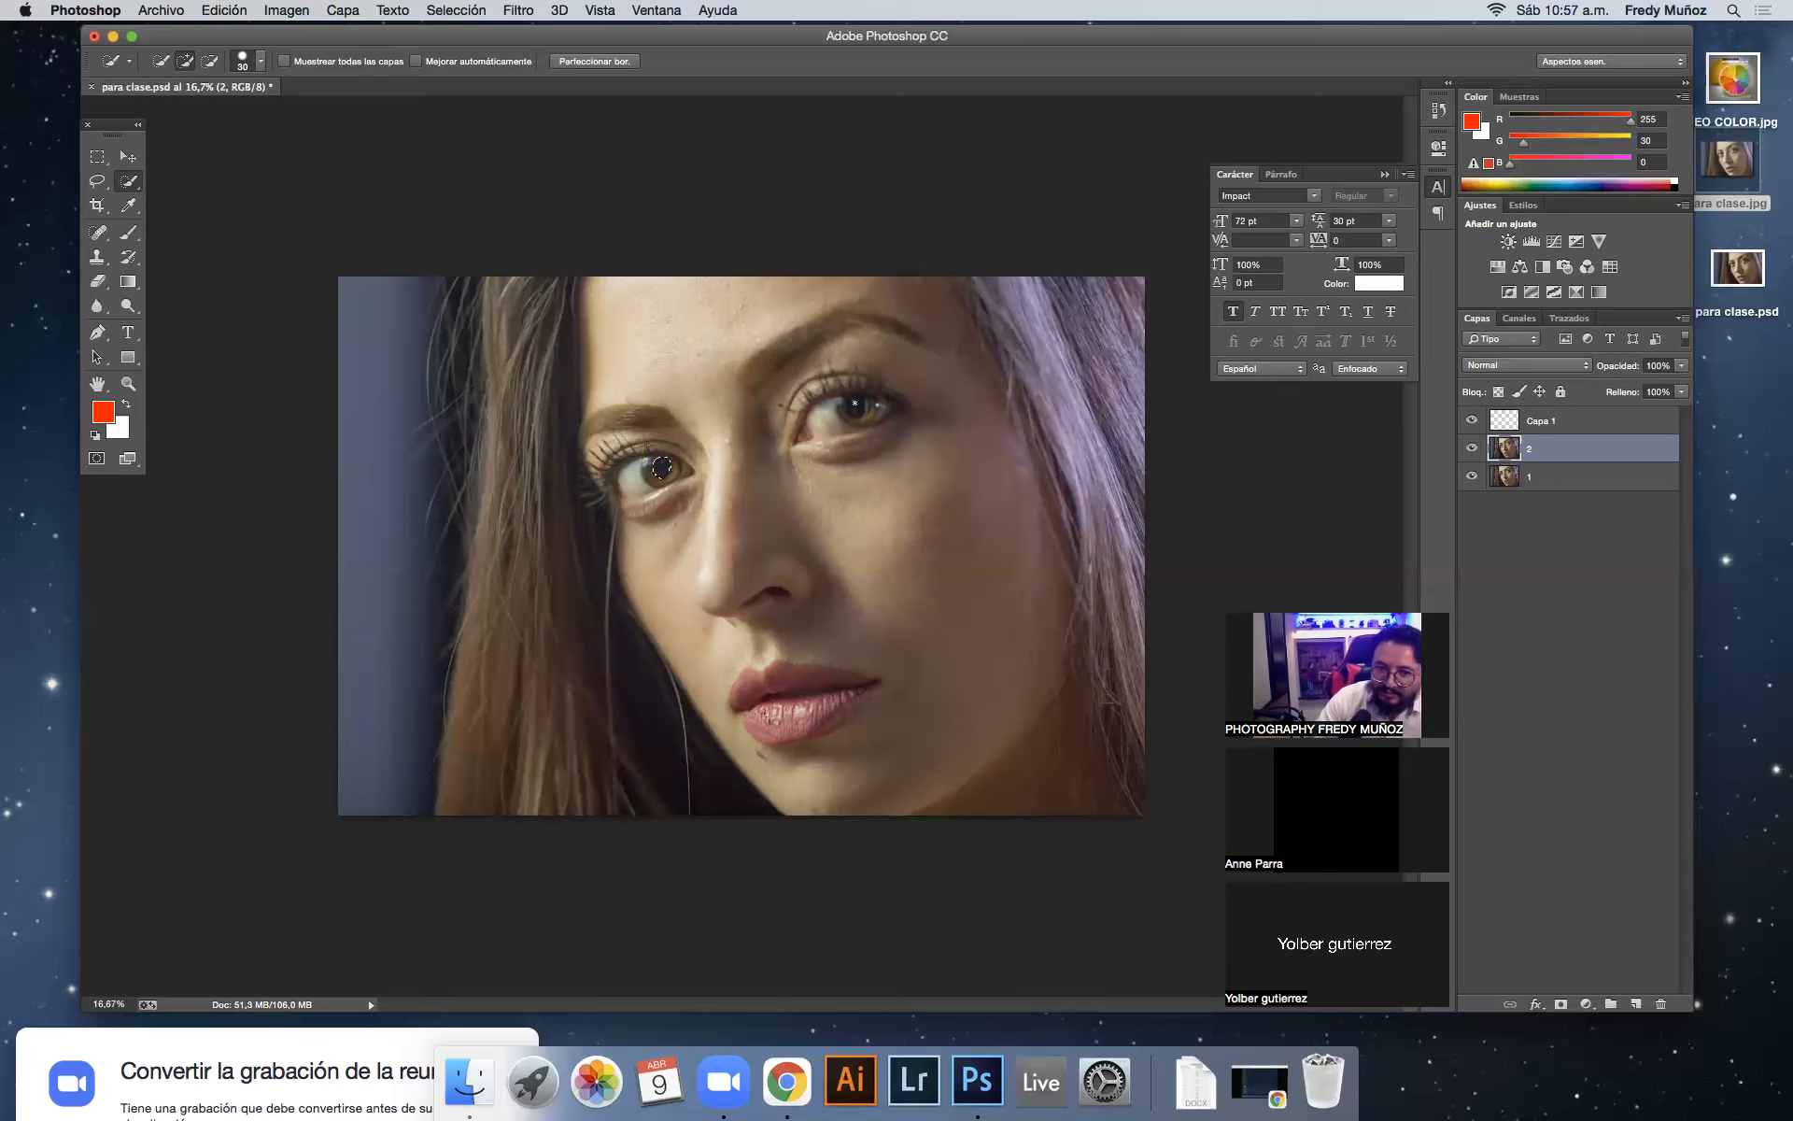
pyautogui.click(851, 406)
pyautogui.click(654, 733)
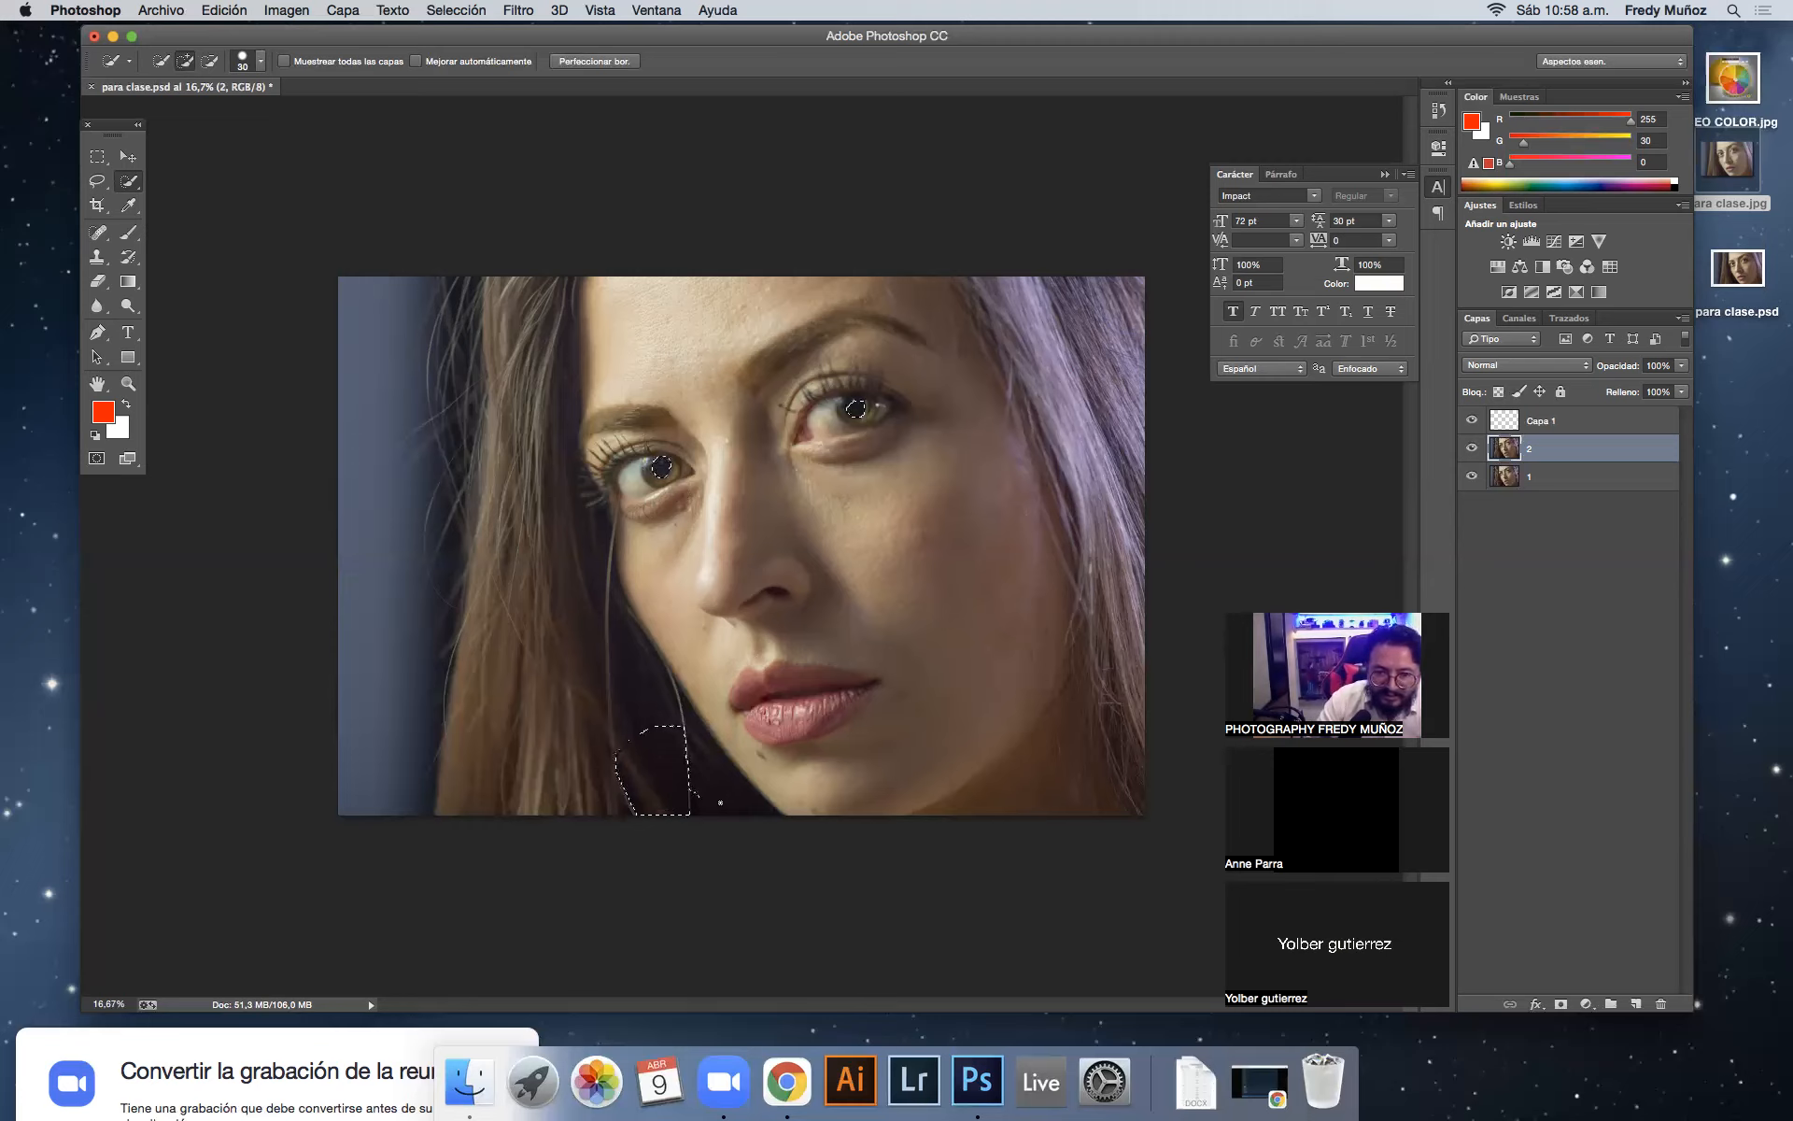
pyautogui.moveTo(731, 826)
pyautogui.mouseDown()
pyautogui.moveTo(694, 772)
pyautogui.moveTo(719, 766)
pyautogui.moveTo(793, 846)
pyautogui.moveTo(698, 719)
pyautogui.mouseUp()
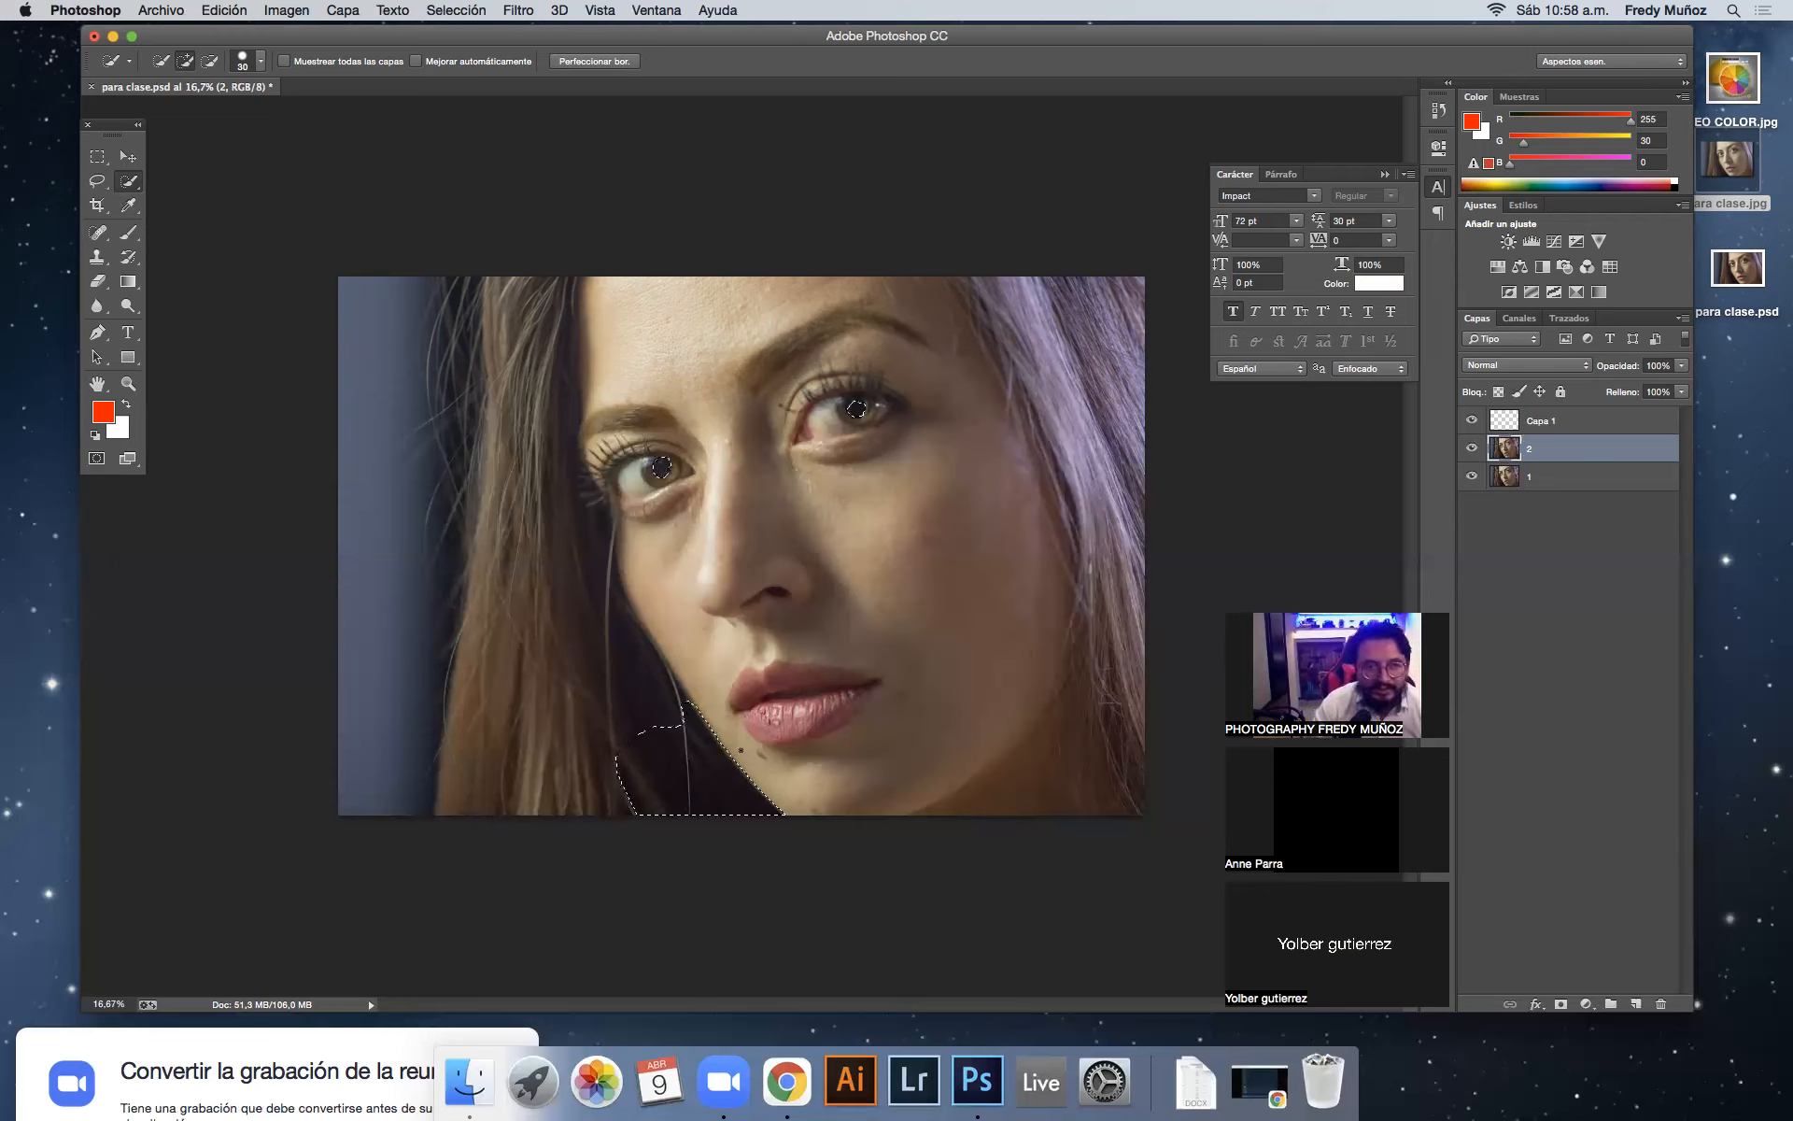
# Step: Switch Quick Selection to subtract mode and remove the strip along the jaw from the dark area's selection
pyautogui.click(129, 63)
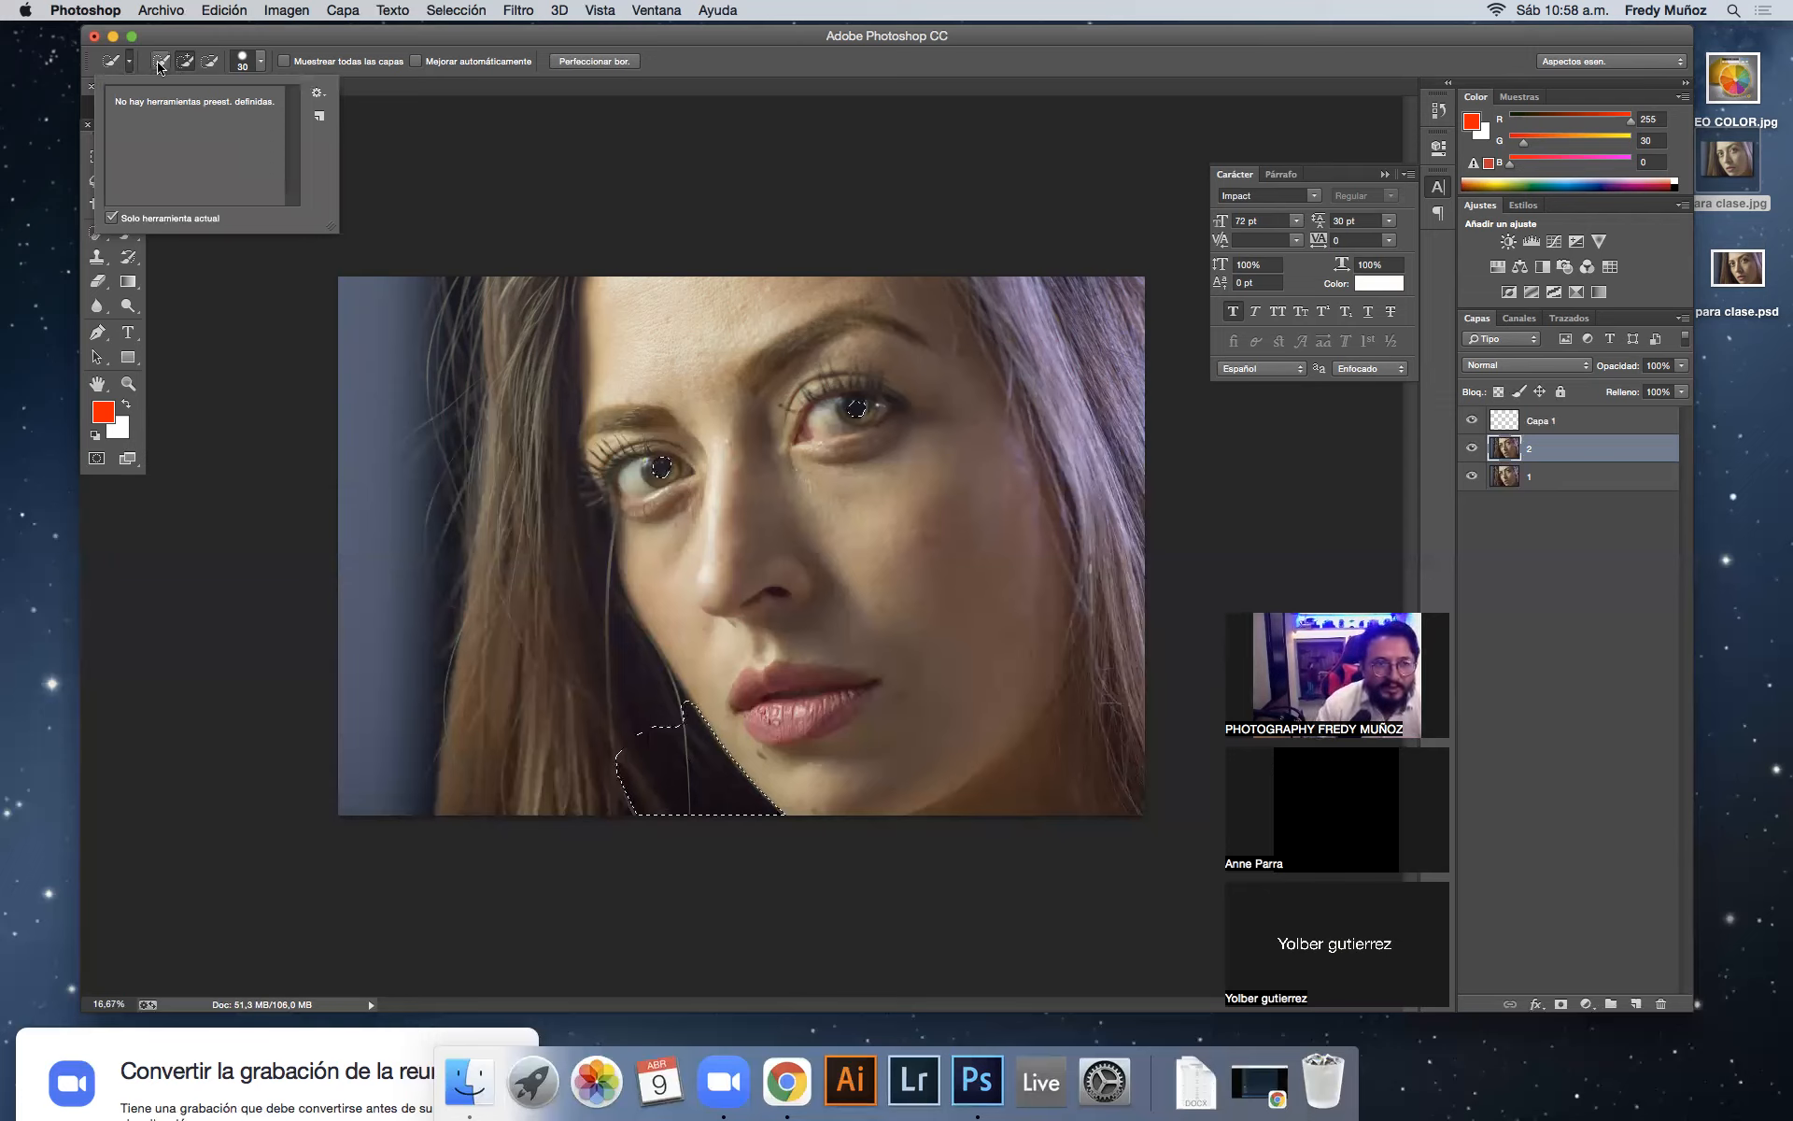
pyautogui.click(160, 62)
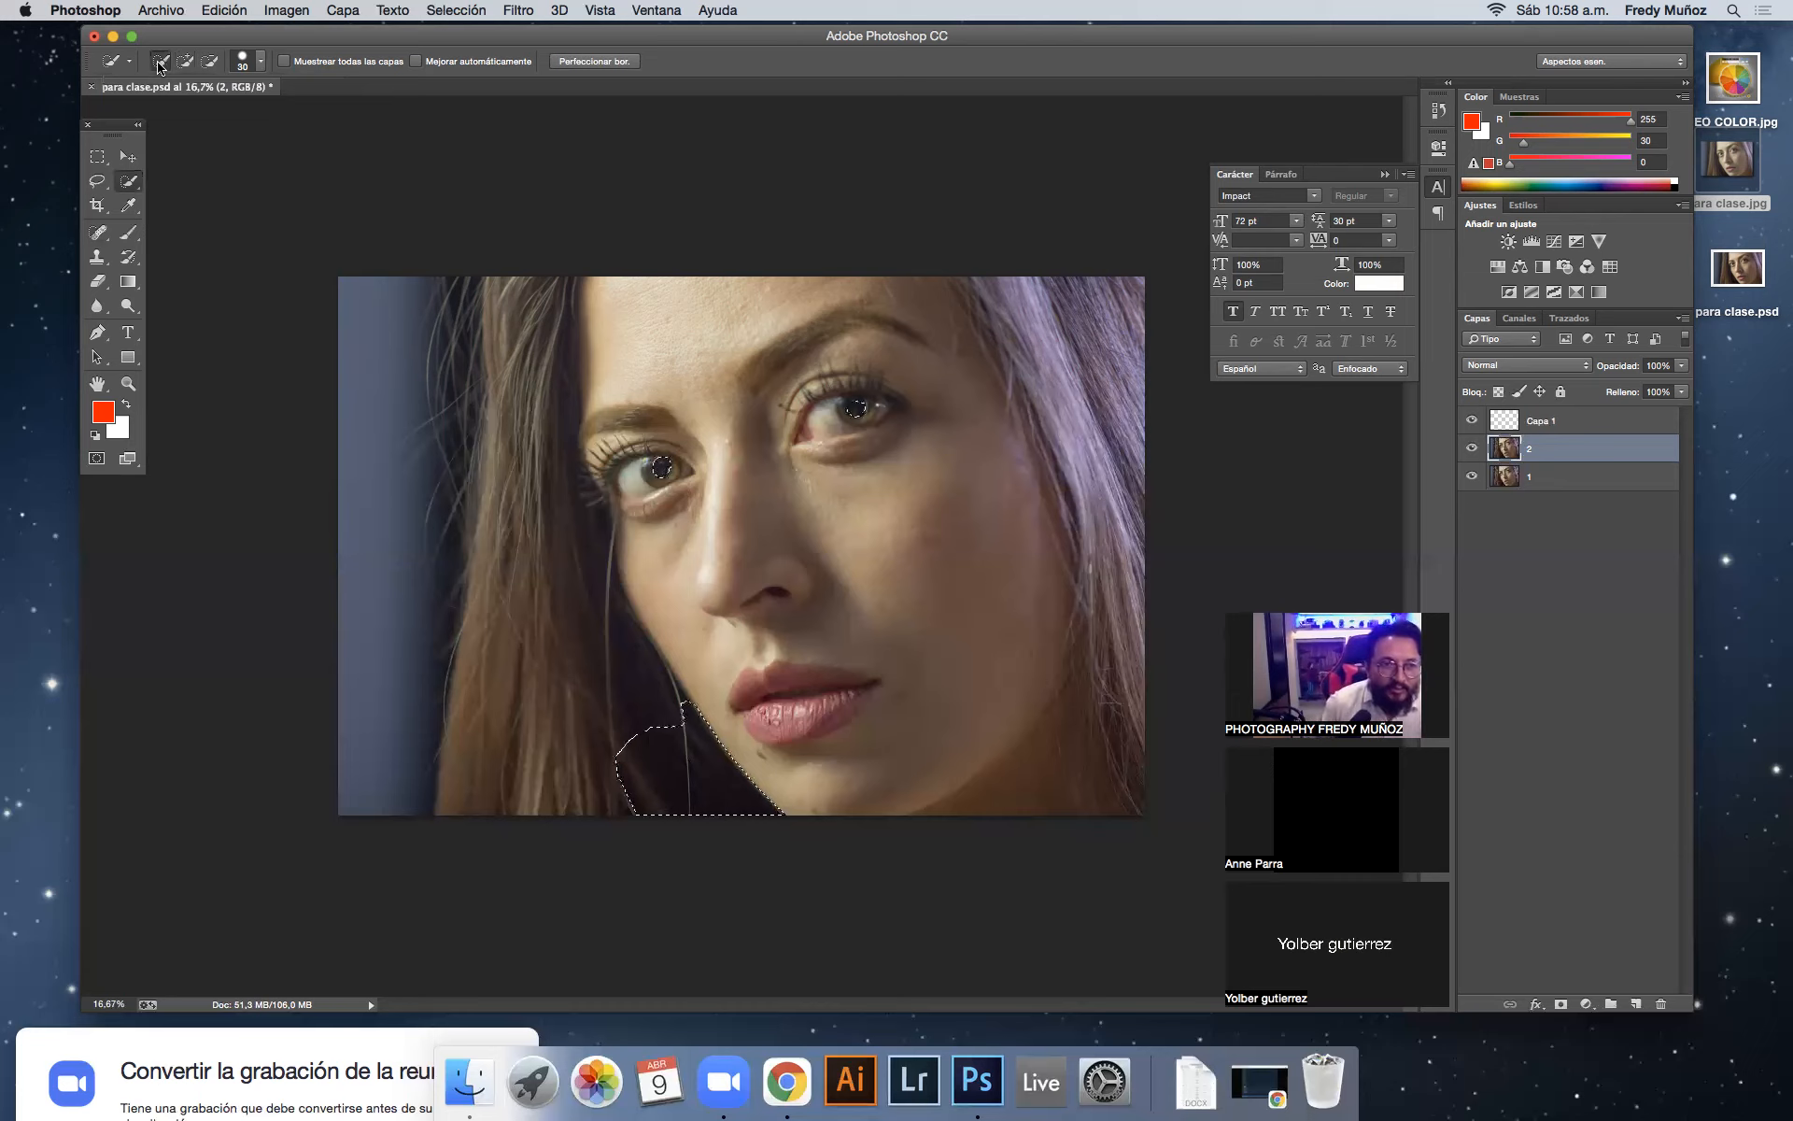
pyautogui.click(211, 63)
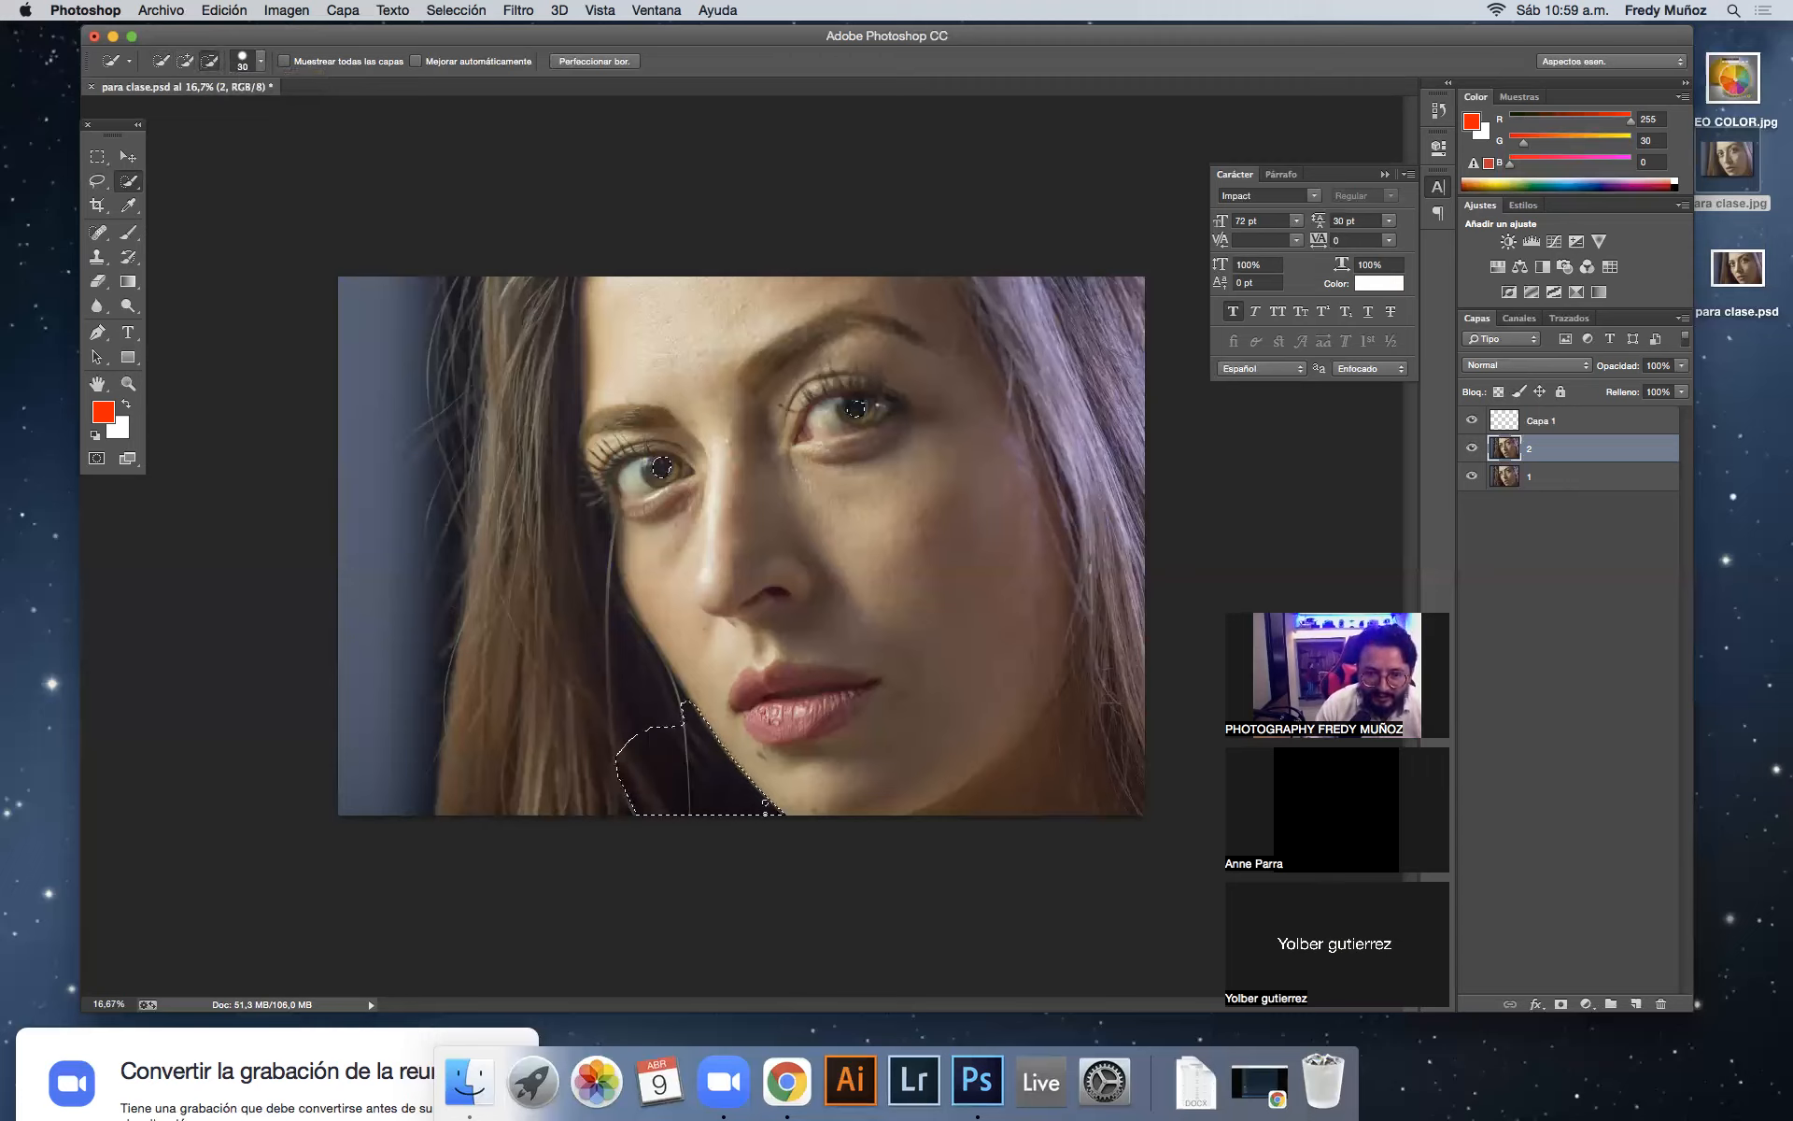
pyautogui.moveTo(764, 801); pyautogui.dragTo(768, 787)
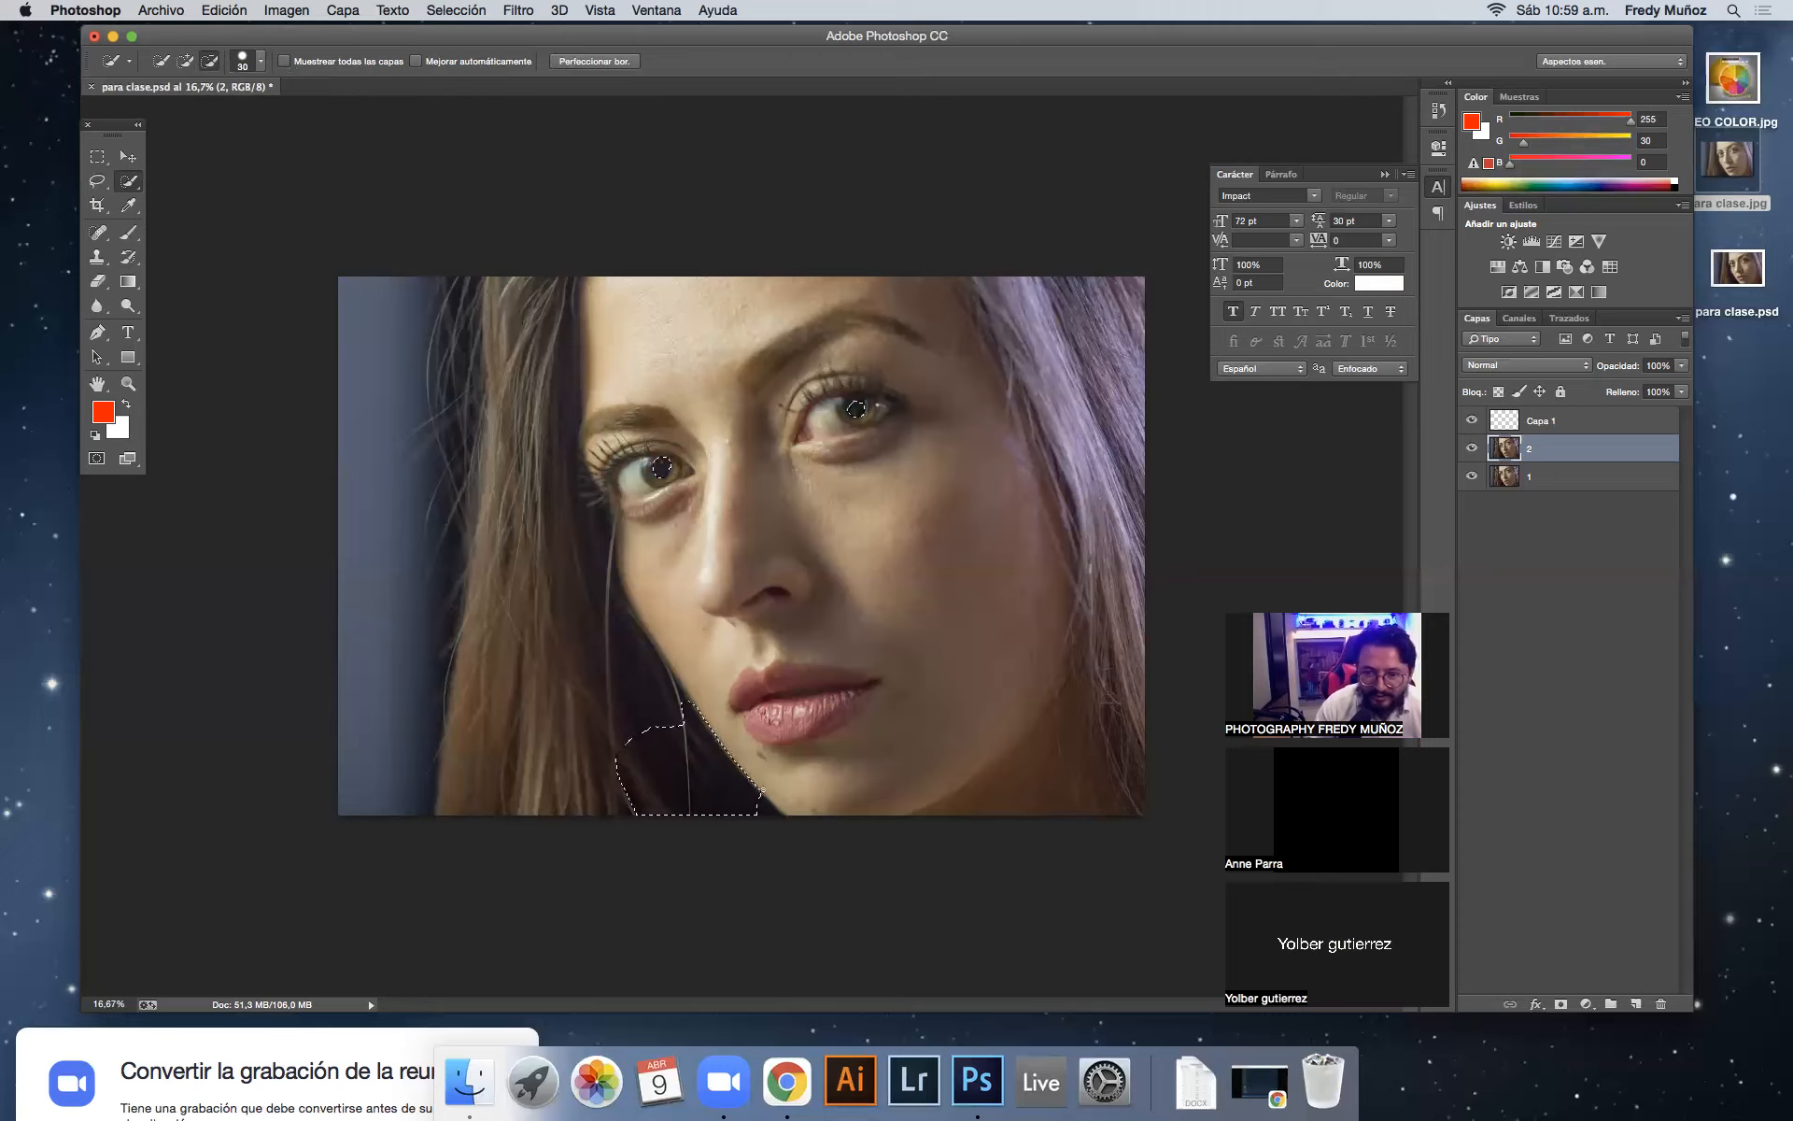
pyautogui.moveTo(757, 794)
pyautogui.mouseDown()
pyautogui.moveTo(717, 706)
pyautogui.moveTo(675, 693)
pyautogui.moveTo(696, 710)
pyautogui.moveTo(666, 713)
pyautogui.moveTo(743, 720)
pyautogui.moveTo(688, 714)
pyautogui.mouseUp()
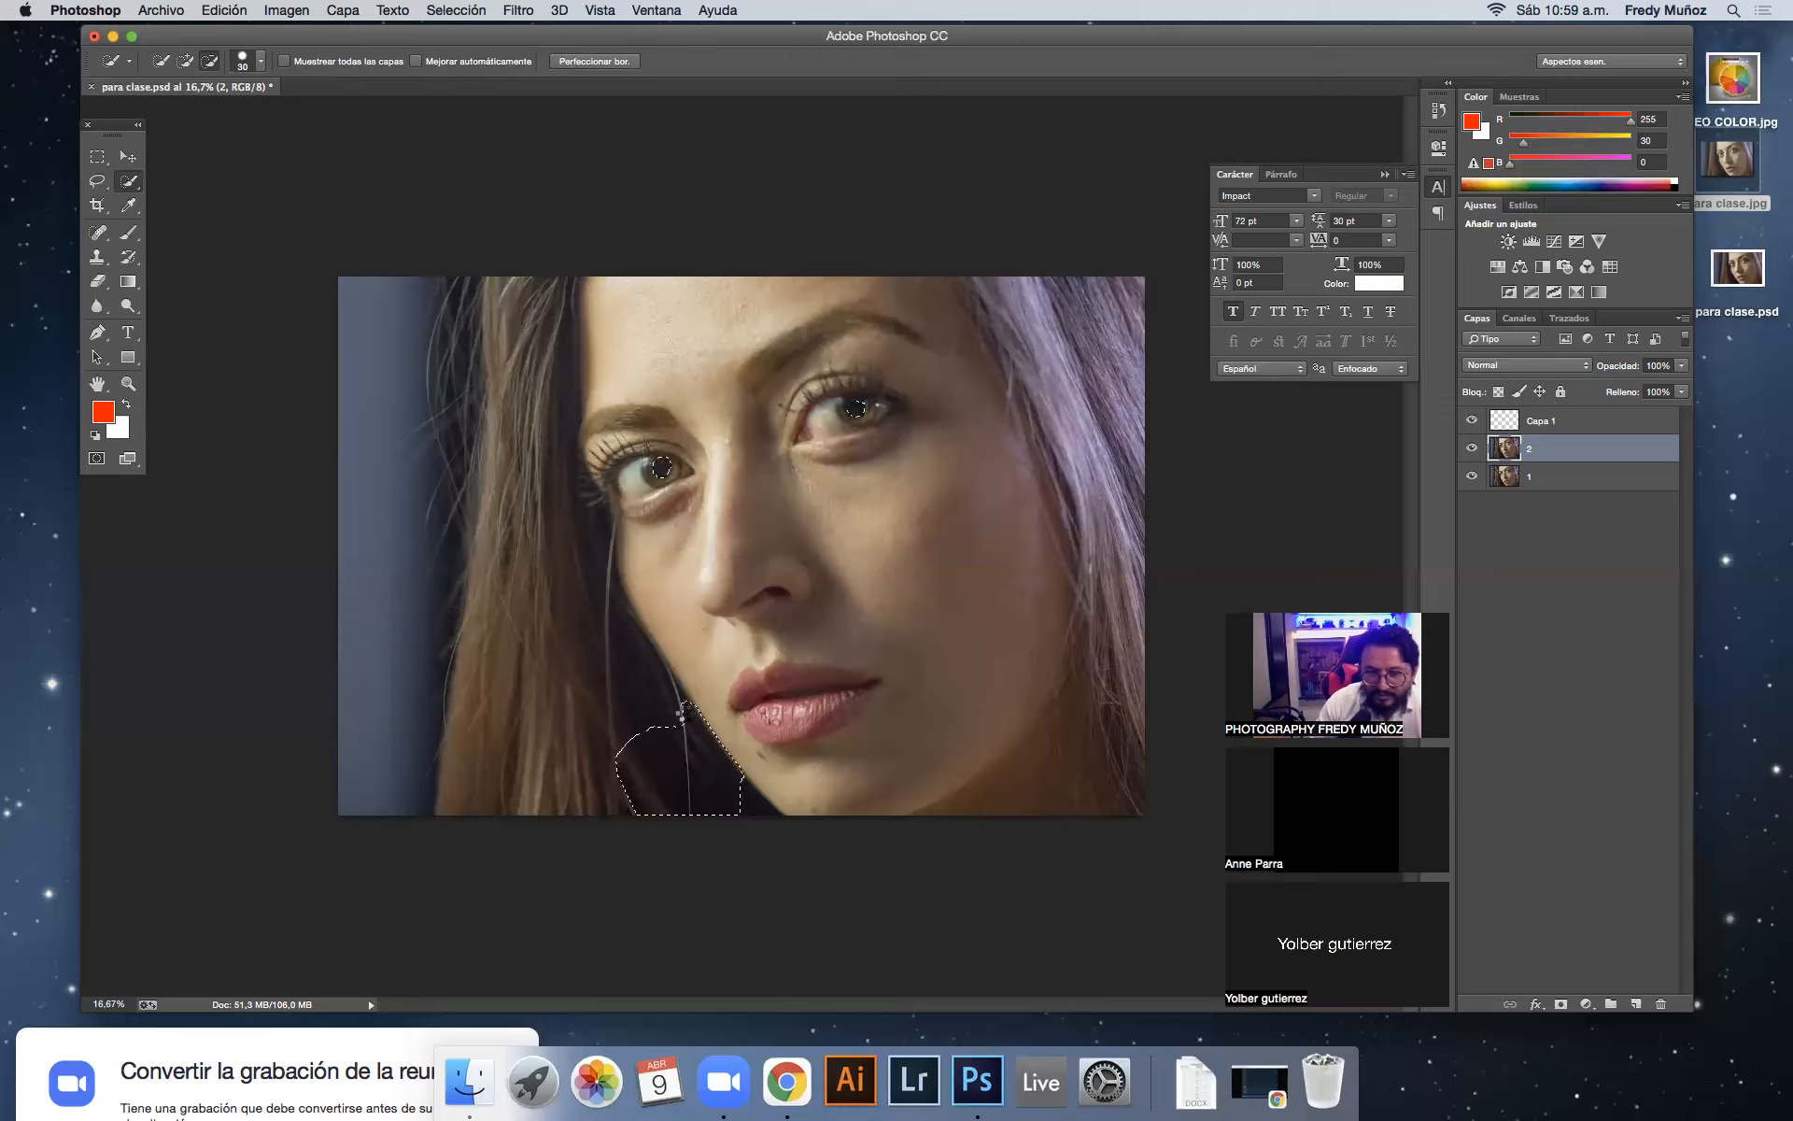
pyautogui.click(689, 714)
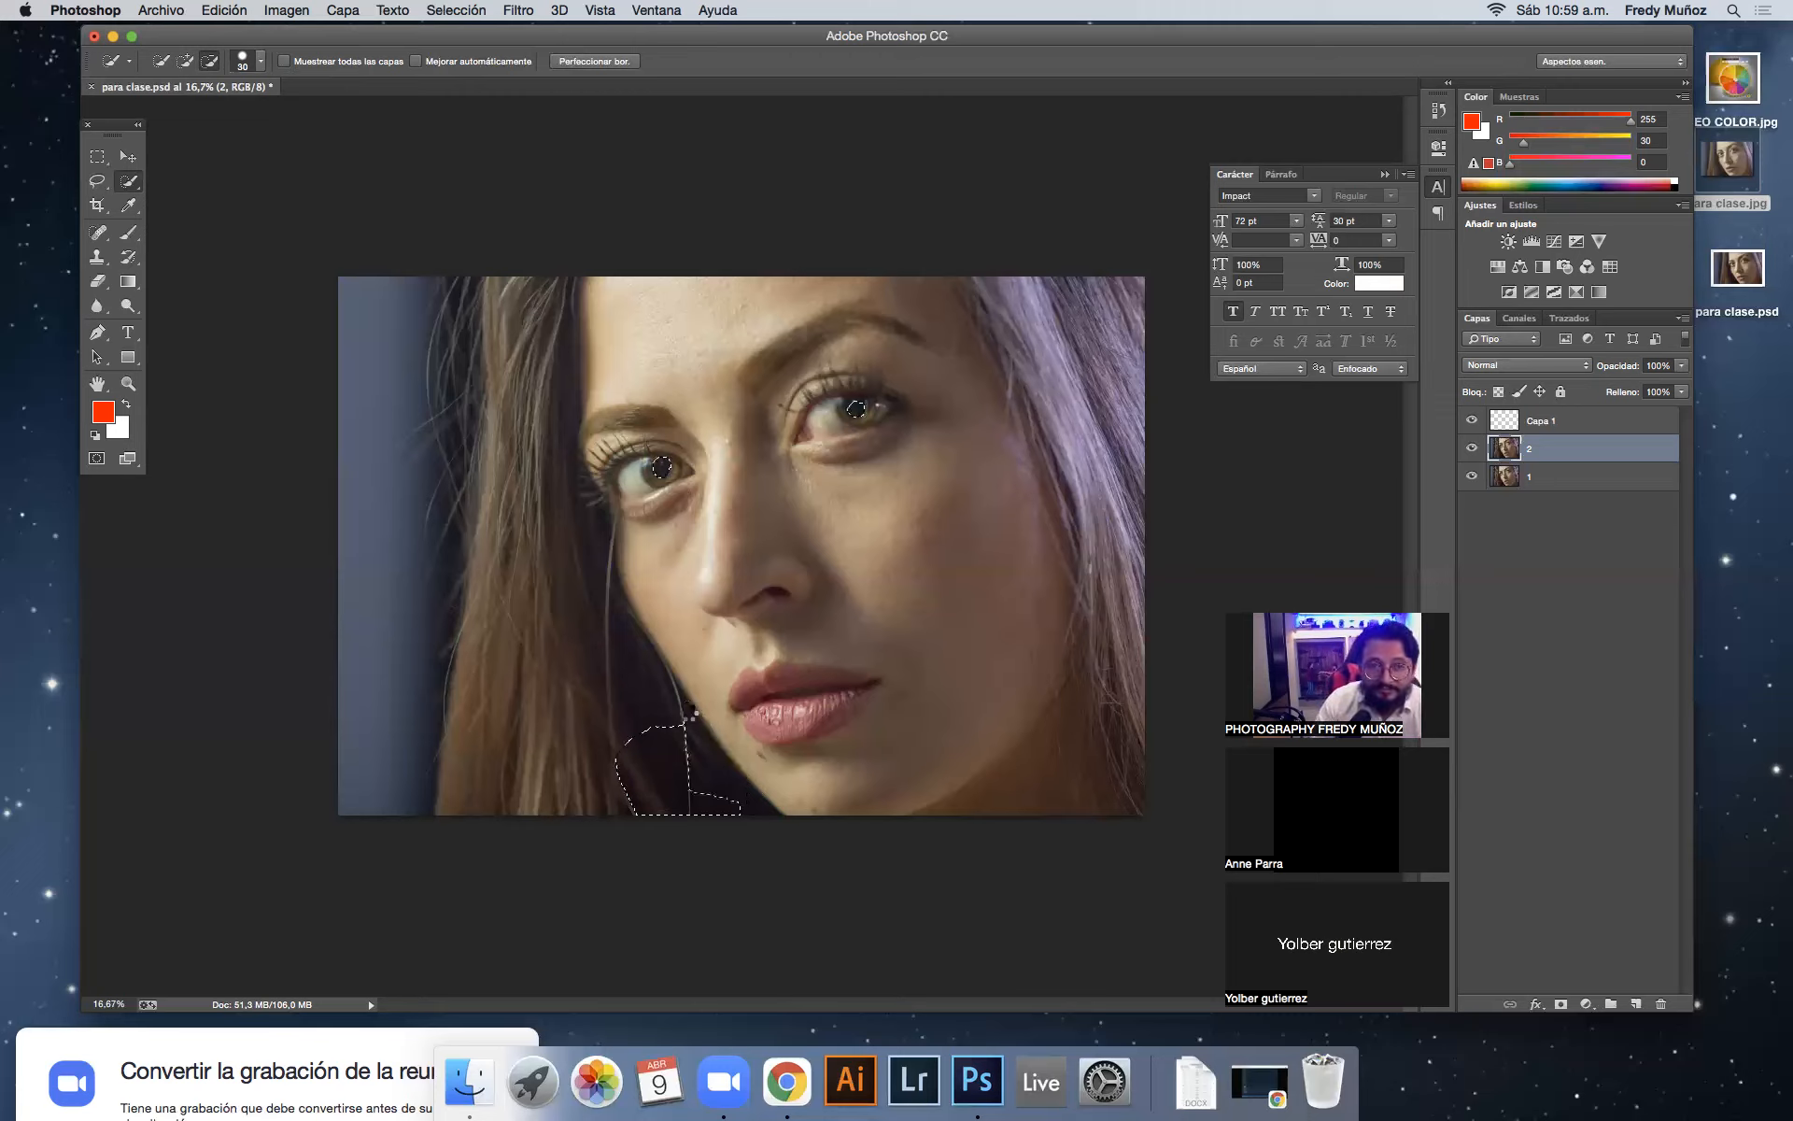
pyautogui.click(690, 715)
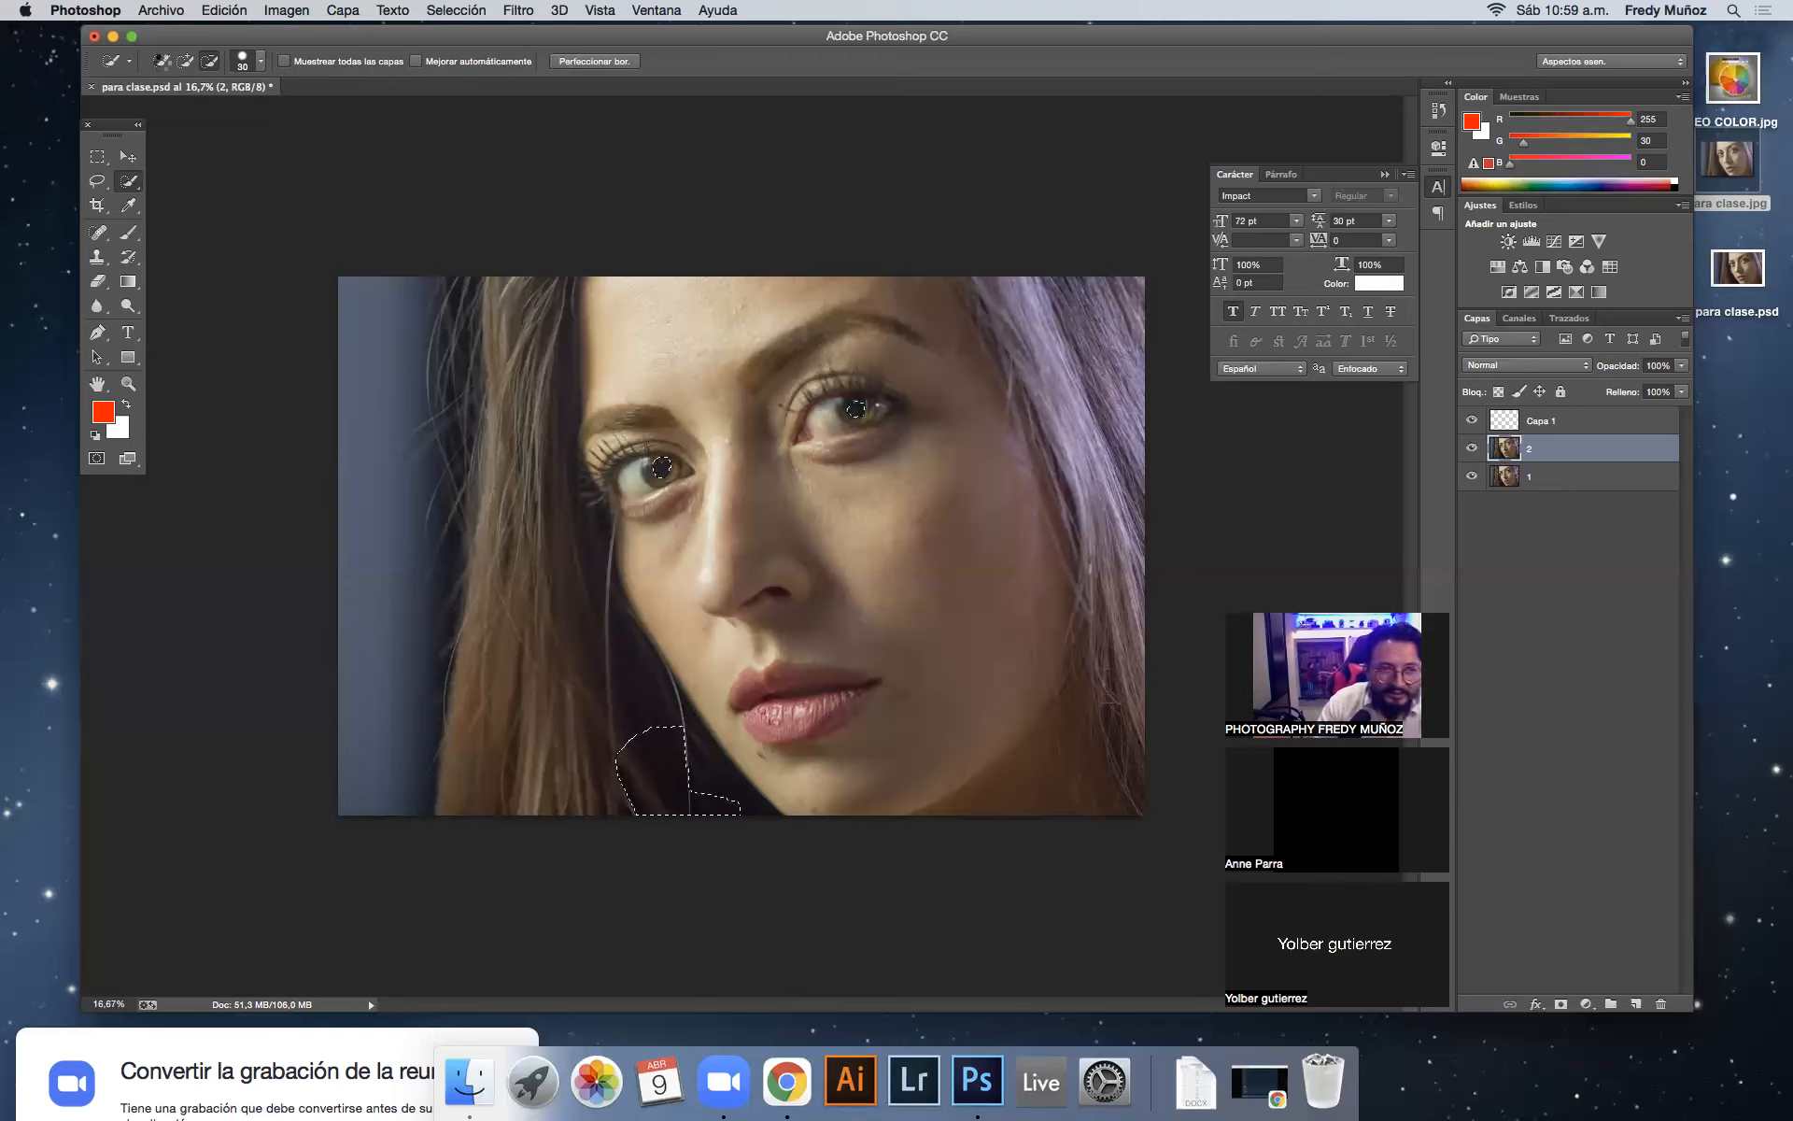
# Step: Return Quick Selection to add mode and set the brush hardness to 100%
pyautogui.click(180, 63)
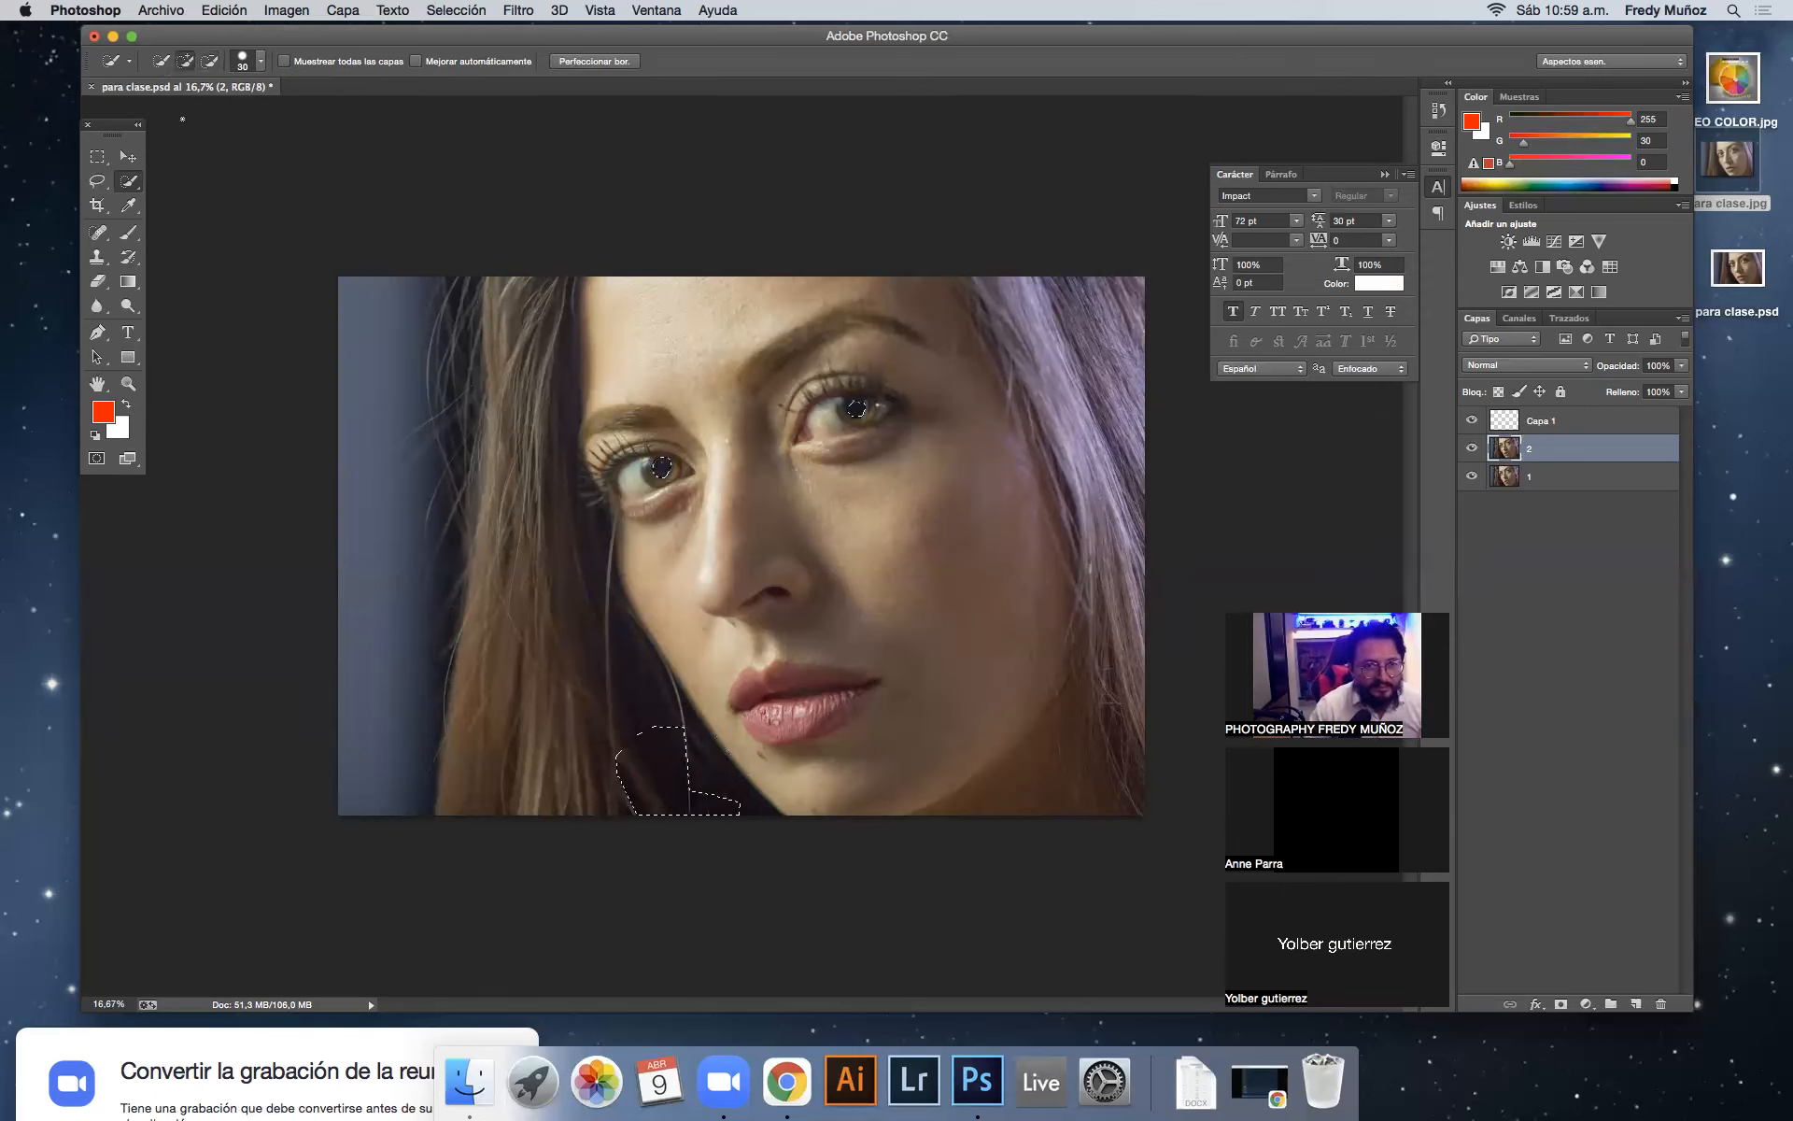
pyautogui.click(264, 65)
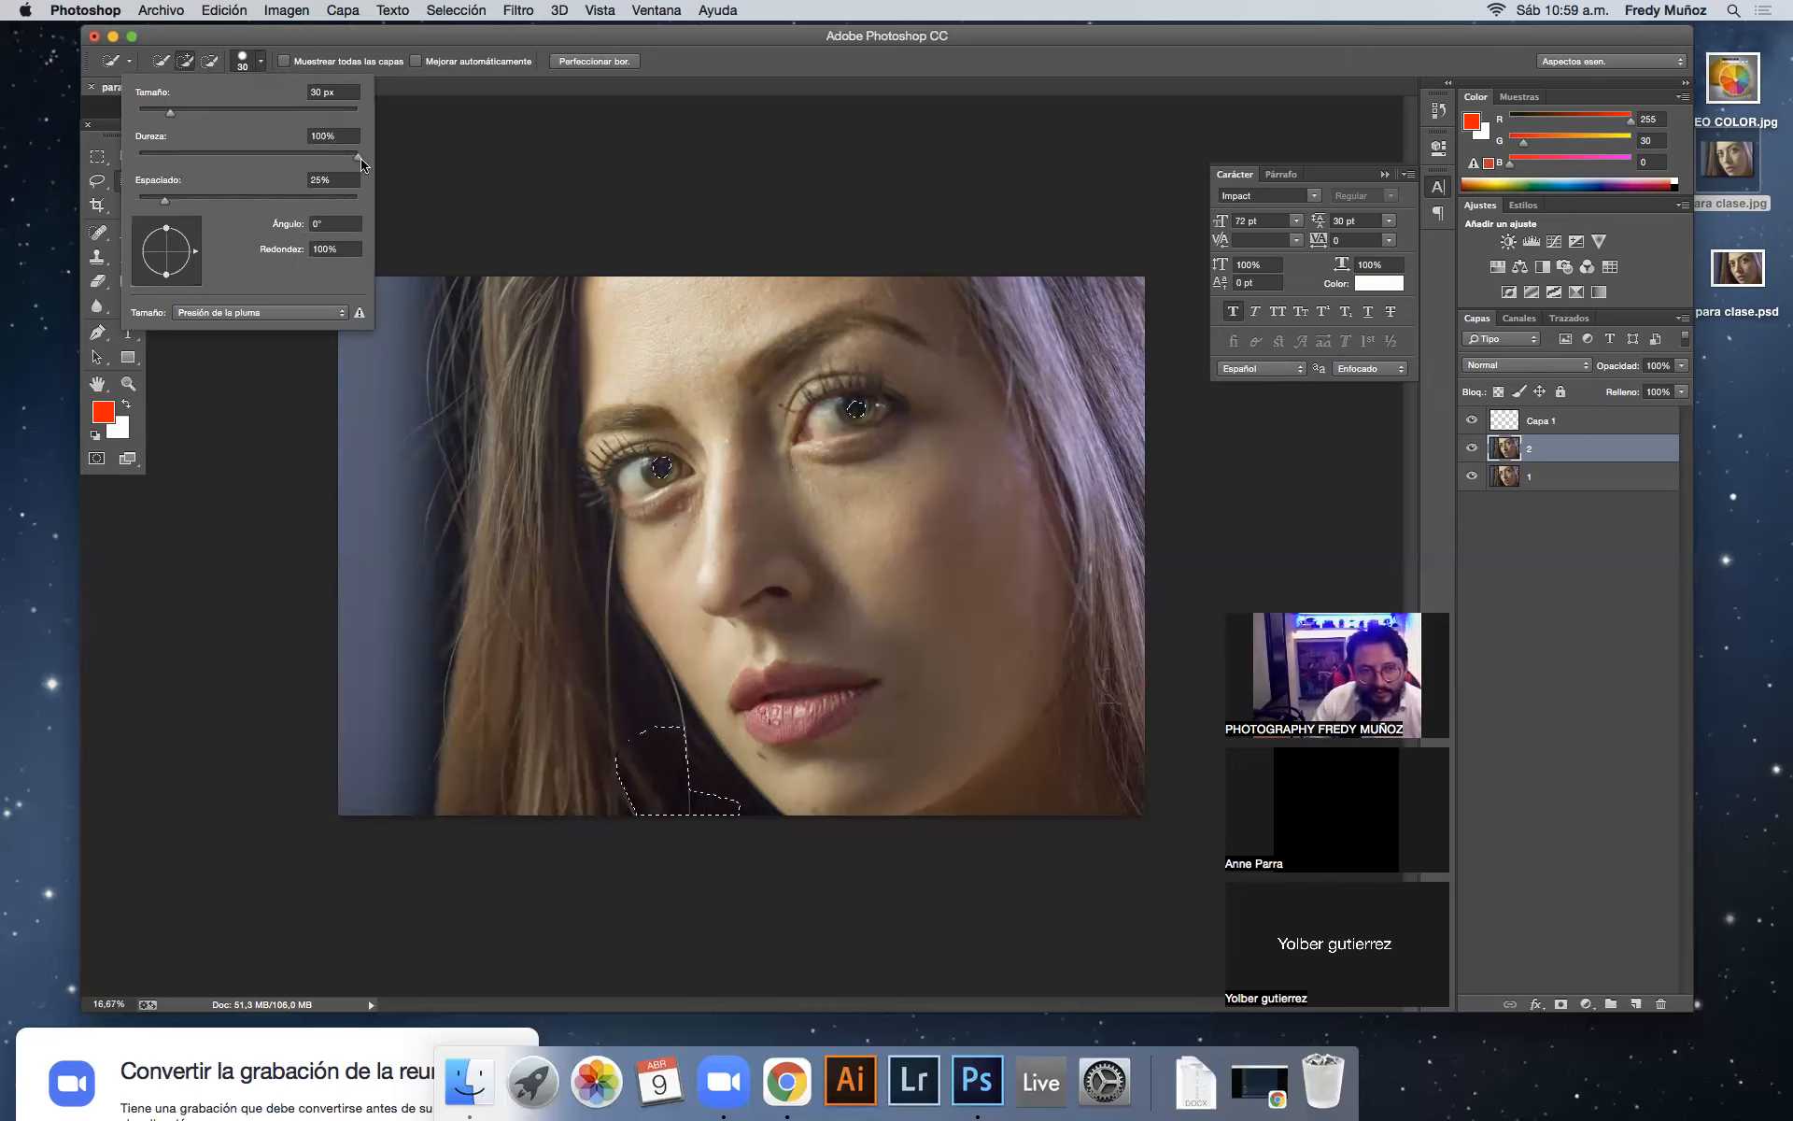
pyautogui.moveTo(289, 161); pyautogui.dragTo(176, 161)
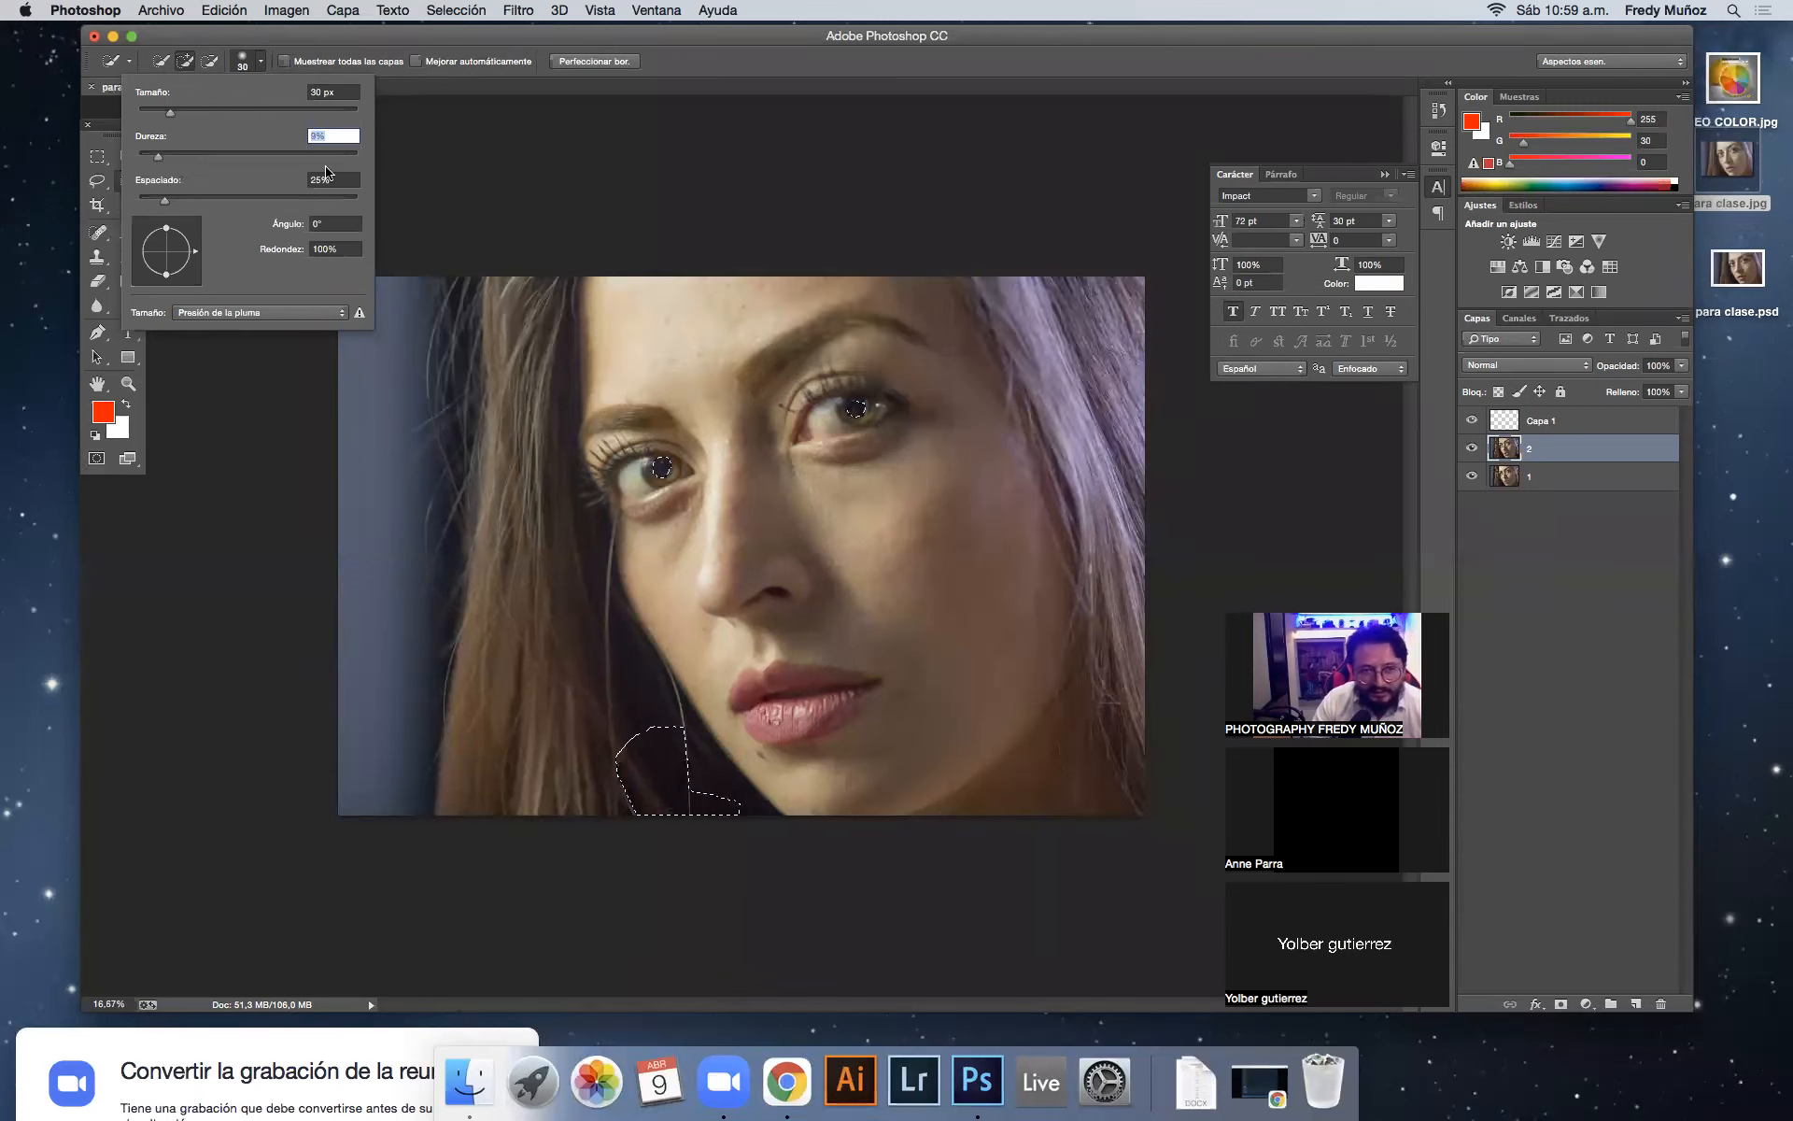
pyautogui.write('100')
pyautogui.press('Return')
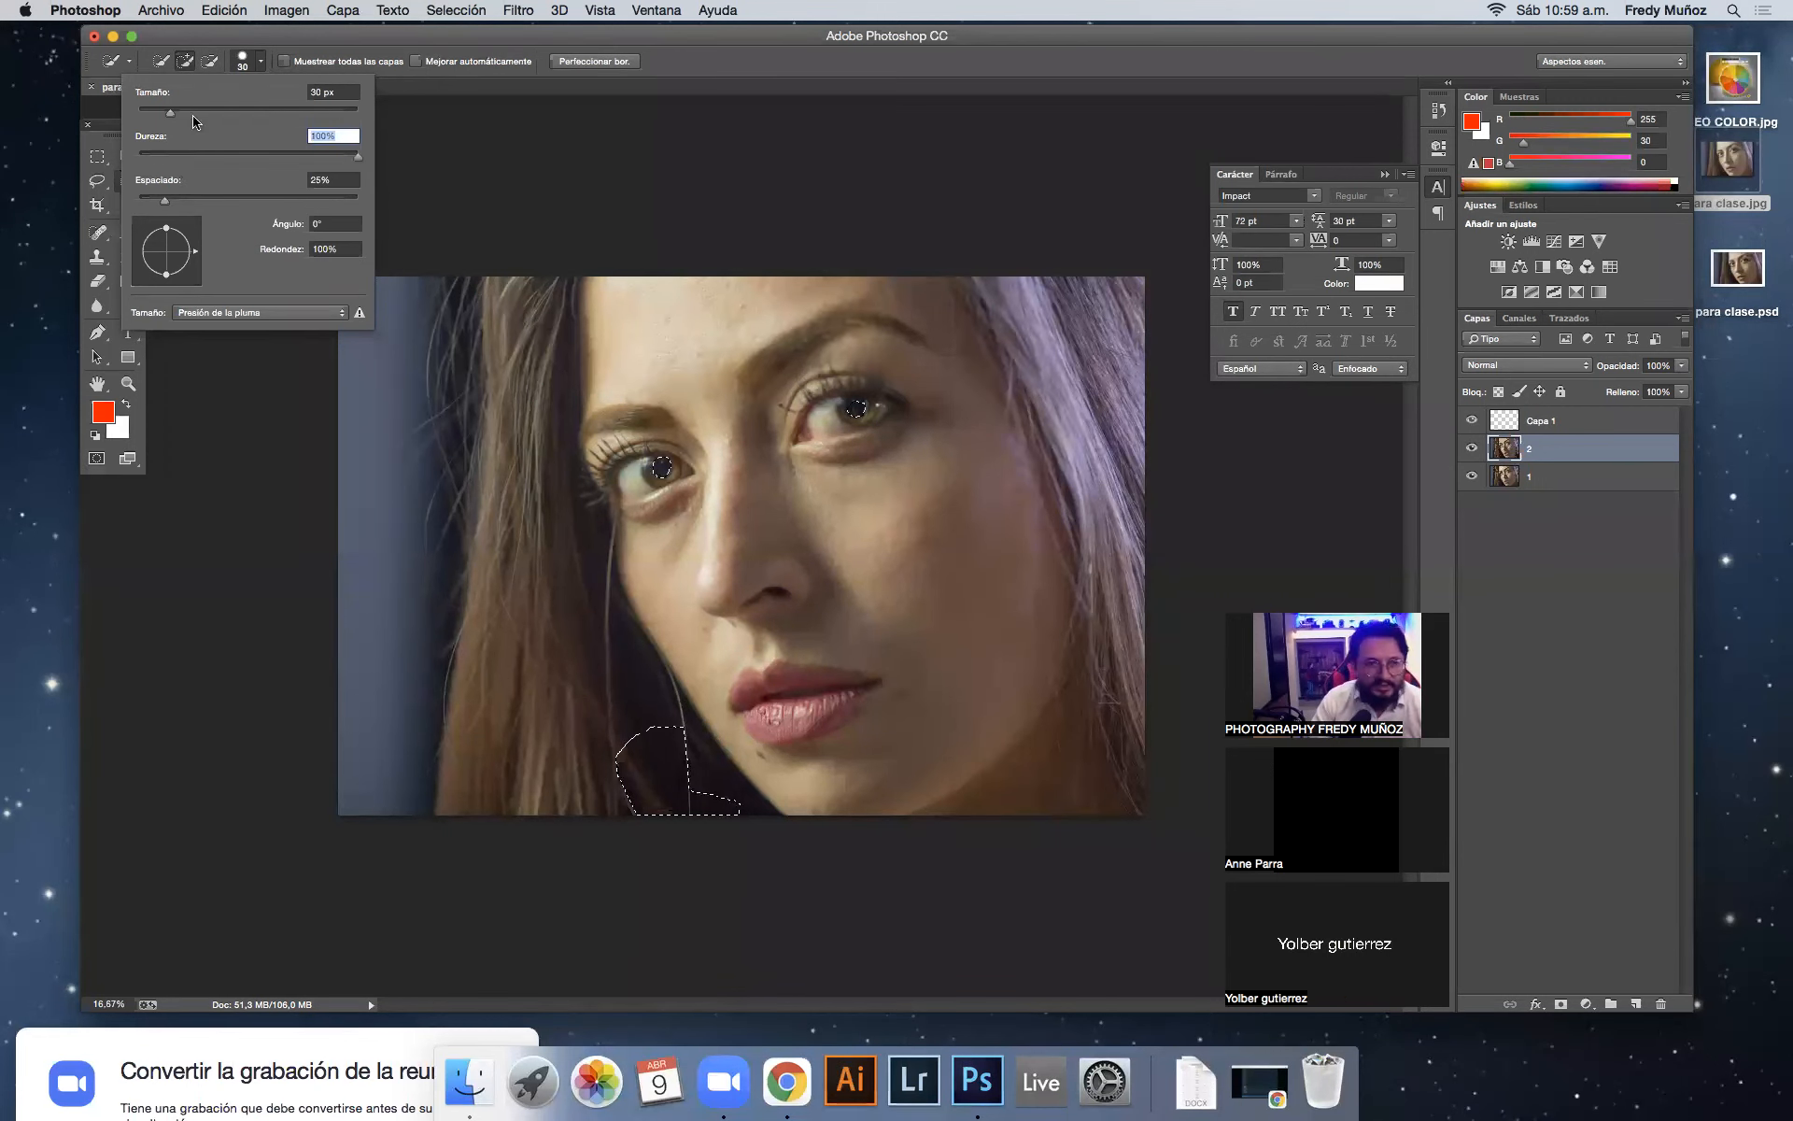
# Step: Enlarge the Quick Selection brush to 504 px and add the cheek below the eye to the selection
pyautogui.moveTo(175, 116); pyautogui.dragTo(261, 116)
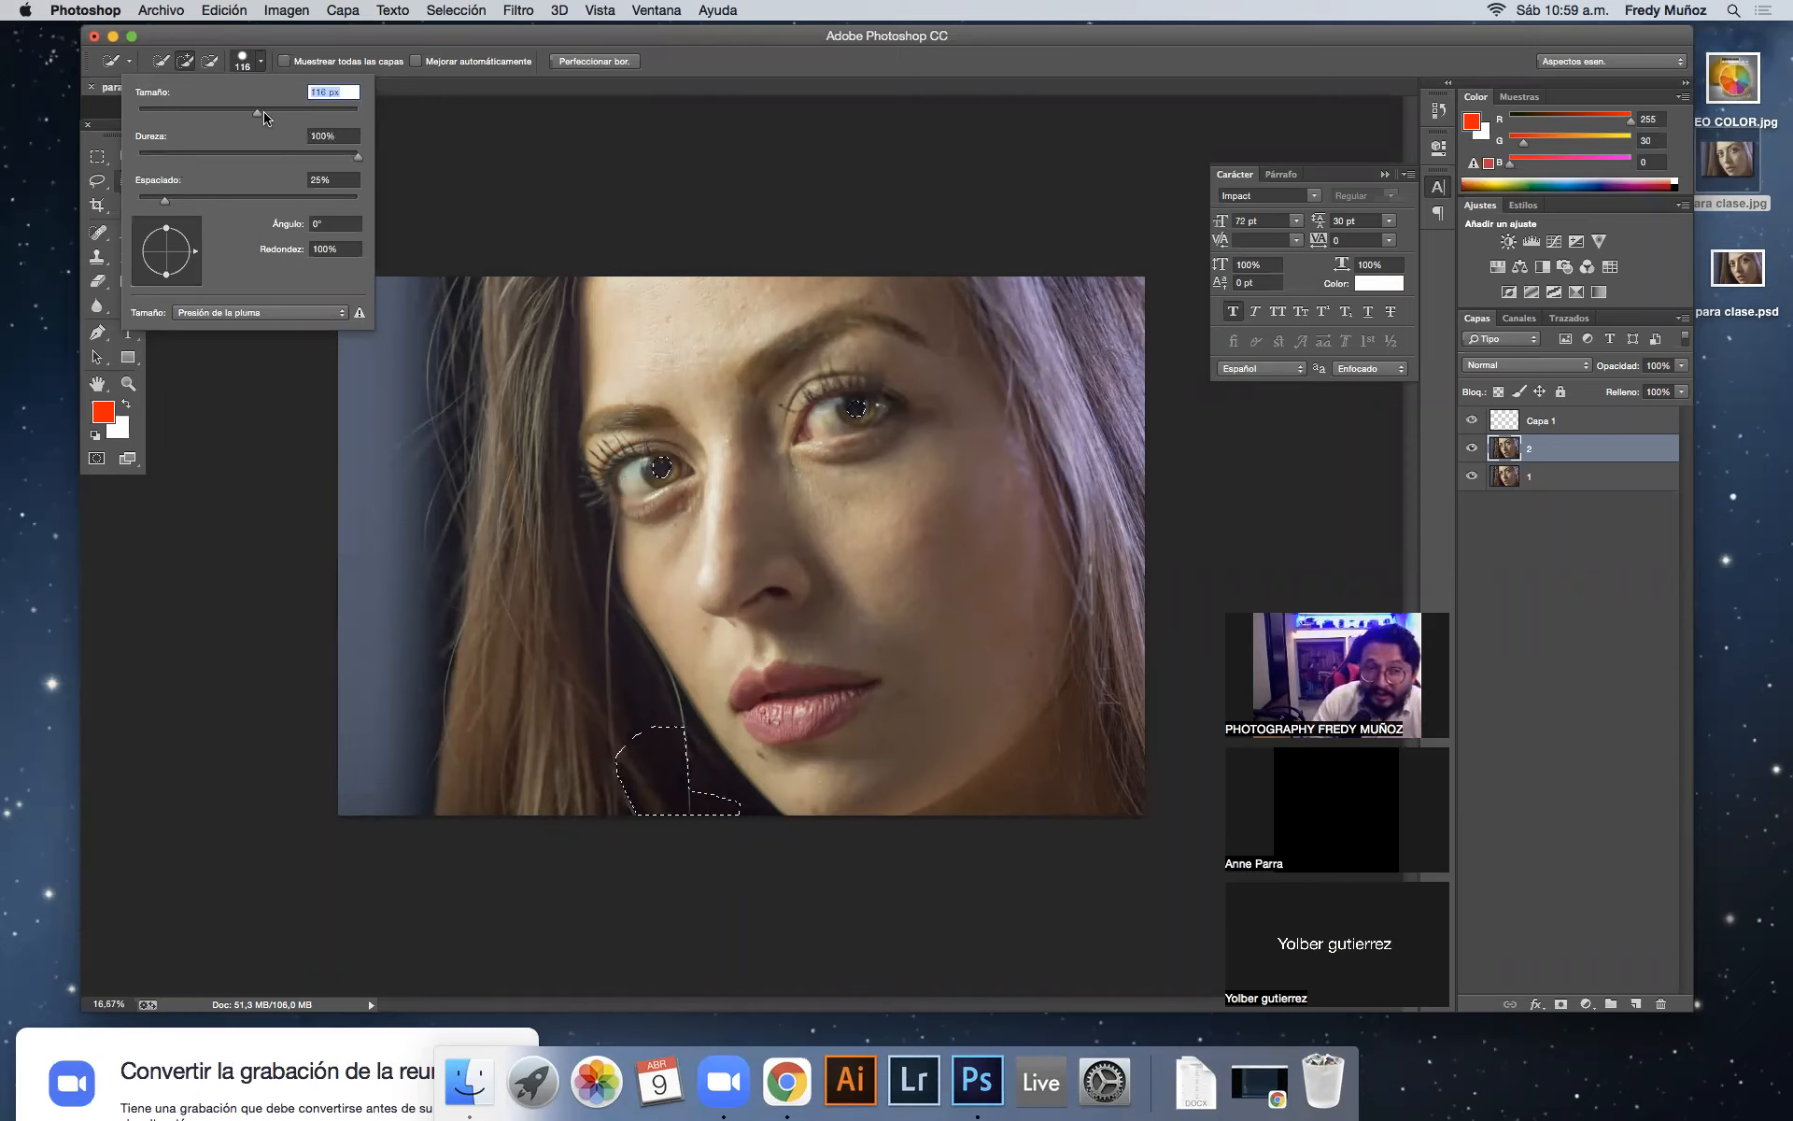
pyautogui.click(308, 118)
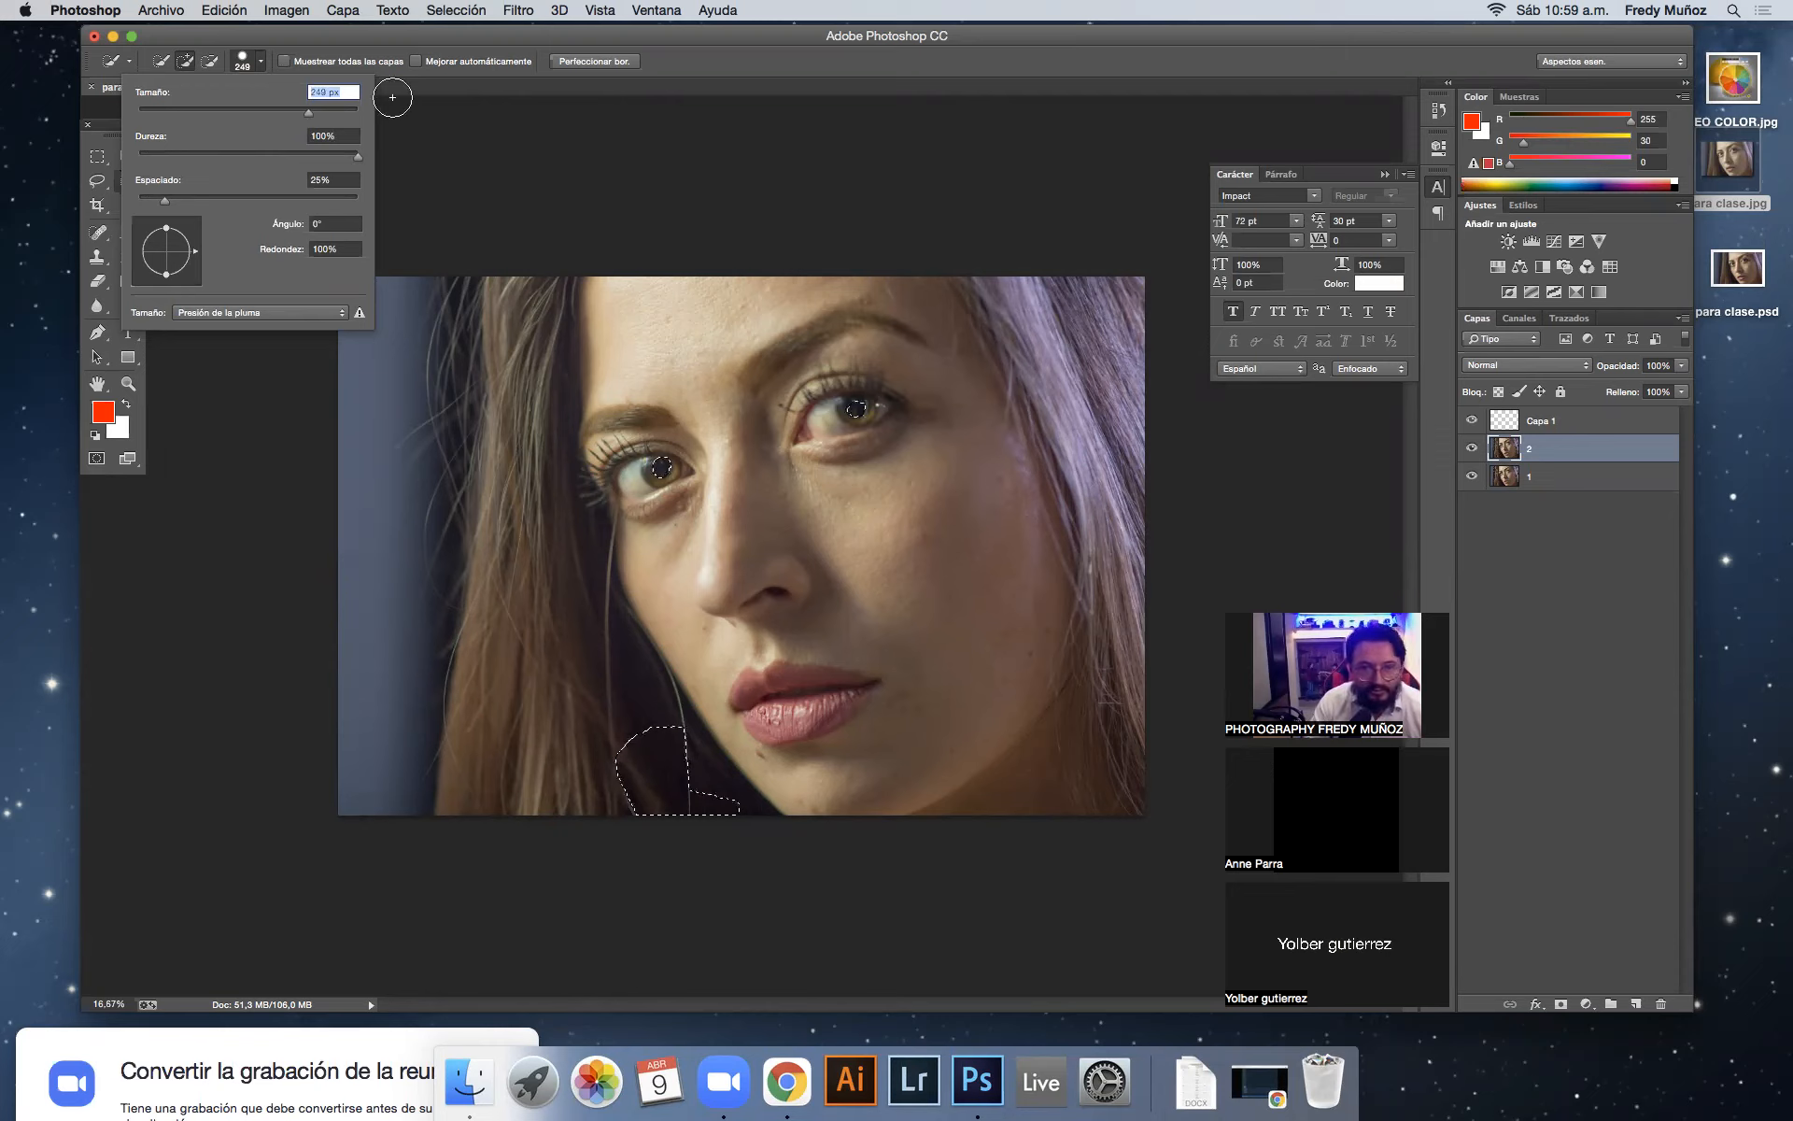
pyautogui.moveTo(309, 113); pyautogui.dragTo(332, 113)
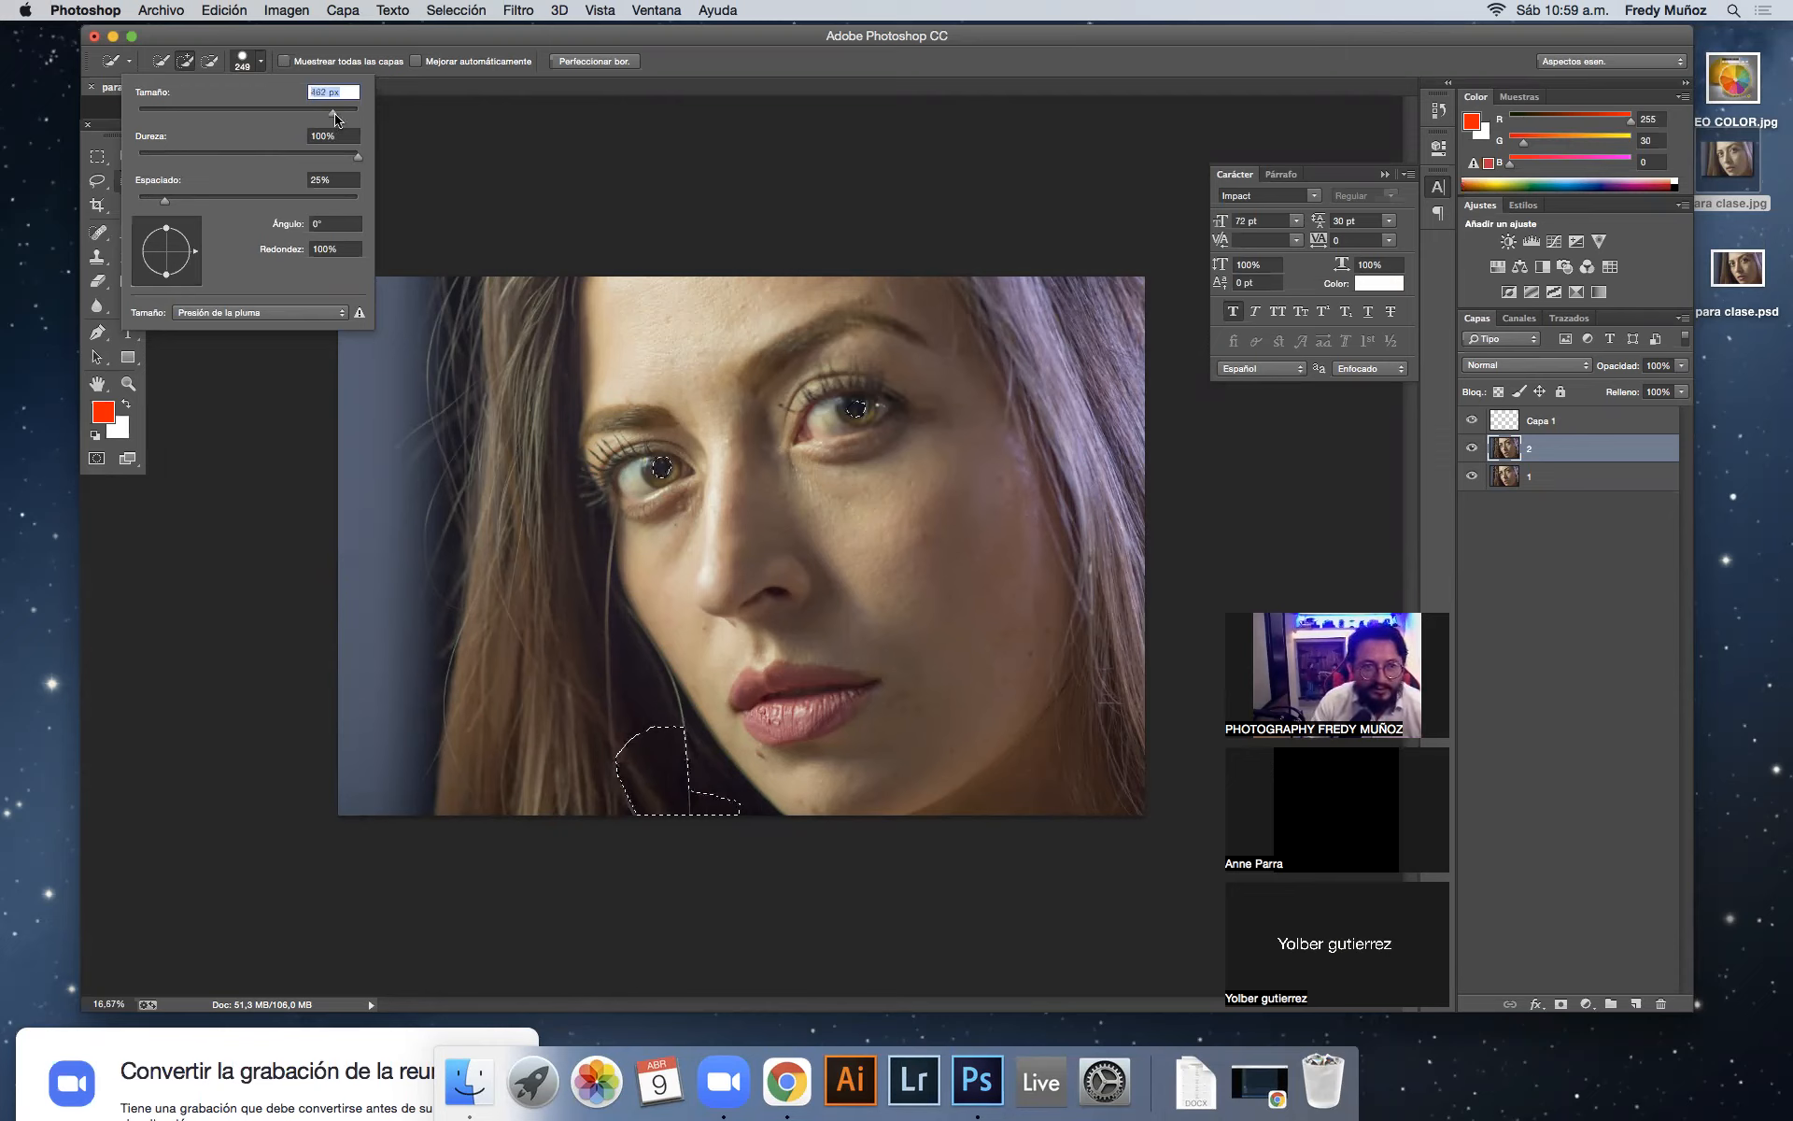
pyautogui.click(866, 515)
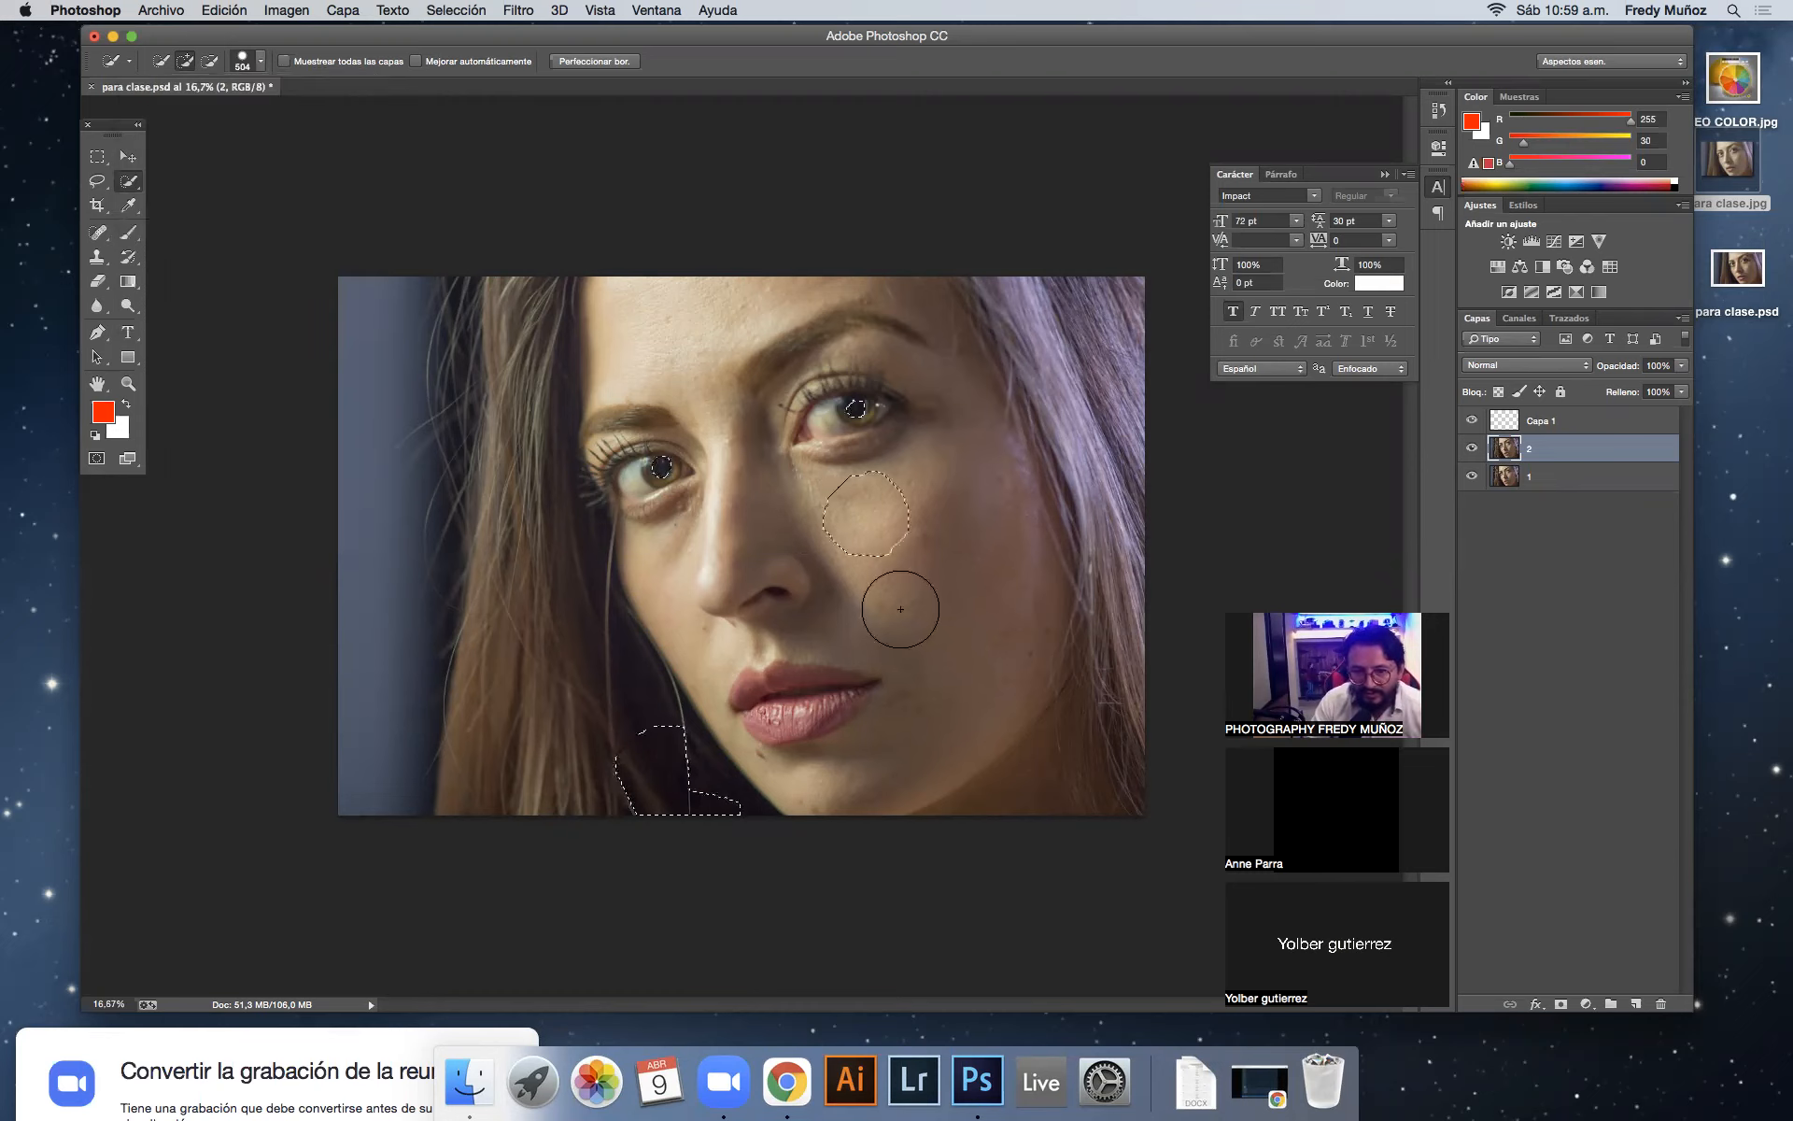
pyautogui.moveTo(937, 625)
pyautogui.mouseDown()
pyautogui.moveTo(613, 563)
pyautogui.moveTo(847, 467)
pyautogui.mouseUp()
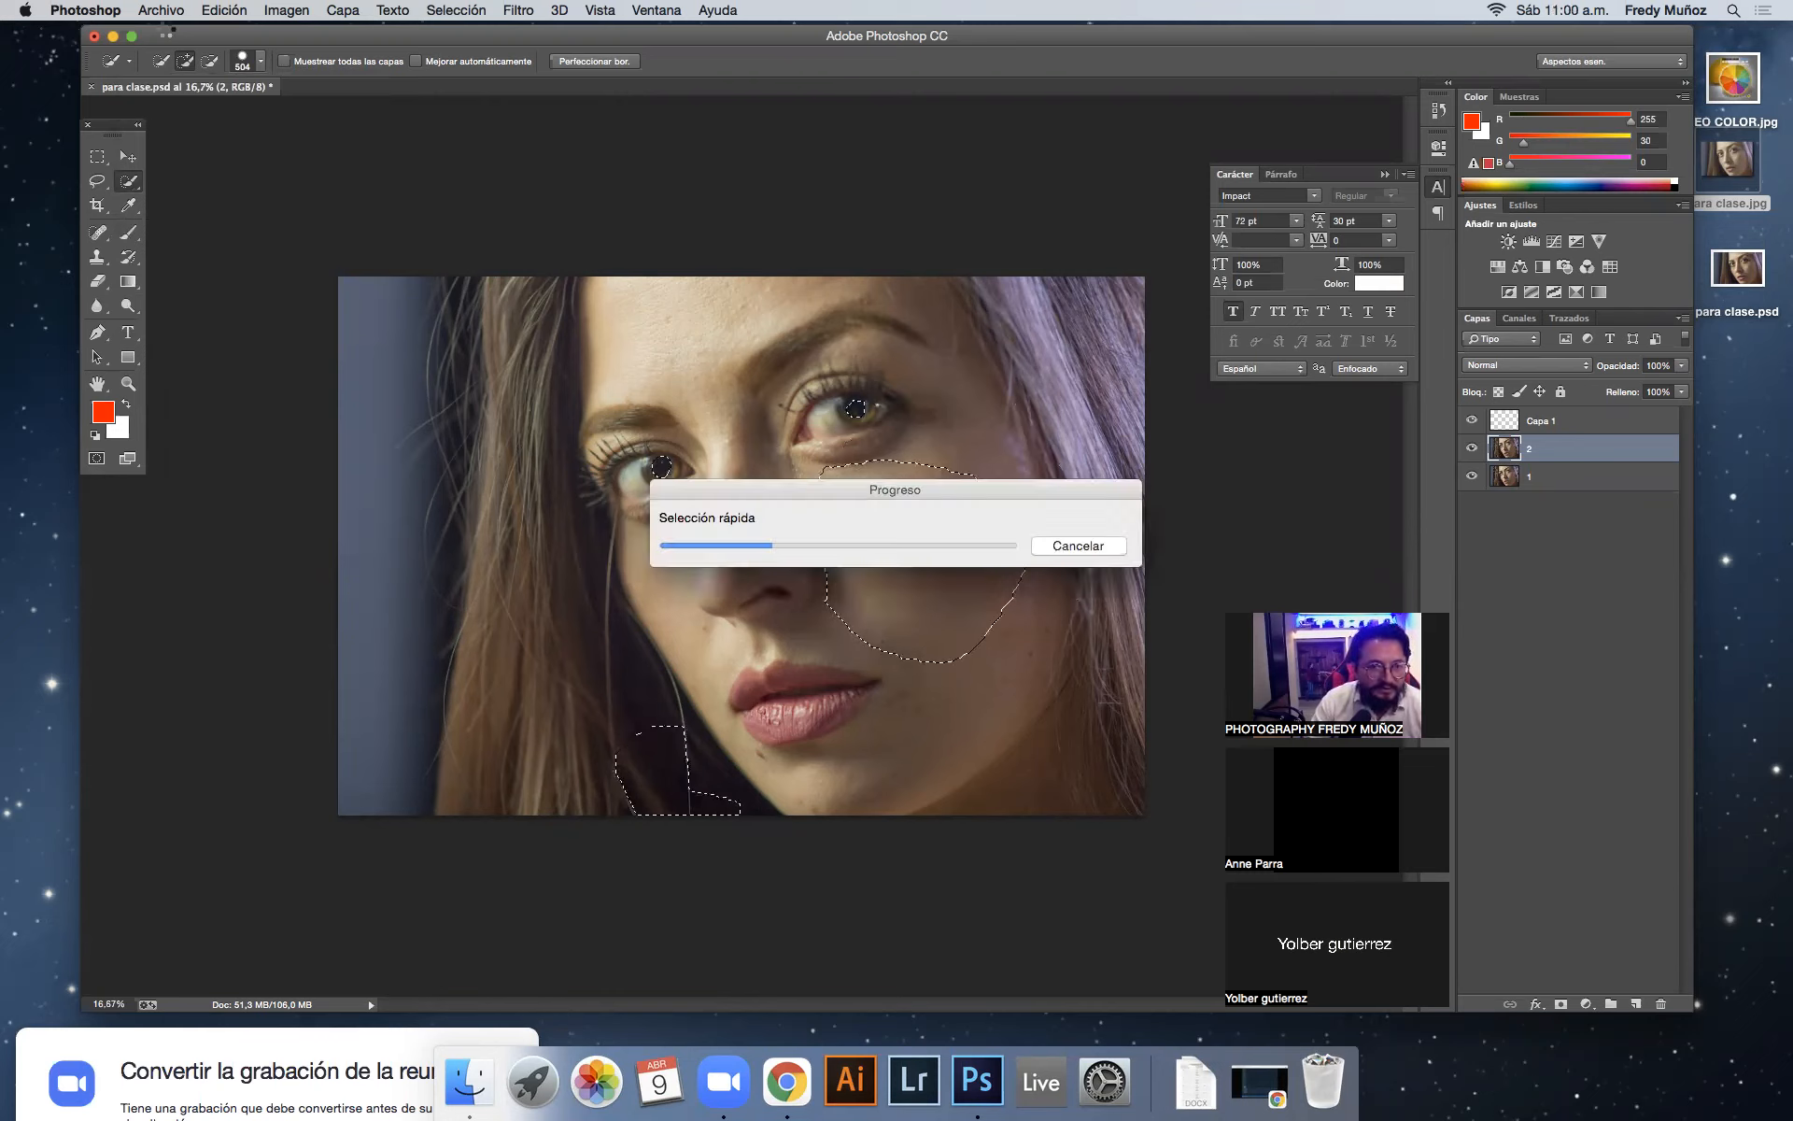
# Step: Reduce the Quick Selection brush to 10 px and add the small corner of cheek beside the nose to the selection
pyautogui.click(253, 61)
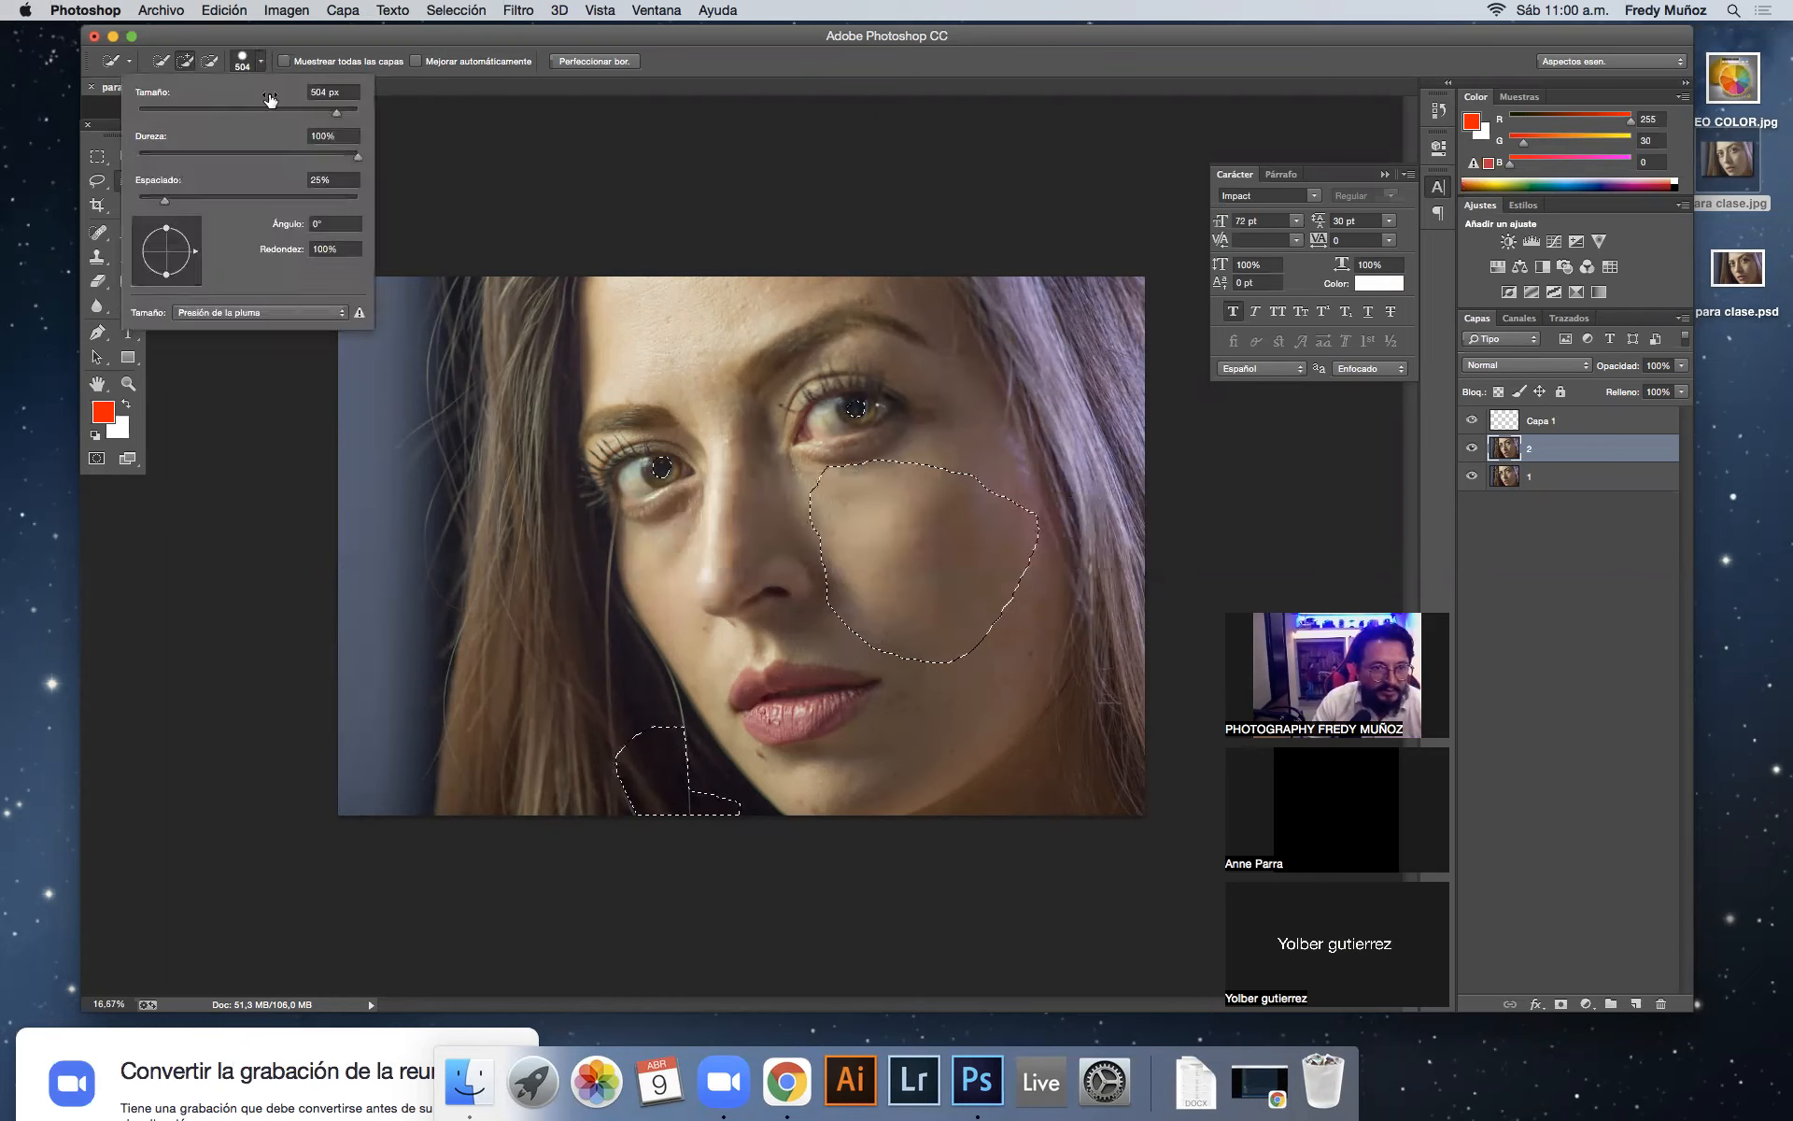
pyautogui.click(147, 111)
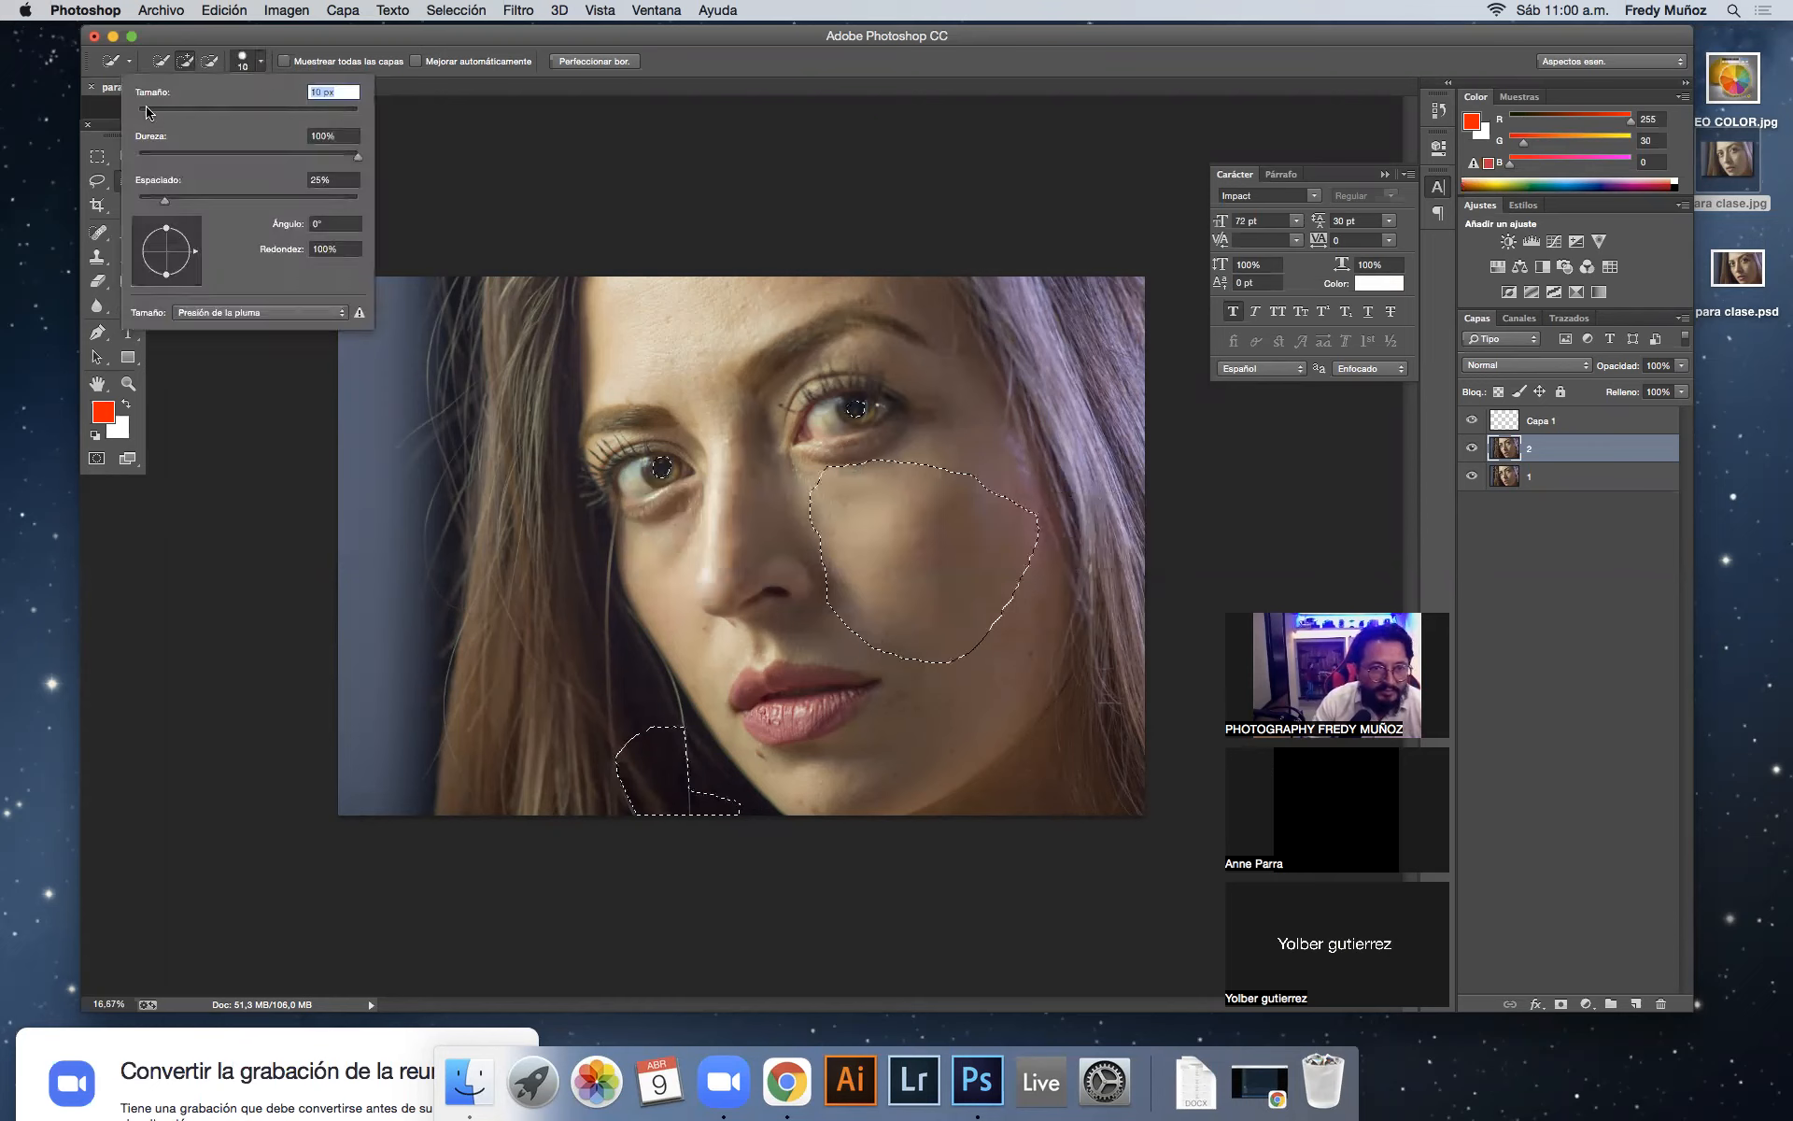
pyautogui.click(805, 459)
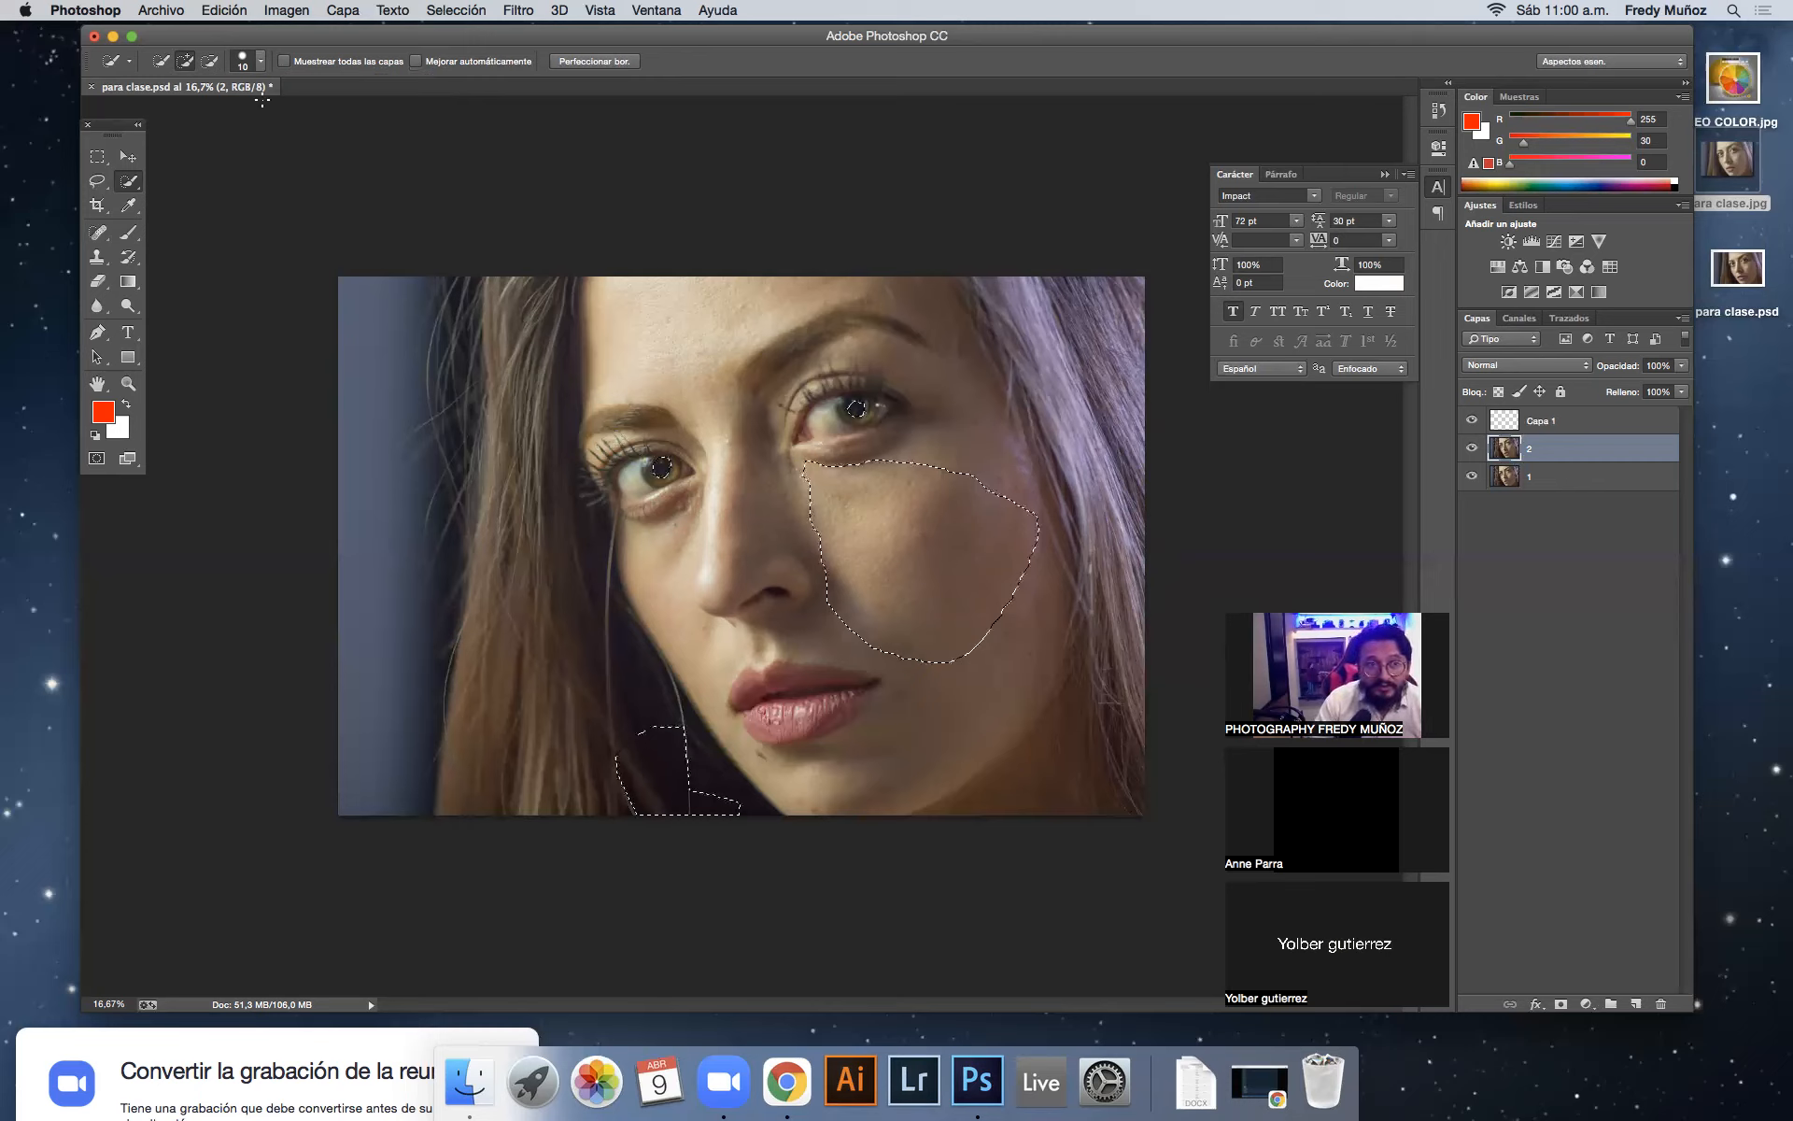
# Step: Set the Quick Selection brush size to 92 px and add the lips to the selection
pyautogui.click(263, 68)
pyautogui.moveTo(154, 119); pyautogui.dragTo(140, 123)
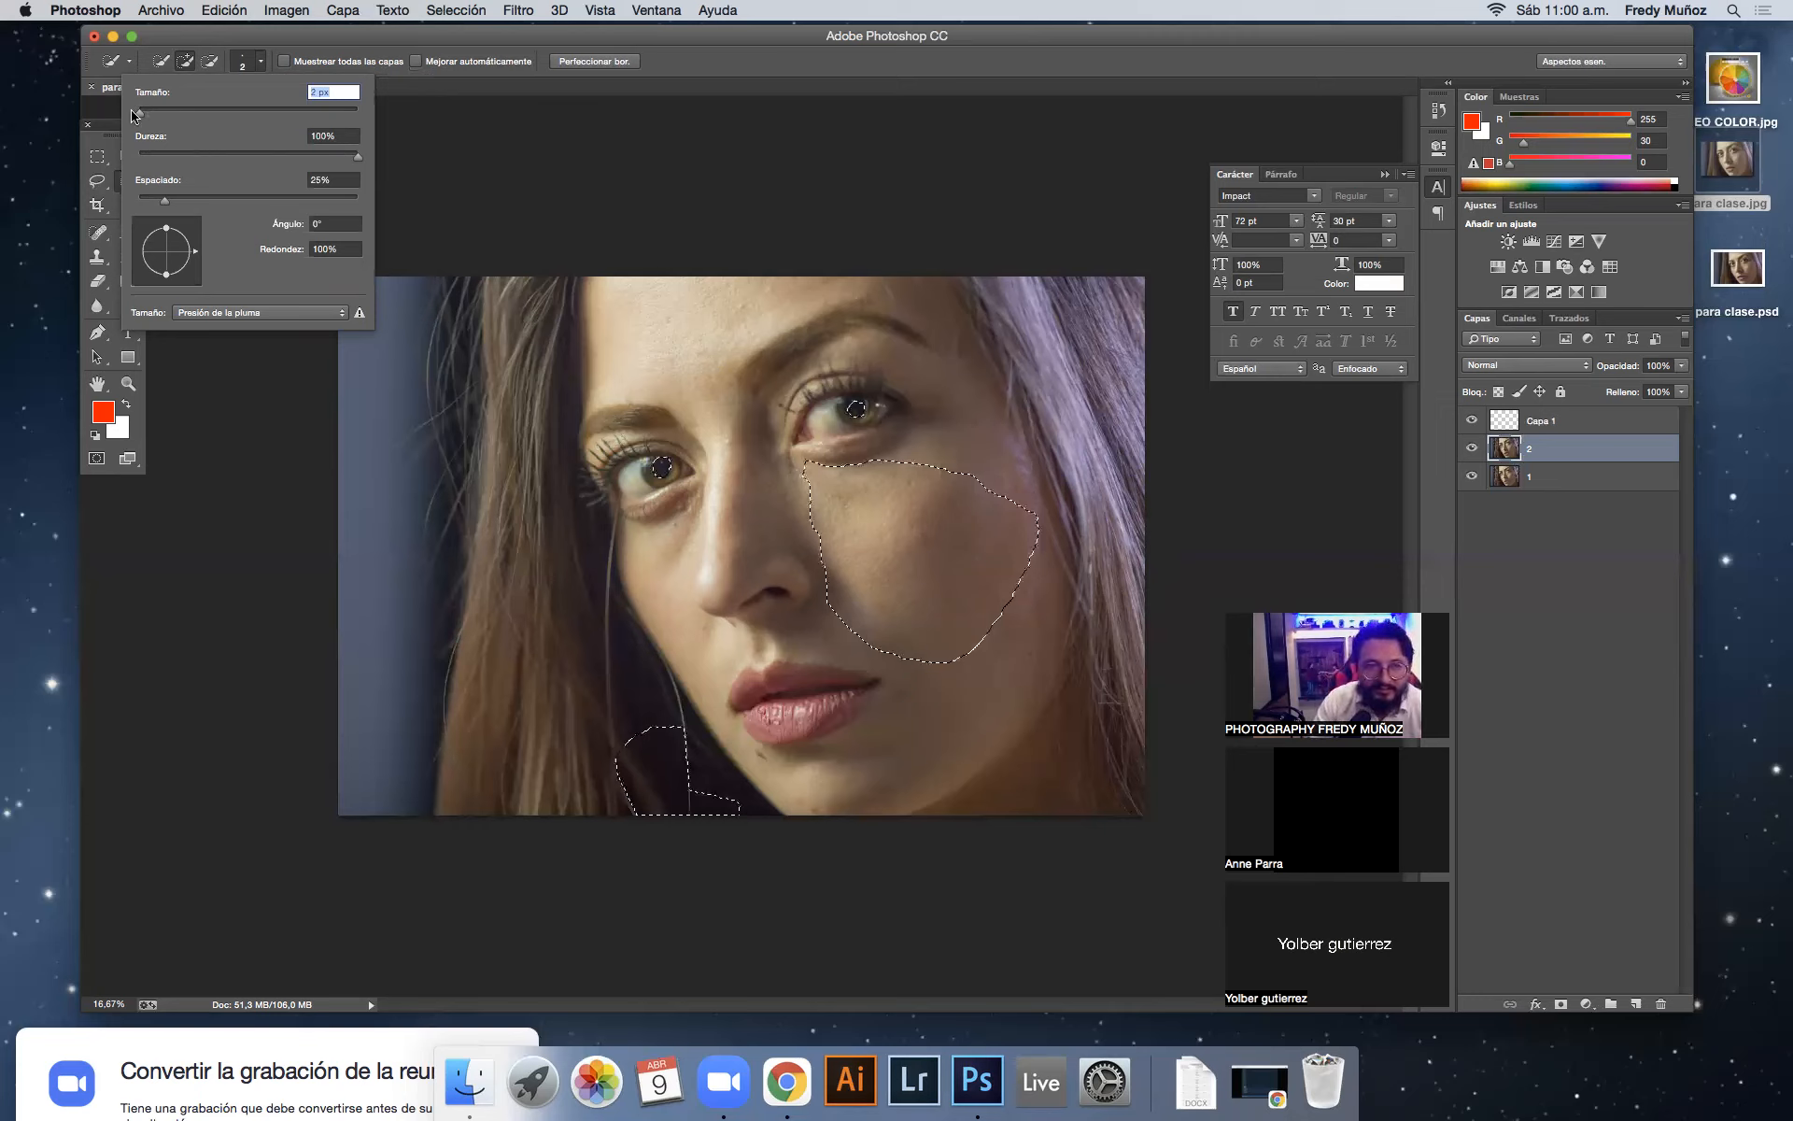
pyautogui.write('76')
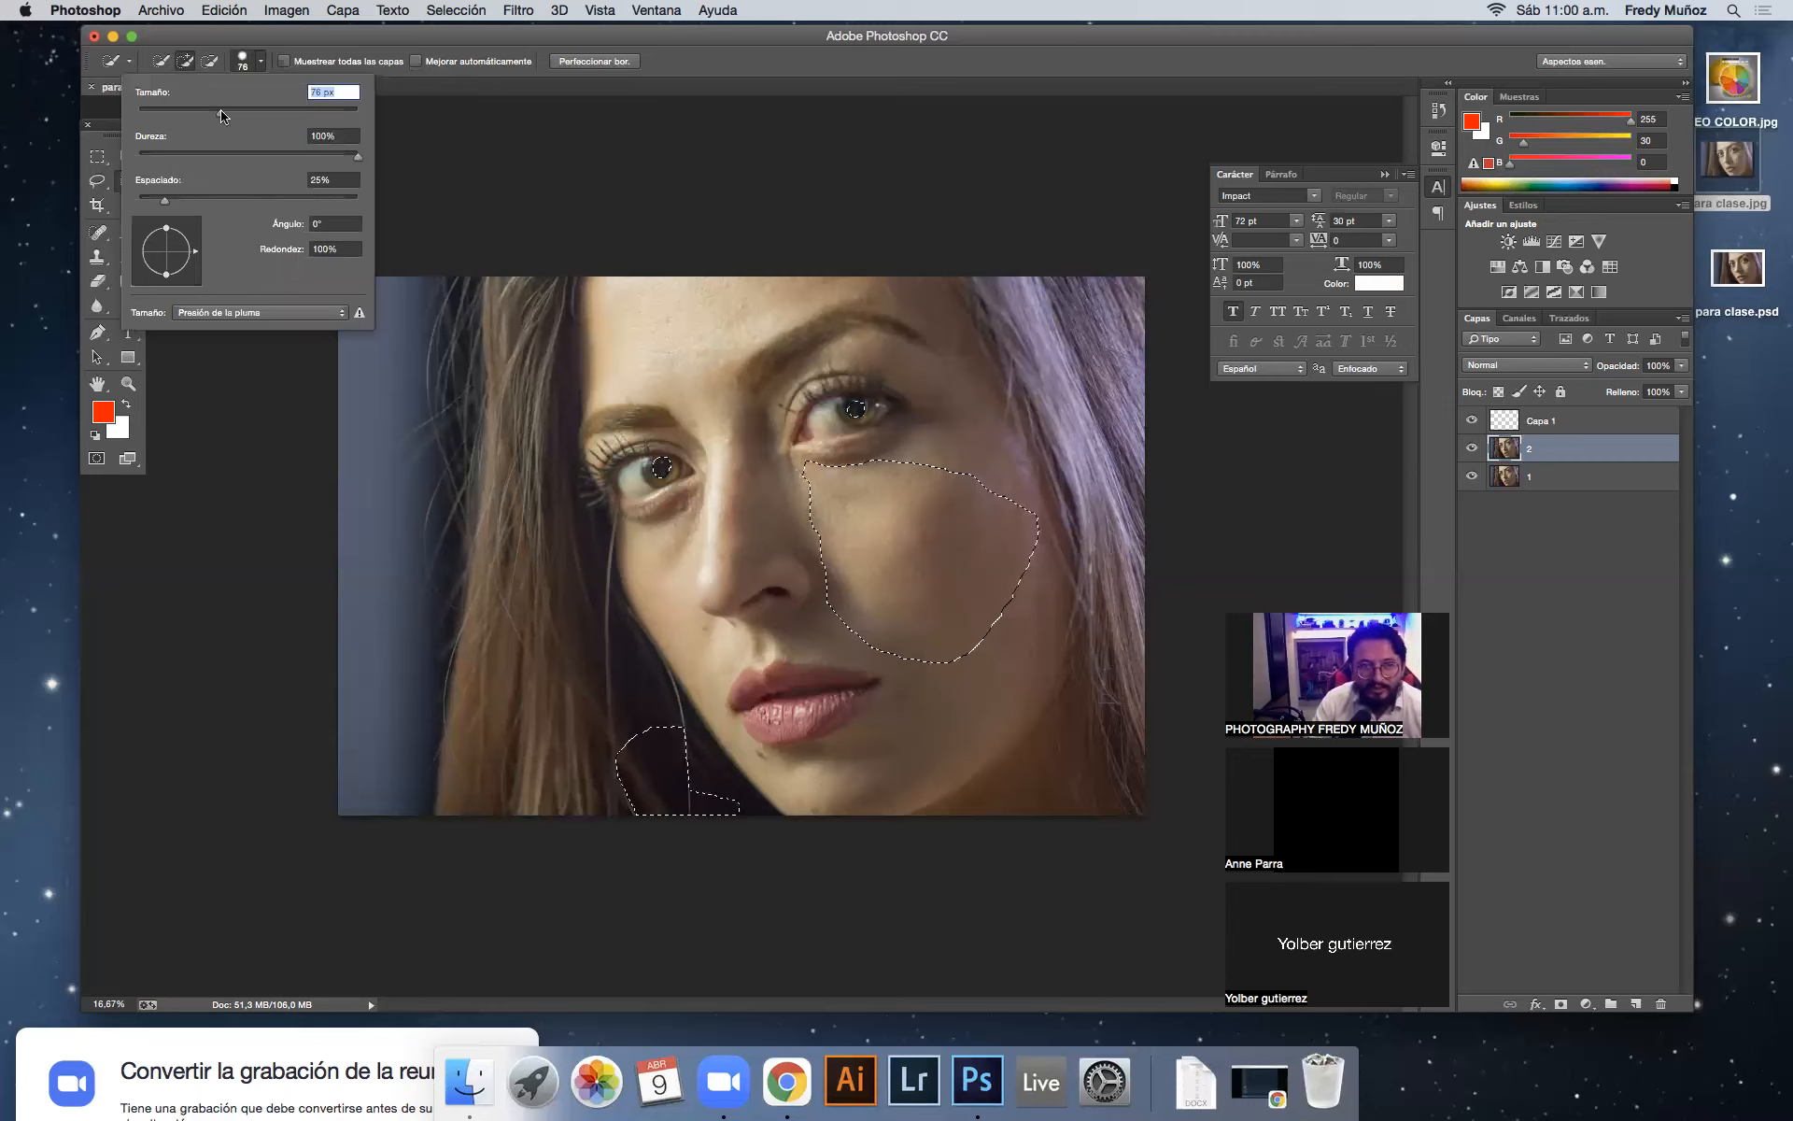
pyautogui.moveTo(221, 112); pyautogui.dragTo(238, 112)
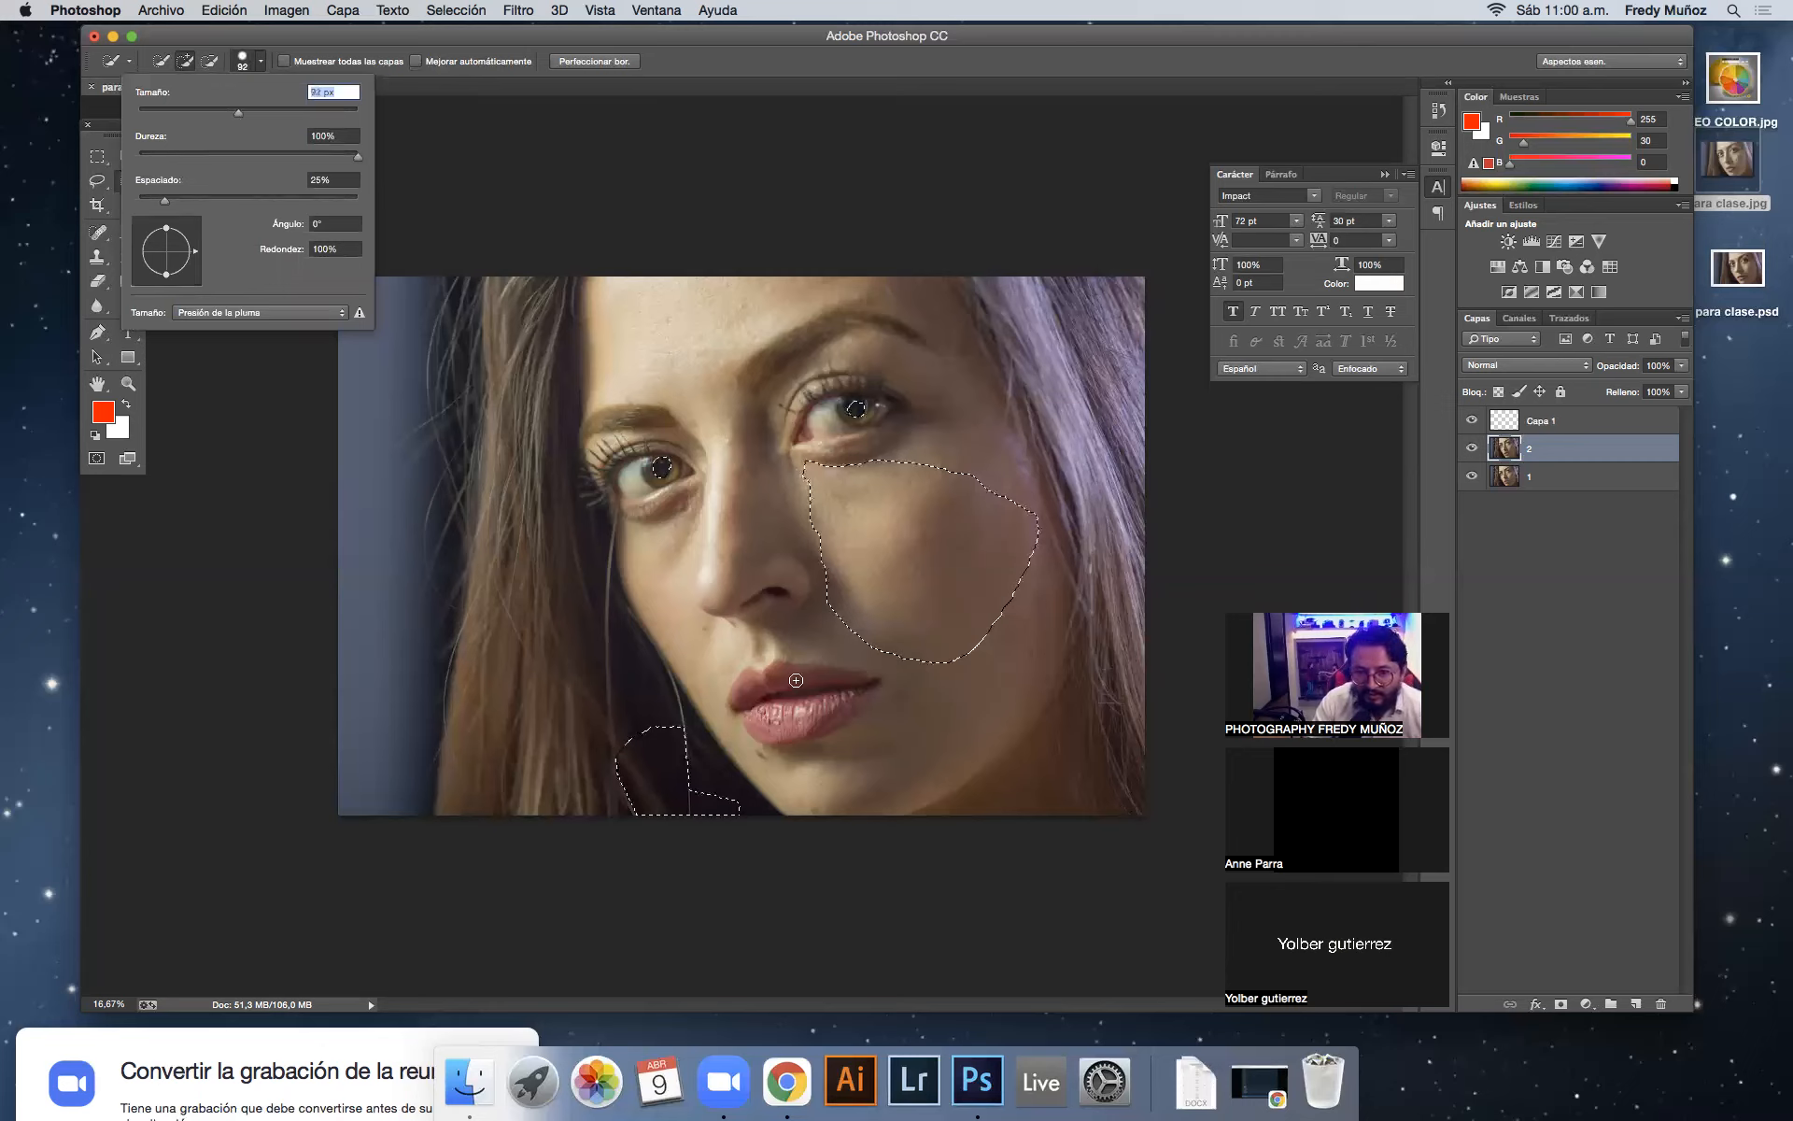
pyautogui.click(758, 678)
pyautogui.moveTo(753, 710)
pyautogui.mouseDown()
pyautogui.moveTo(816, 723)
pyautogui.moveTo(777, 728)
pyautogui.mouseUp()
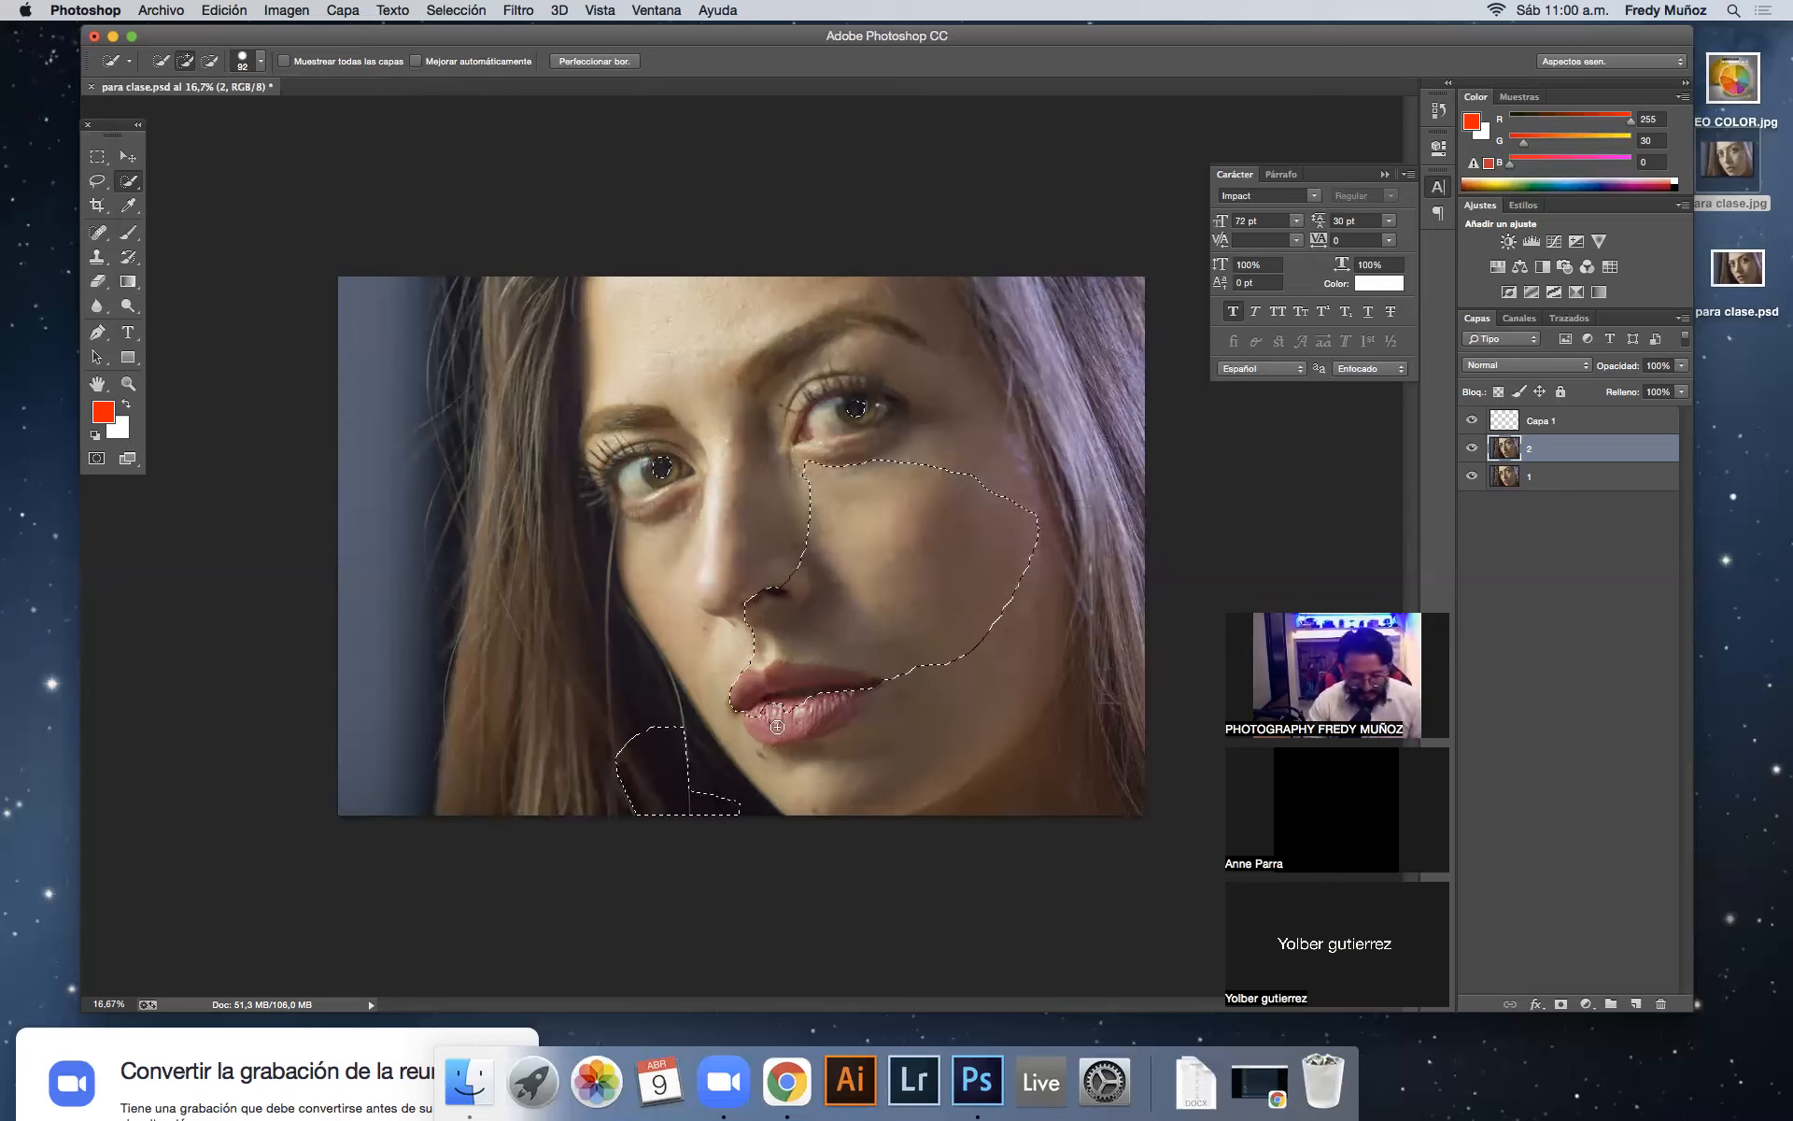
# Step: Clear the whole selection and select only the lips with Quick Selection
pyautogui.press('super+d')
pyautogui.moveTo(762, 675)
pyautogui.mouseDown()
pyautogui.moveTo(786, 723)
pyautogui.moveTo(835, 708)
pyautogui.moveTo(830, 682)
pyautogui.moveTo(809, 700)
pyautogui.moveTo(861, 693)
pyautogui.mouseUp()
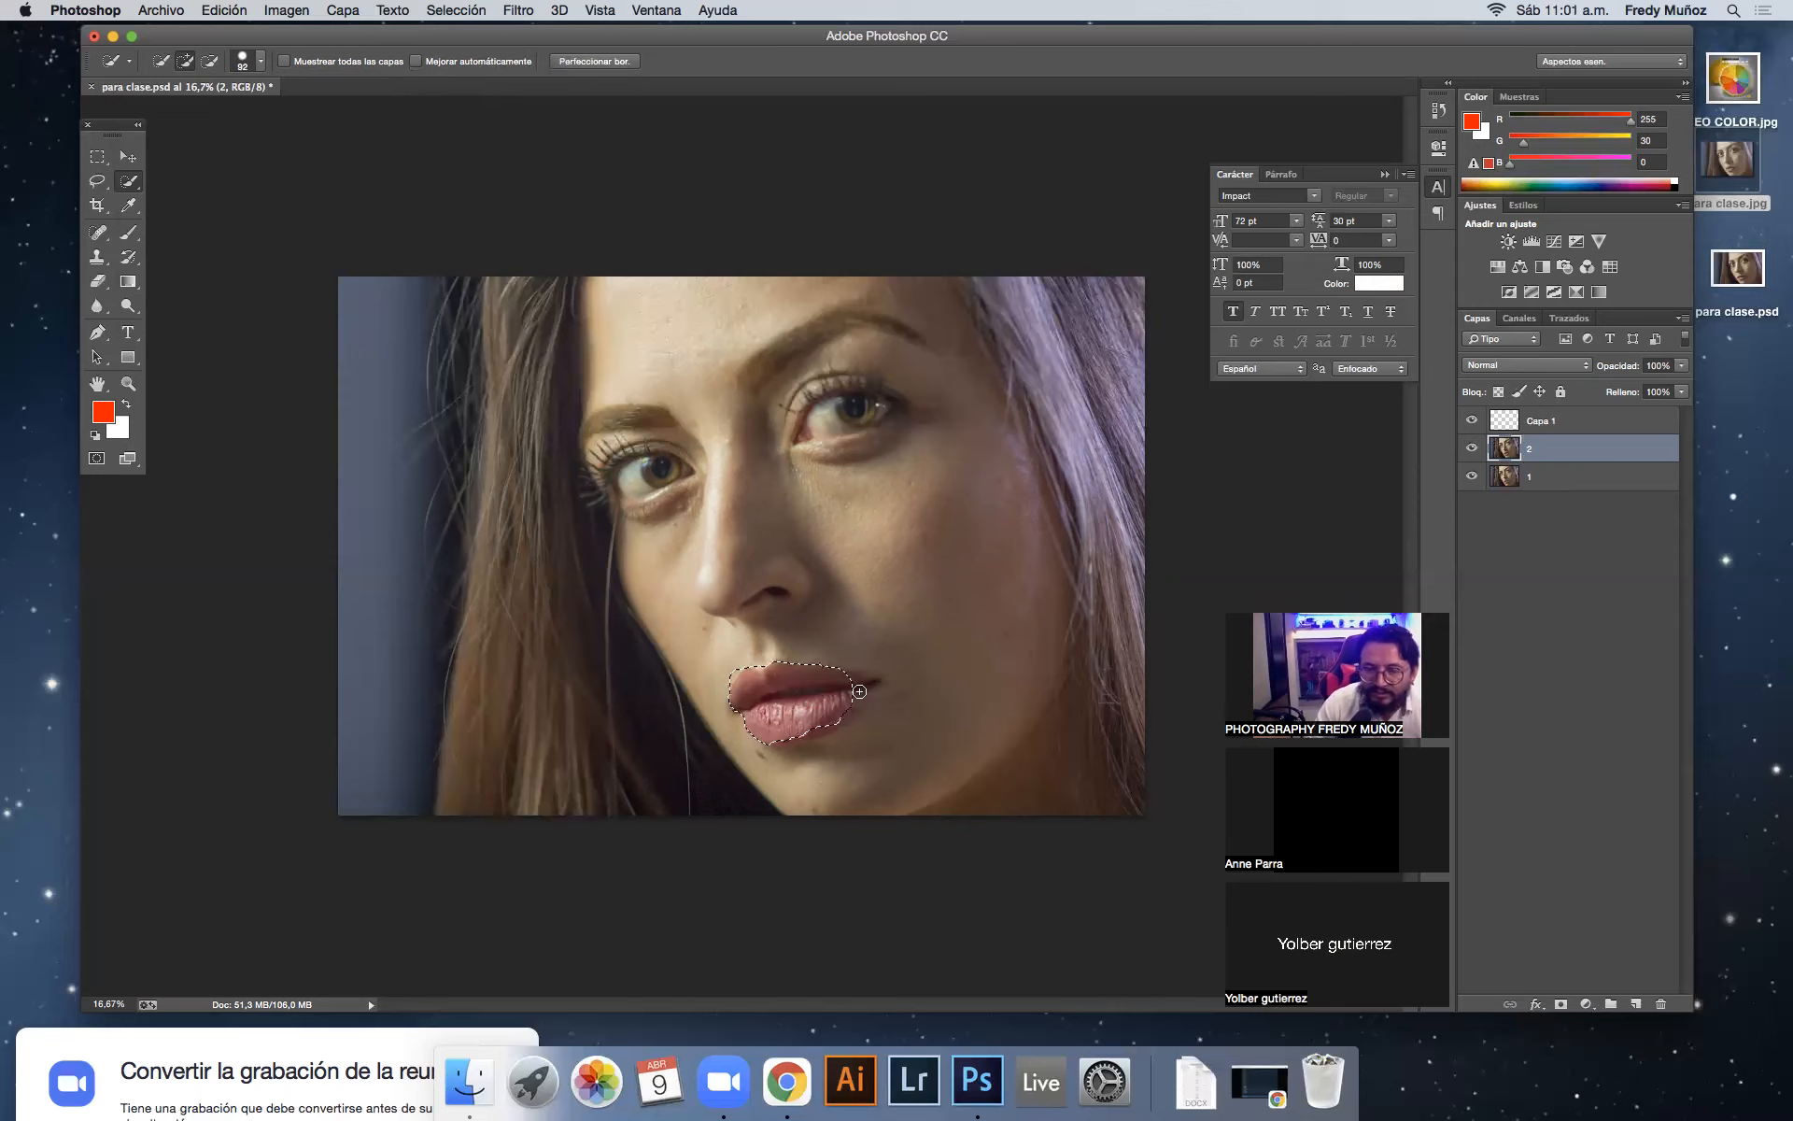
pyautogui.rightClick(848, 689)
pyautogui.click(848, 690)
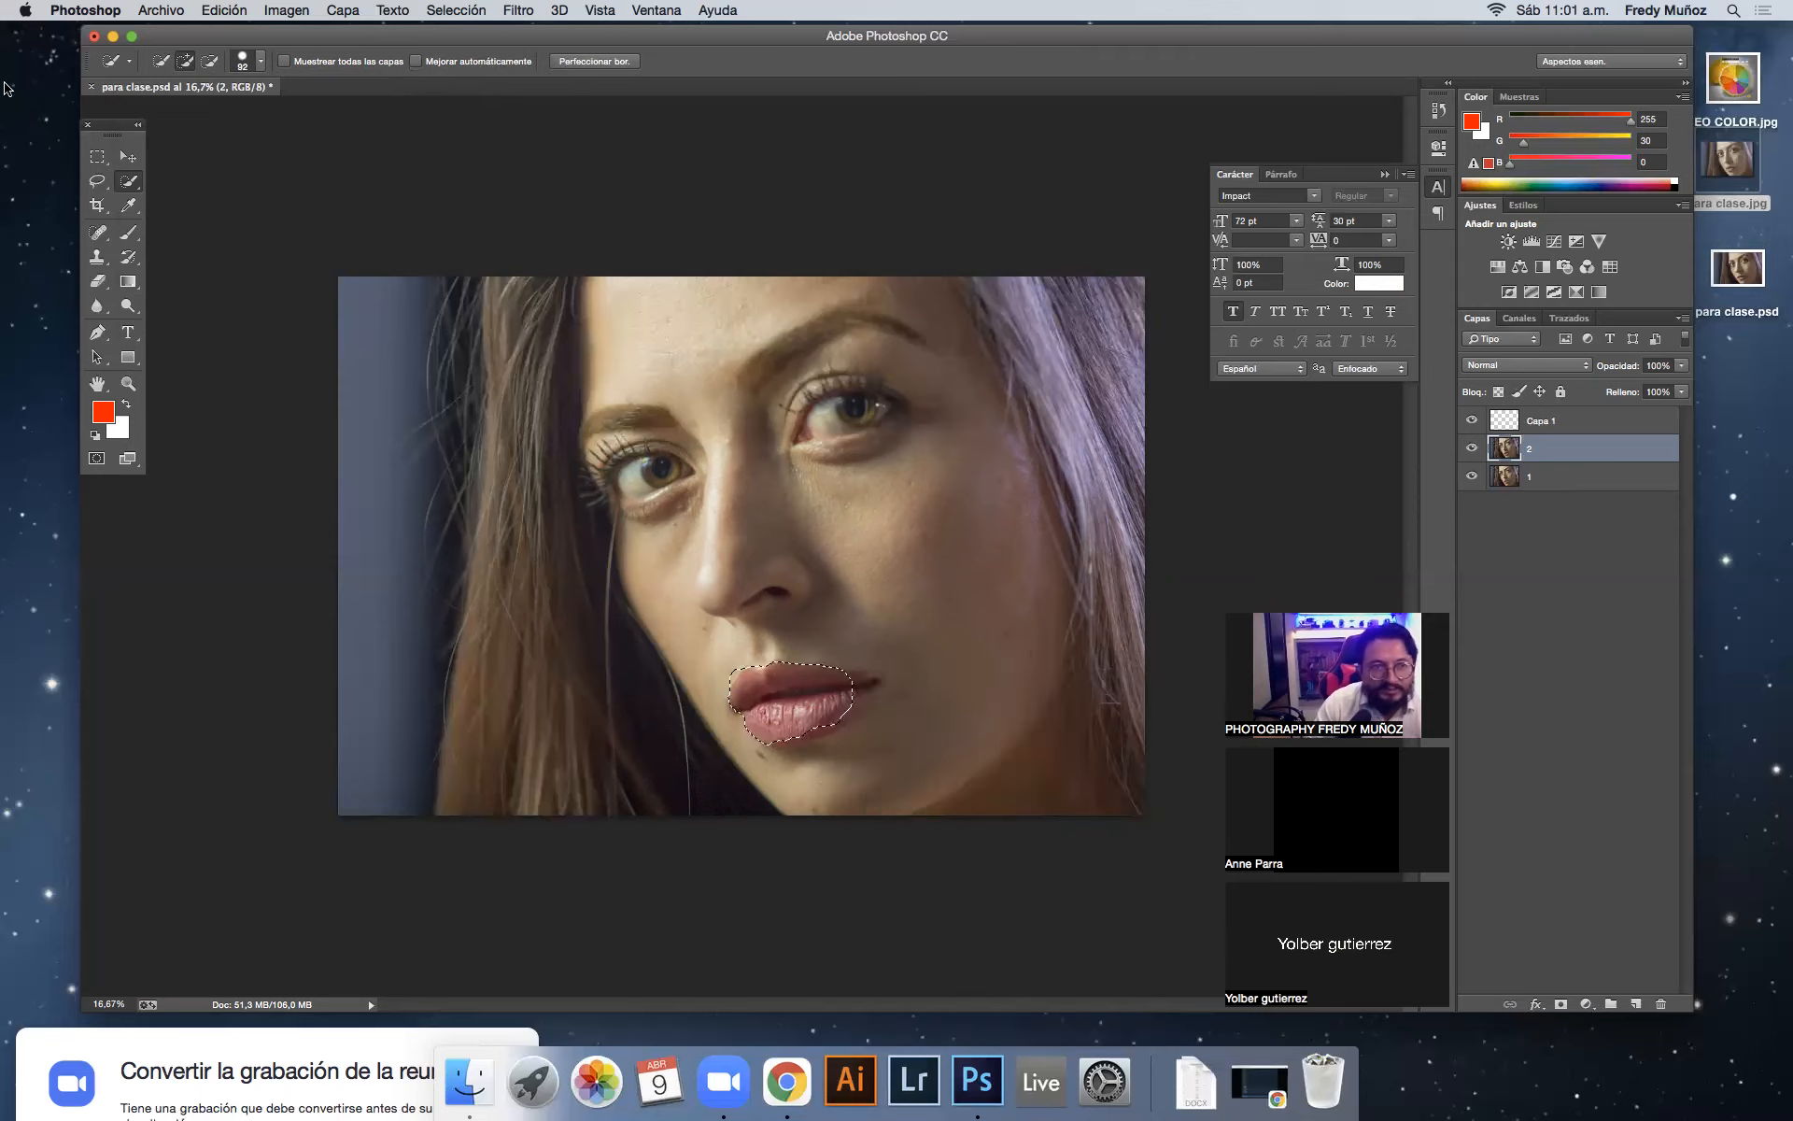
# Step: Reduce the Quick Selection brush to 20 px and extend the lip selection into the corner of the mouth
pyautogui.click(260, 73)
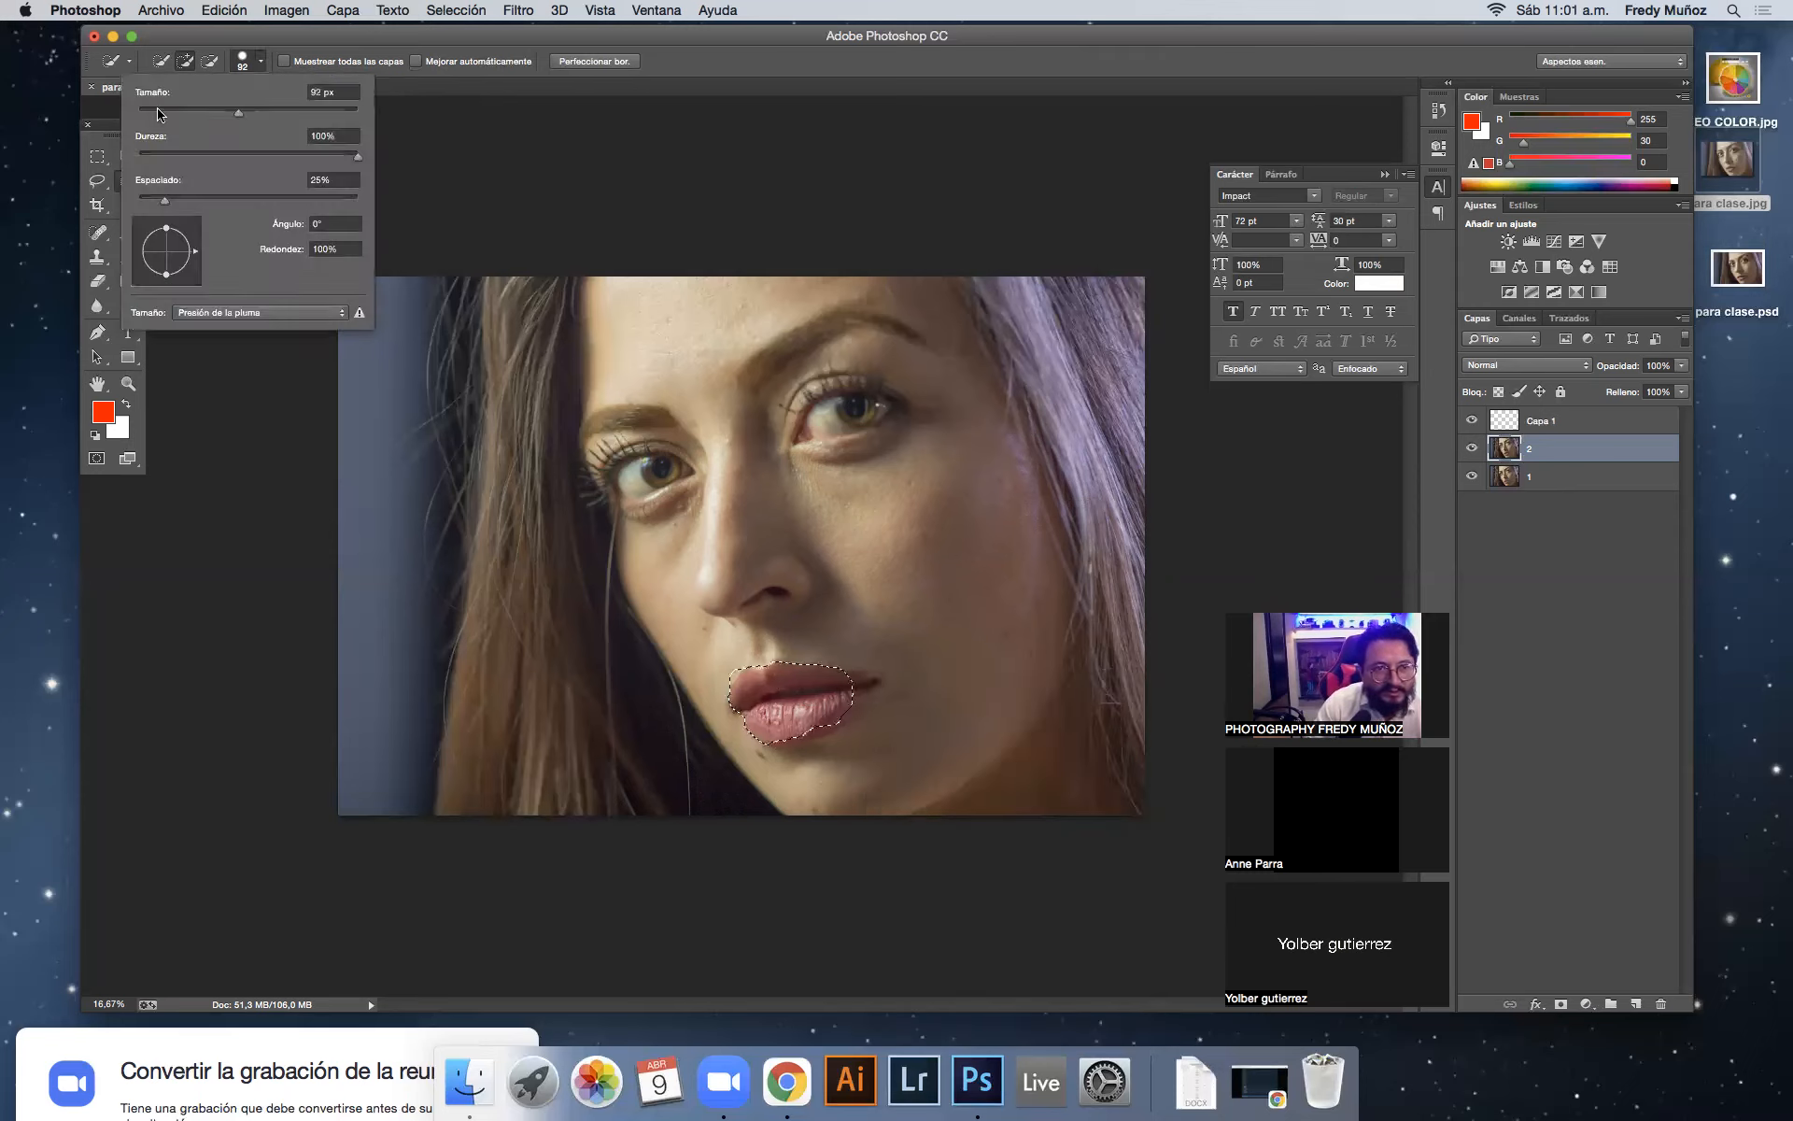
pyautogui.click(158, 110)
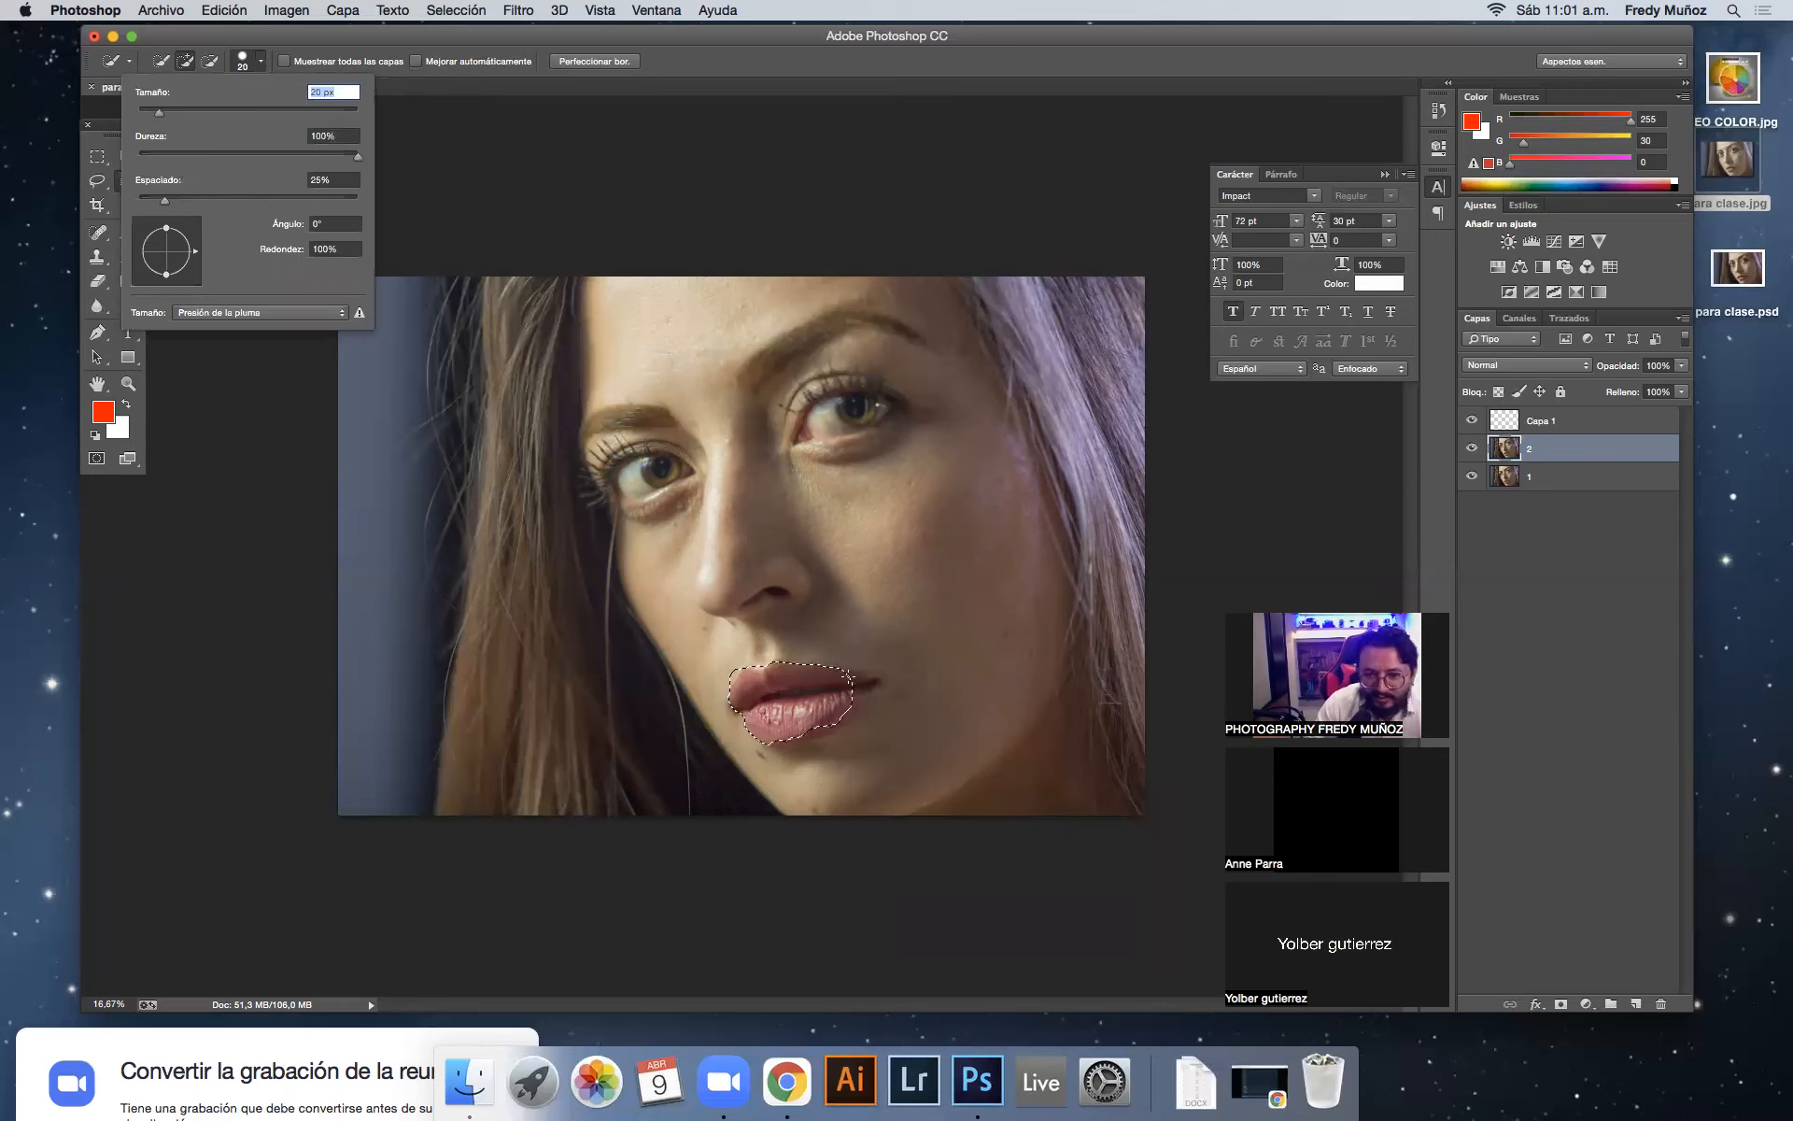
pyautogui.click(850, 673)
pyautogui.click(865, 685)
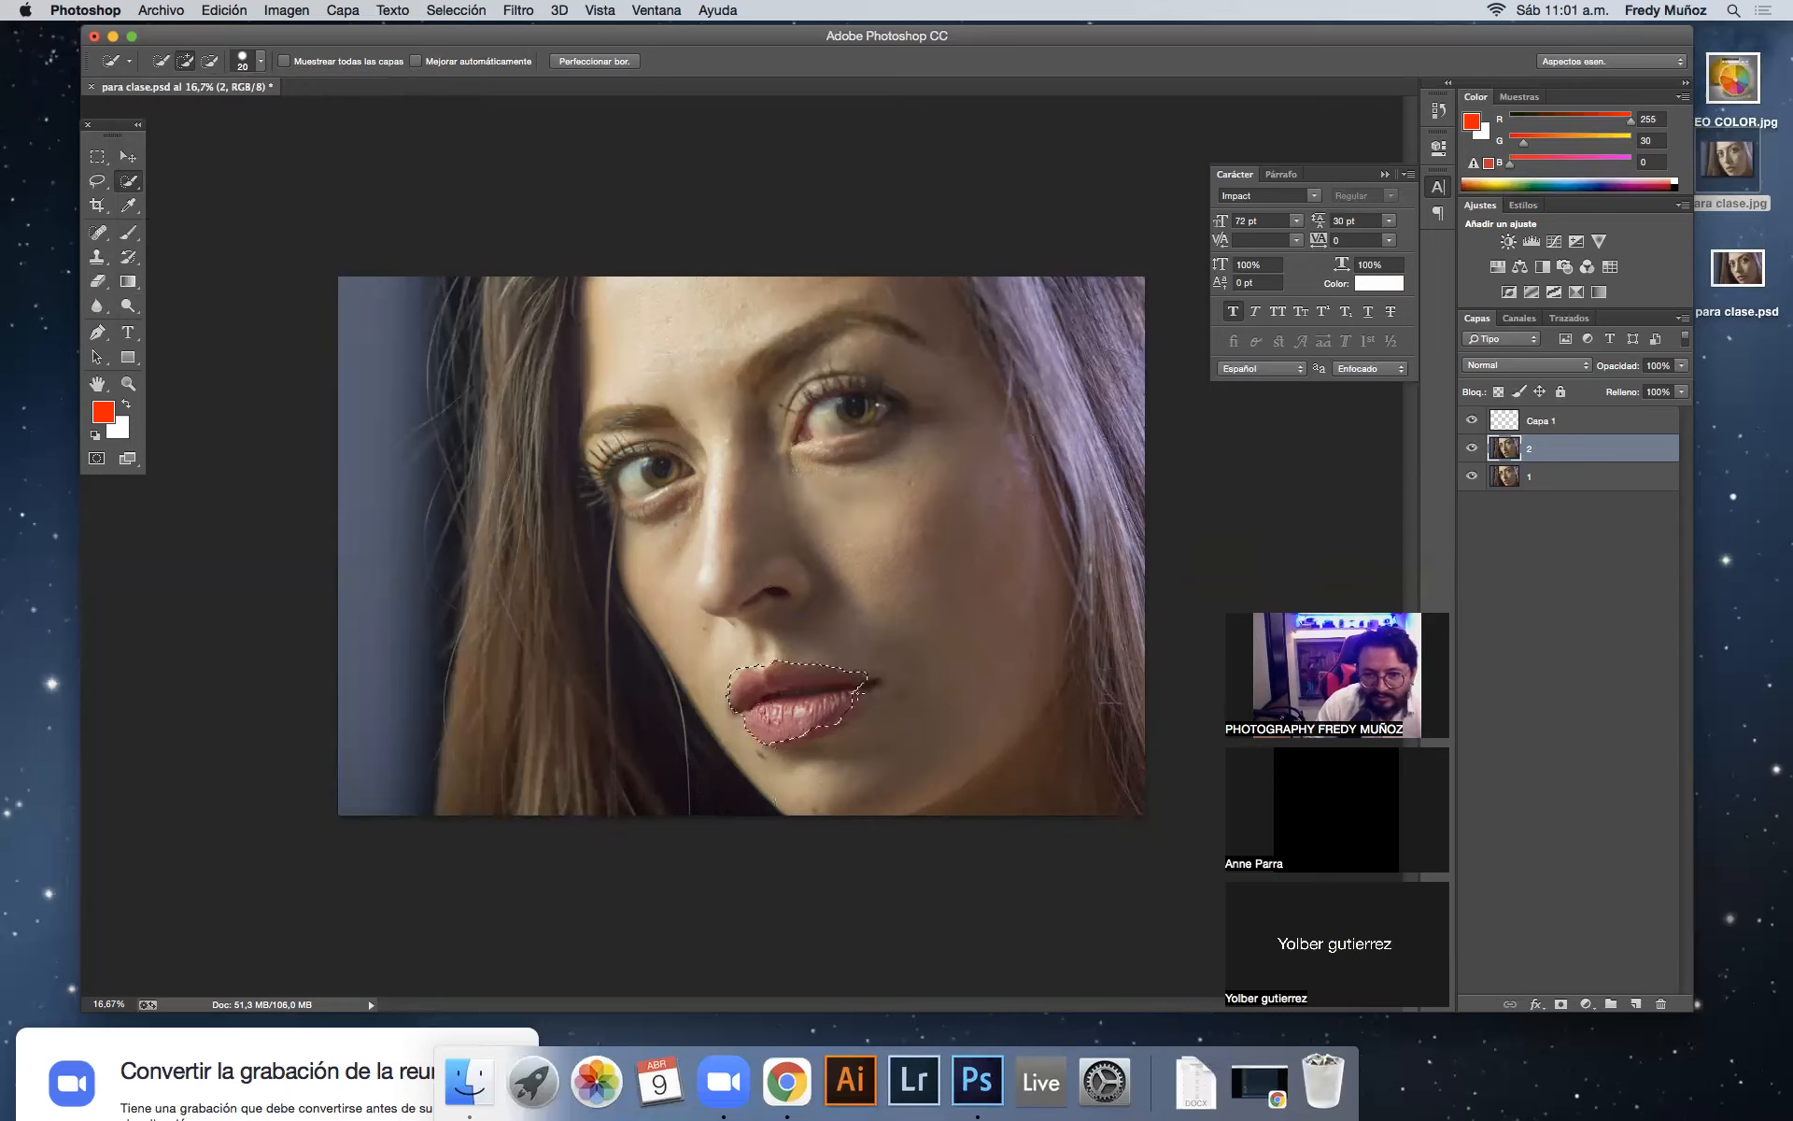
pyautogui.click(857, 694)
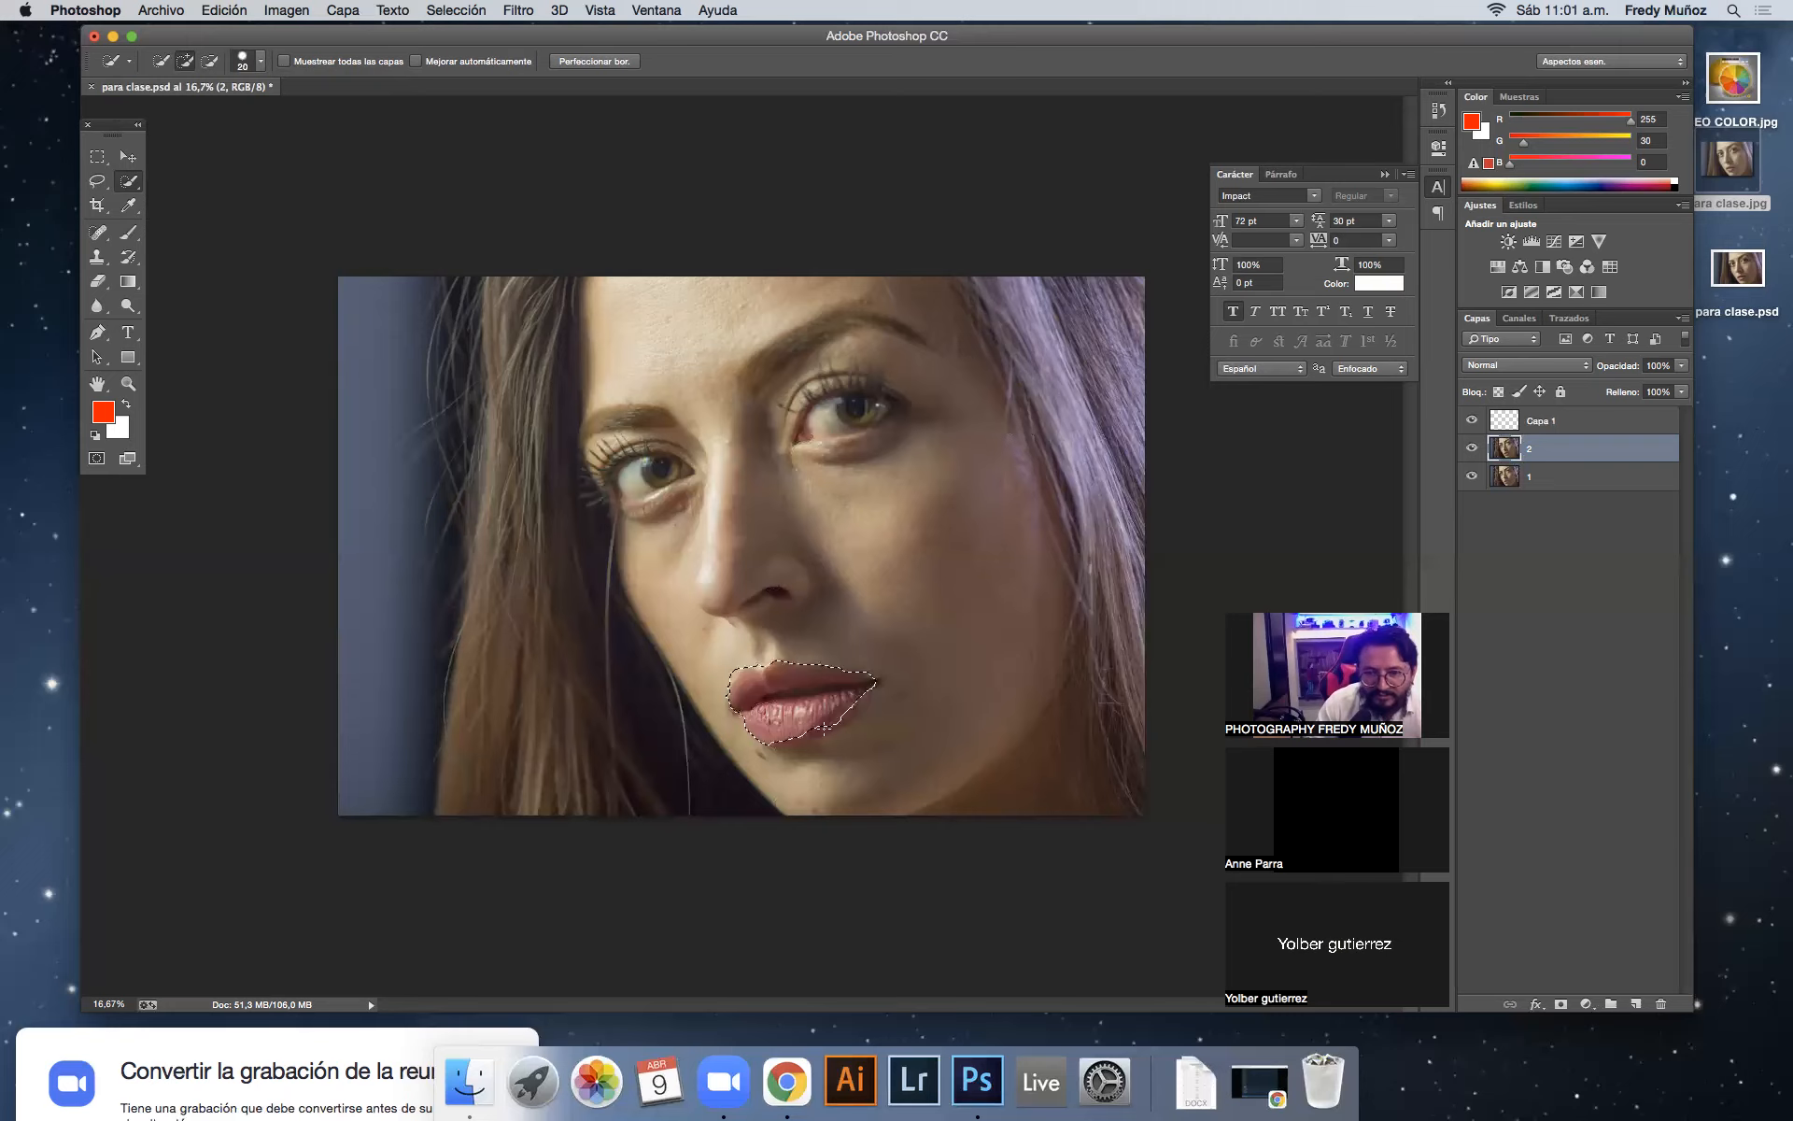
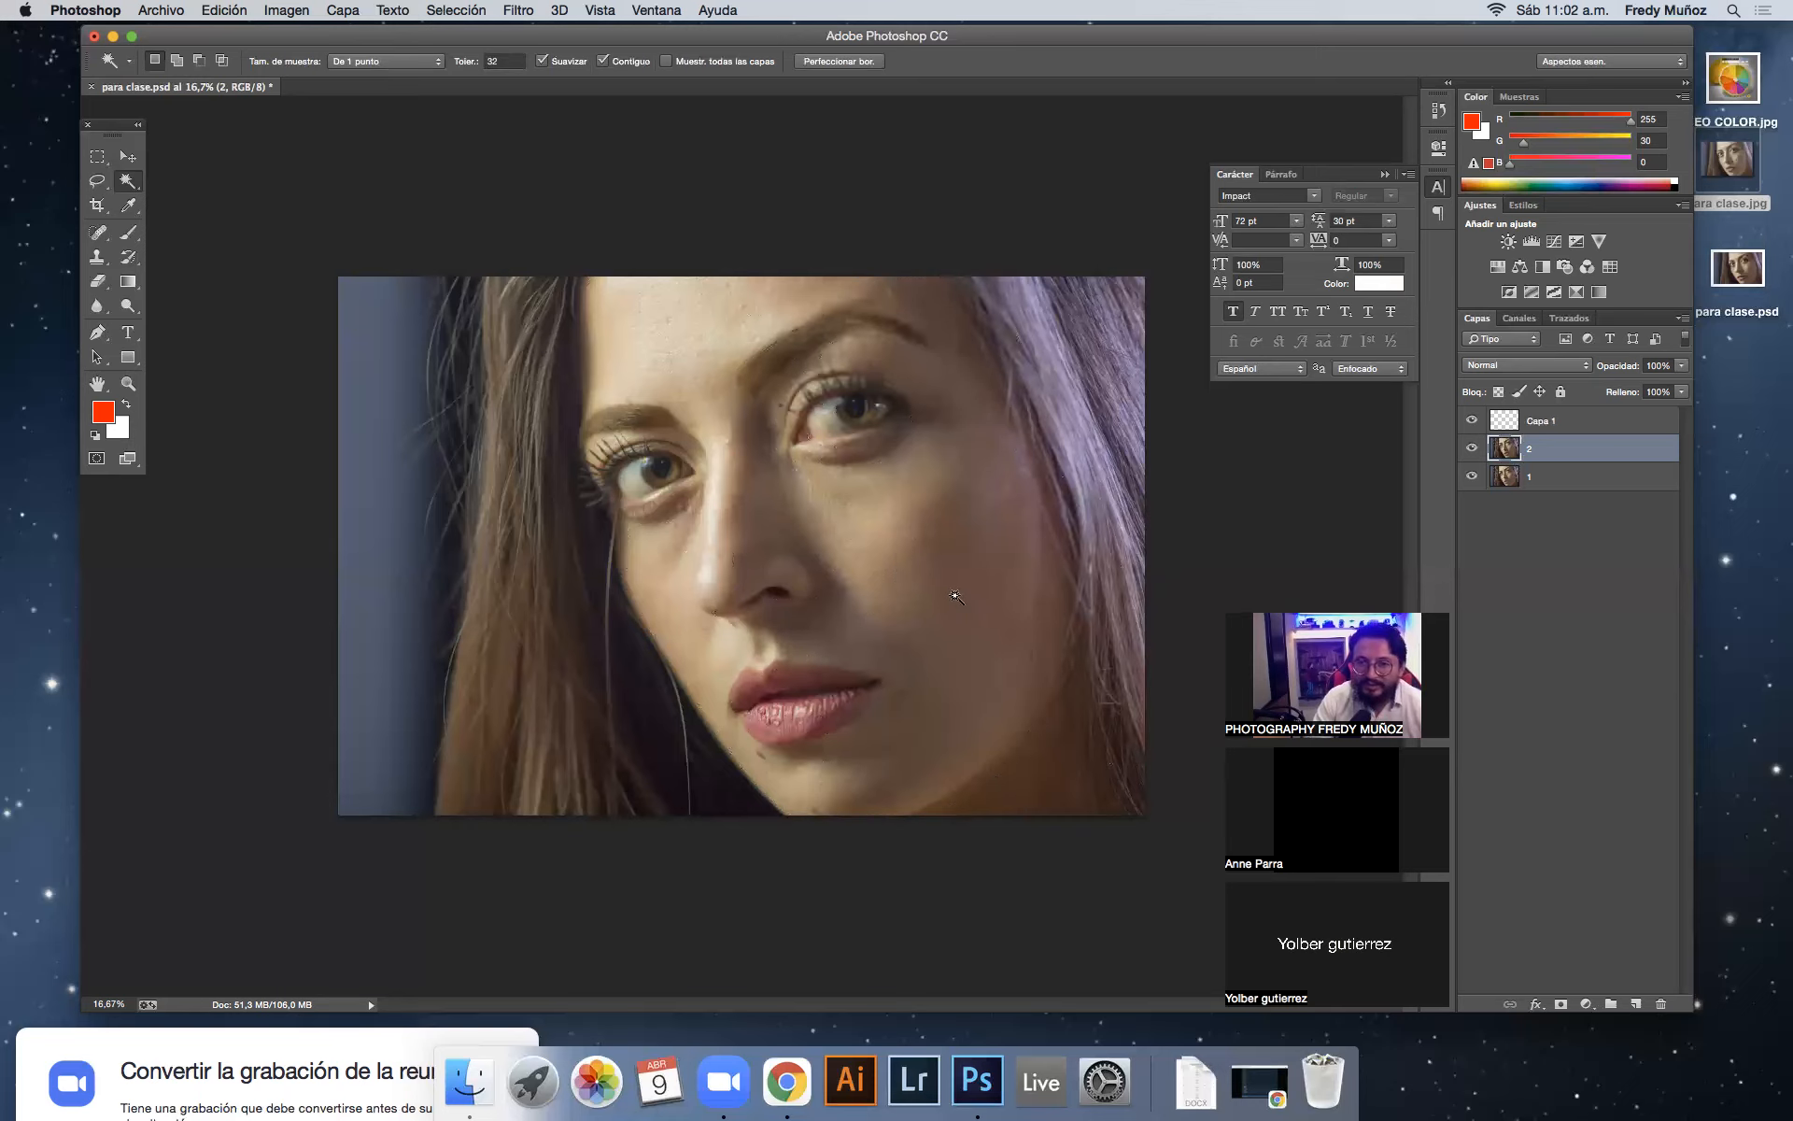
# Step: Sample the bright forehead and the lit cheek beside the nose with the Magic Wand
pyautogui.click(618, 348)
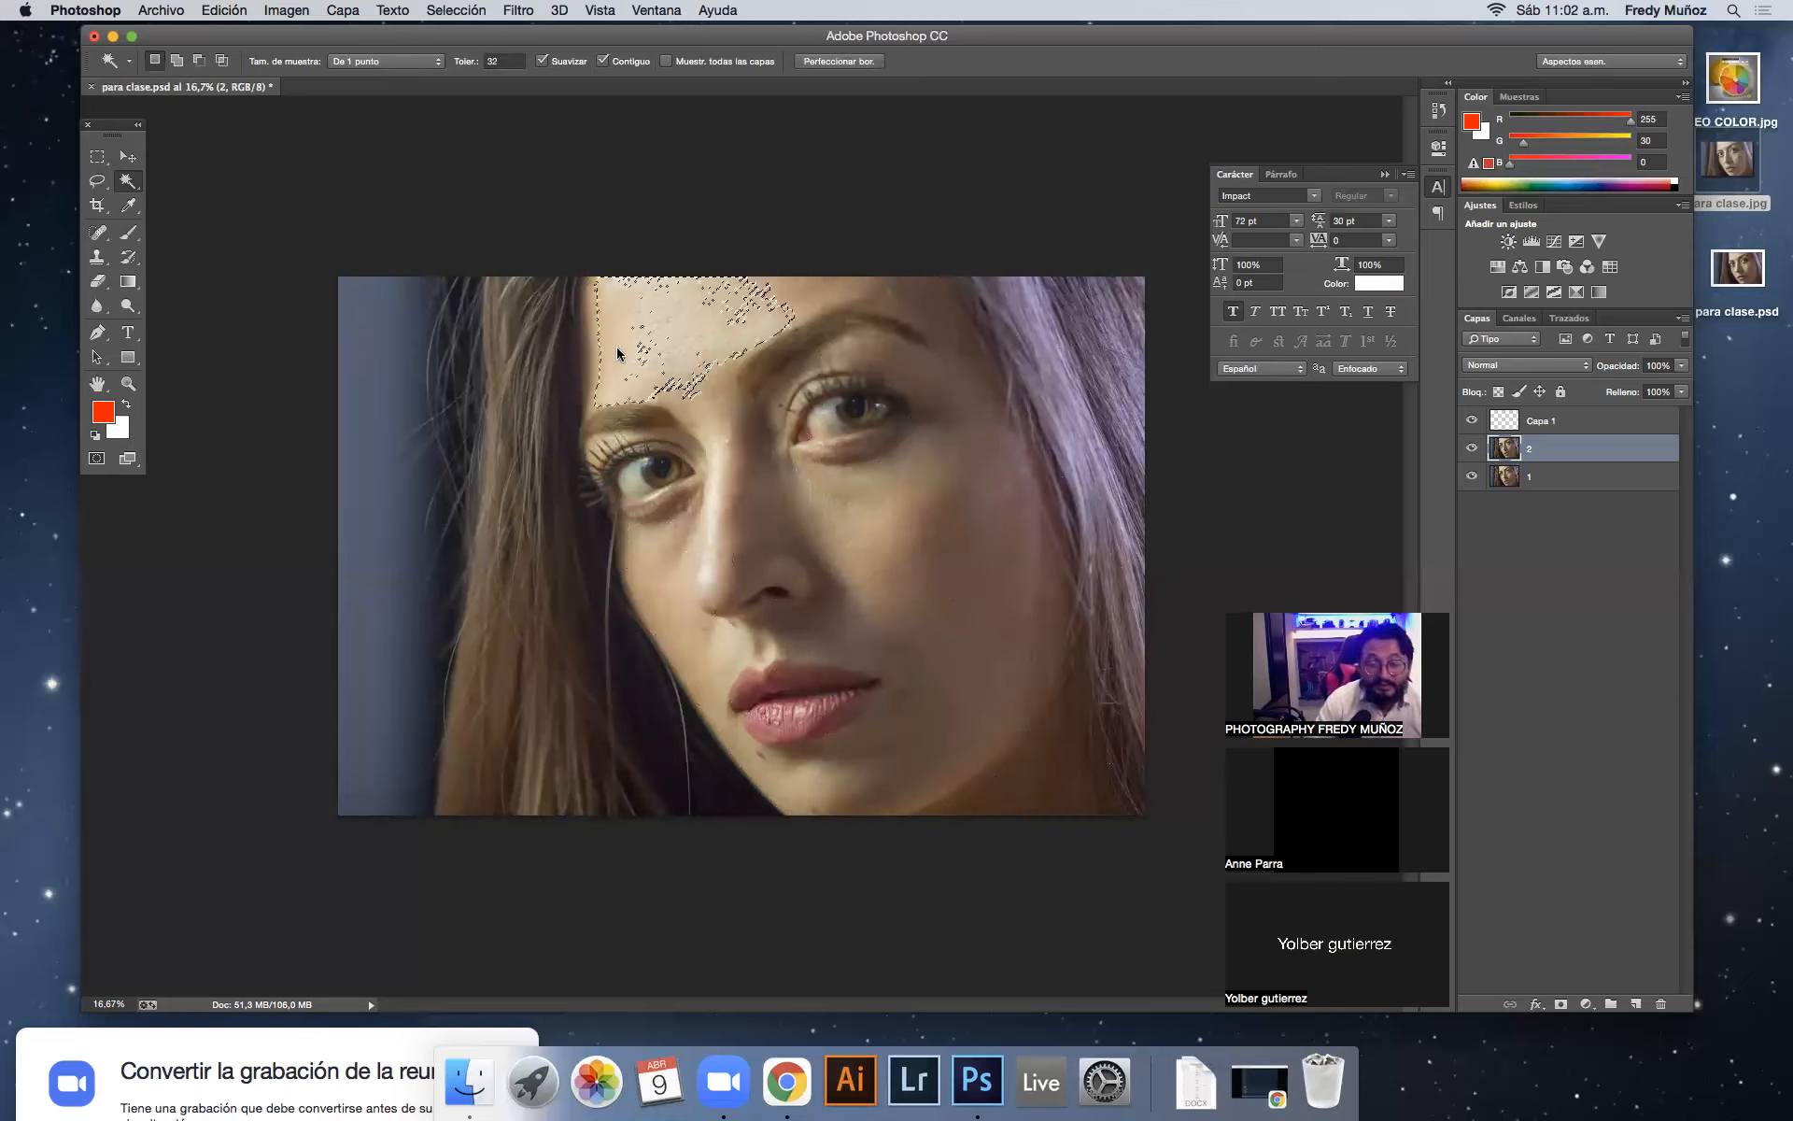
pyautogui.click(670, 566)
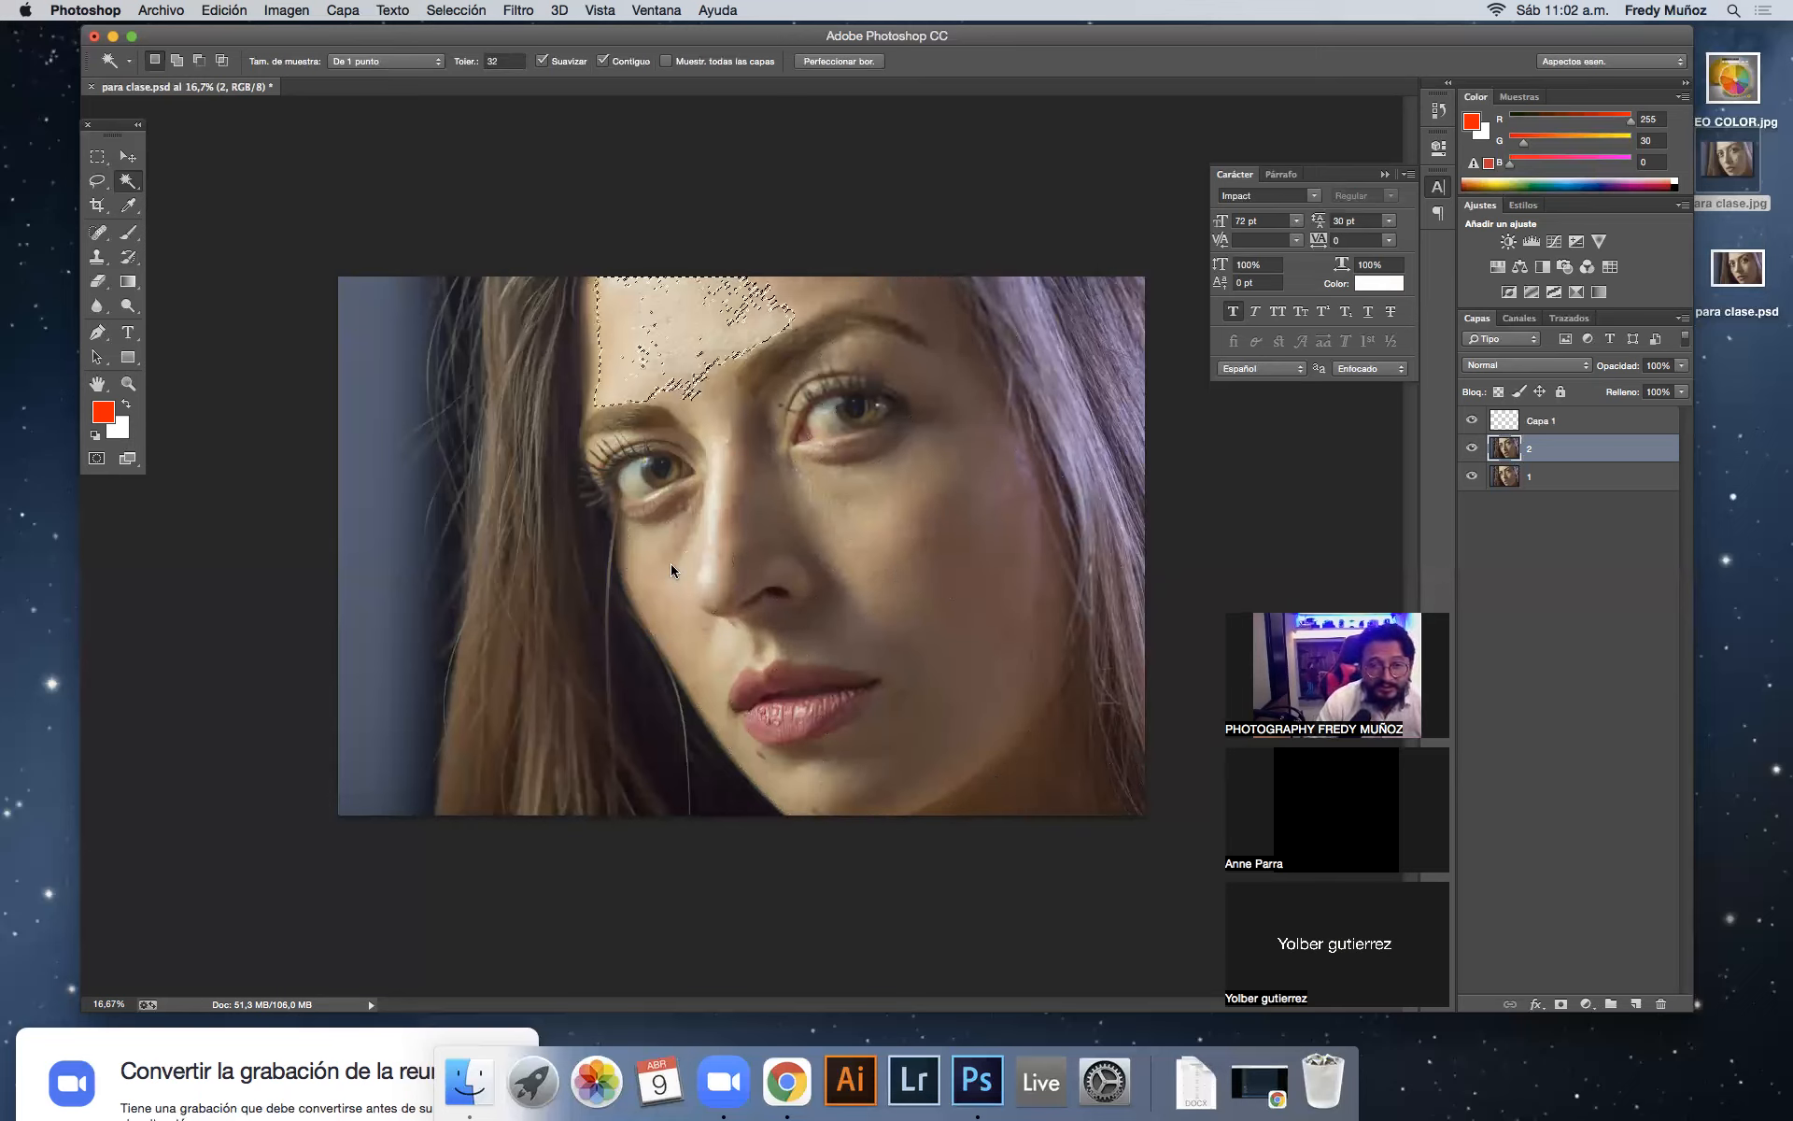
# Step: Set the Magic Wand tolerance to 10 and select the shaded cheek area
pyautogui.click(504, 62)
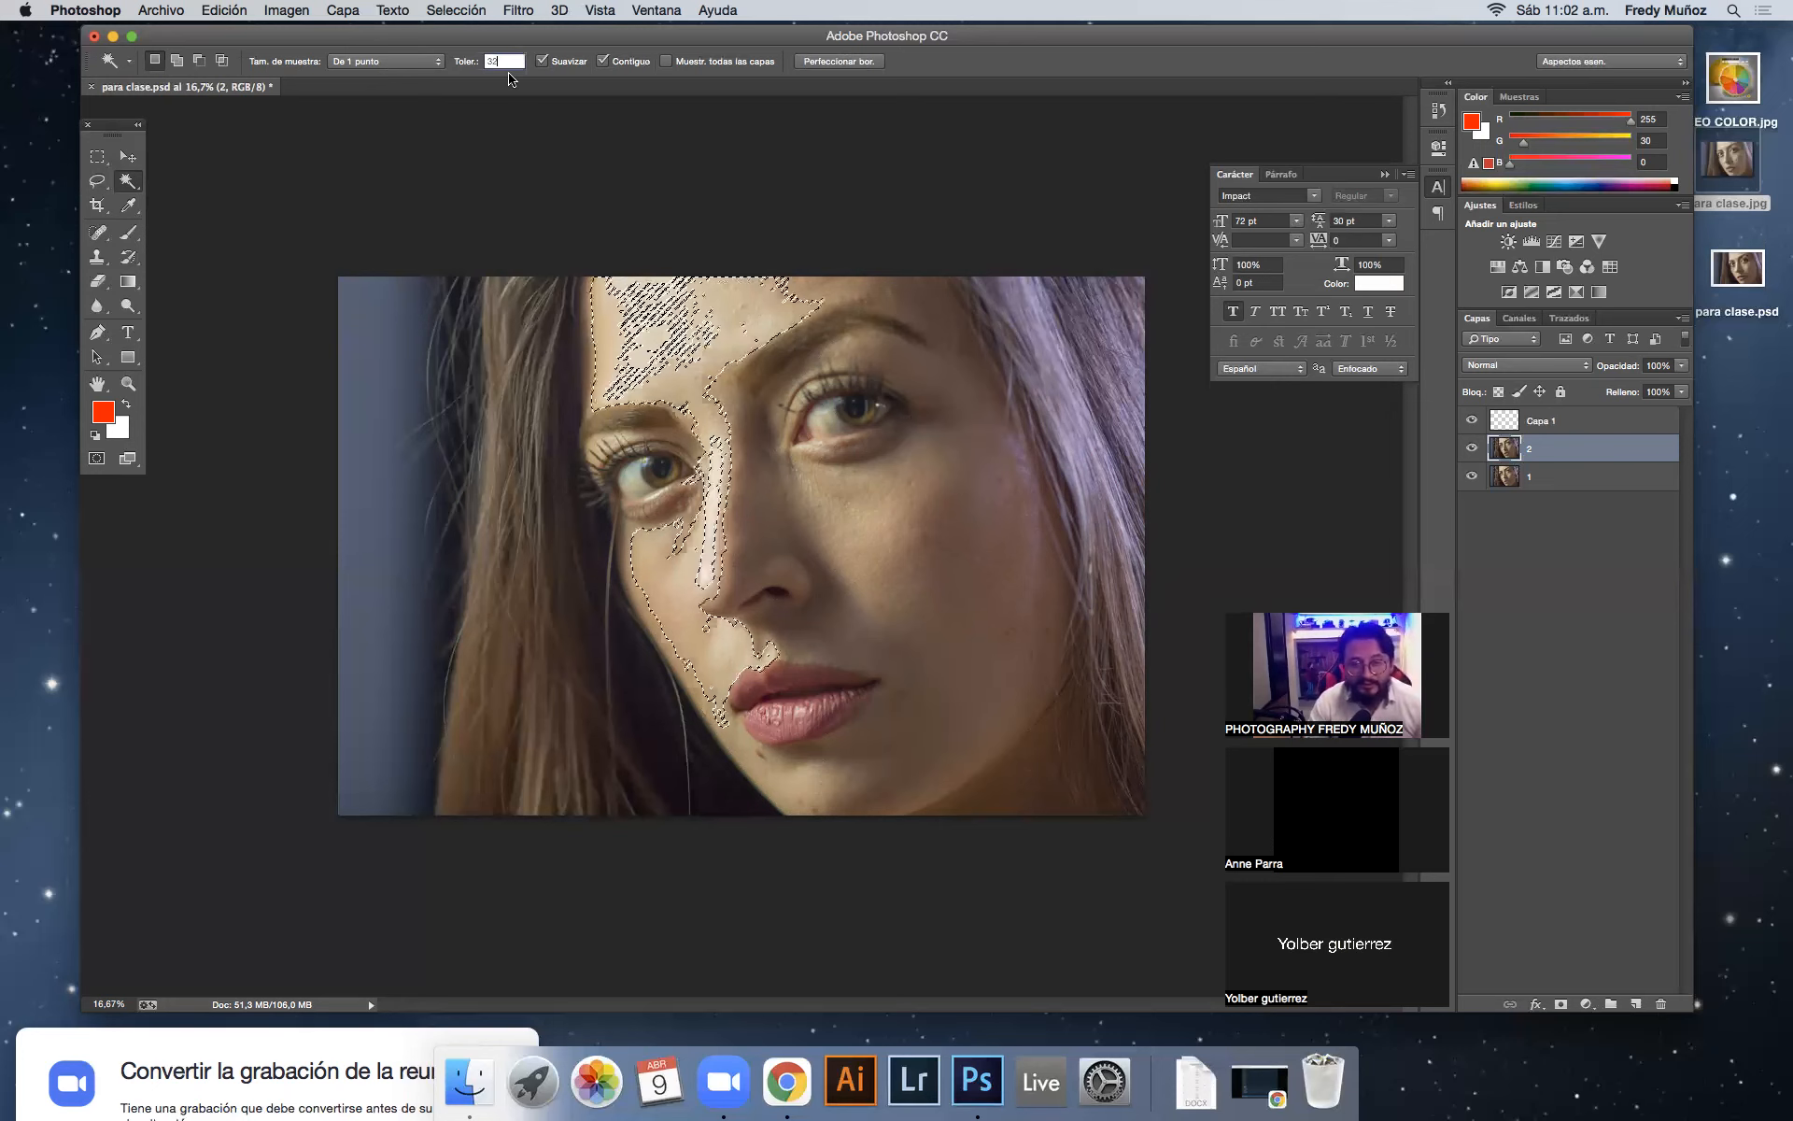
pyautogui.press('BackSpace')
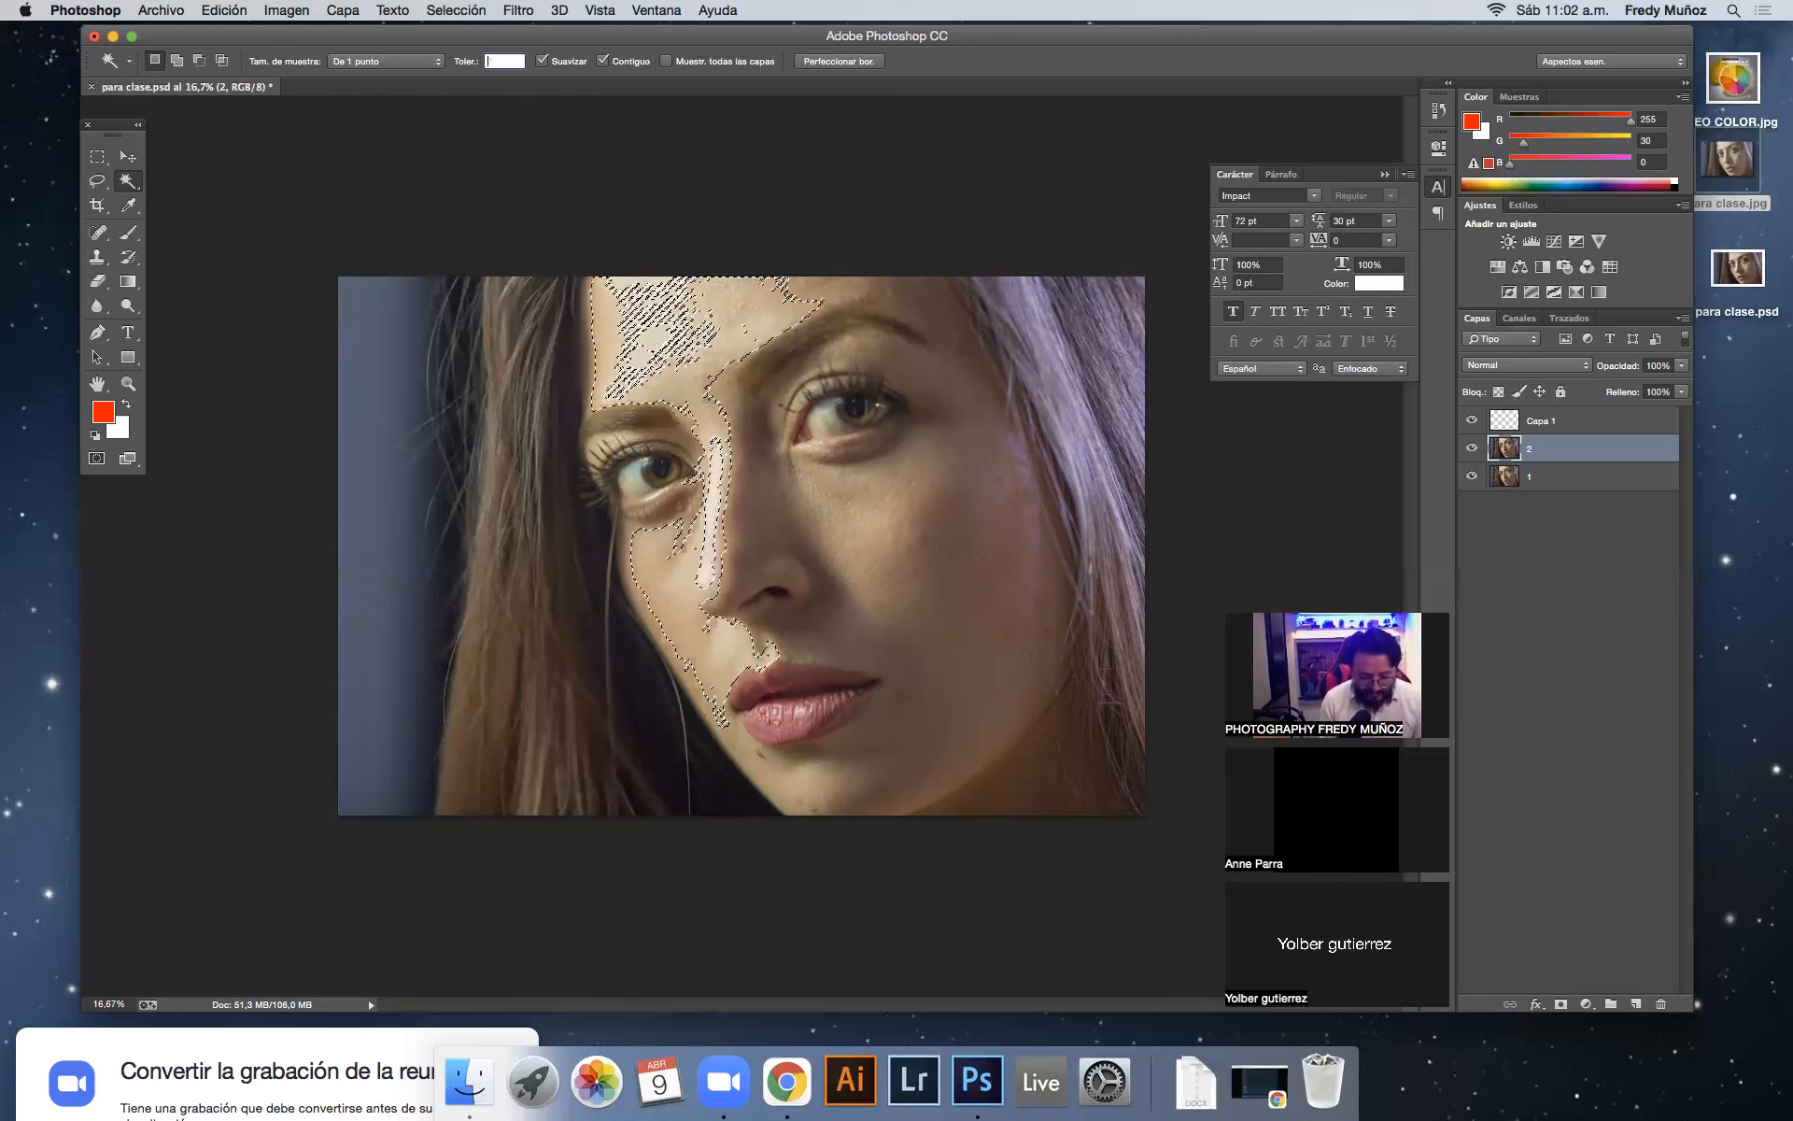
pyautogui.write('10')
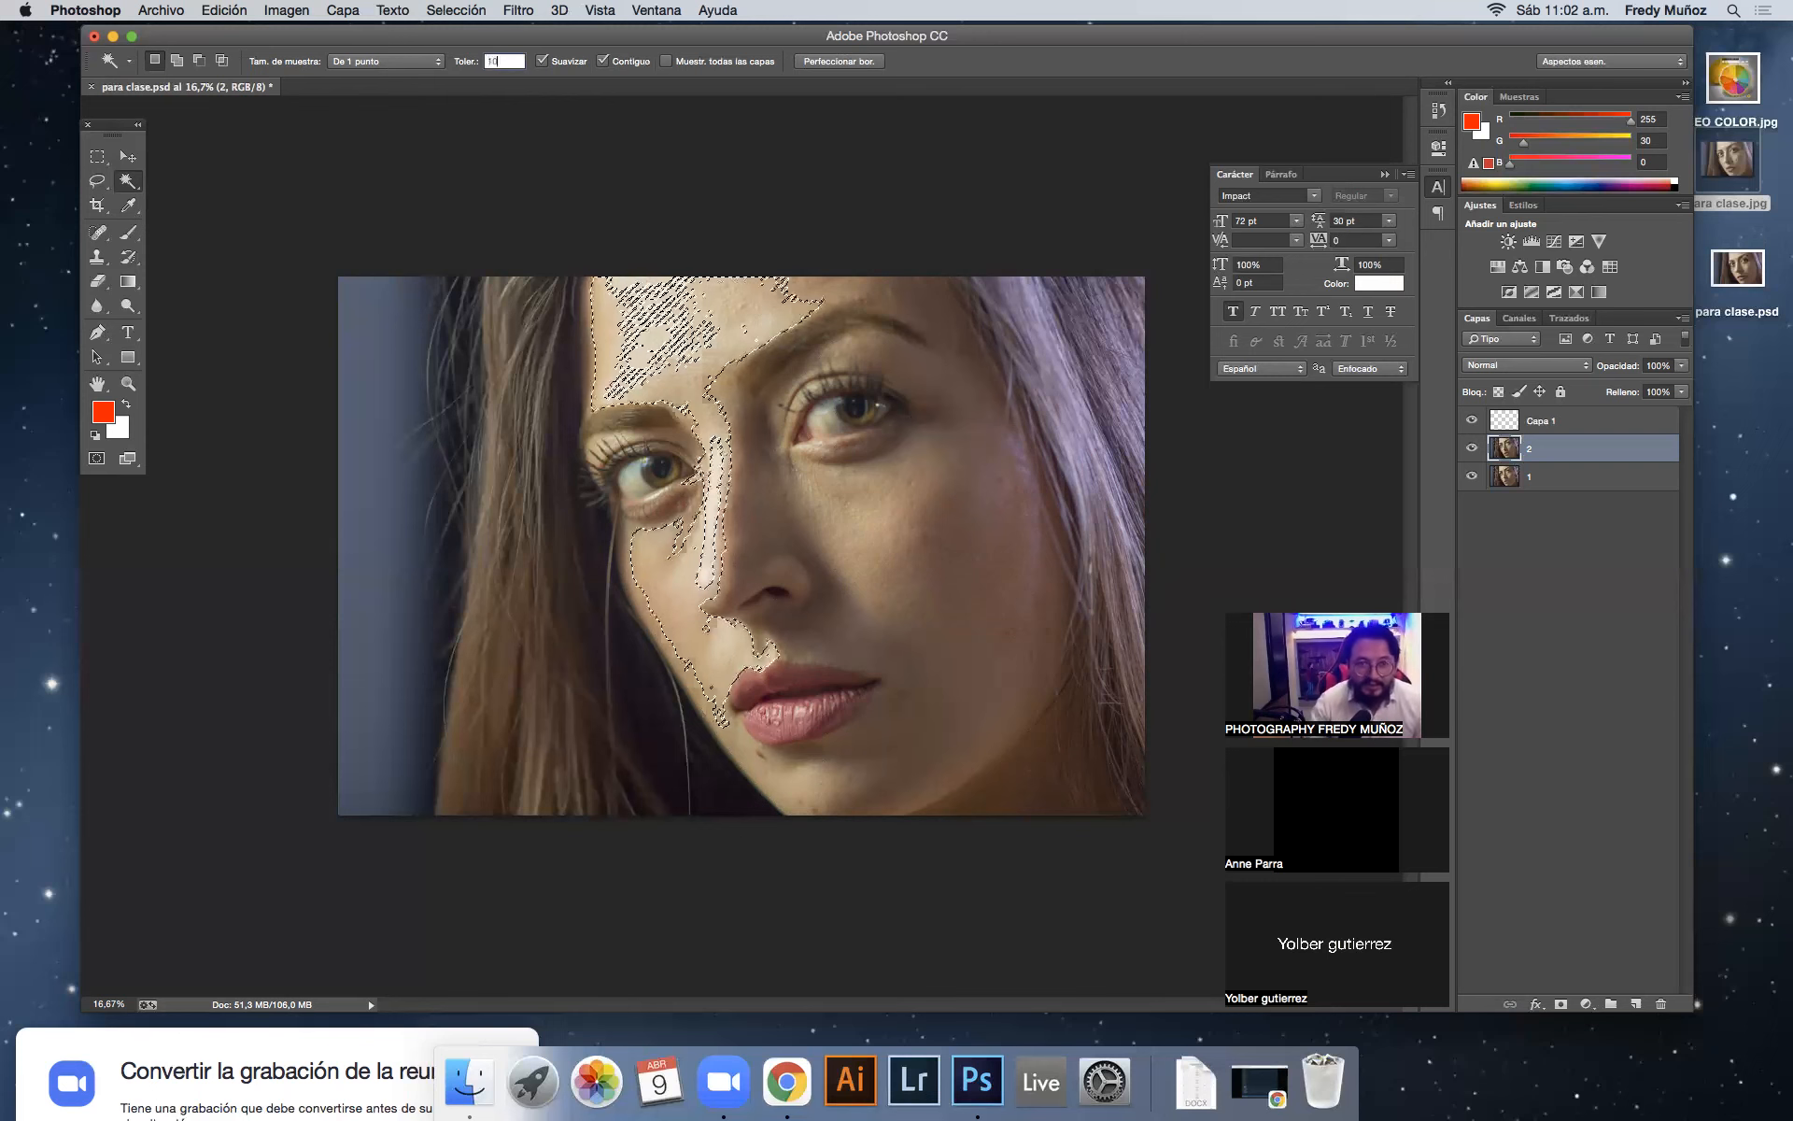
pyautogui.click(978, 671)
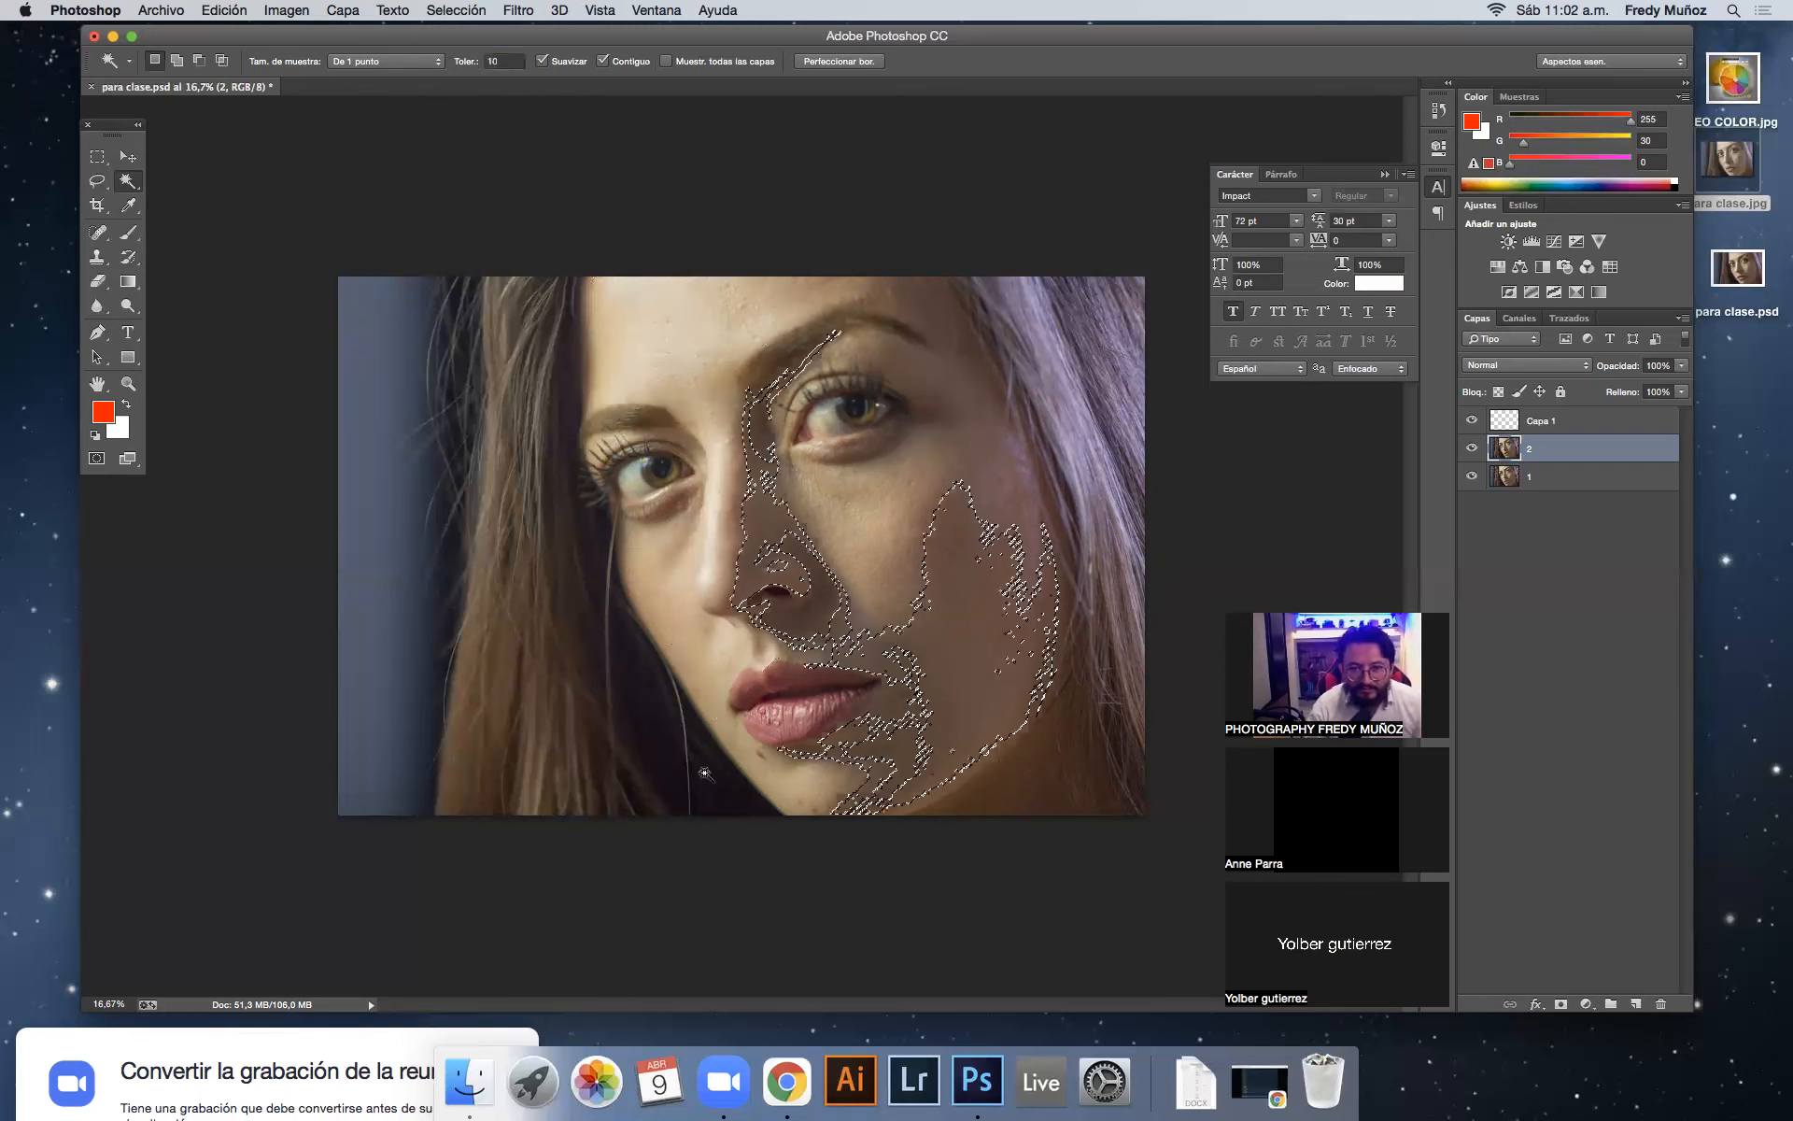
# Step: Set the Magic Wand tolerance to 4 and sample small skin areas on the forehead, shaded cheek and nose
pyautogui.click(505, 58)
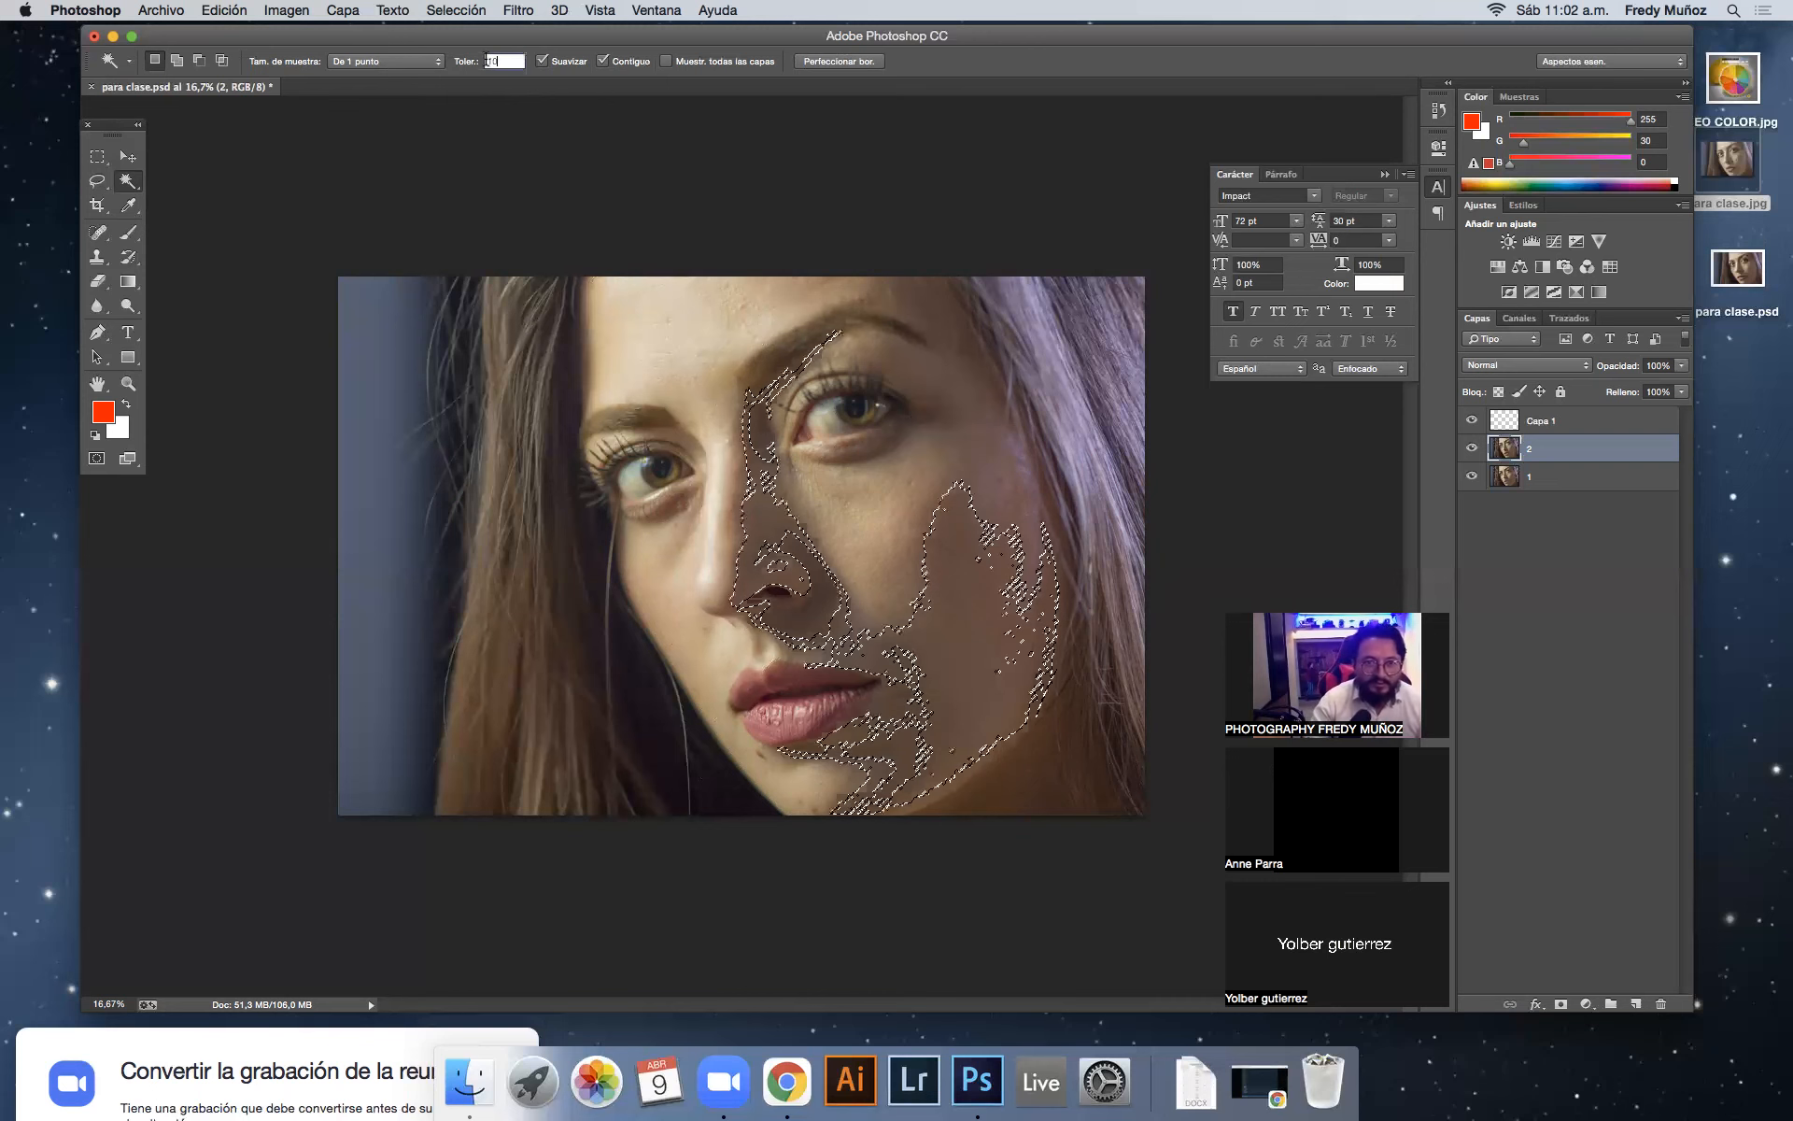
pyautogui.write('4')
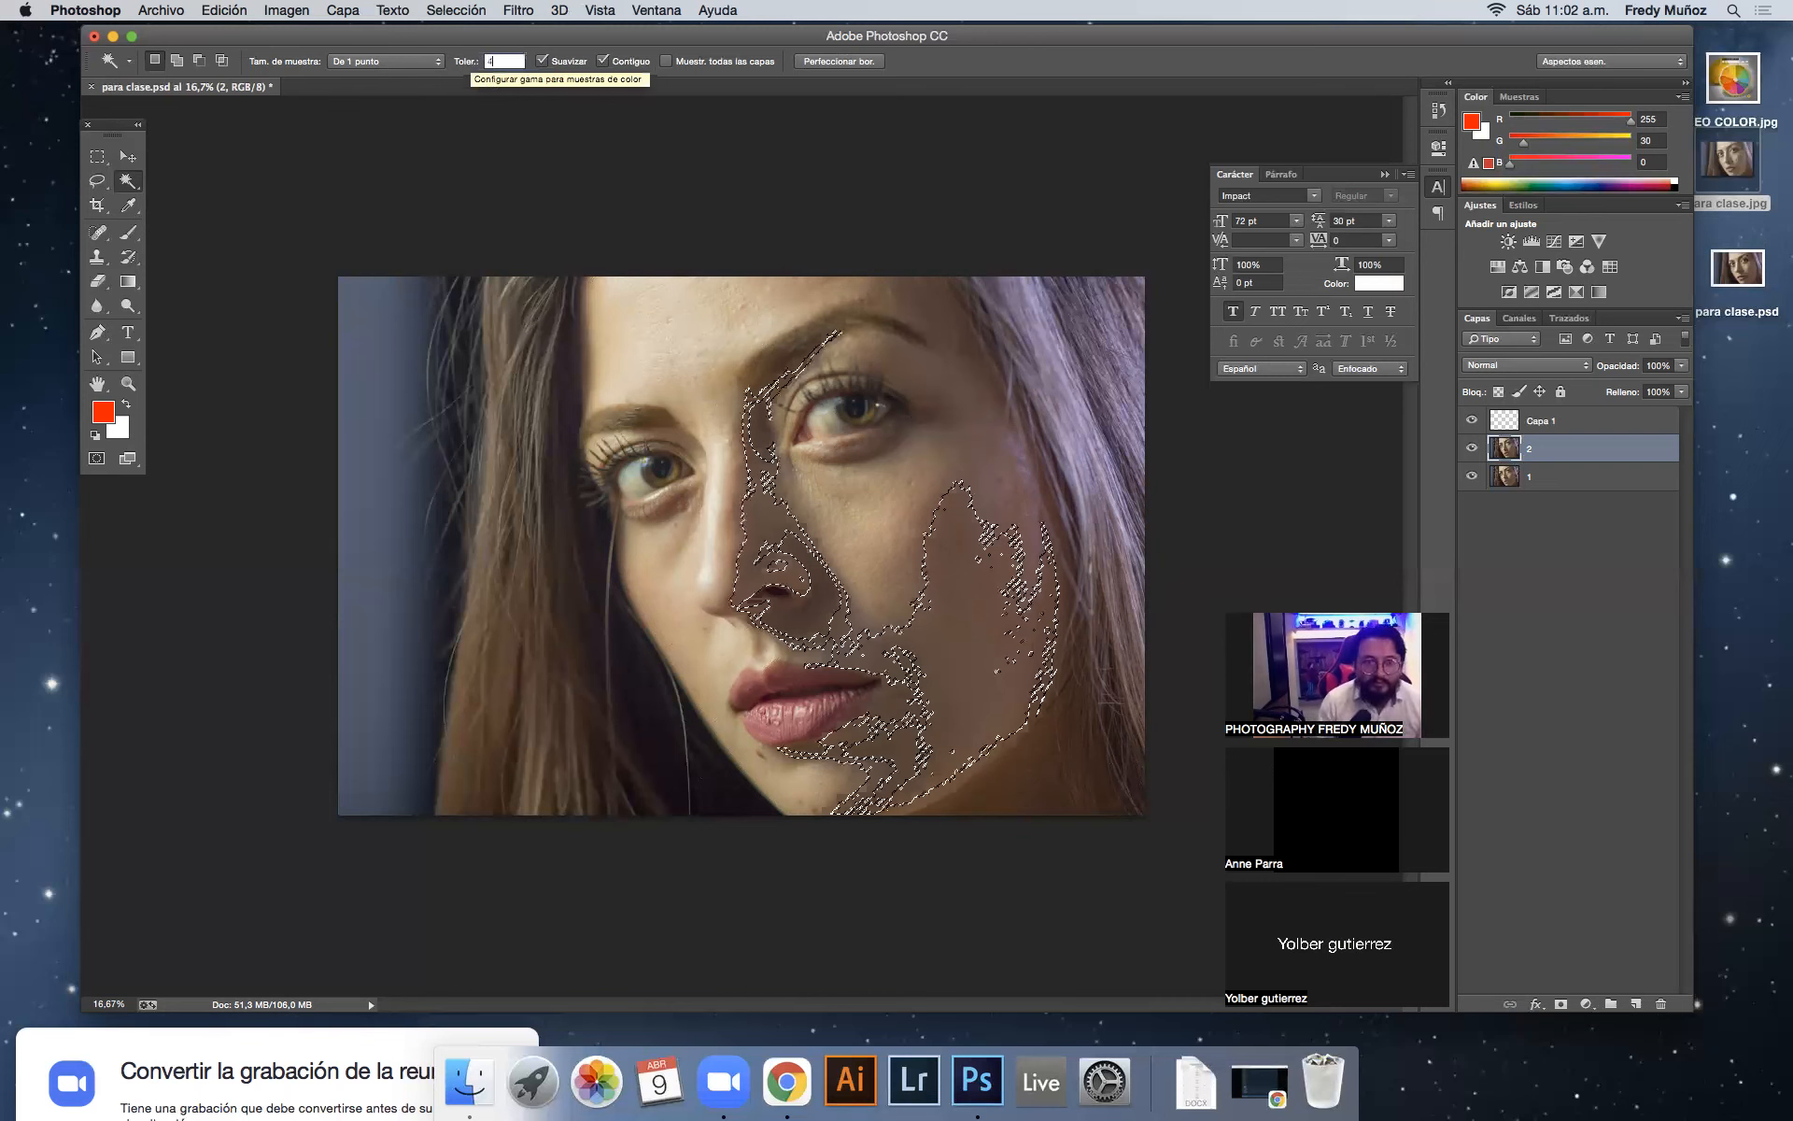
pyautogui.click(712, 343)
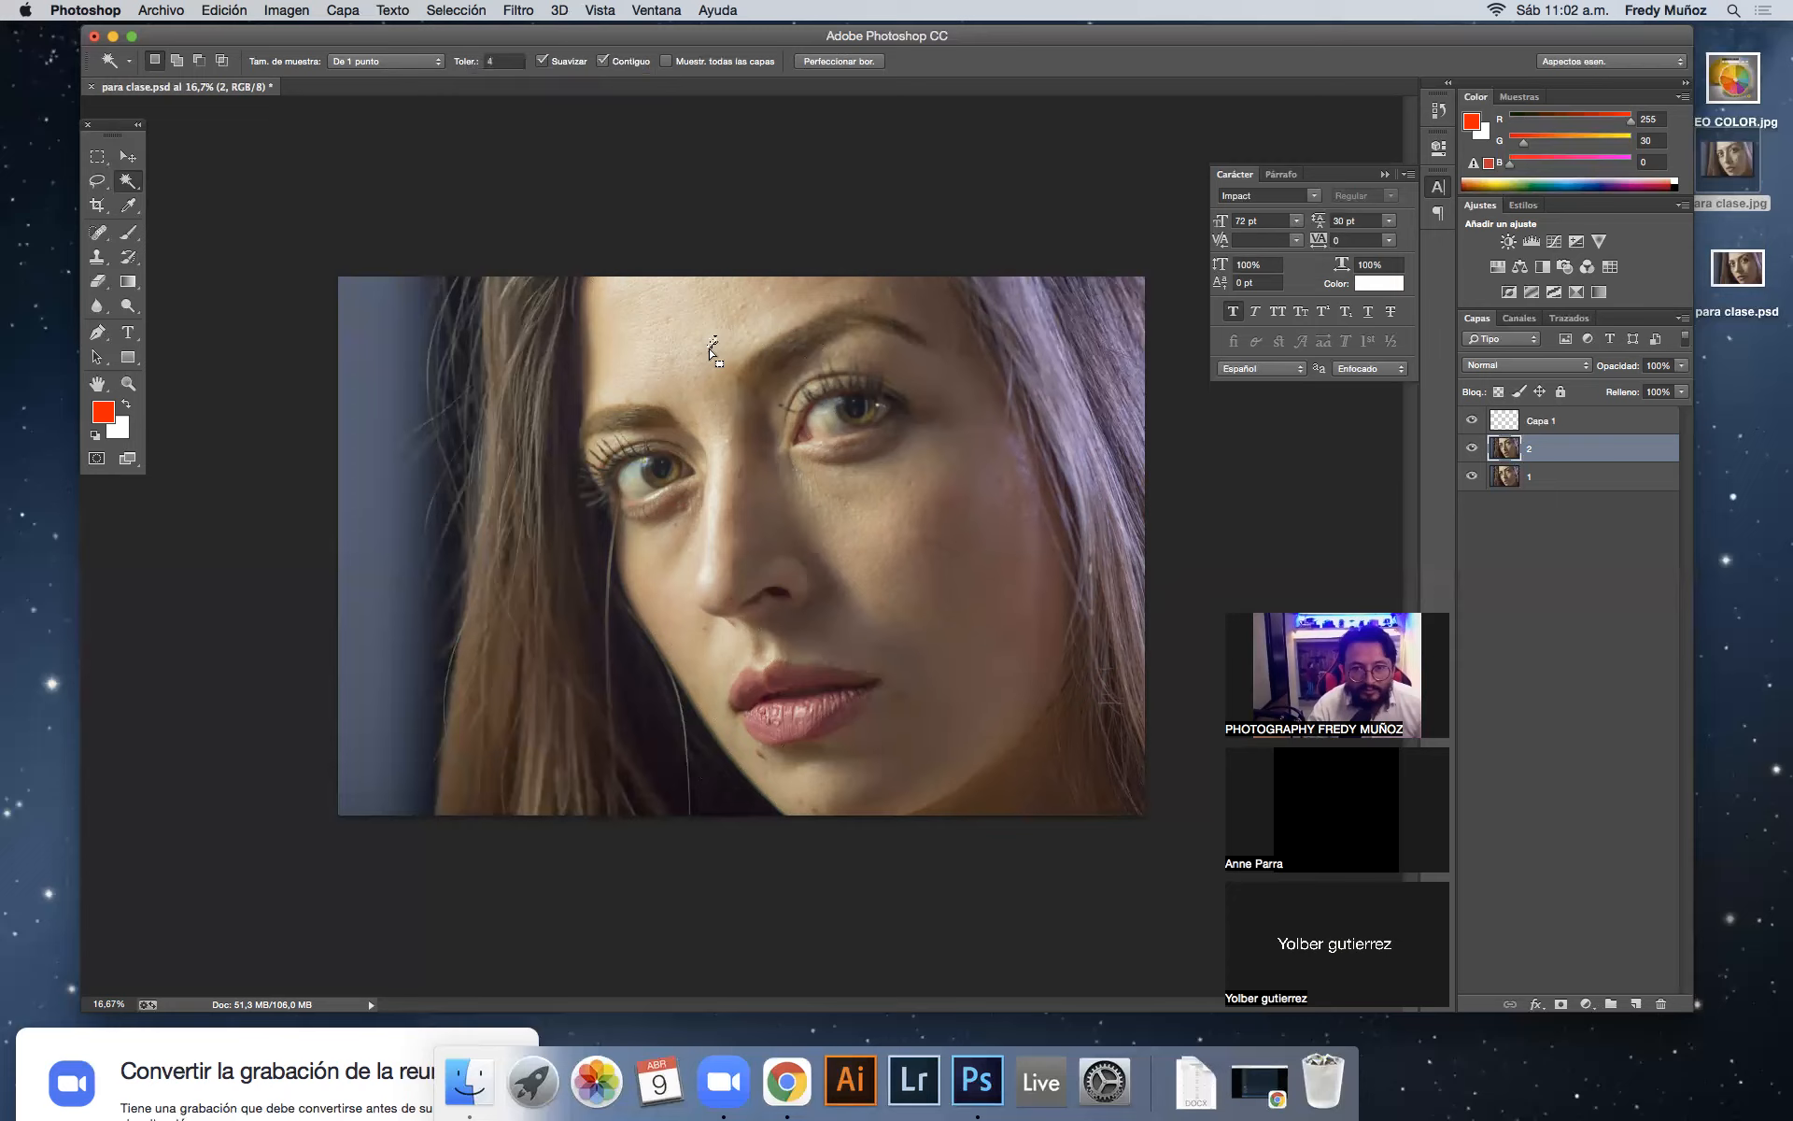
pyautogui.click(855, 566)
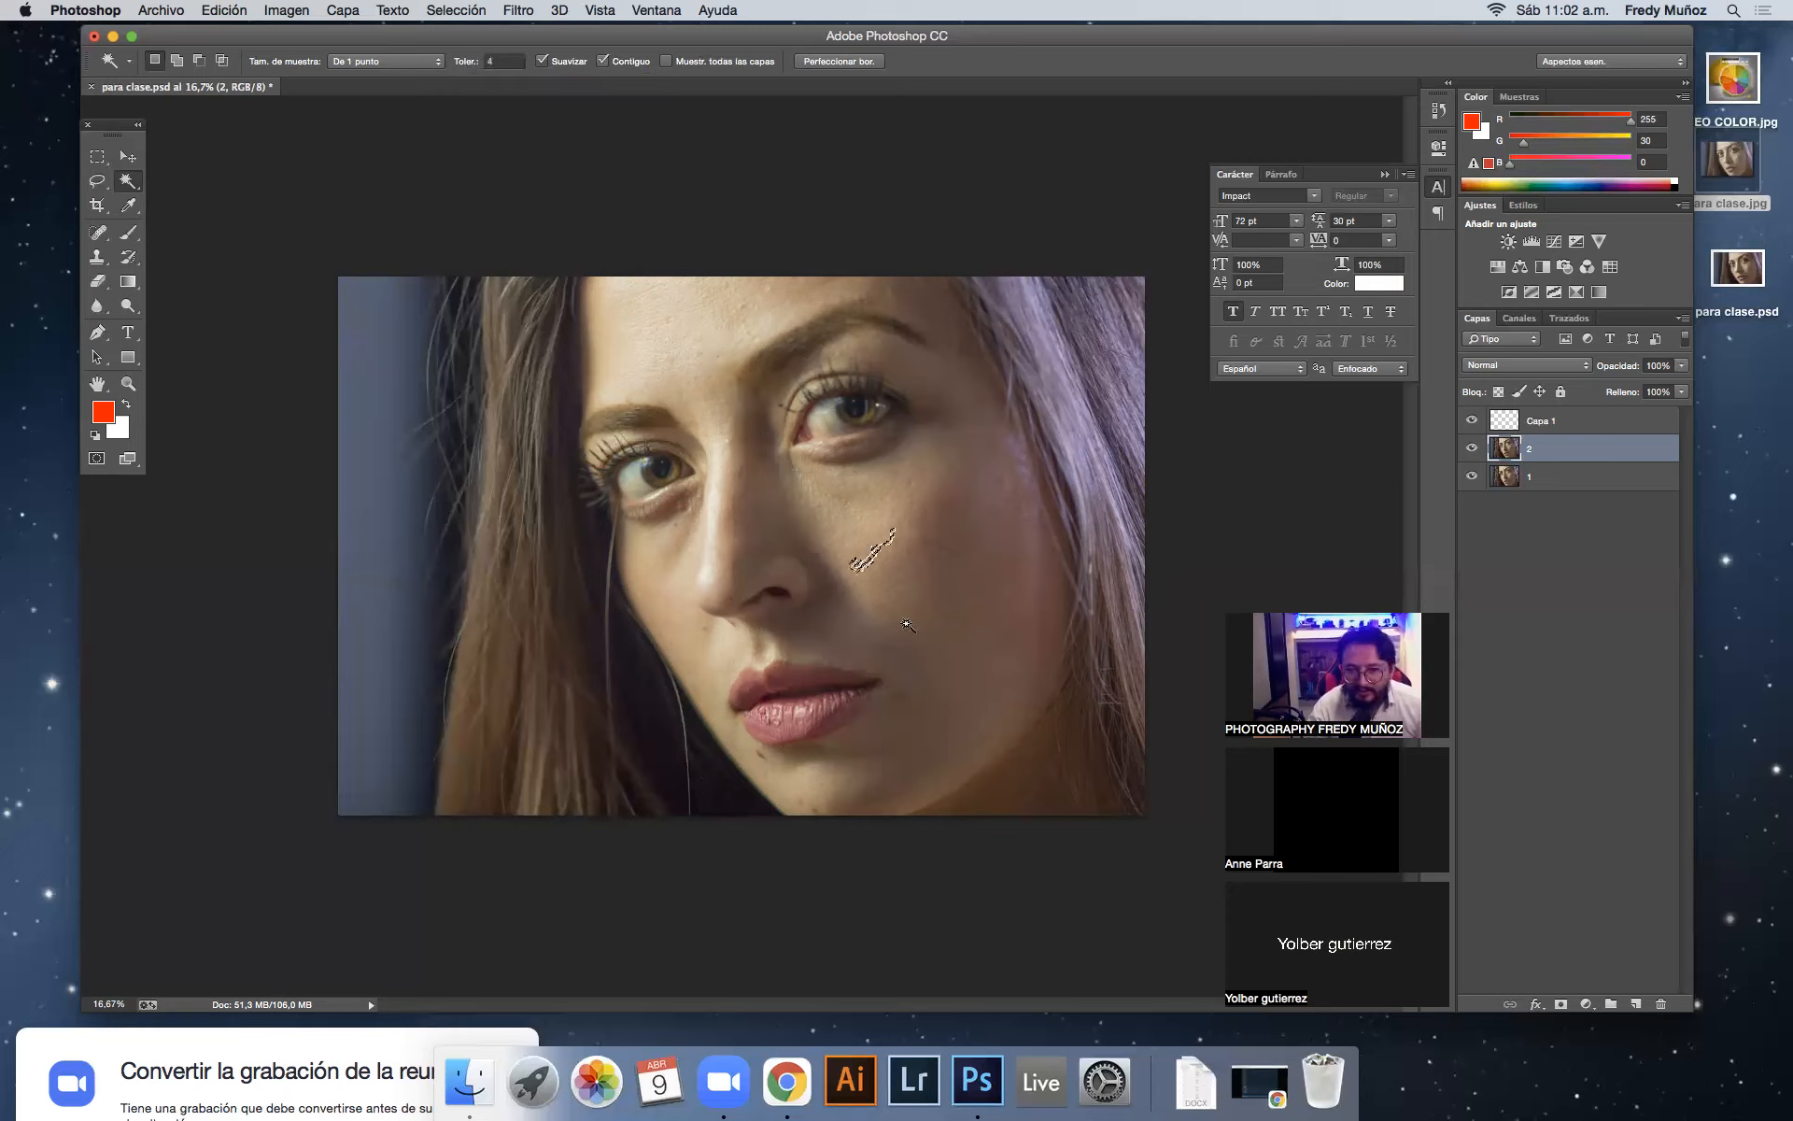
pyautogui.click(899, 626)
pyautogui.click(964, 585)
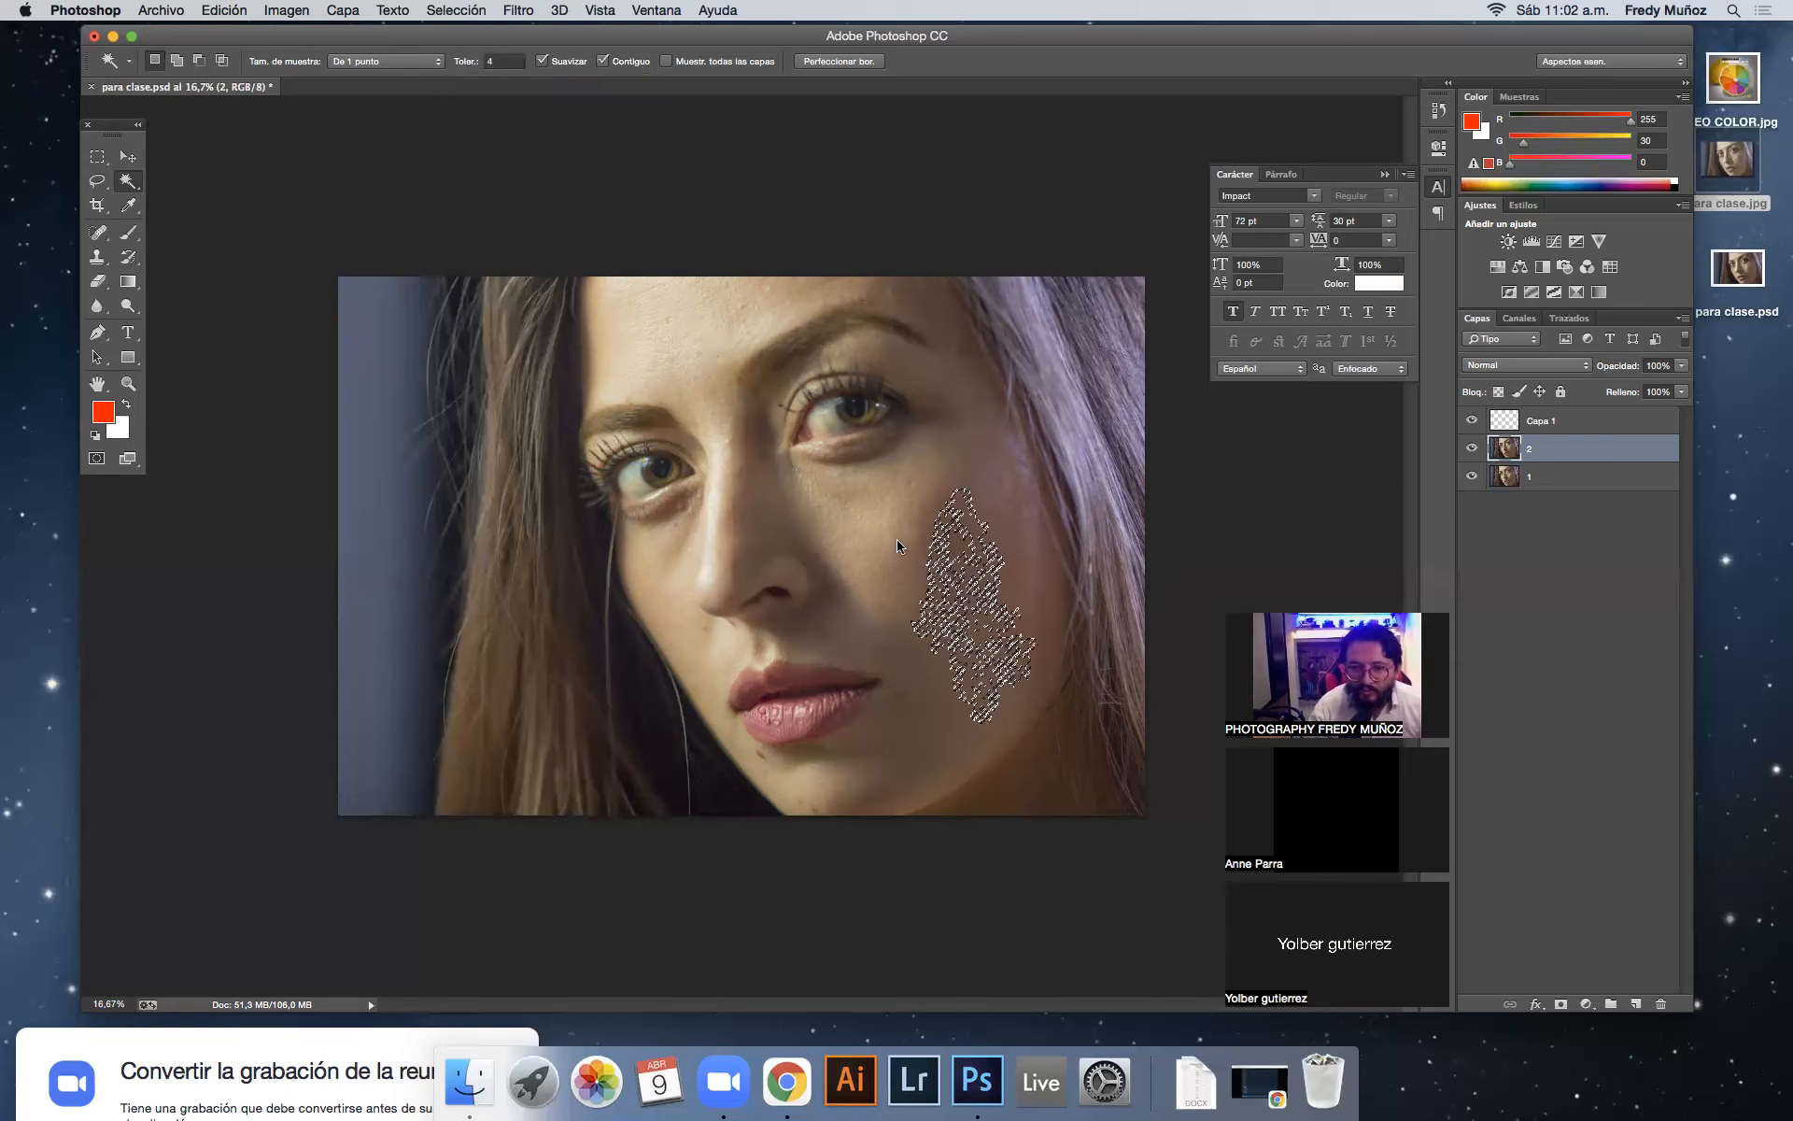
pyautogui.click(770, 533)
pyautogui.click(746, 452)
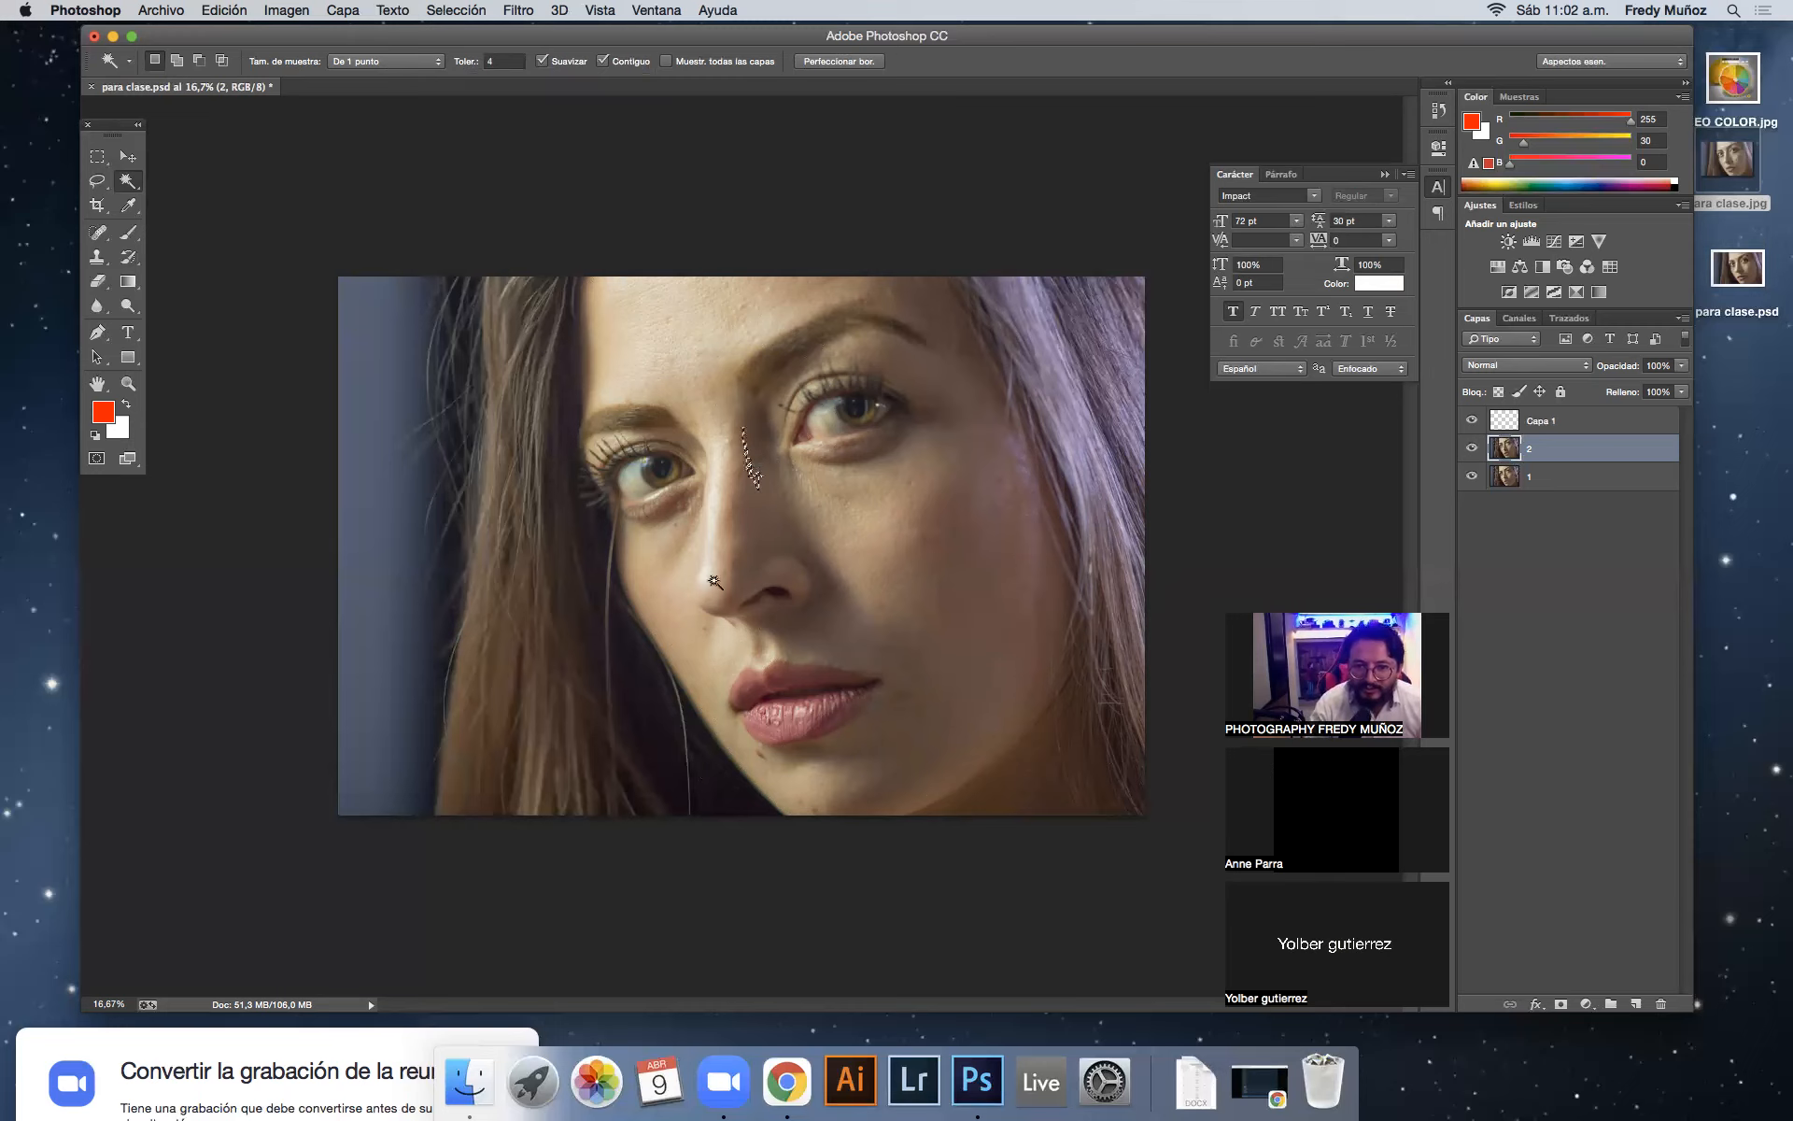
pyautogui.click(716, 571)
# Step: Sample several spots of the dark hair and shadow beside the face with the Magic Wand
pyautogui.click(656, 770)
pyautogui.click(639, 707)
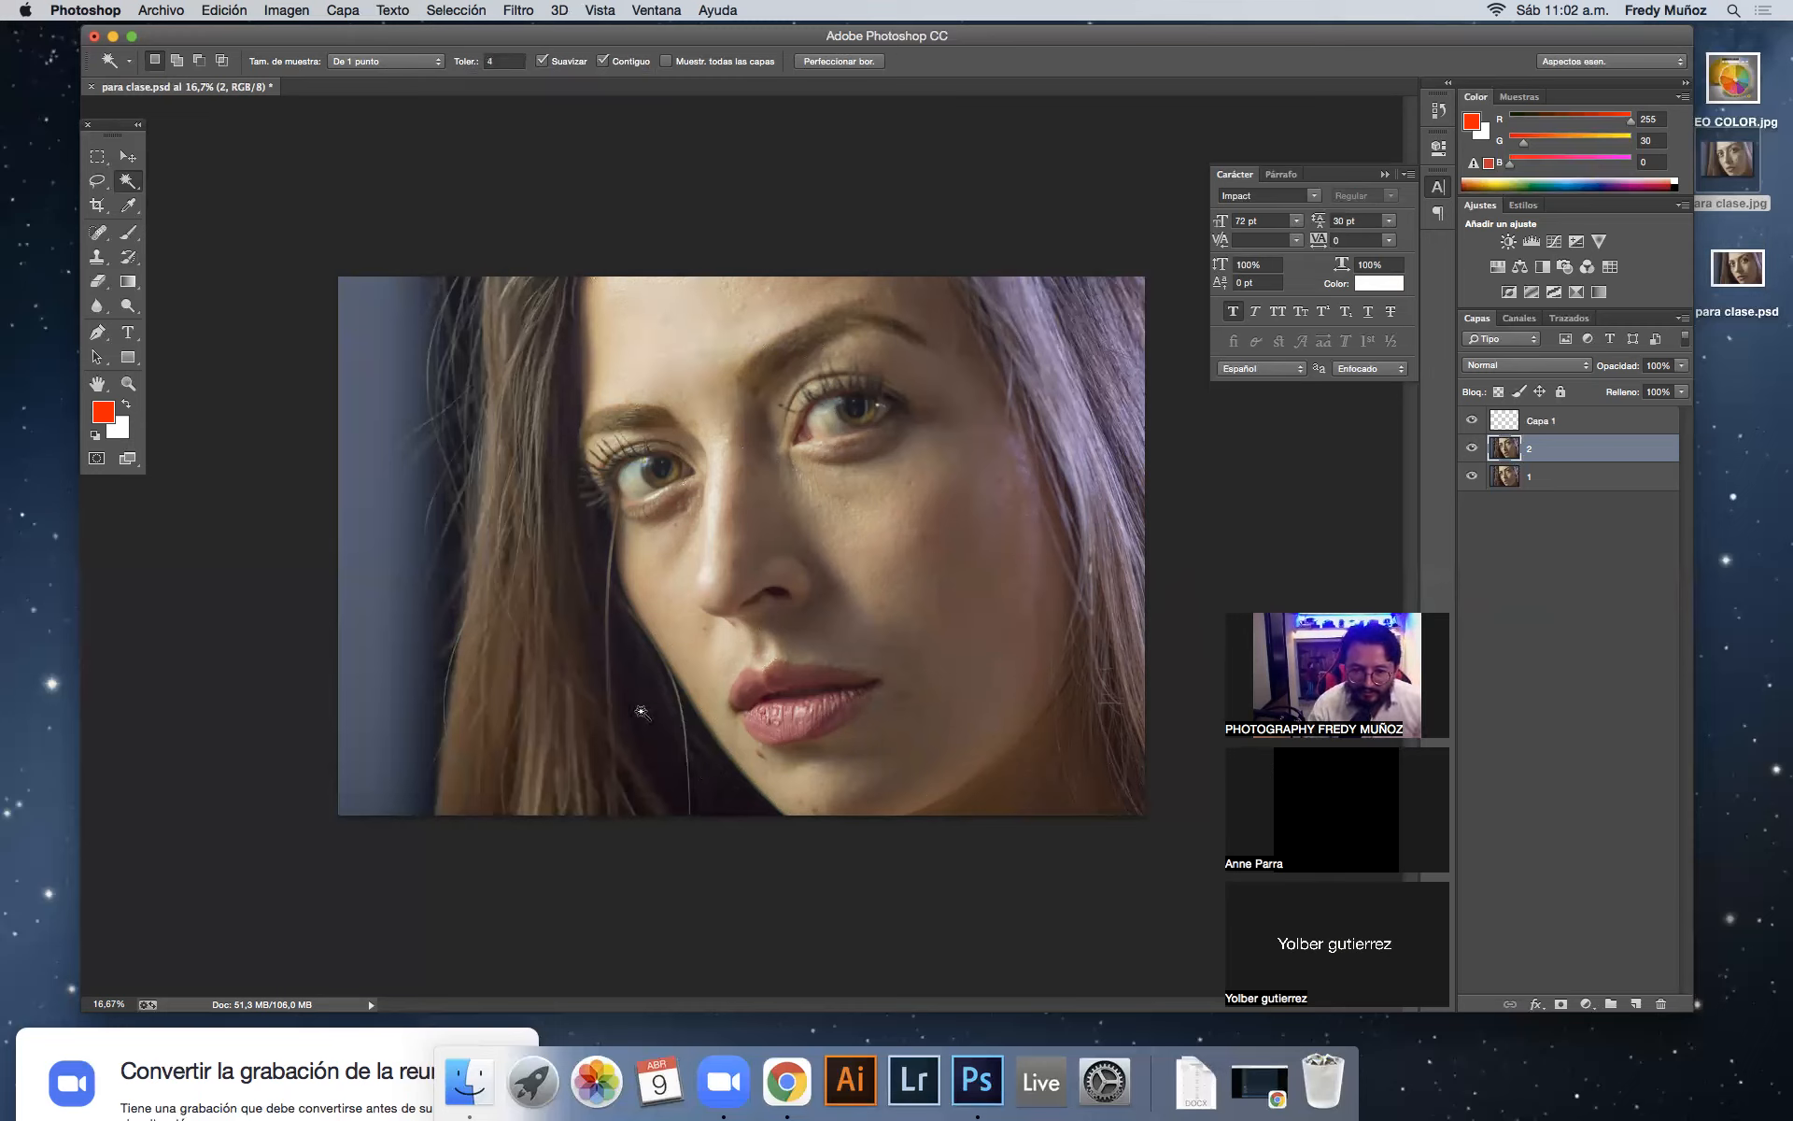
pyautogui.click(620, 618)
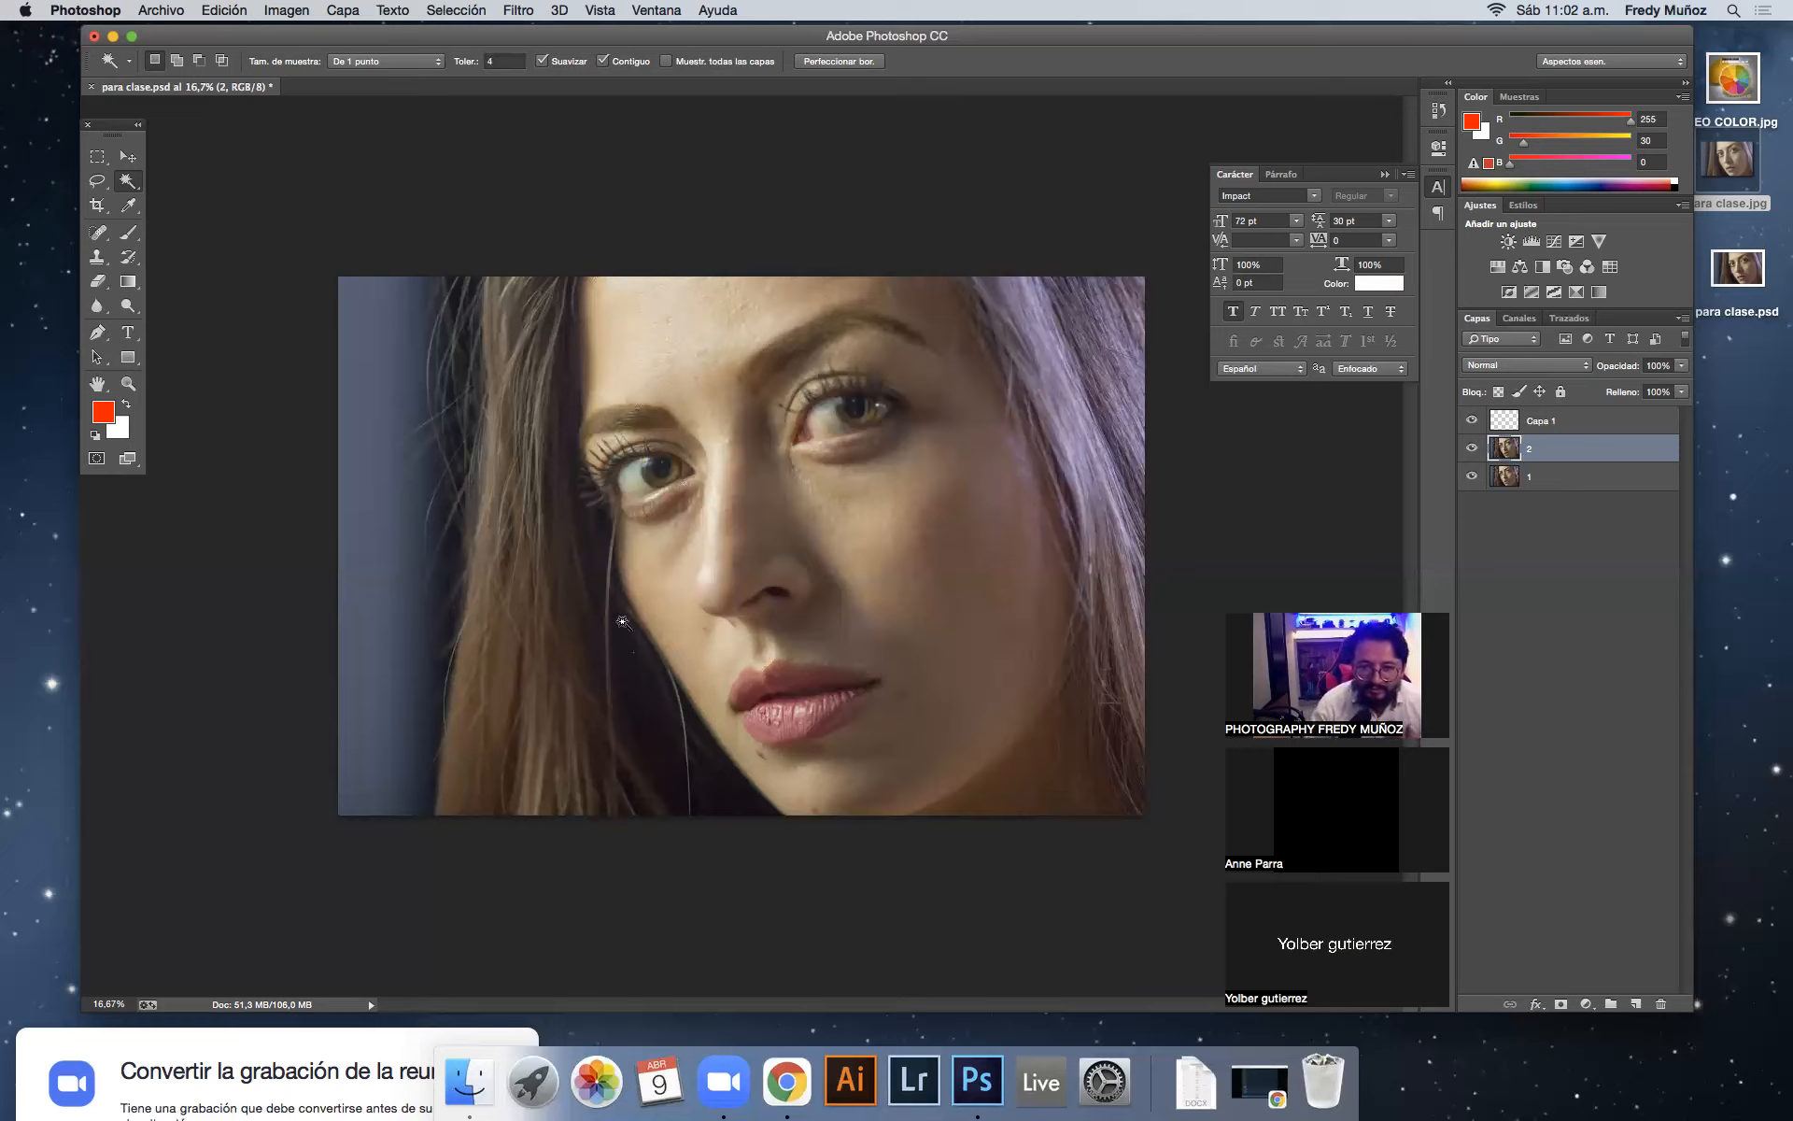
pyautogui.click(574, 510)
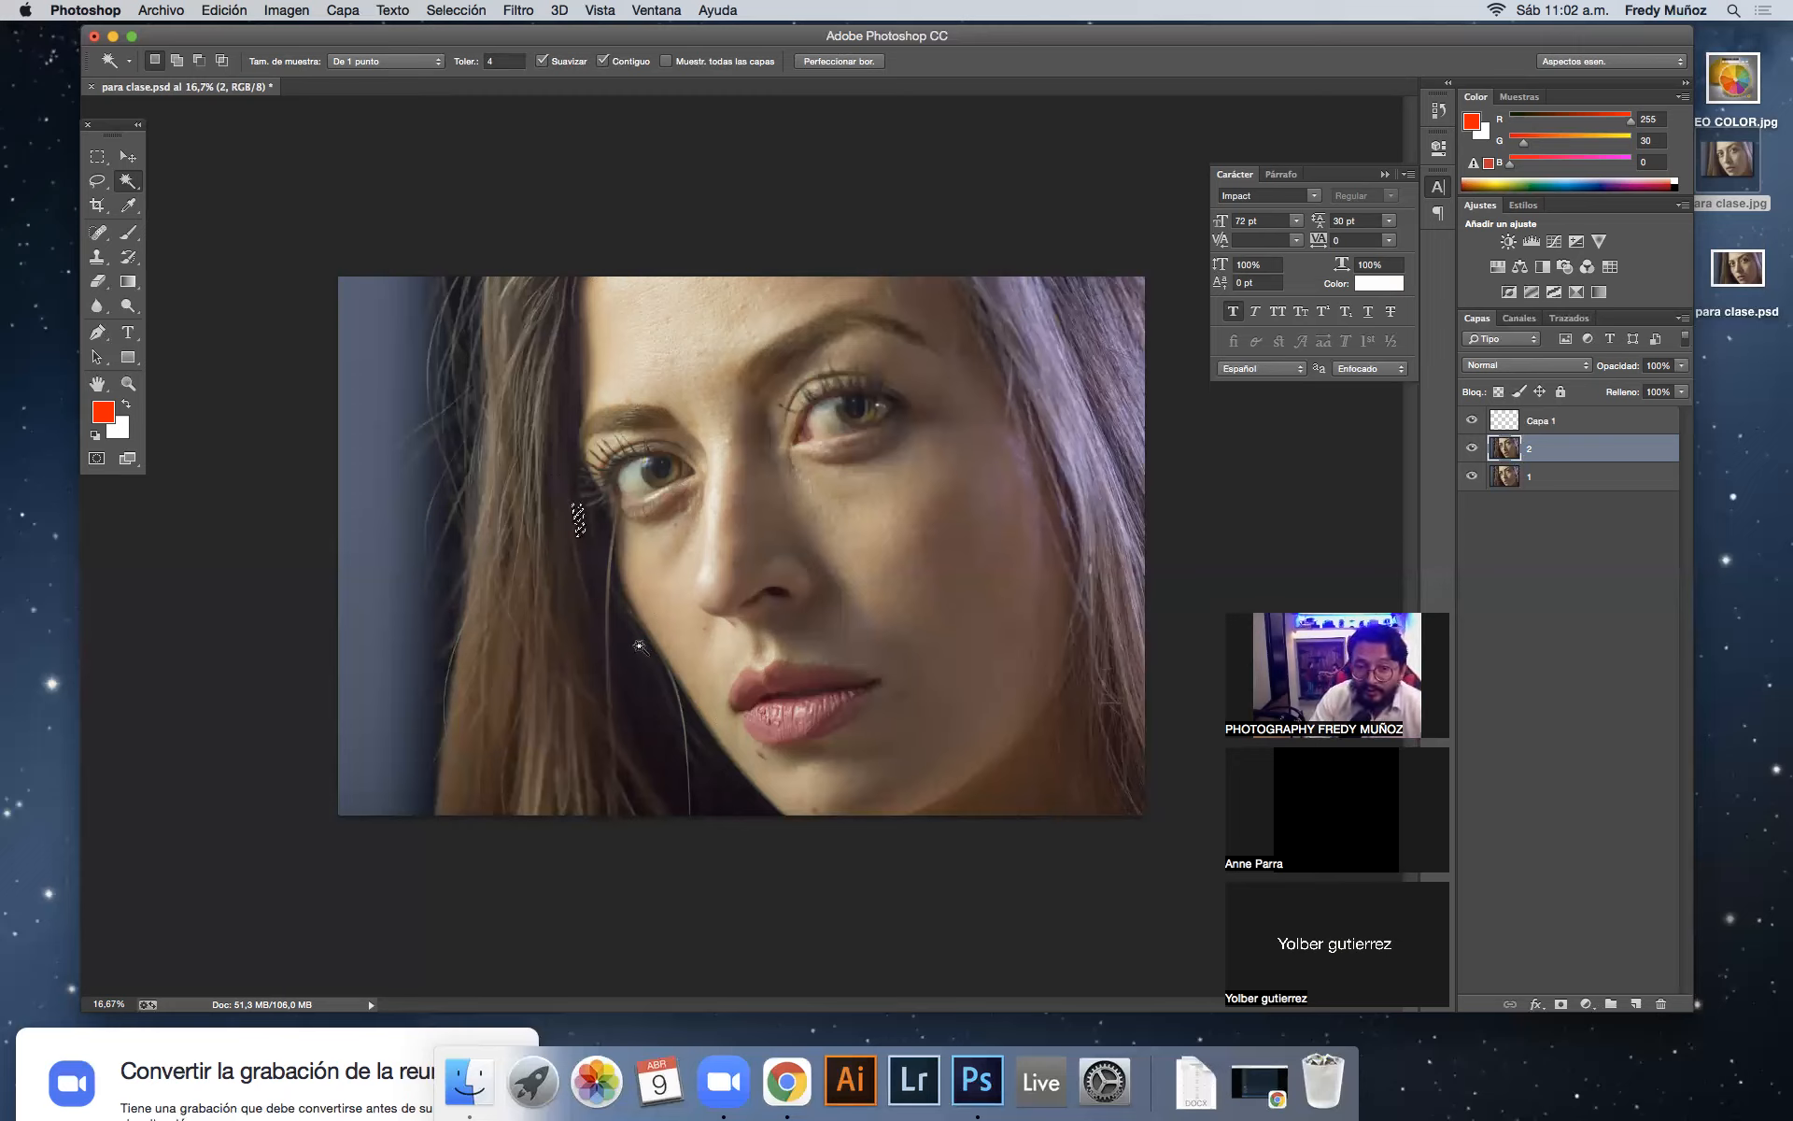
pyautogui.click(605, 530)
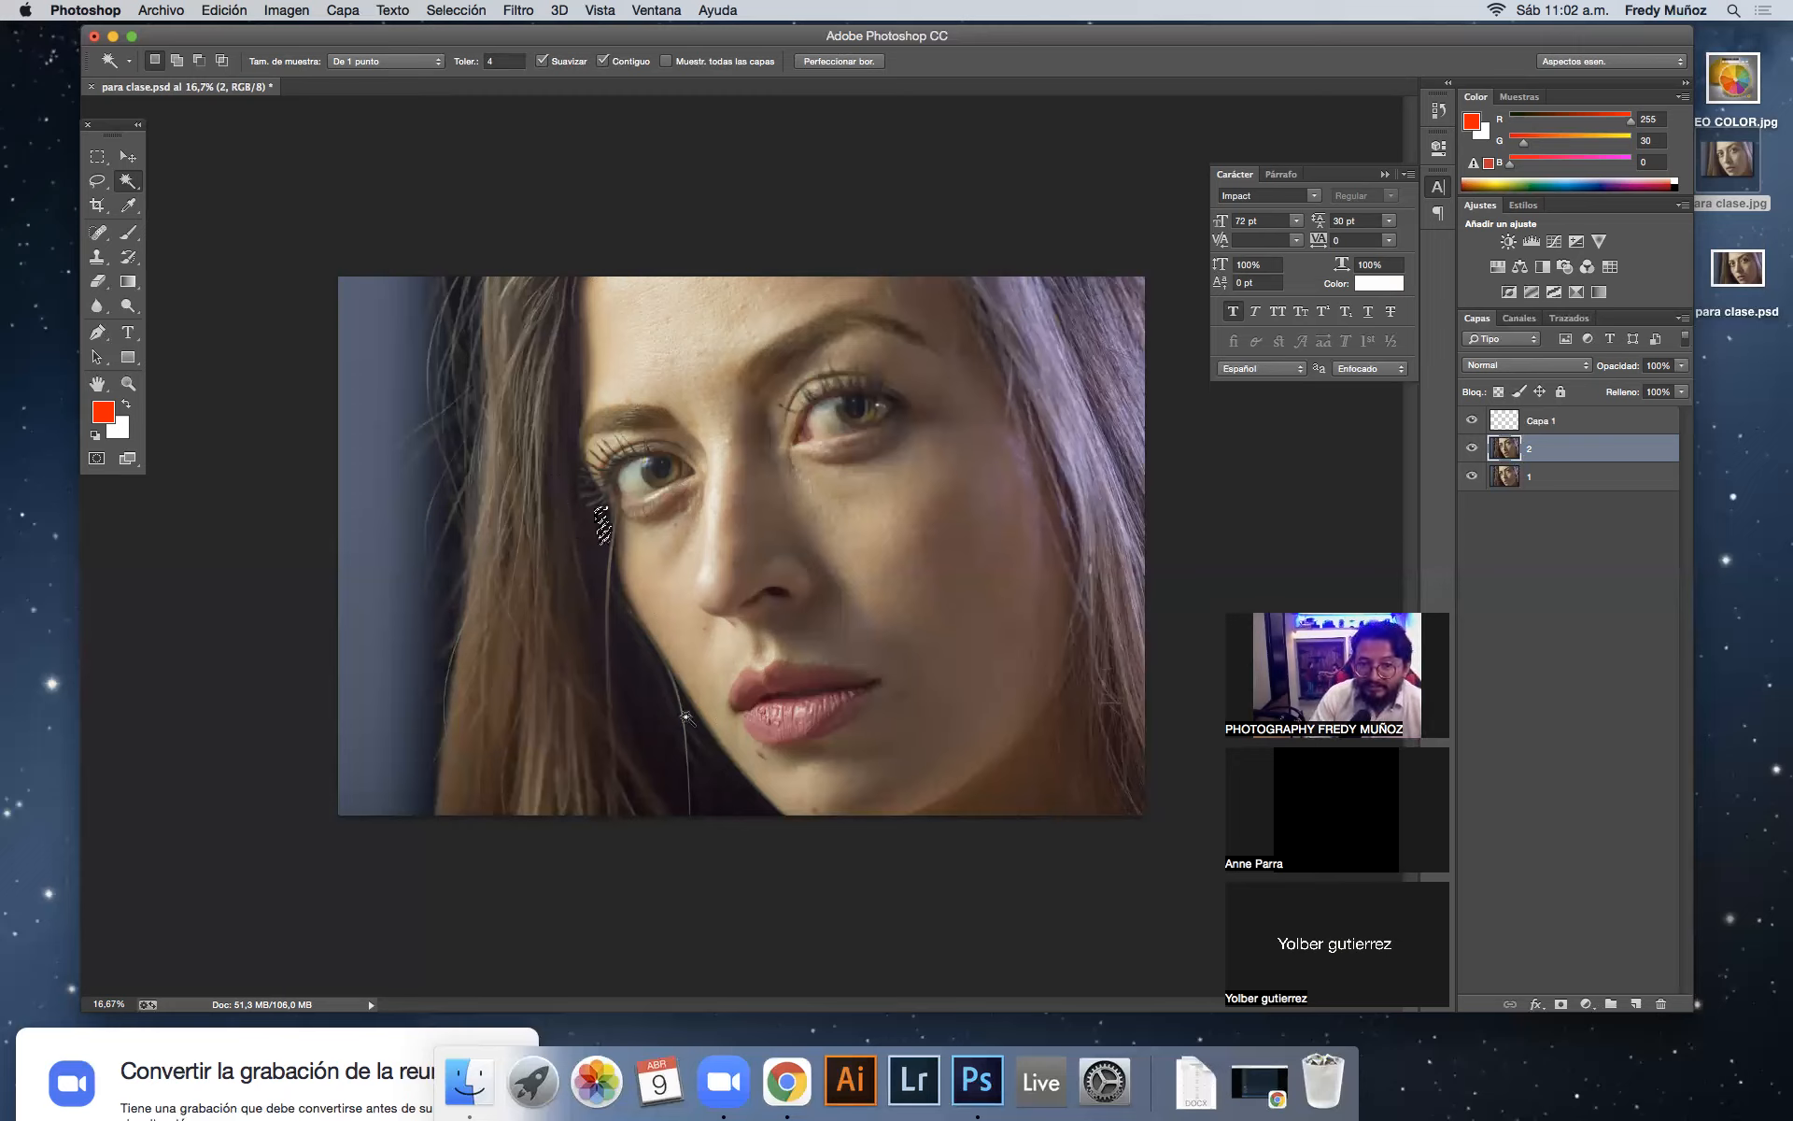
pyautogui.click(714, 748)
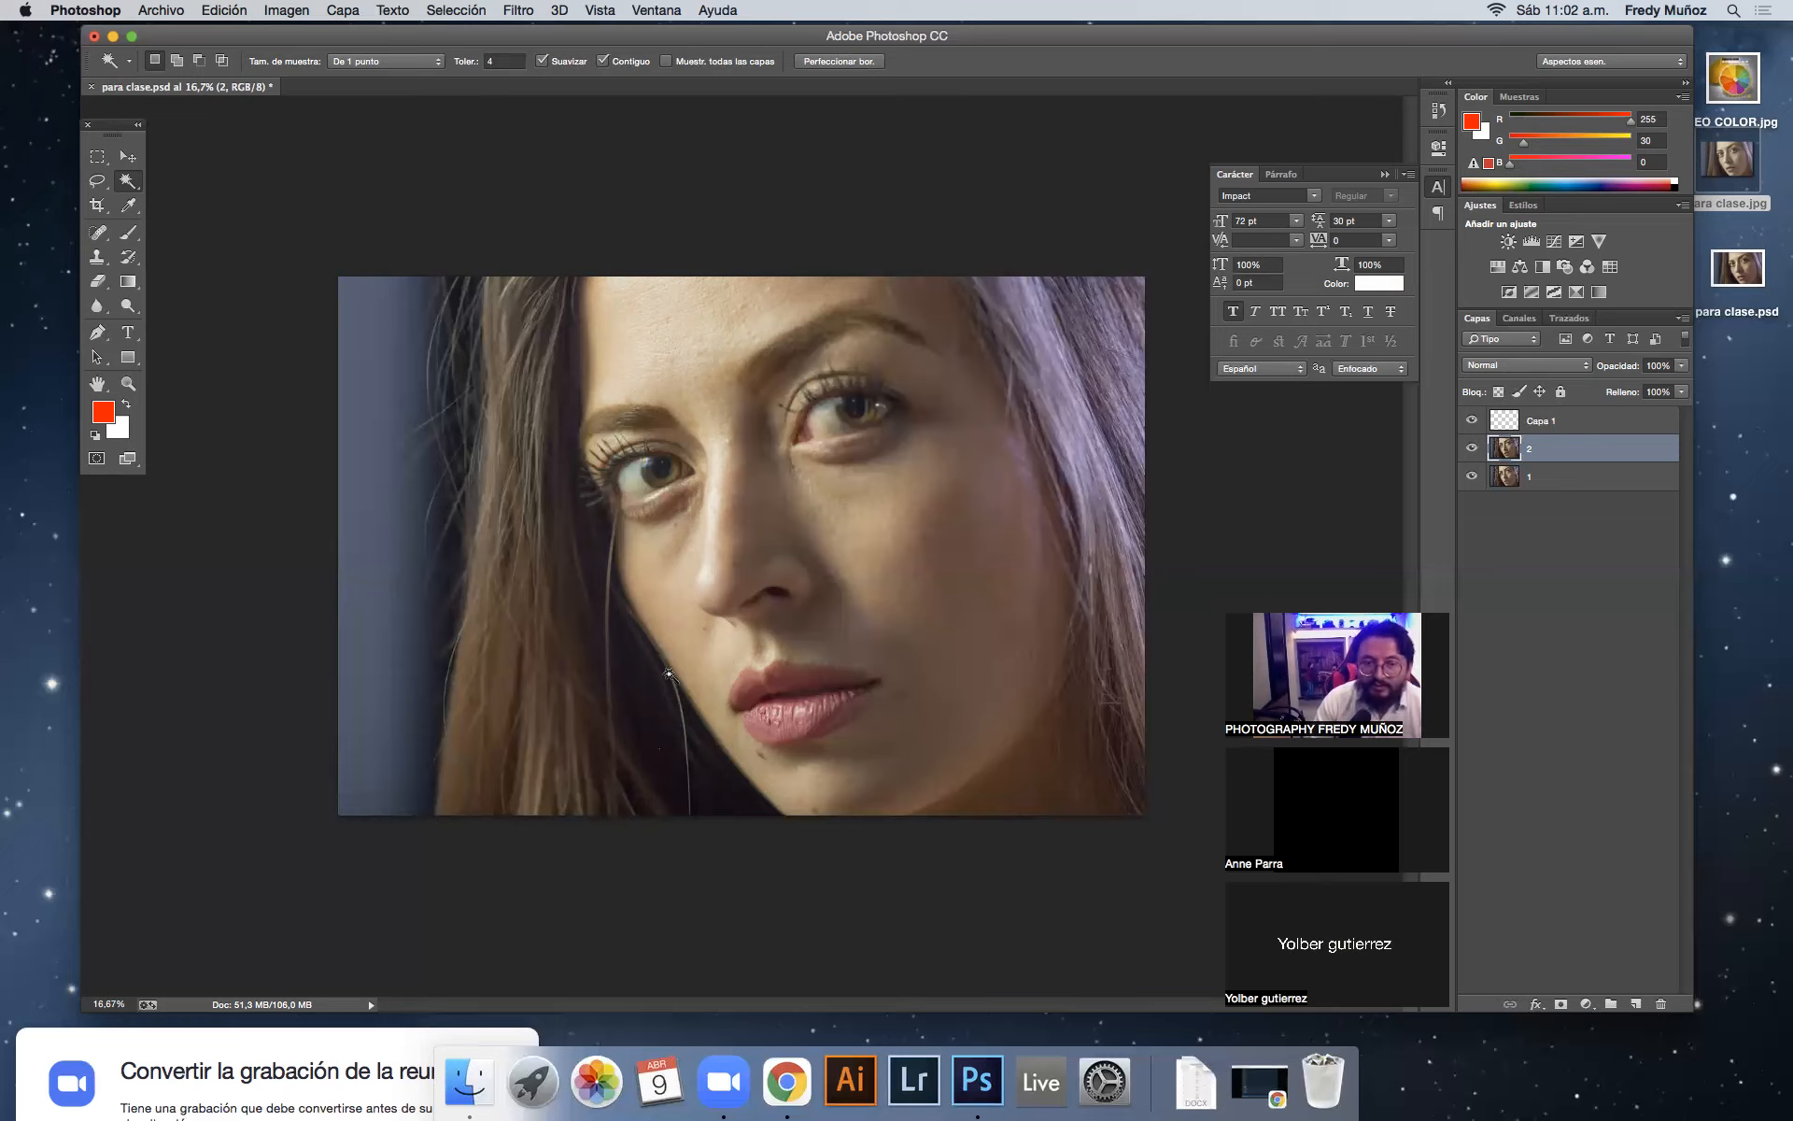
# Step: Set the Magic Wand tolerance to 30 and select the dark areas beside the face, followed by the blue backdrop
pyautogui.doubleClick(490, 61)
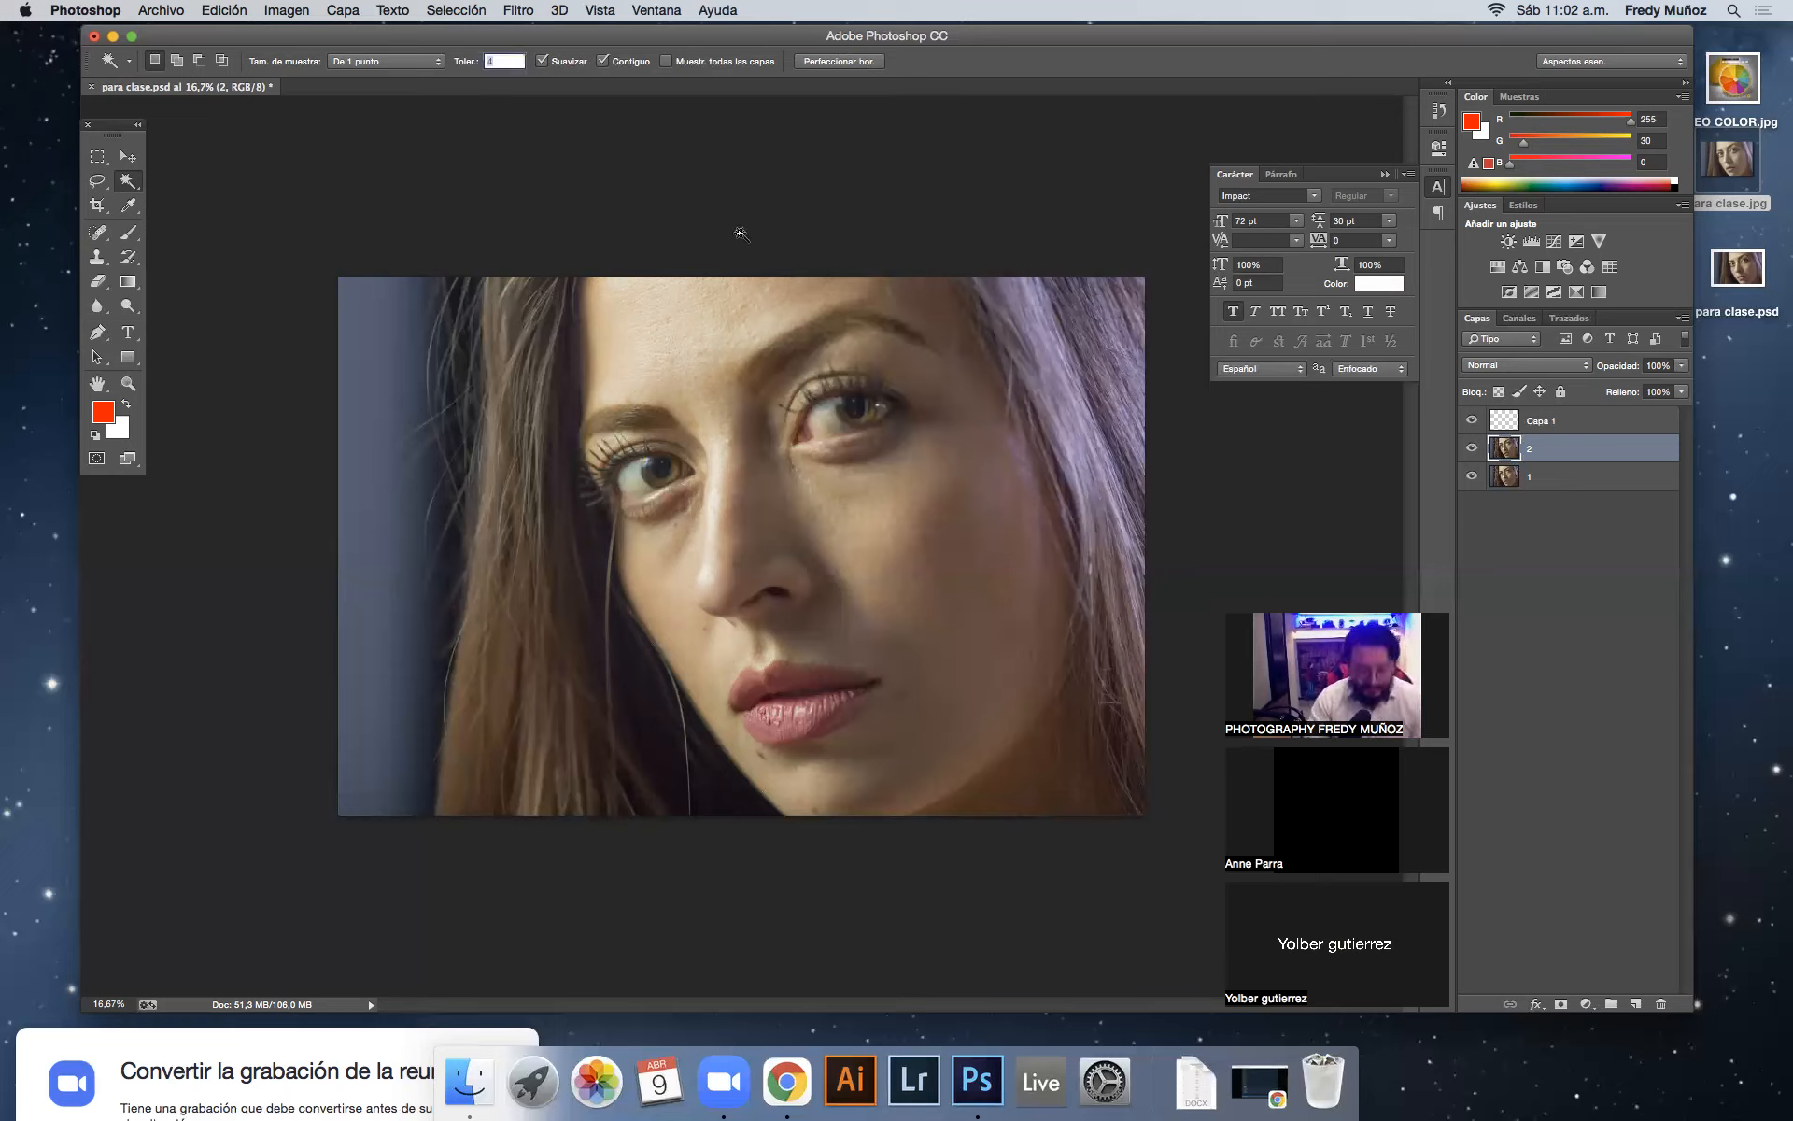
pyautogui.write('30')
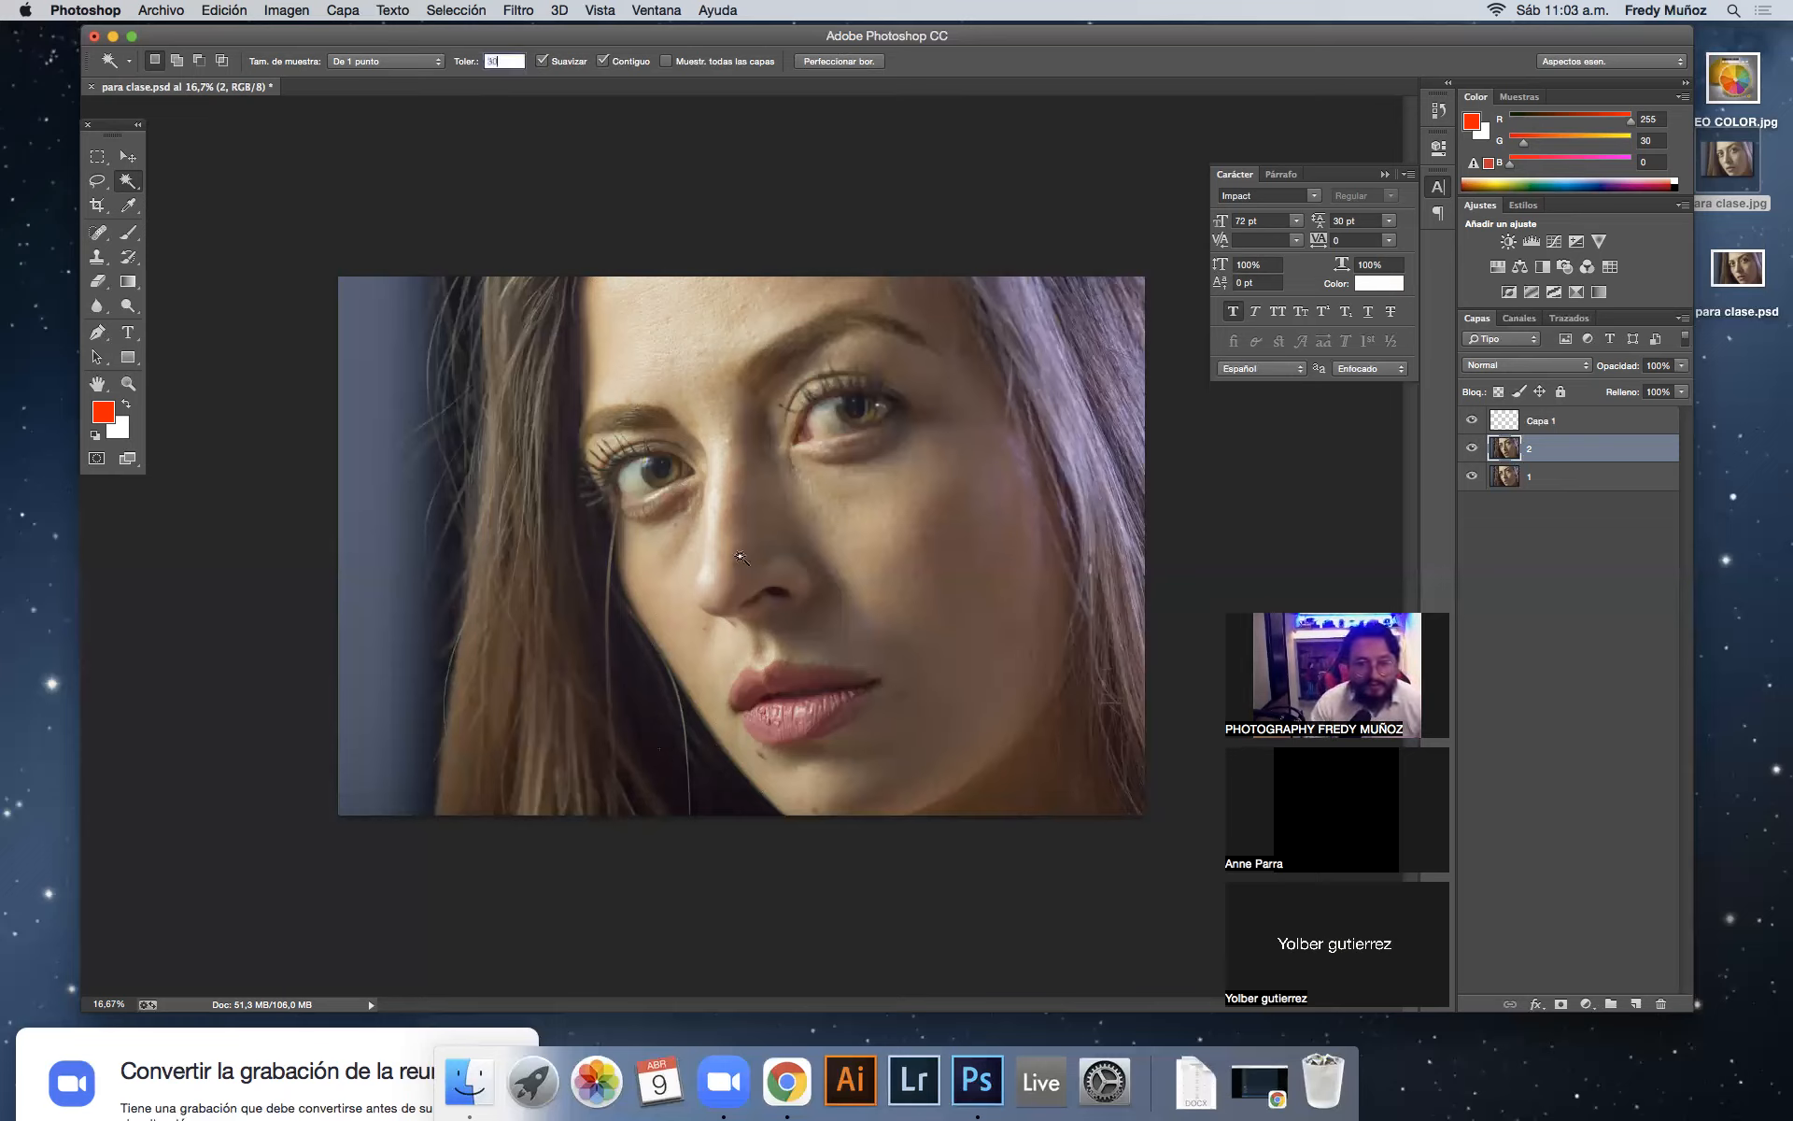
pyautogui.click(653, 732)
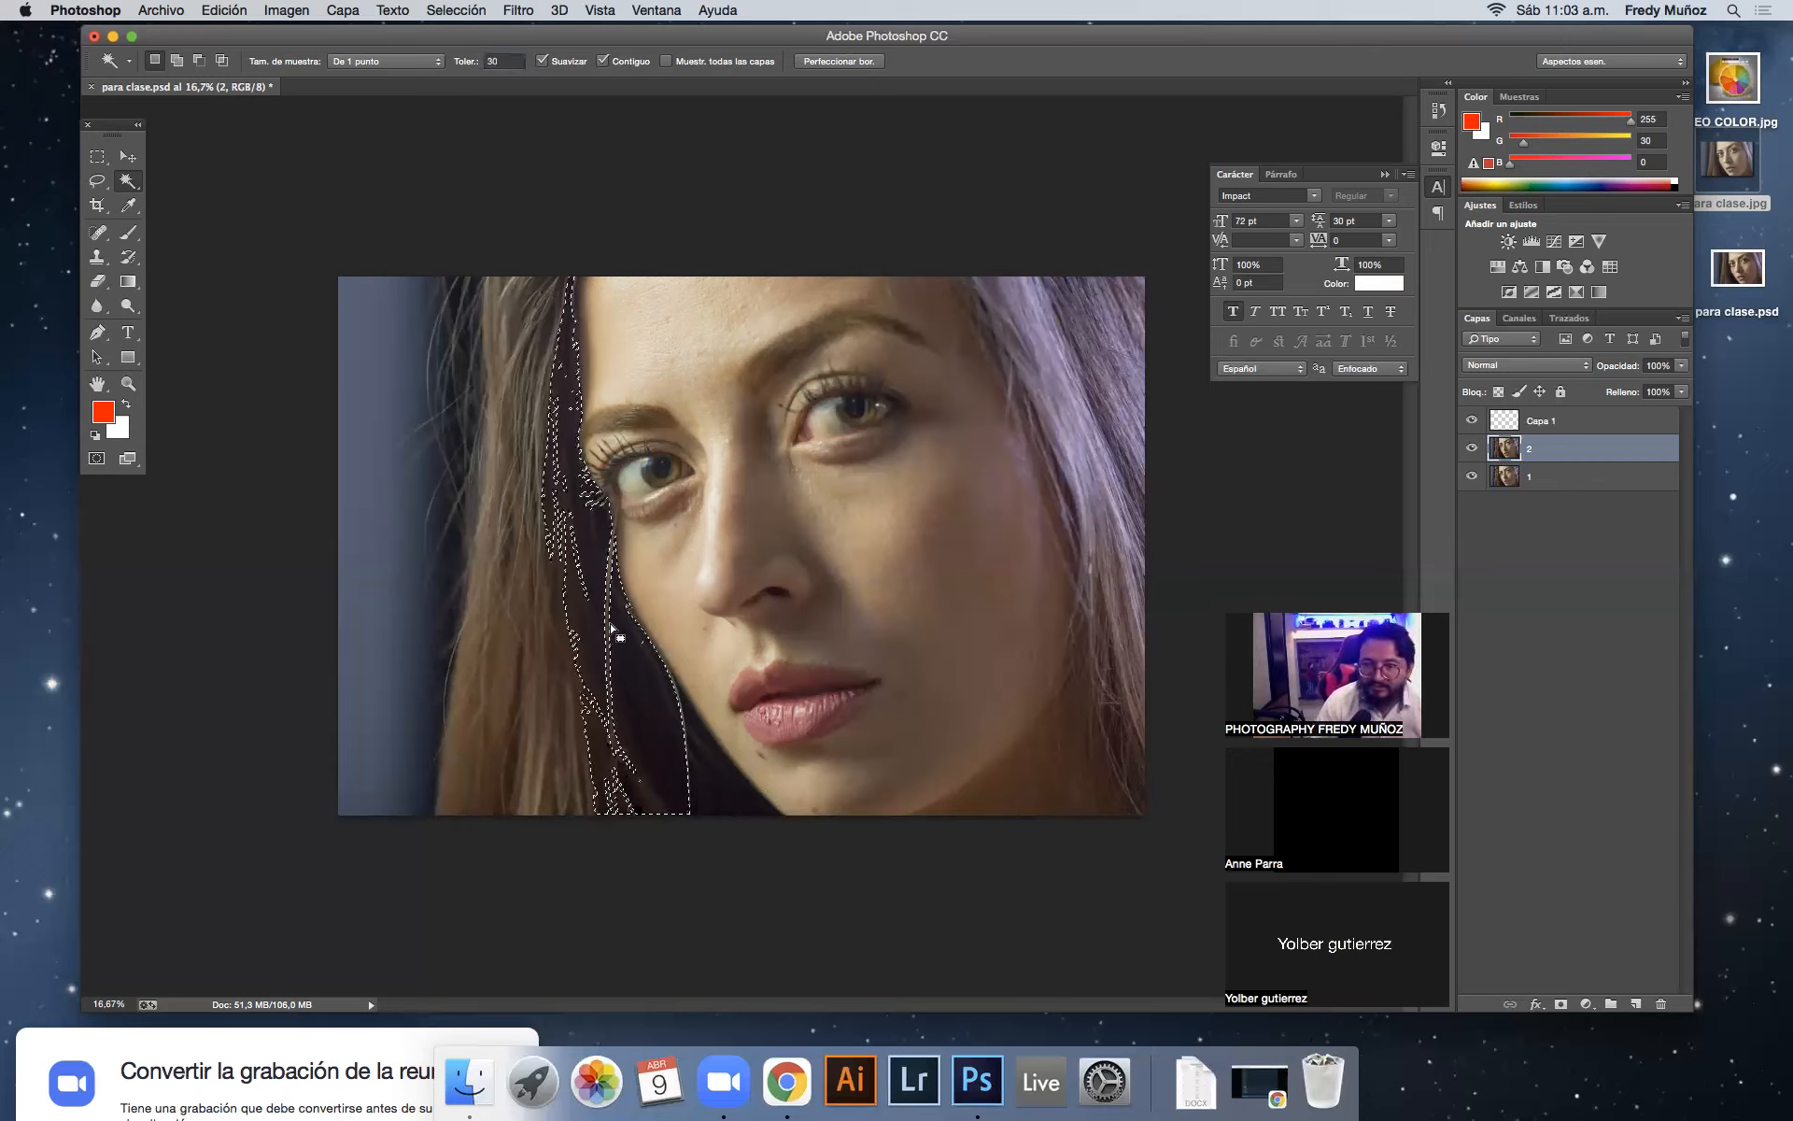
pyautogui.click(715, 793)
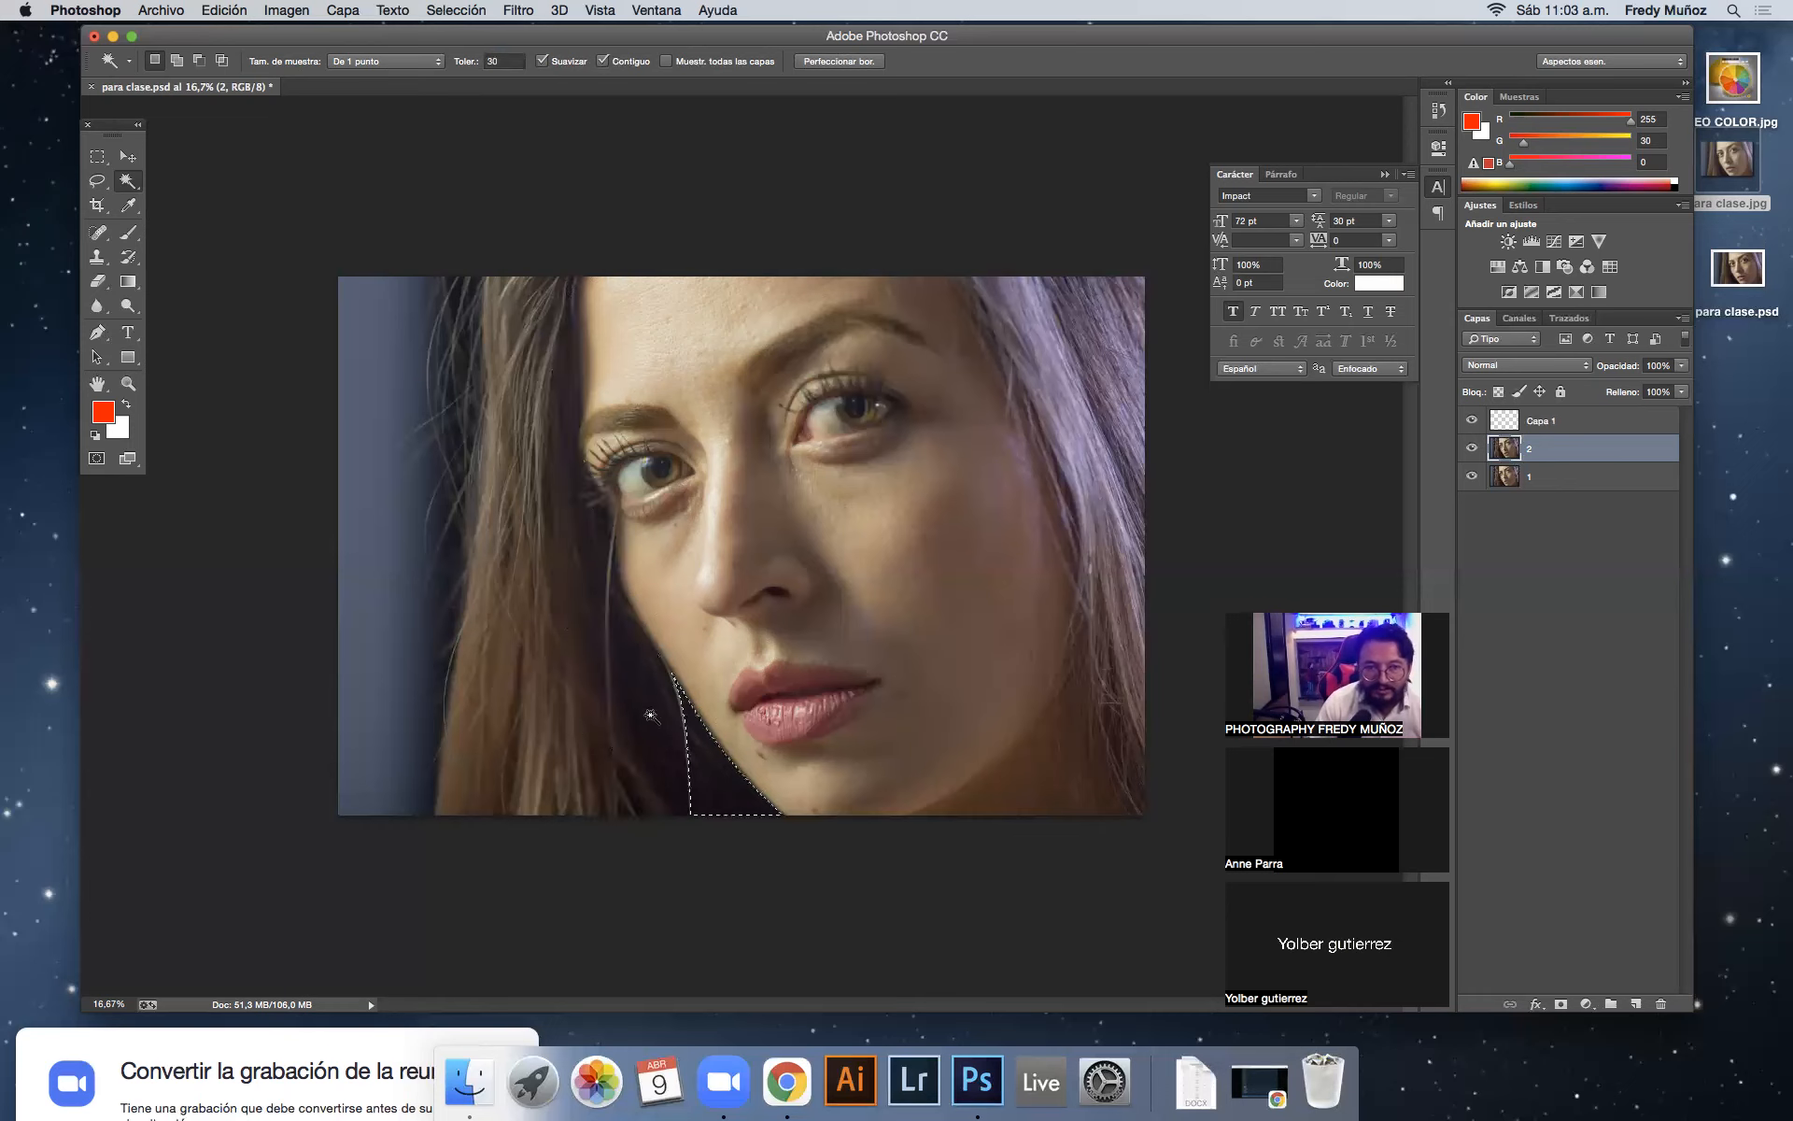
pyautogui.click(643, 707)
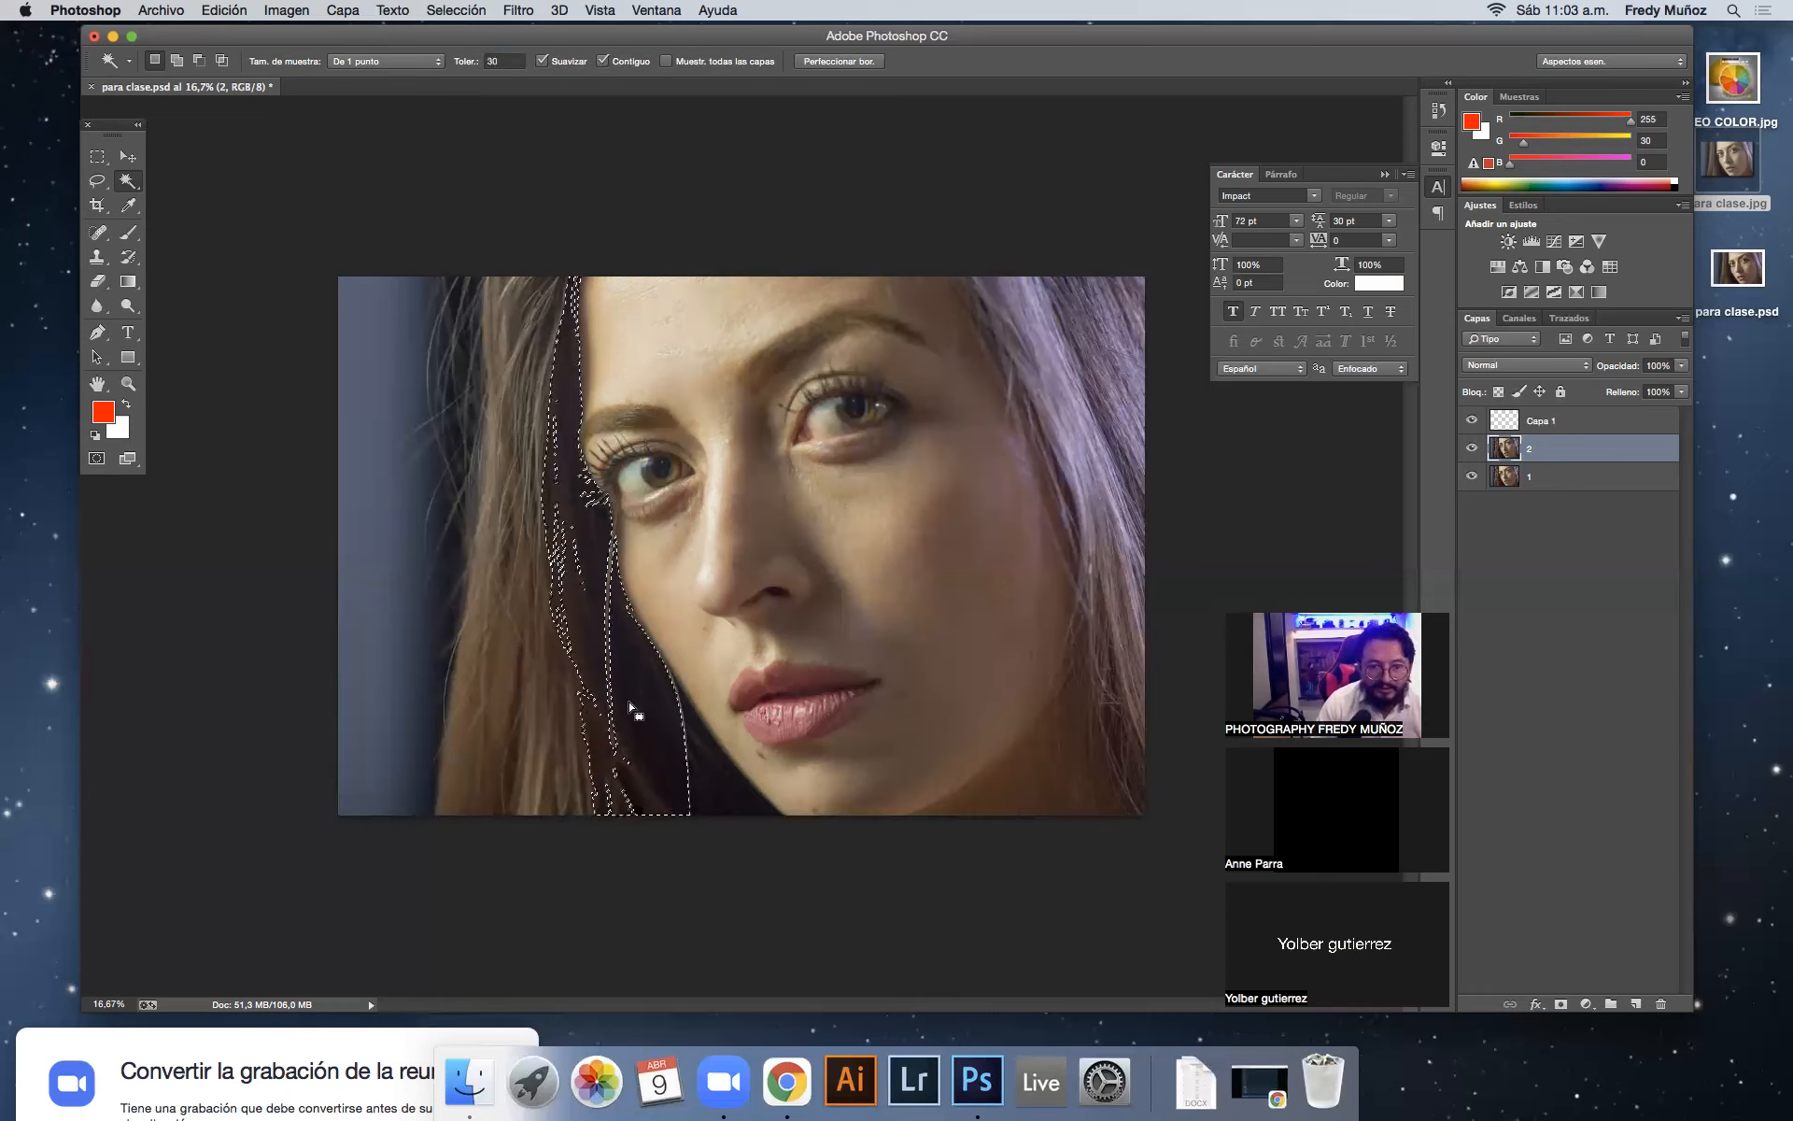
pyautogui.click(378, 592)
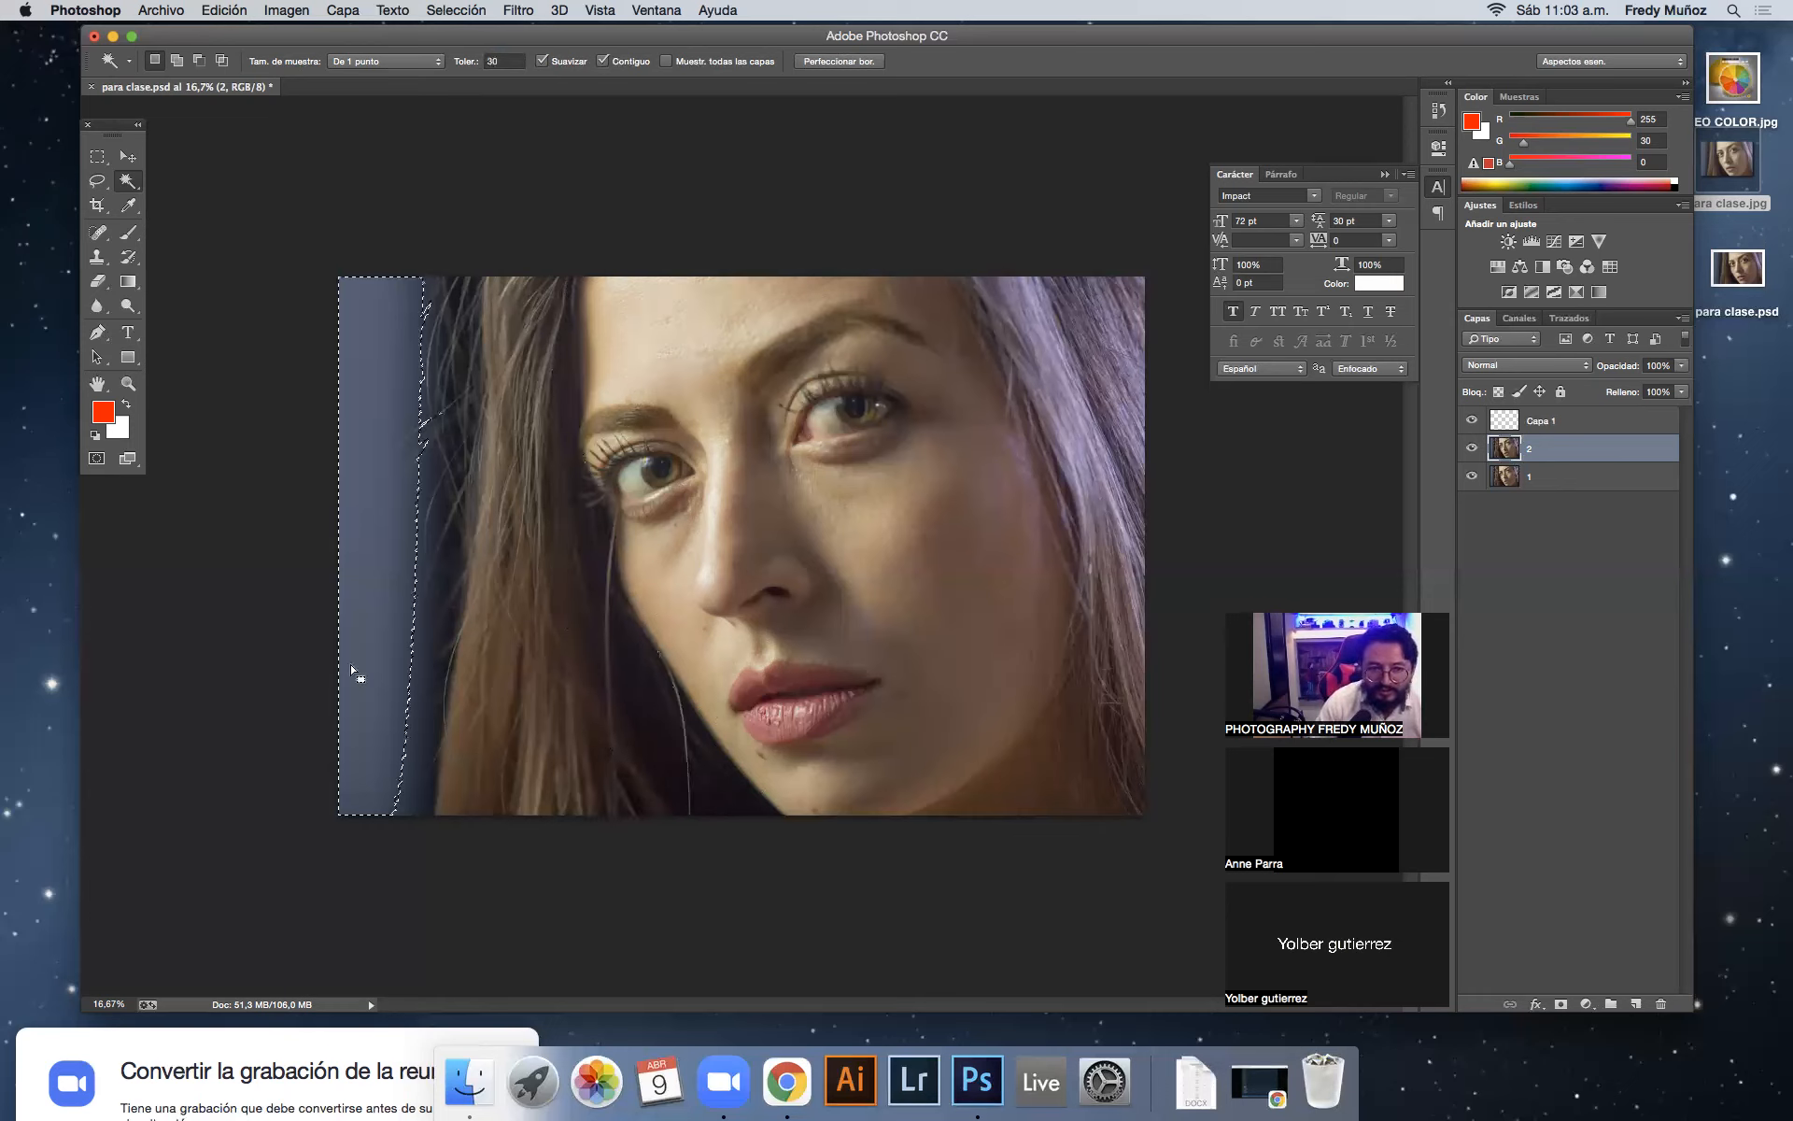
# Step: Set the Magic Wand tolerance to 4 and sample several tonal bands of the blue backdrop
pyautogui.click(486, 65)
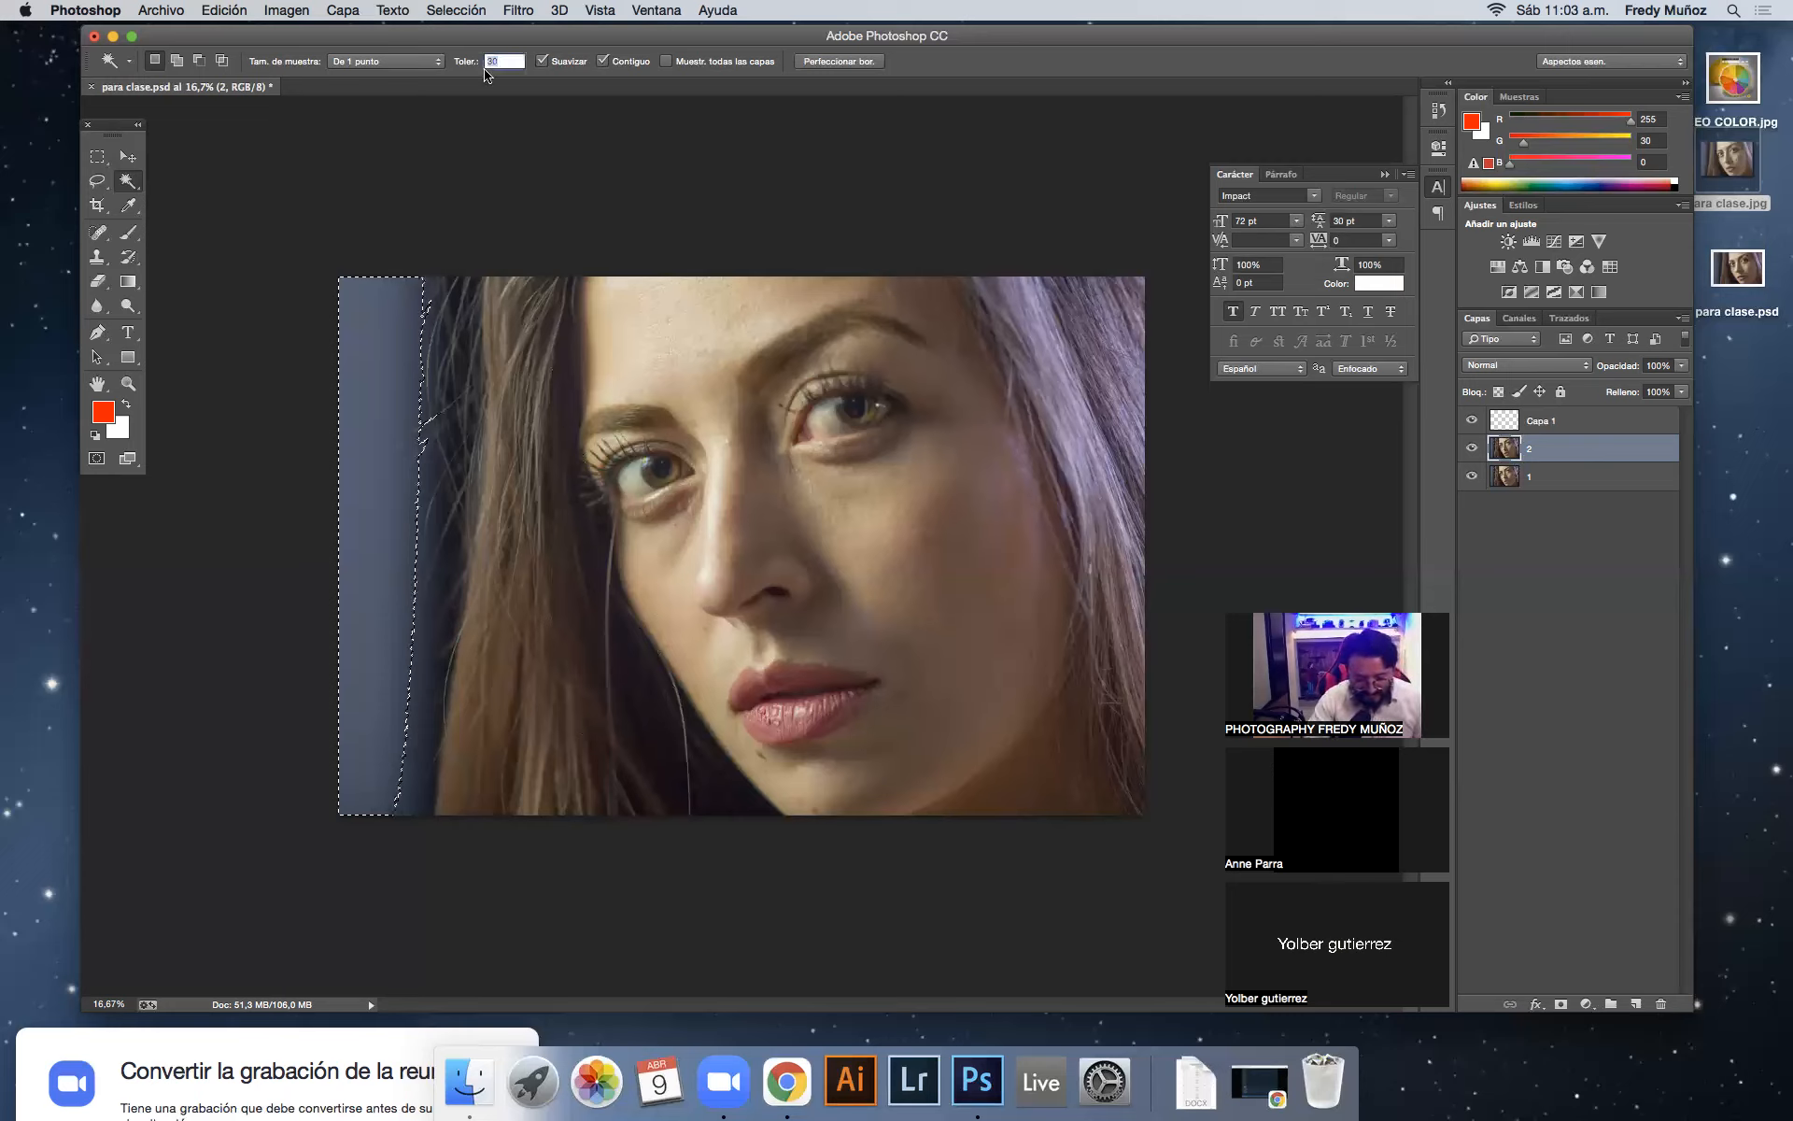
pyautogui.write('4')
pyautogui.click(319, 334)
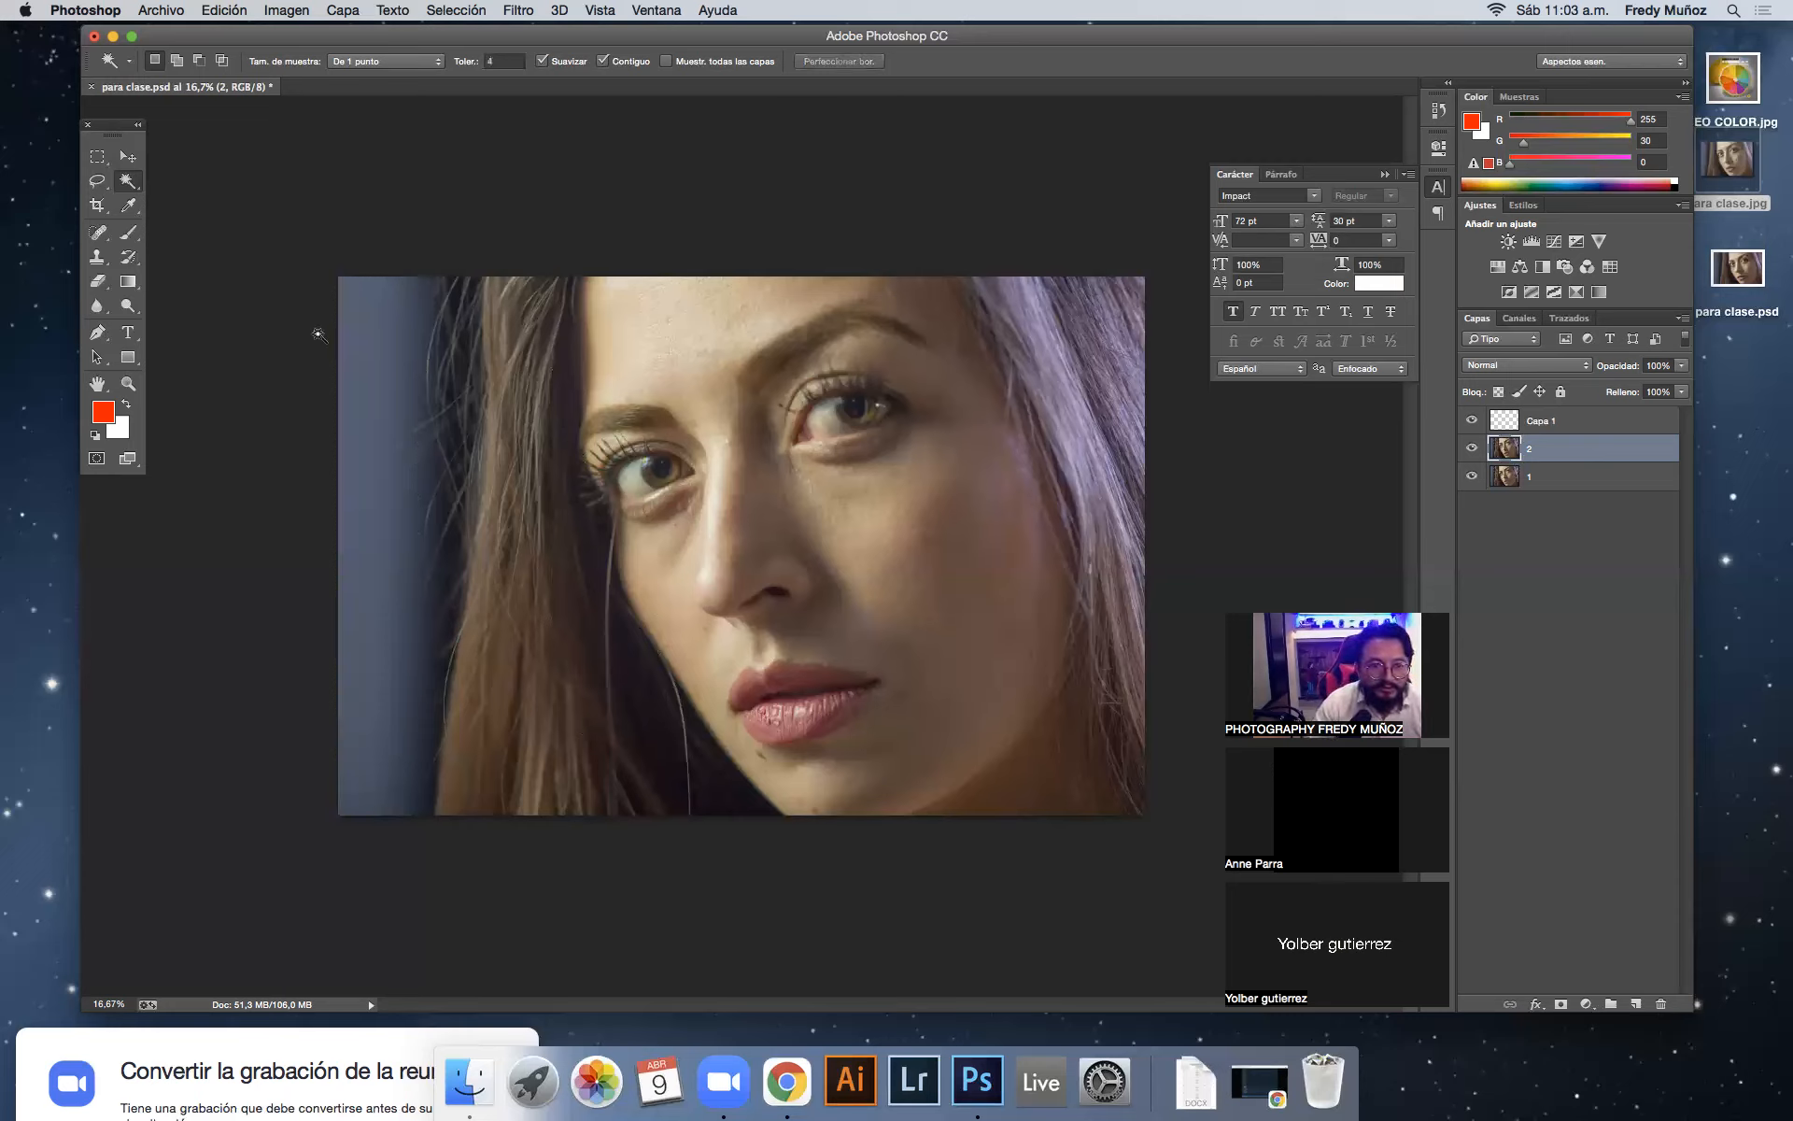
pyautogui.click(376, 348)
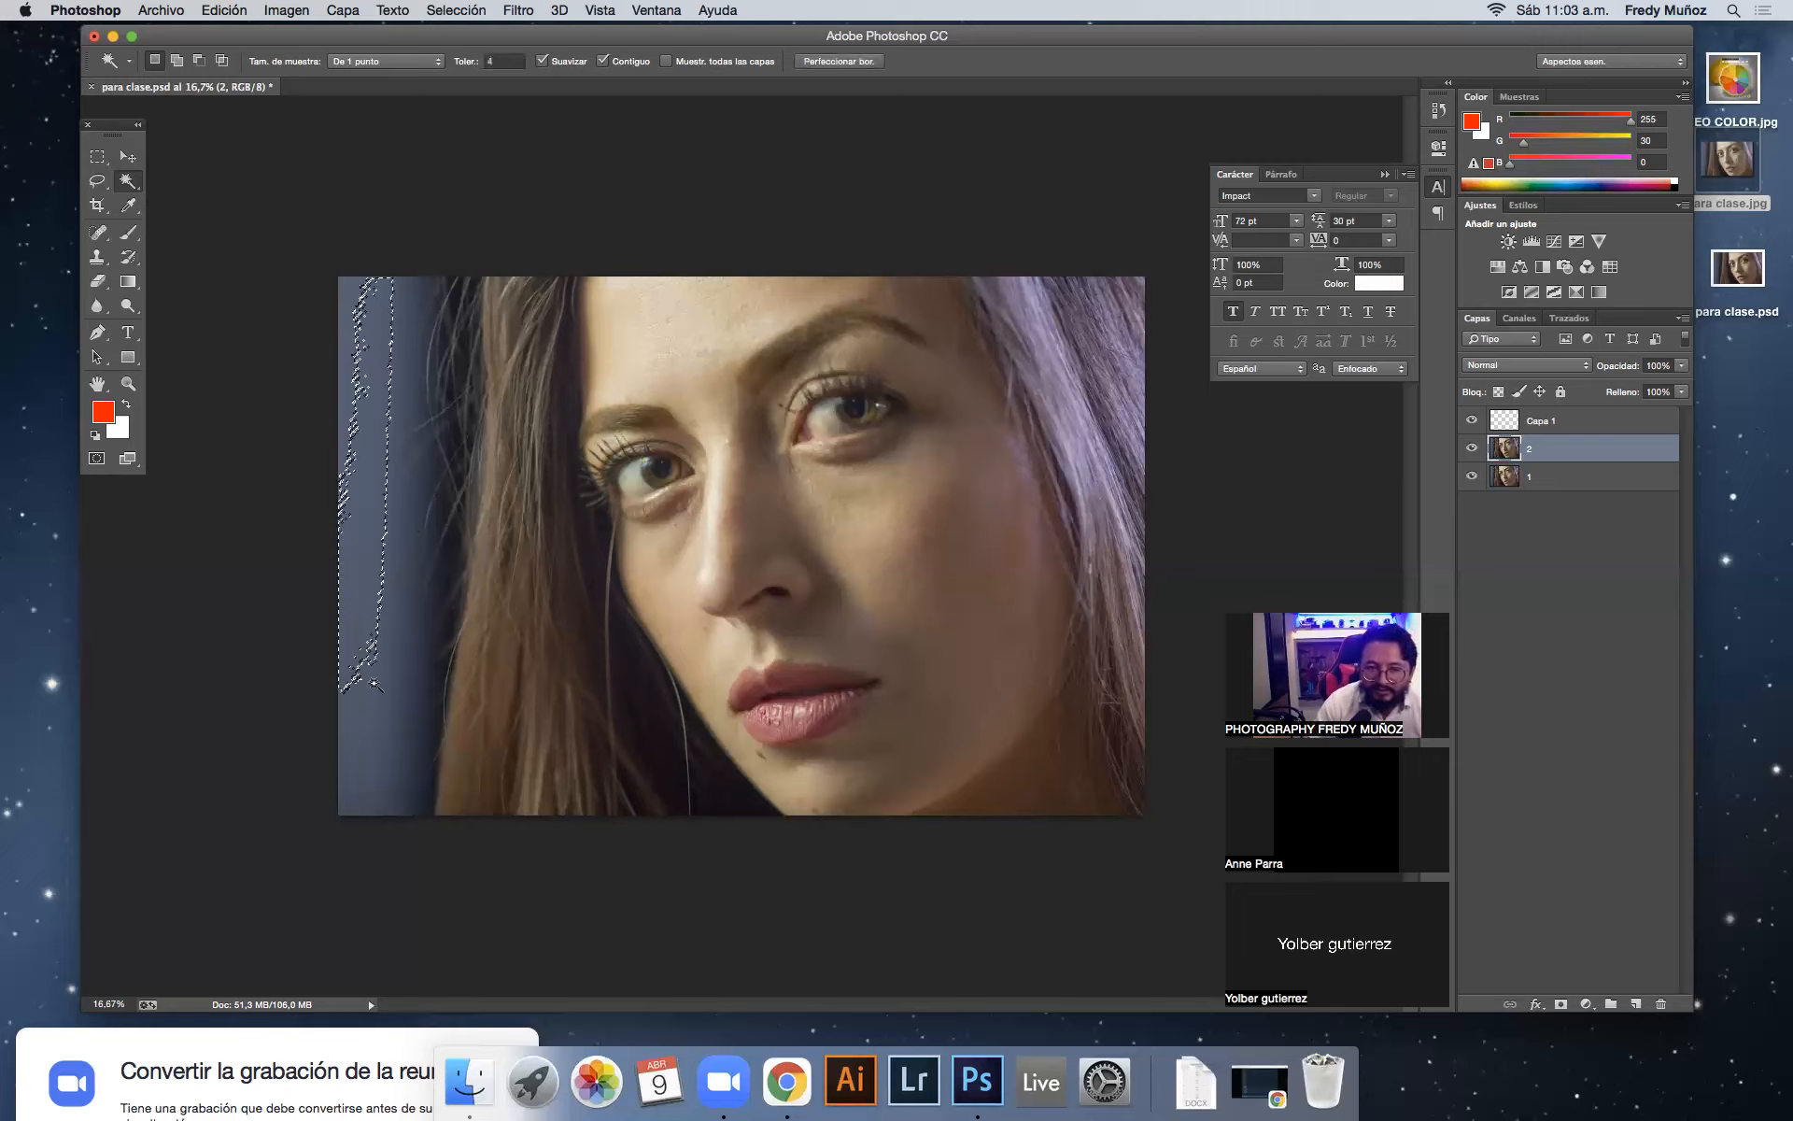
pyautogui.click(381, 731)
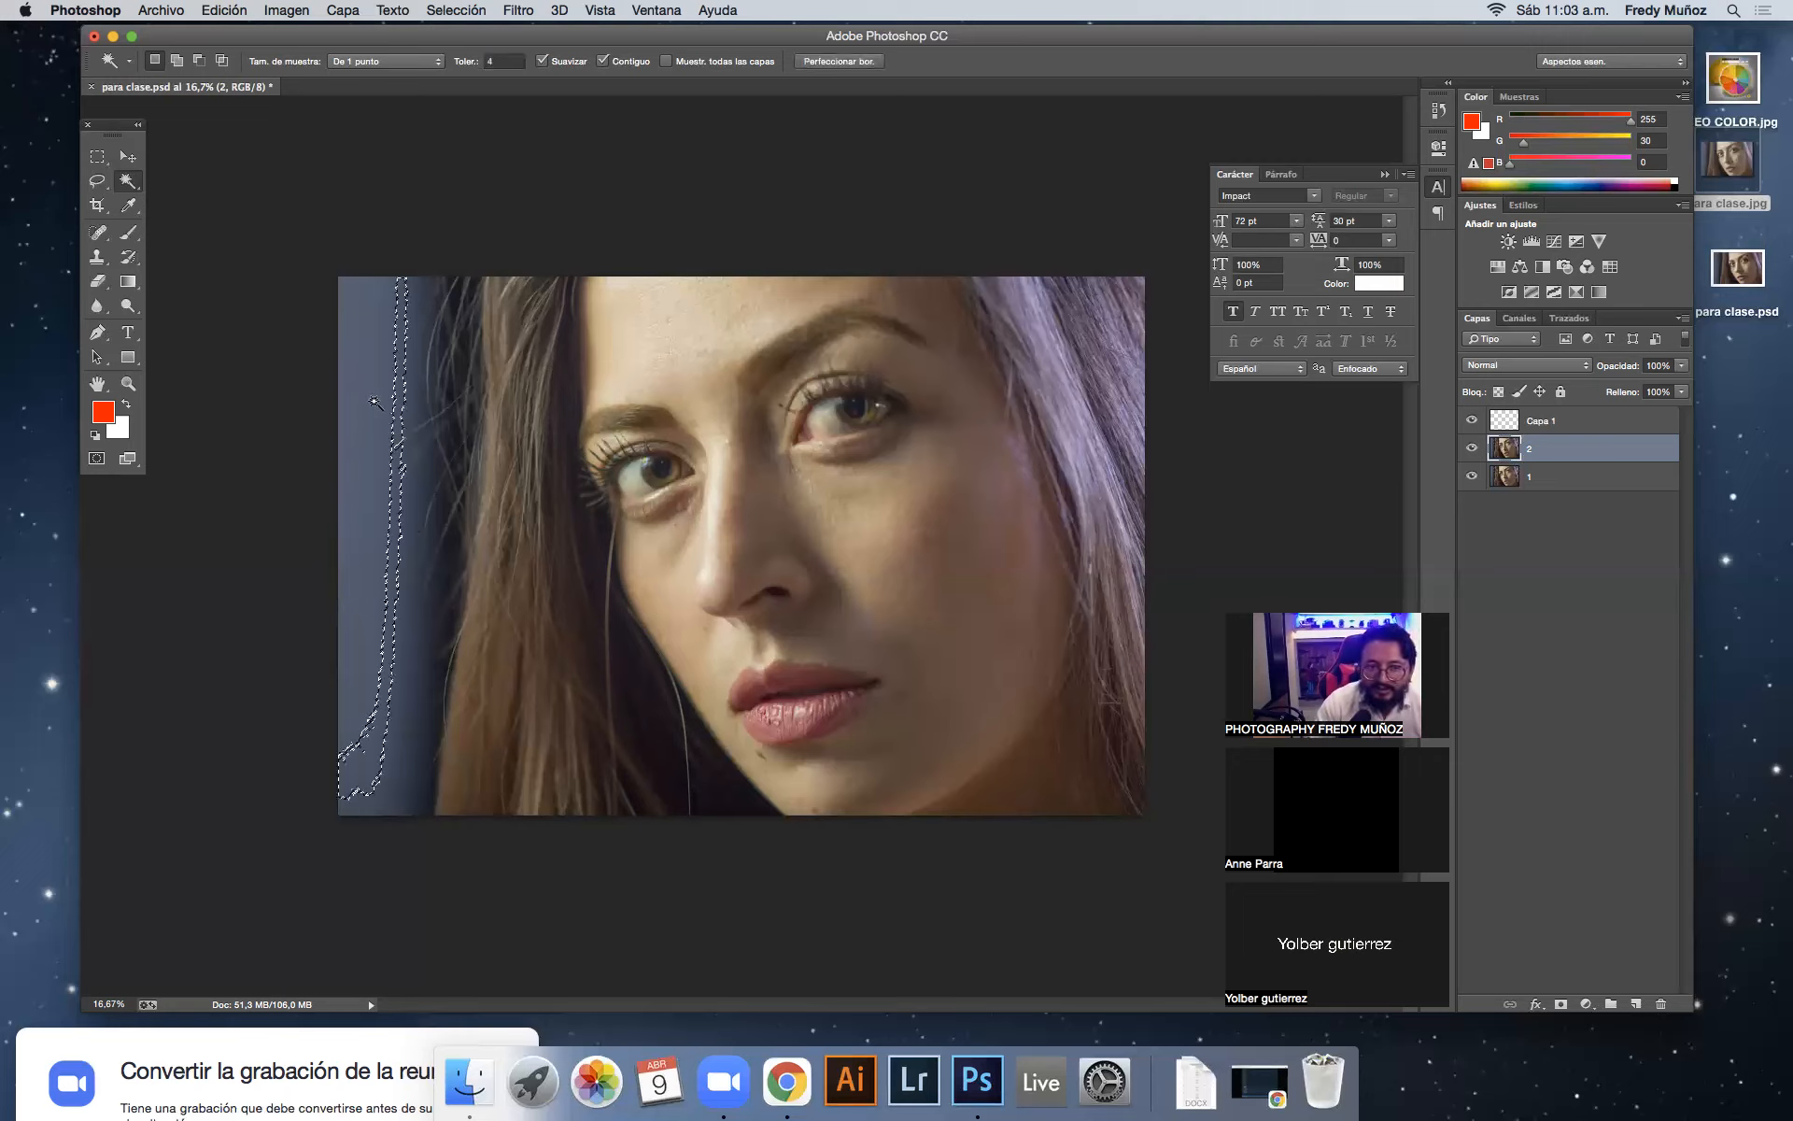
pyautogui.click(371, 328)
pyautogui.click(404, 304)
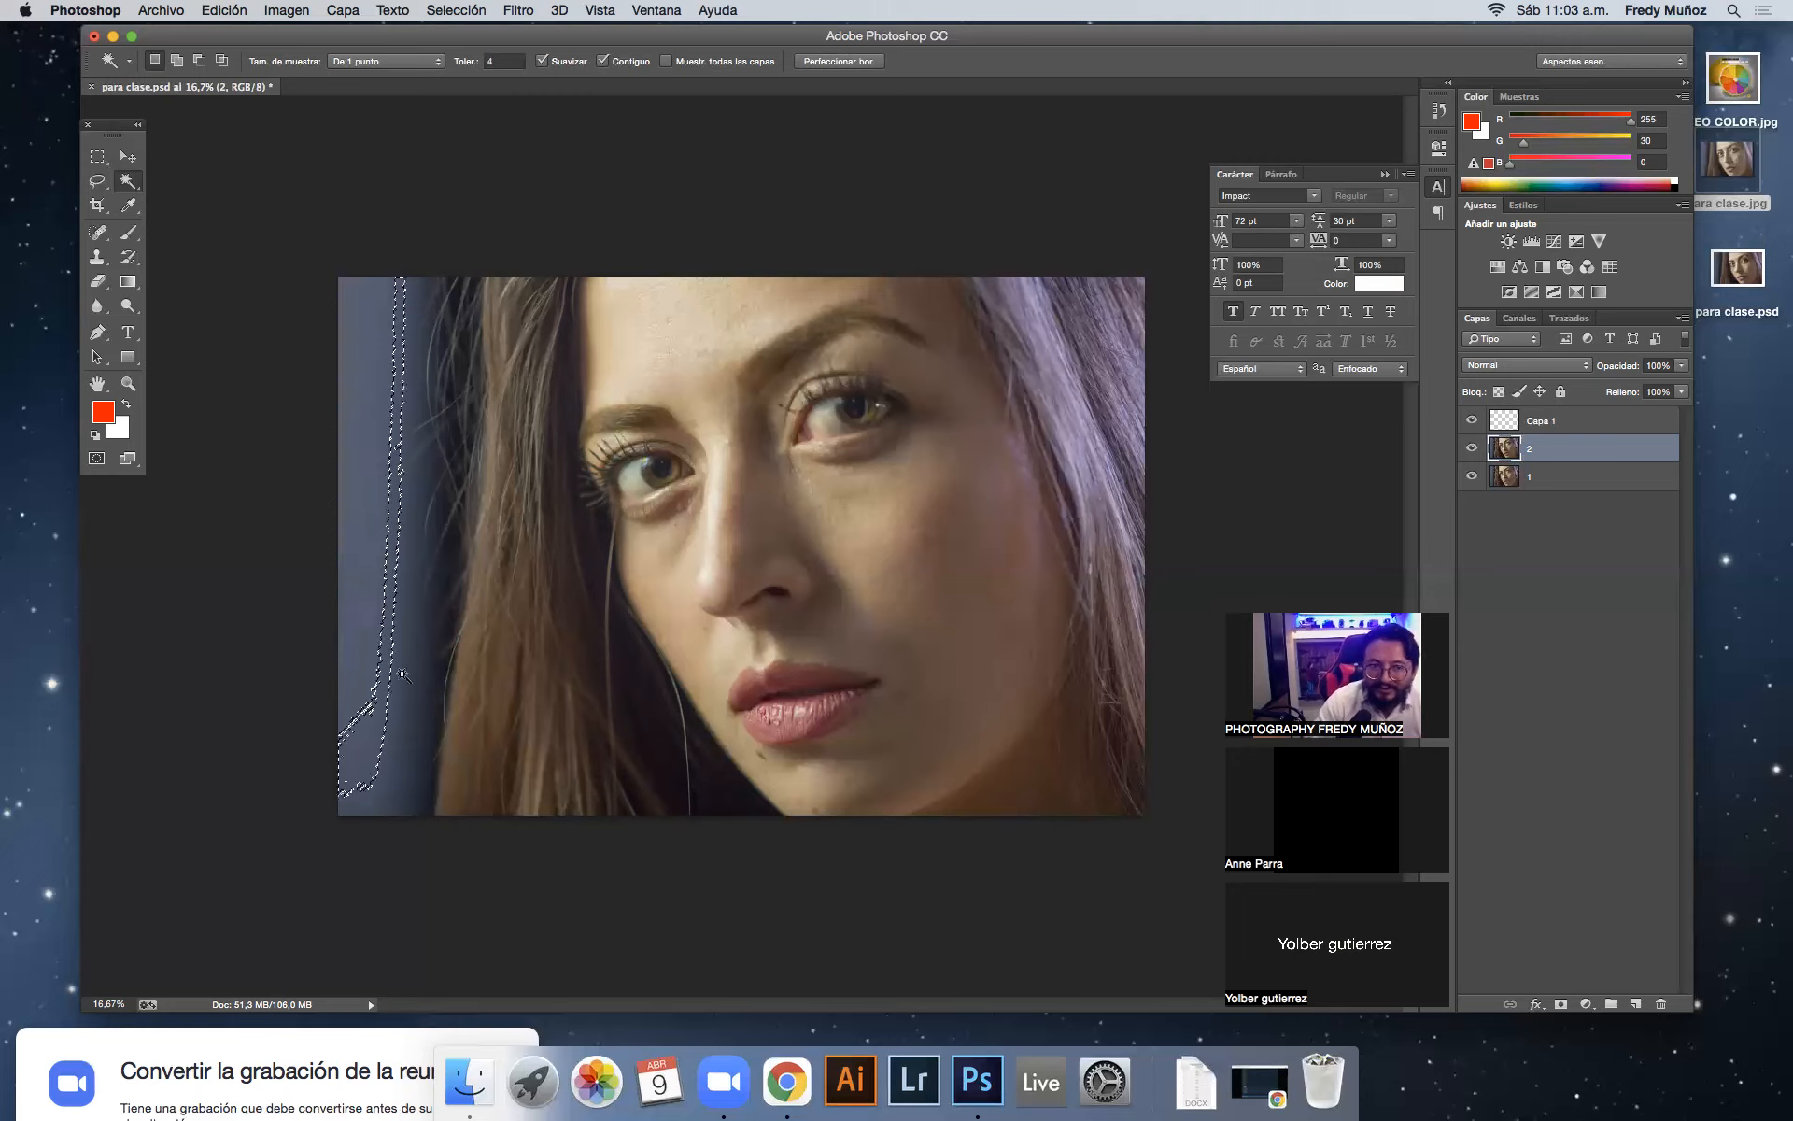
pyautogui.click(347, 439)
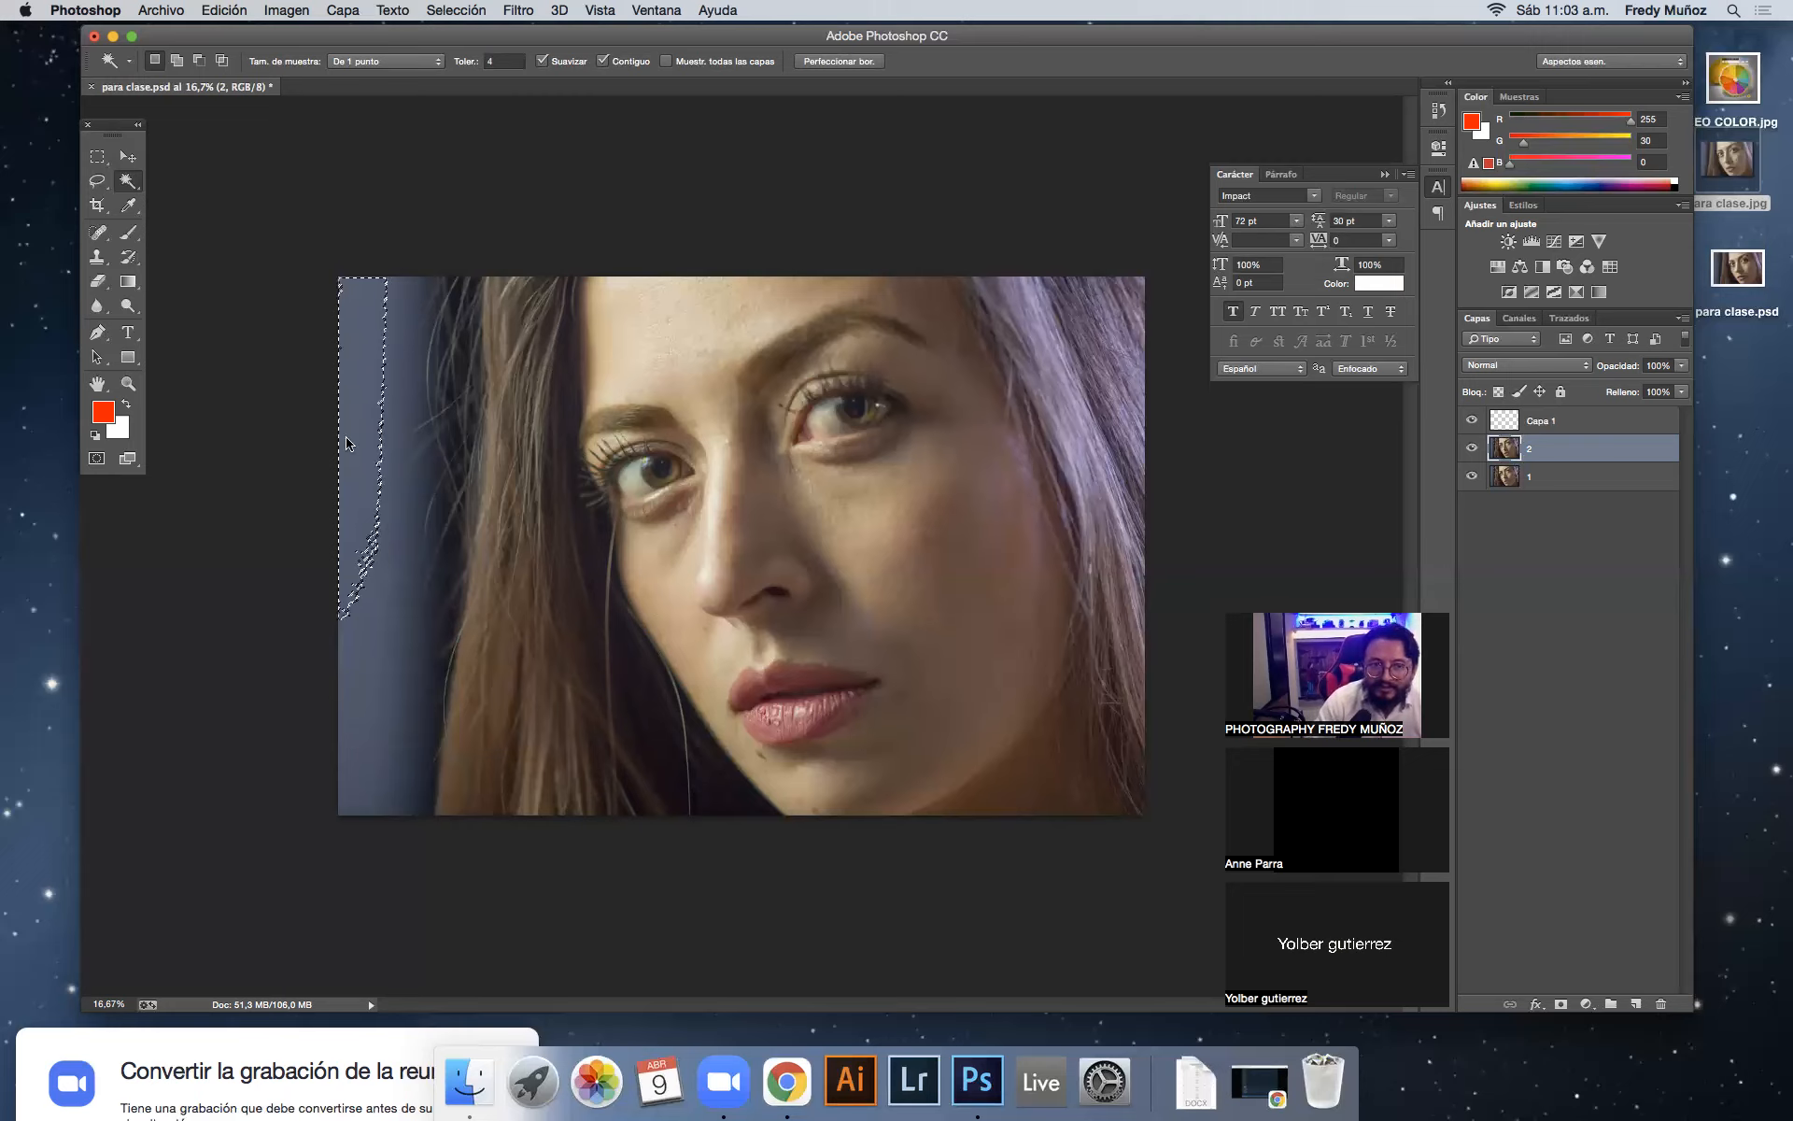
# Step: Set the Magic Wand tolerance to 2 and select narrow tonal bands at several spots of the blue backdrop
pyautogui.doubleClick(485, 63)
pyautogui.write('2')
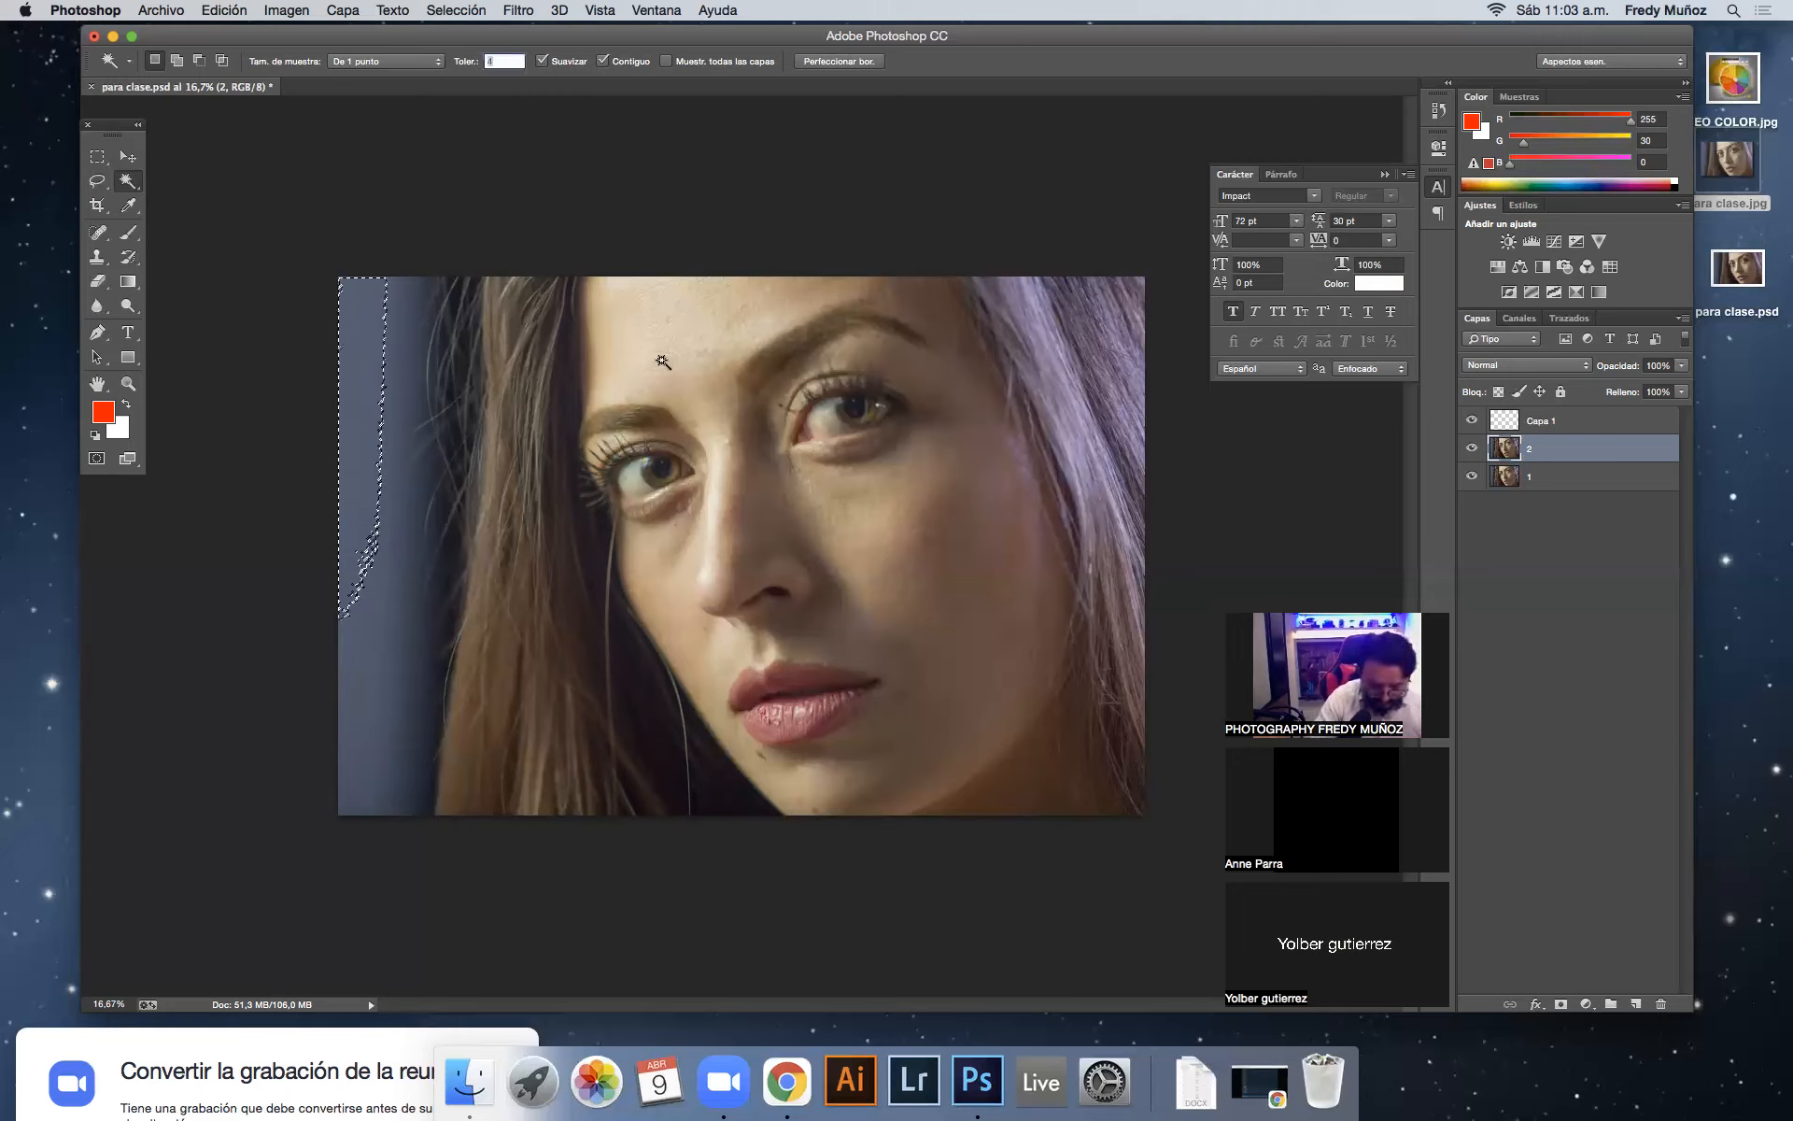
pyautogui.click(402, 327)
pyautogui.keyDown('shift'); pyautogui.click(382, 608); pyautogui.keyUp('shift')
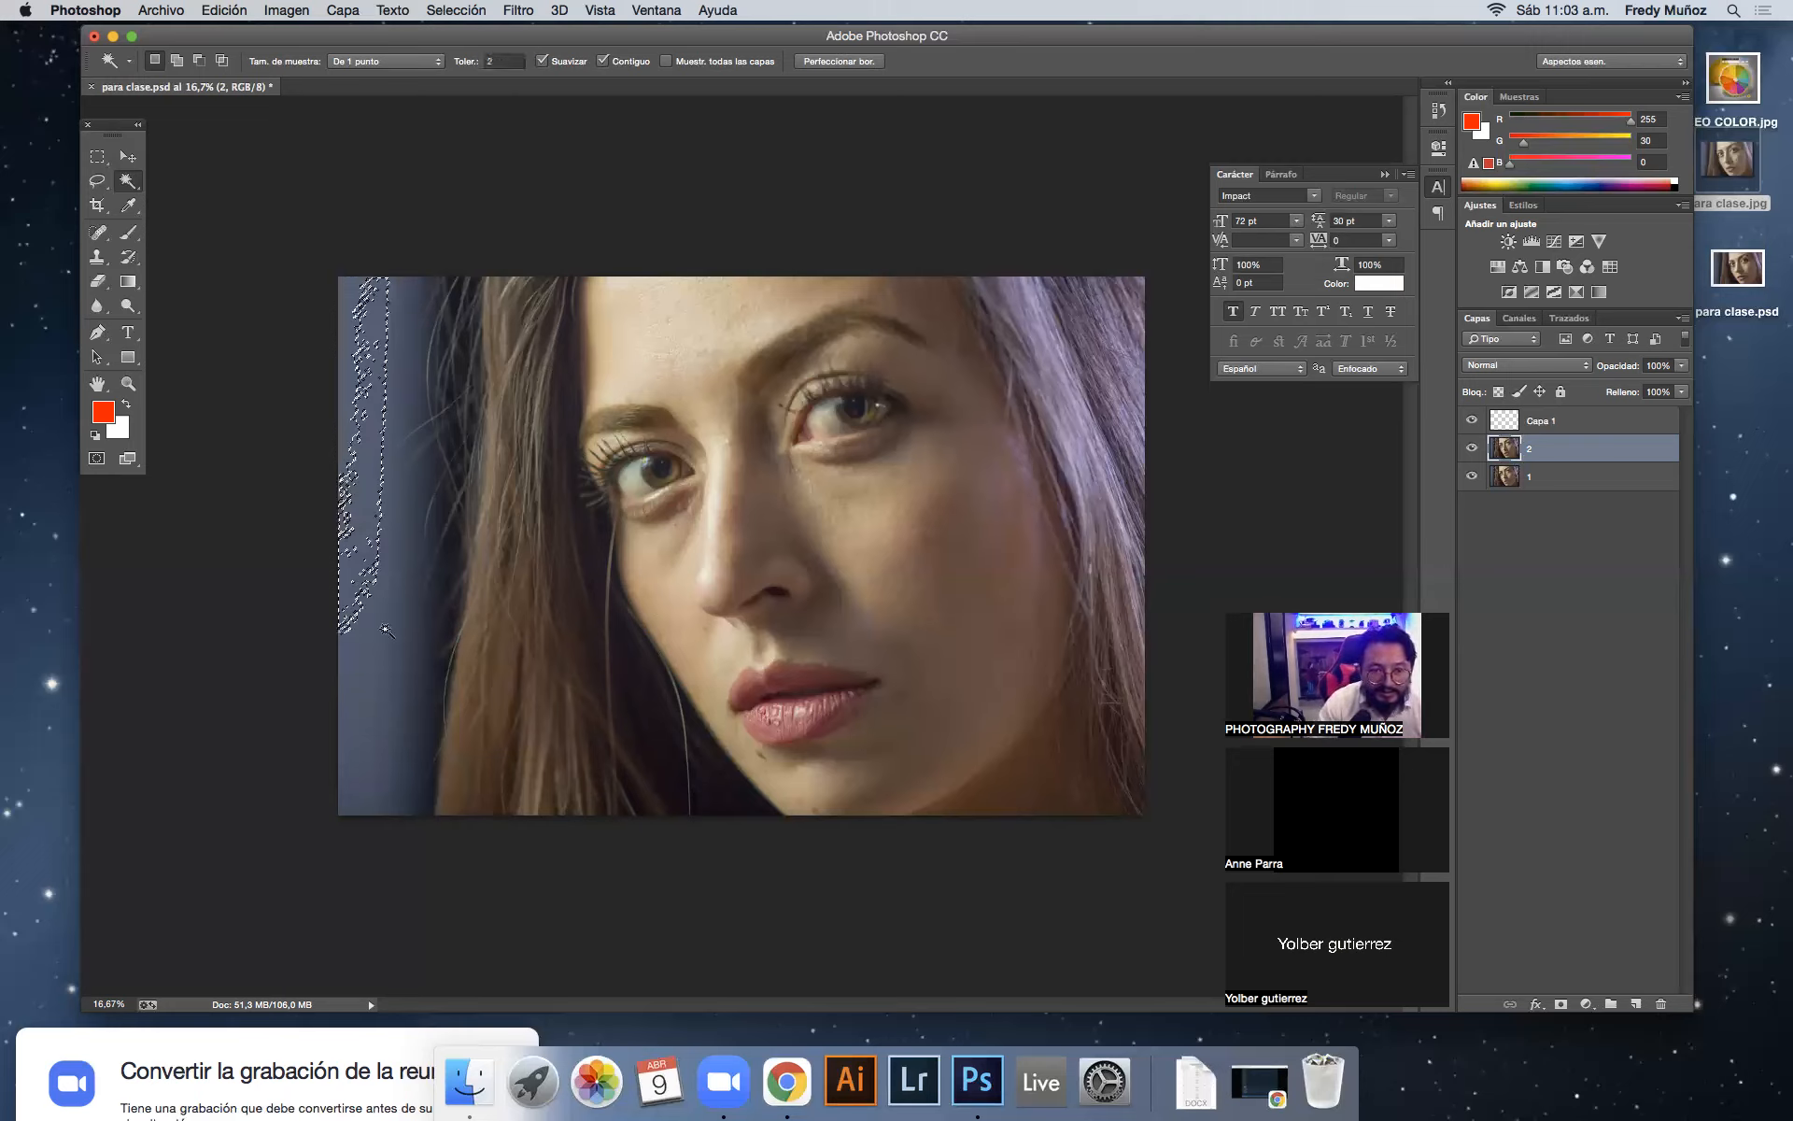
pyautogui.keyDown('shift'); pyautogui.click(376, 811); pyautogui.keyUp('shift')
pyautogui.click(392, 788)
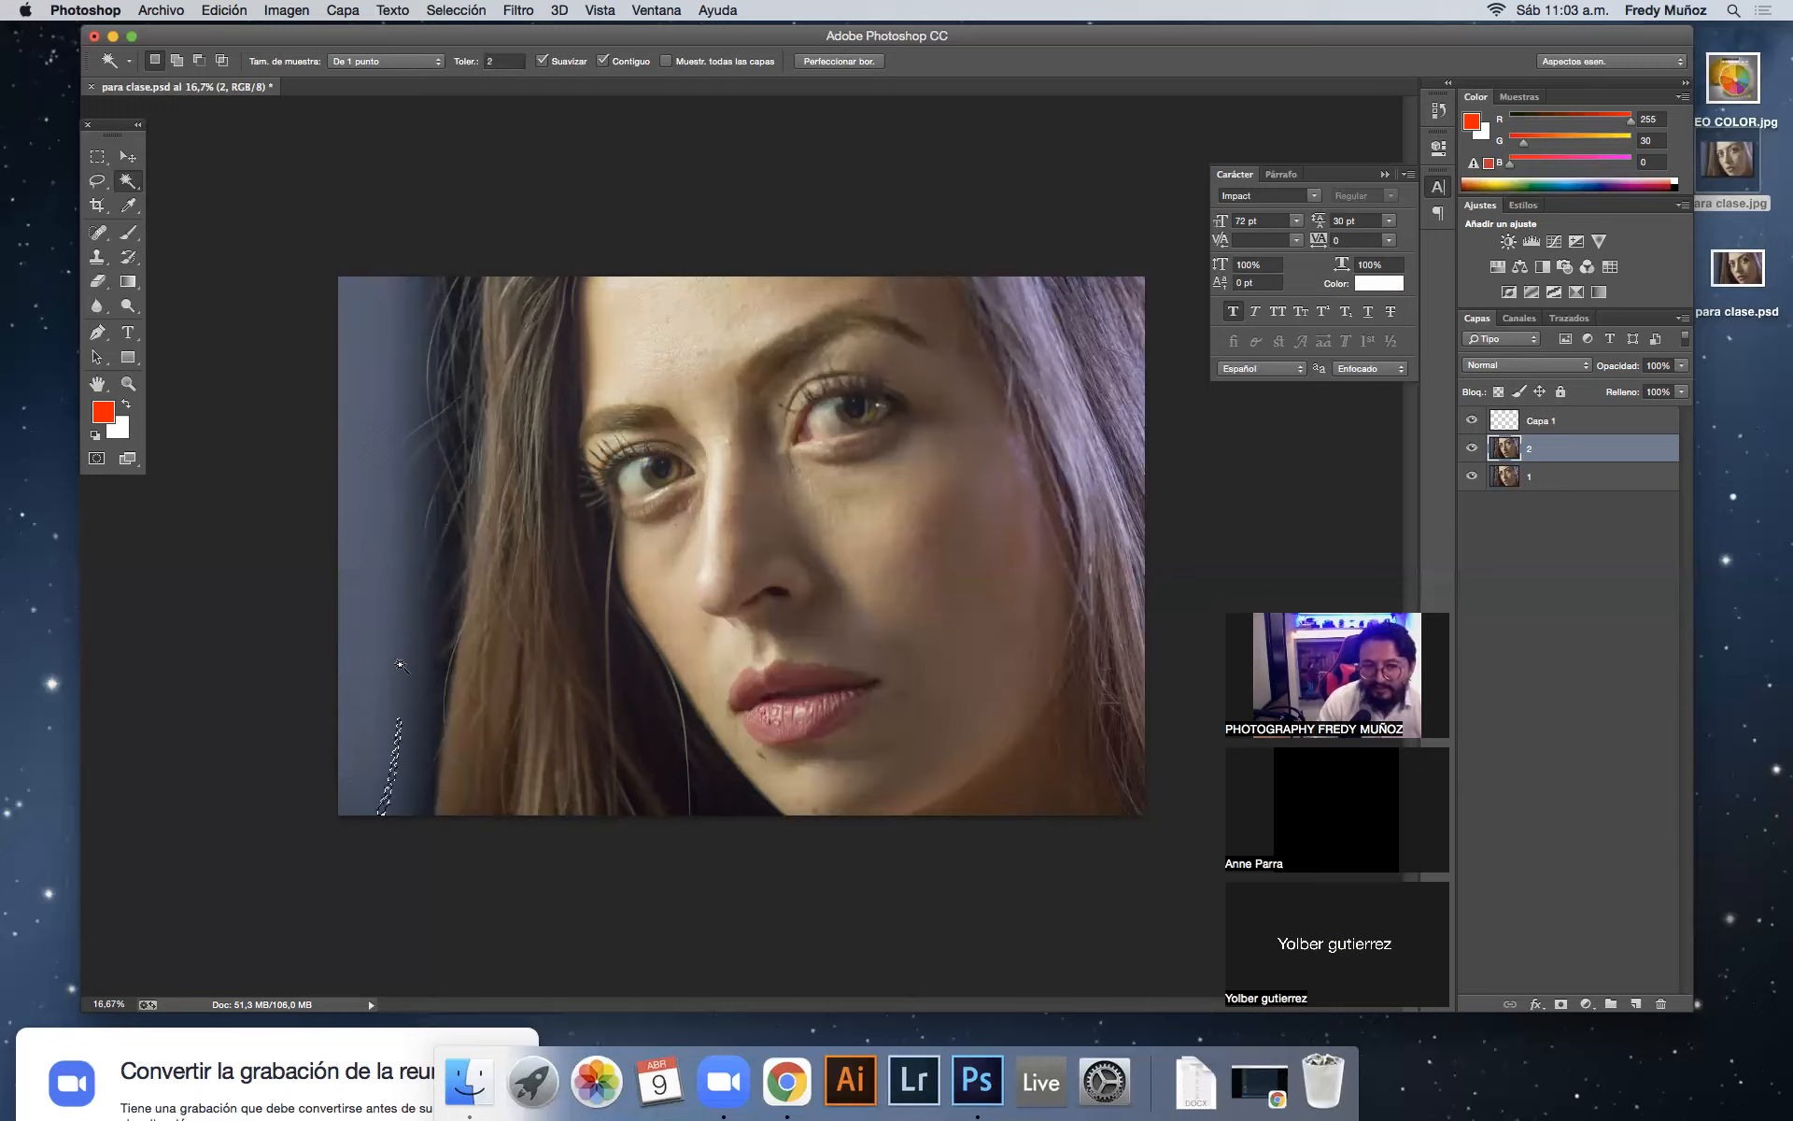
pyautogui.click(398, 608)
pyautogui.click(433, 721)
pyautogui.click(423, 734)
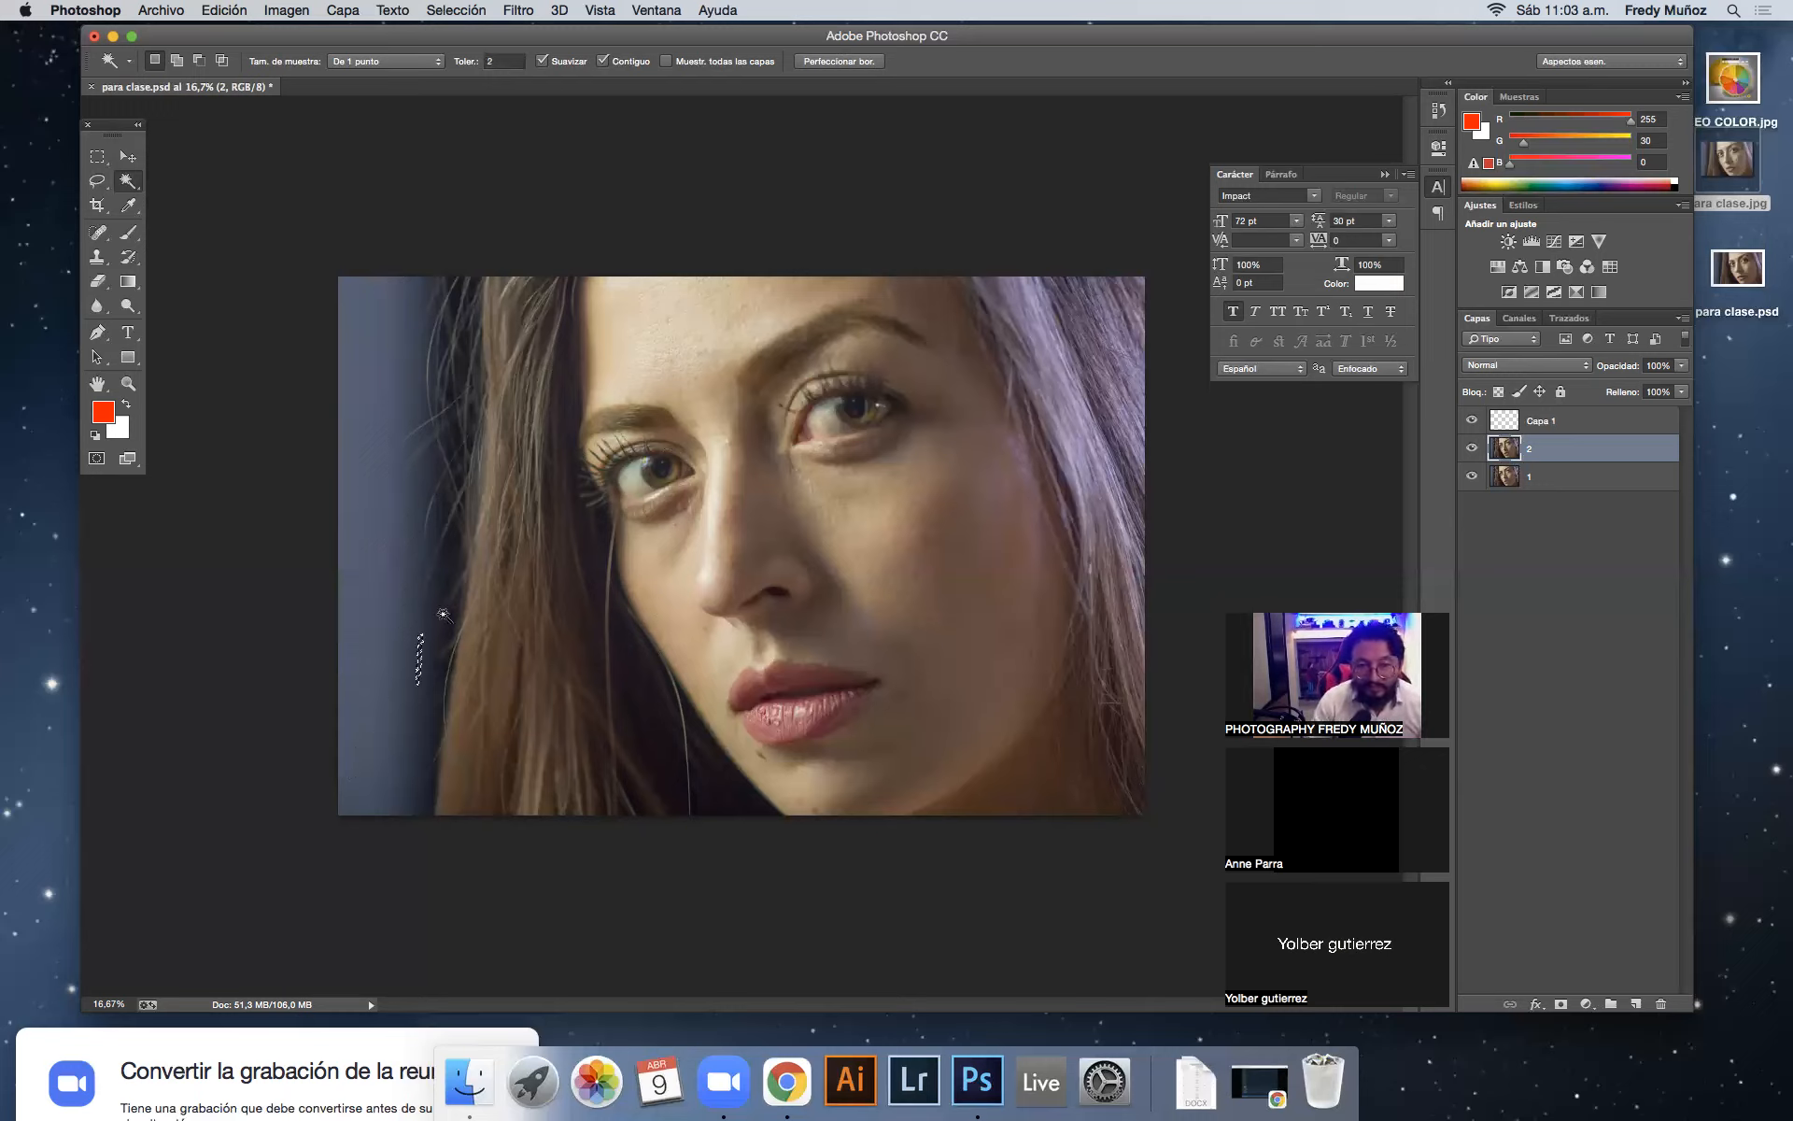
pyautogui.click(378, 709)
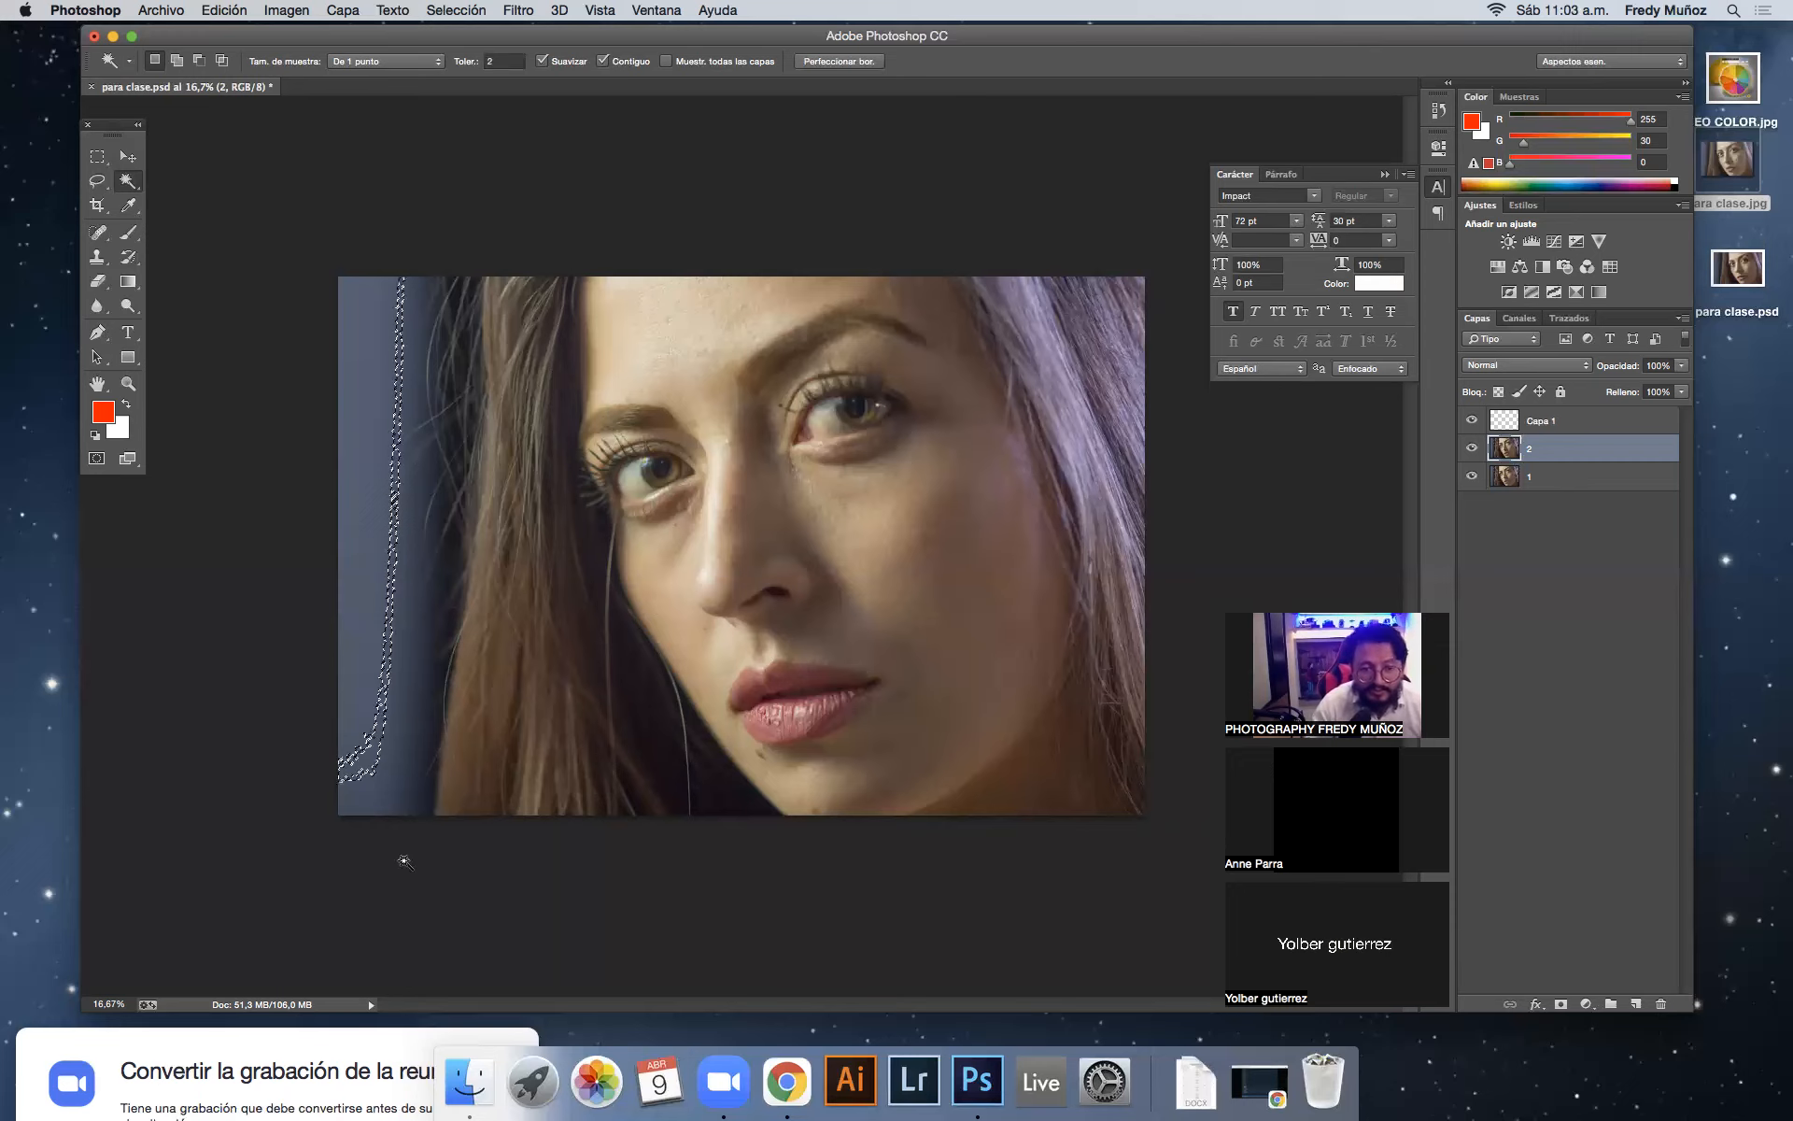
# Step: Sample narrow tonal bands of the upper blue backdrop, and reselect the backdrop with the Magic Wand tolerance set to 30
pyautogui.click(353, 436)
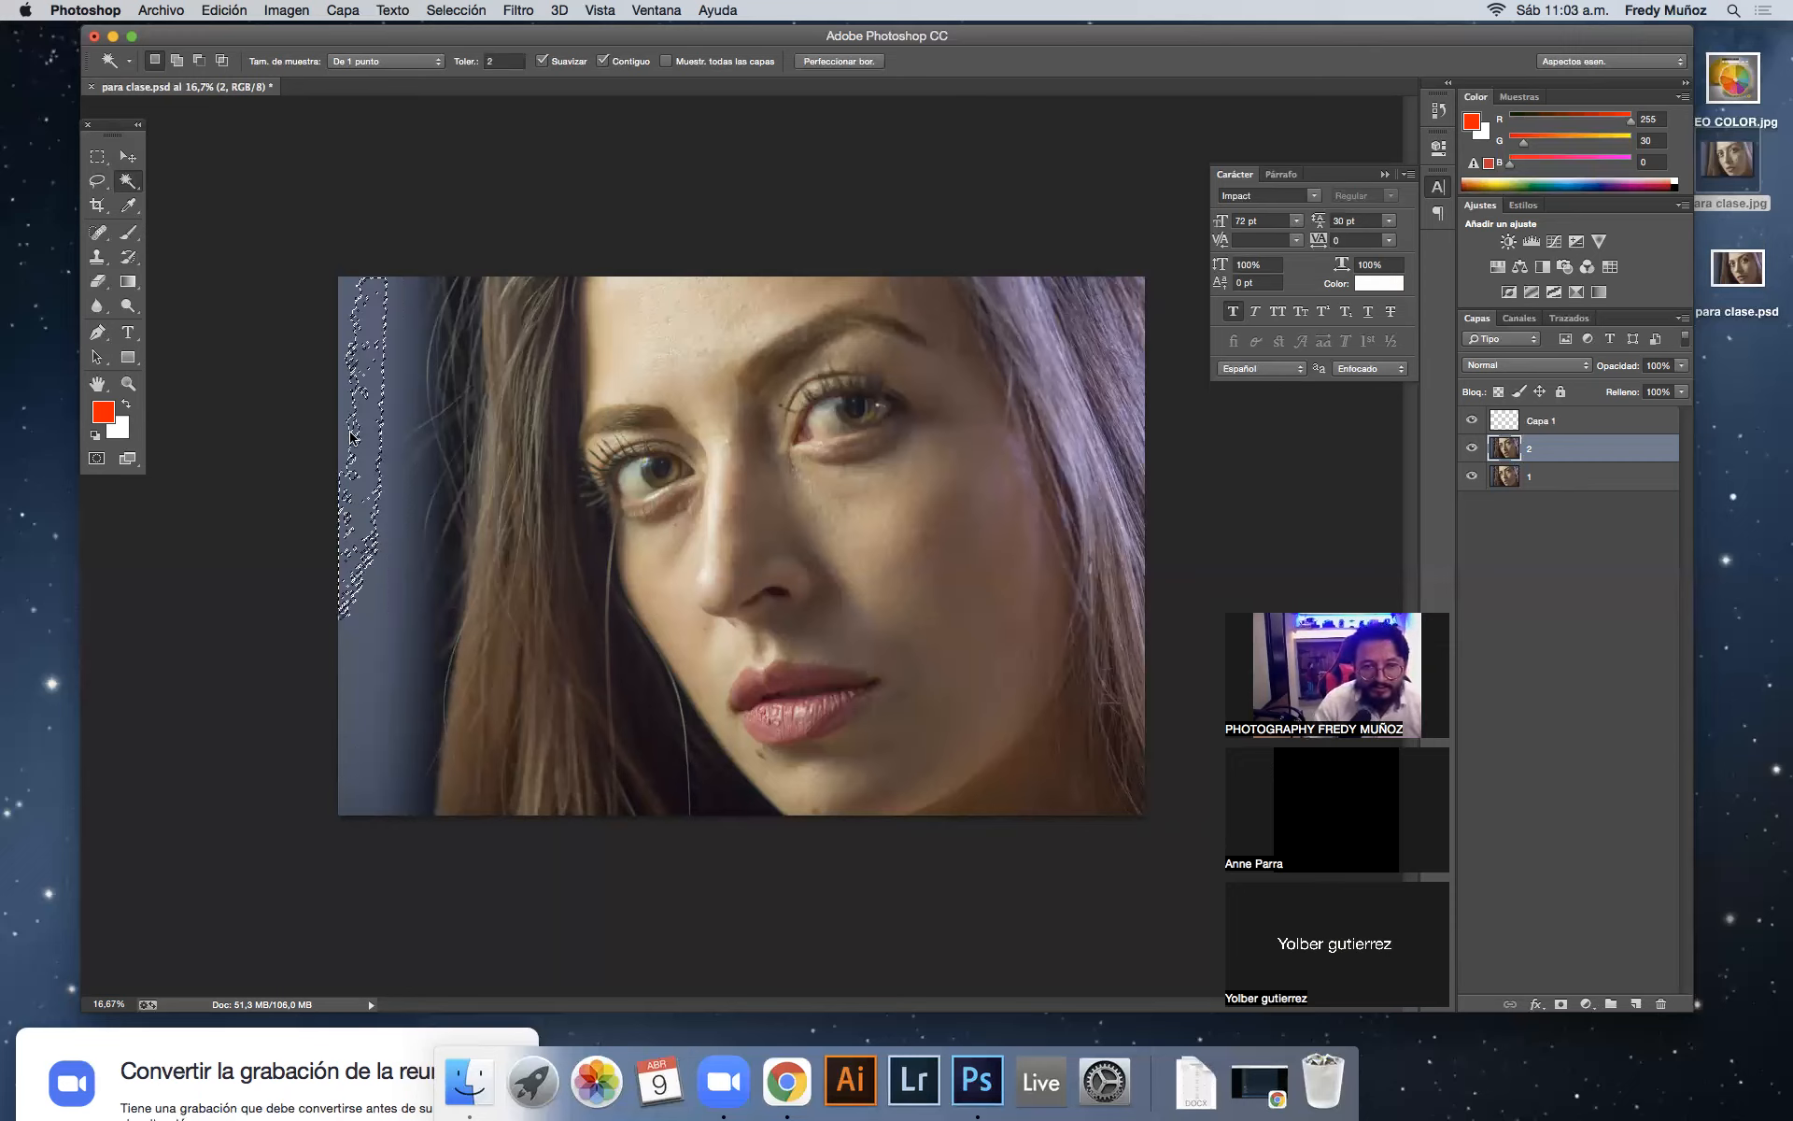
pyautogui.click(371, 381)
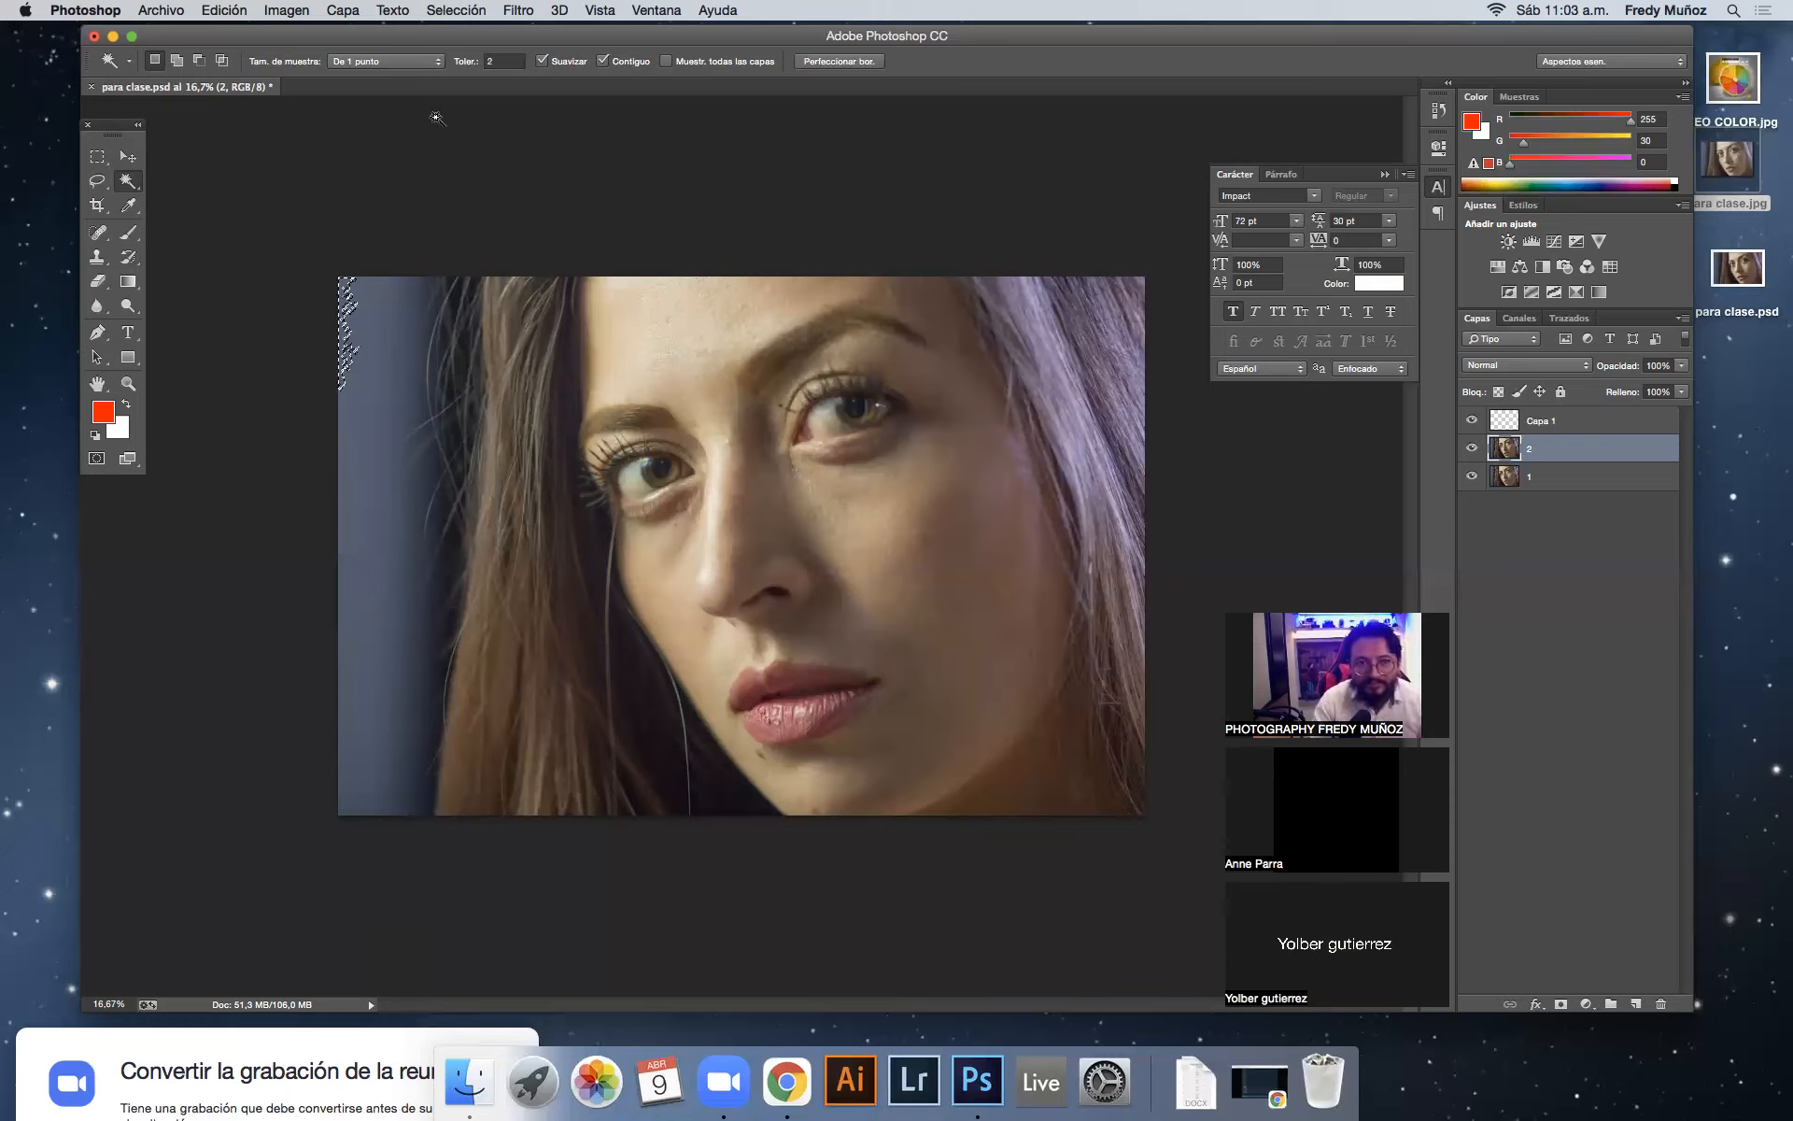
pyautogui.click(515, 61)
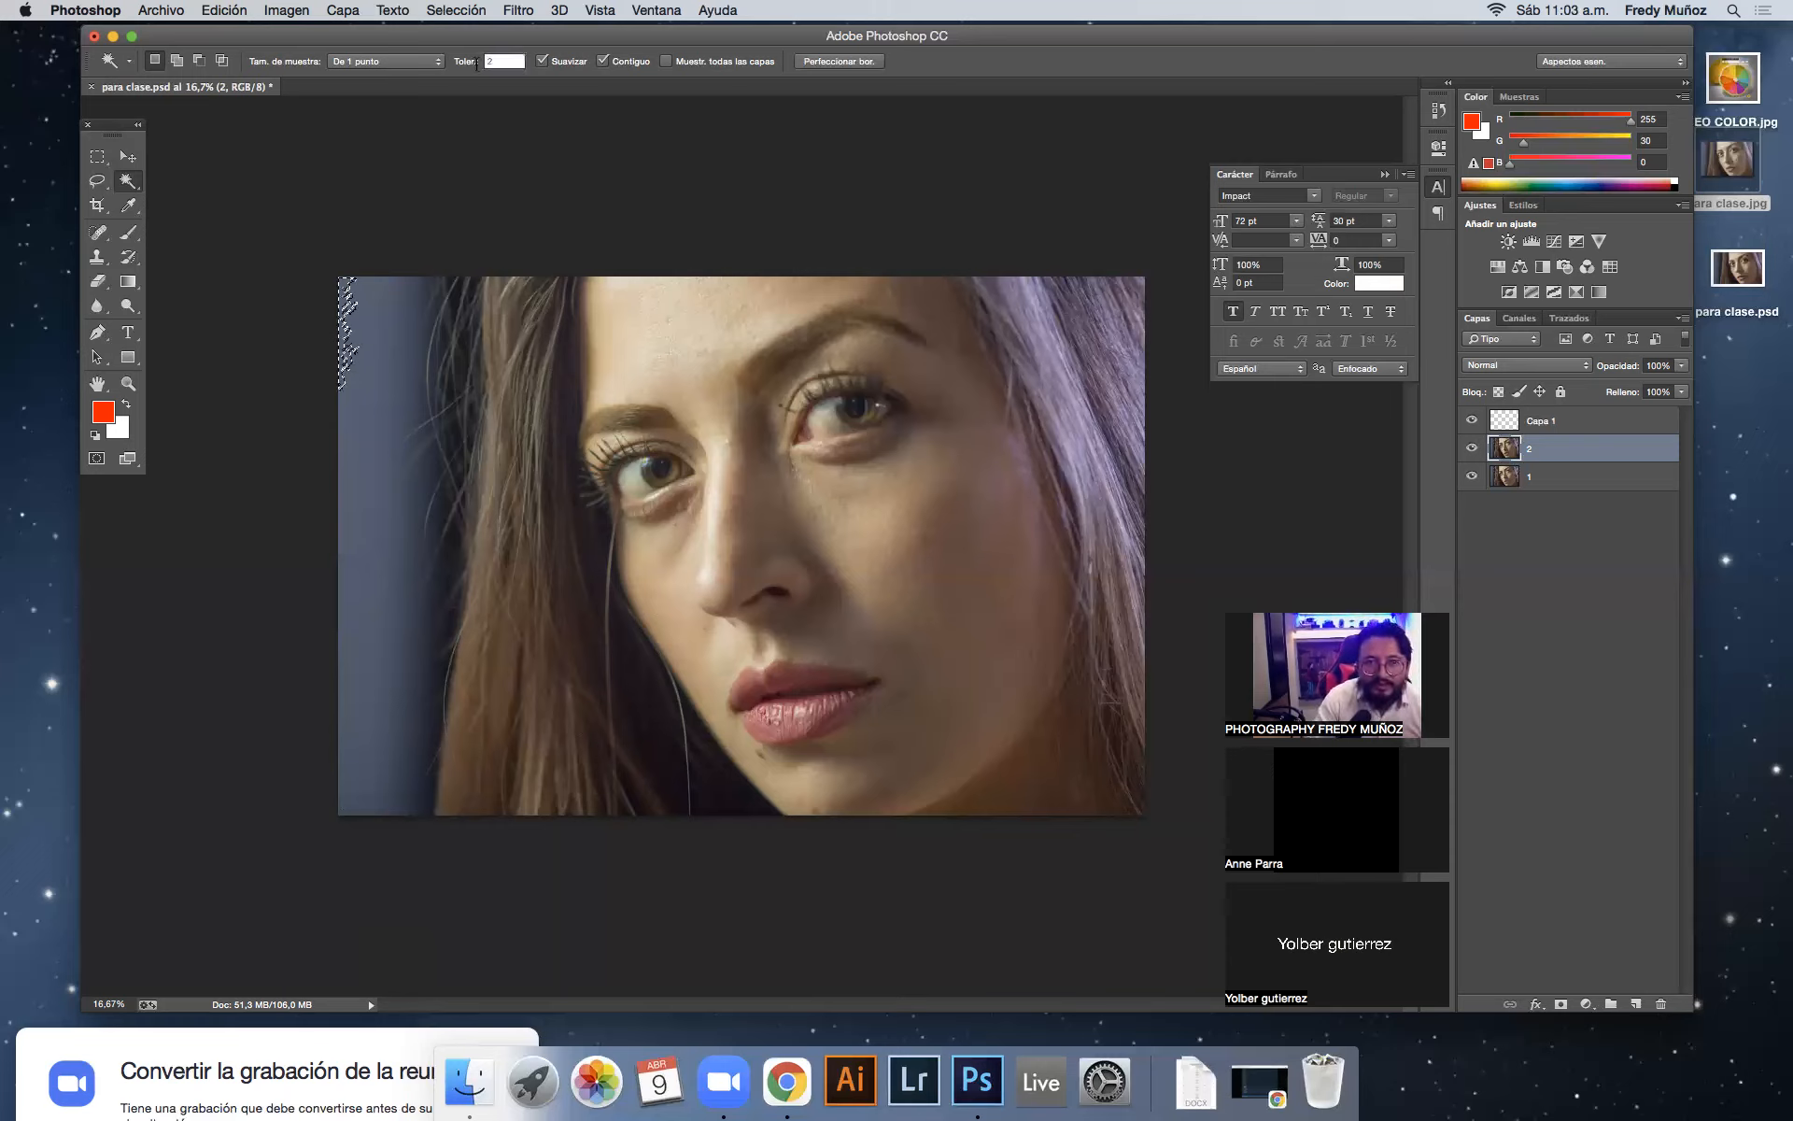
pyautogui.write('30')
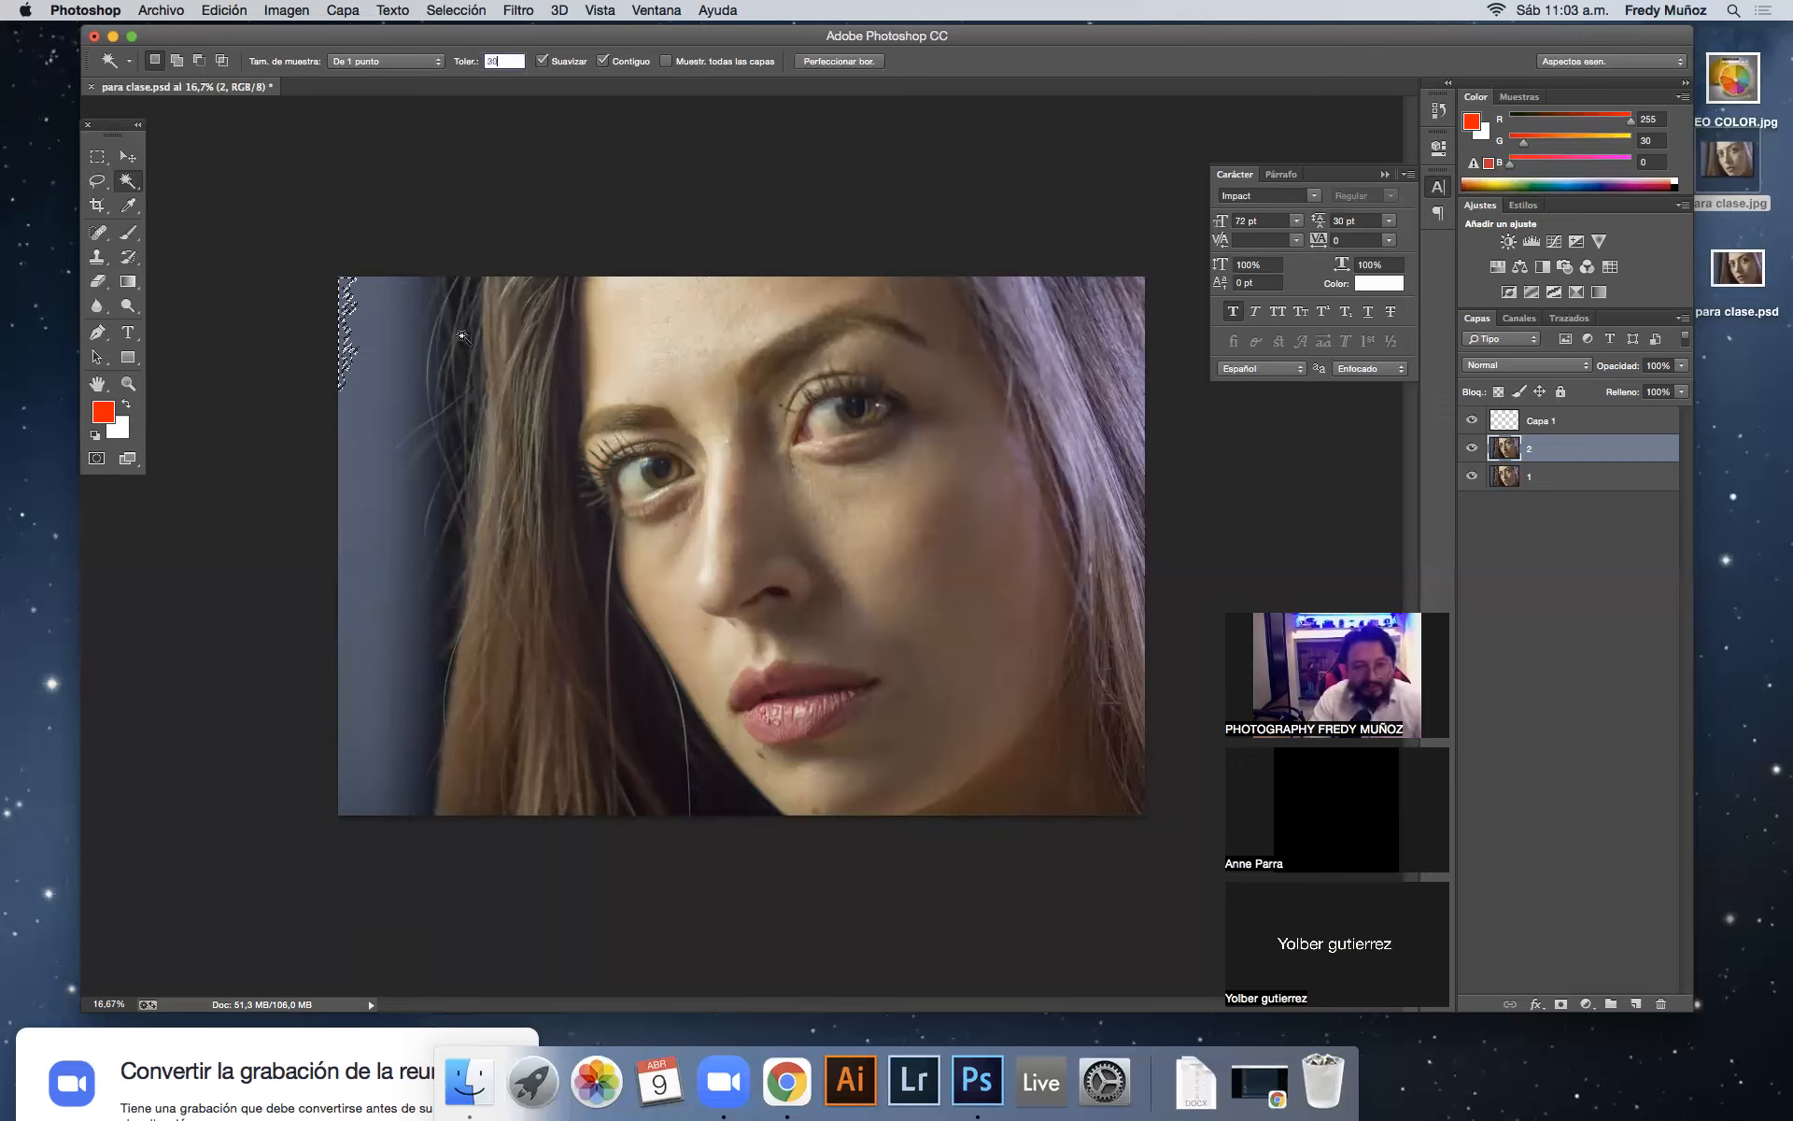
pyautogui.click(361, 381)
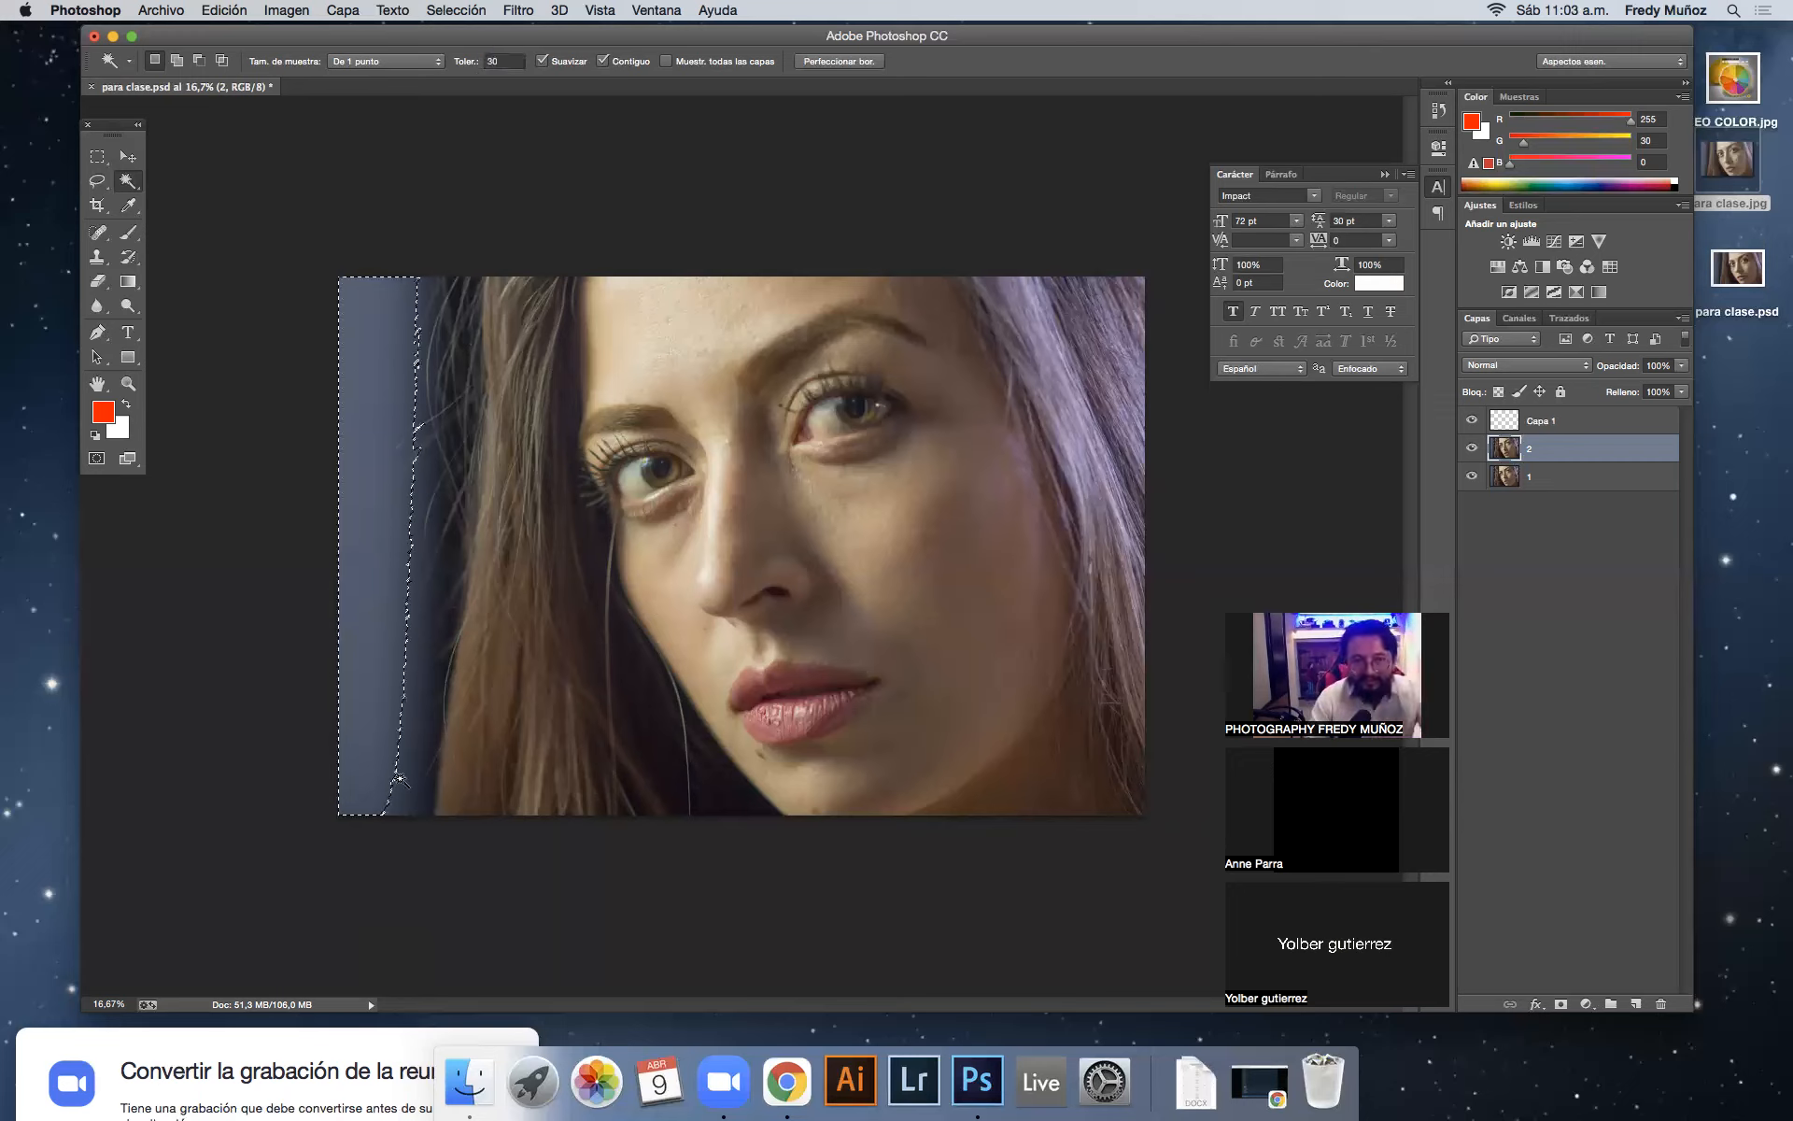
# Step: Set the Magic Wand tolerance to 50 and select the blue backdrop beside the hair
pyautogui.click(505, 56)
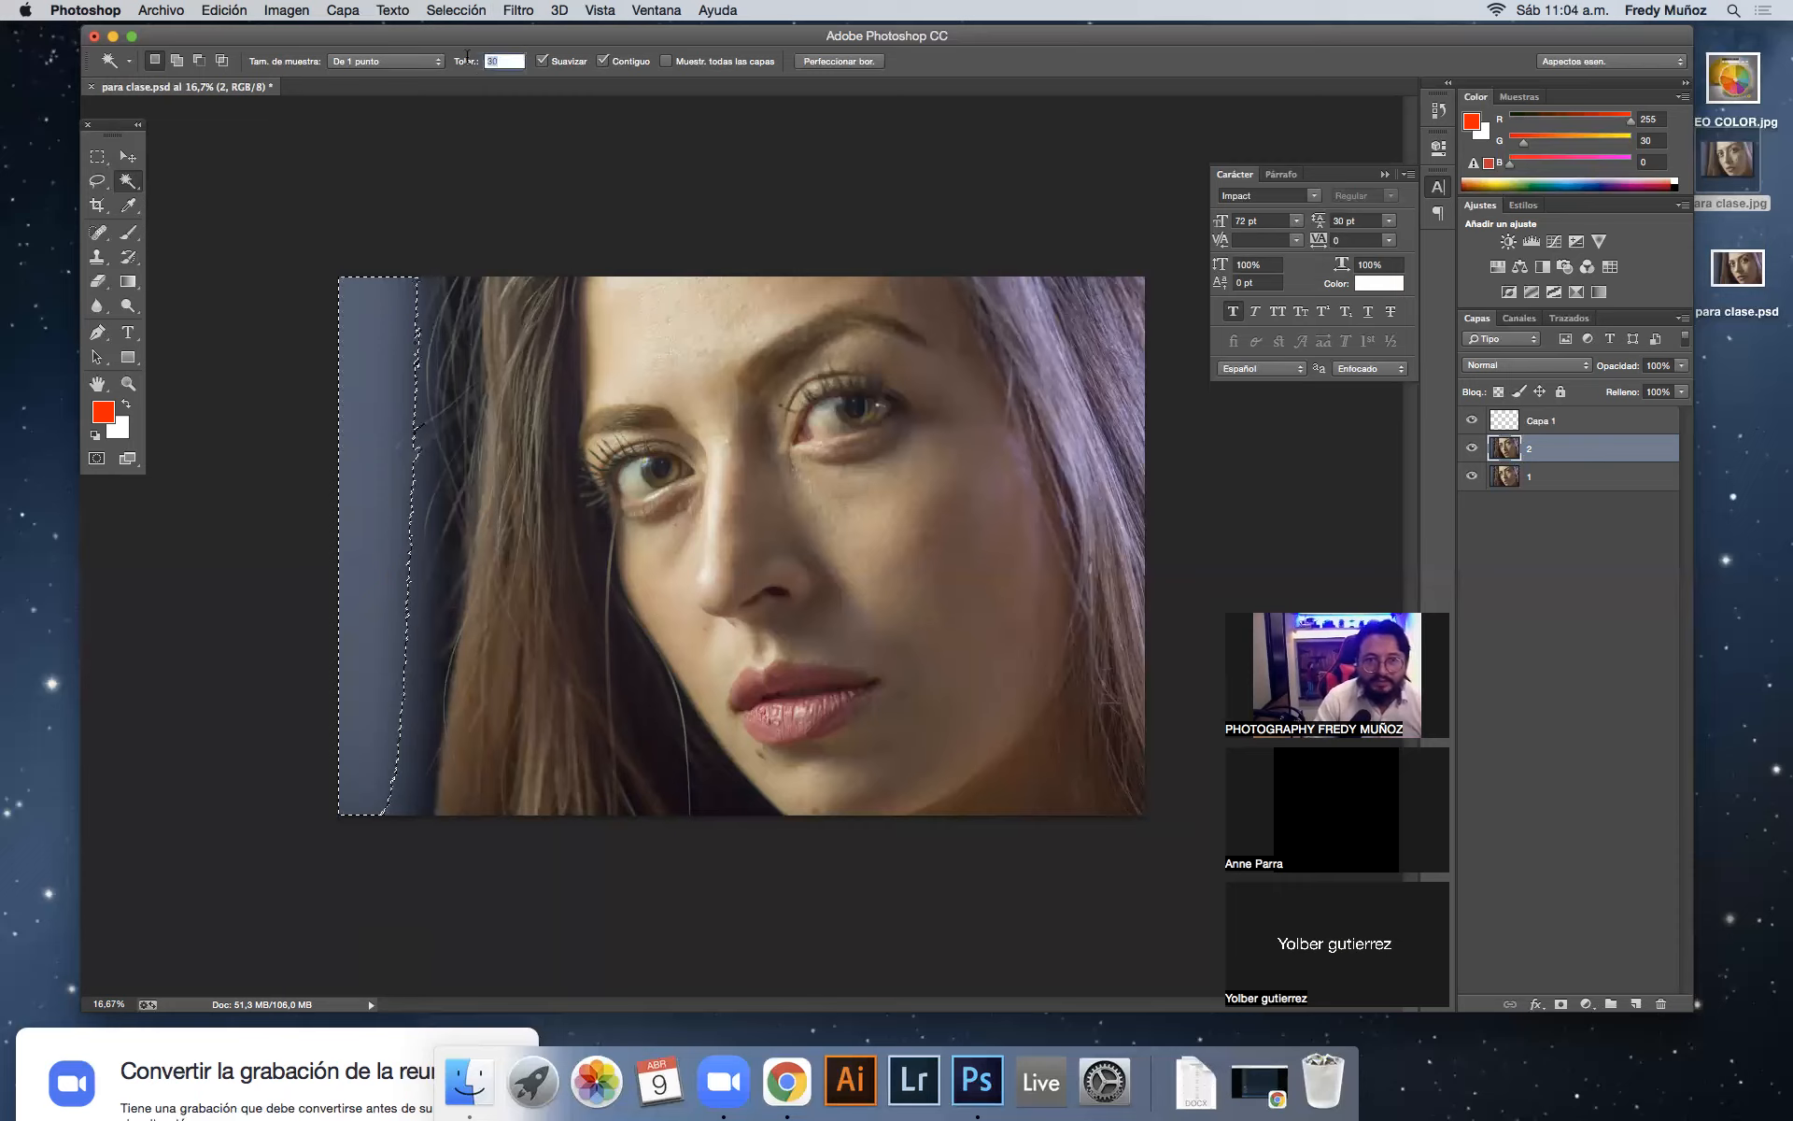
pyautogui.write('80')
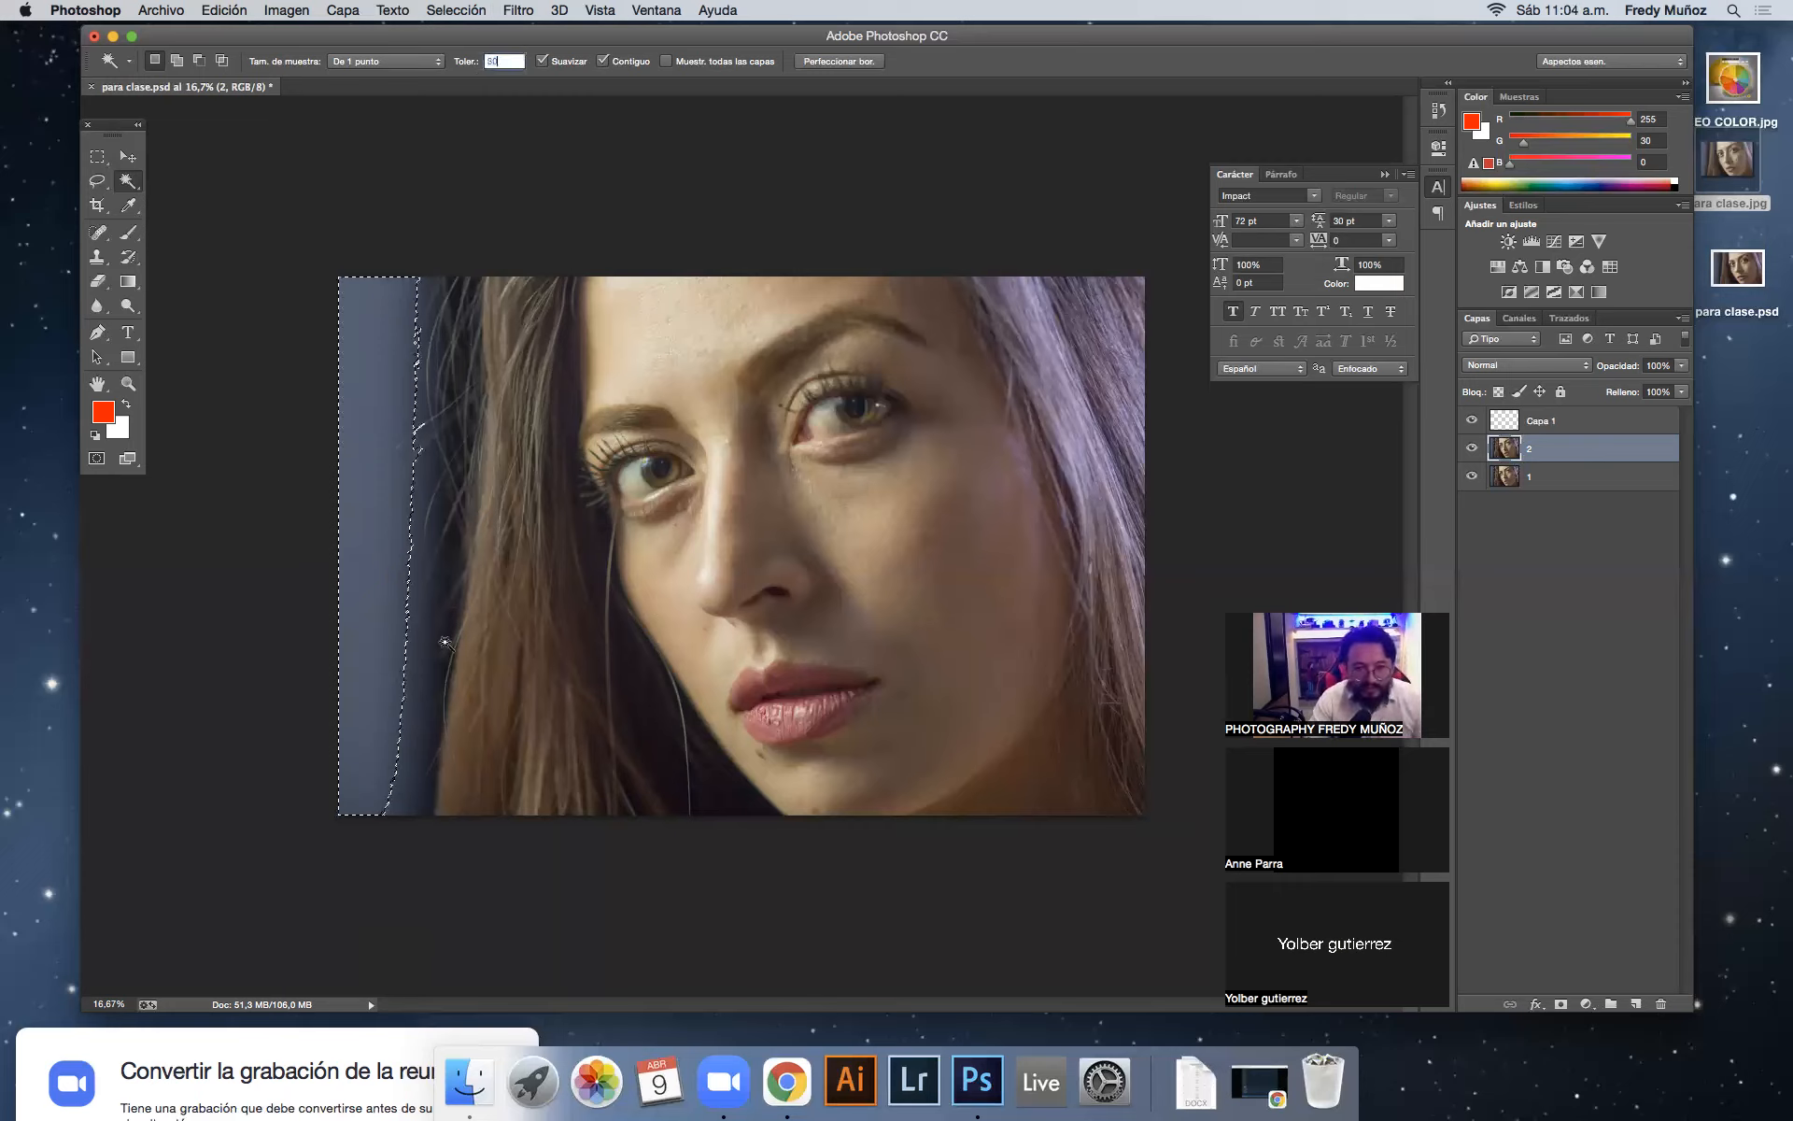
pyautogui.click(358, 497)
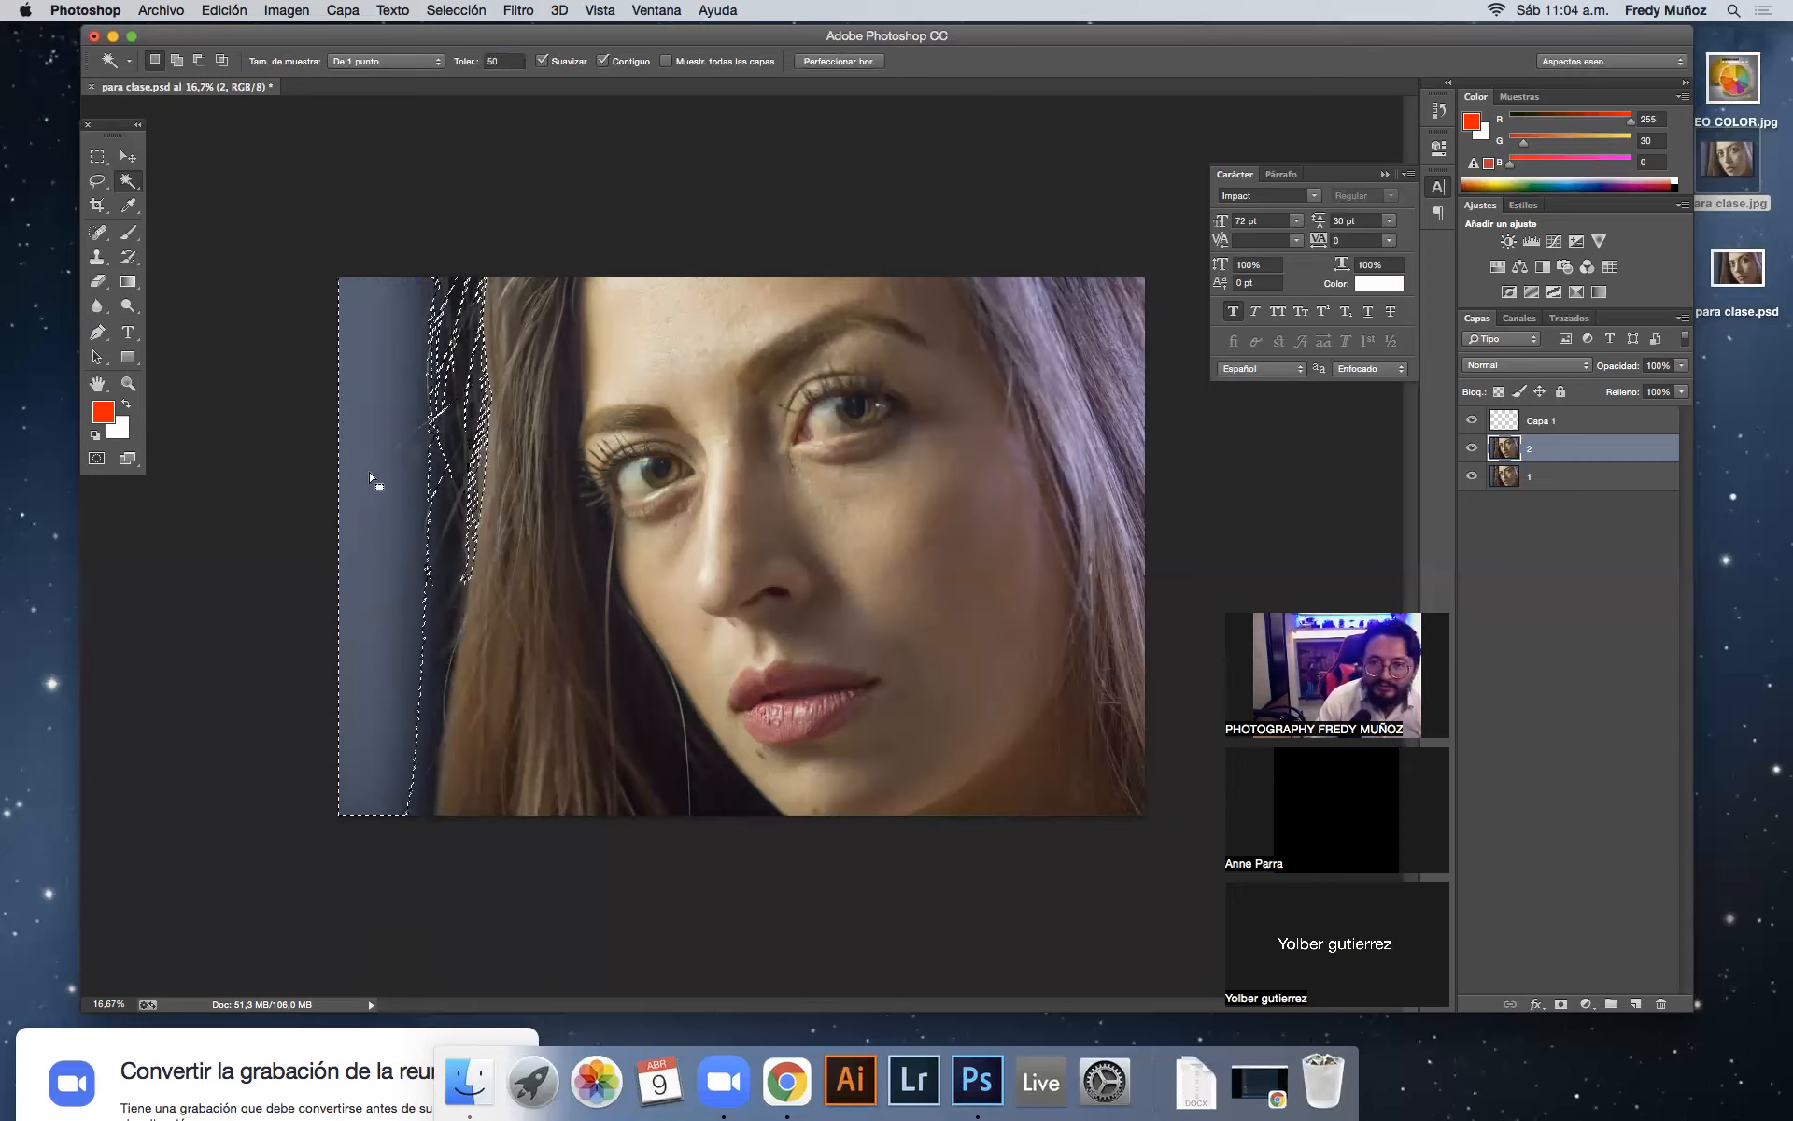
# Step: Hide layers 1 and Capa 1, try deleting the selected backdrop from layer 2, and clear the selection
pyautogui.click(1473, 477)
pyautogui.click(1472, 421)
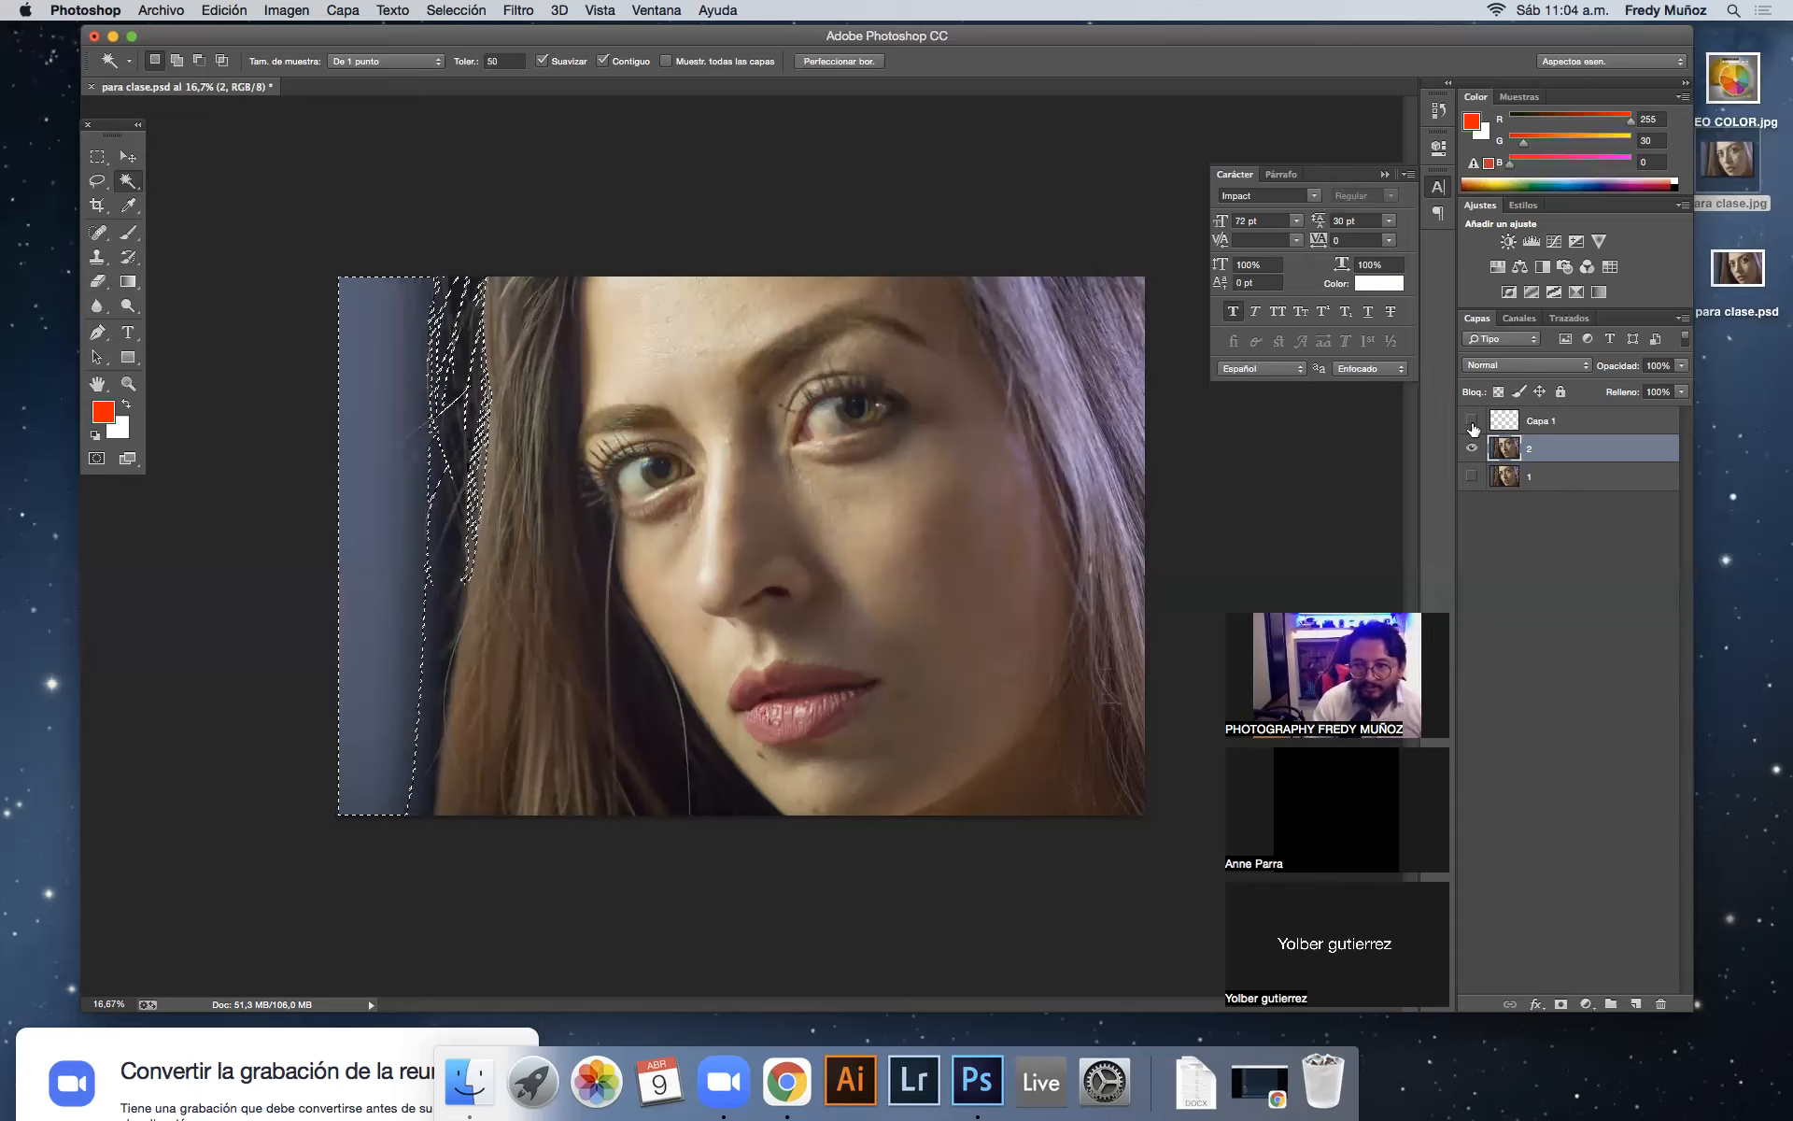
pyautogui.press('Delete')
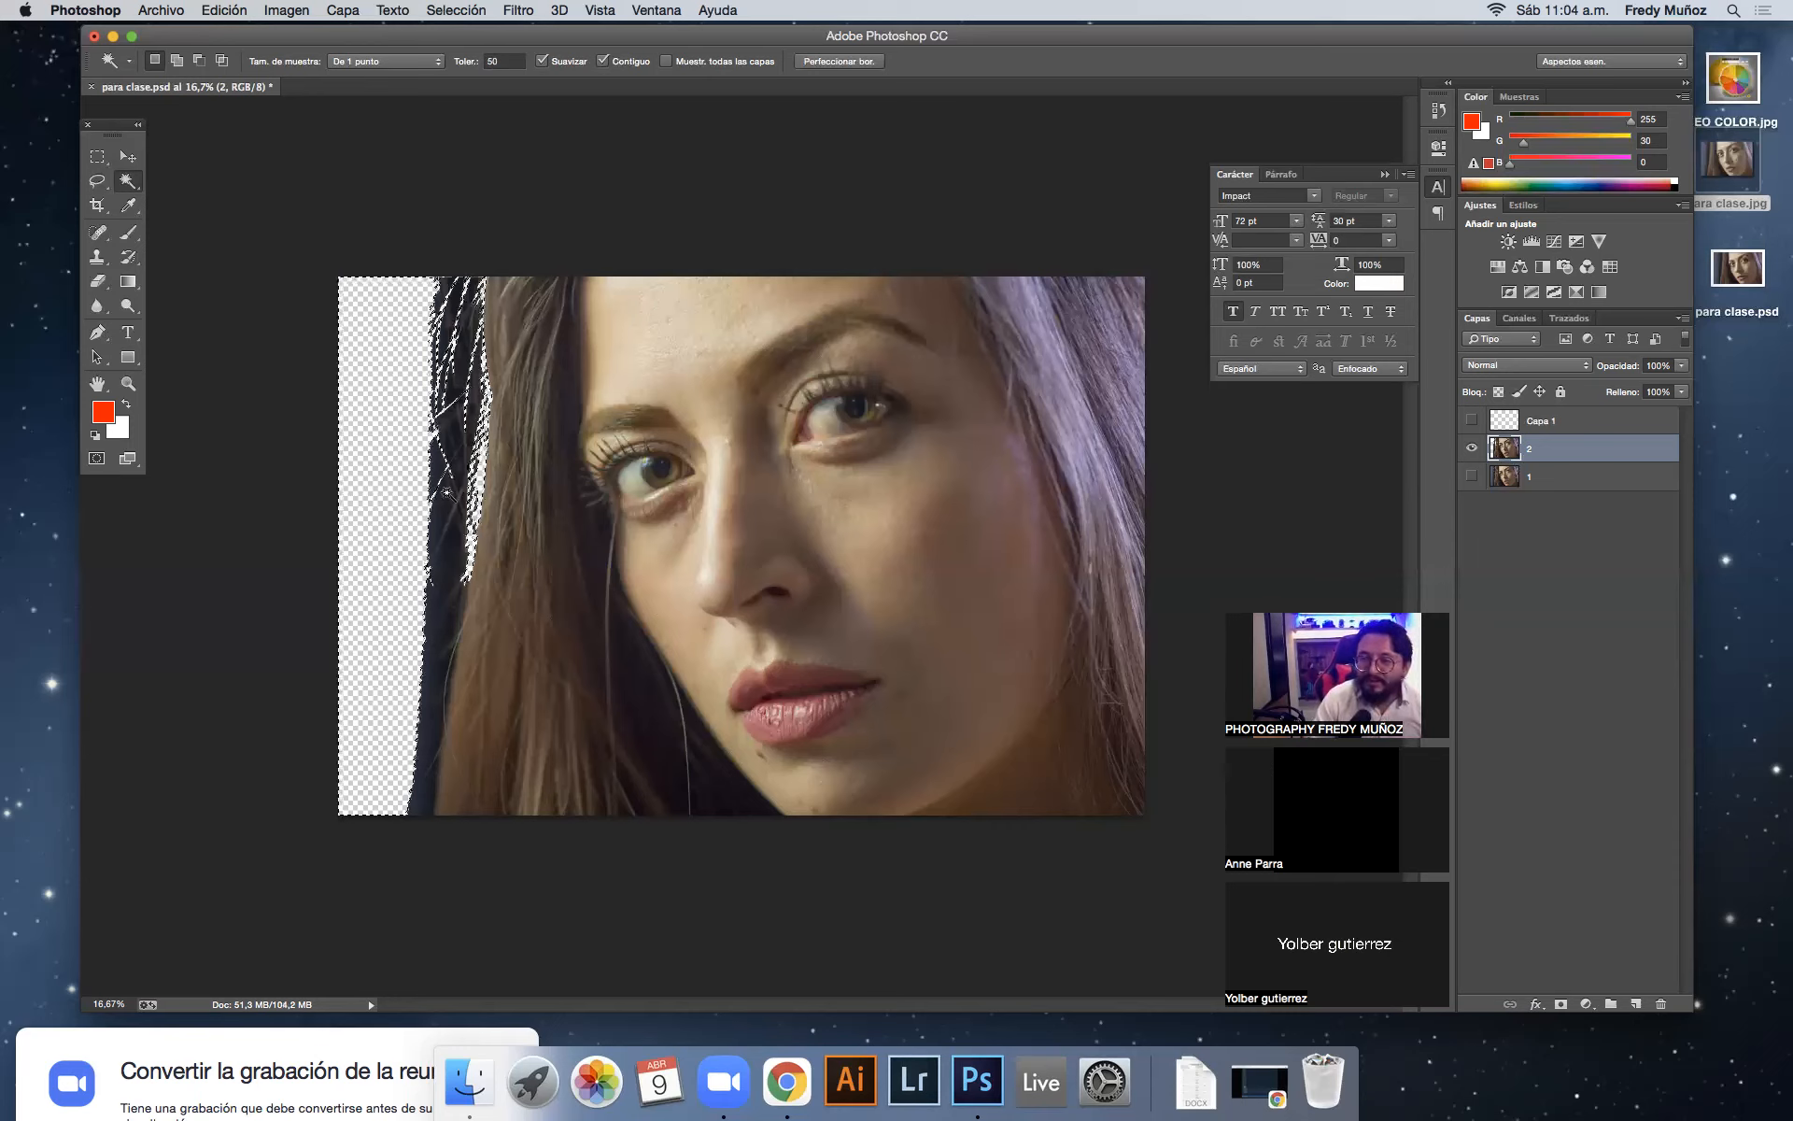
pyautogui.hotkey('ctrl', 'z')
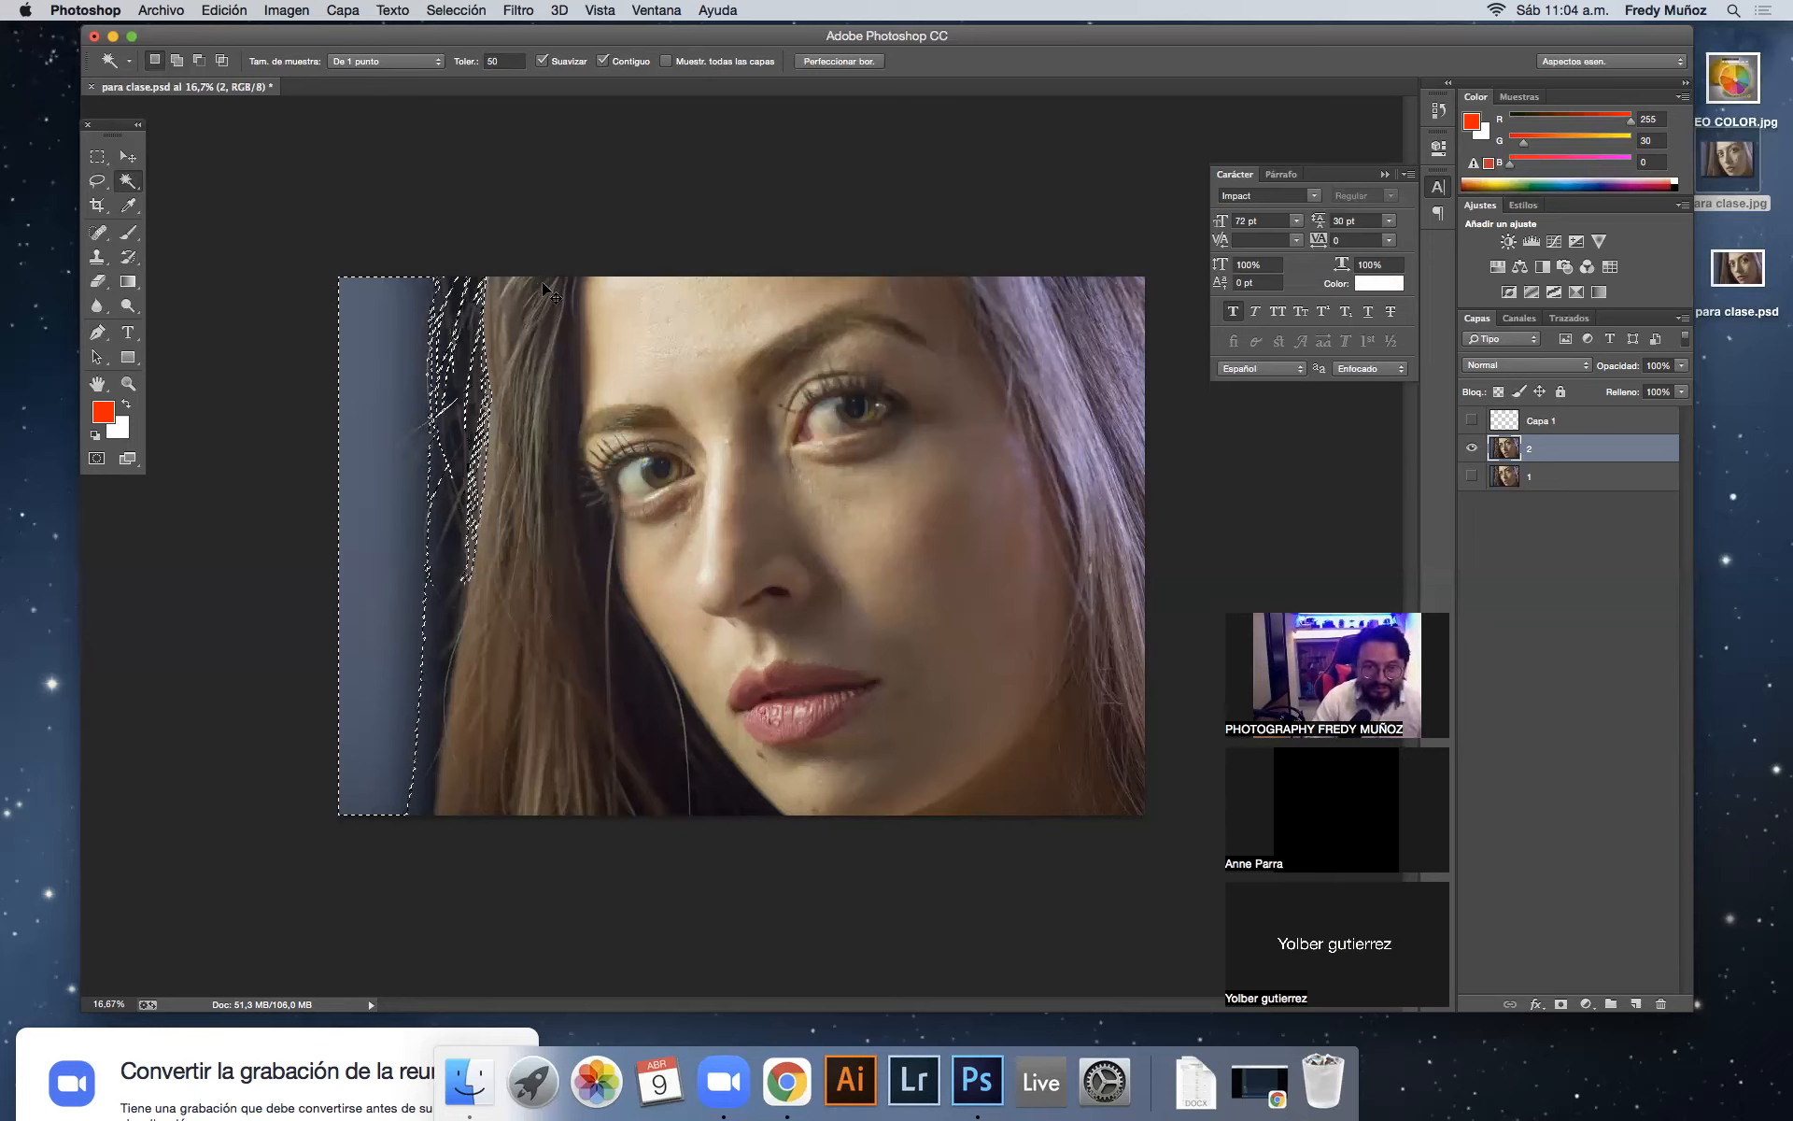
pyautogui.press('super+d')
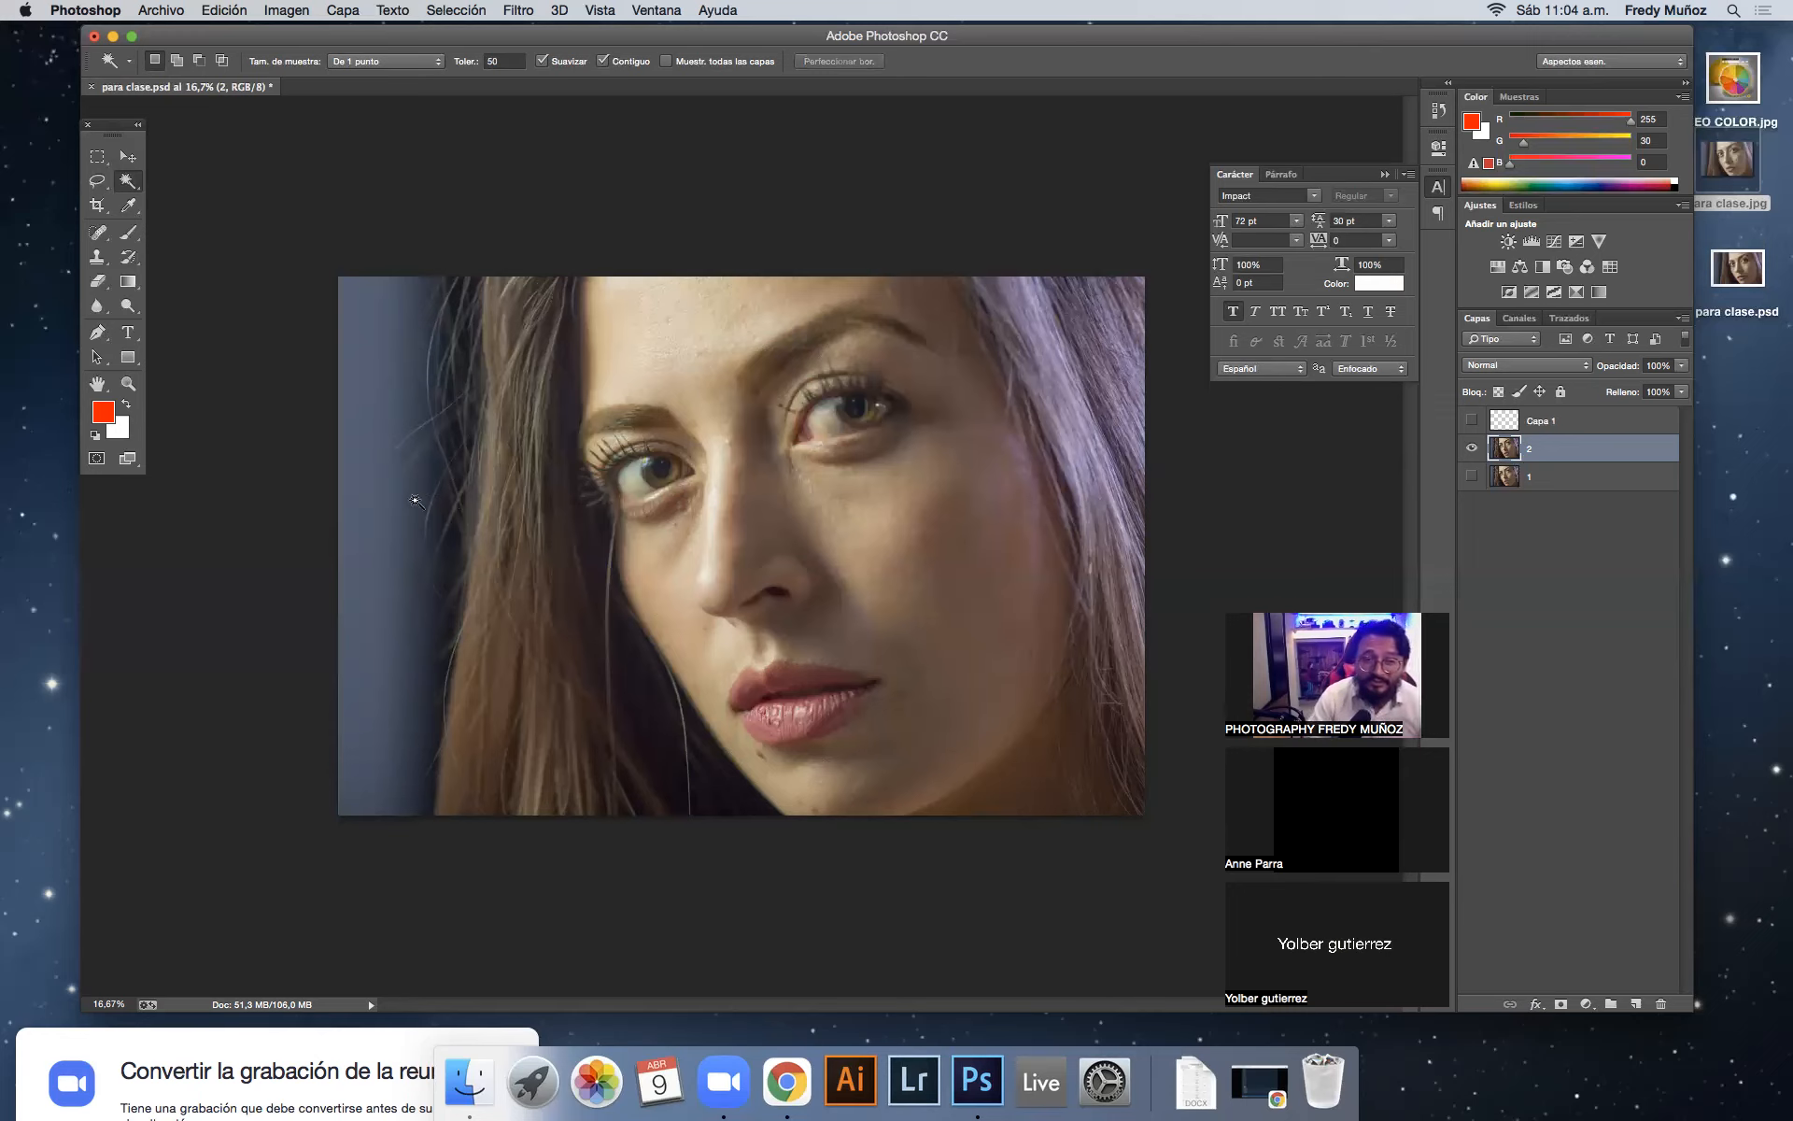
# Step: Sample the backdrop's darker edge, and reselect the blue backdrop with the Magic Wand tolerance set to 20
pyautogui.click(421, 512)
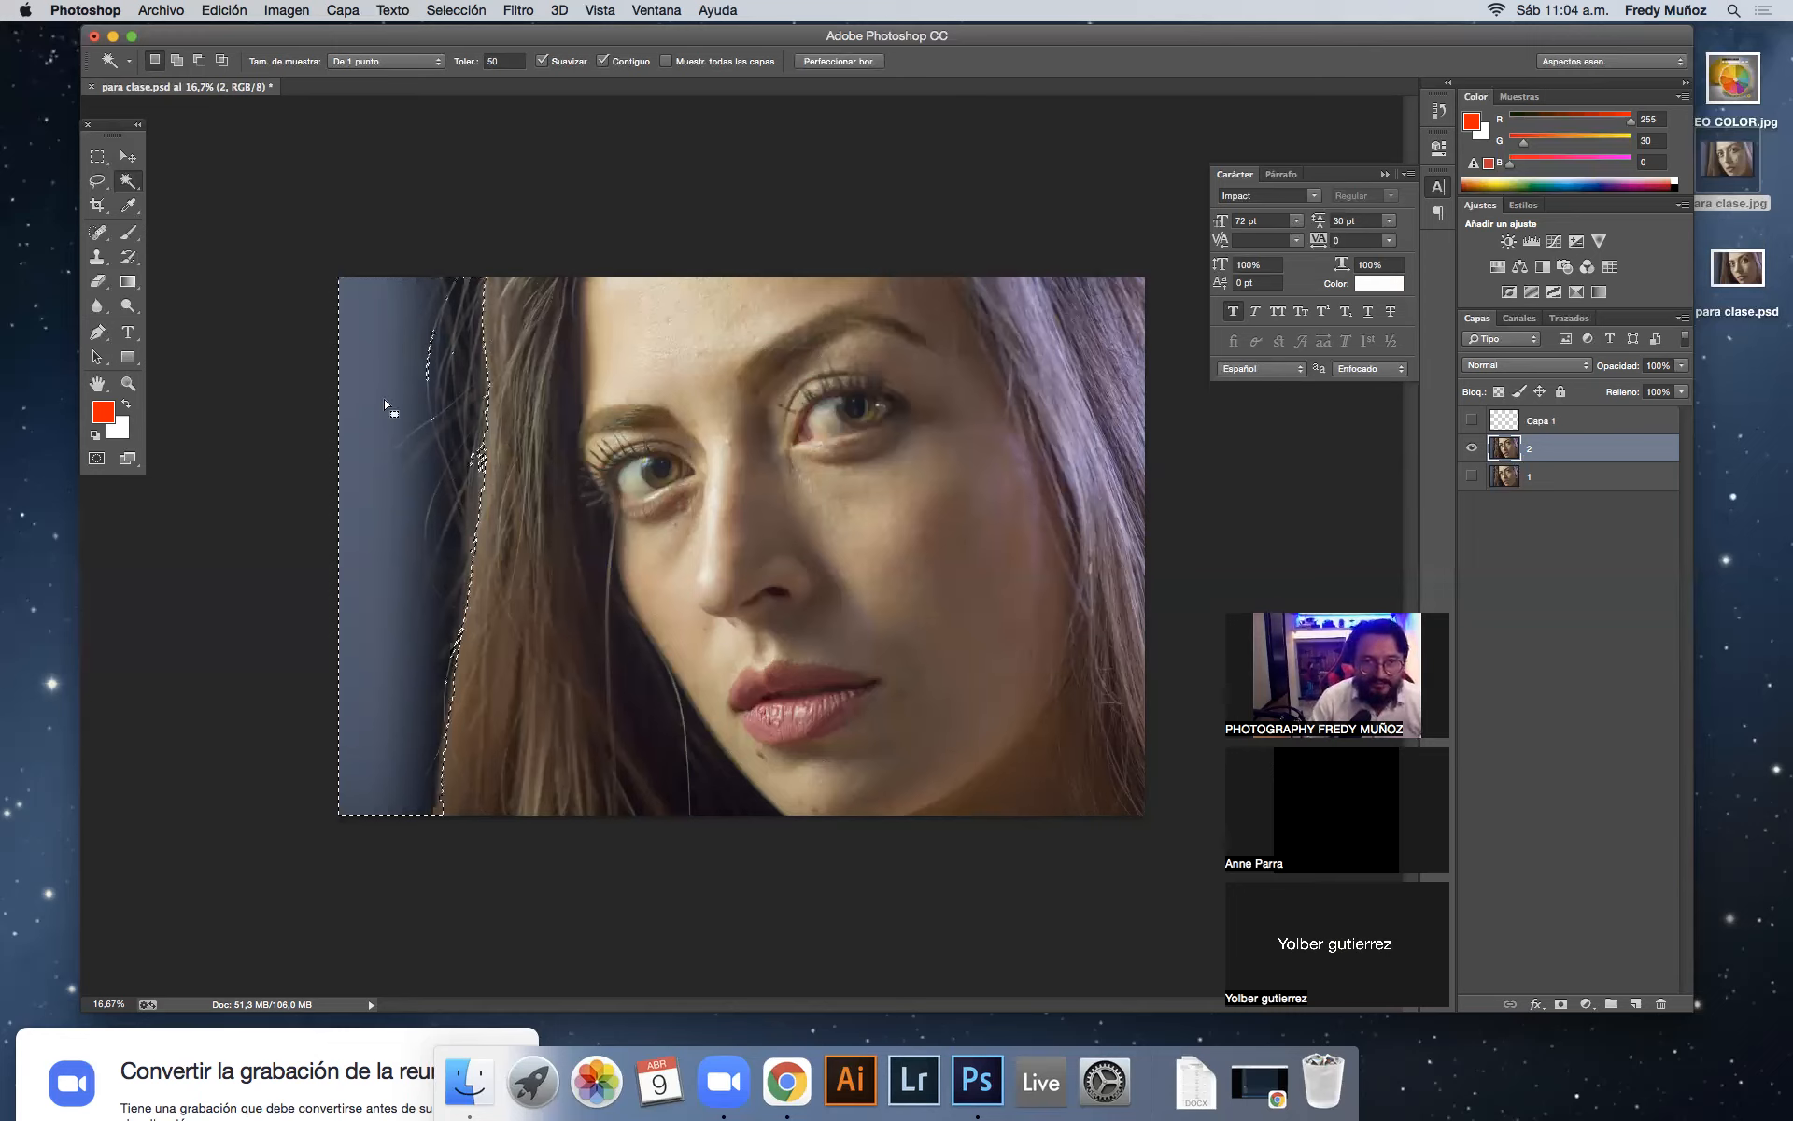
pyautogui.press('Return')
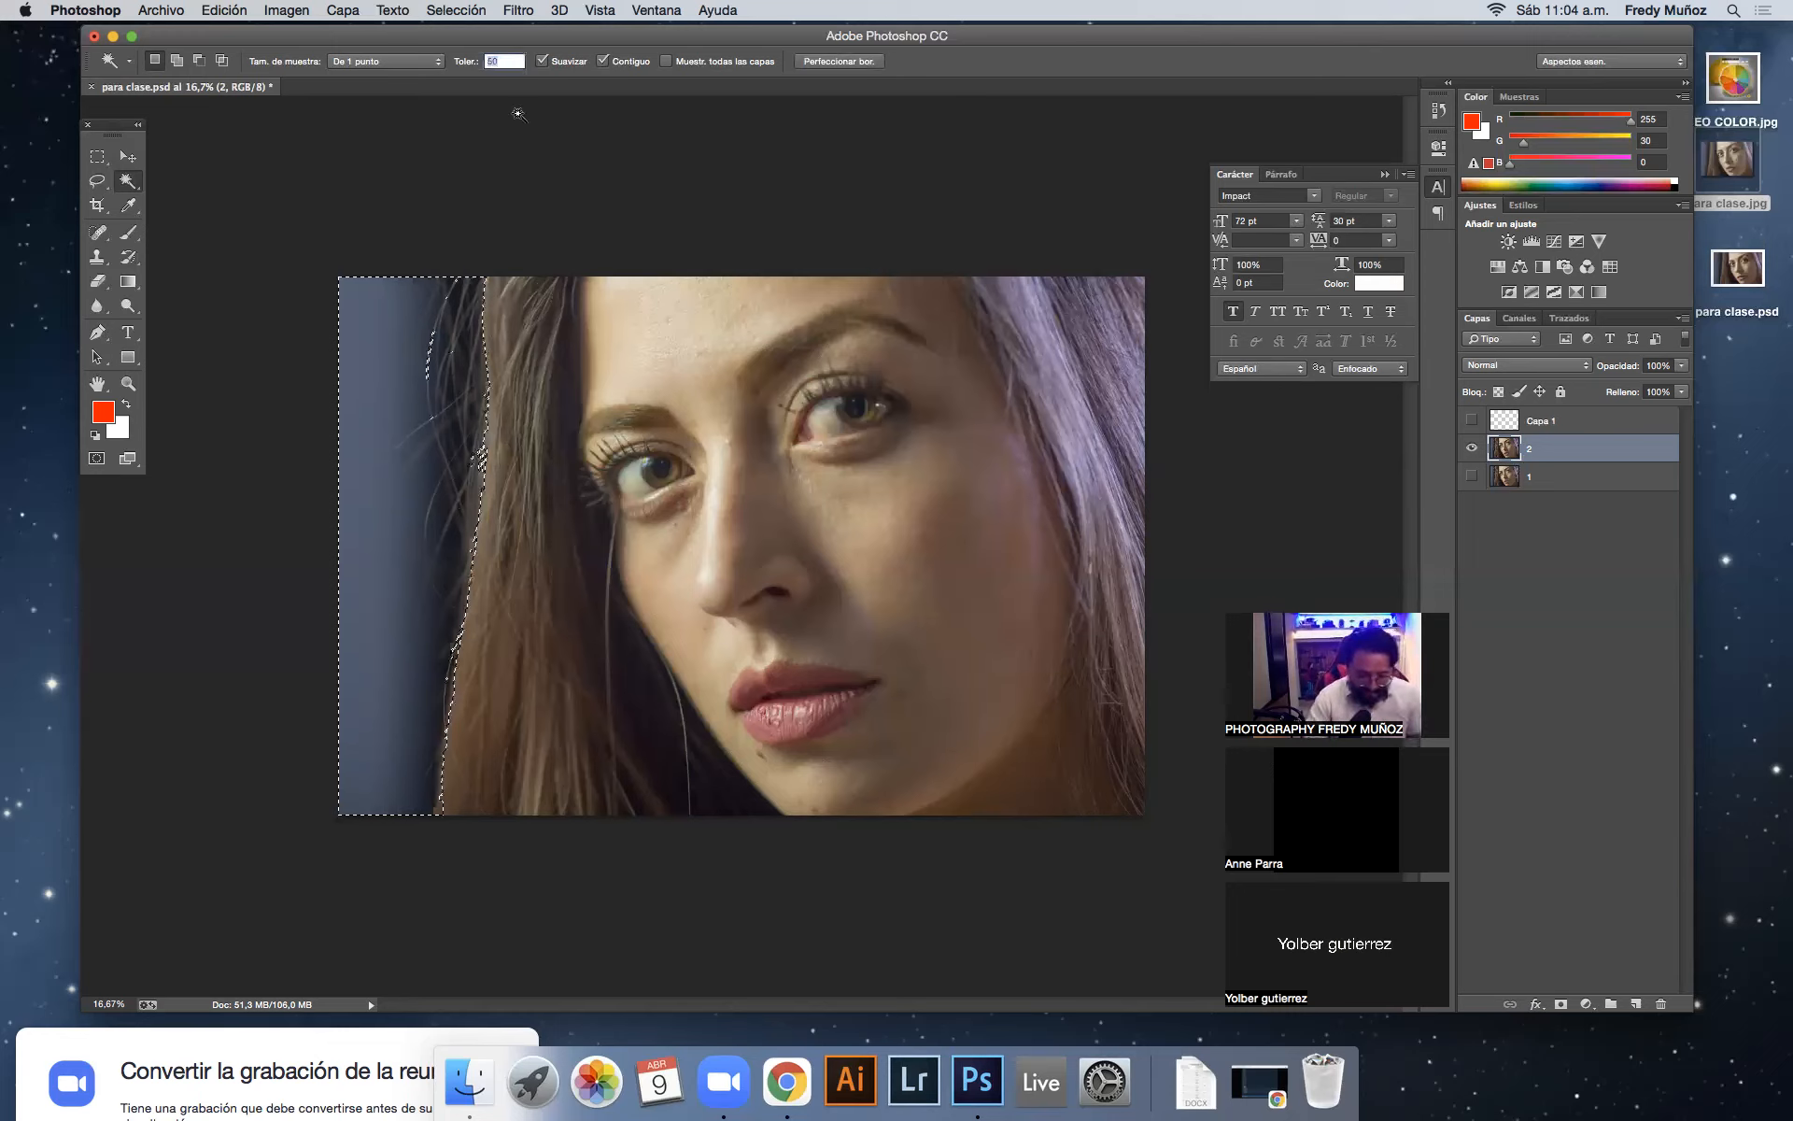
pyautogui.write('20')
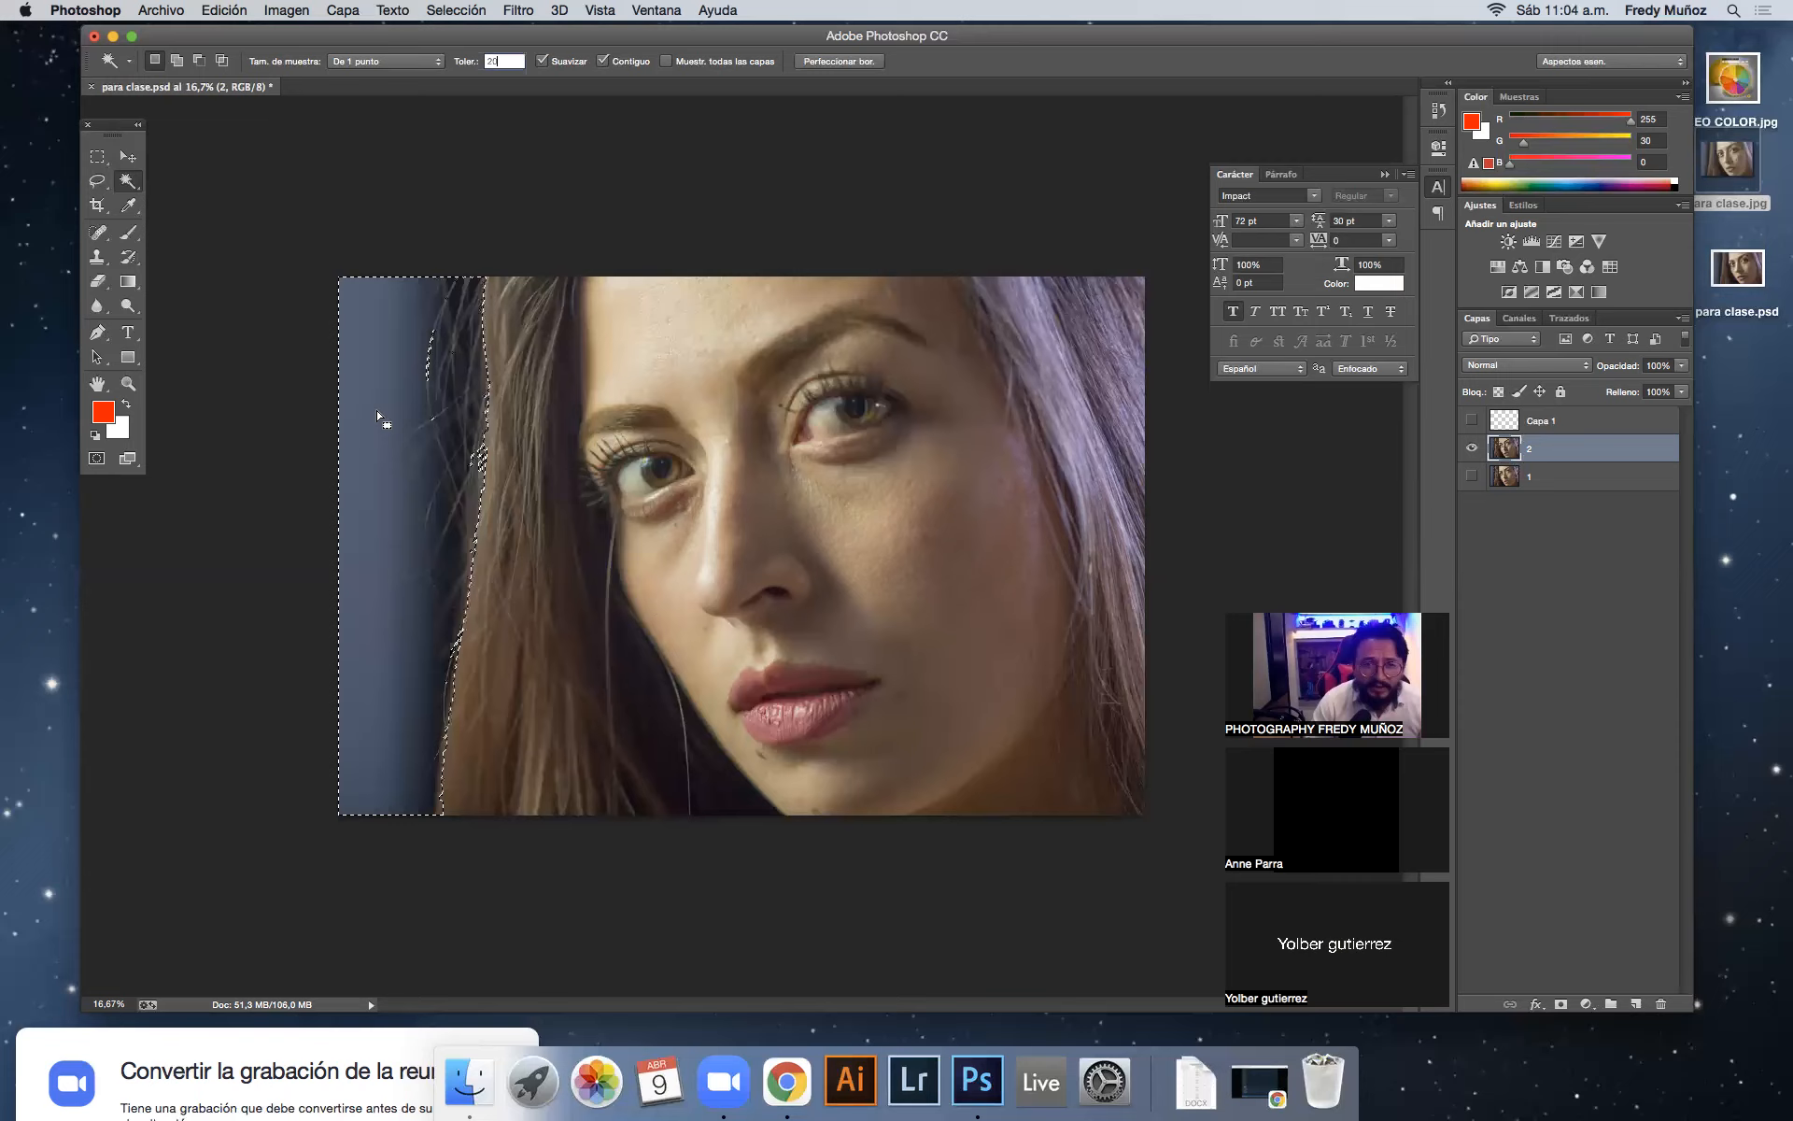
pyautogui.click(382, 371)
pyautogui.click(382, 377)
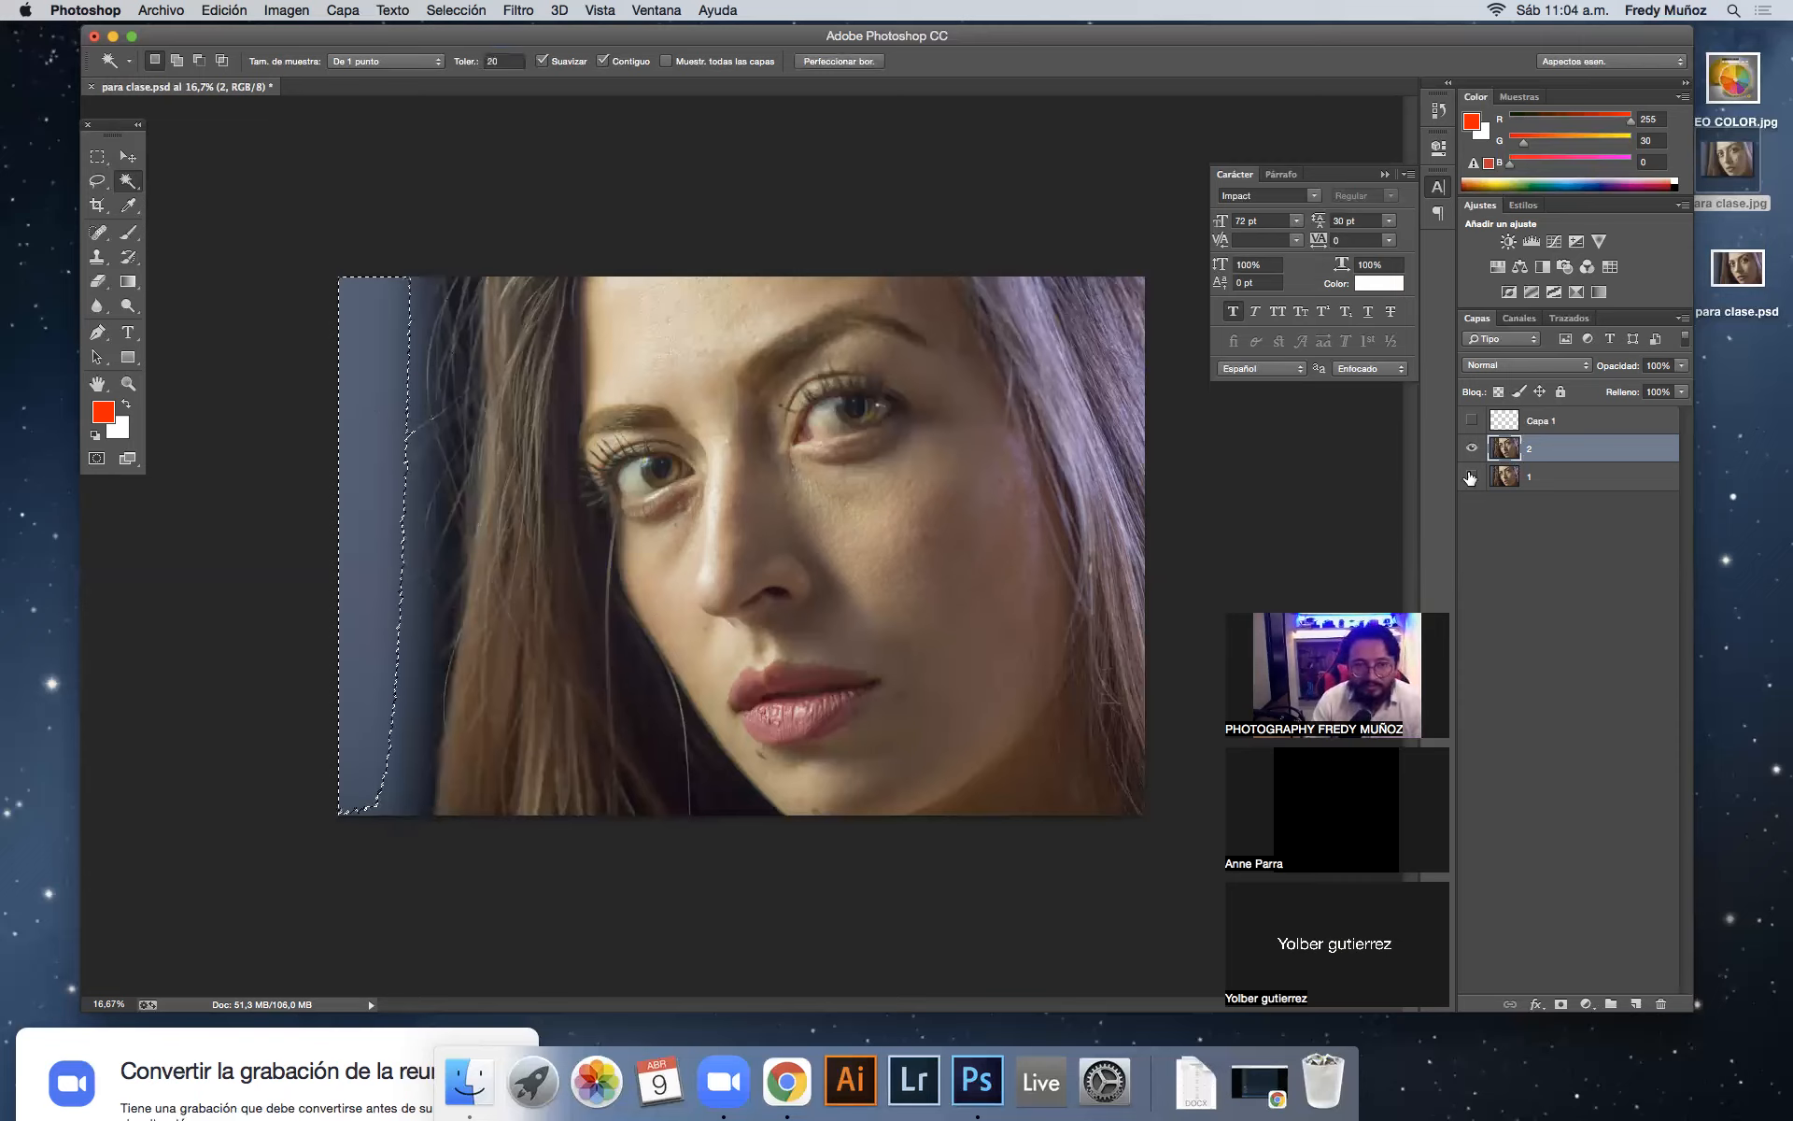
# Step: Delete the selected backdrop from layer 2 and remove the remaining dark blue strips along the hair with successive Magic Wand selections
pyautogui.press('Delete')
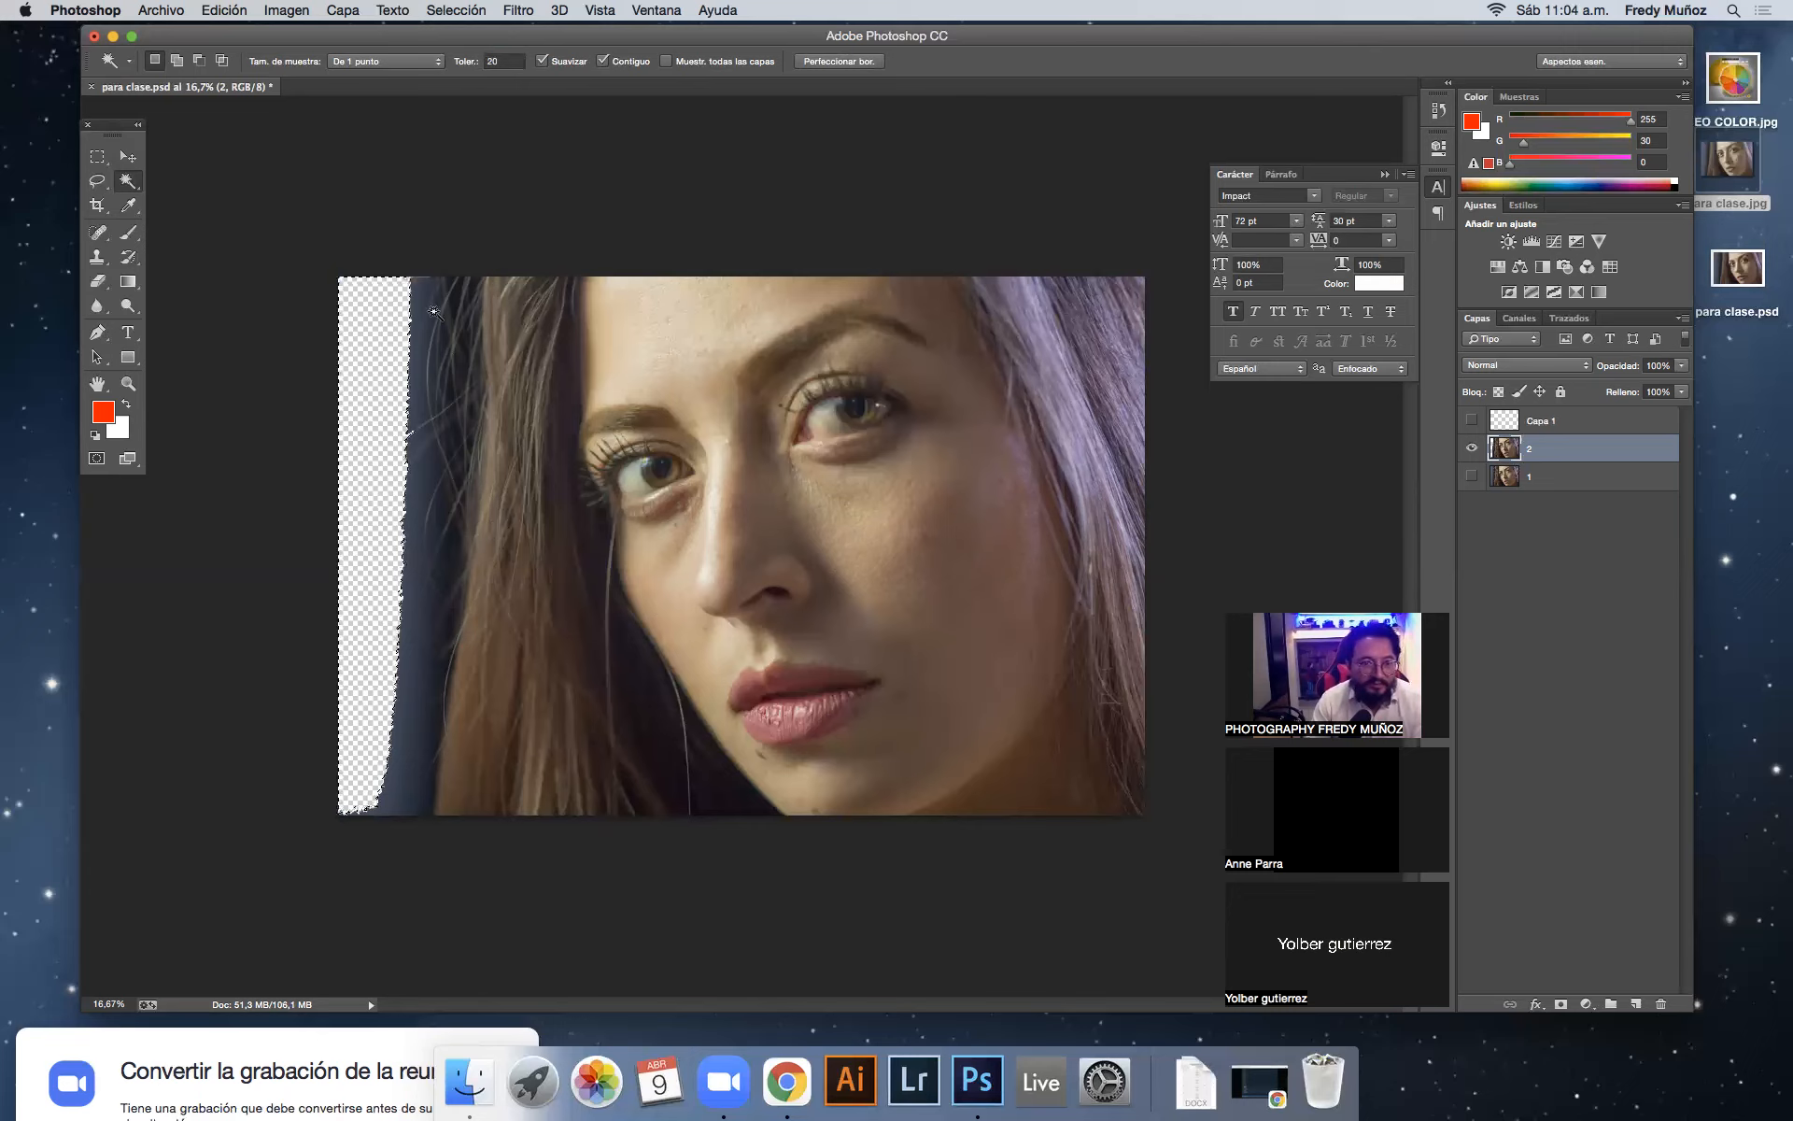
pyautogui.click(425, 500)
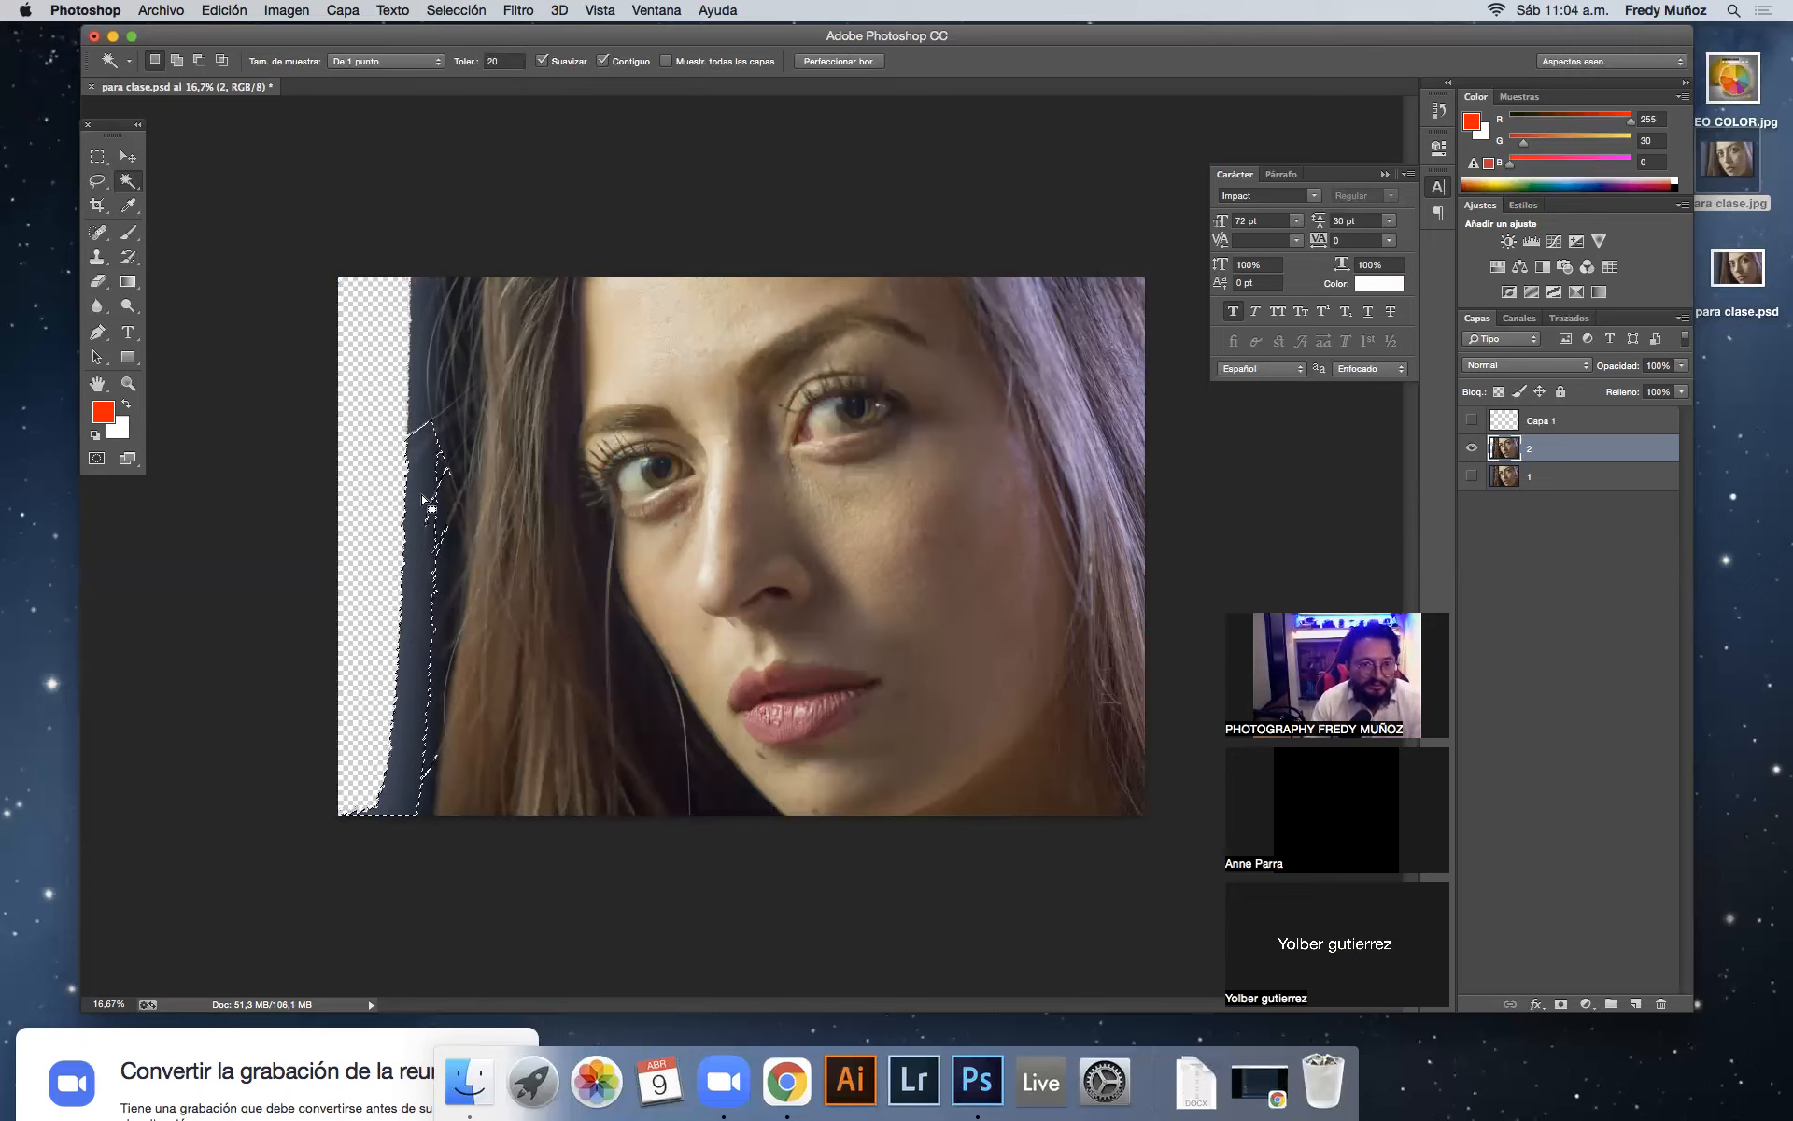
pyautogui.press('Delete')
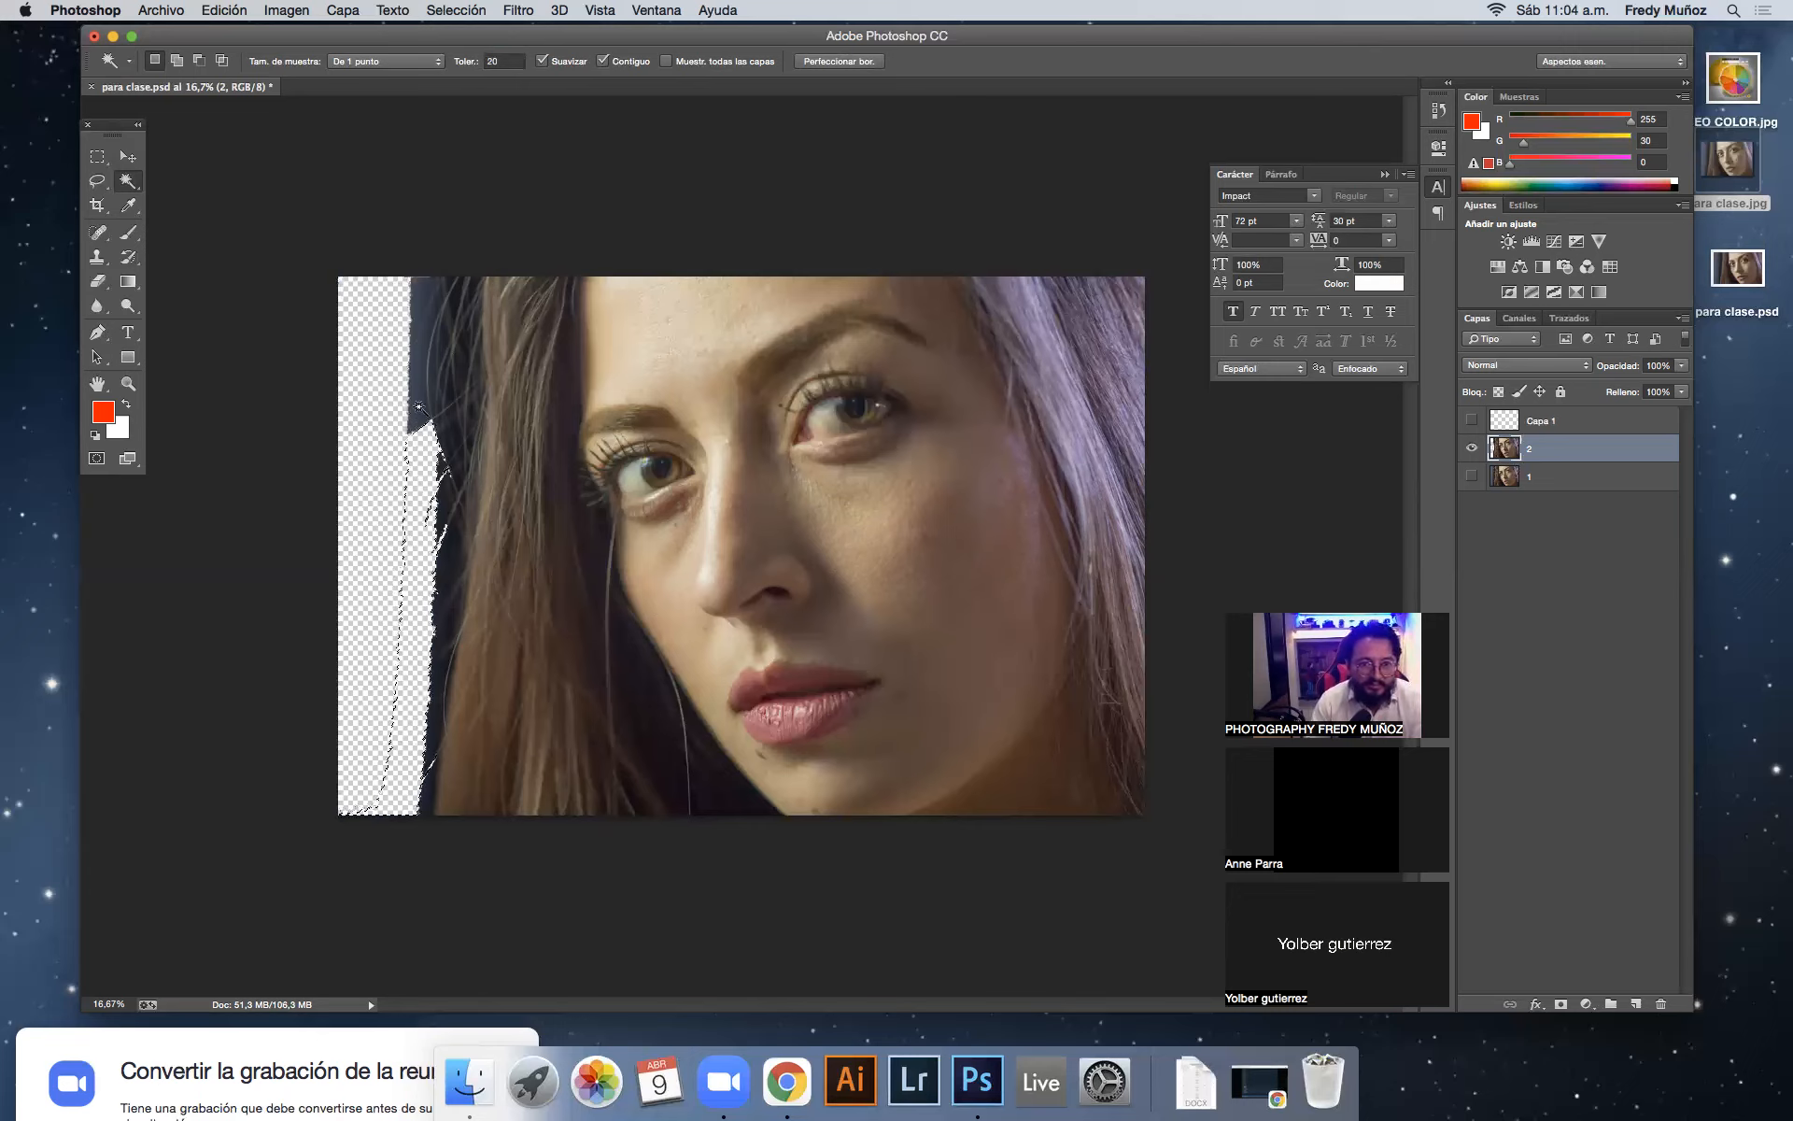
pyautogui.click(420, 411)
pyautogui.press('Delete')
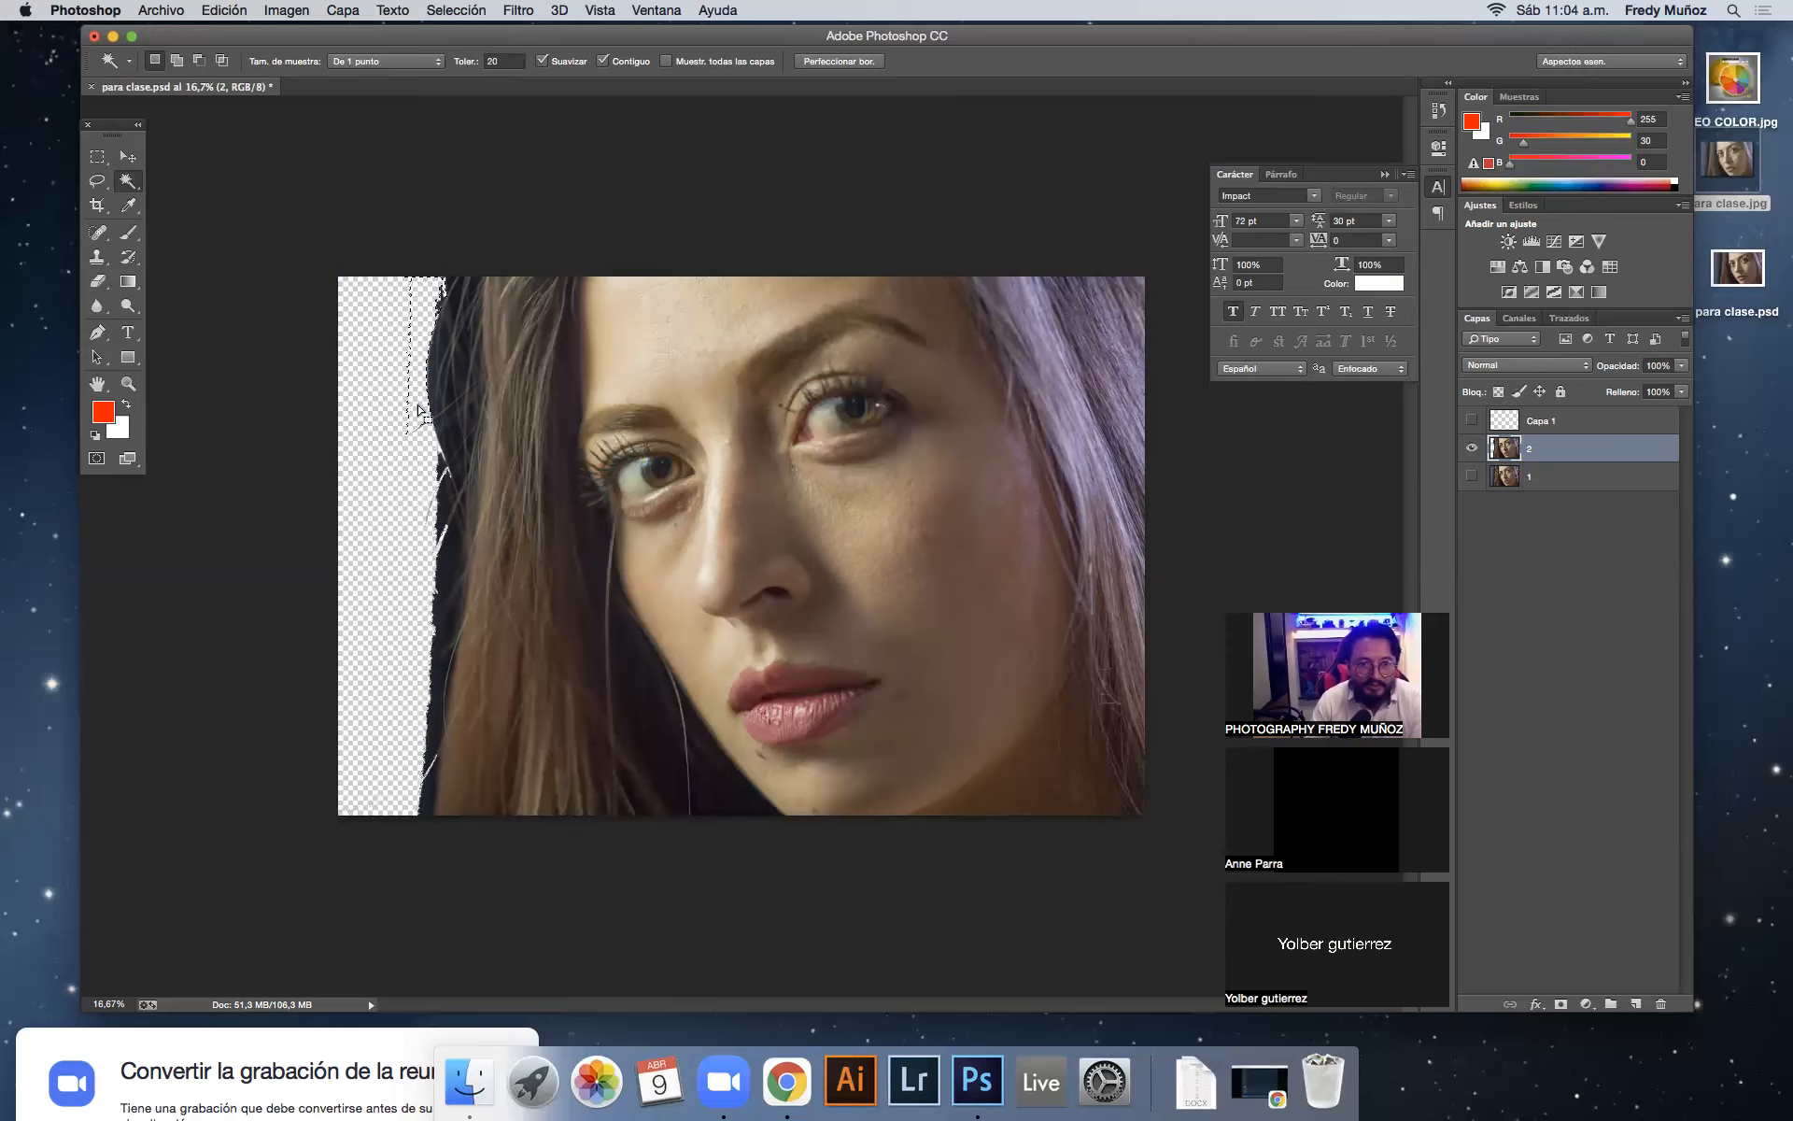
pyautogui.click(432, 745)
pyautogui.press('Delete')
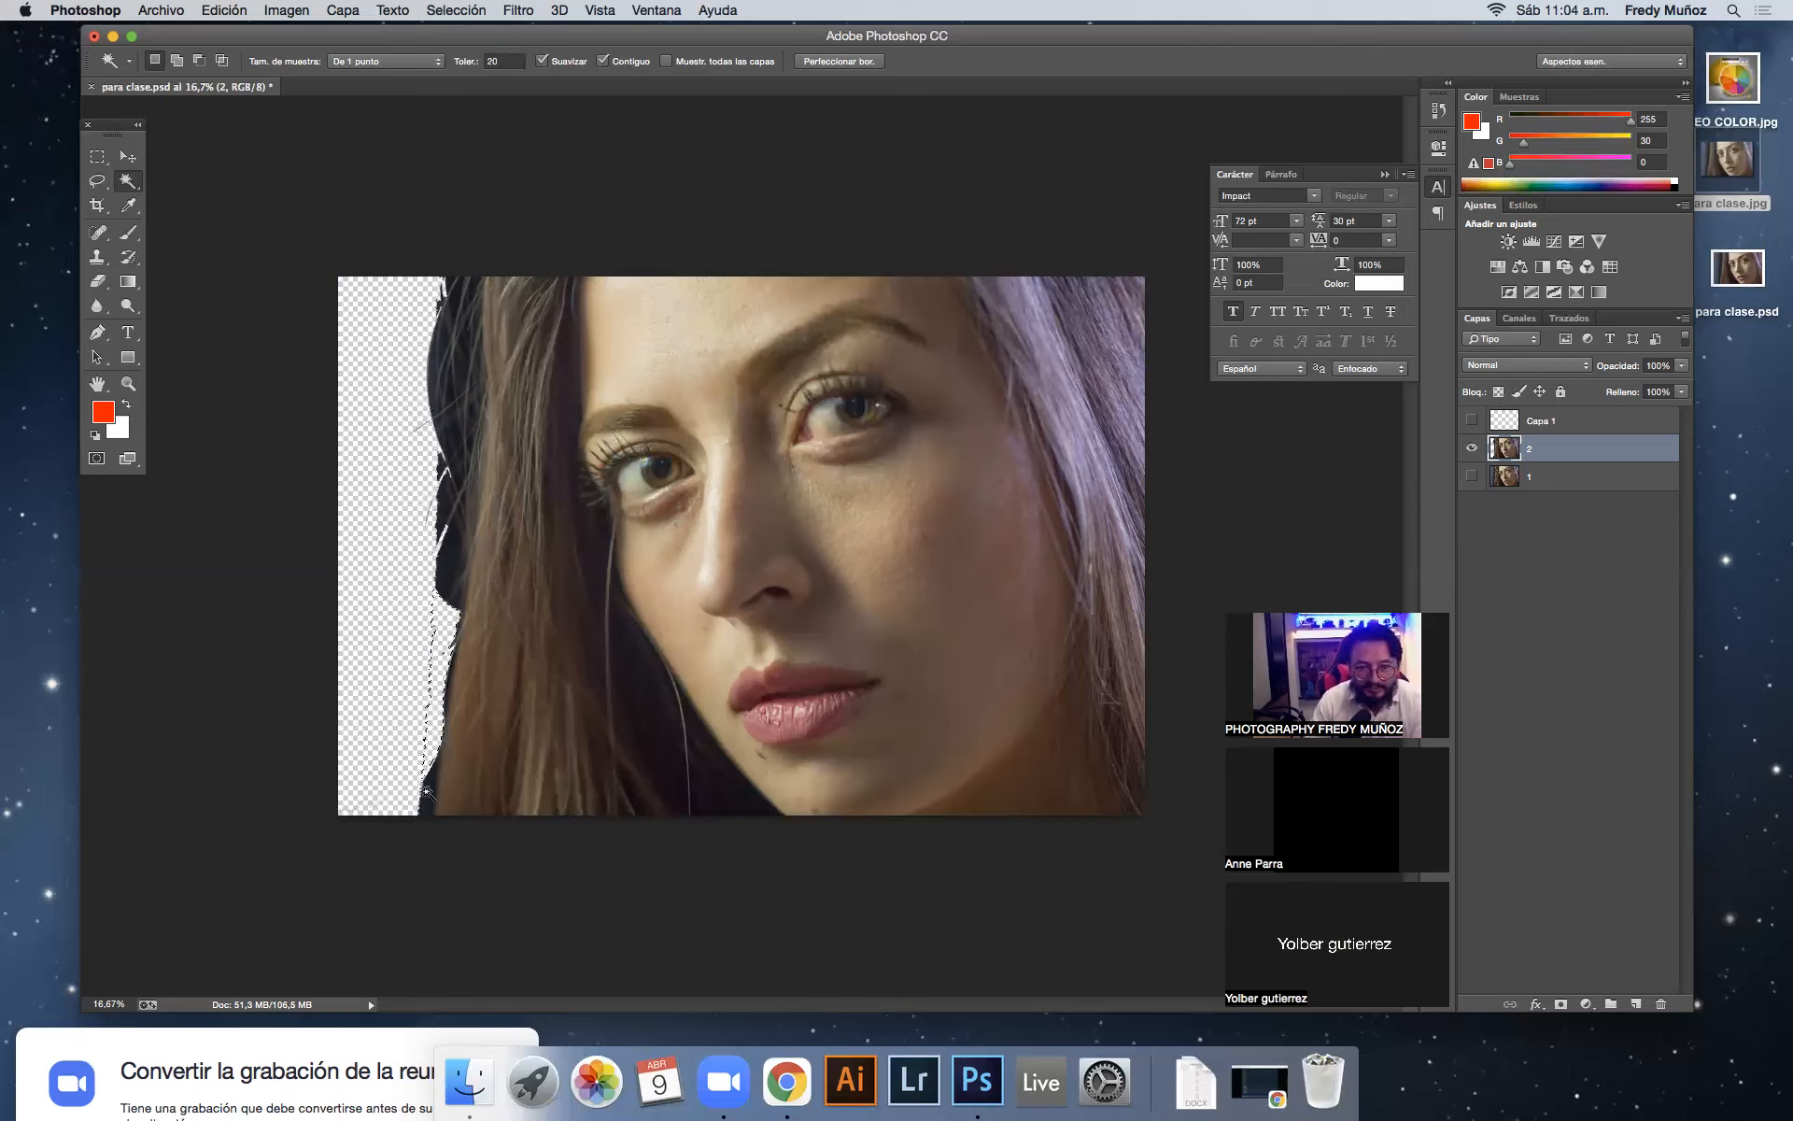
pyautogui.click(426, 793)
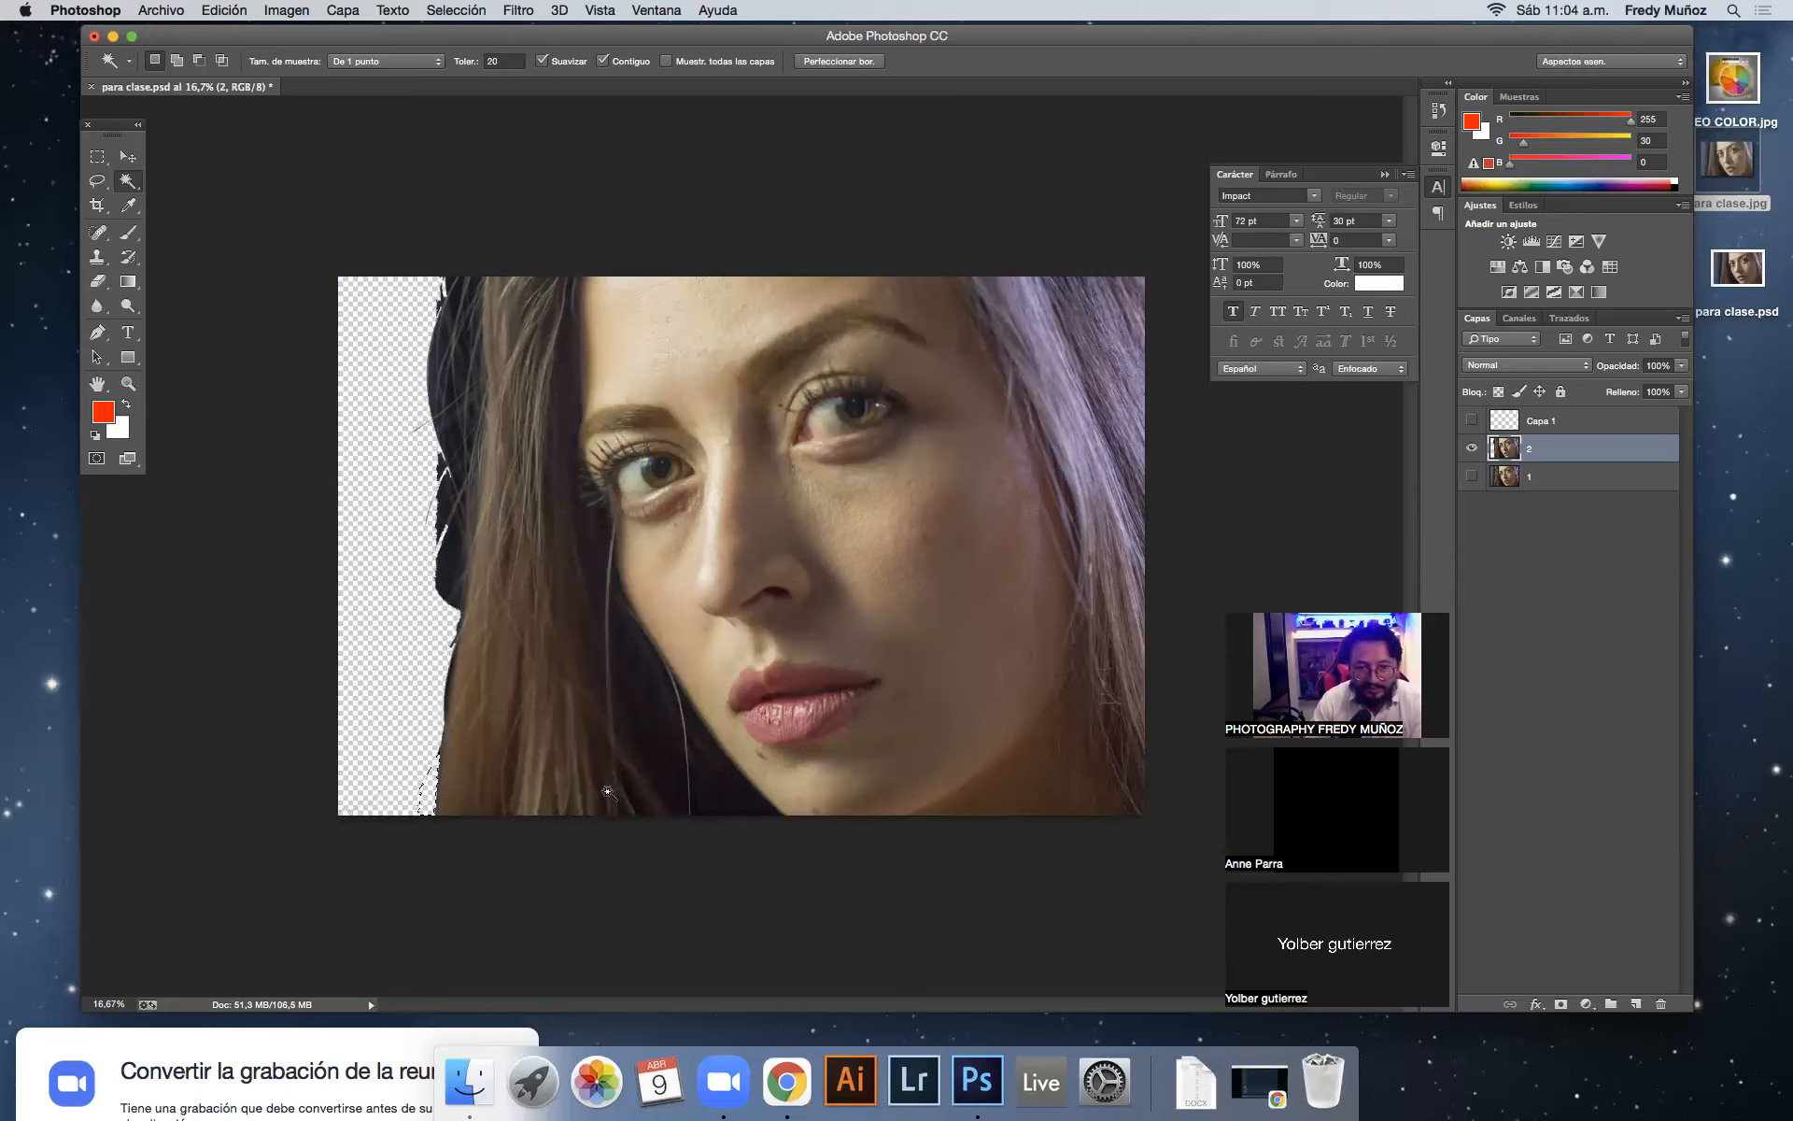
pyautogui.press('Delete')
# Step: Select and delete the black shadow areas between the hair and cheek, including the dark hair beside the eye
pyautogui.click(661, 763)
pyautogui.press('Delete')
pyautogui.click(715, 758)
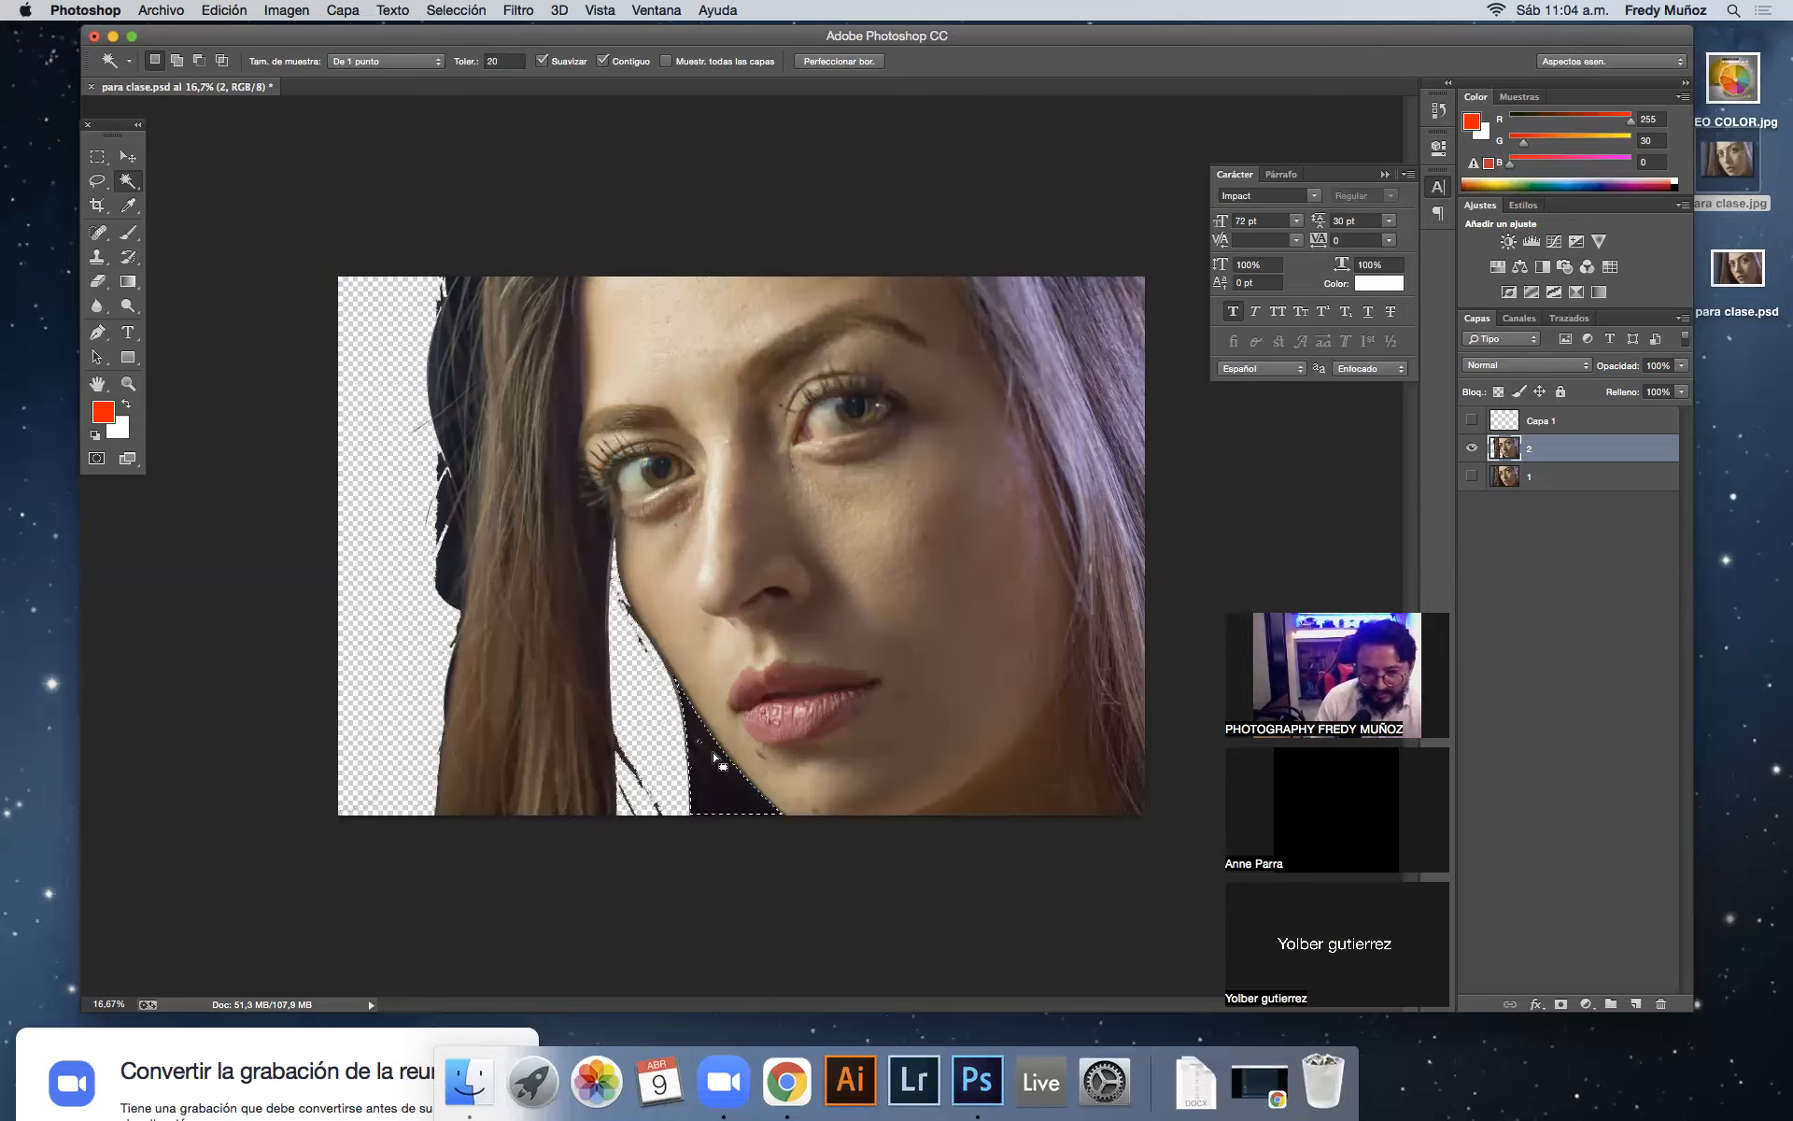
pyautogui.press('Delete')
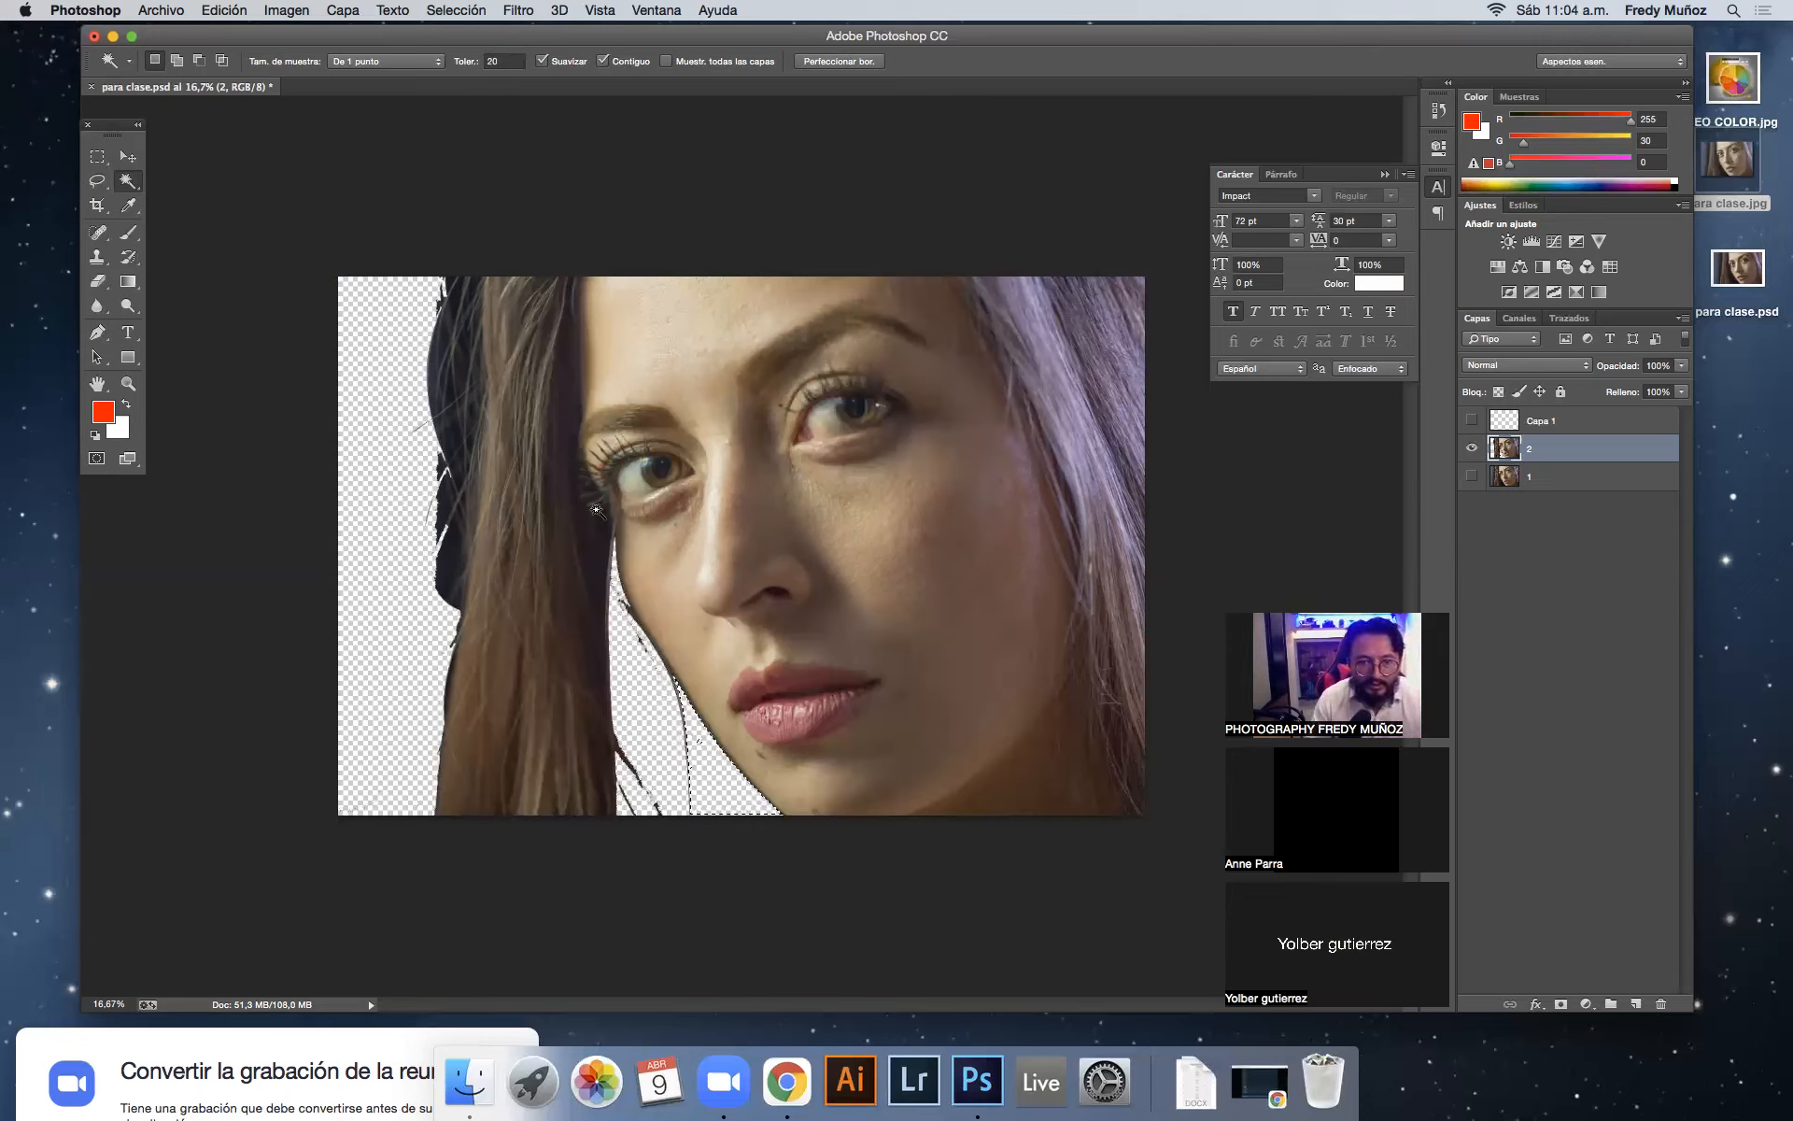
pyautogui.click(603, 537)
pyautogui.press('Delete')
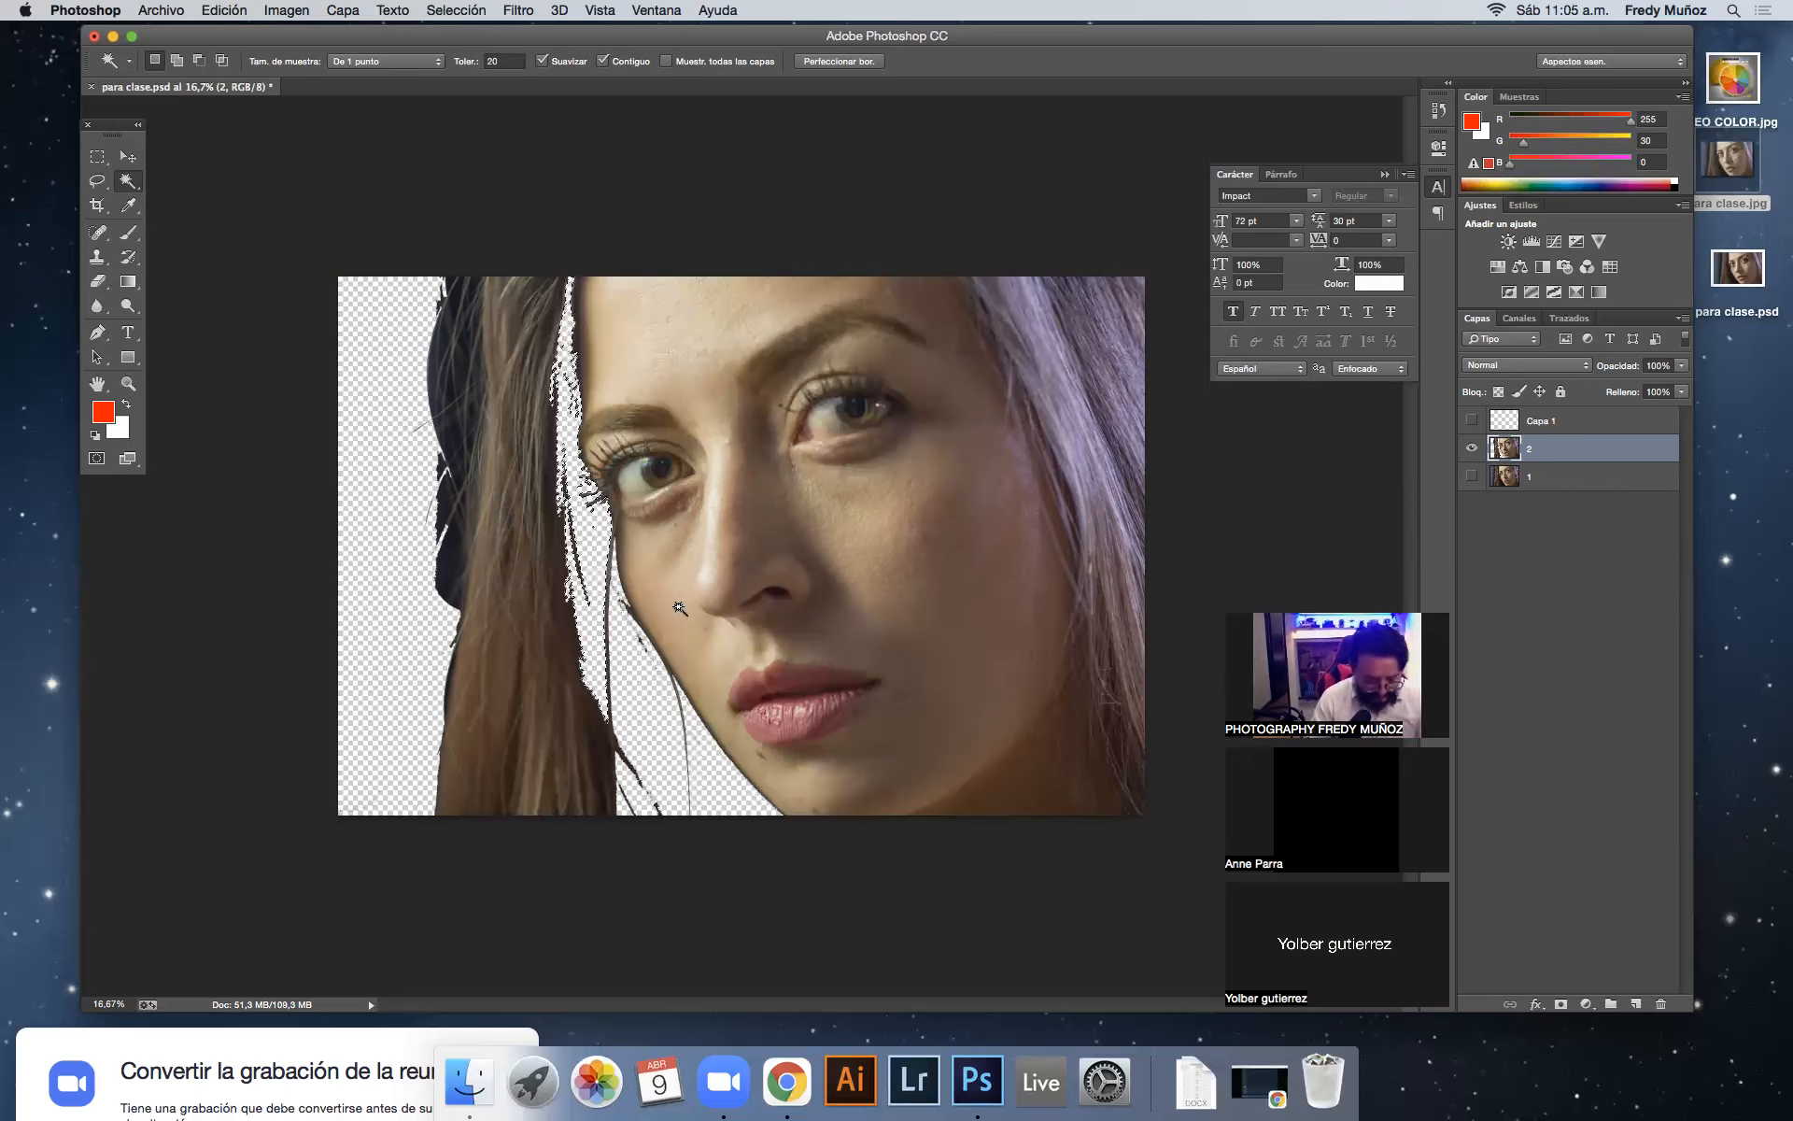
# Step: Undo the backdrop, shadow and hair deletions step by step, back to the selection of the intact blue backdrop
pyautogui.press('super+z')
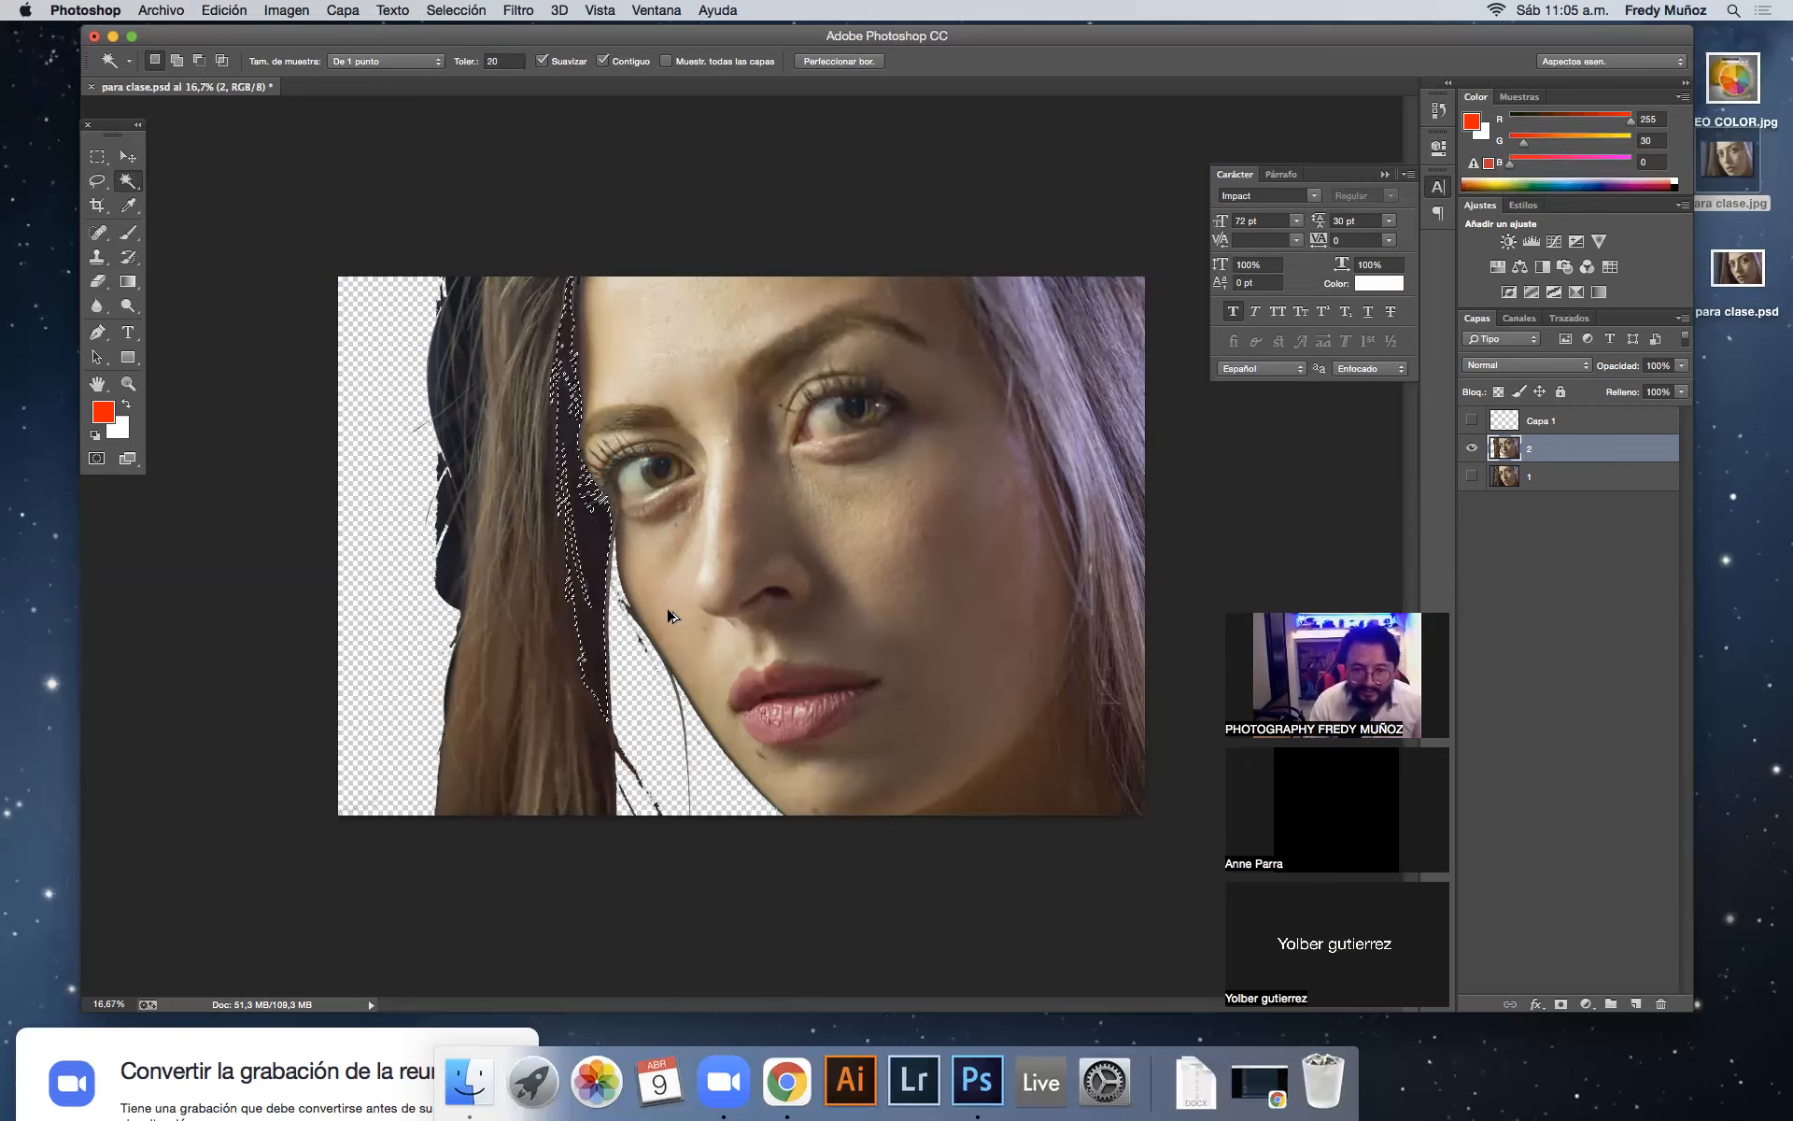
pyautogui.press('super+alt+z')
pyautogui.press('super+alt+z')
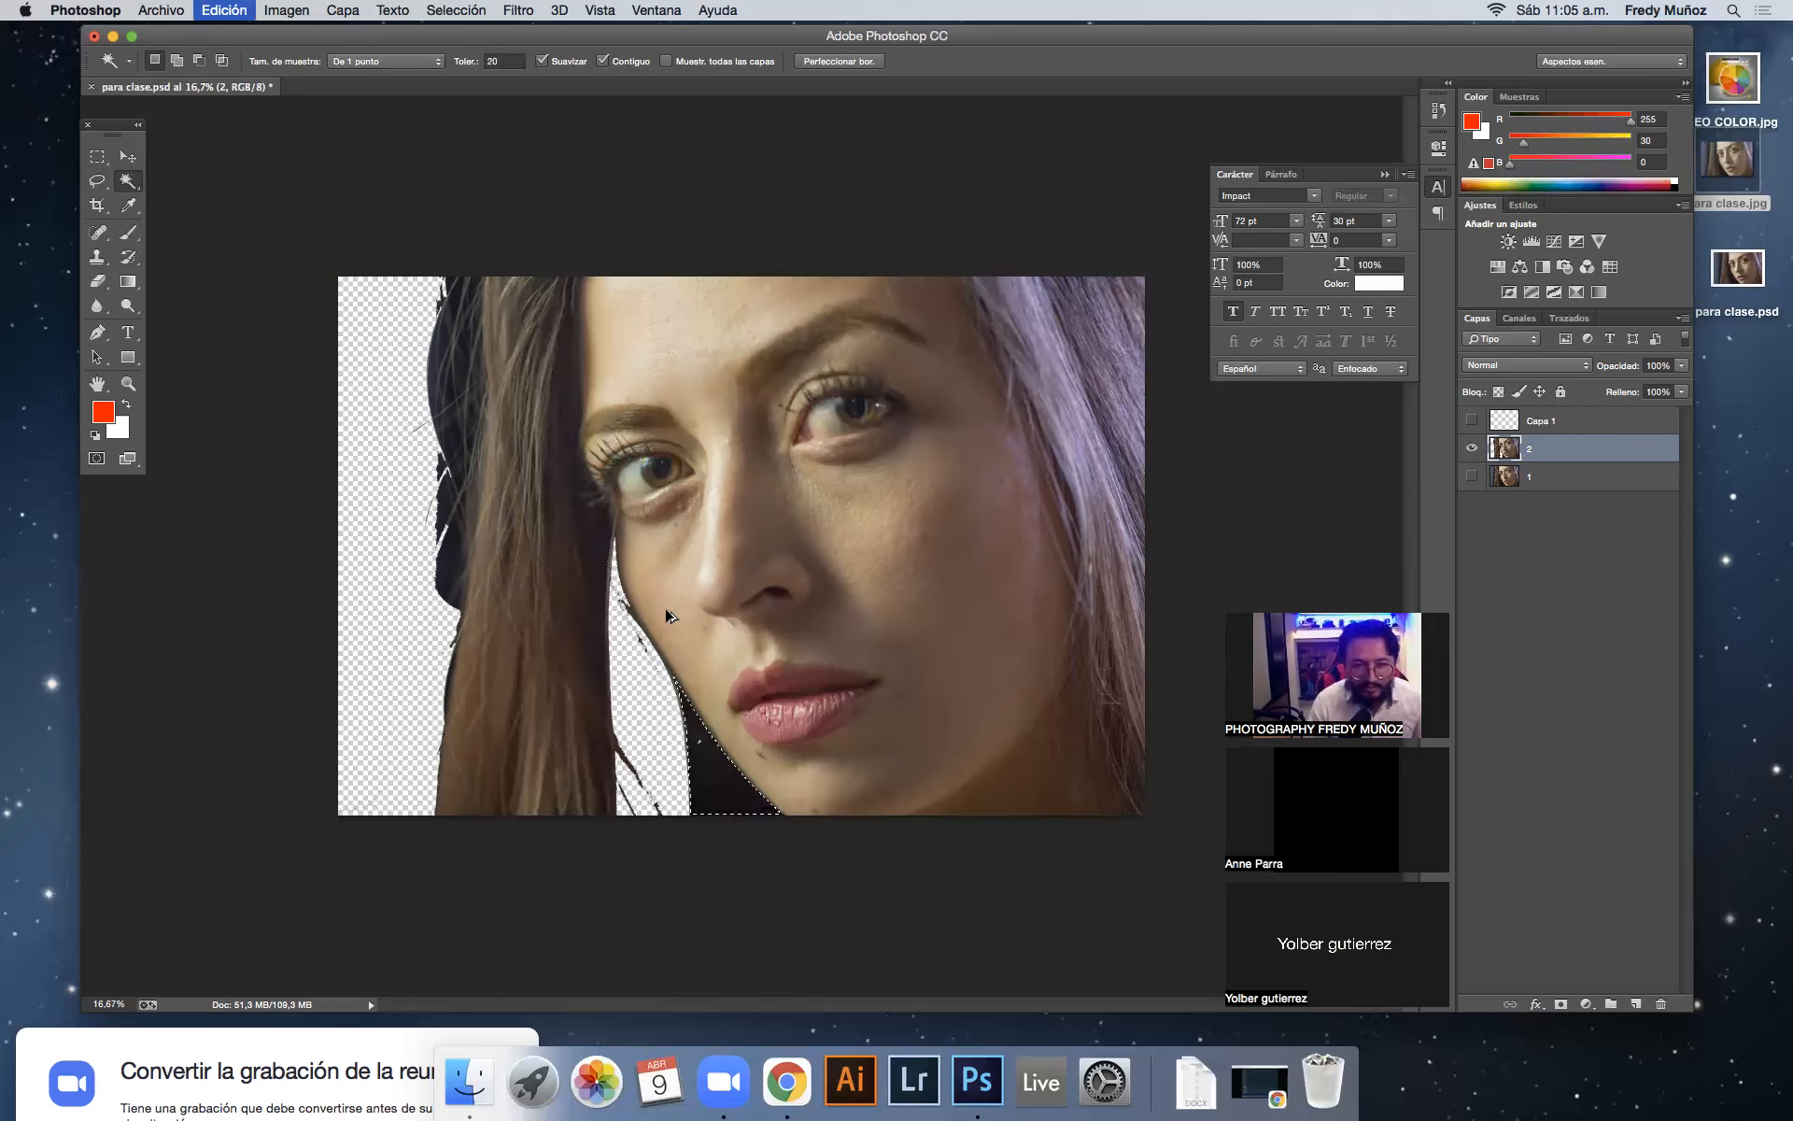
pyautogui.press('super+alt+z')
pyautogui.press('super+alt+z')
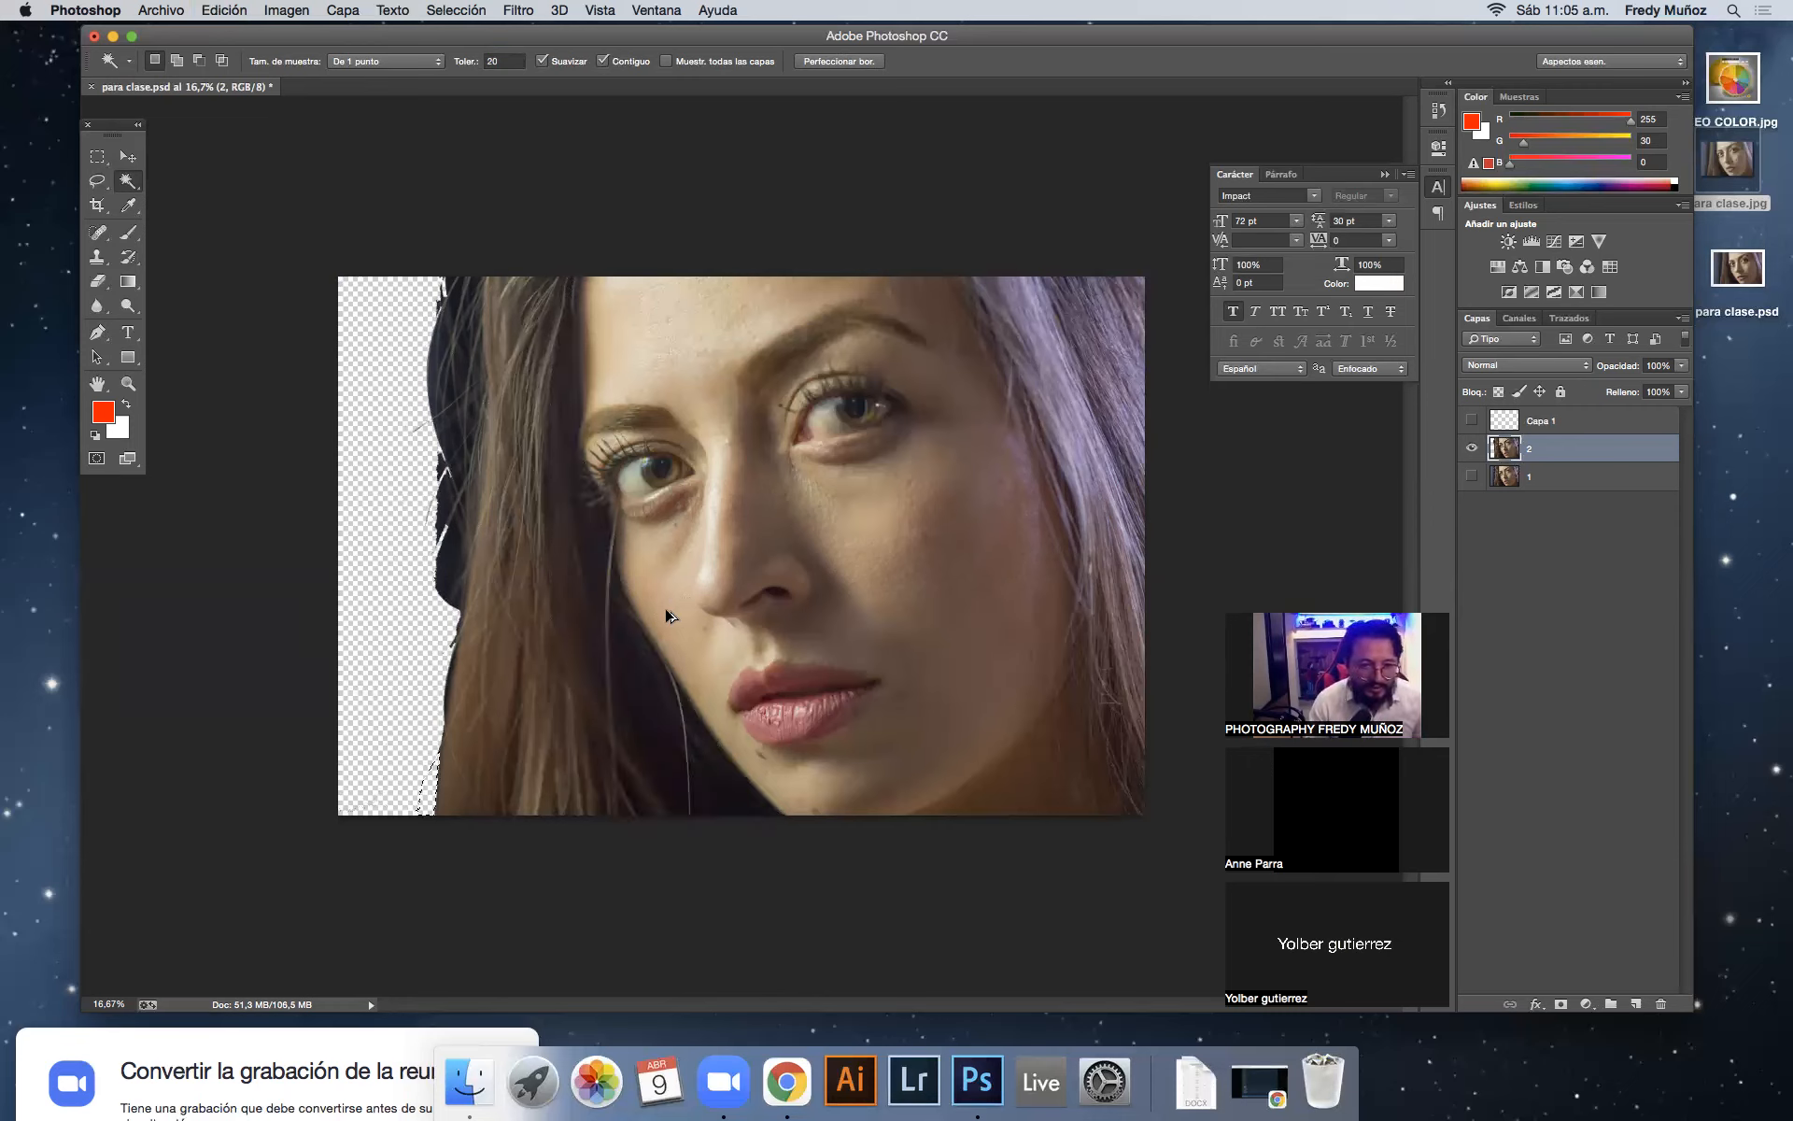
pyautogui.press('super+alt+z')
pyautogui.press('super+alt+z')
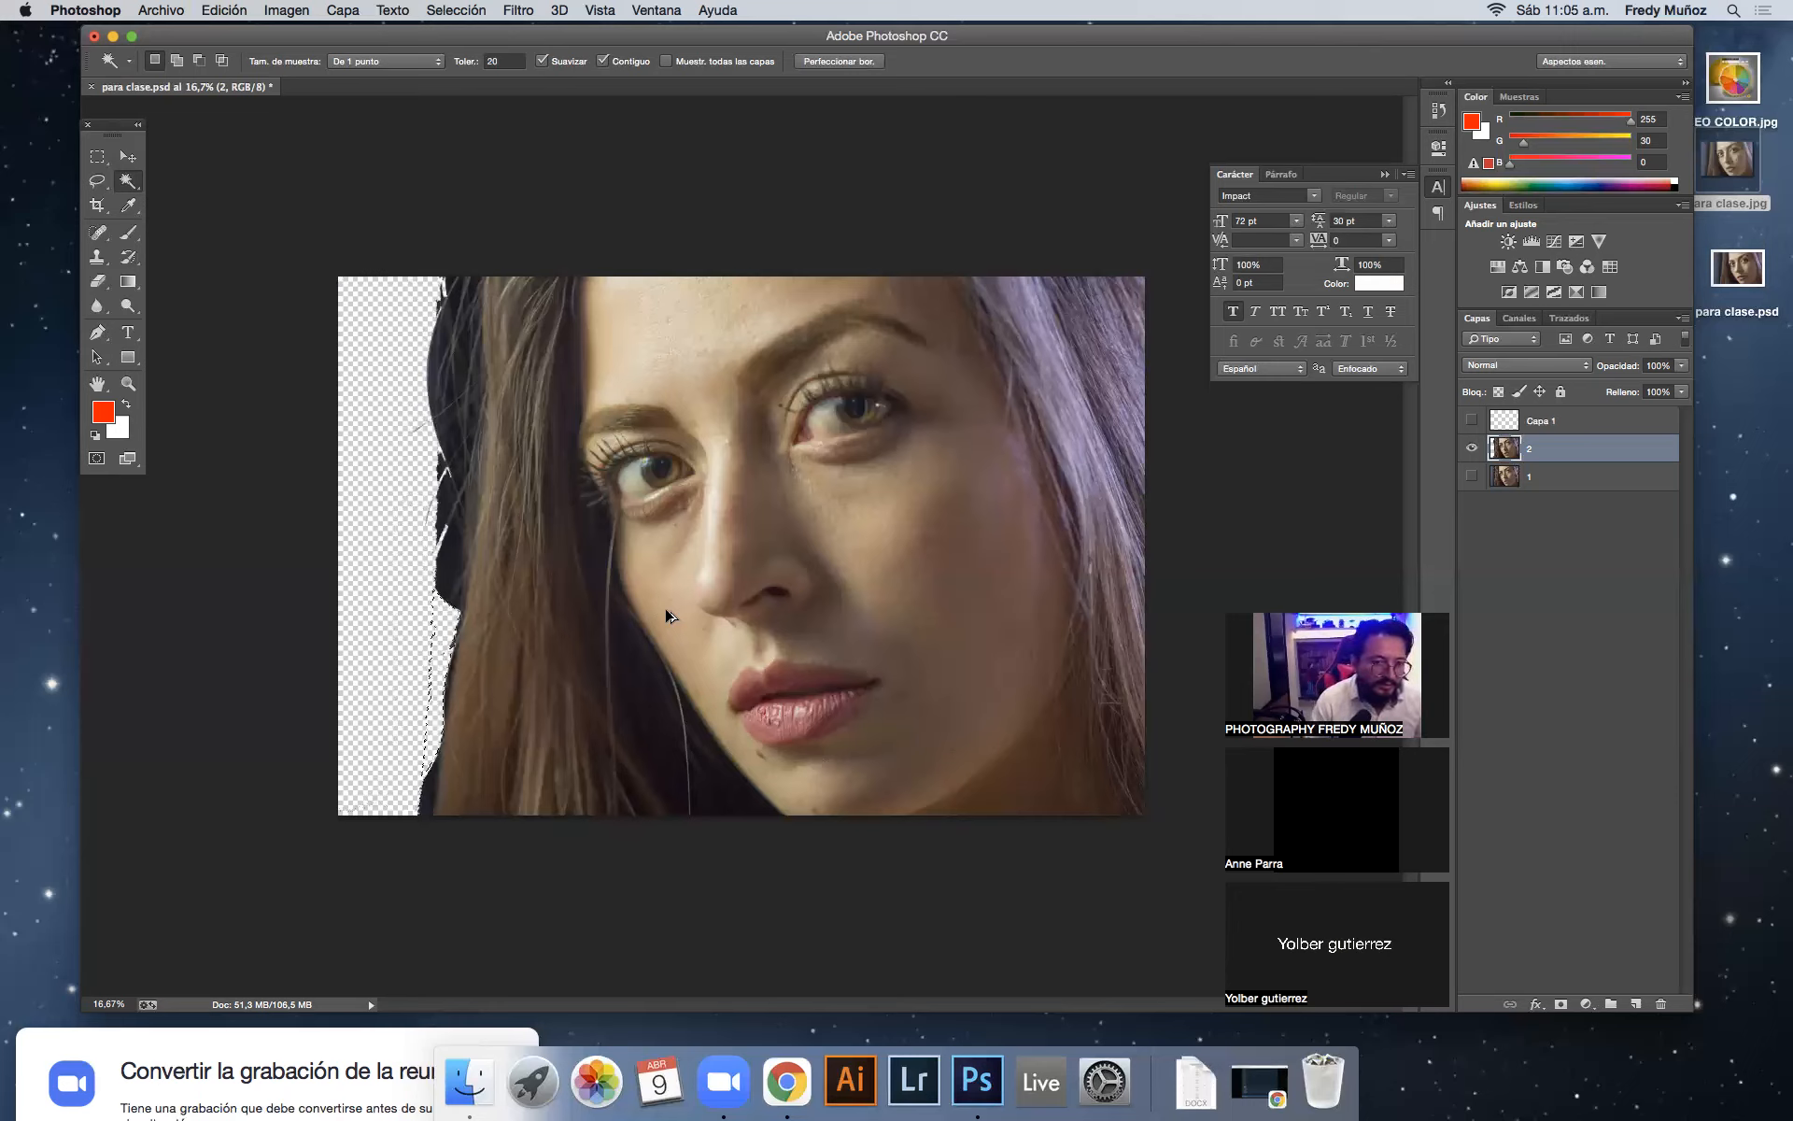
pyautogui.press('super+alt+z')
pyautogui.press('super+alt+z')
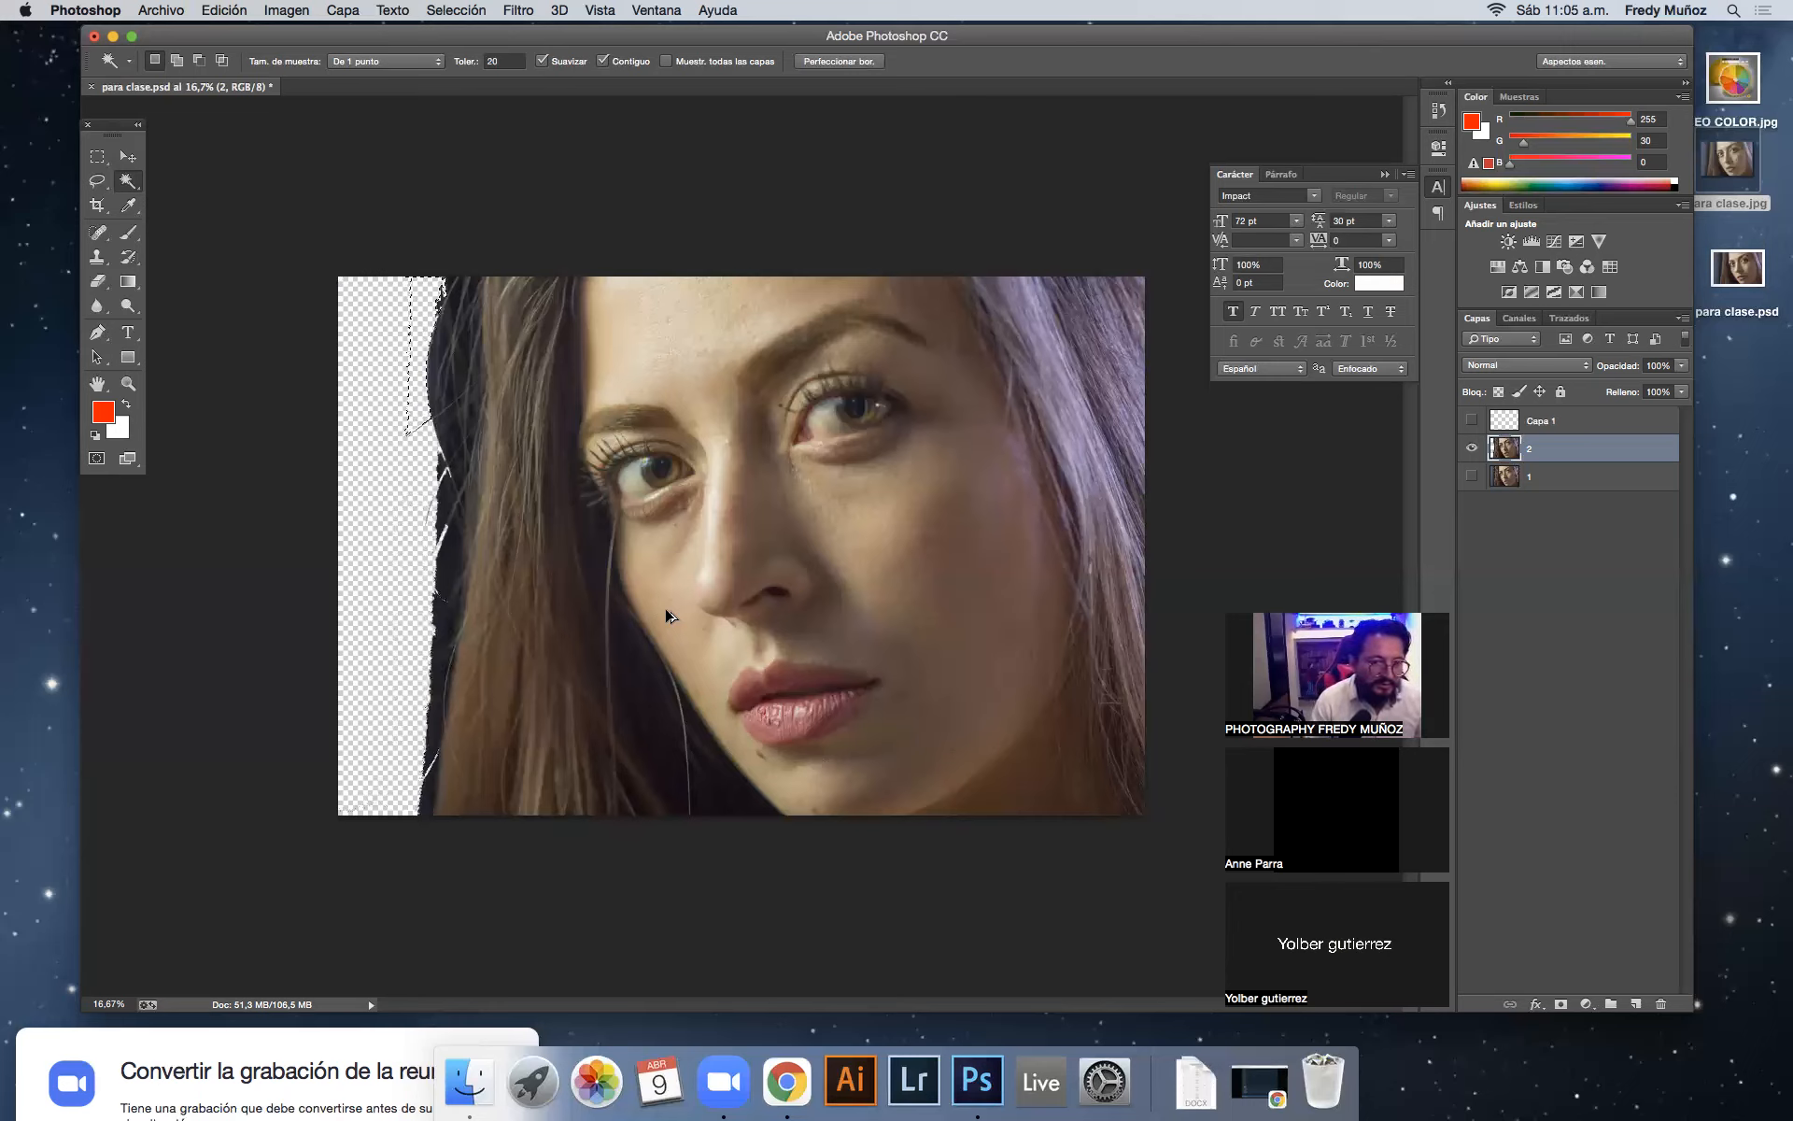
pyautogui.press('super+alt+z')
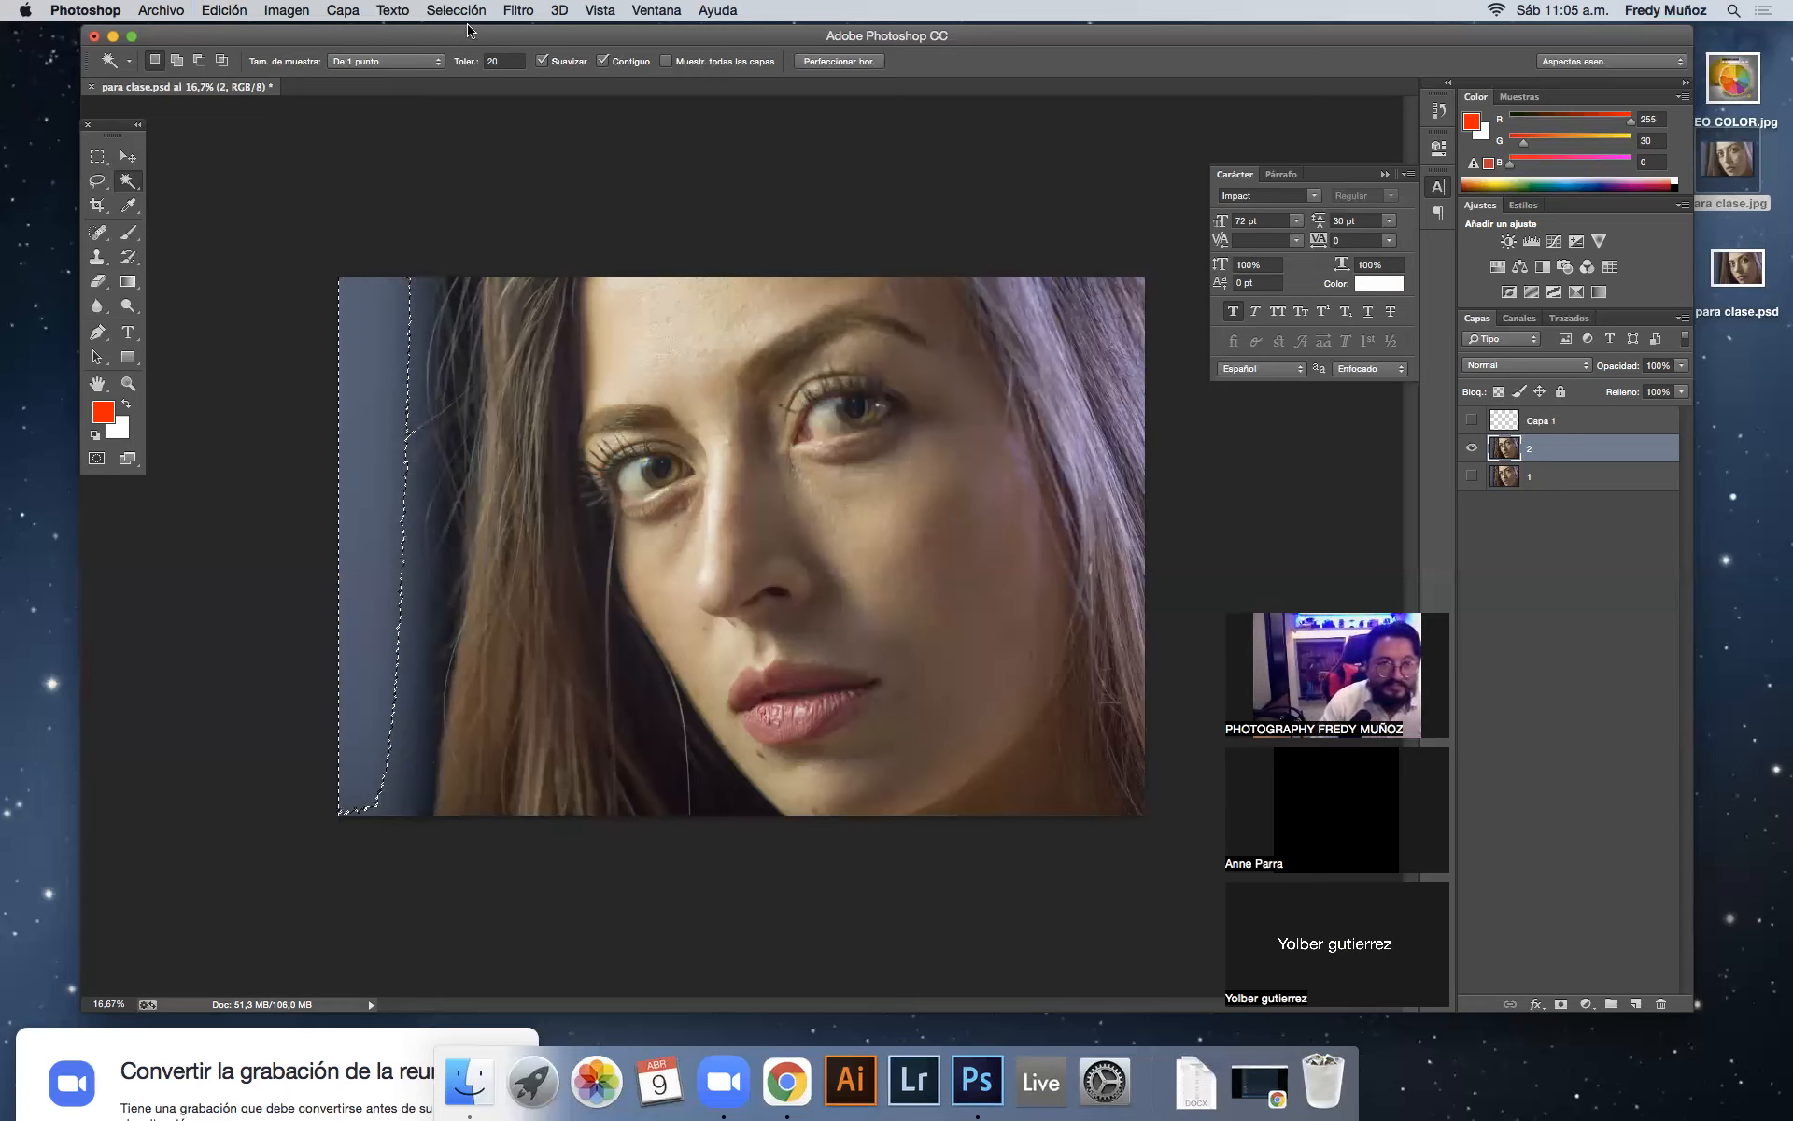
# Step: Set the Magic Wand tolerance to 100, select from the cheek beside the nose, and try deleting the selected area
pyautogui.click(465, 61)
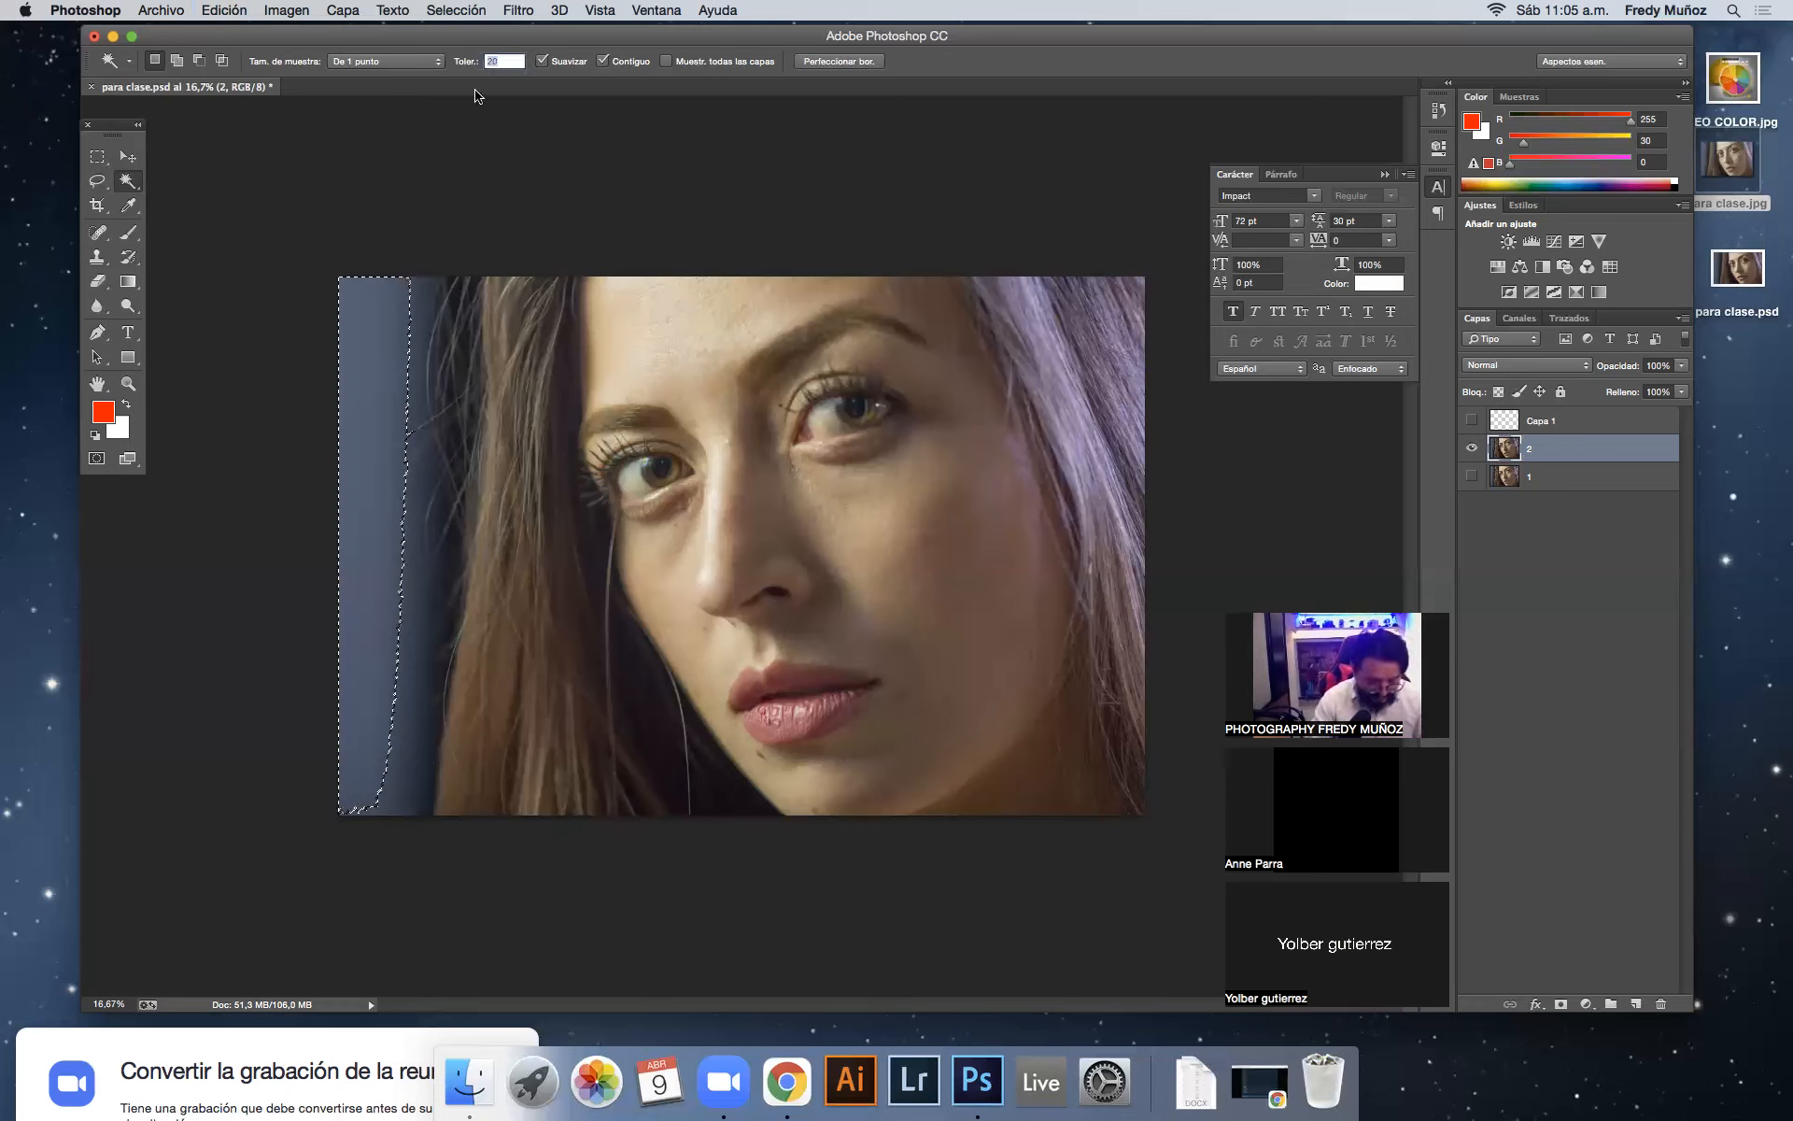
pyautogui.write('100')
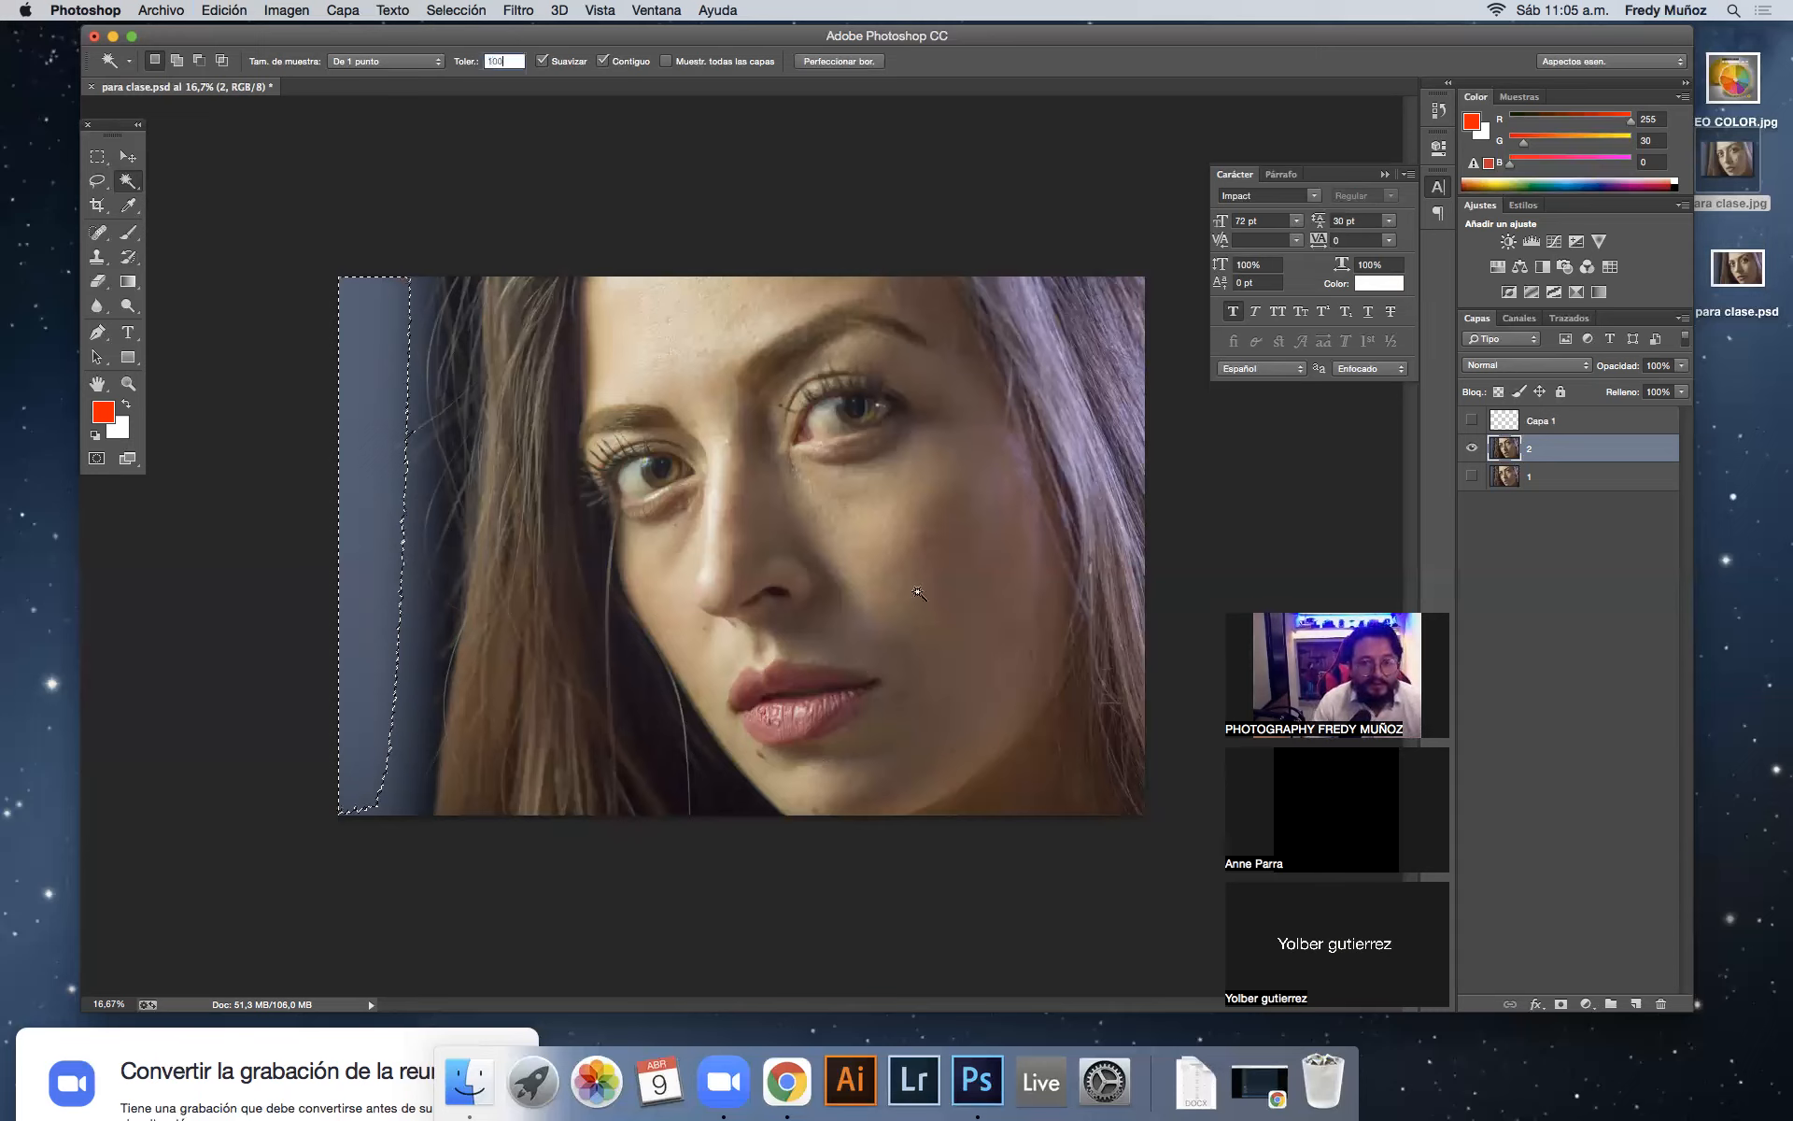
pyautogui.click(826, 583)
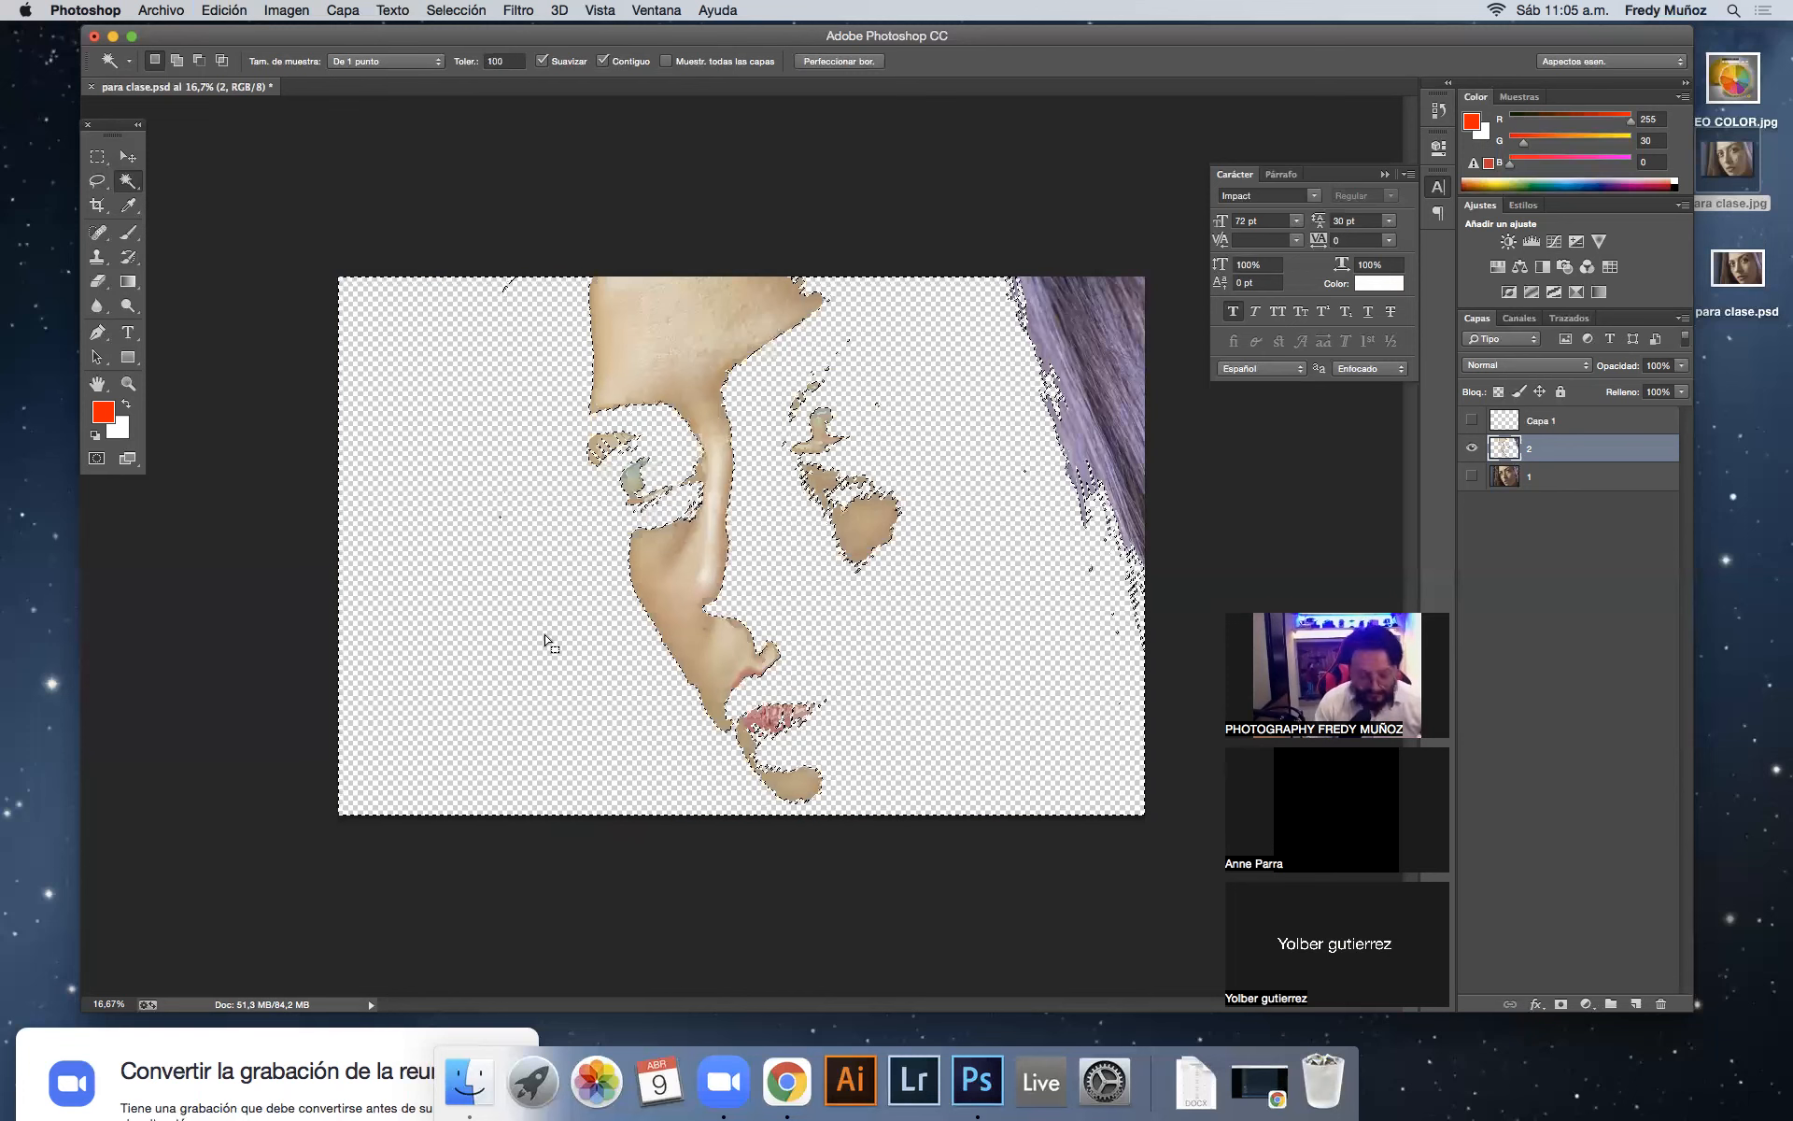
pyautogui.press('super+c')
pyautogui.press('super+z')
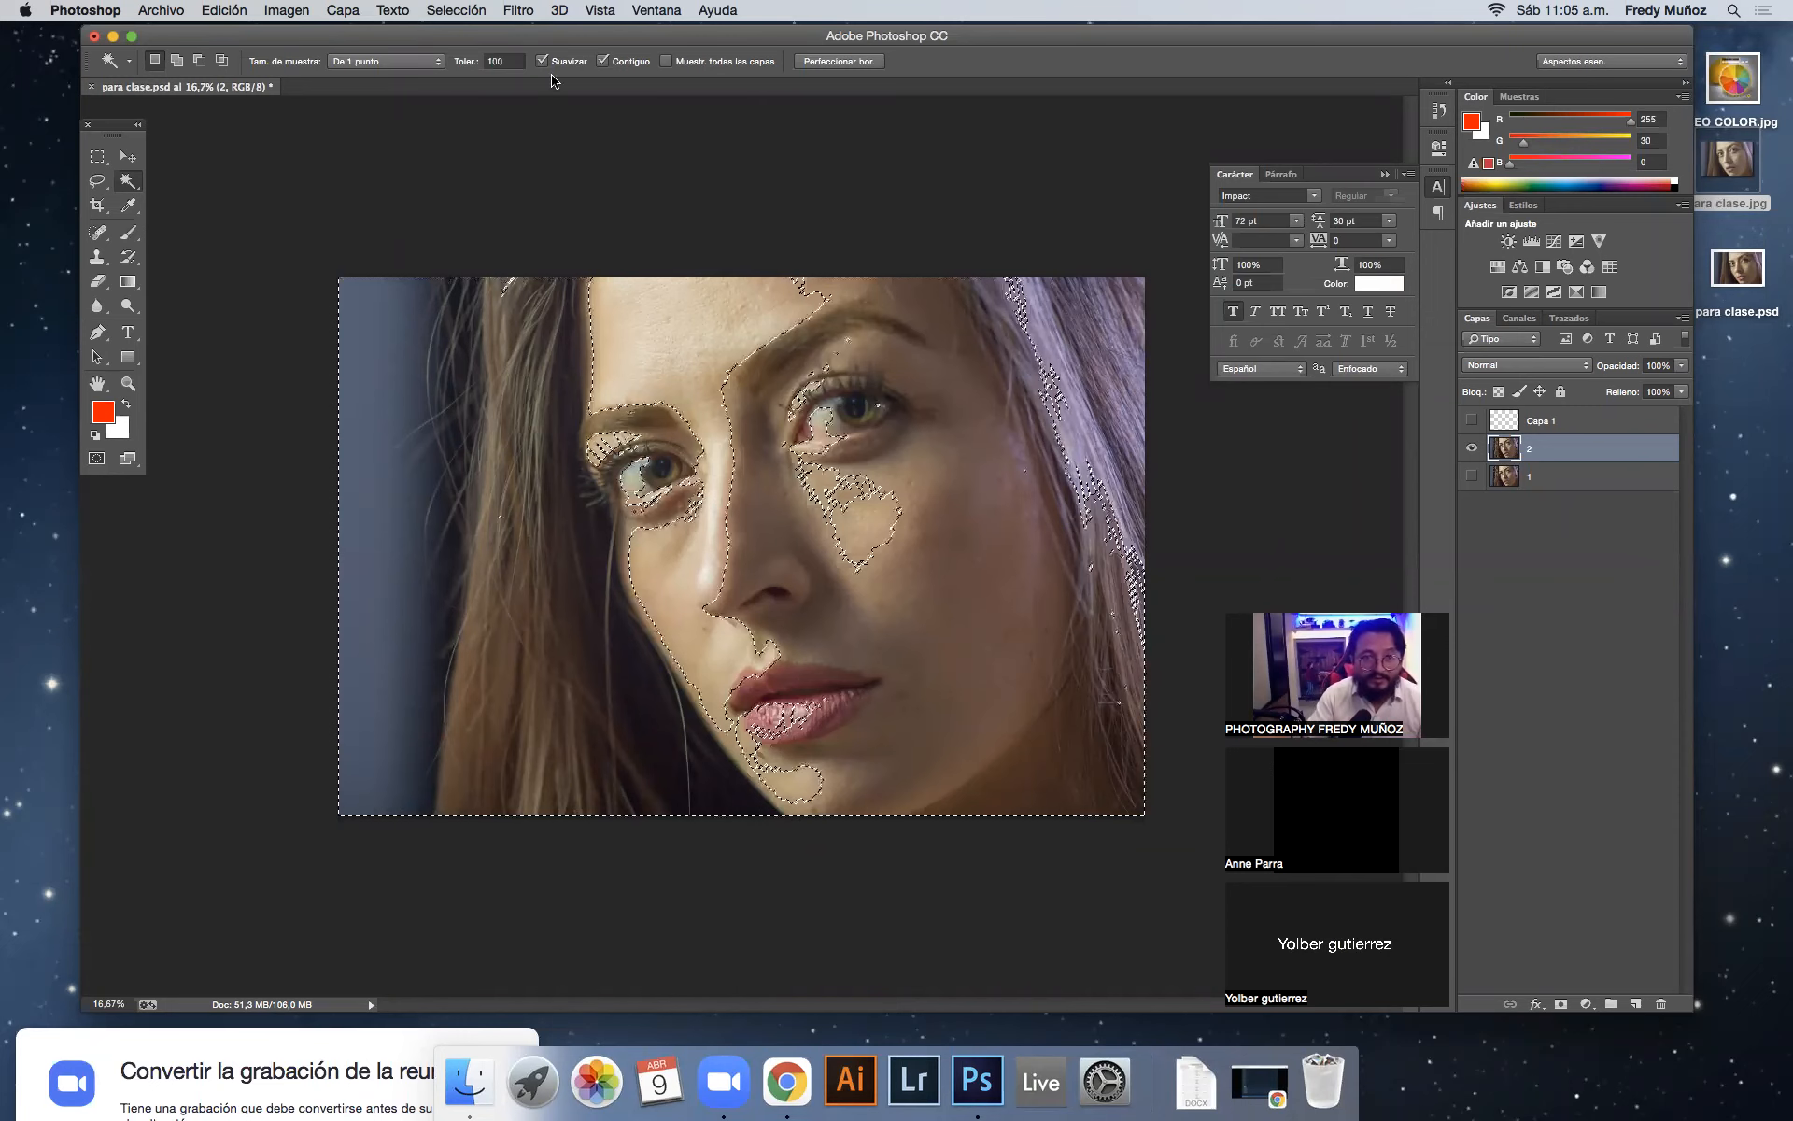
# Step: Set the Magic Wand tolerance to 87 and try selecting the forehead with the cheek, then separately the blue backdrop
pyautogui.click(503, 61)
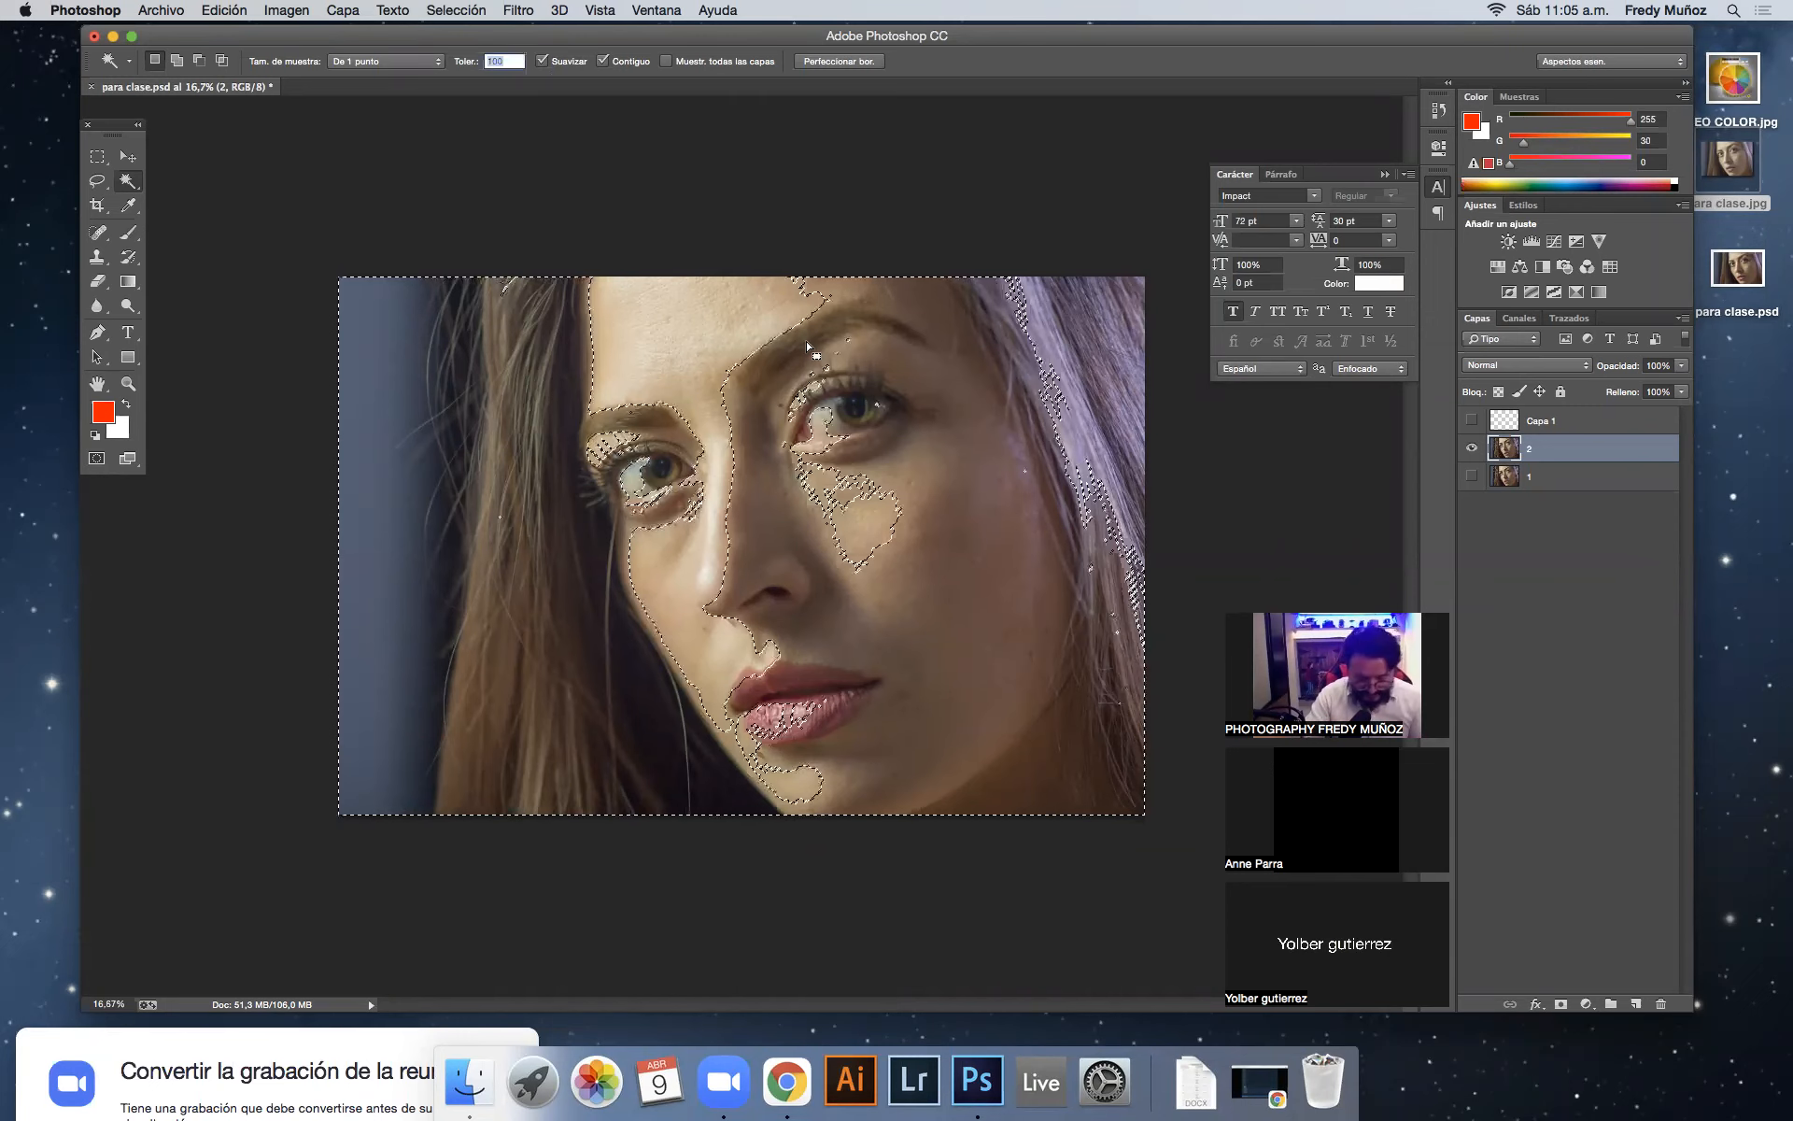
pyautogui.write('67')
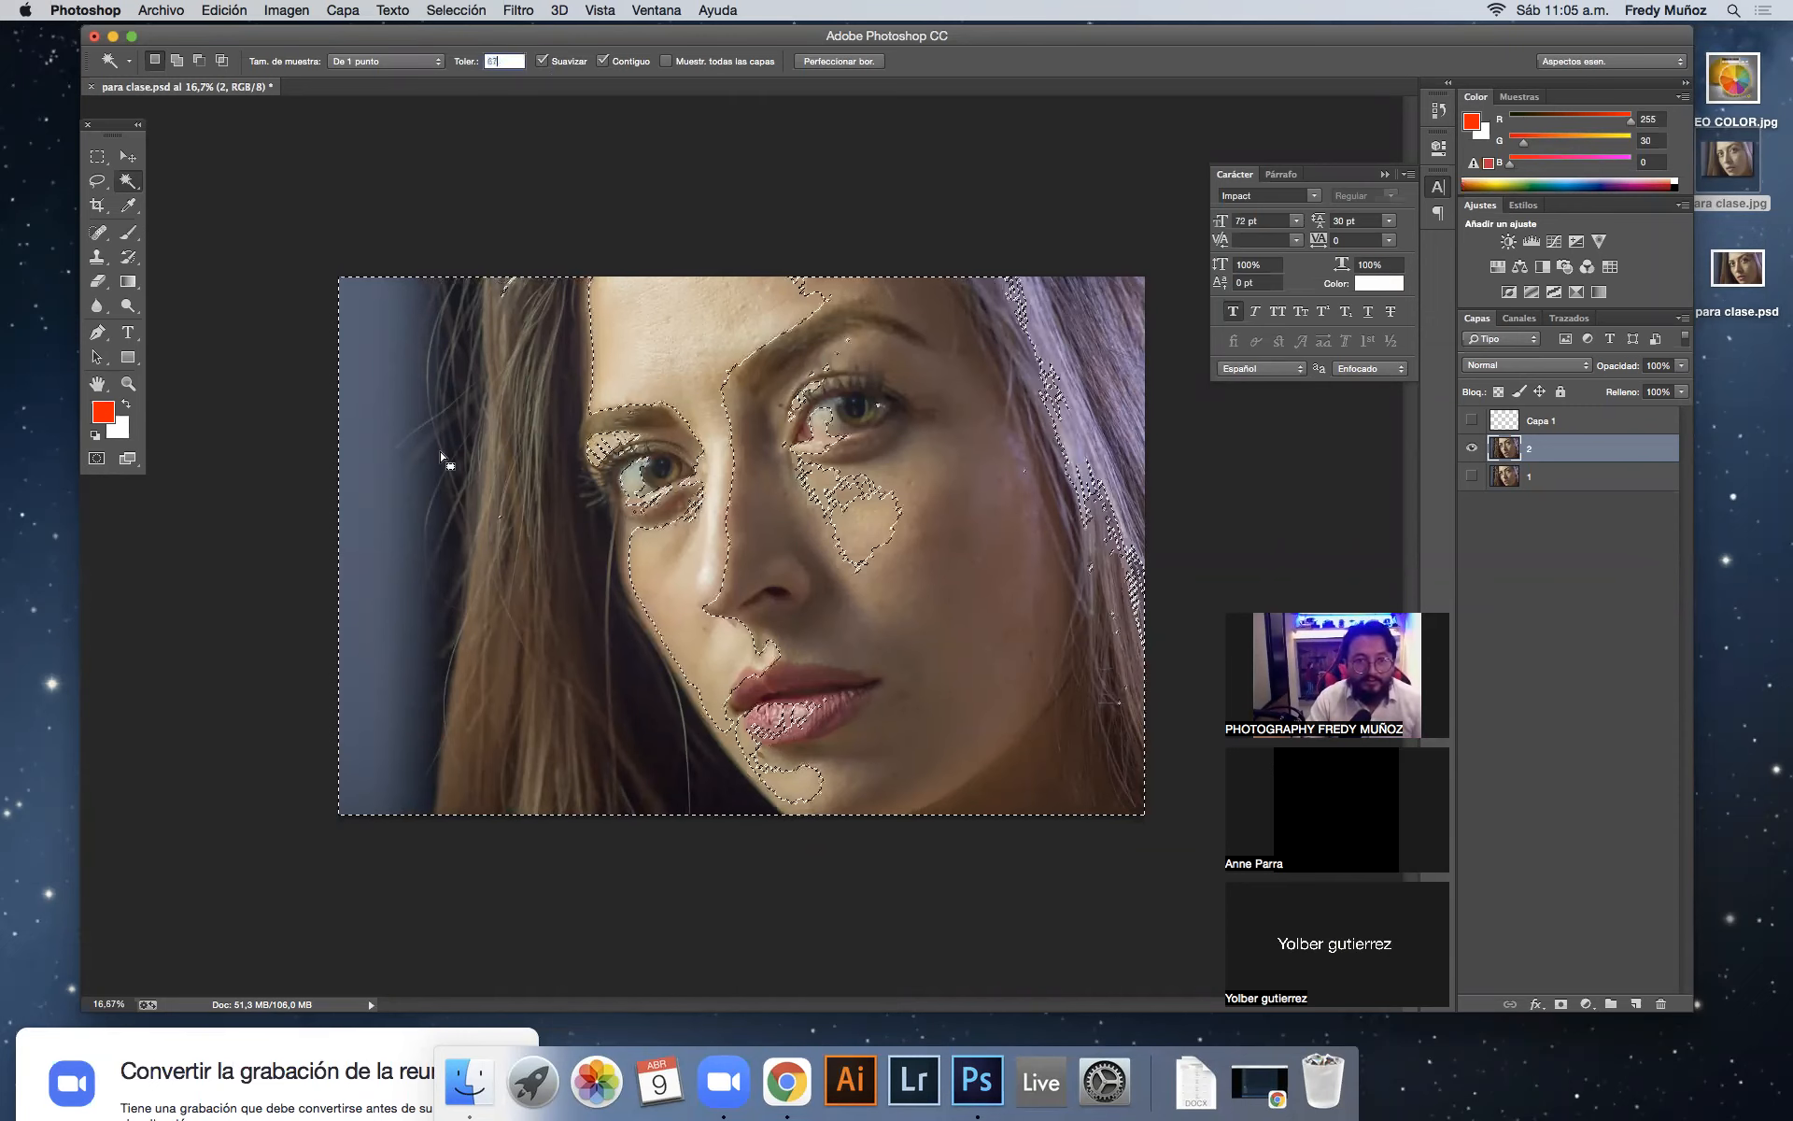
pyautogui.click(425, 450)
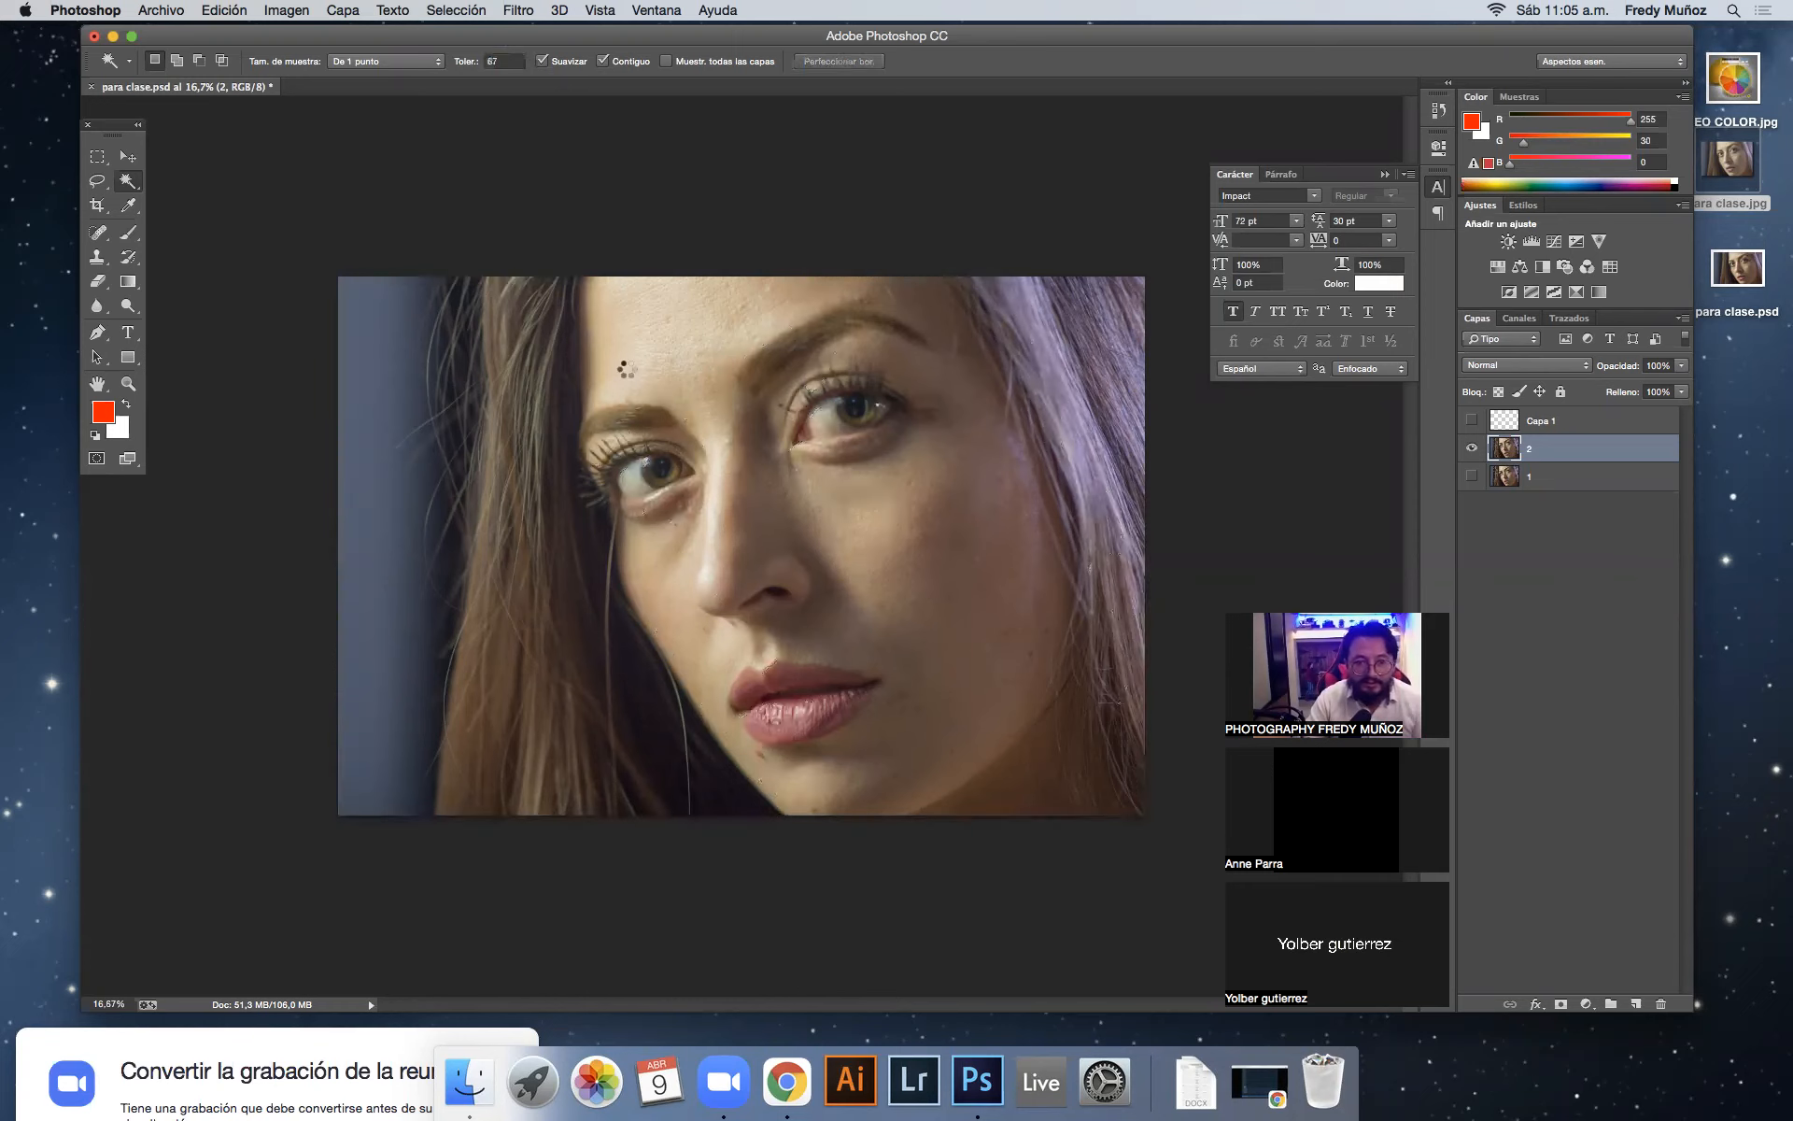
pyautogui.click(674, 350)
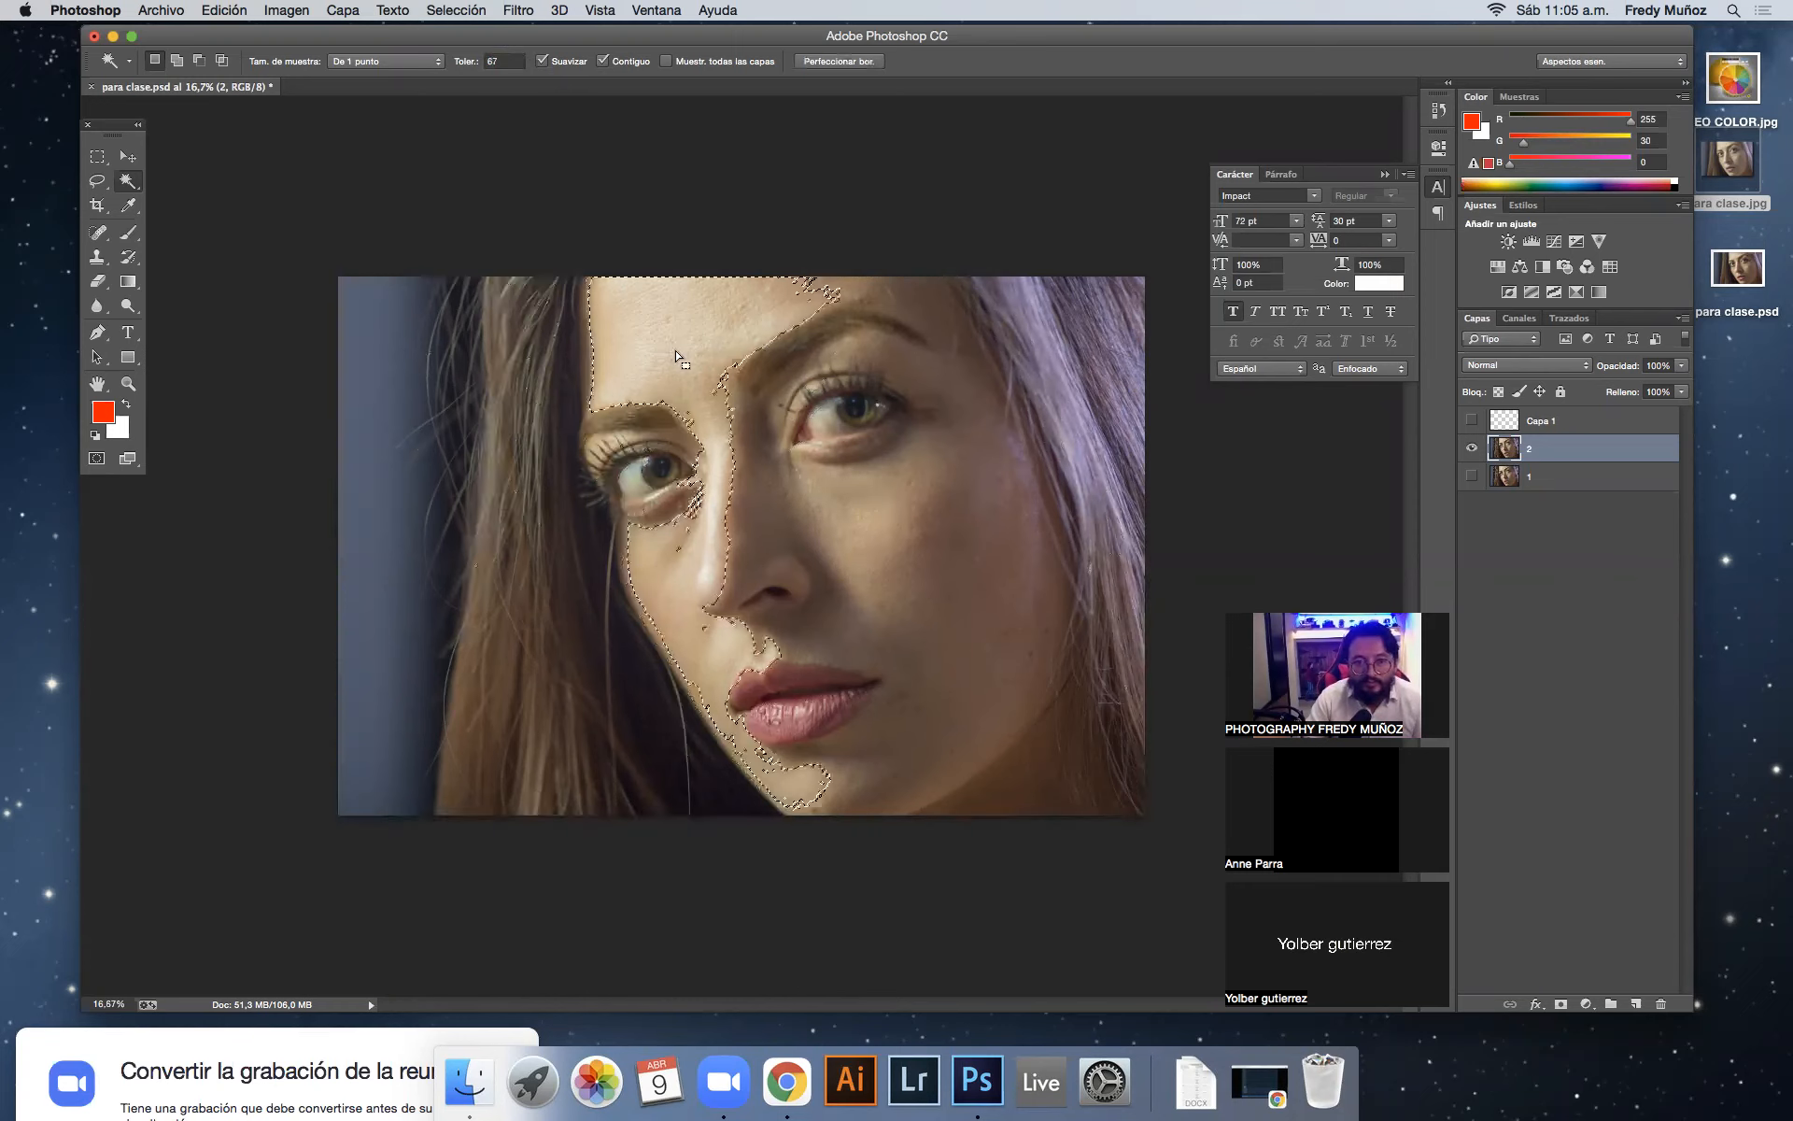
pyautogui.keyDown('shift'); pyautogui.click(934, 622); pyautogui.keyUp('shift')
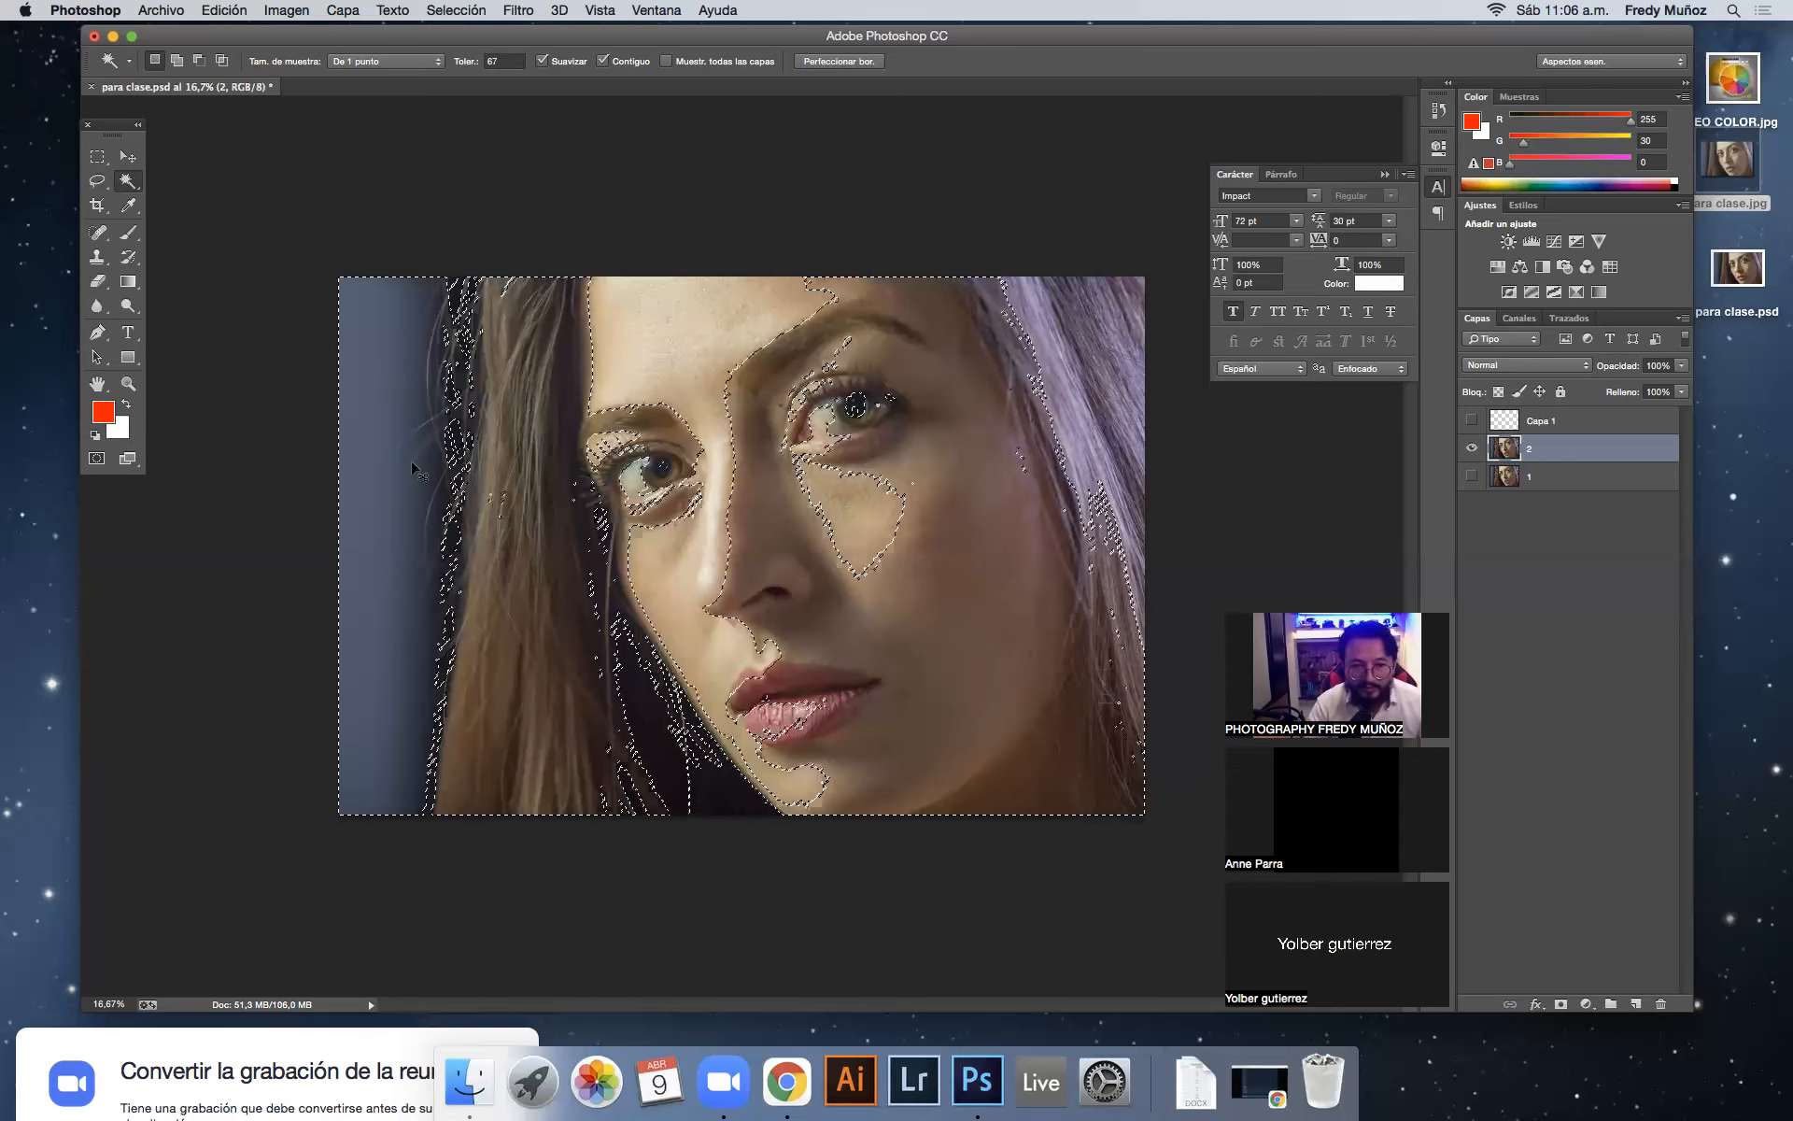
pyautogui.press('super+d')
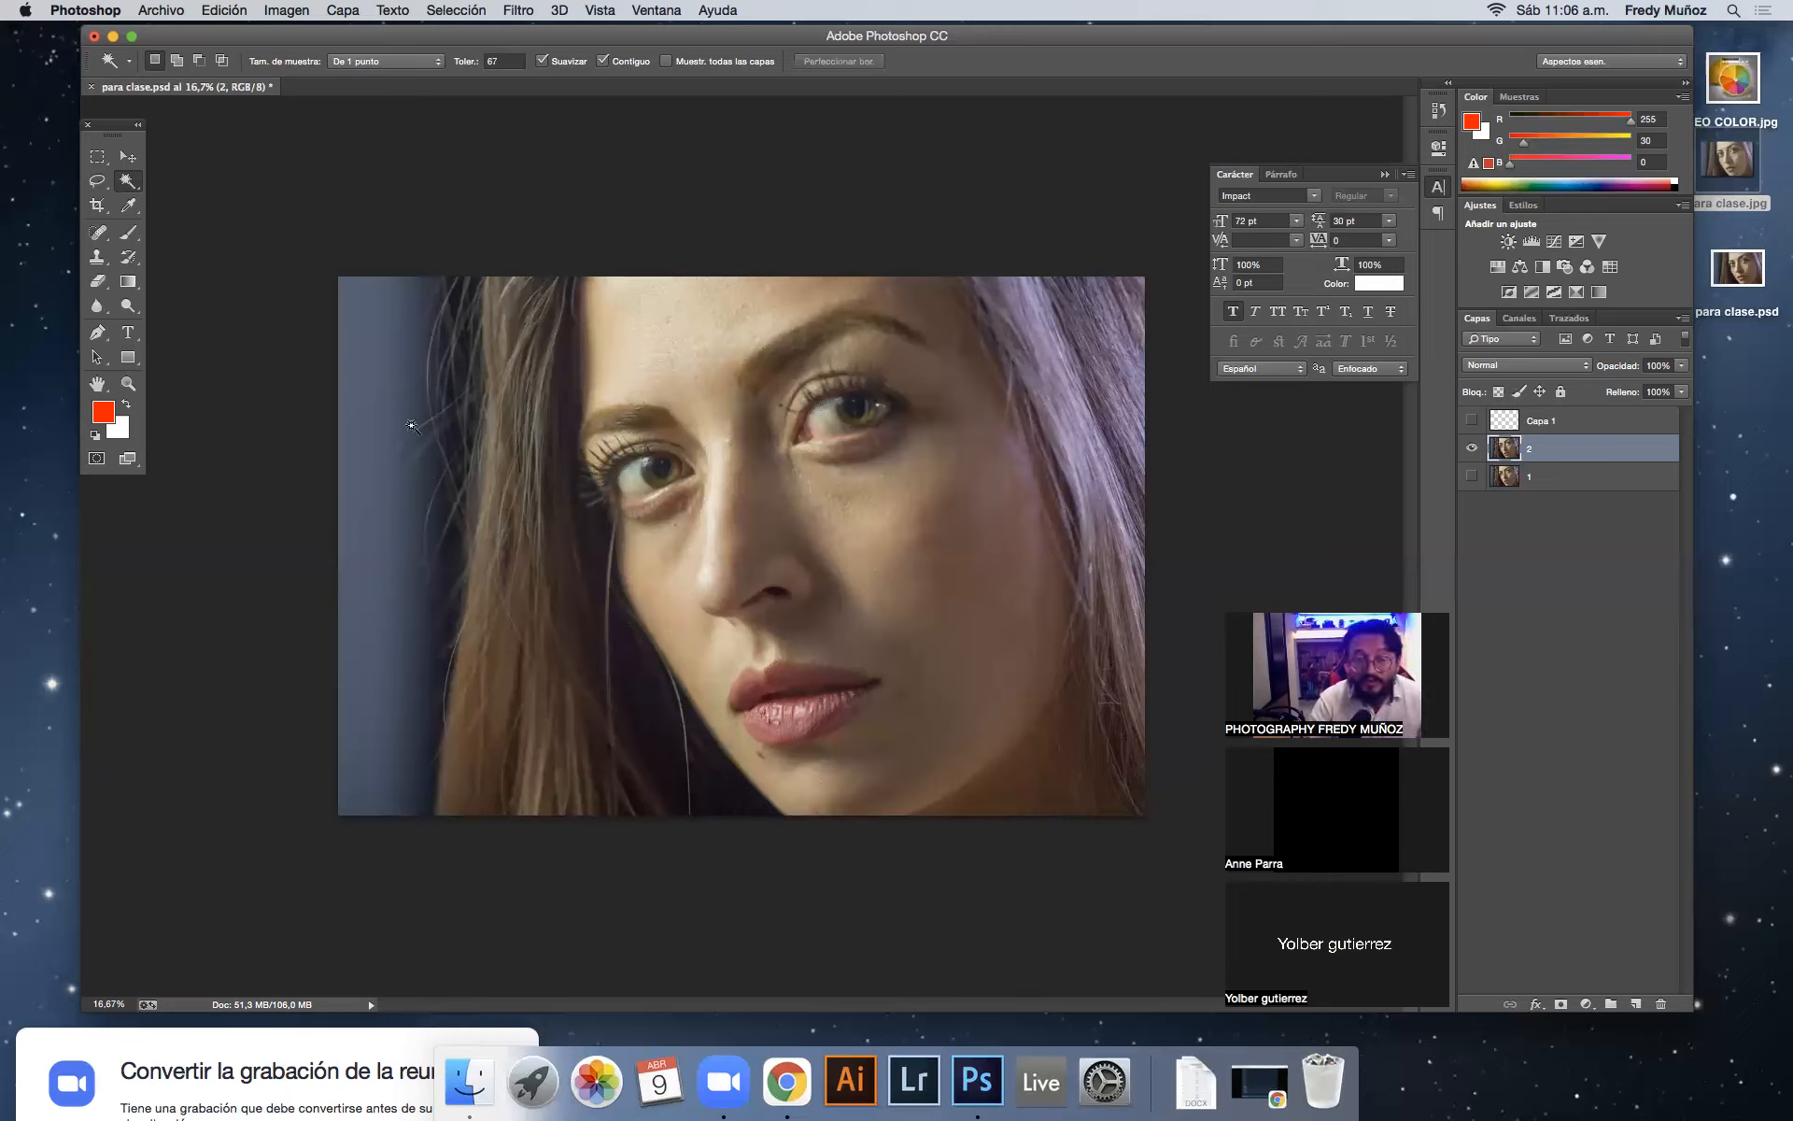
pyautogui.click(362, 371)
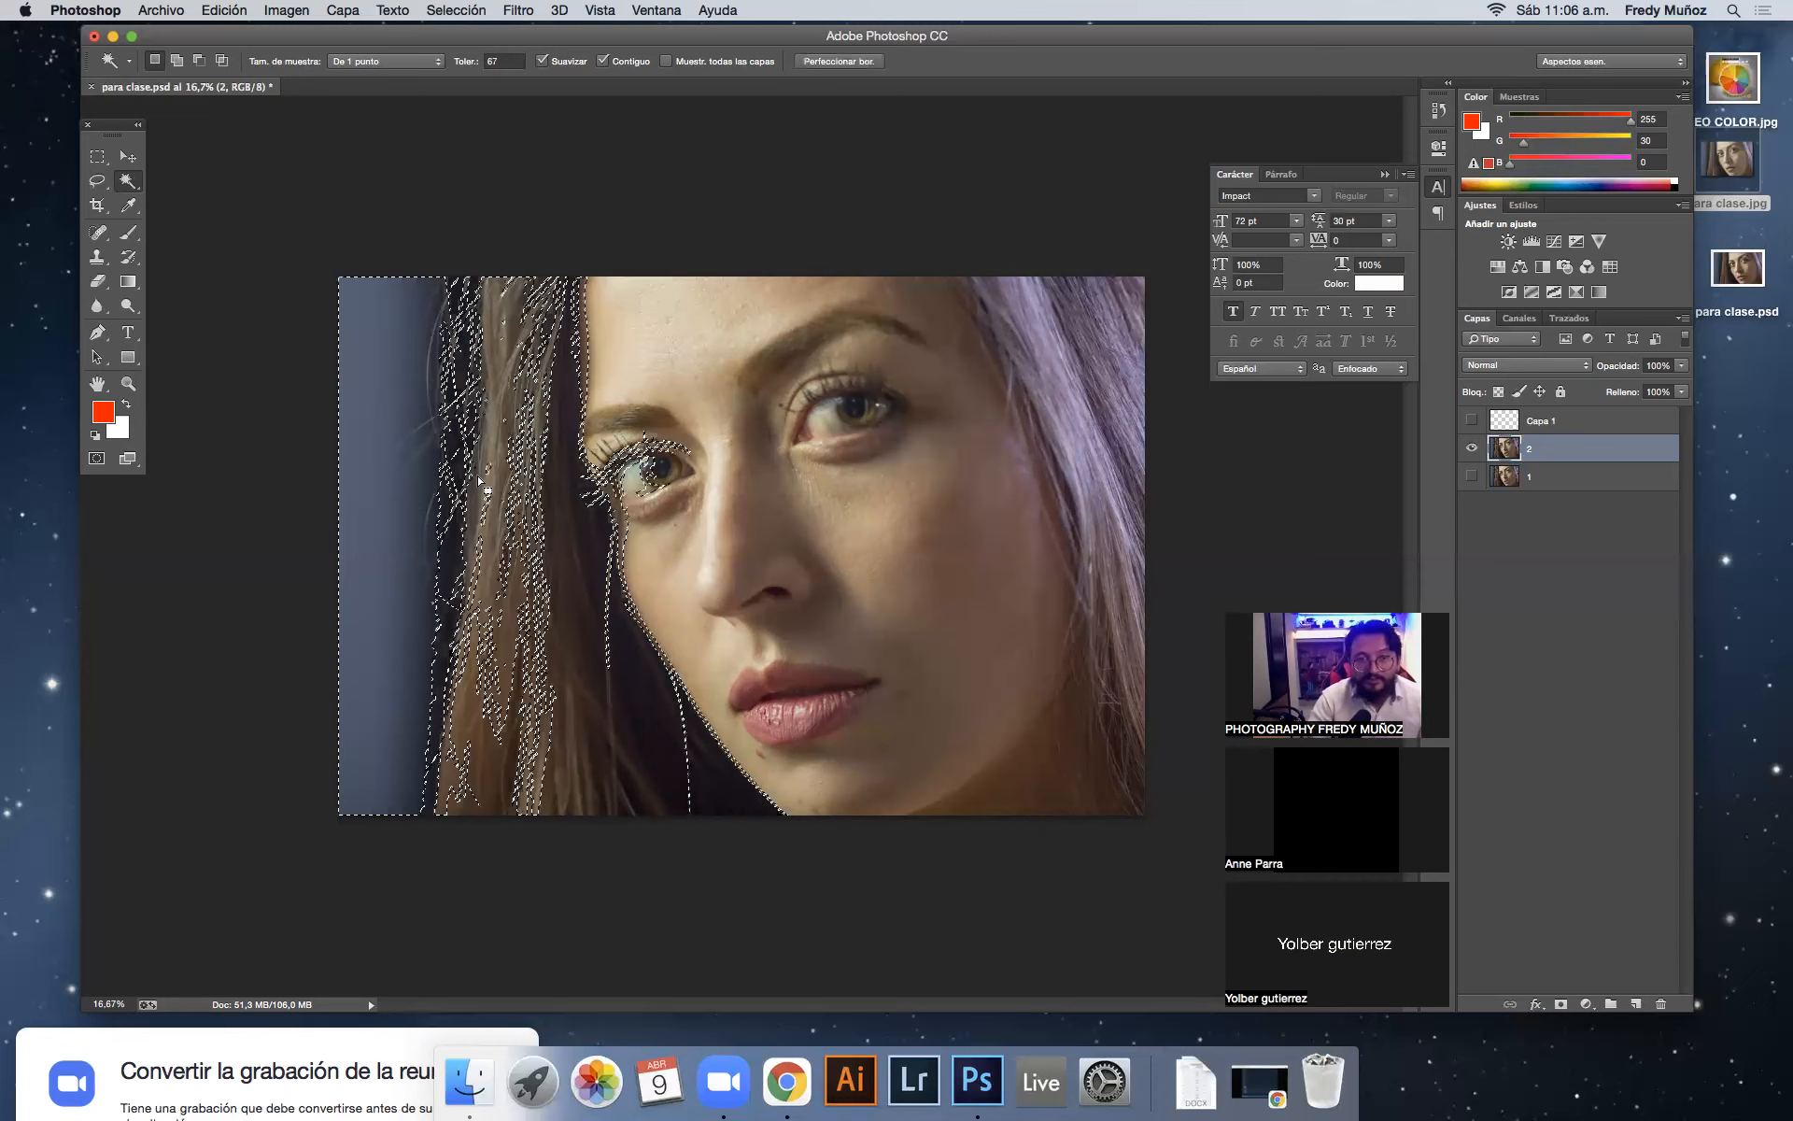
# Step: Set the Magic Wand tolerance to 20 and test separate selections on the blue backdrop, its darker strip and the forehead
pyautogui.click(486, 60)
pyautogui.write('20')
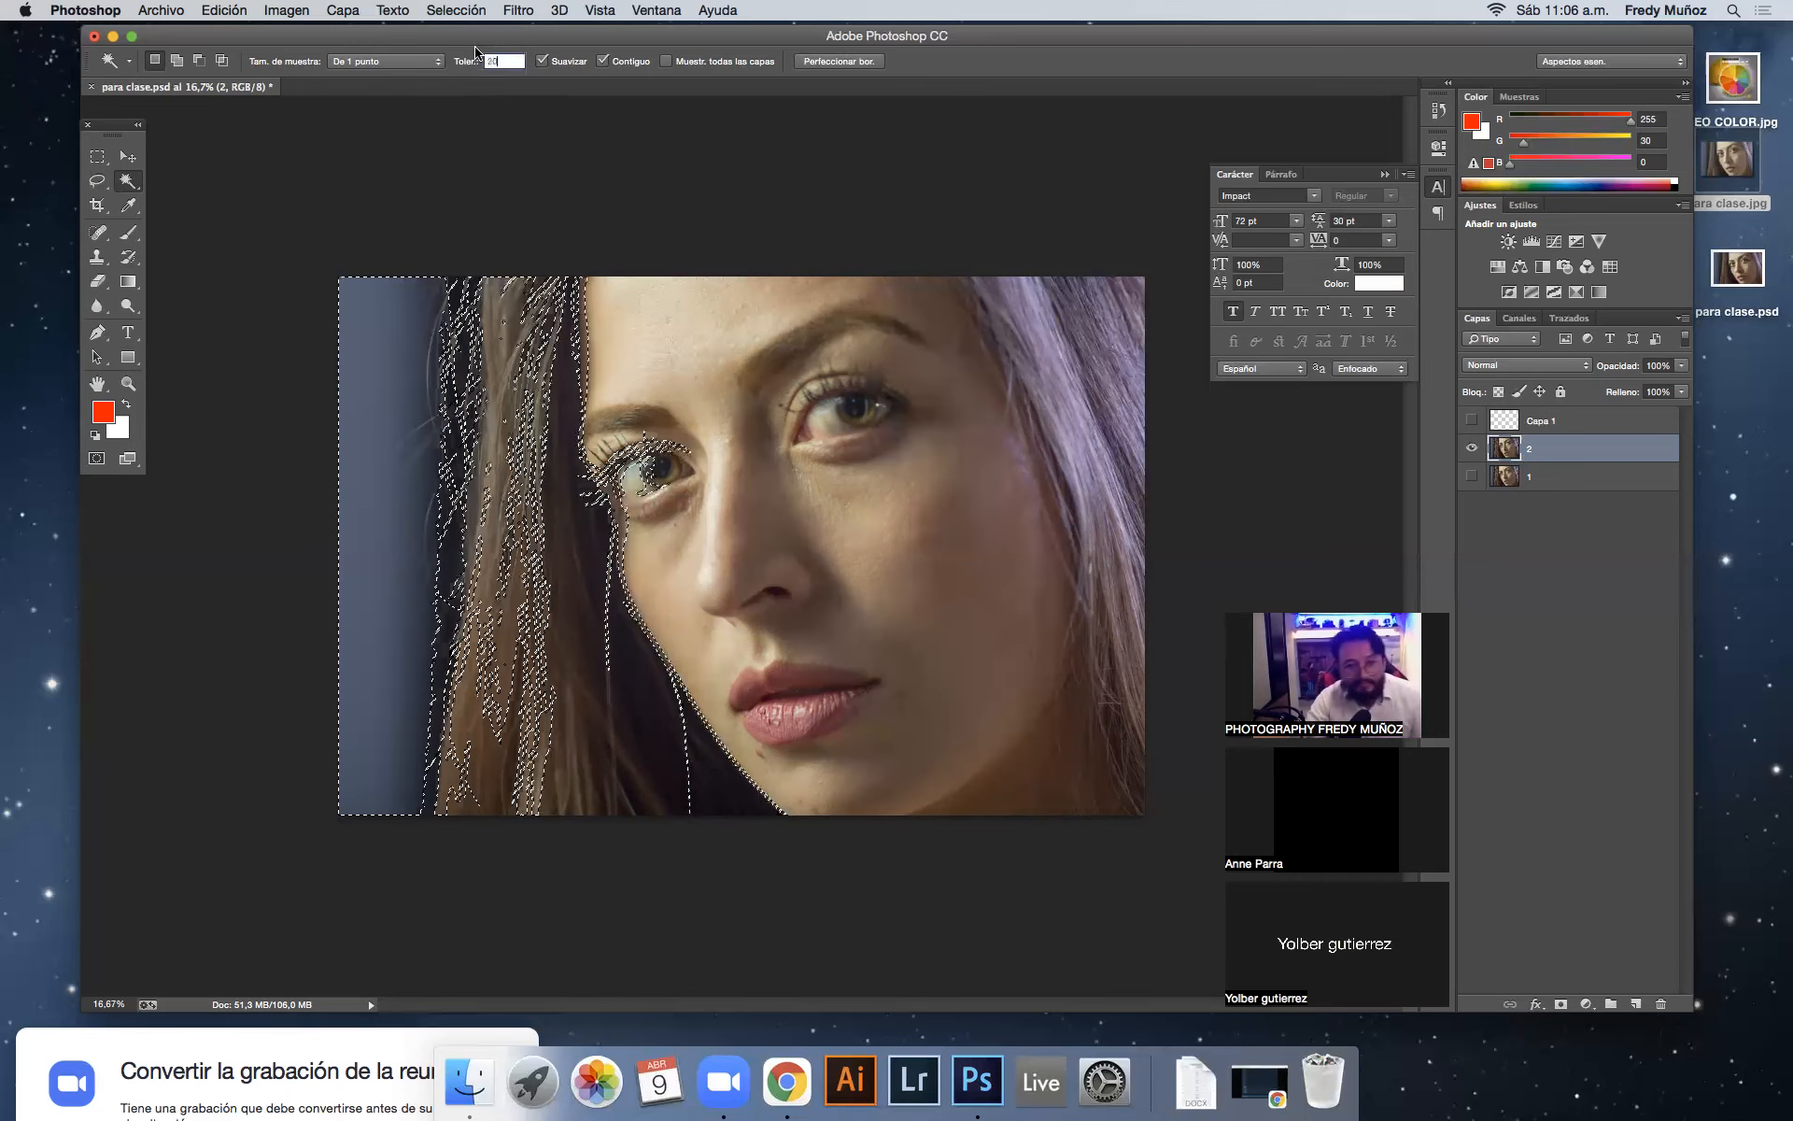
pyautogui.click(365, 460)
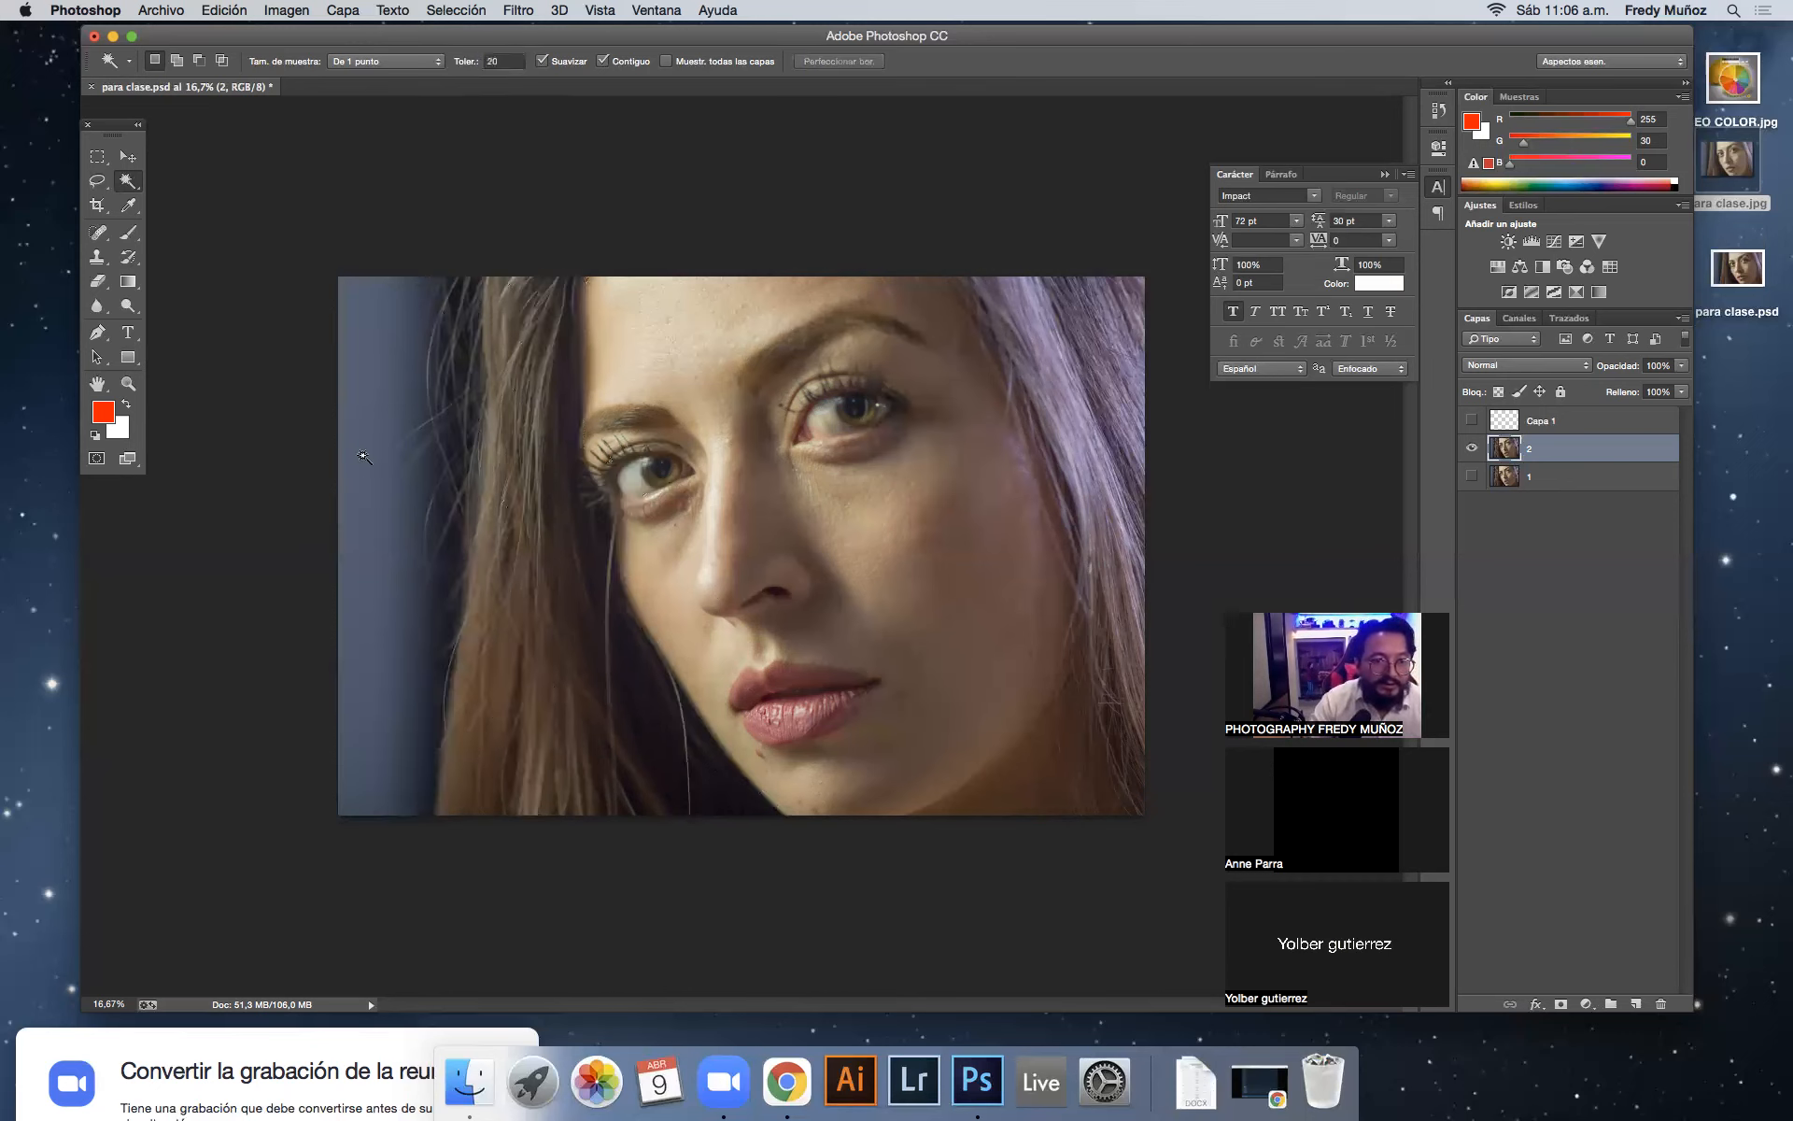
pyautogui.click(365, 460)
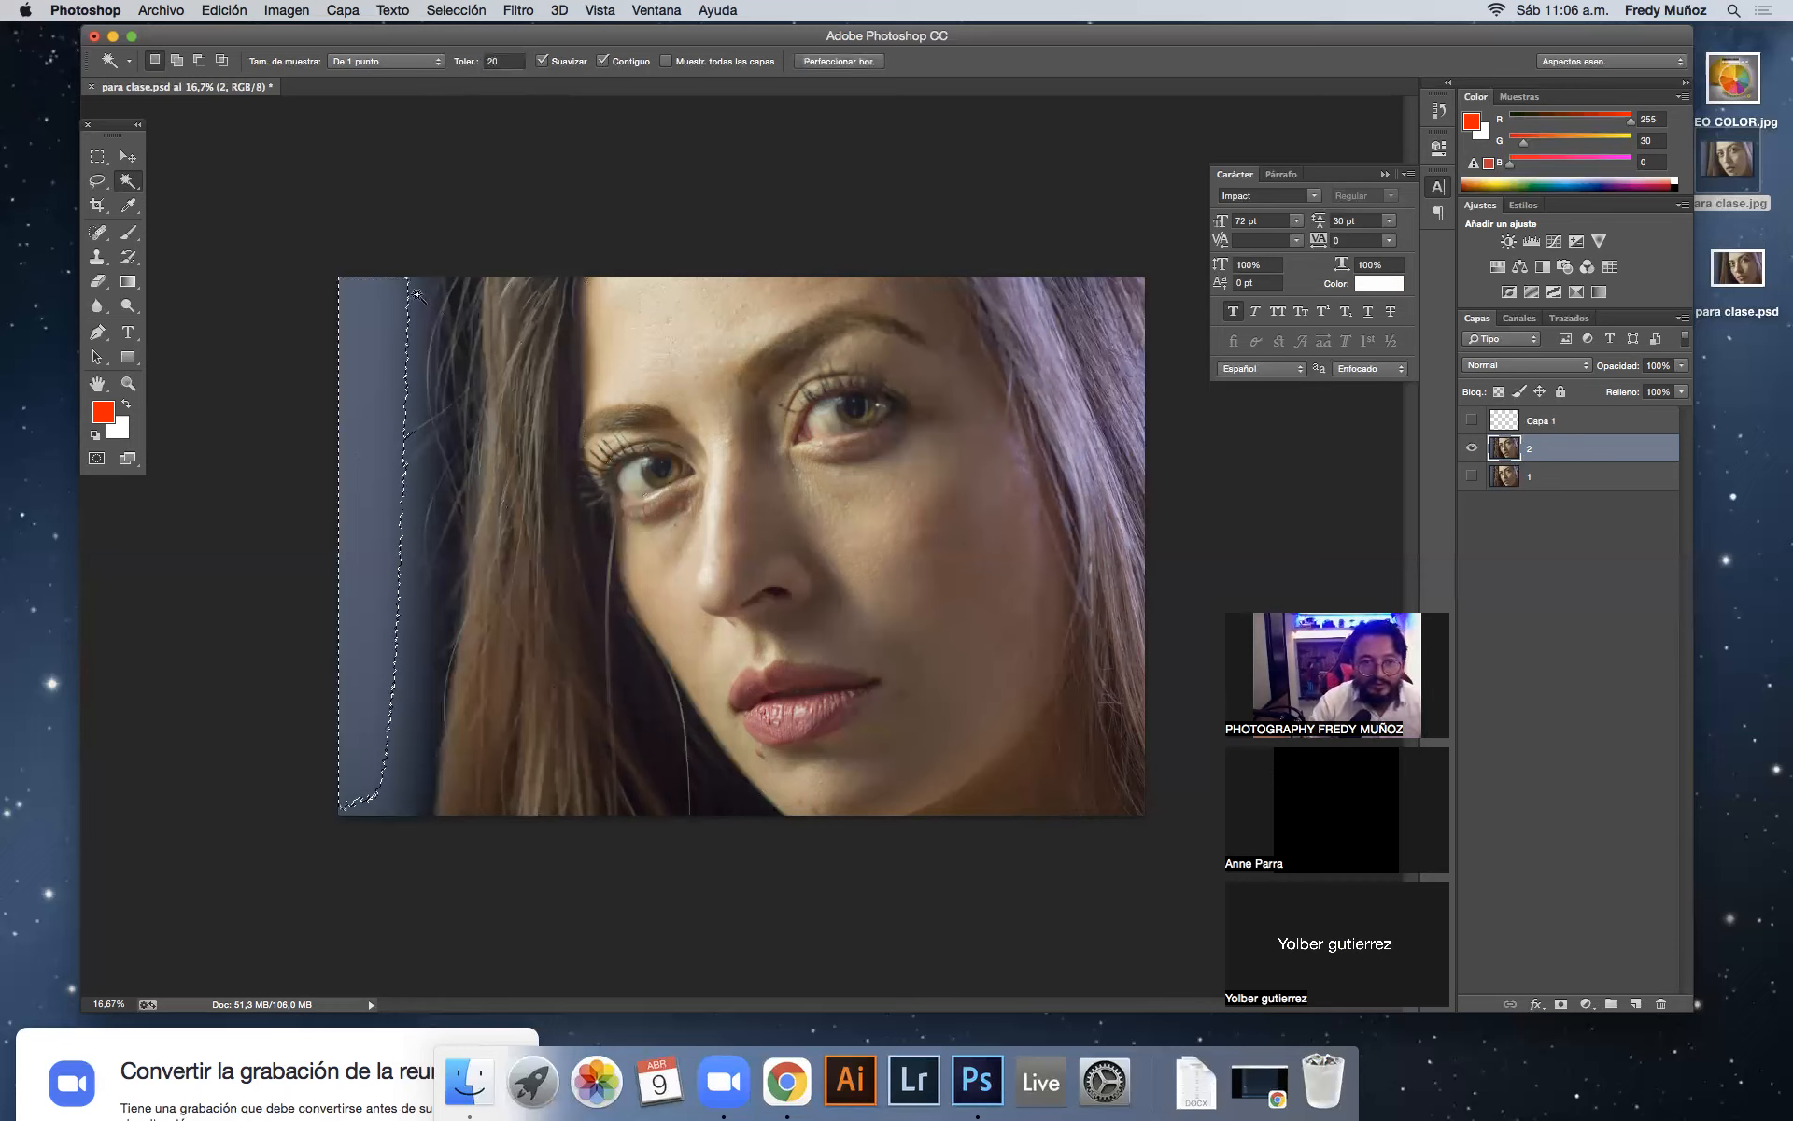
pyautogui.click(426, 322)
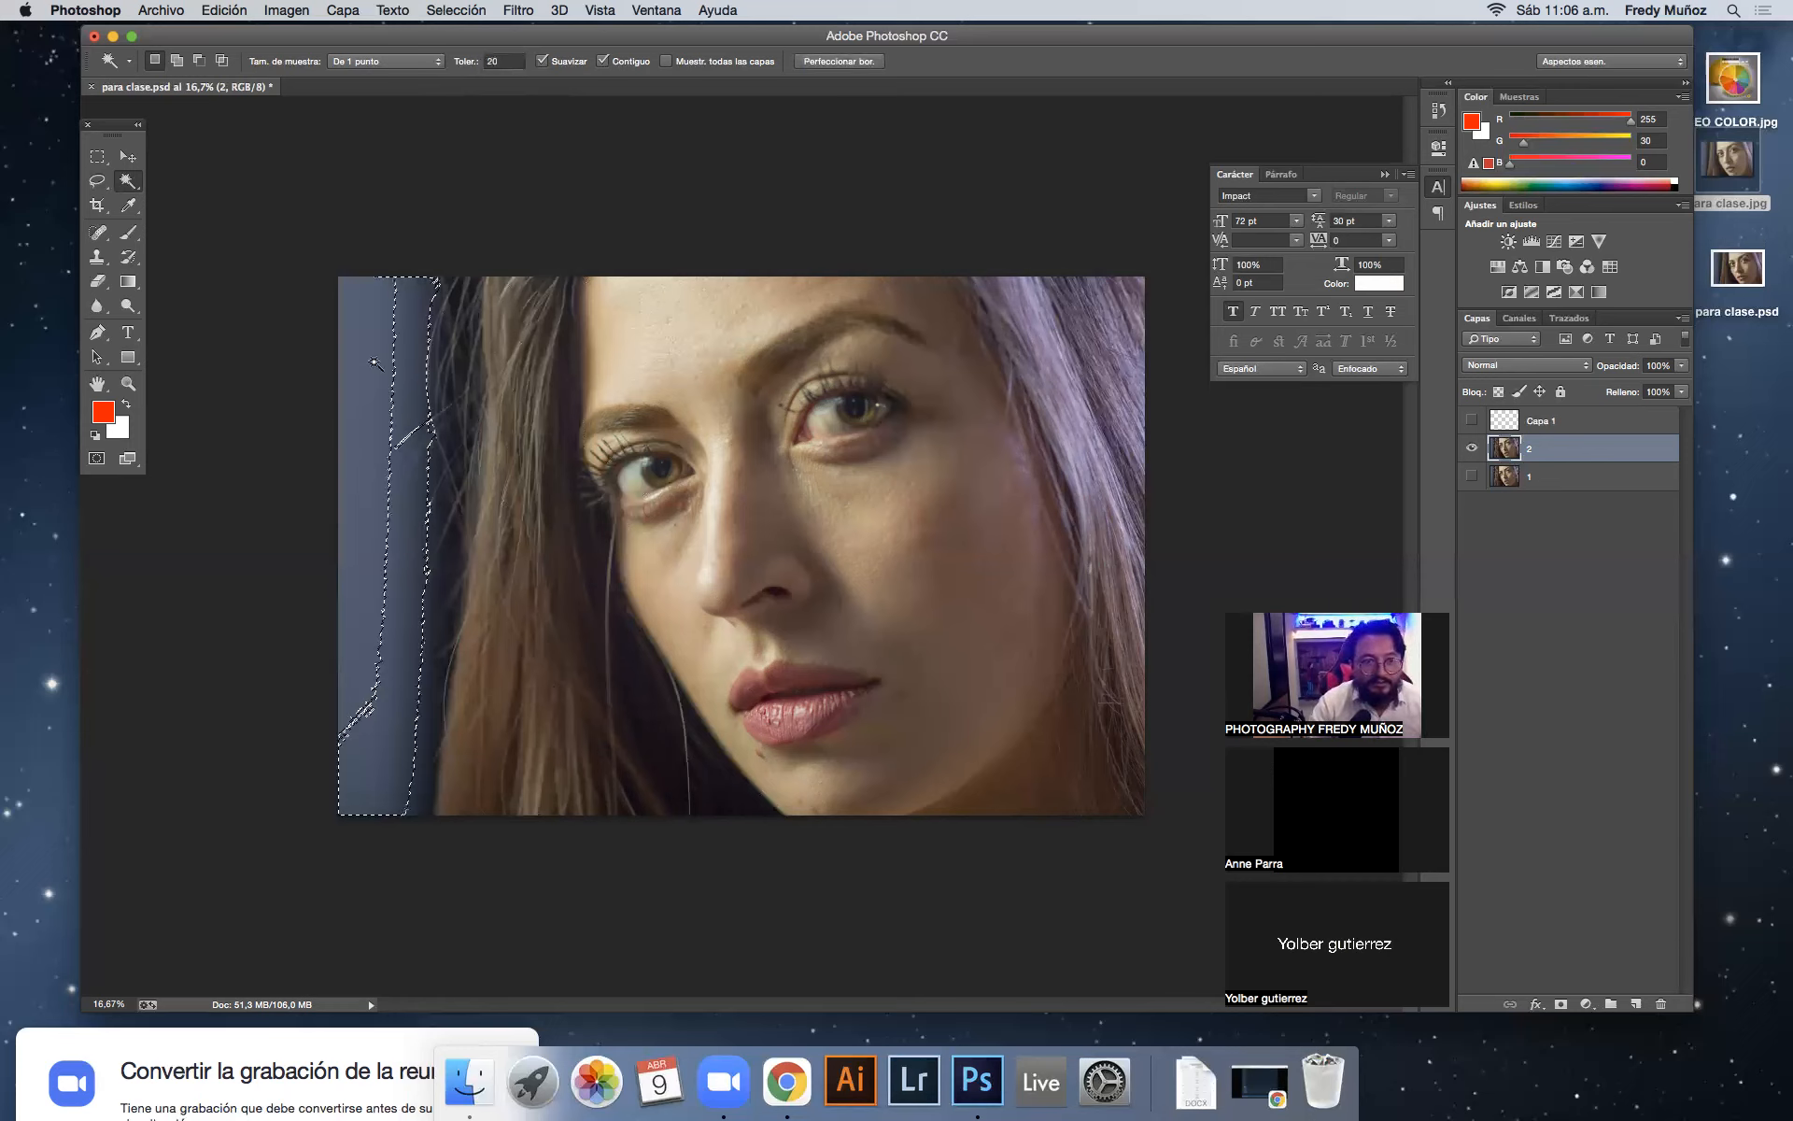
pyautogui.click(645, 332)
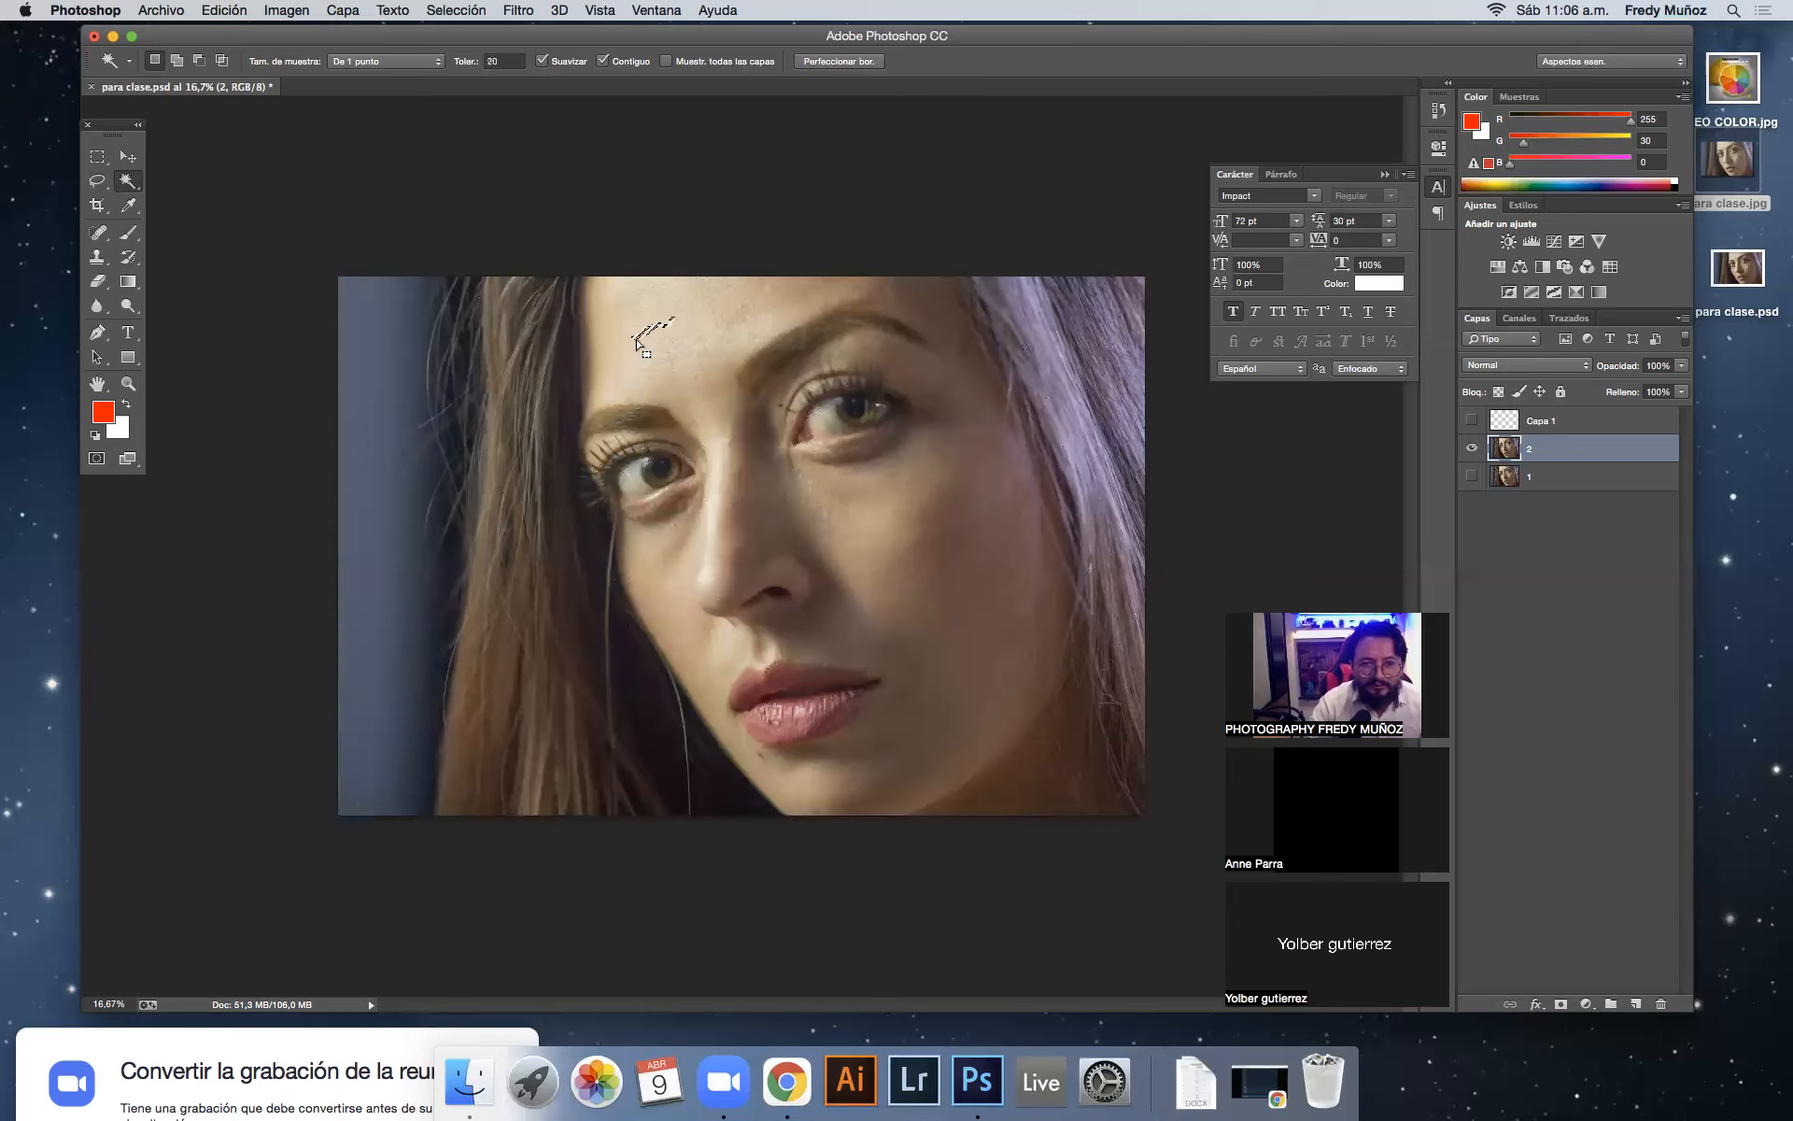
pyautogui.click(737, 639)
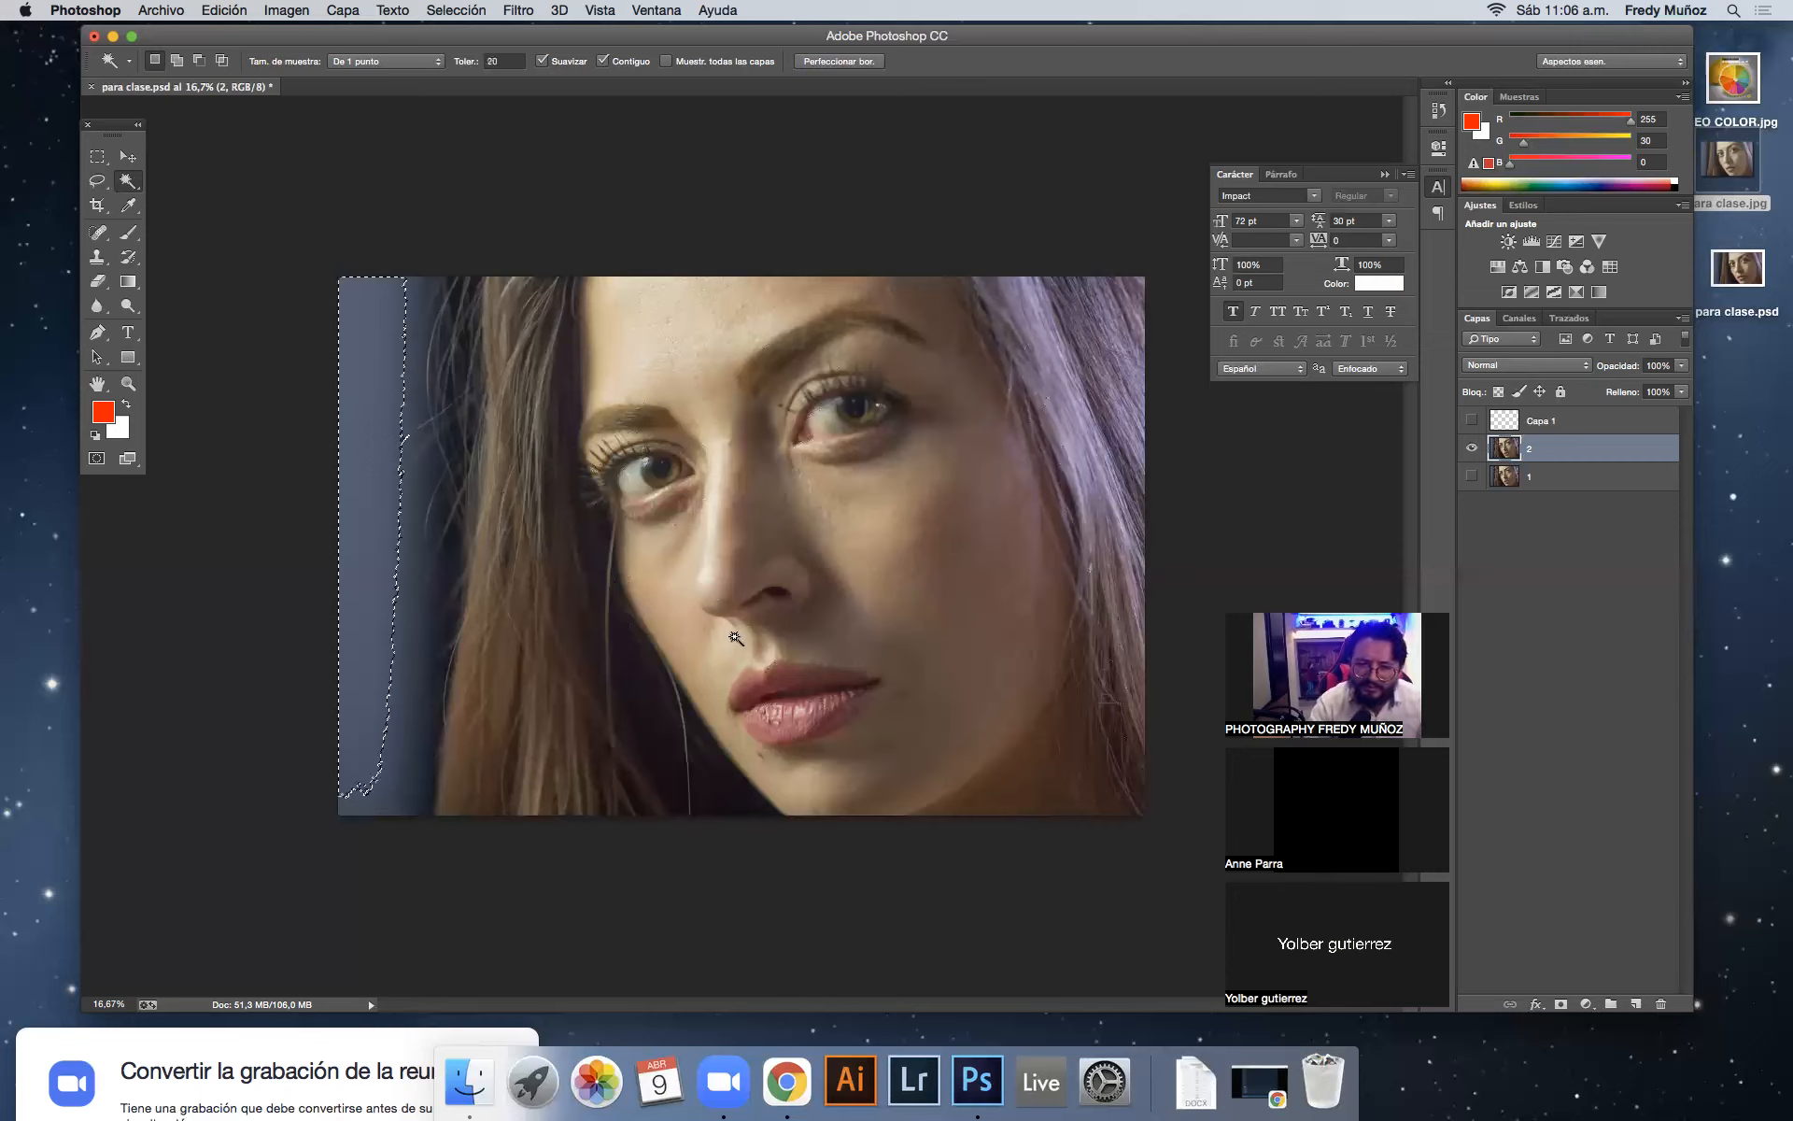
# Step: Select the blue backdrop and add its darker strips along the hair to the selection
pyautogui.click(361, 448)
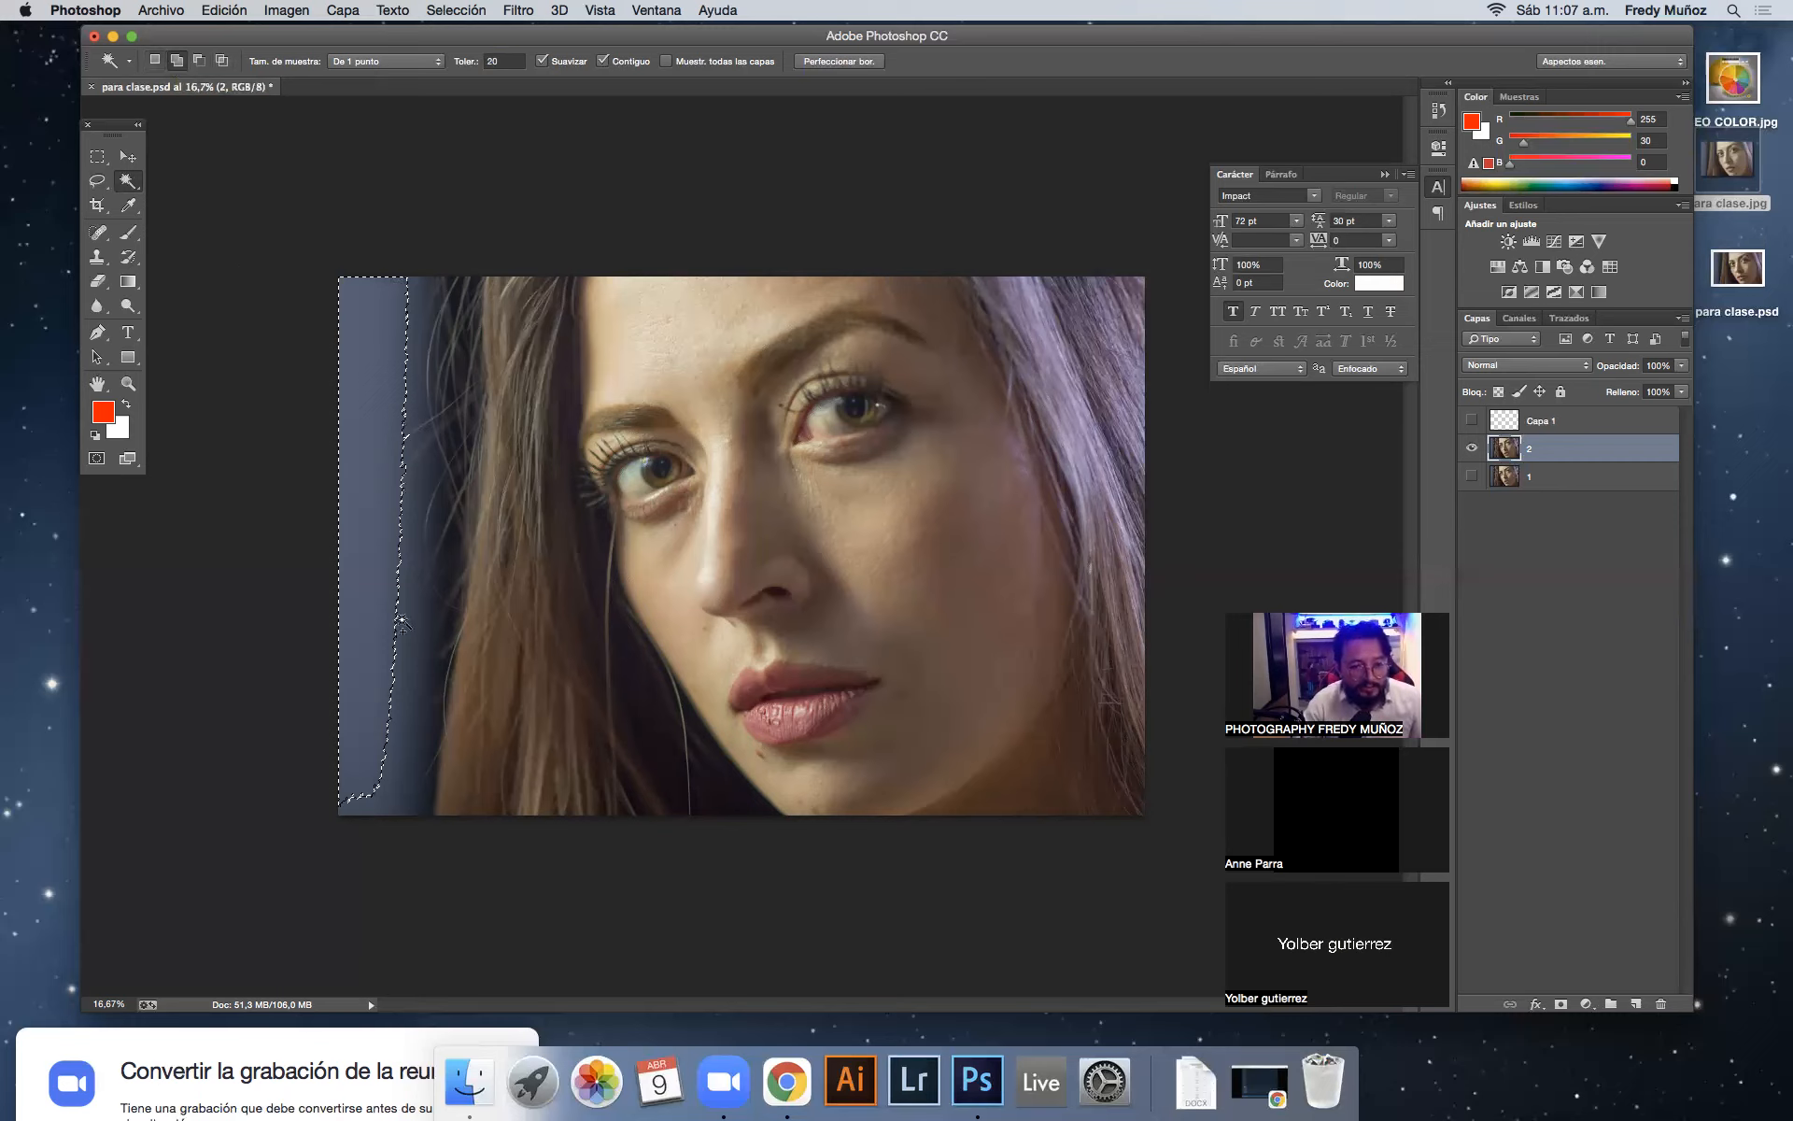
pyautogui.click(409, 709)
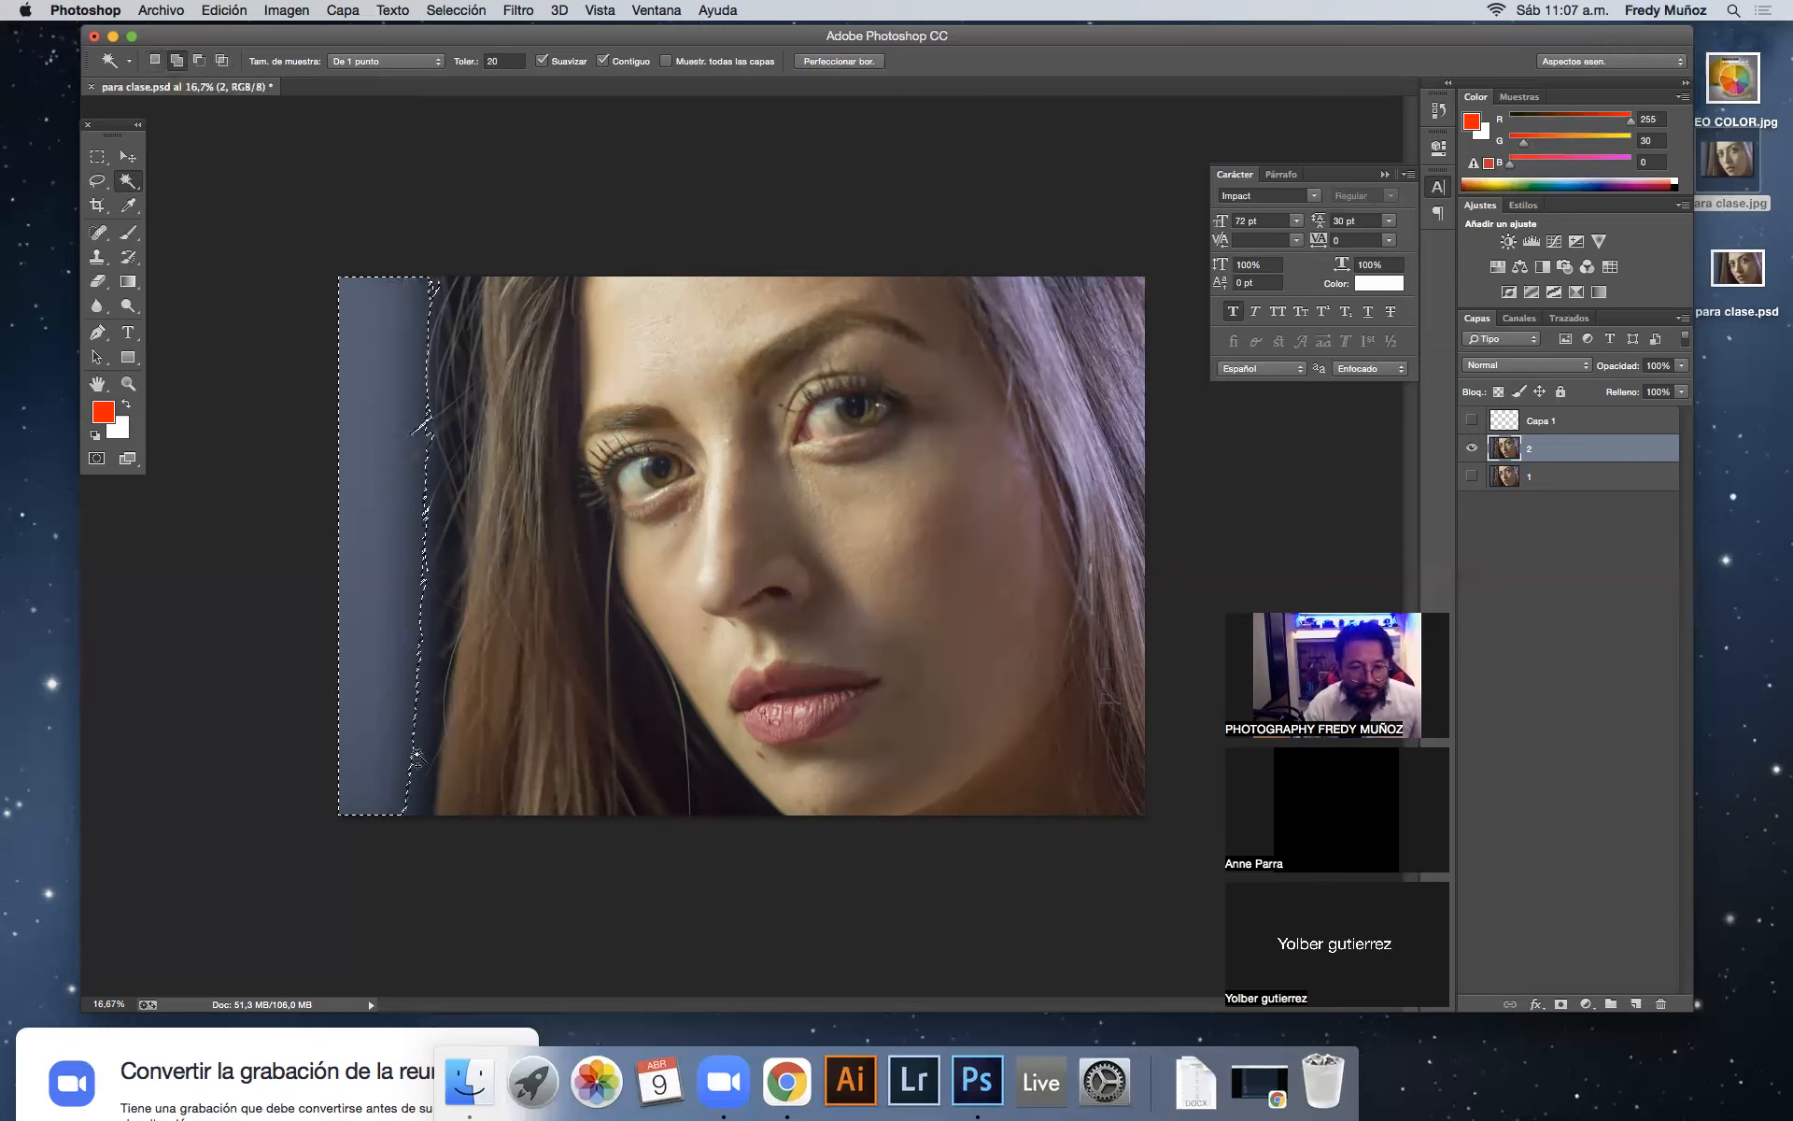
pyautogui.click(436, 382)
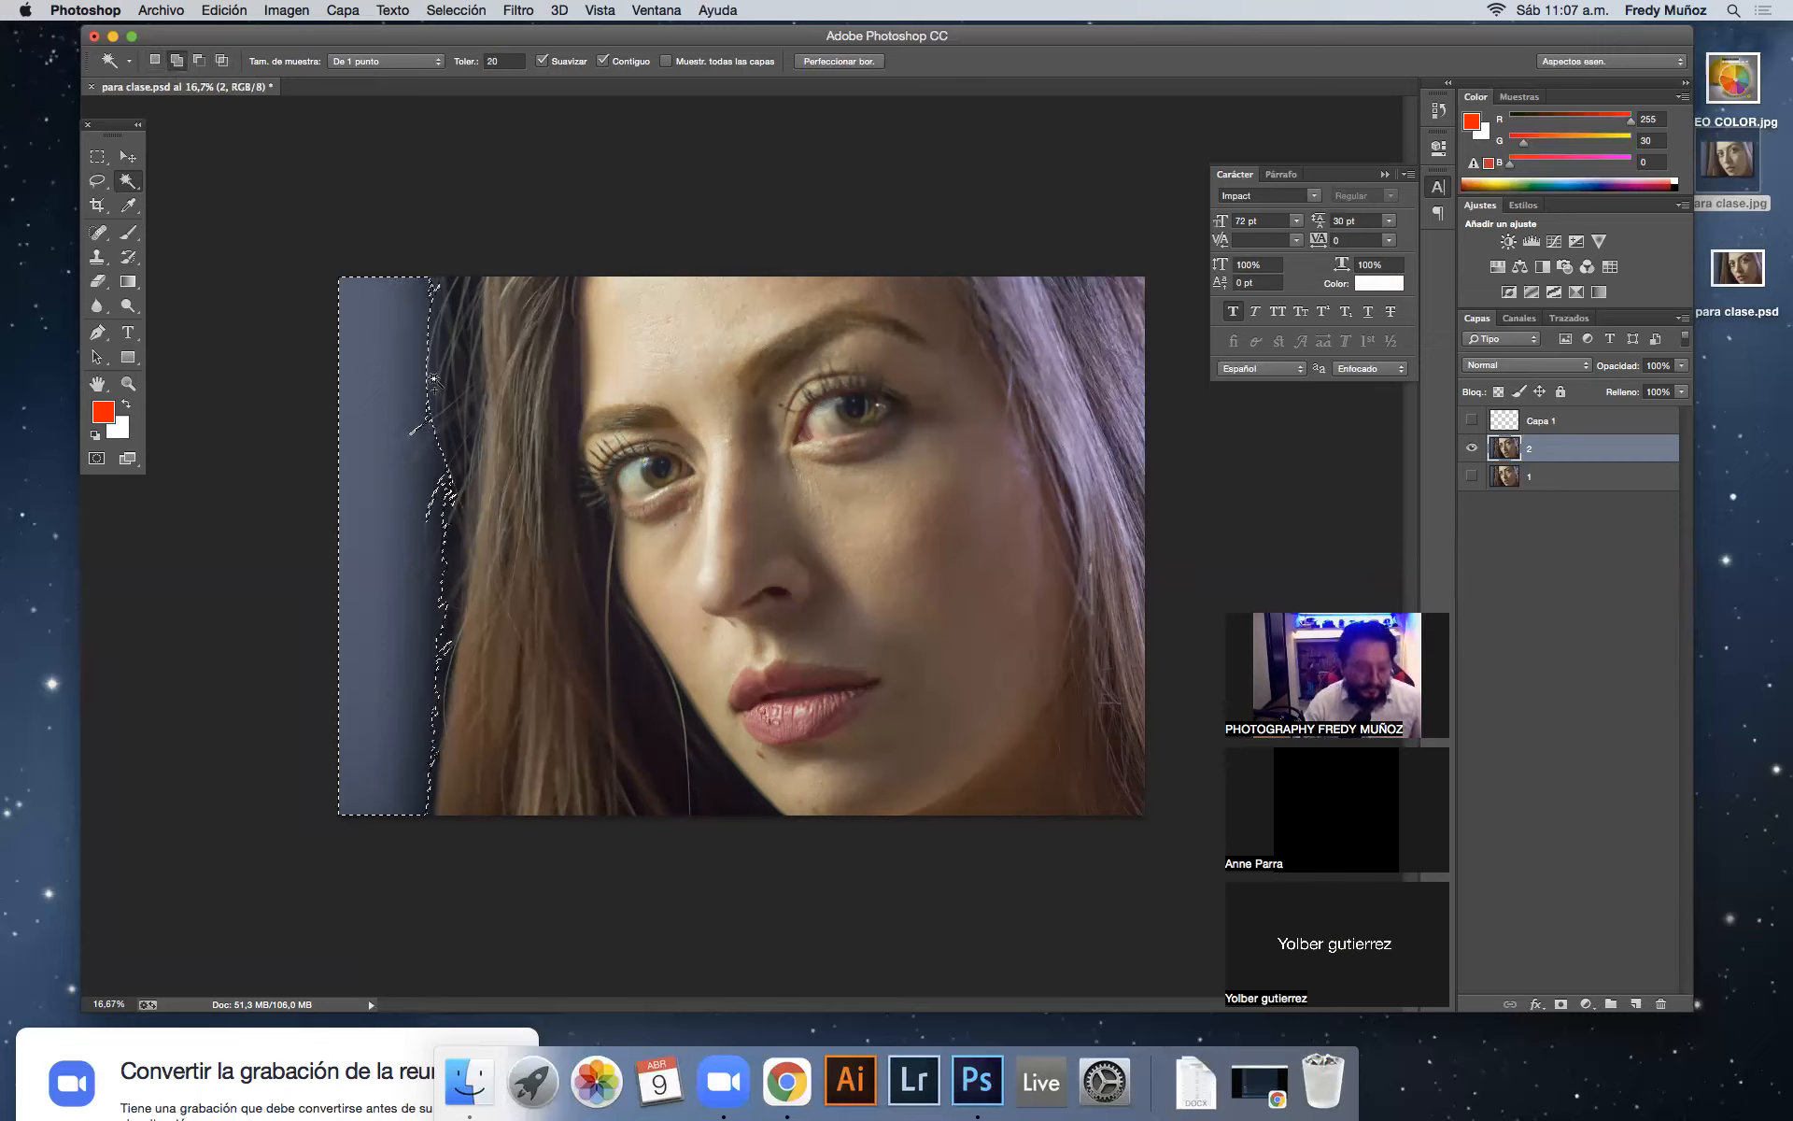
# Step: Set the Magic Wand tolerance to 3 and add small dark spots along the hair edge to the backdrop selection
pyautogui.click(470, 64)
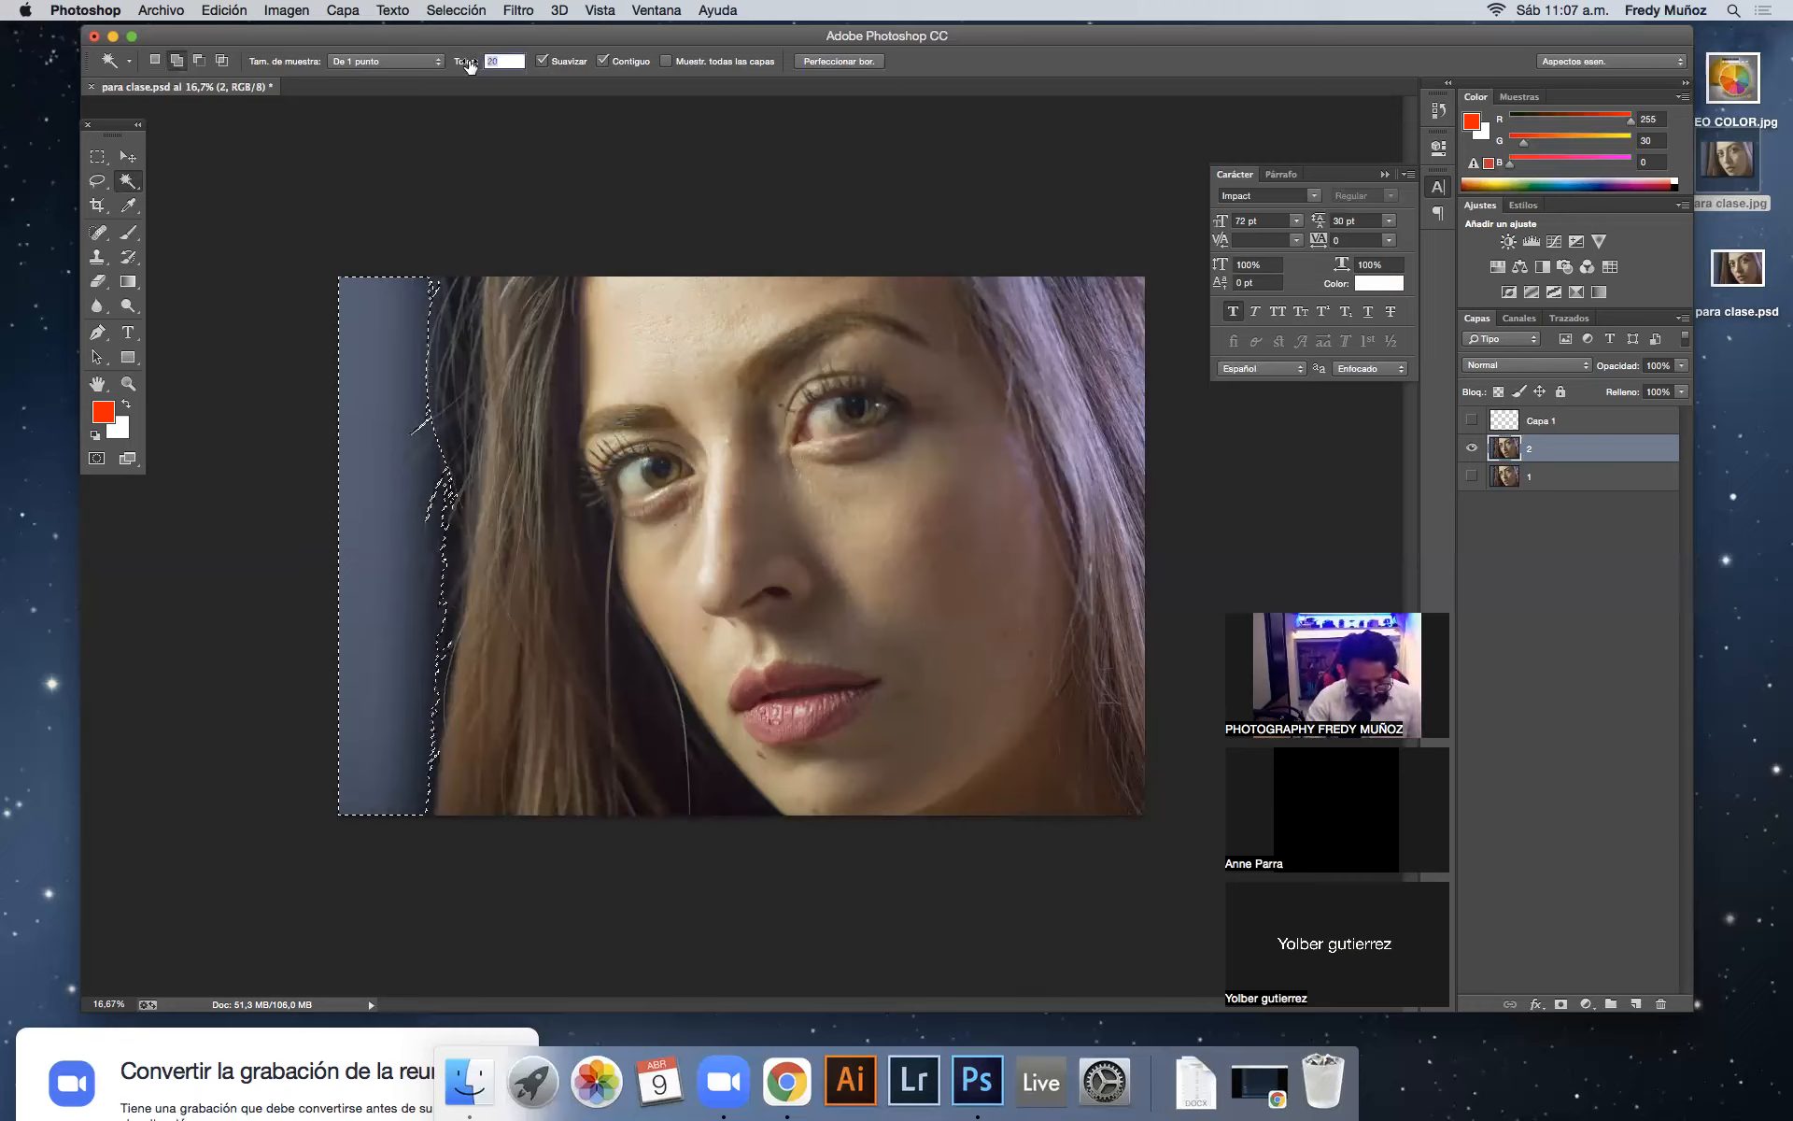
pyautogui.write('3')
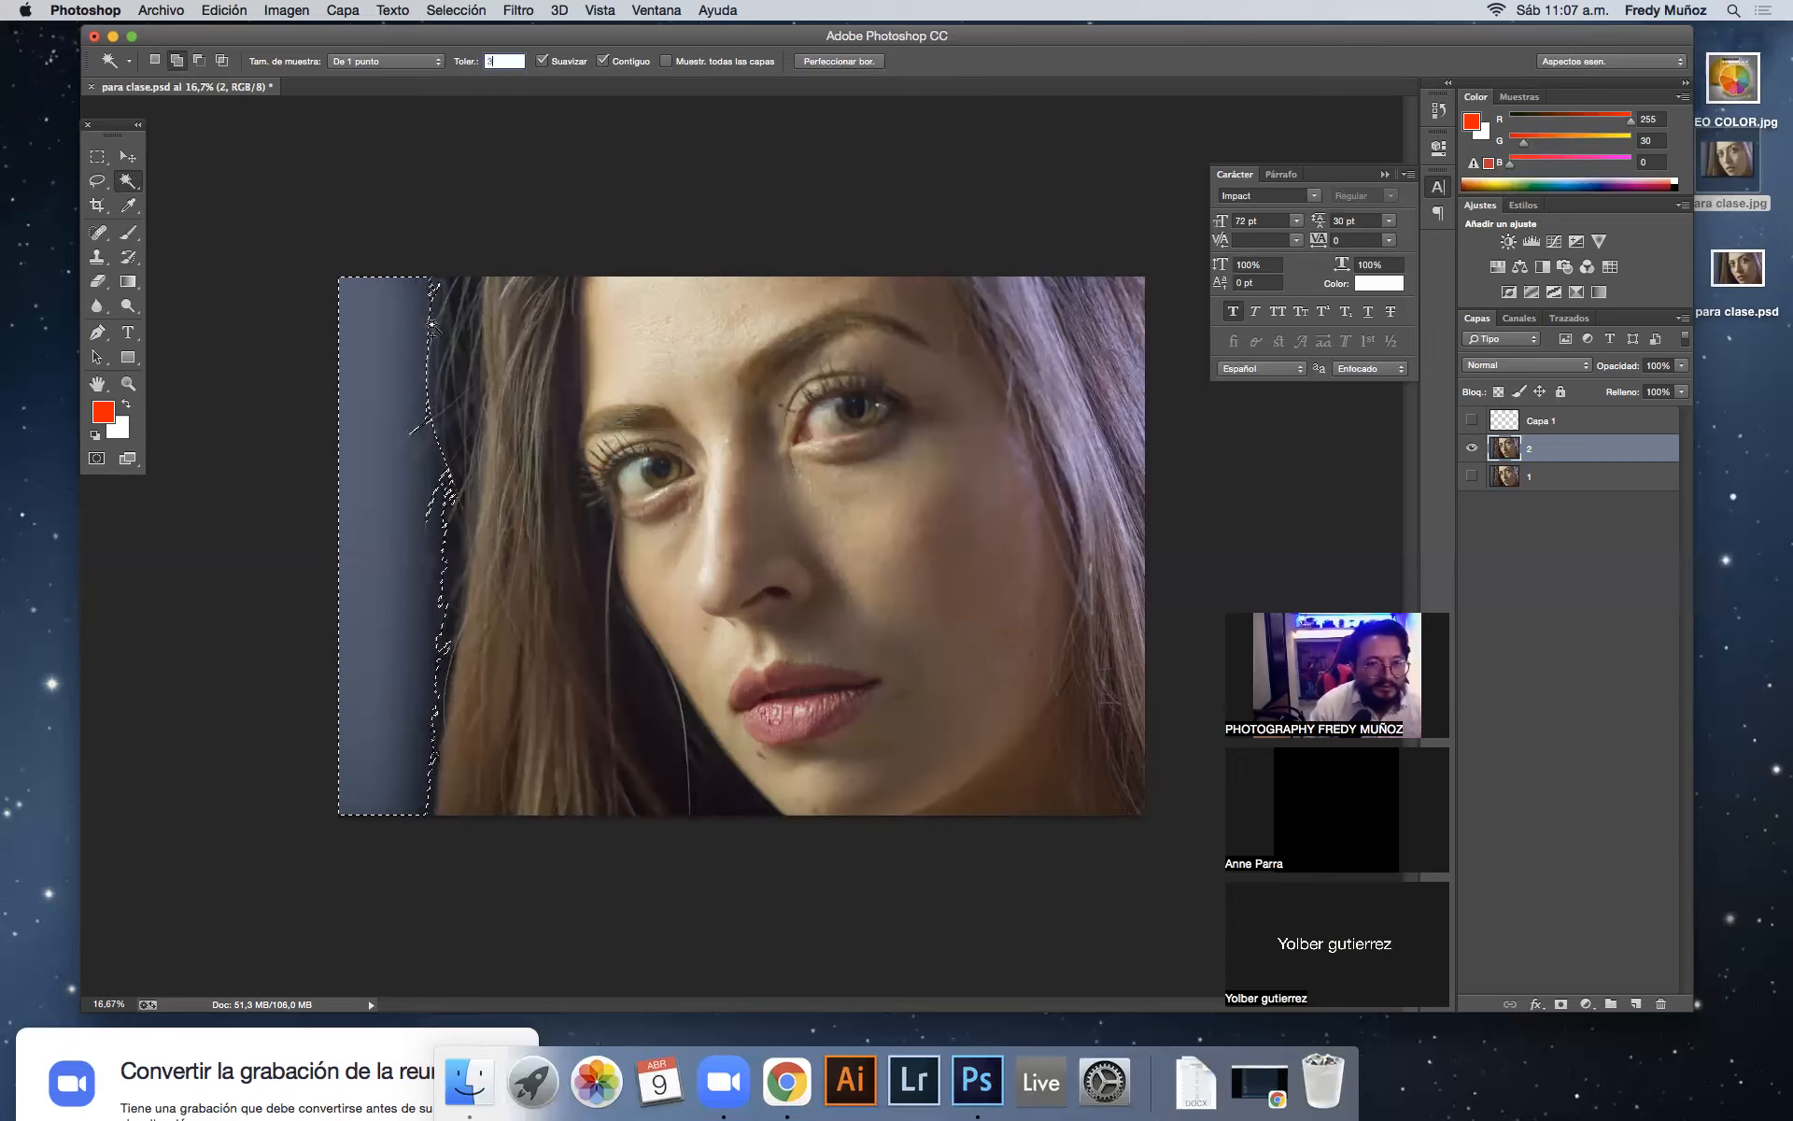
pyautogui.click(443, 339)
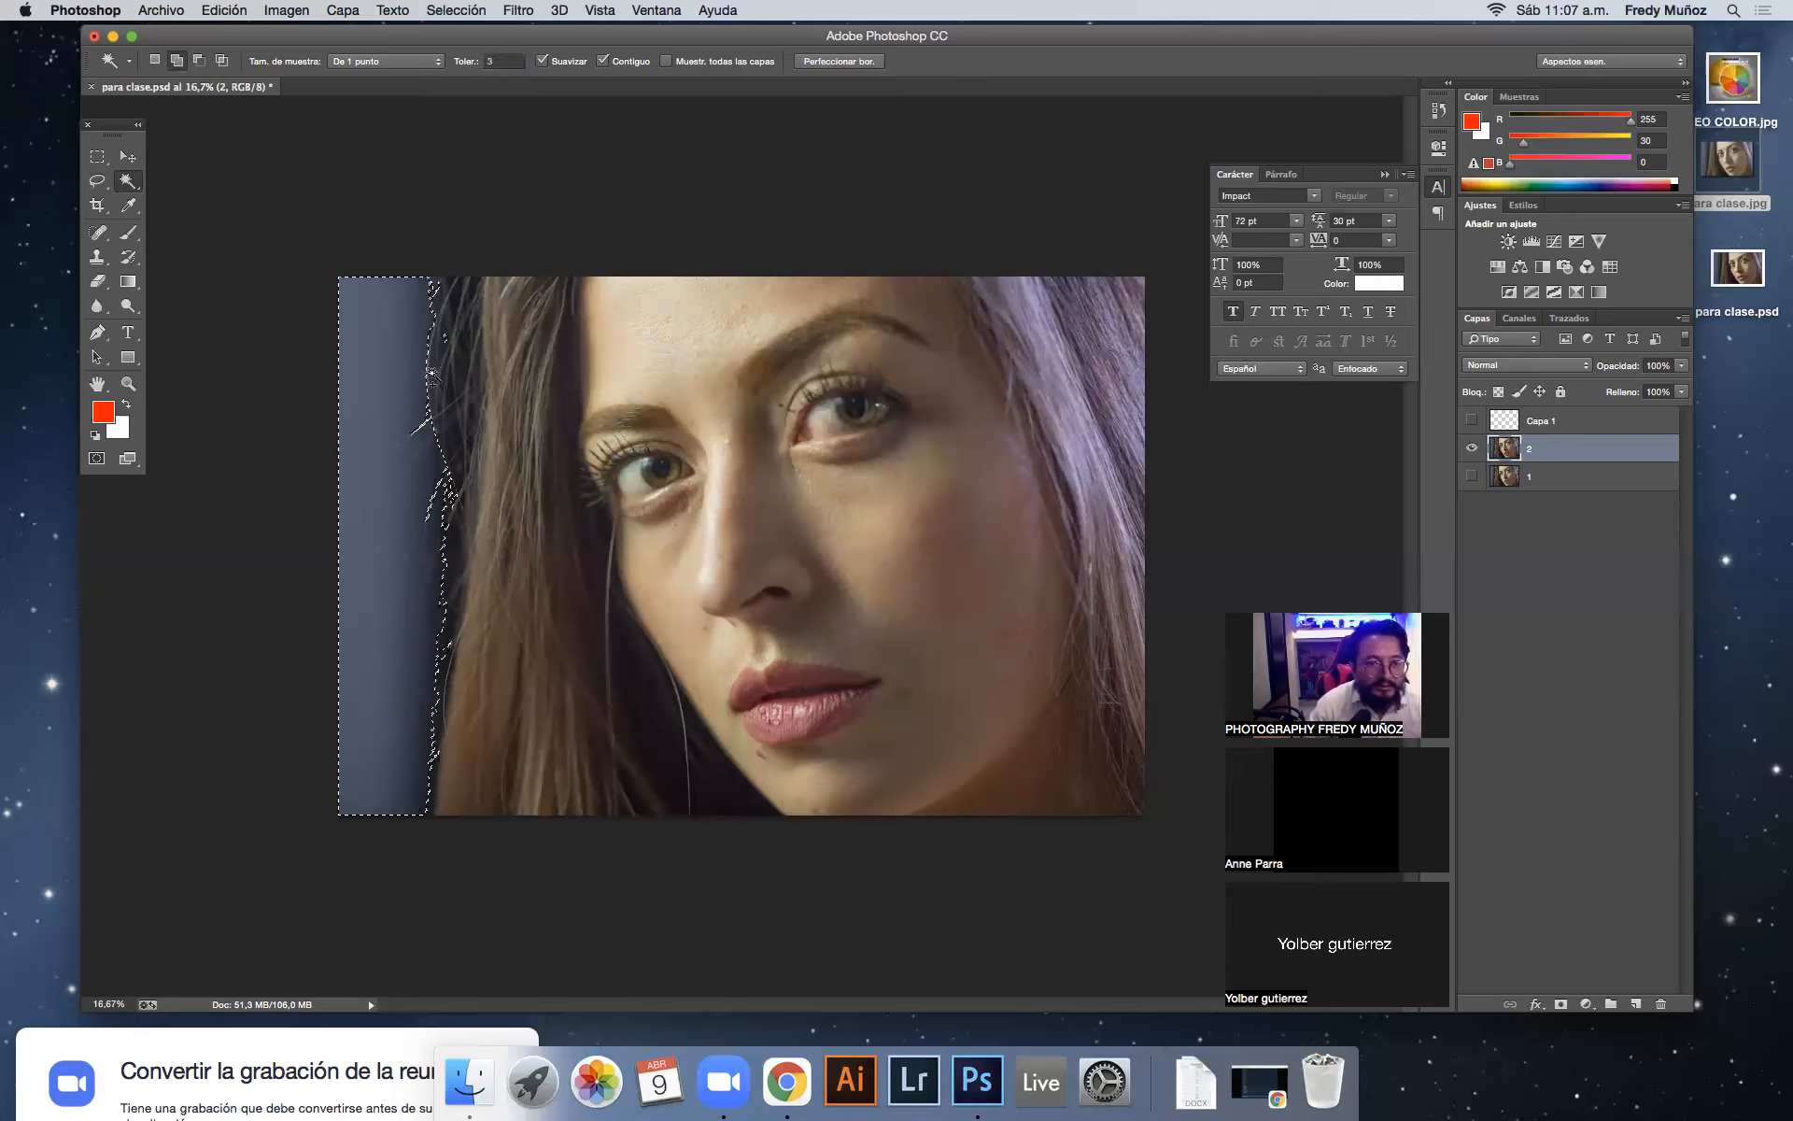
pyautogui.click(435, 428)
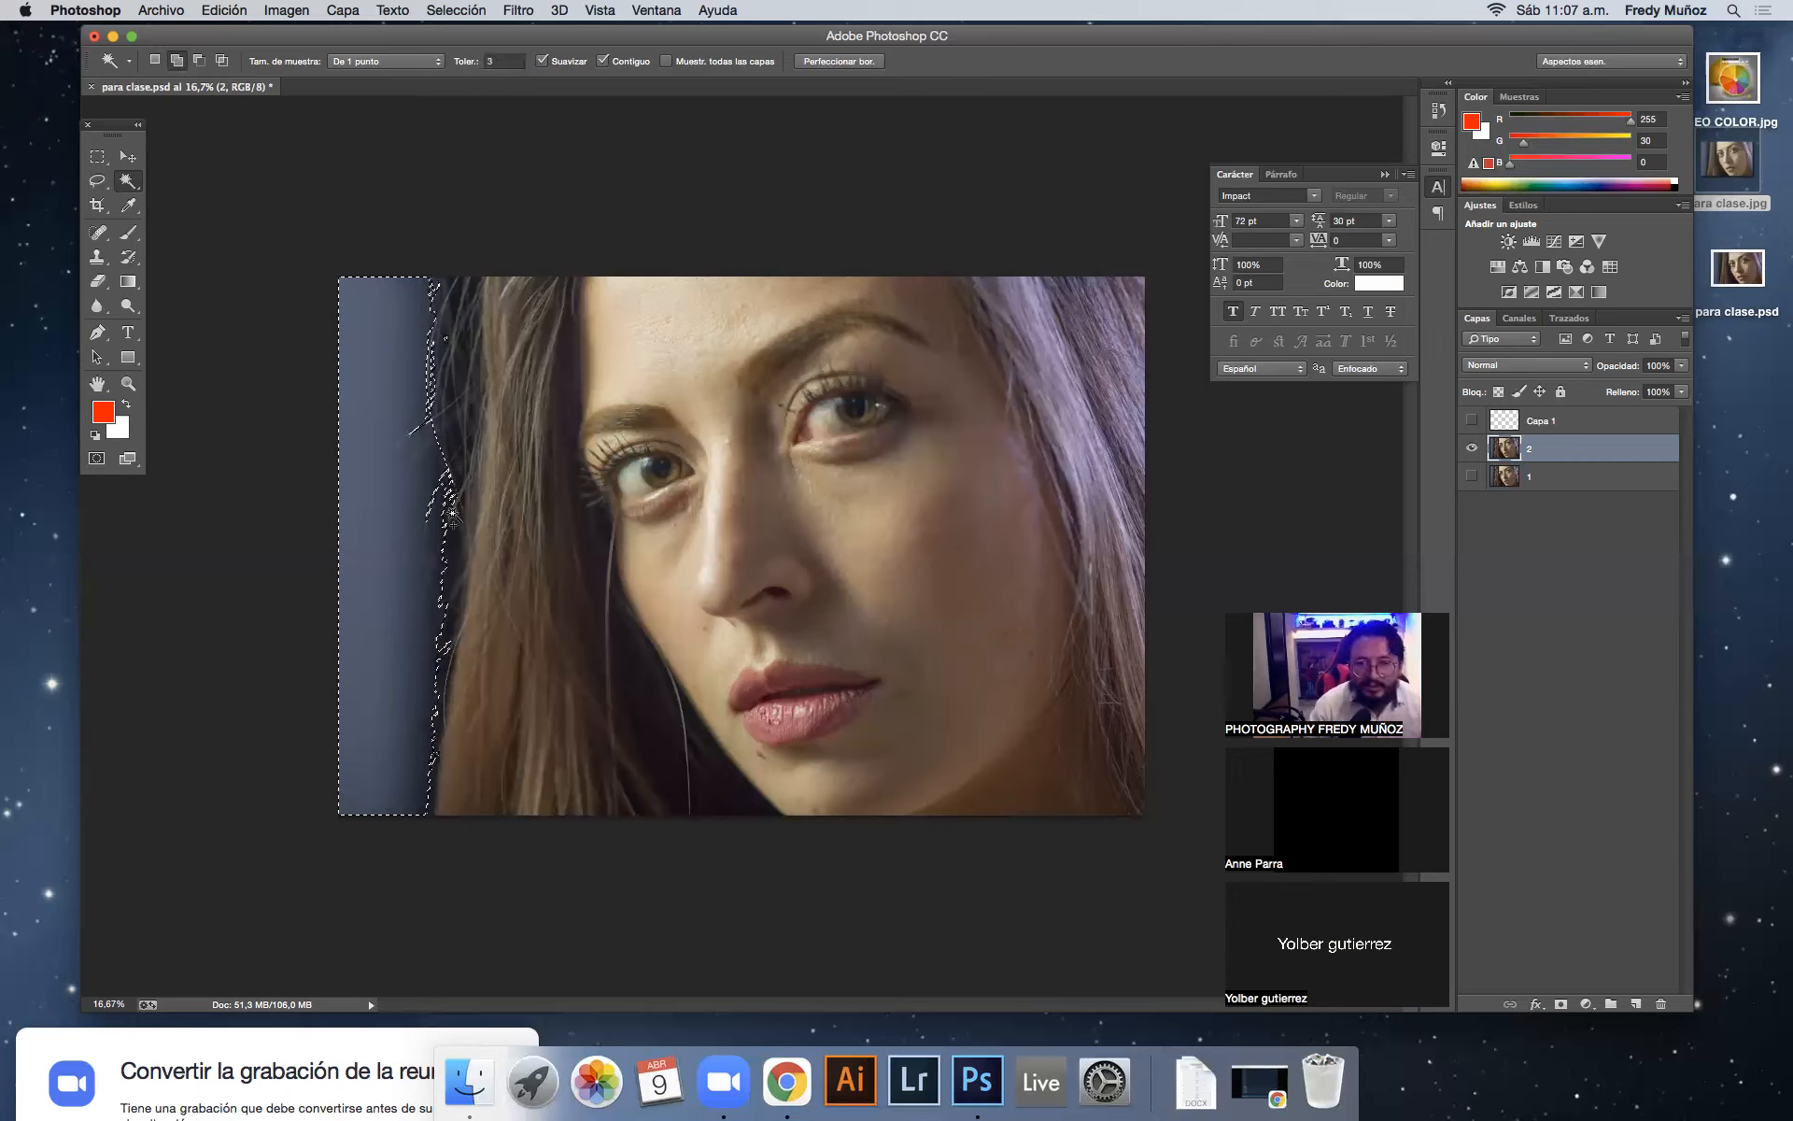
pyautogui.click(458, 546)
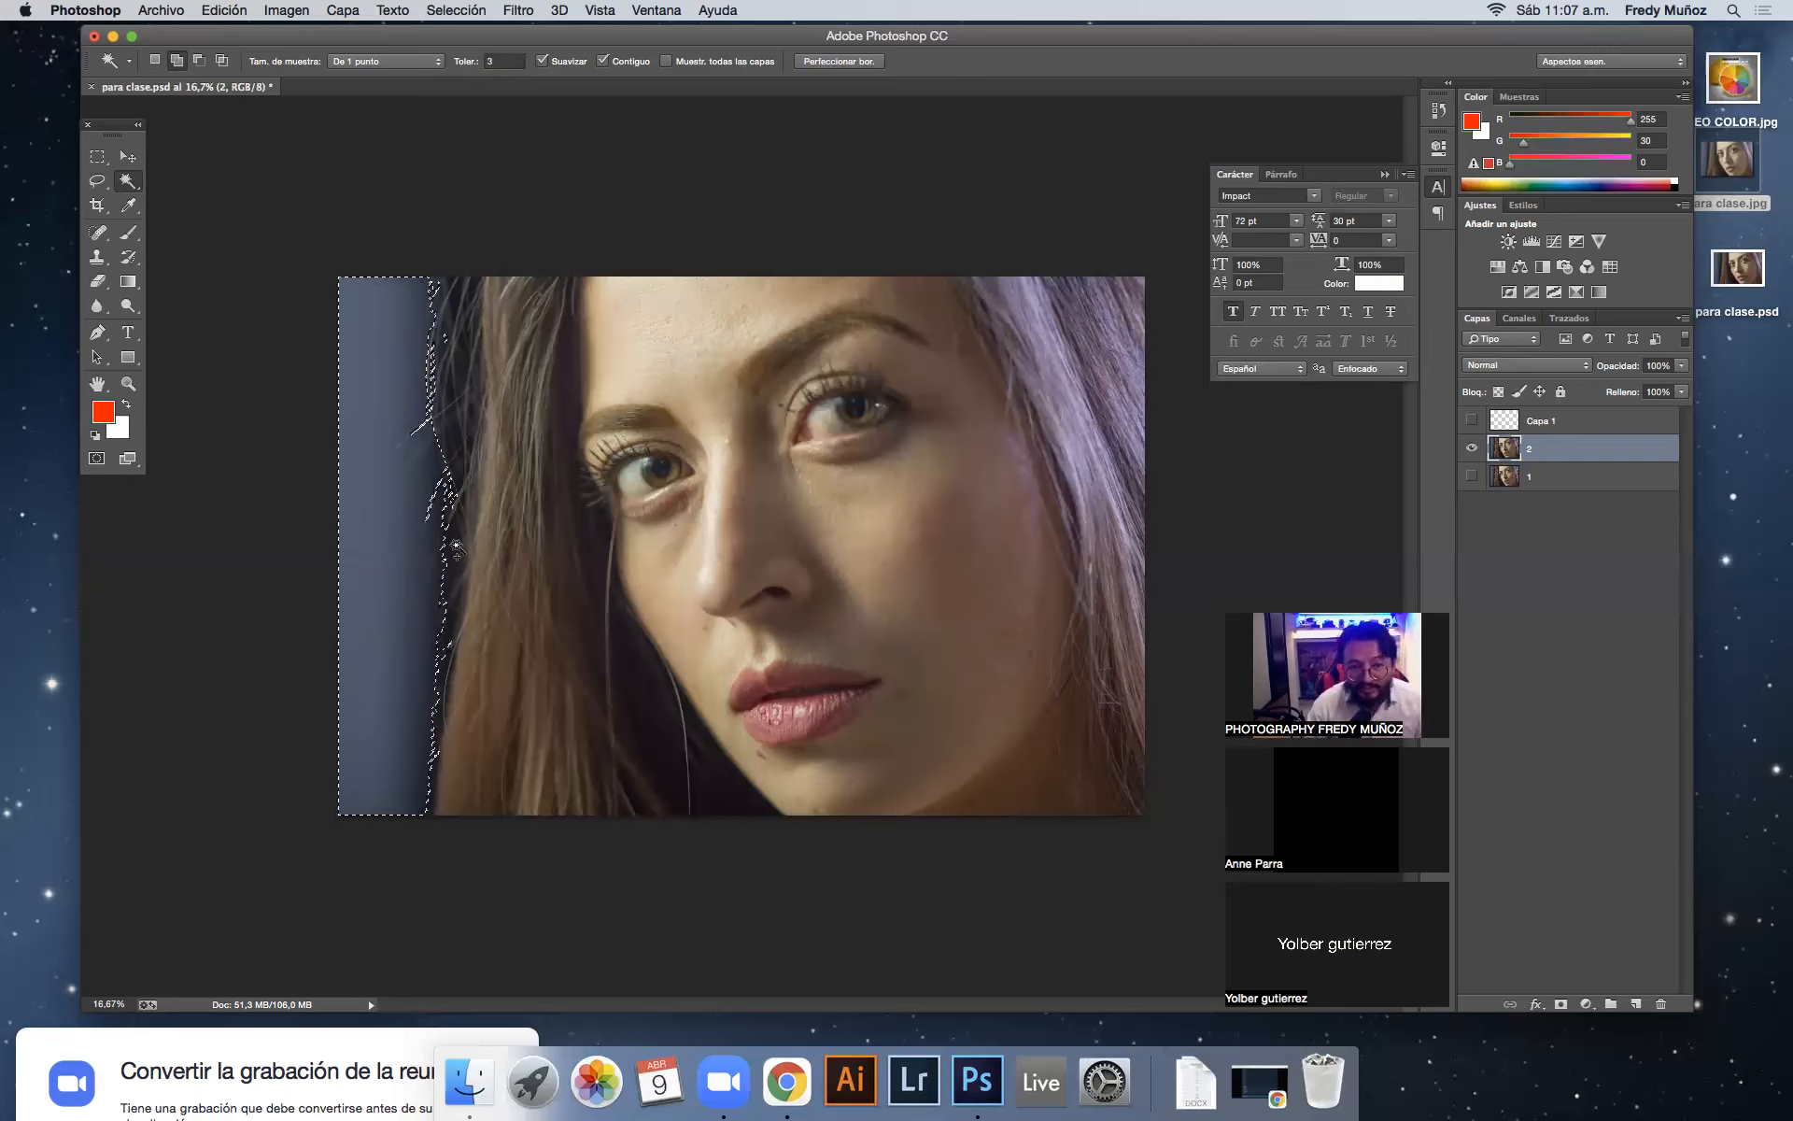
pyautogui.click(450, 571)
pyautogui.click(452, 626)
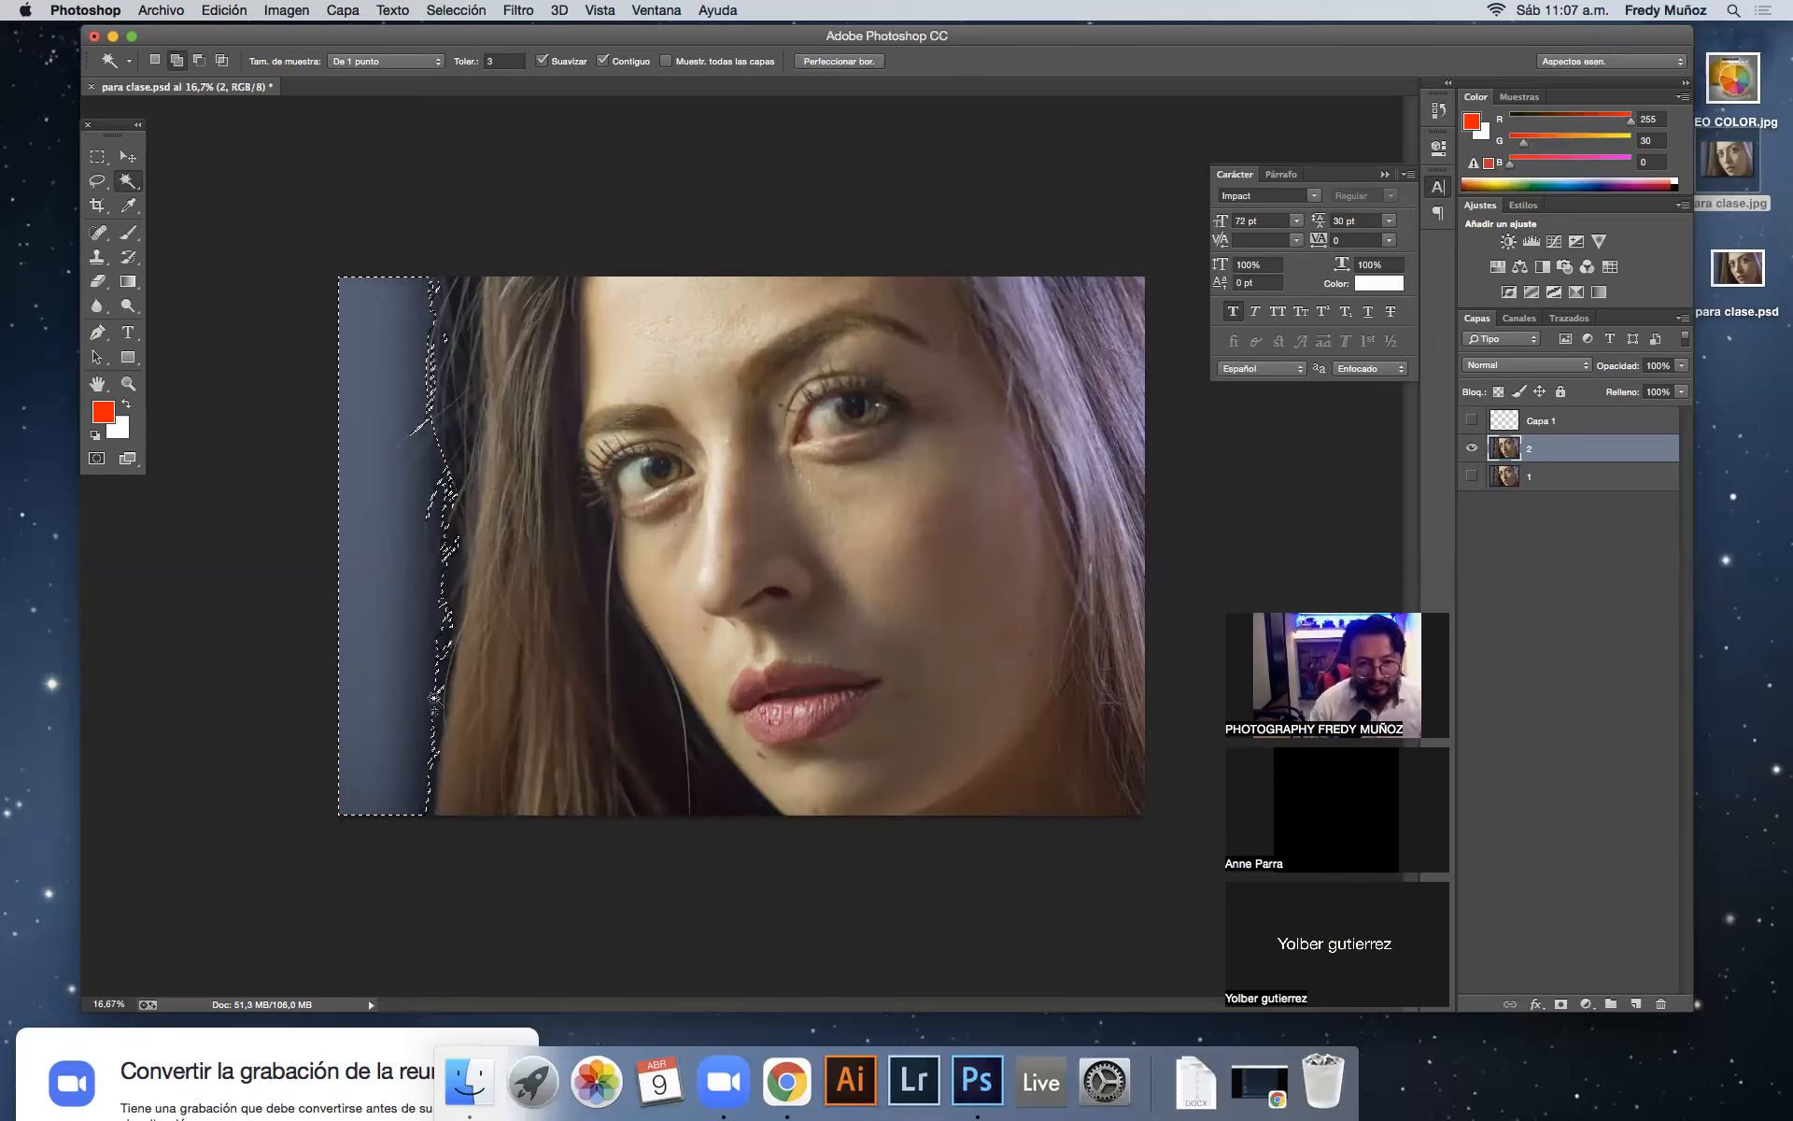
# Step: Try deleting the selected backdrop from layer 2, and undo the deletion back to the backdrop selection
pyautogui.click(503, 60)
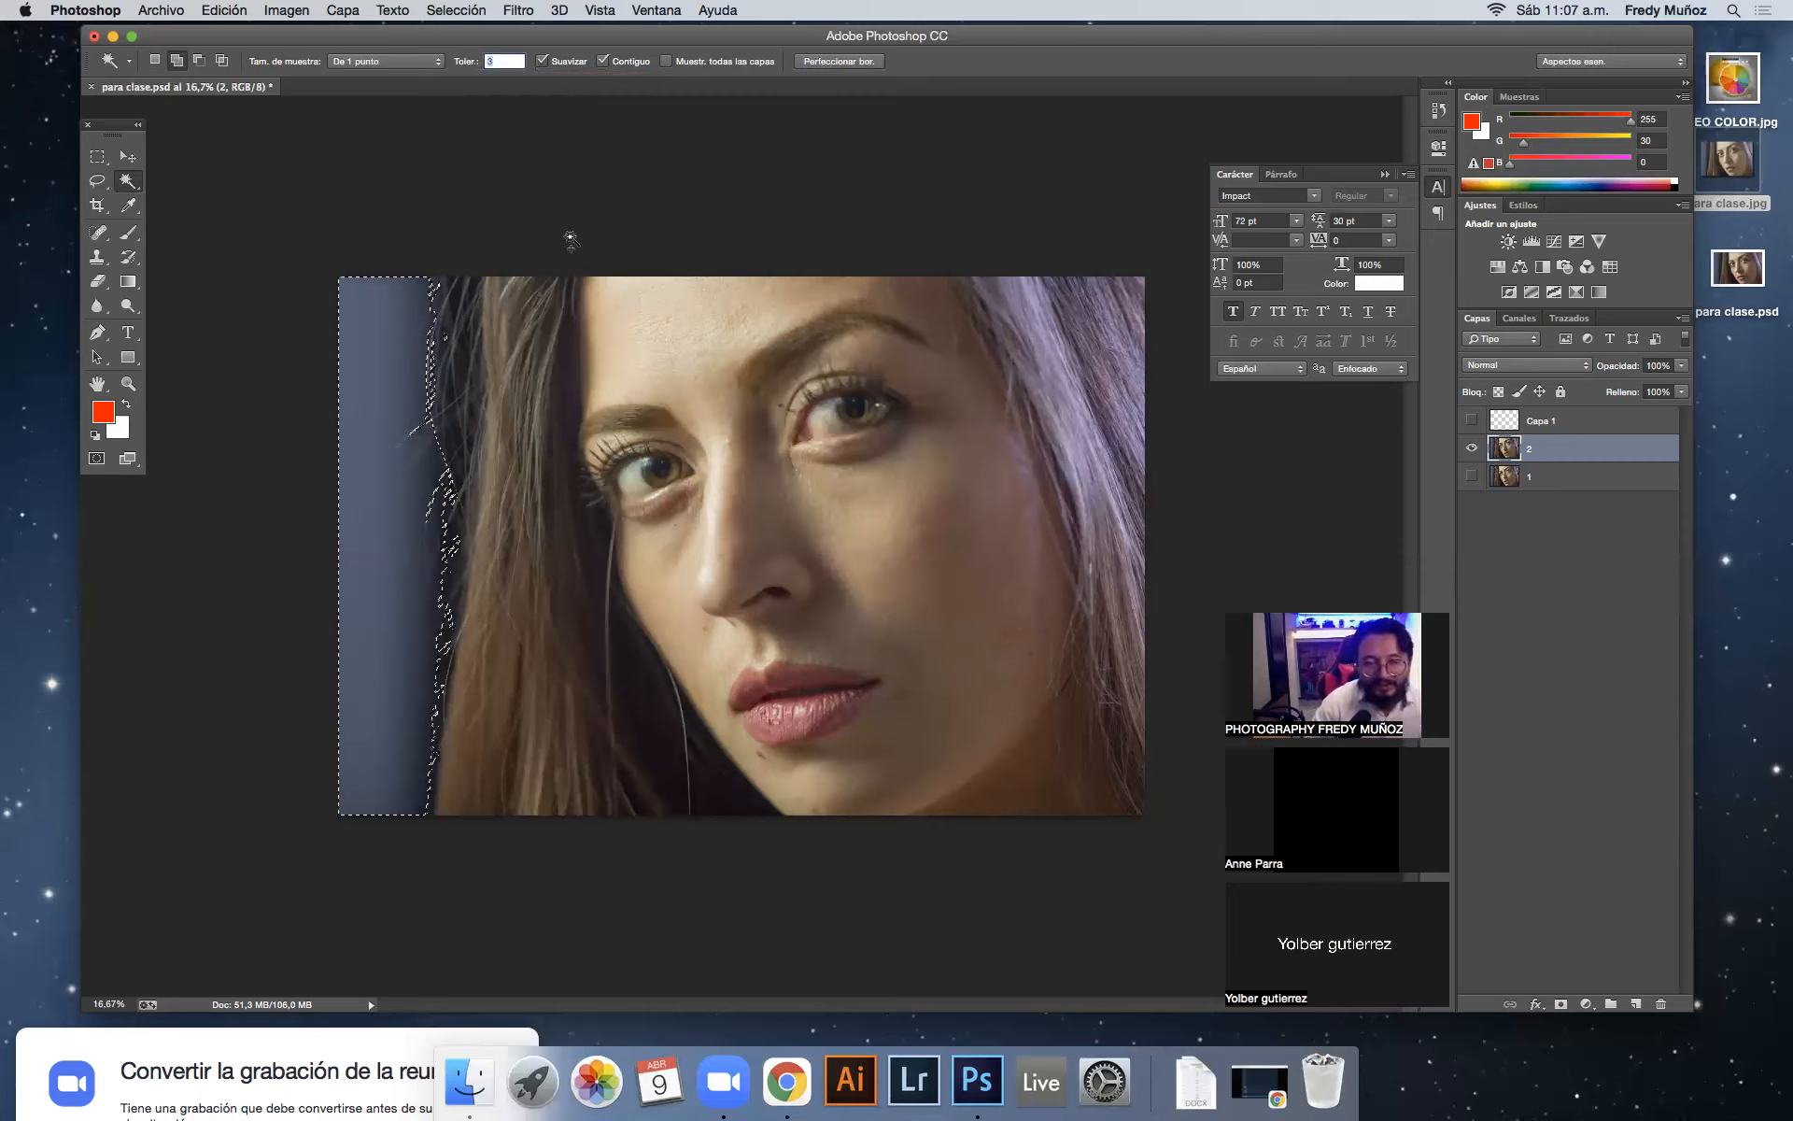
pyautogui.press('BackSpace')
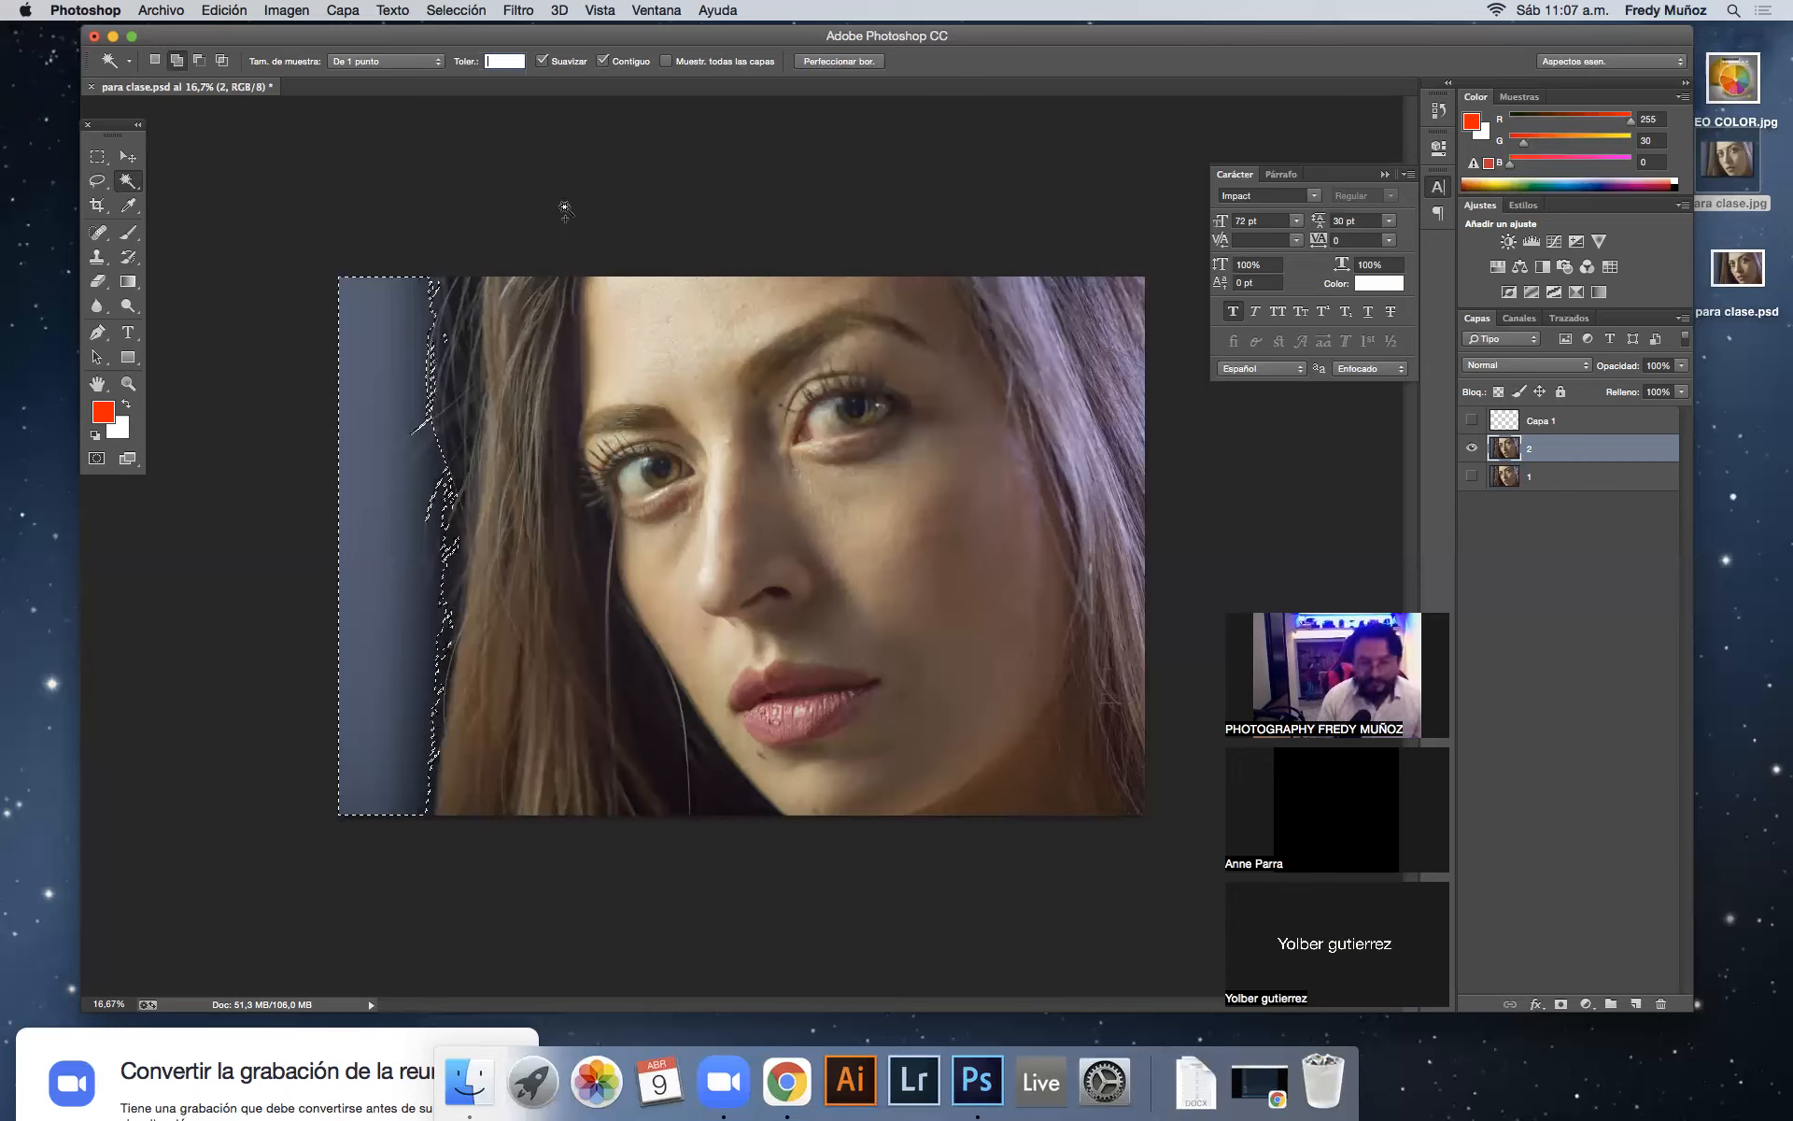
pyautogui.click(474, 283)
pyautogui.click(1041, 365)
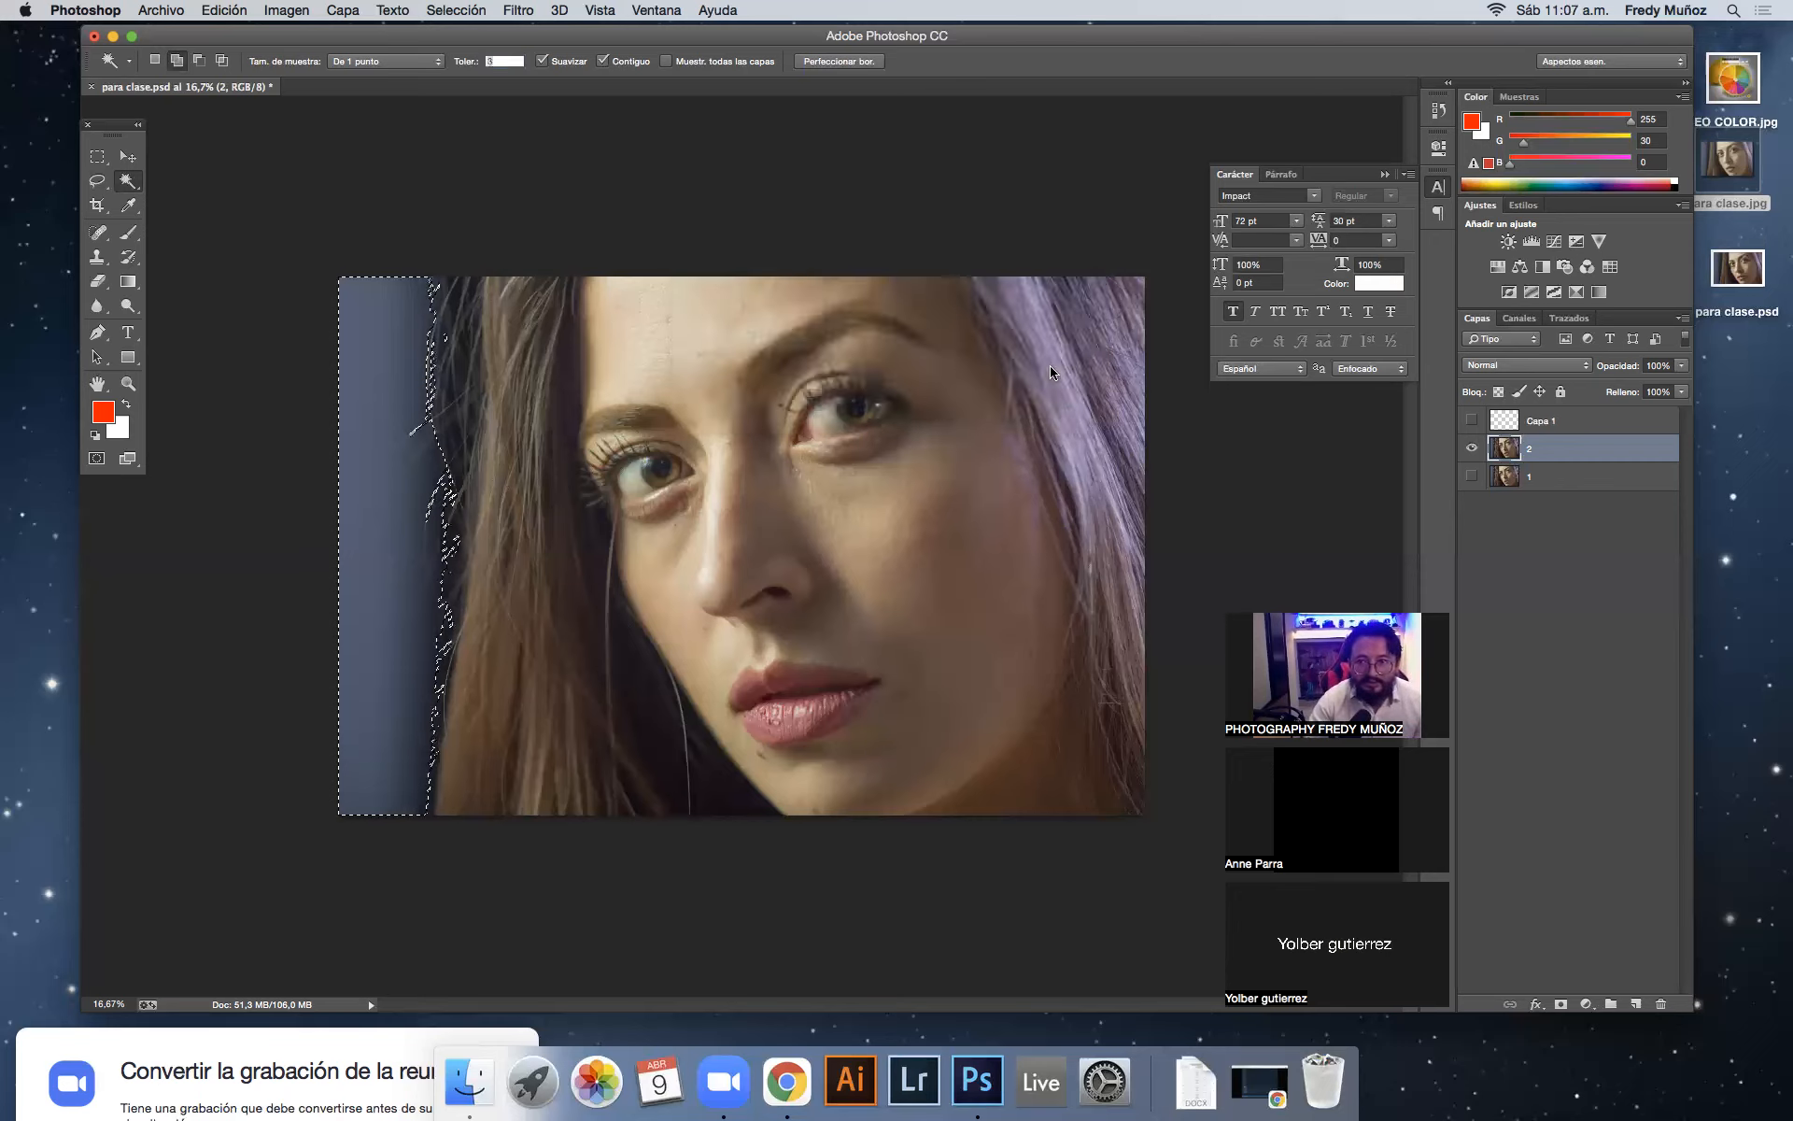
pyautogui.press('Delete')
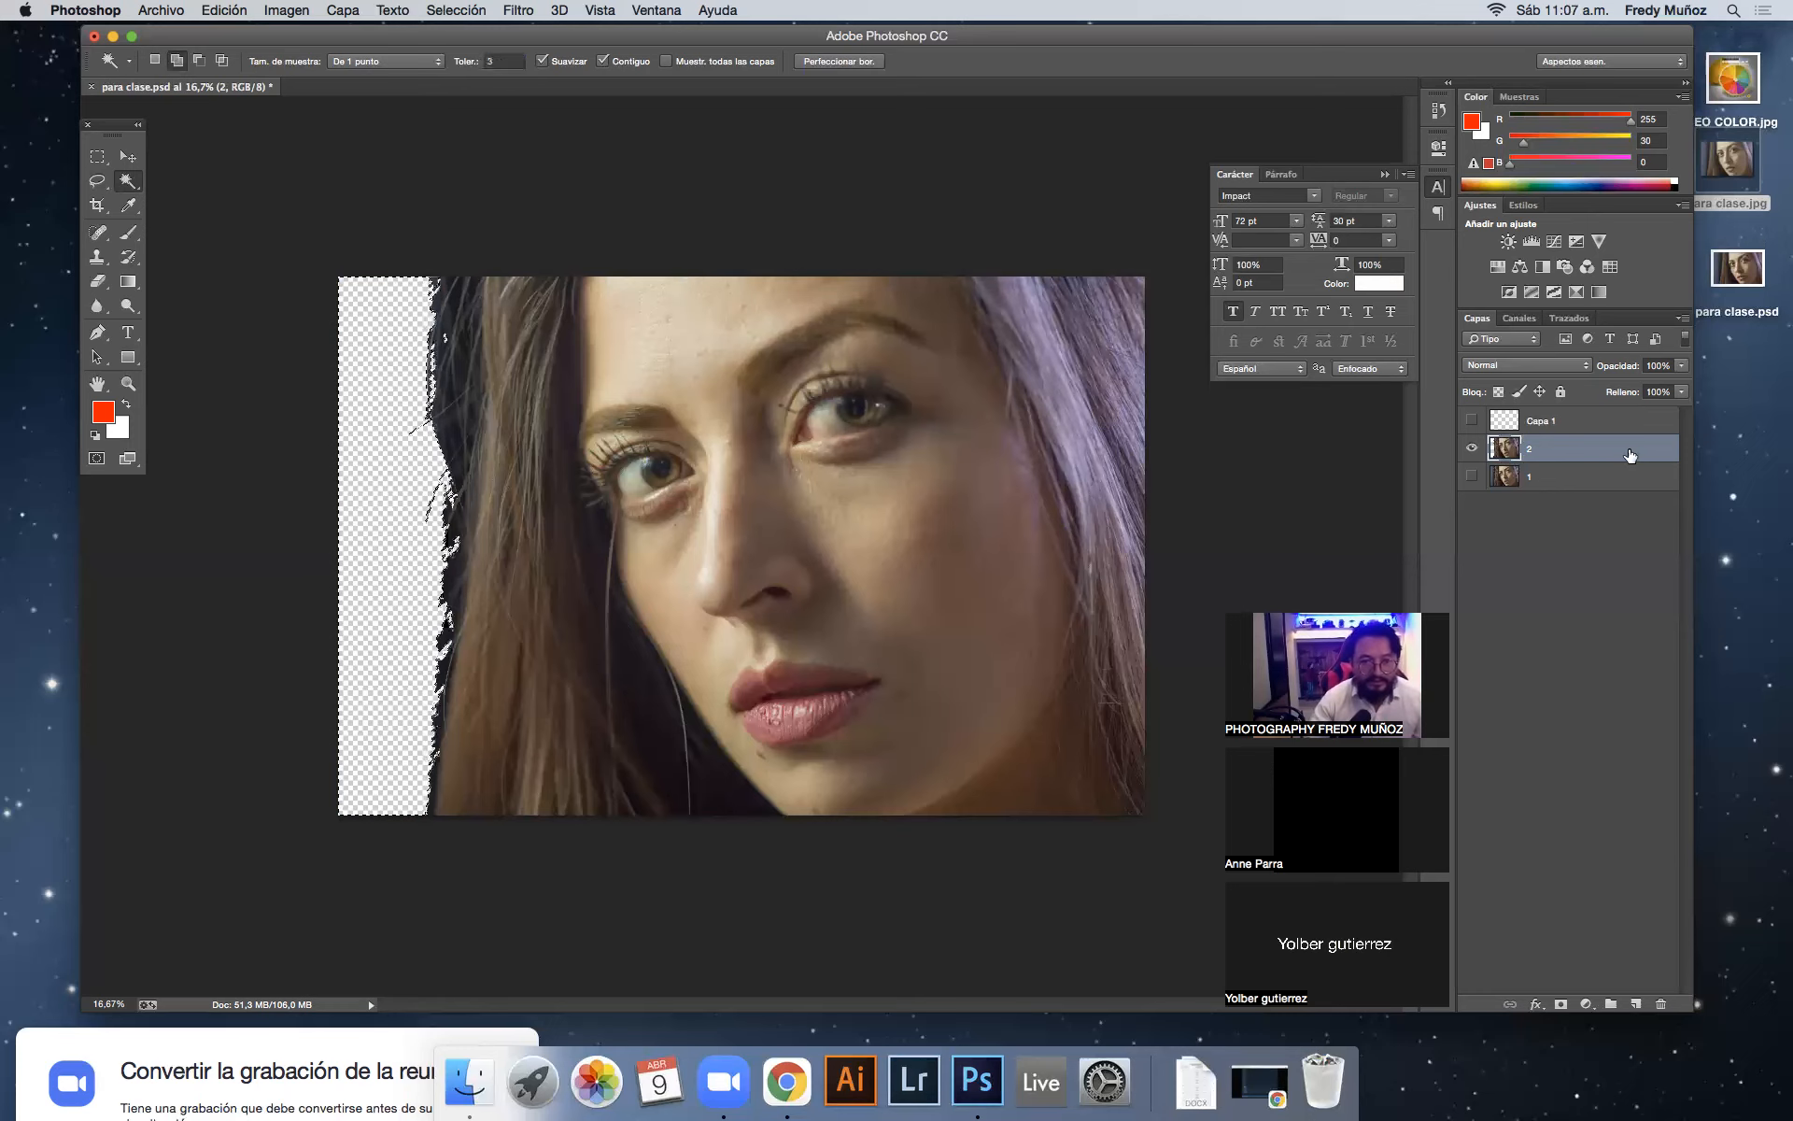
pyautogui.hotkey('ctrl', 'd')
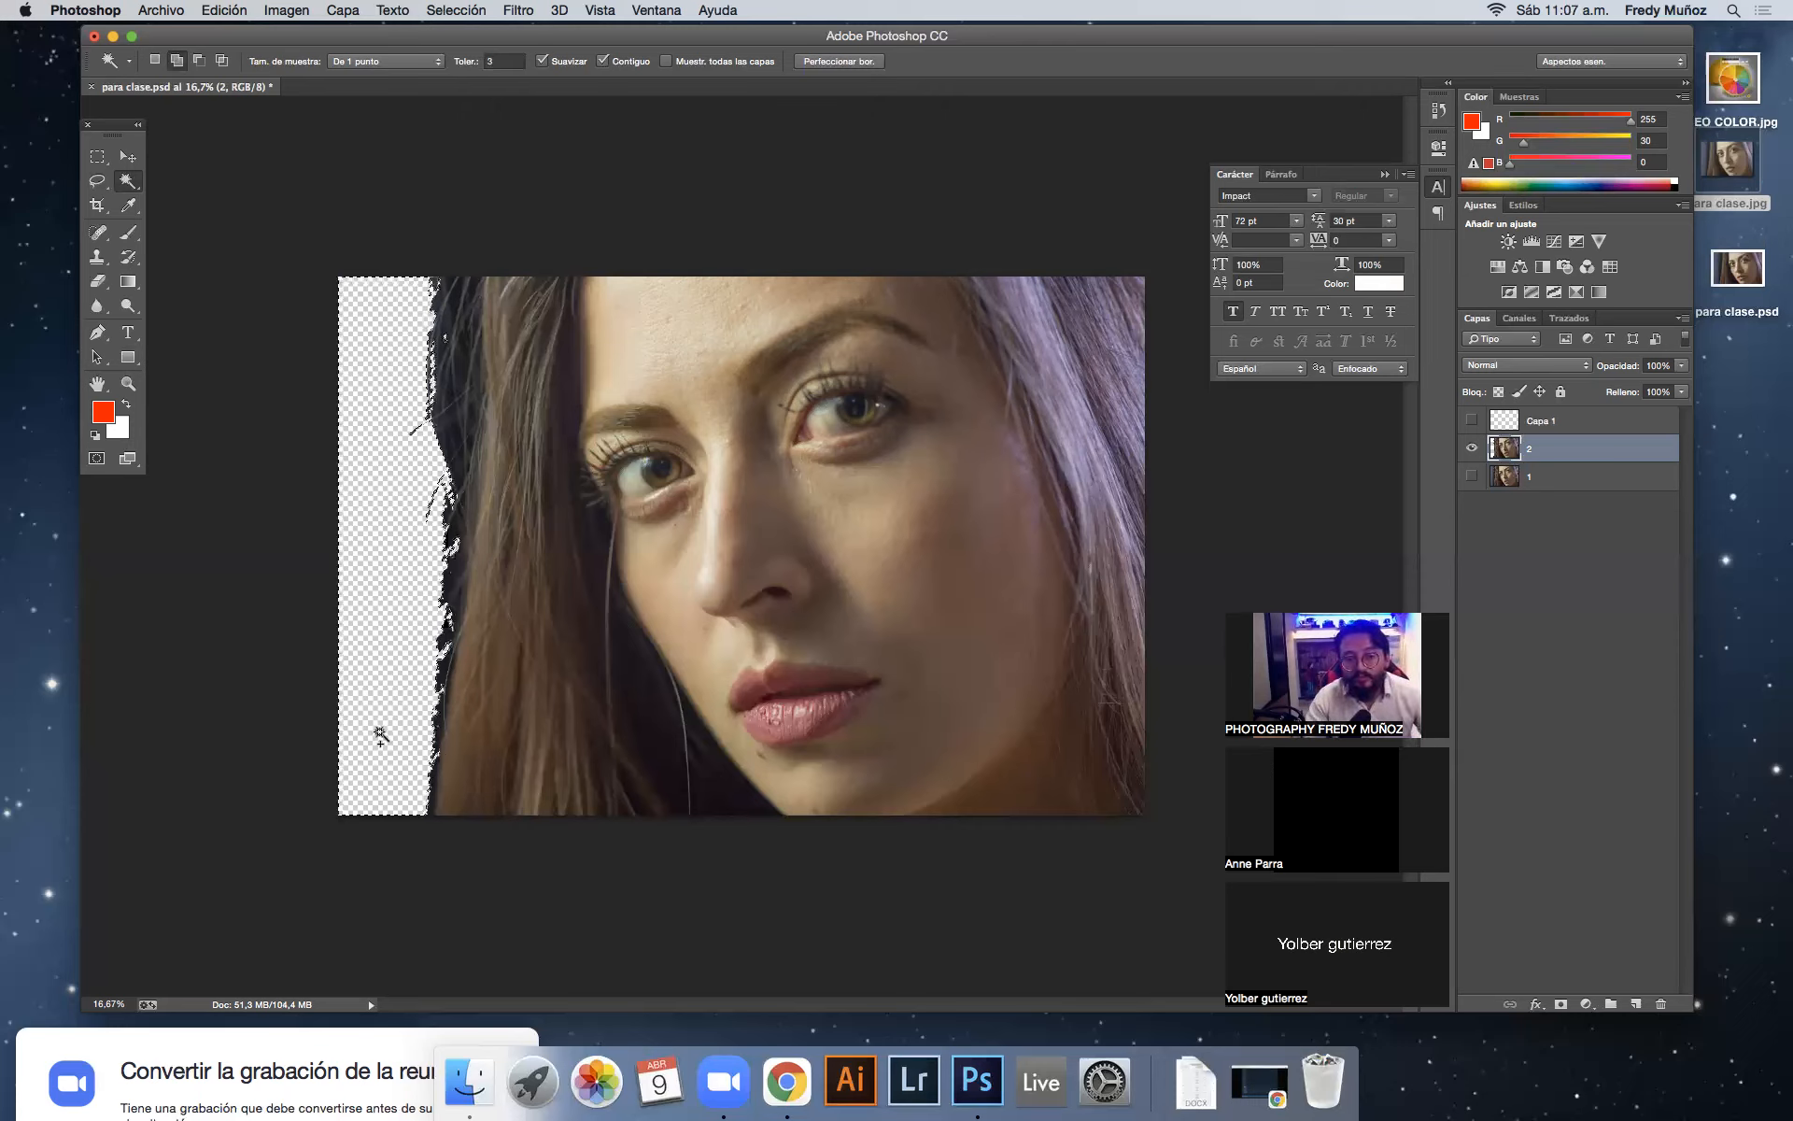
pyautogui.click(449, 690)
pyautogui.press('alt+super+z')
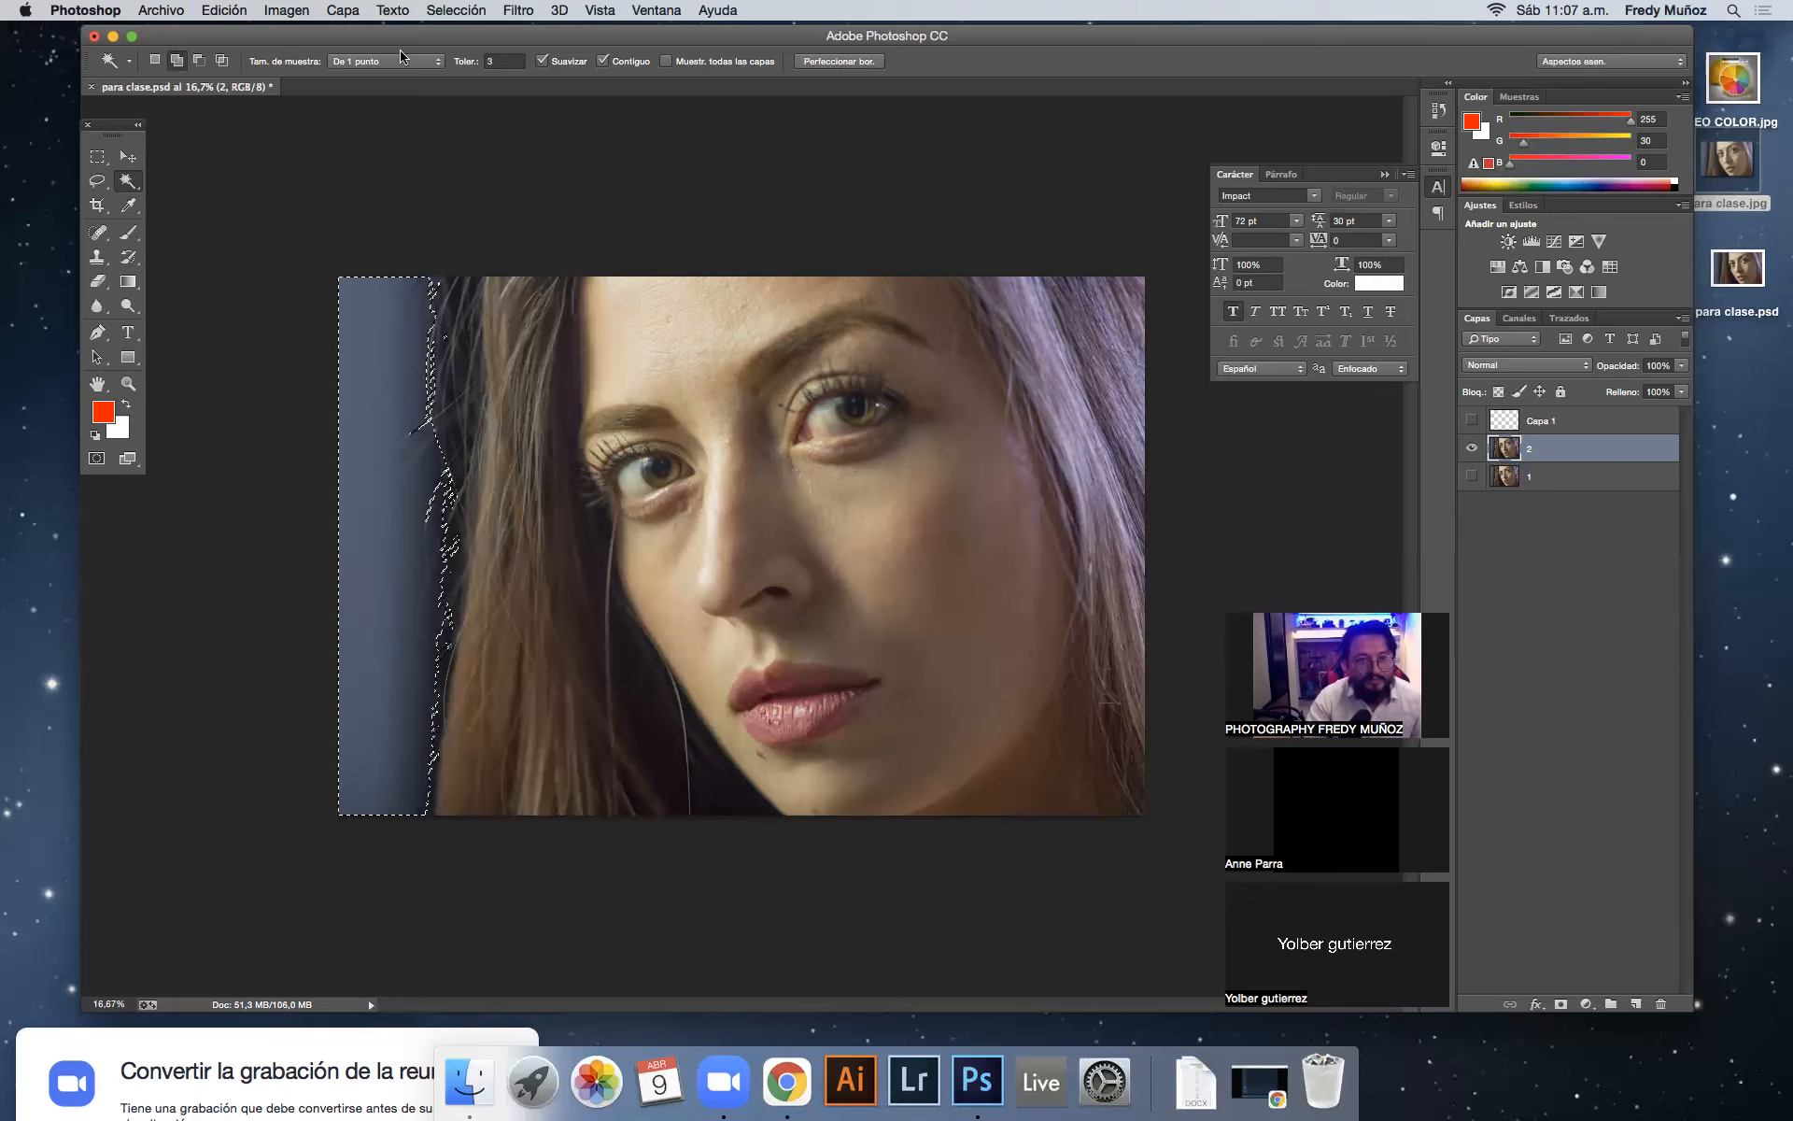
# Step: Set the Magic Wand tolerance to 50, add the black gap between hair and jaw to the selection, and delete the selected areas
pyautogui.click(505, 61)
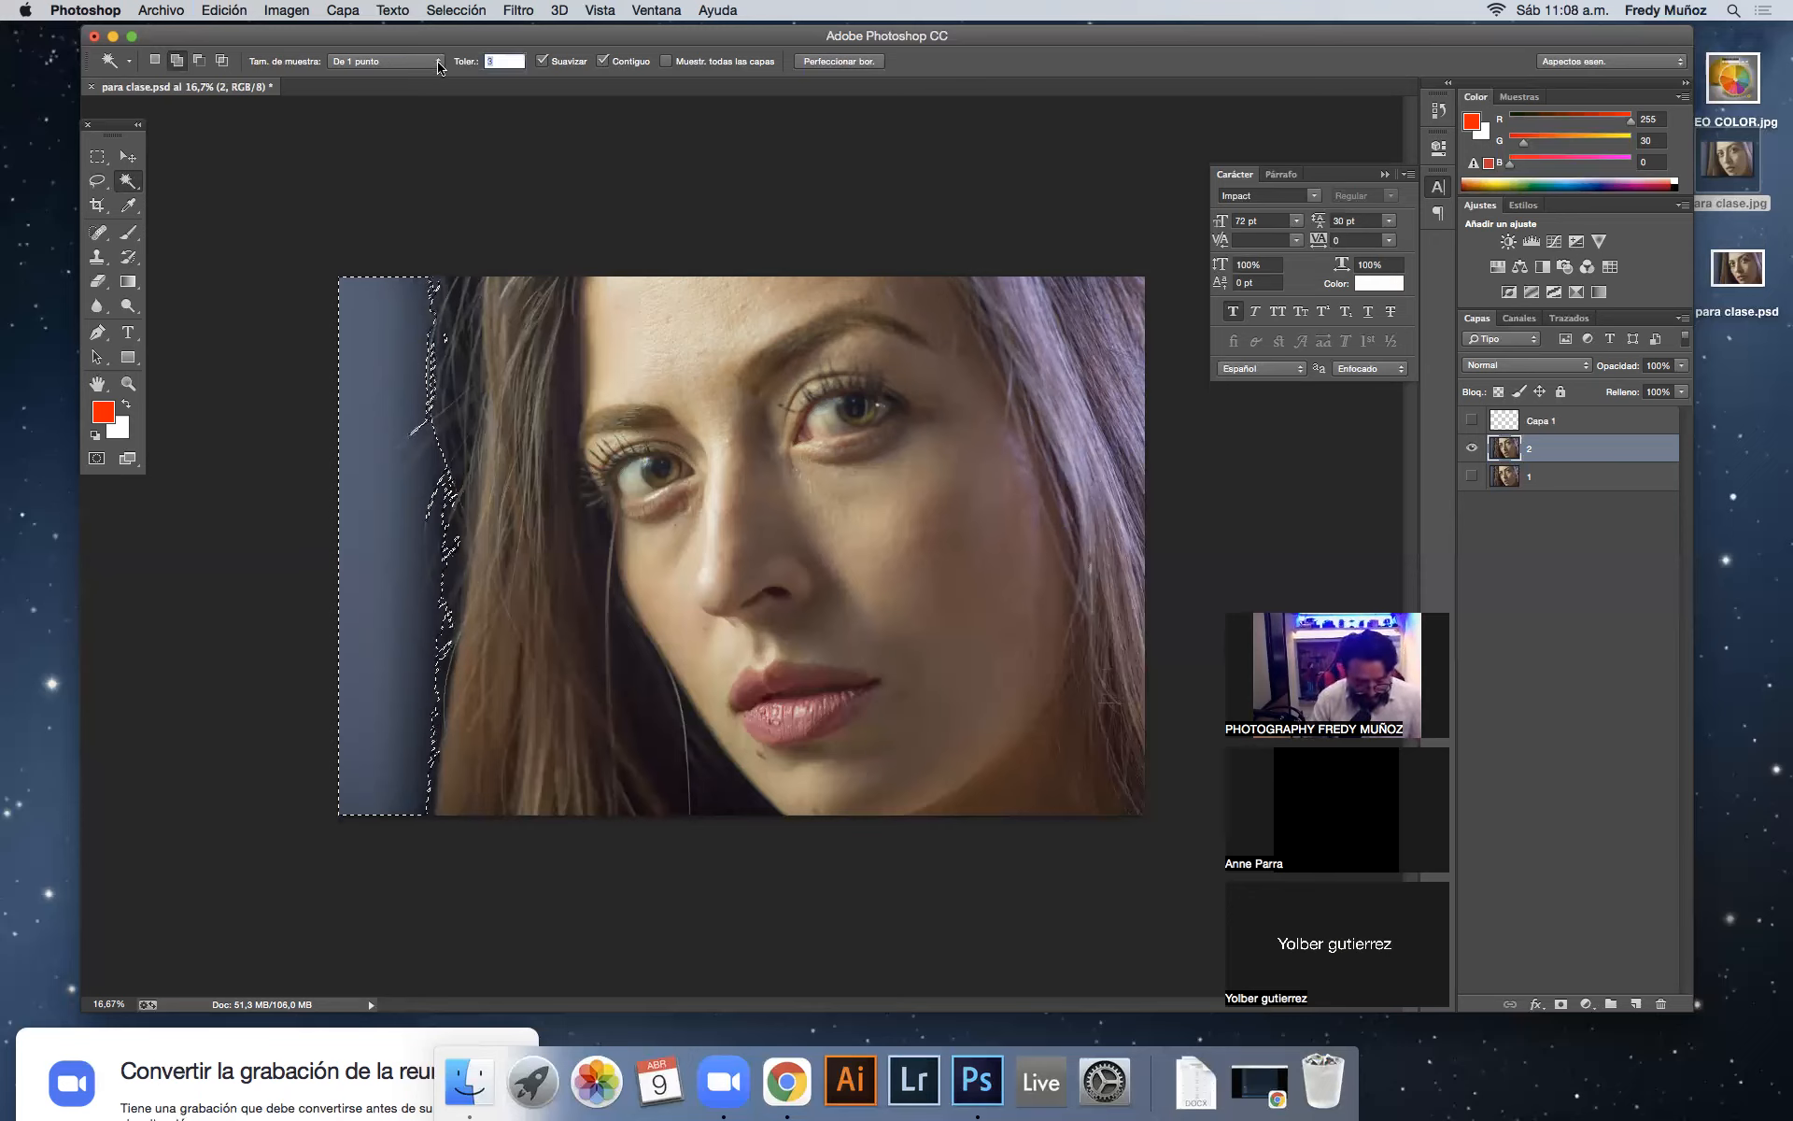
pyautogui.write('50')
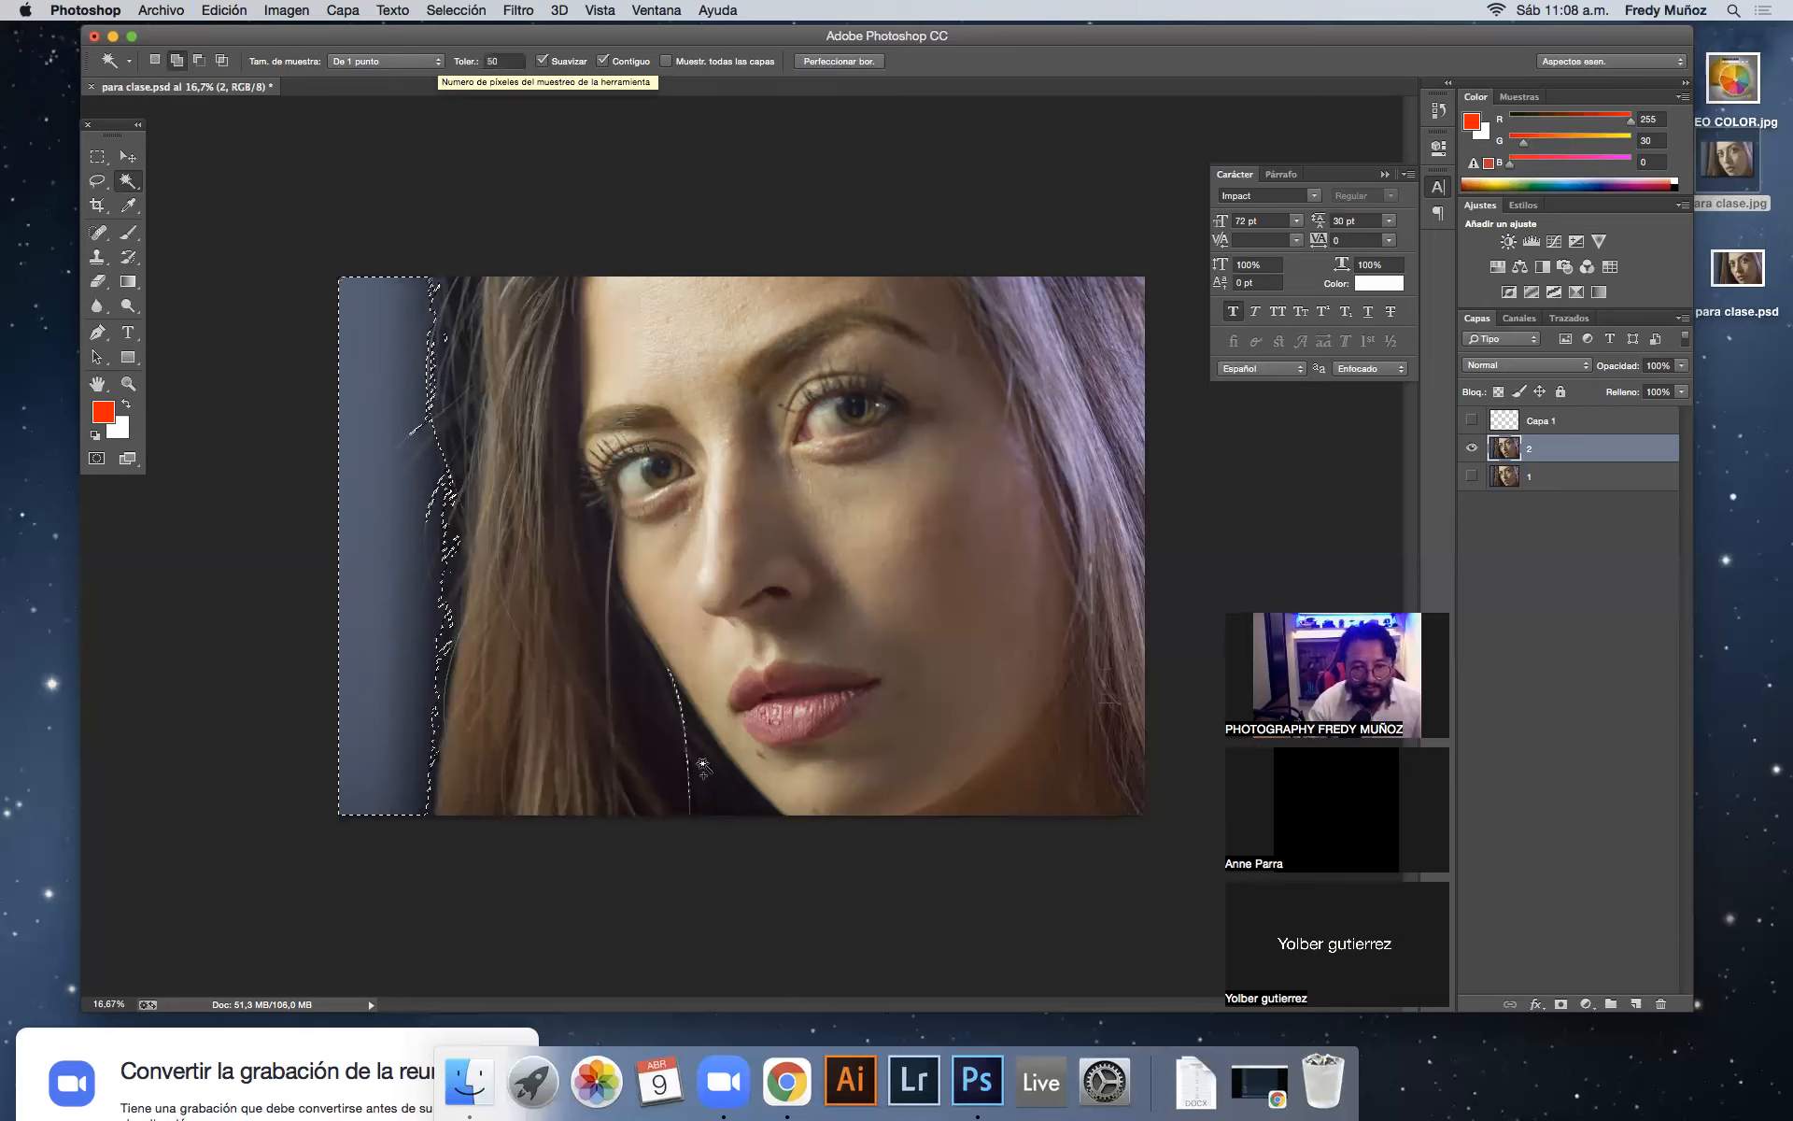
pyautogui.click(755, 794)
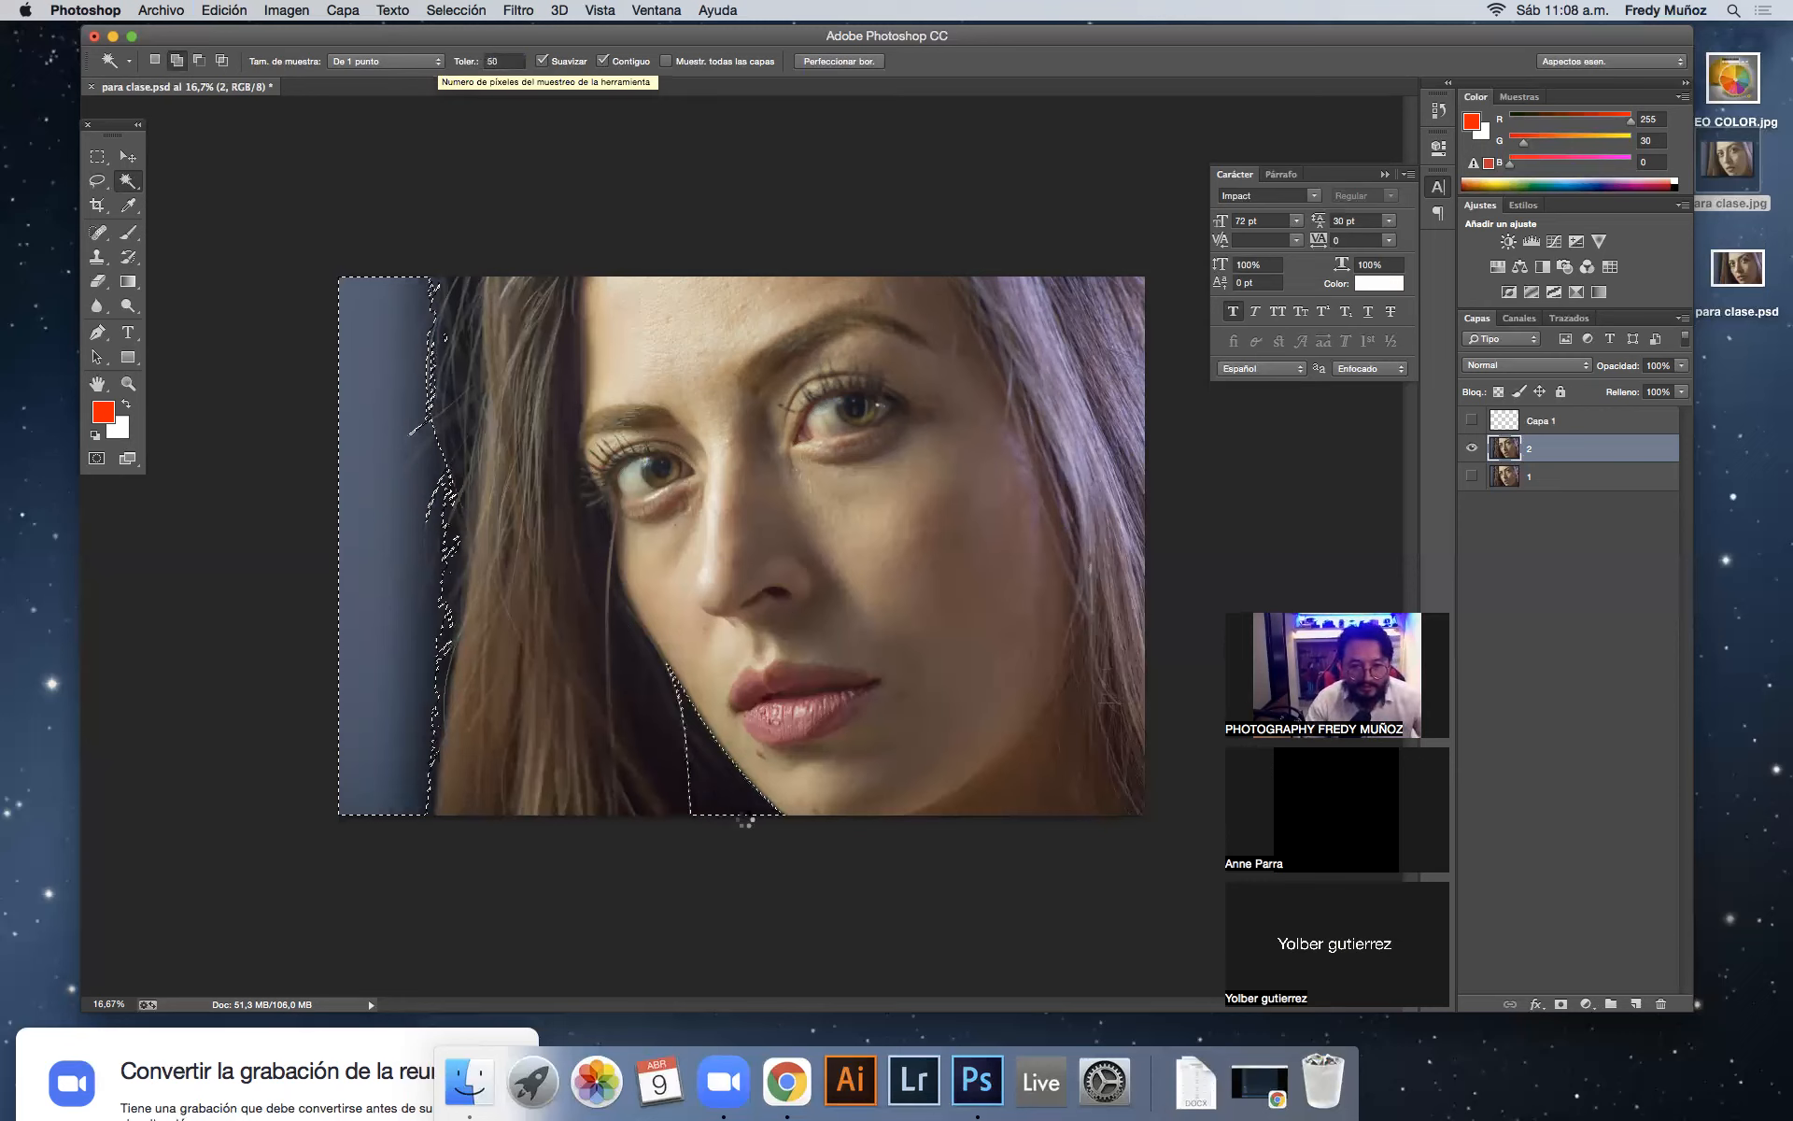
pyautogui.press('Delete')
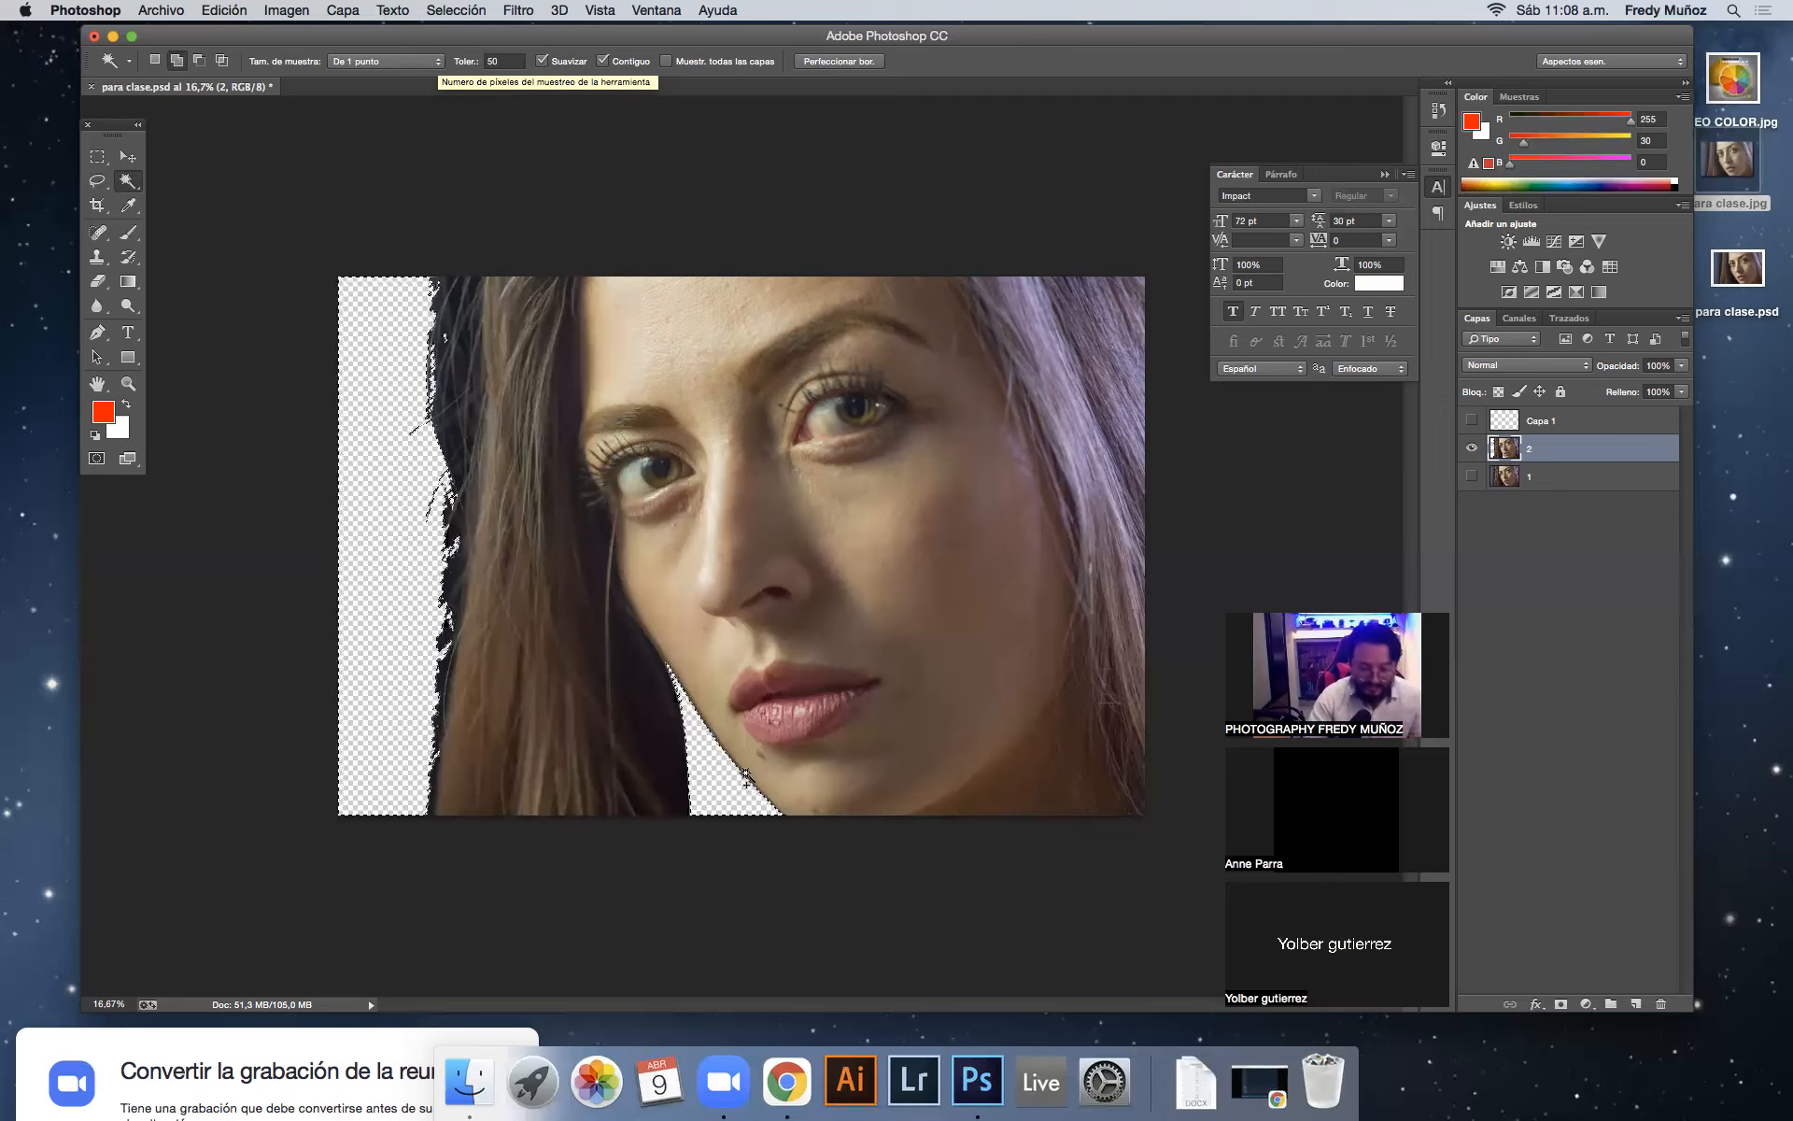
# Step: Examine the cut edges of the deleted gap between hair and jaw at 50% zoom
pyautogui.press('z')
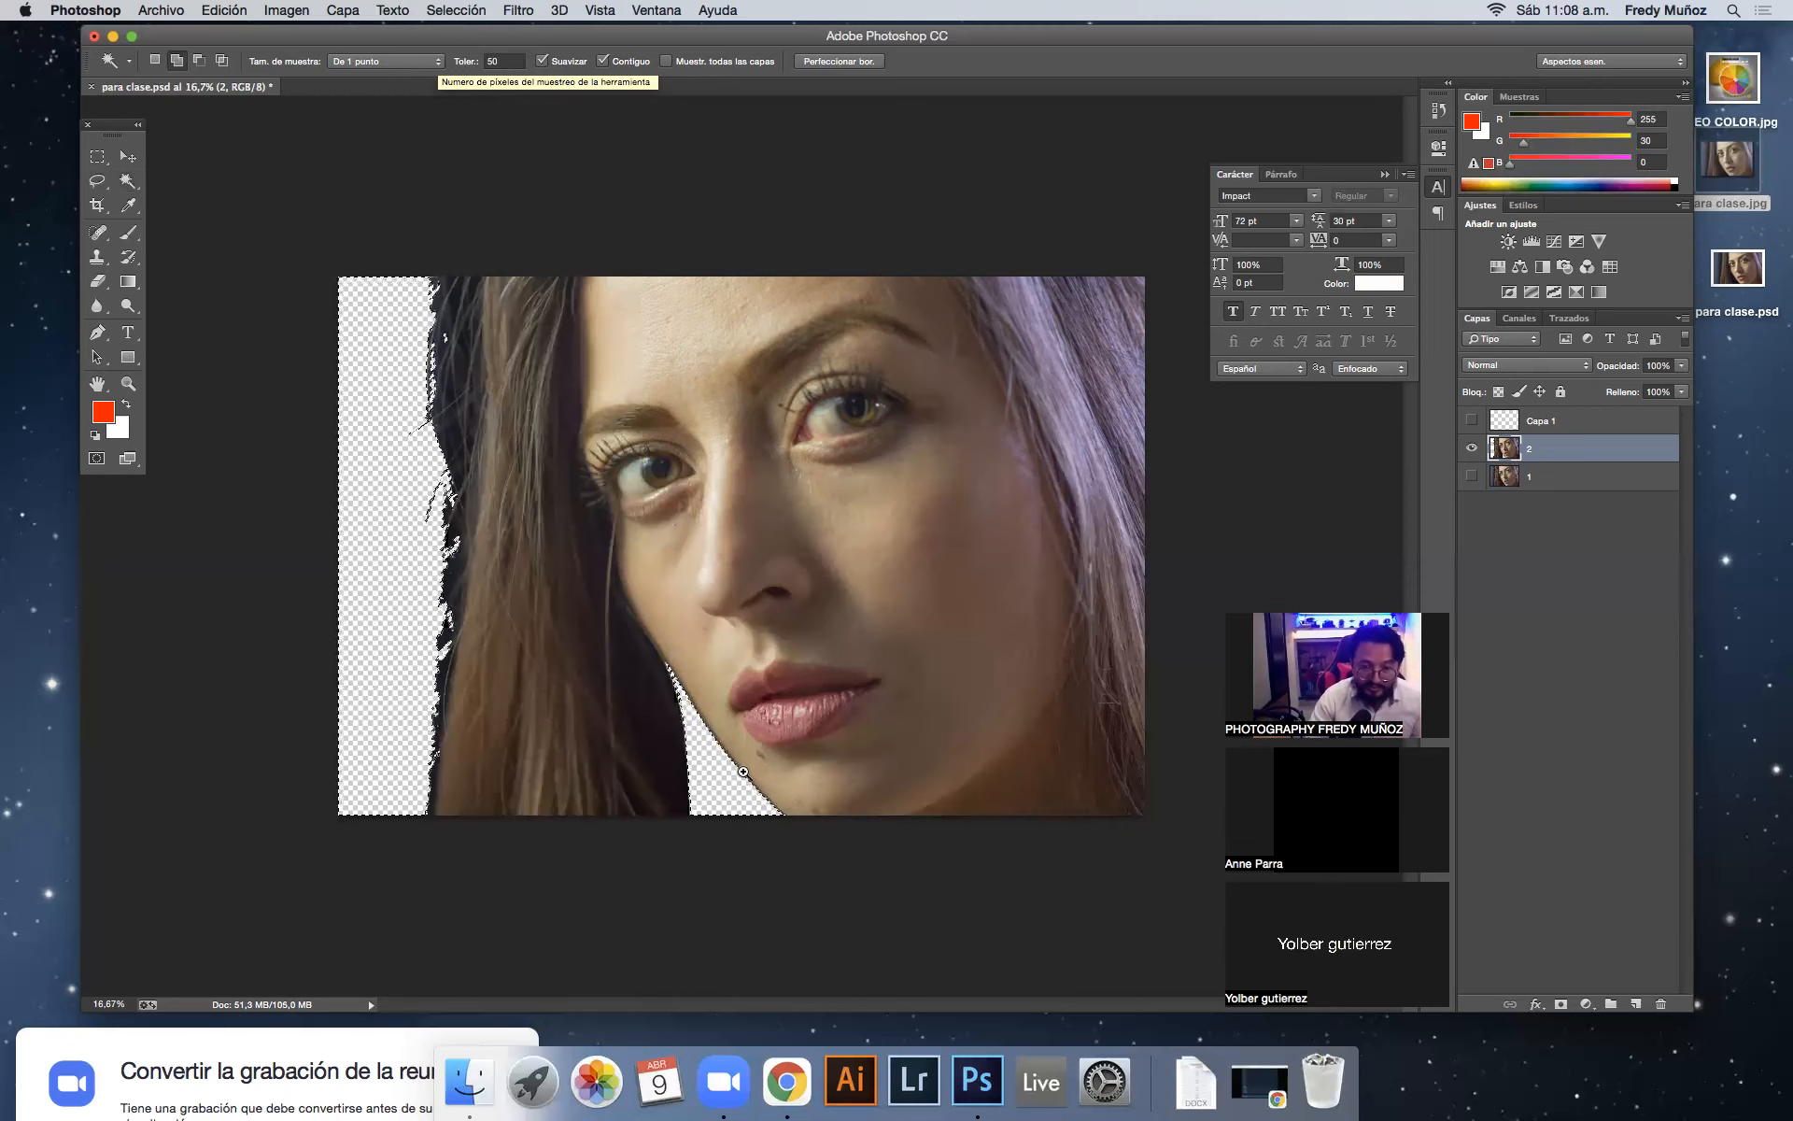
pyautogui.click(741, 771)
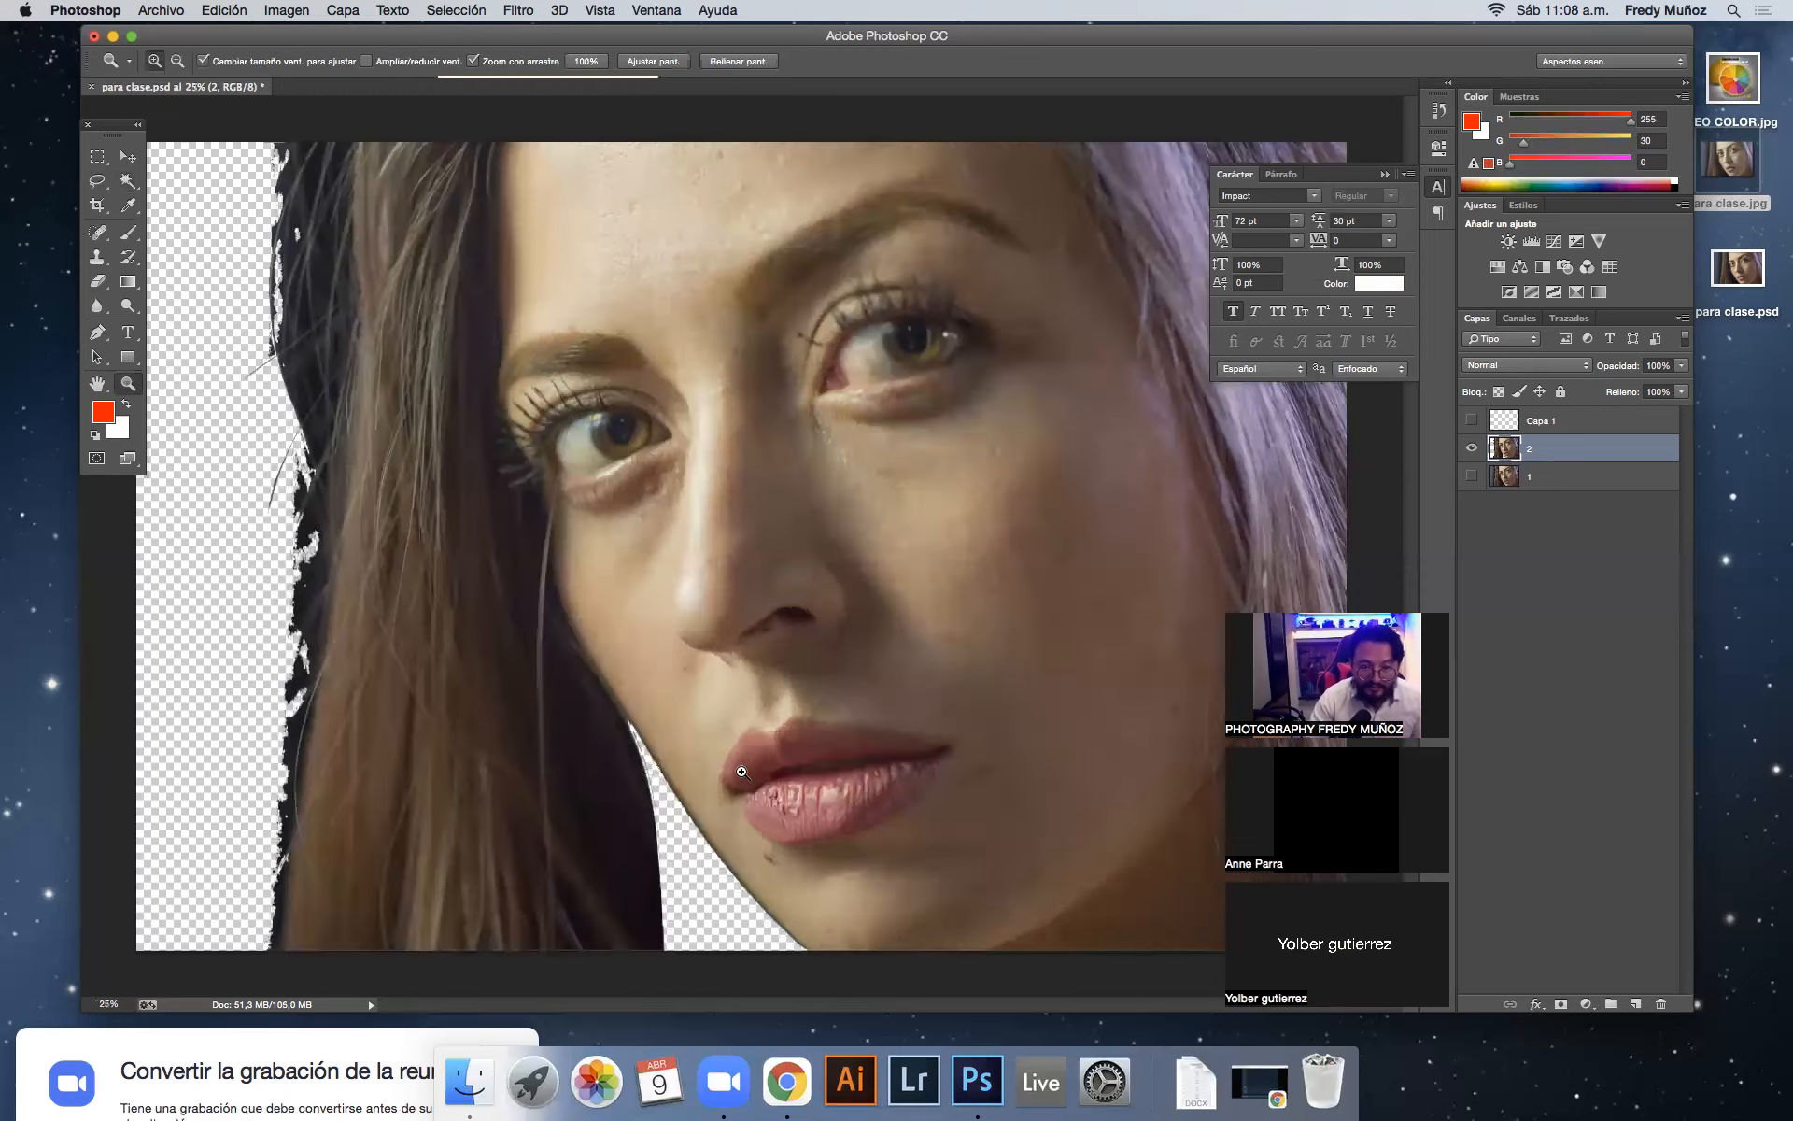
pyautogui.click(708, 869)
pyautogui.click(688, 894)
pyautogui.click(688, 894)
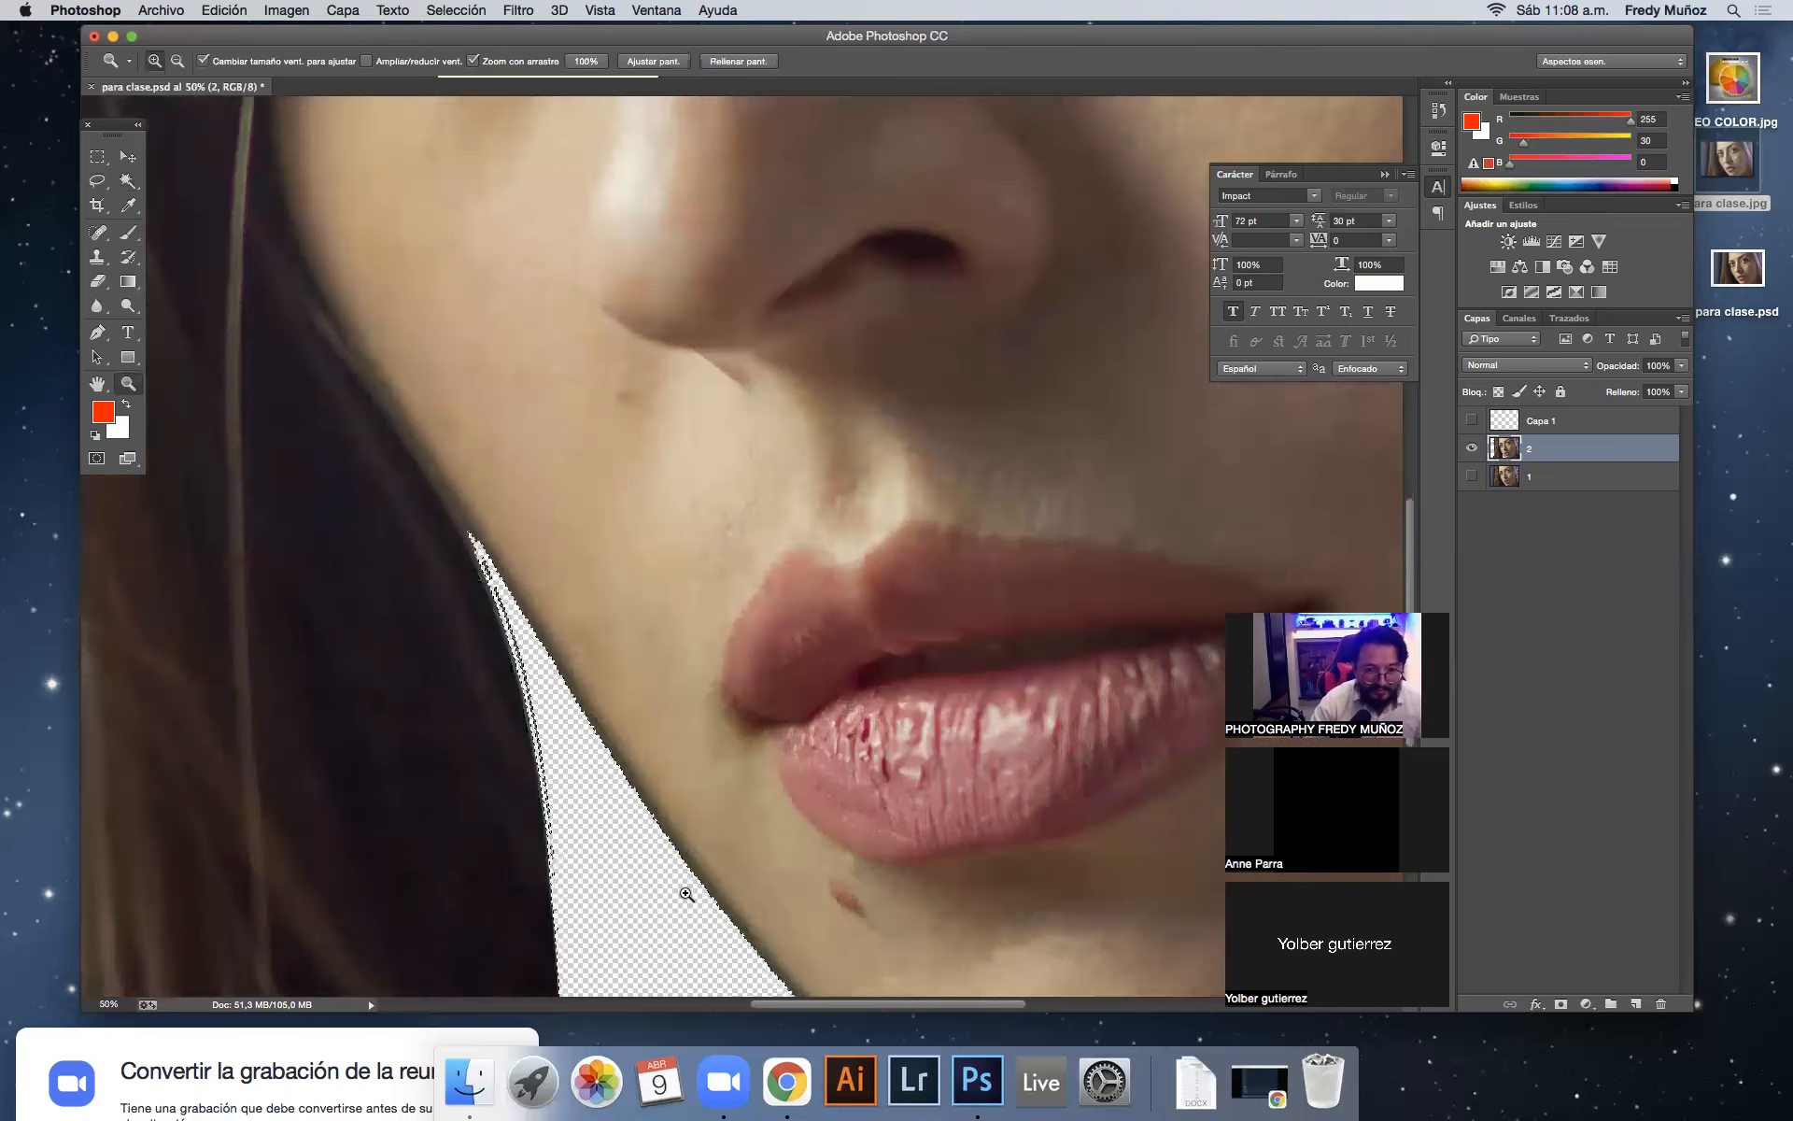
# Step: Examine the cut edges around the narrow tip of the gap between hair and jaw at 200% zoom
pyautogui.click(645, 804)
pyautogui.click(645, 803)
pyautogui.press('w')
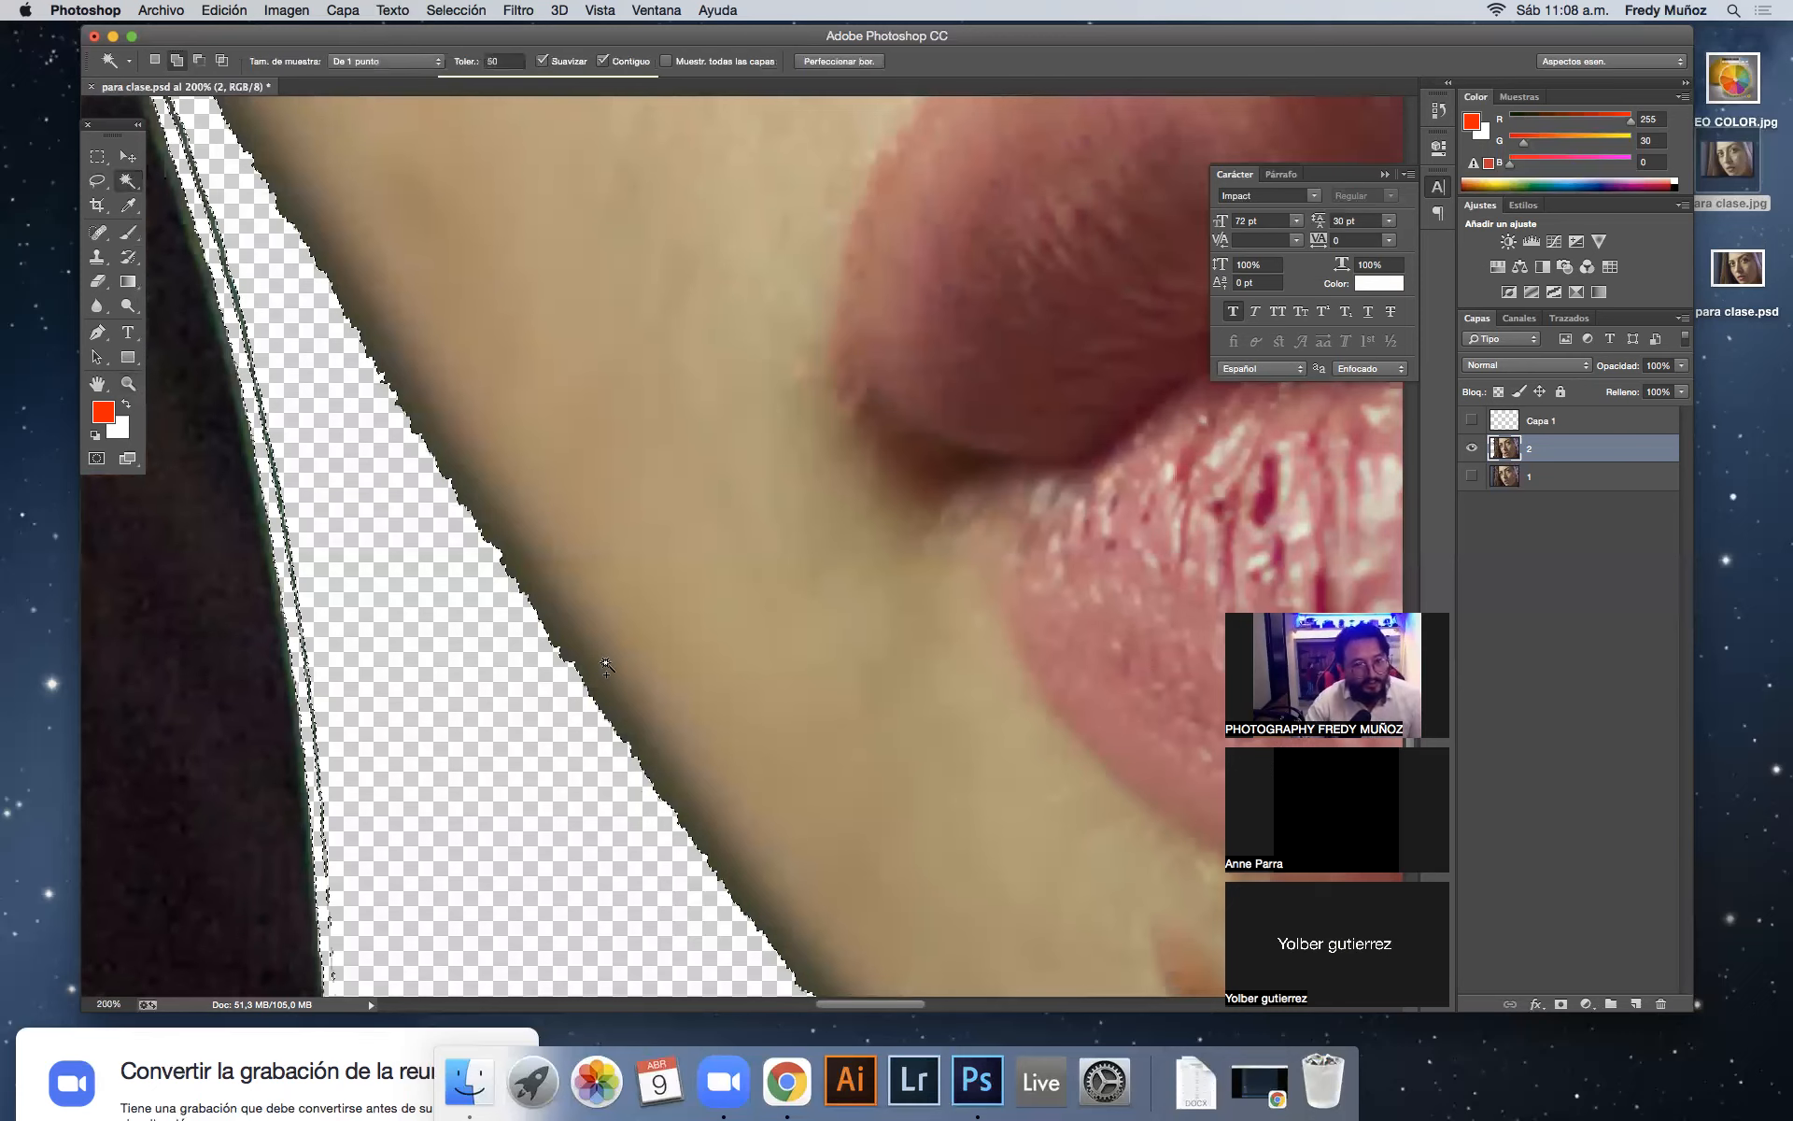
pyautogui.scroll(2, 616, 666)
pyautogui.scroll(3, 627, 666)
pyautogui.hscroll(-4, 627, 666)
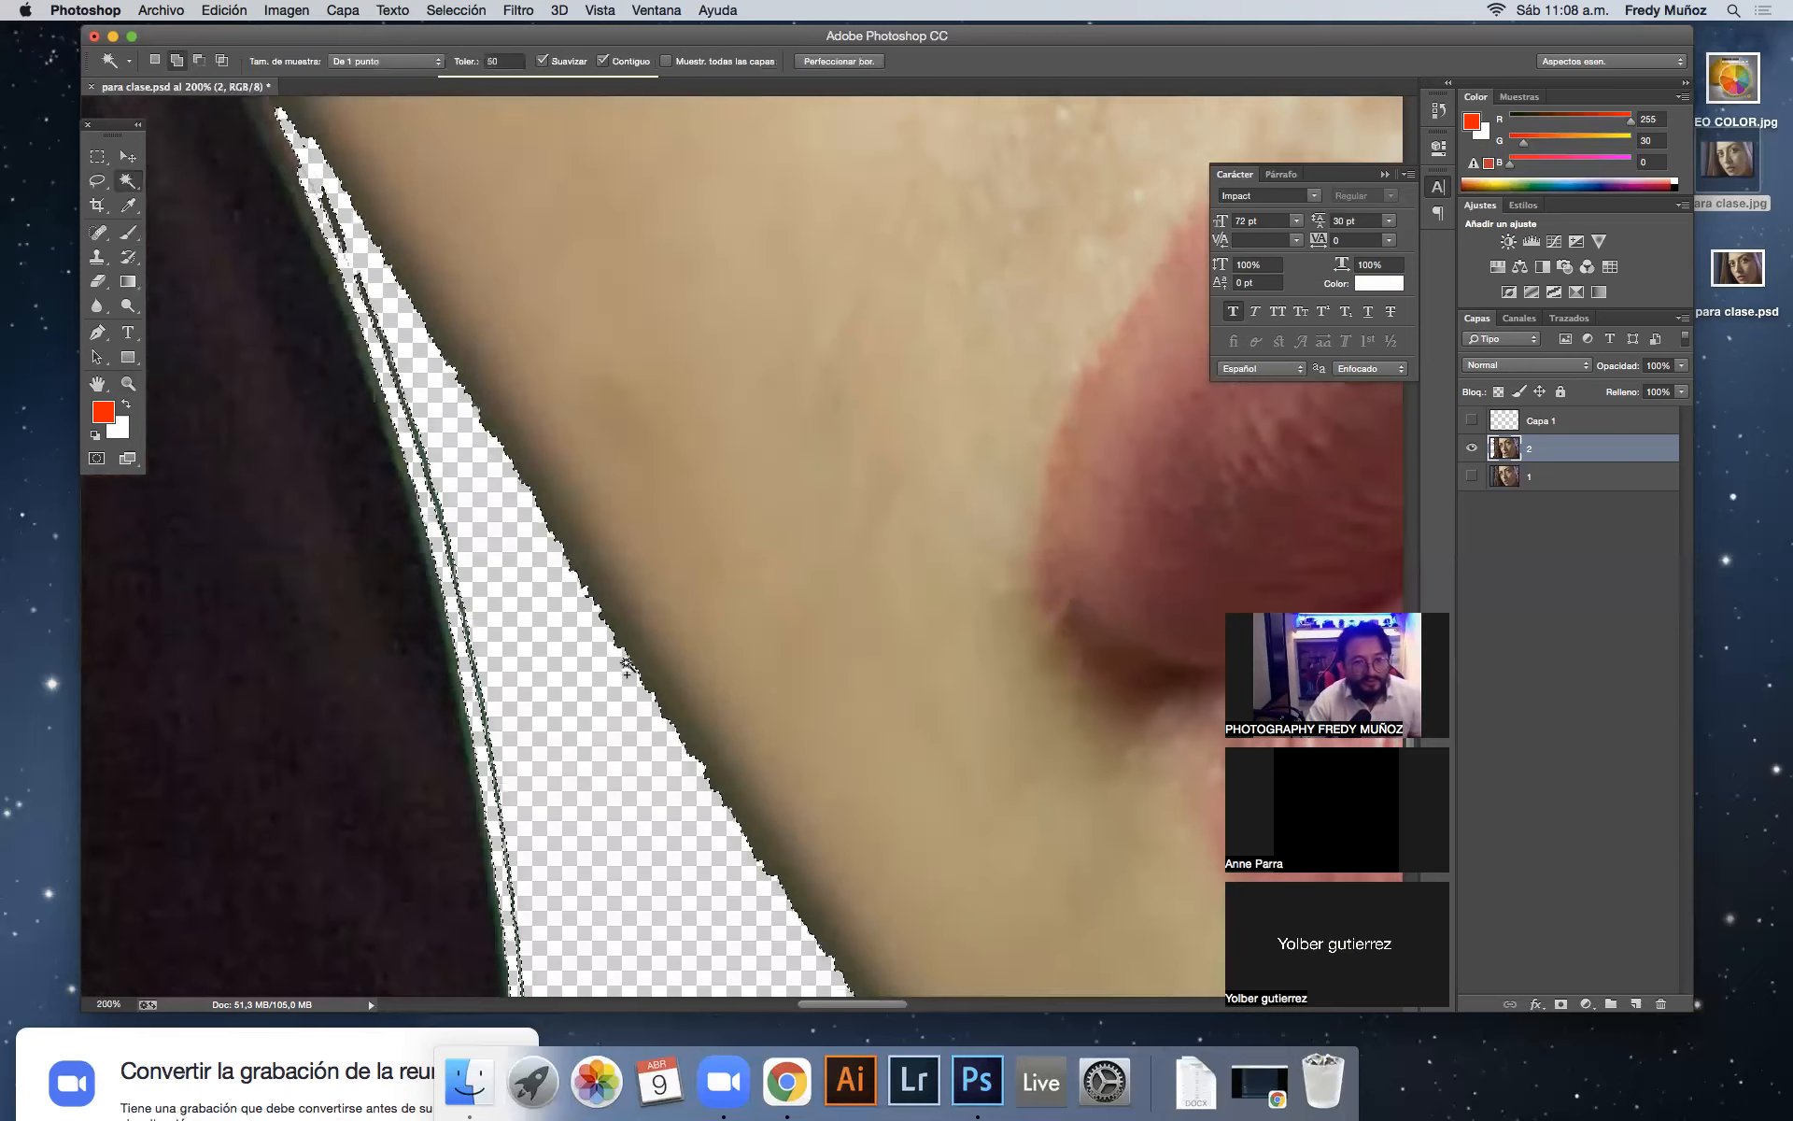
pyautogui.scroll(3, 627, 666)
pyautogui.hscroll(-1, 627, 666)
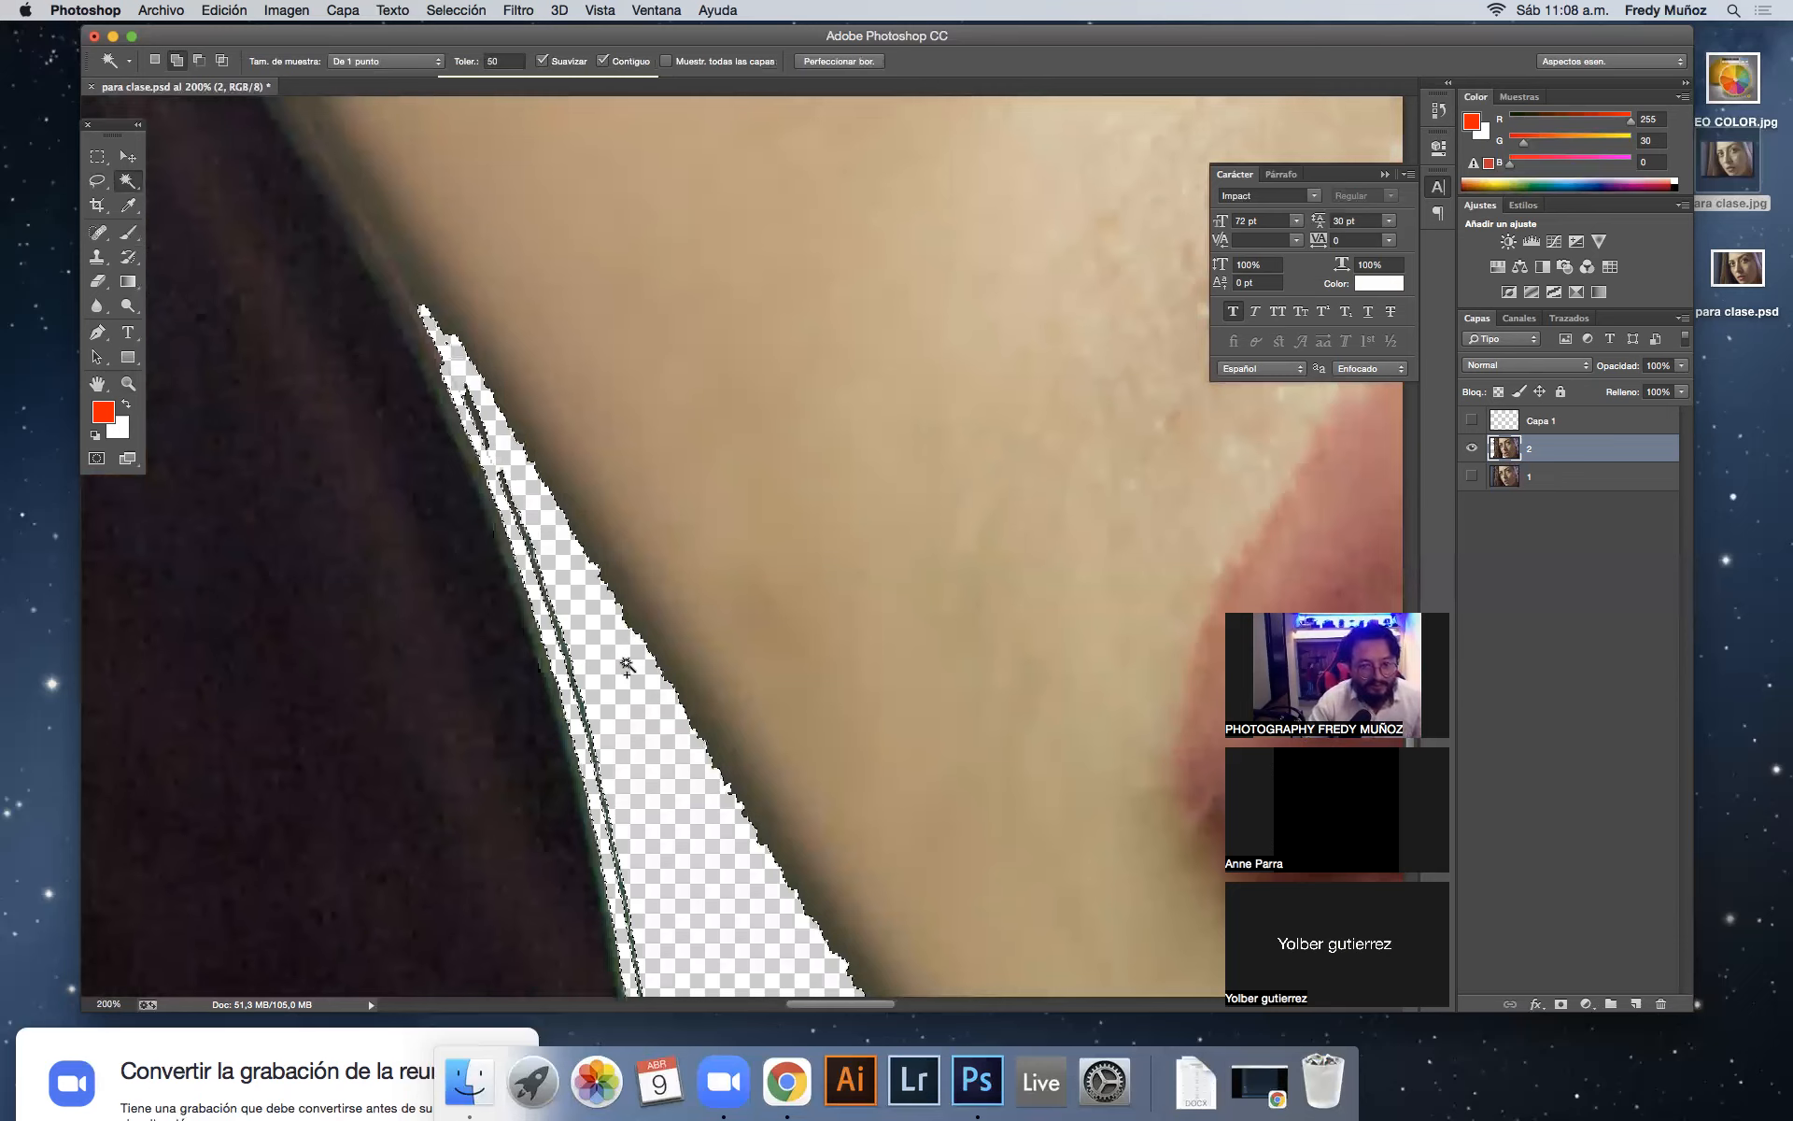
# Step: Examine the cut edge along the jaw and chin, down to the image border, at 200% zoom
pyautogui.scroll(-4, 626, 666)
pyautogui.hscroll(1, 627, 666)
pyautogui.scroll(-5, 626, 666)
pyautogui.hscroll(2, 627, 666)
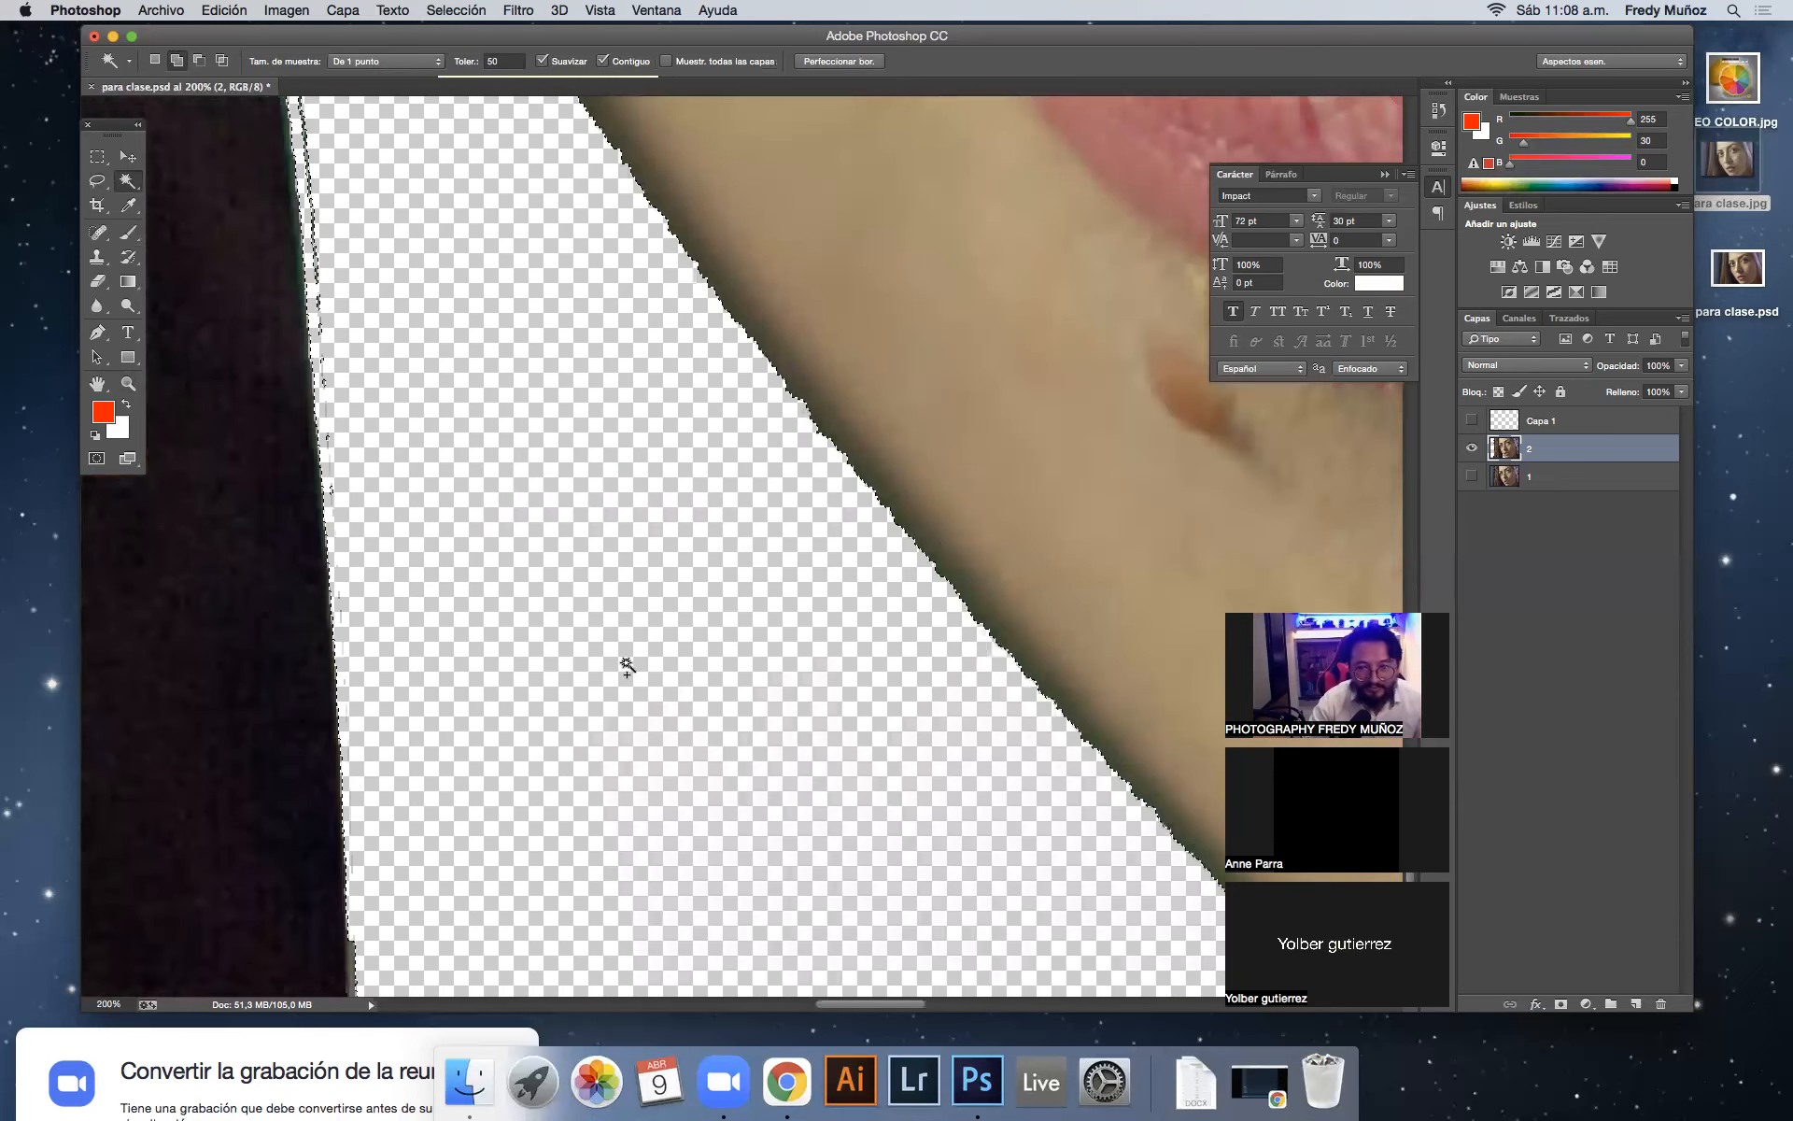
pyautogui.hscroll(3, 627, 666)
pyautogui.scroll(-1, 627, 666)
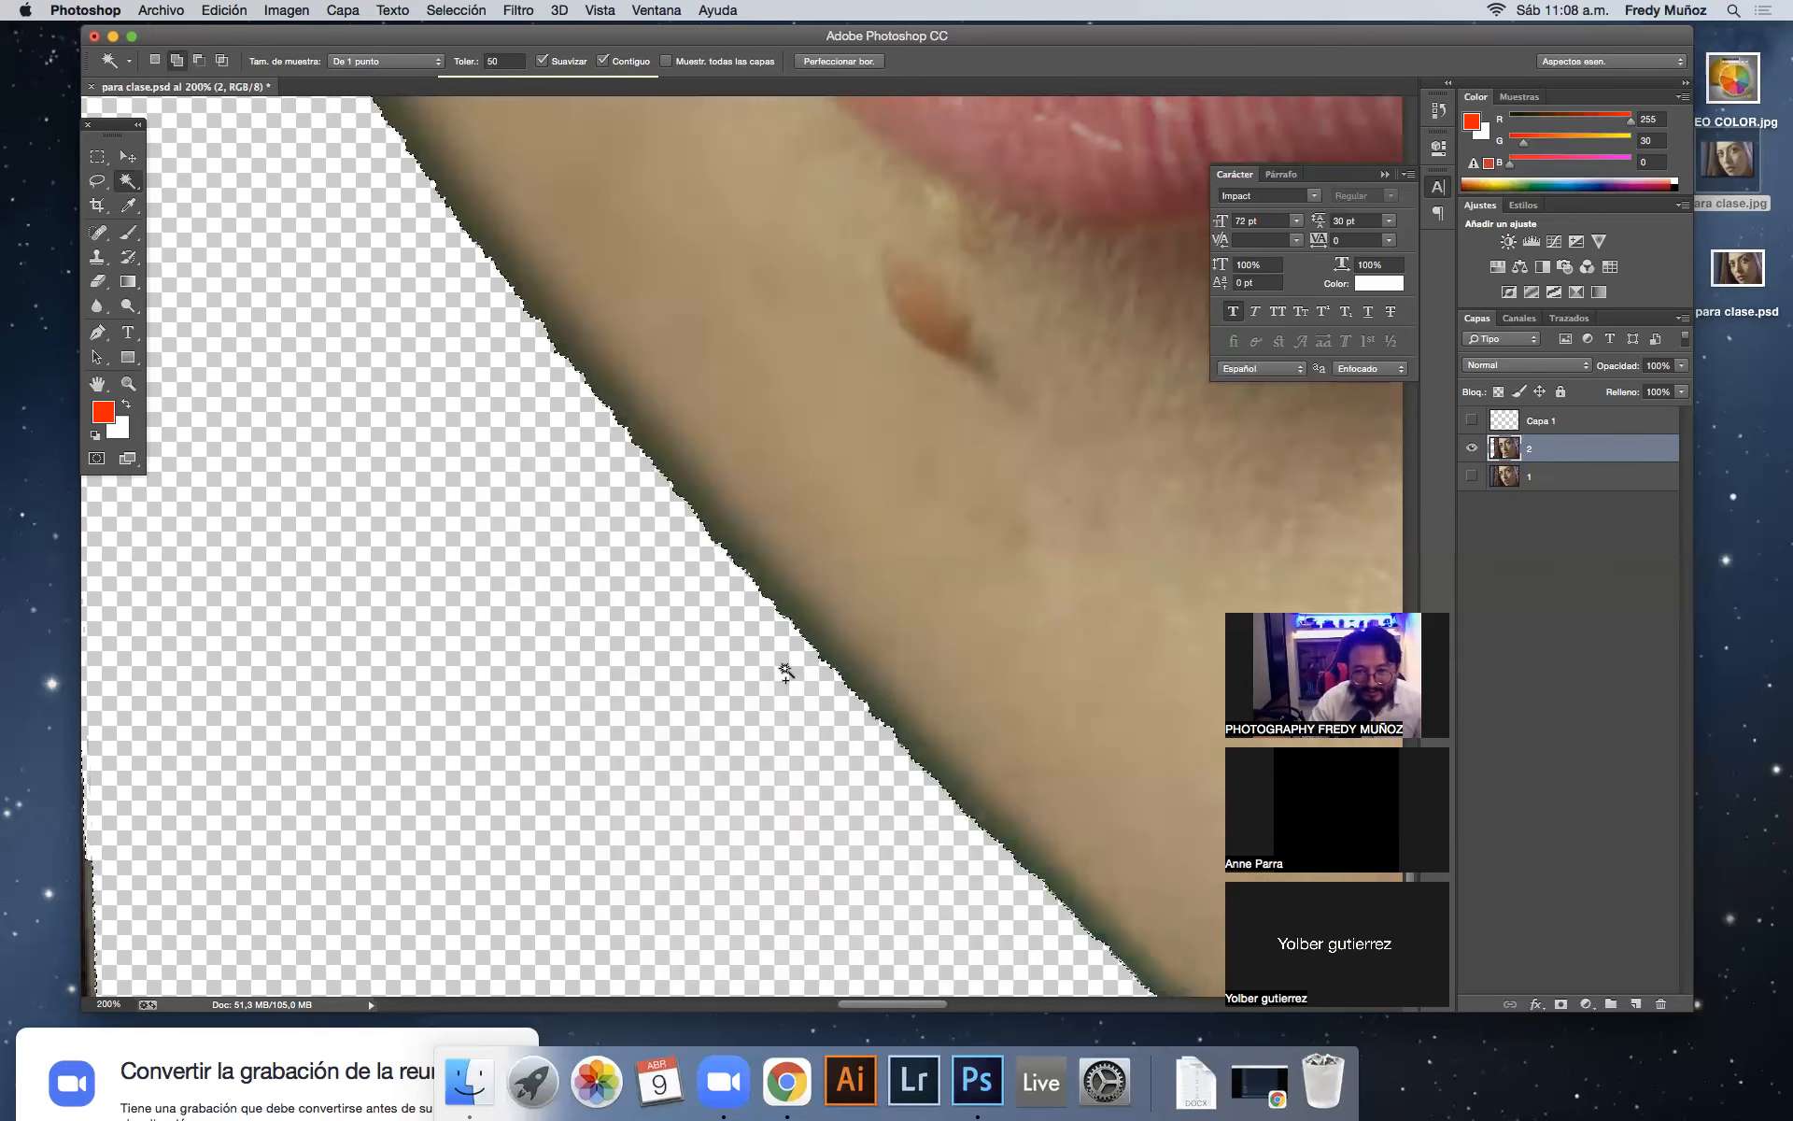
pyautogui.scroll(-2, 781, 669)
pyautogui.hscroll(1, 781, 669)
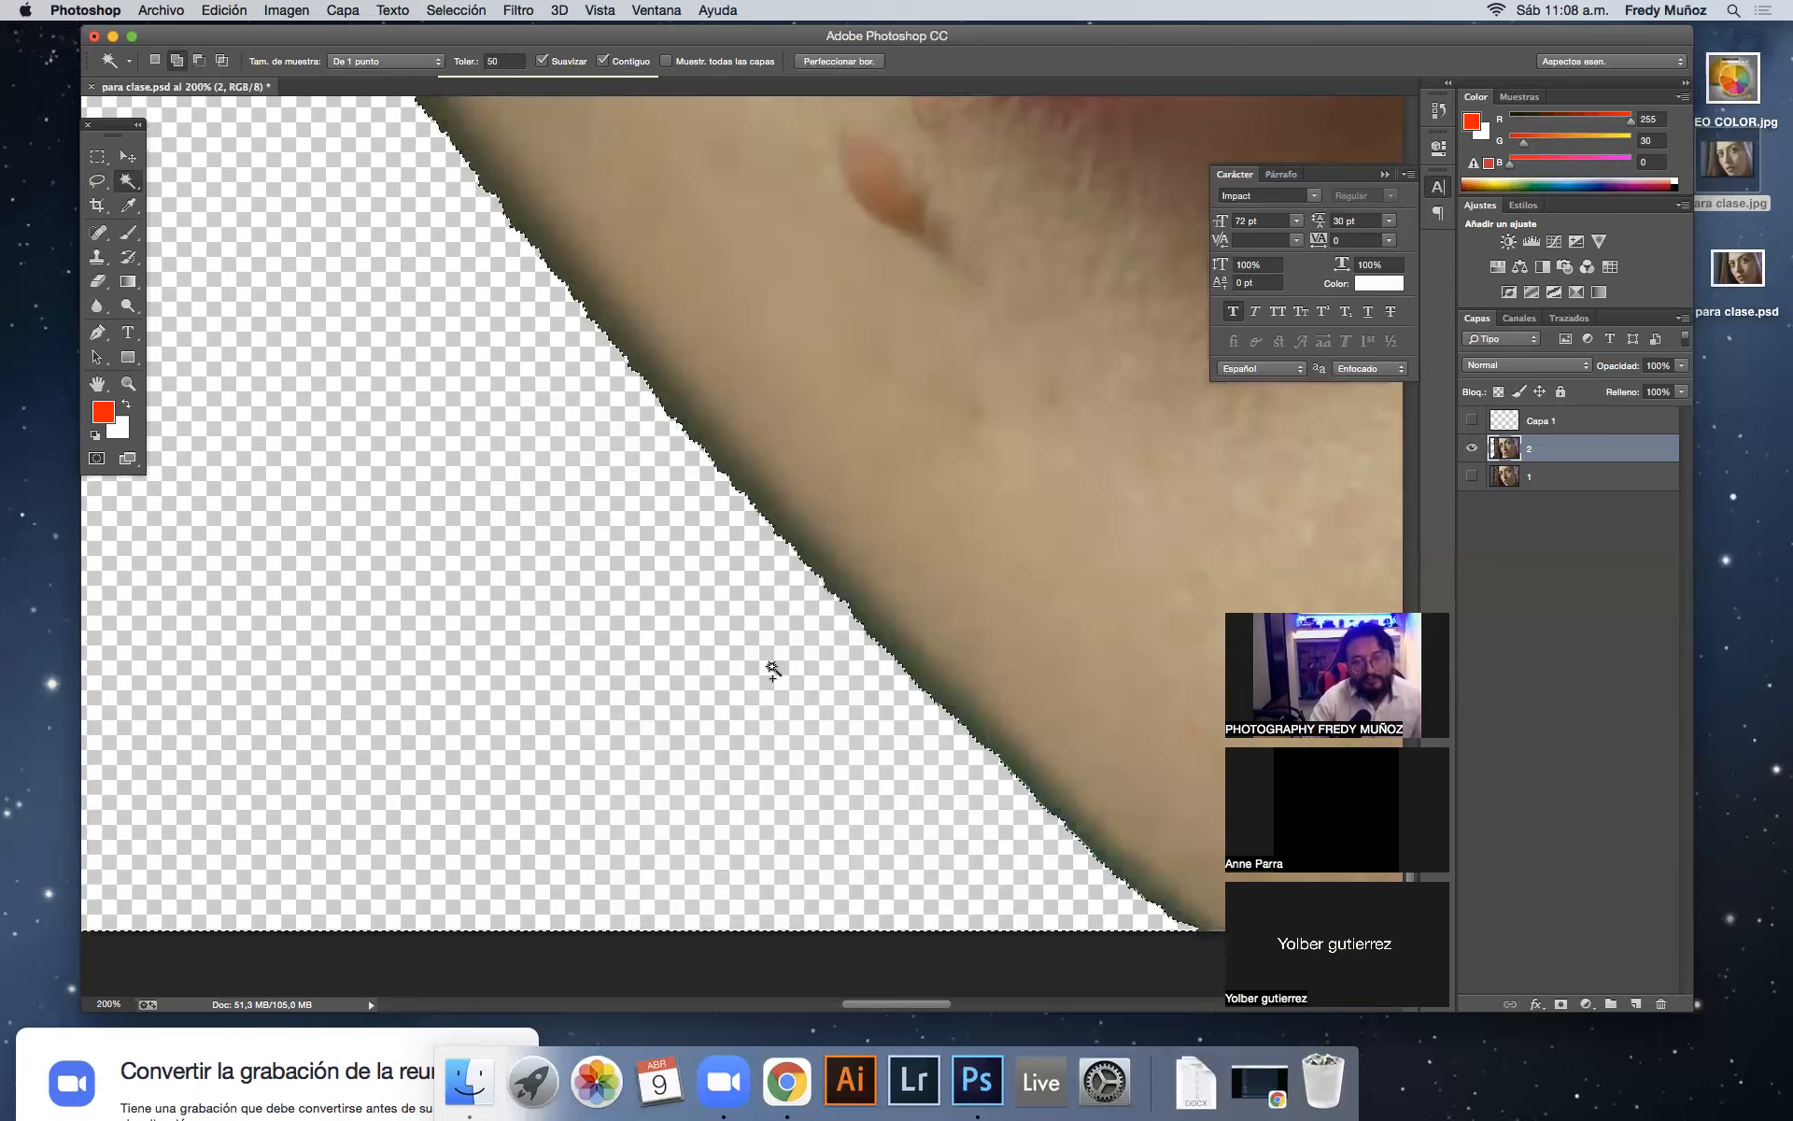
pyautogui.hscroll(2, 774, 670)
pyautogui.scroll(-1, 774, 669)
pyautogui.scroll(1, 776, 671)
pyautogui.hscroll(-1, 776, 671)
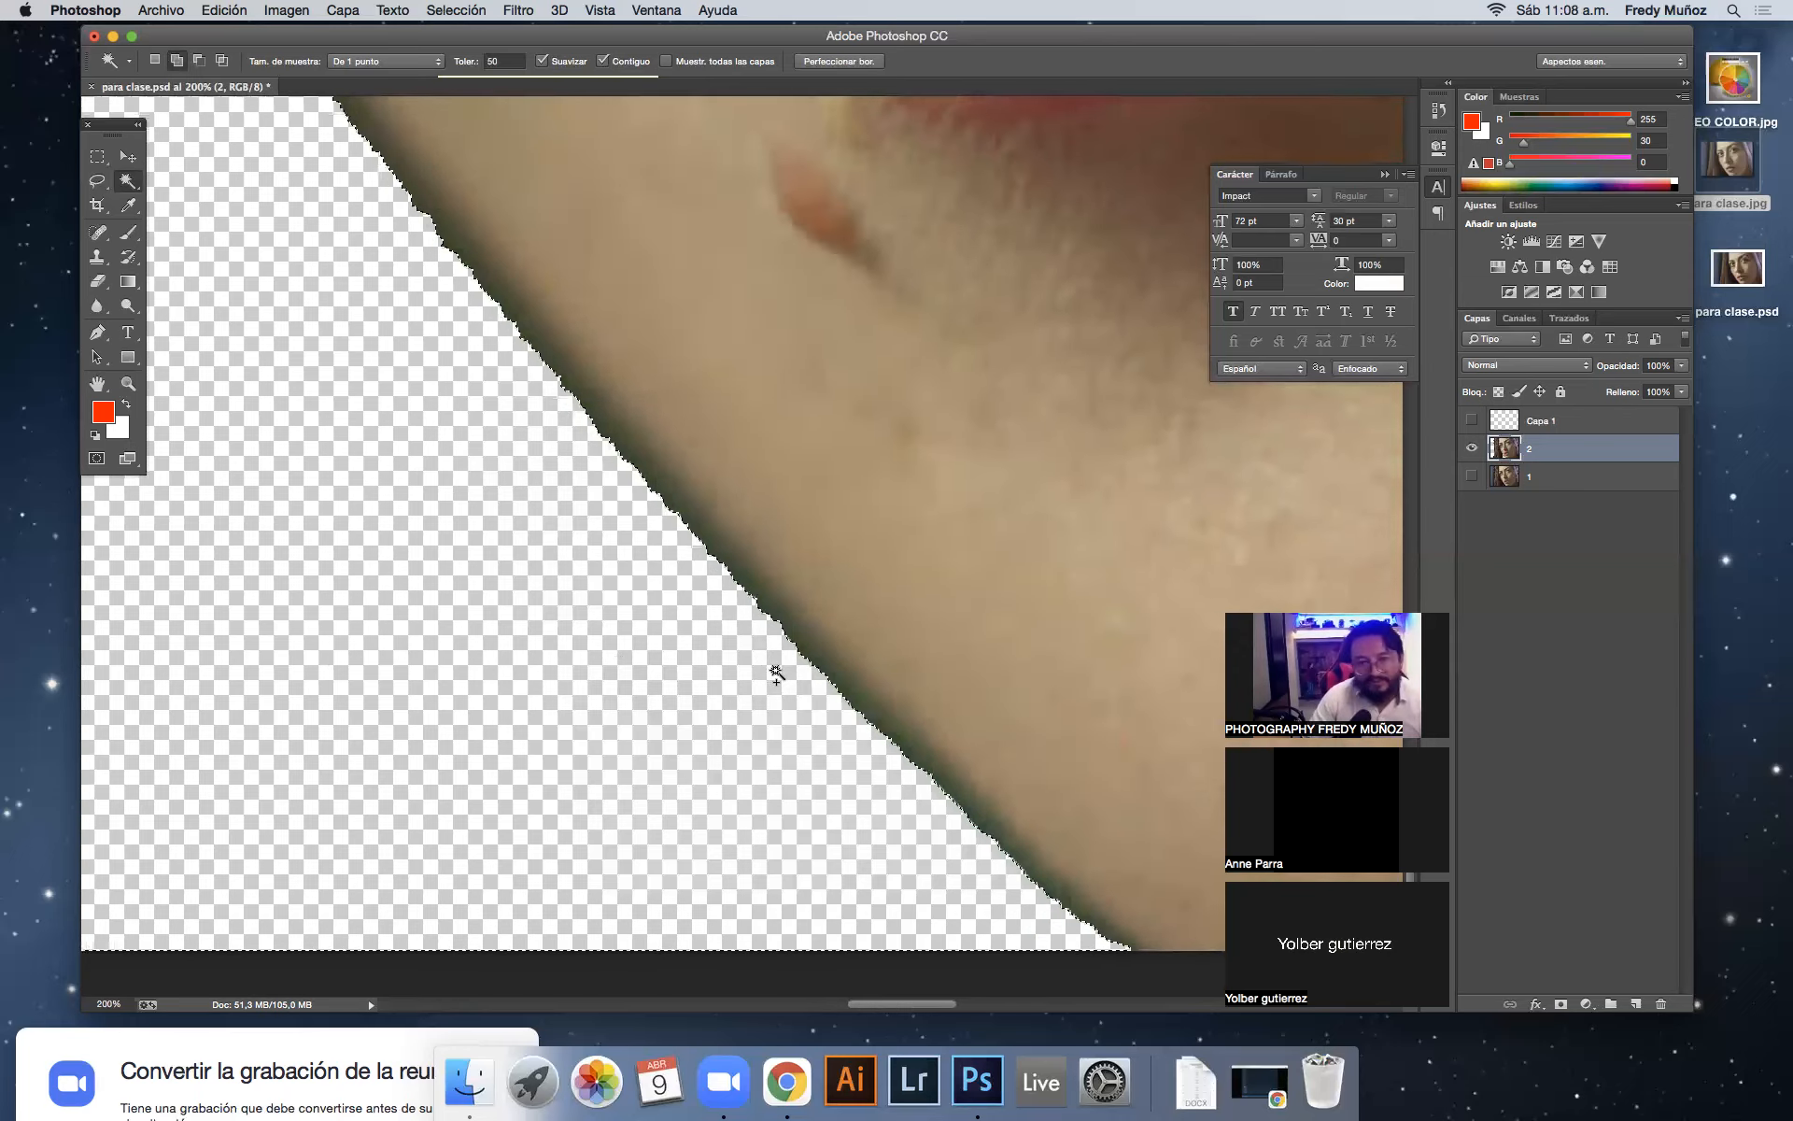
pyautogui.scroll(2, 777, 670)
pyautogui.scroll(2, 777, 670)
pyautogui.hscroll(-1, 777, 671)
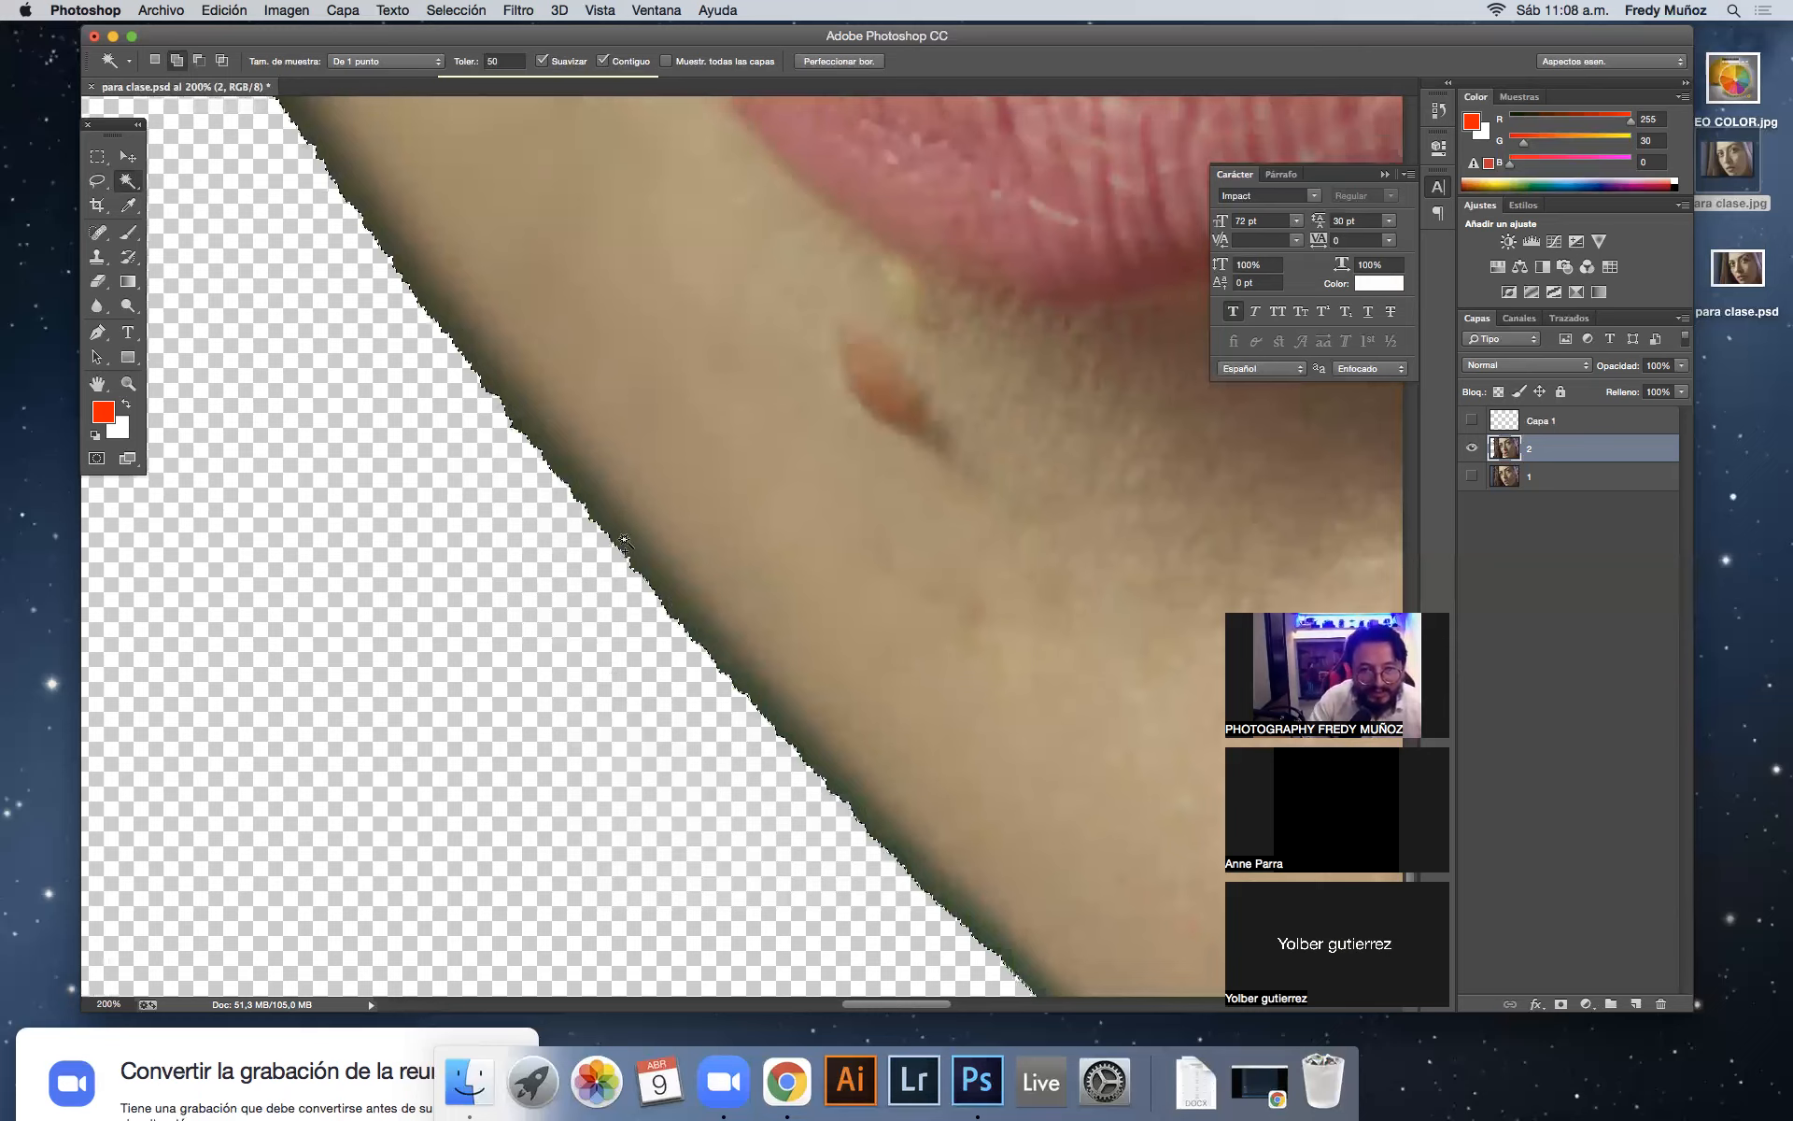
pyautogui.hscroll(-1, 616, 541)
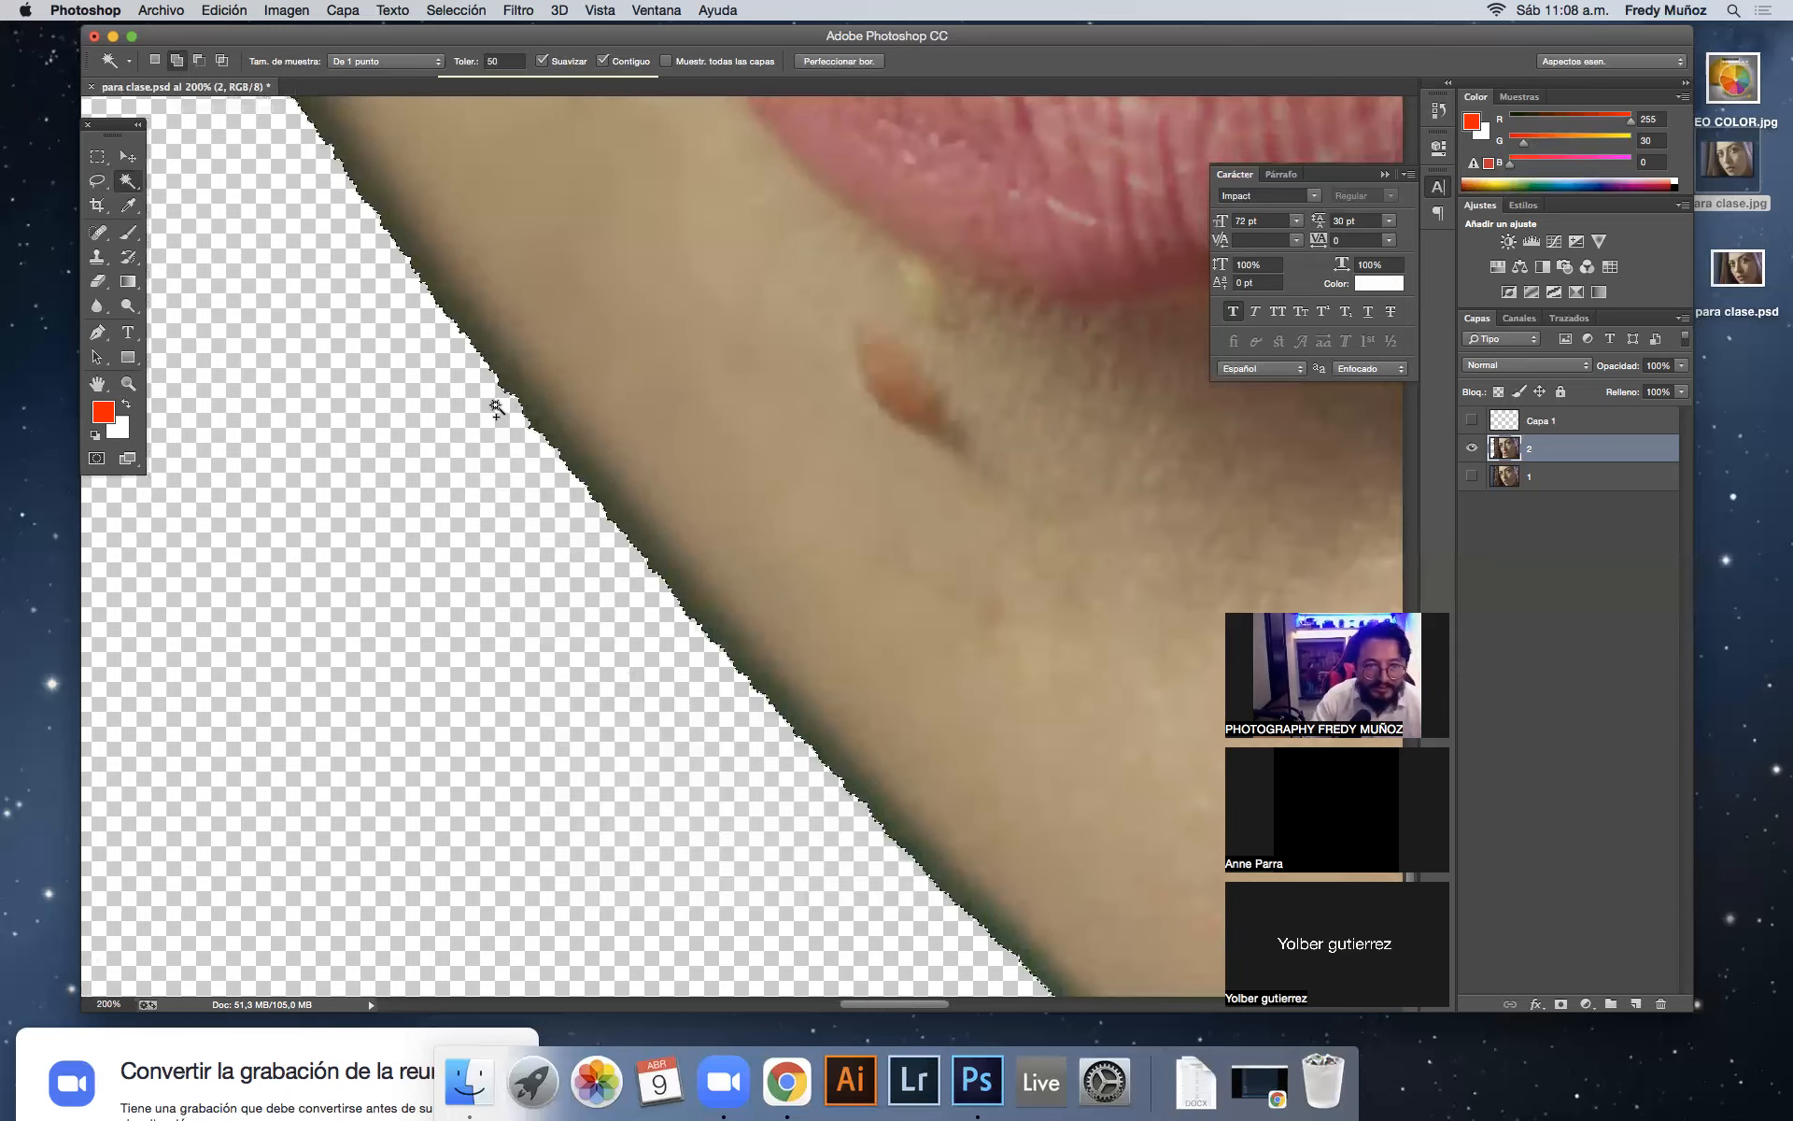
pyautogui.scroll(2, 496, 409)
pyautogui.hscroll(-1, 496, 408)
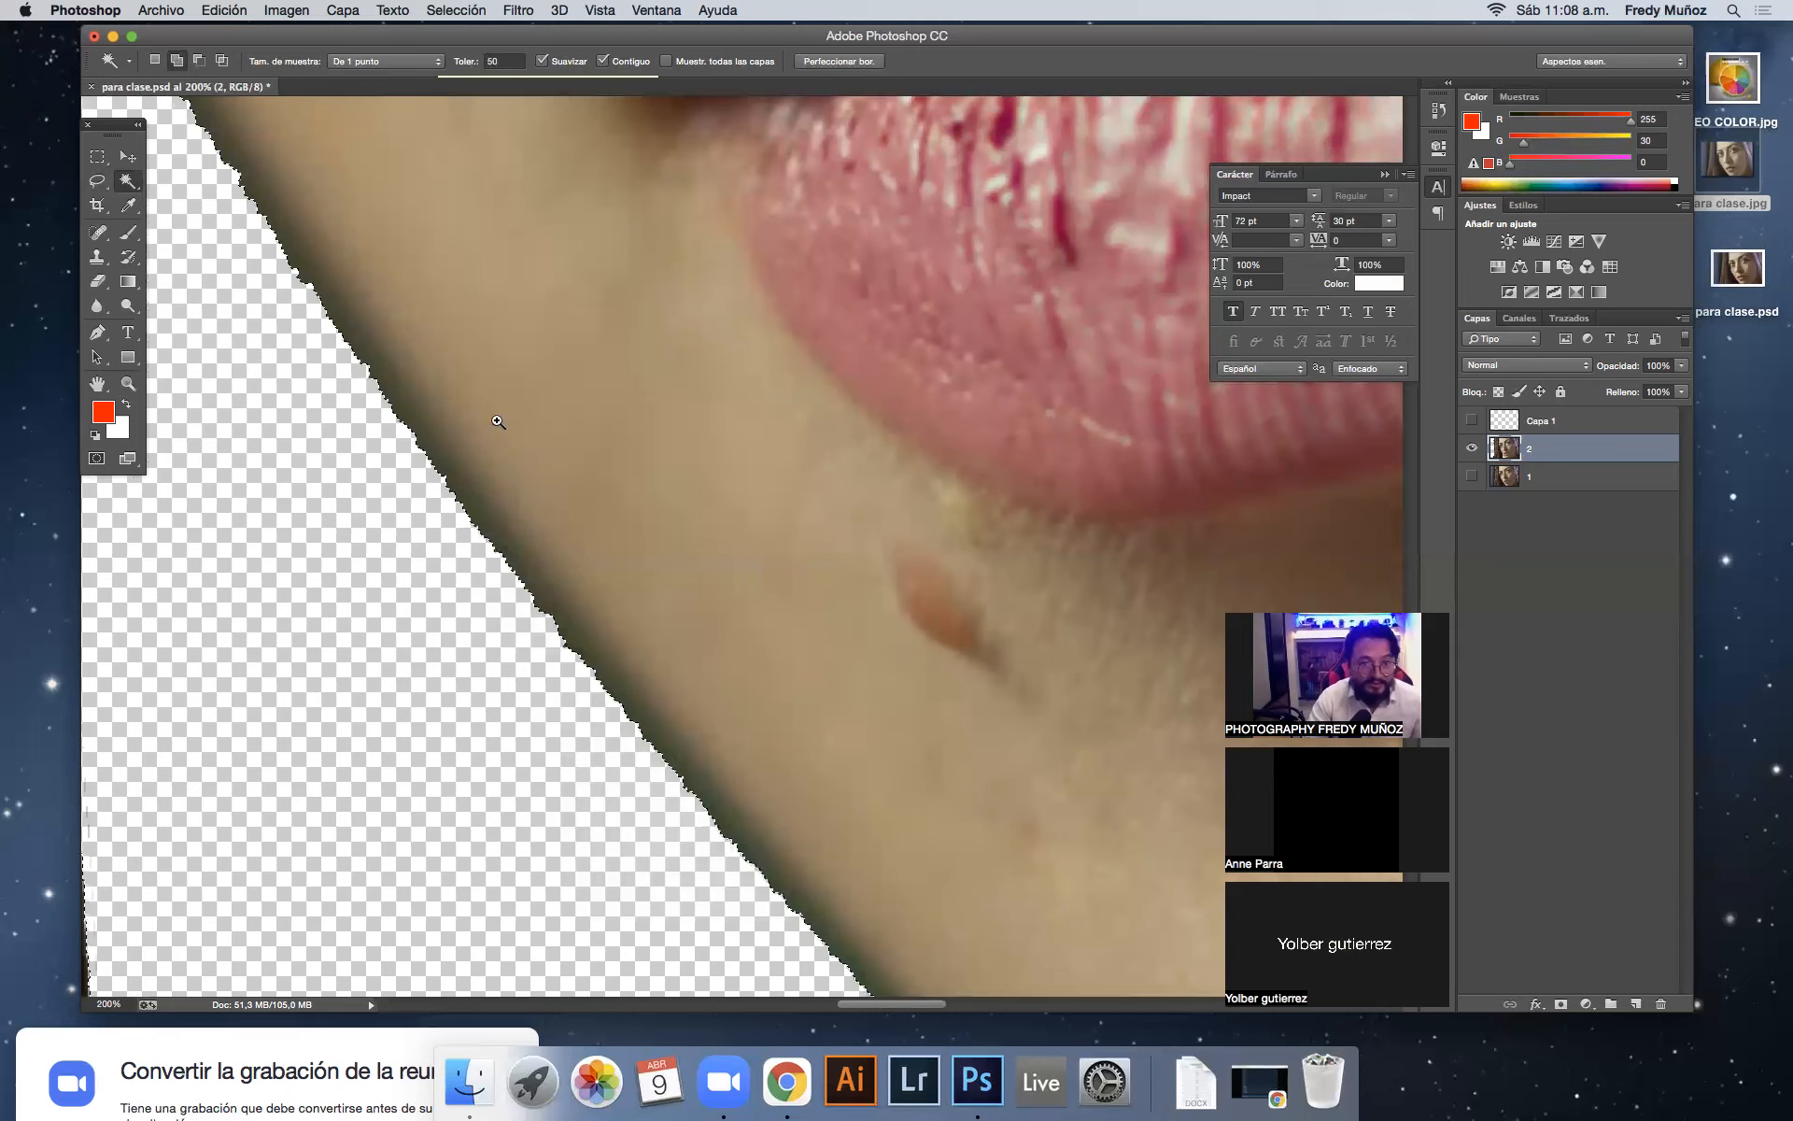
# Step: Inspect the jaw's cut edge at 300% zoom, and check the cut-out across the whole portrait
pyautogui.click(497, 422)
pyautogui.click(128, 384)
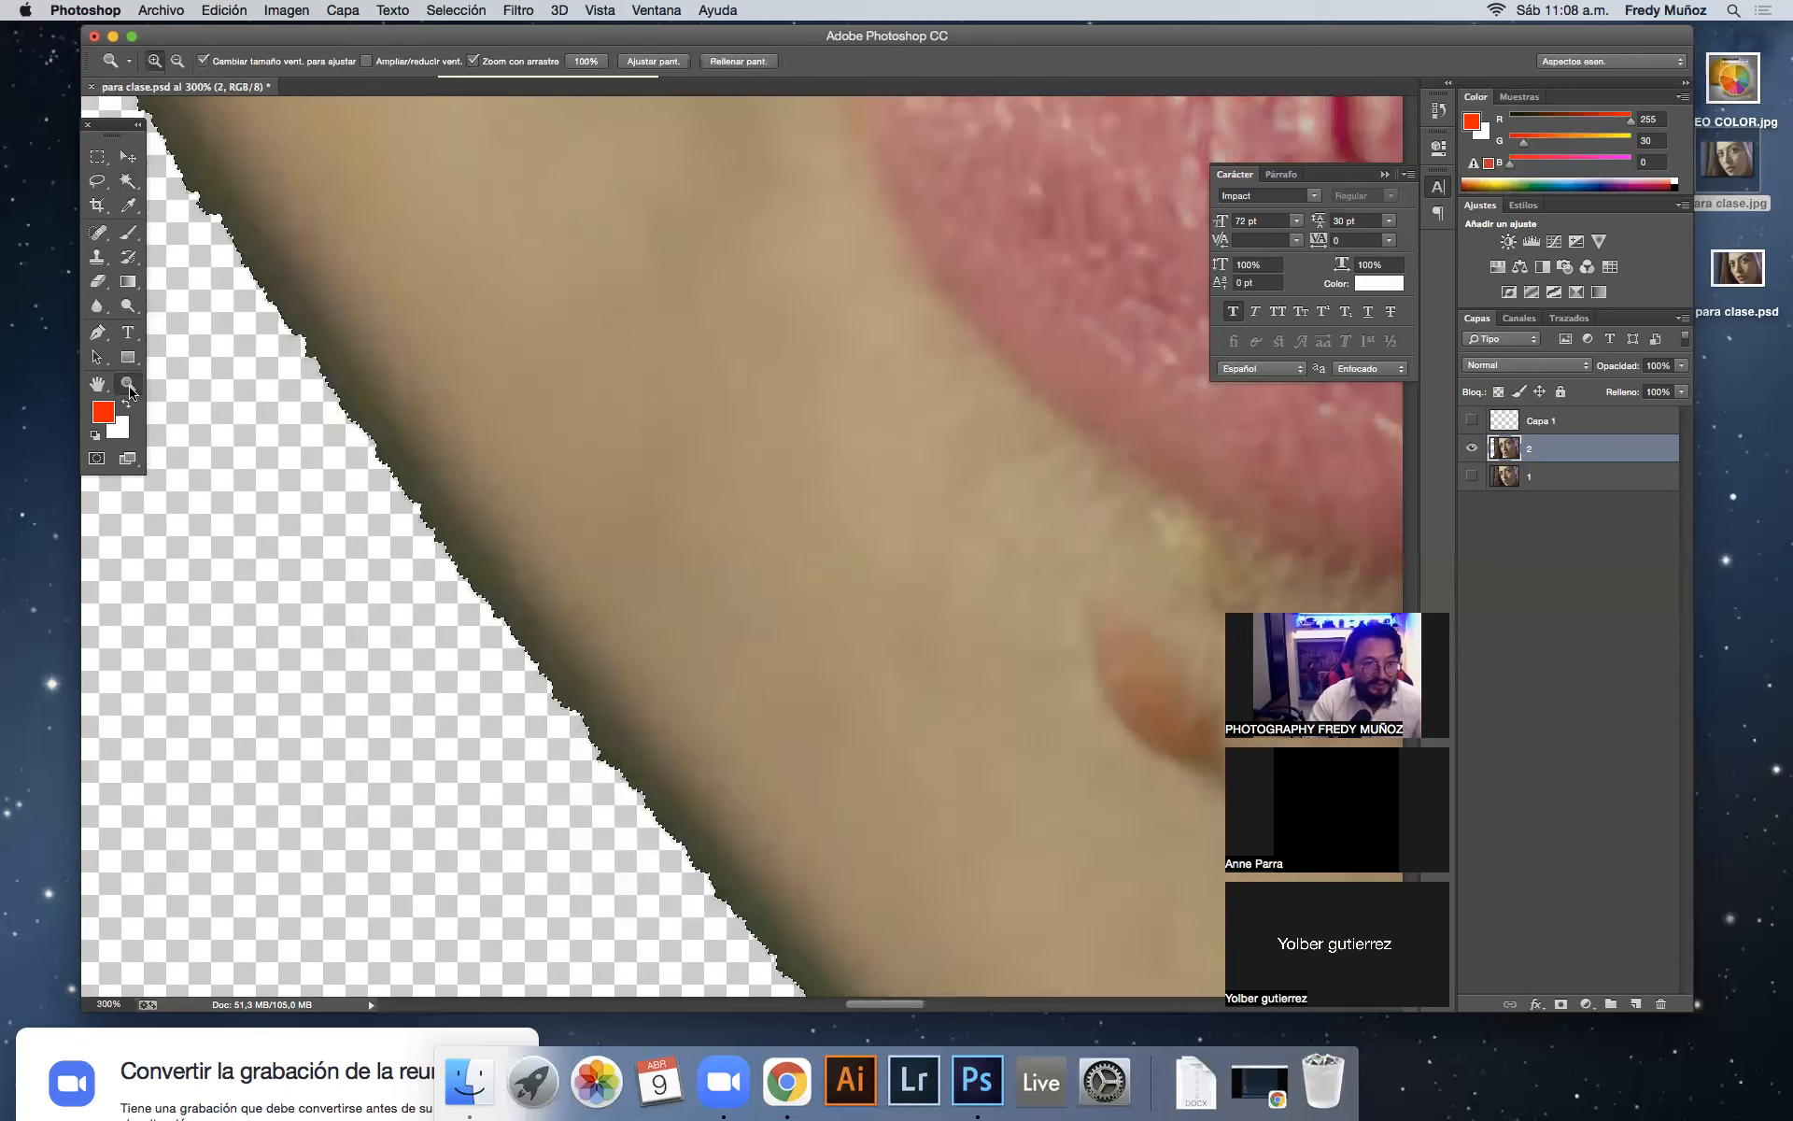
pyautogui.keyDown('alt'); pyautogui.click(610, 468); pyautogui.keyUp('alt')
pyautogui.keyDown('alt'); pyautogui.click(610, 471); pyautogui.keyUp('alt')
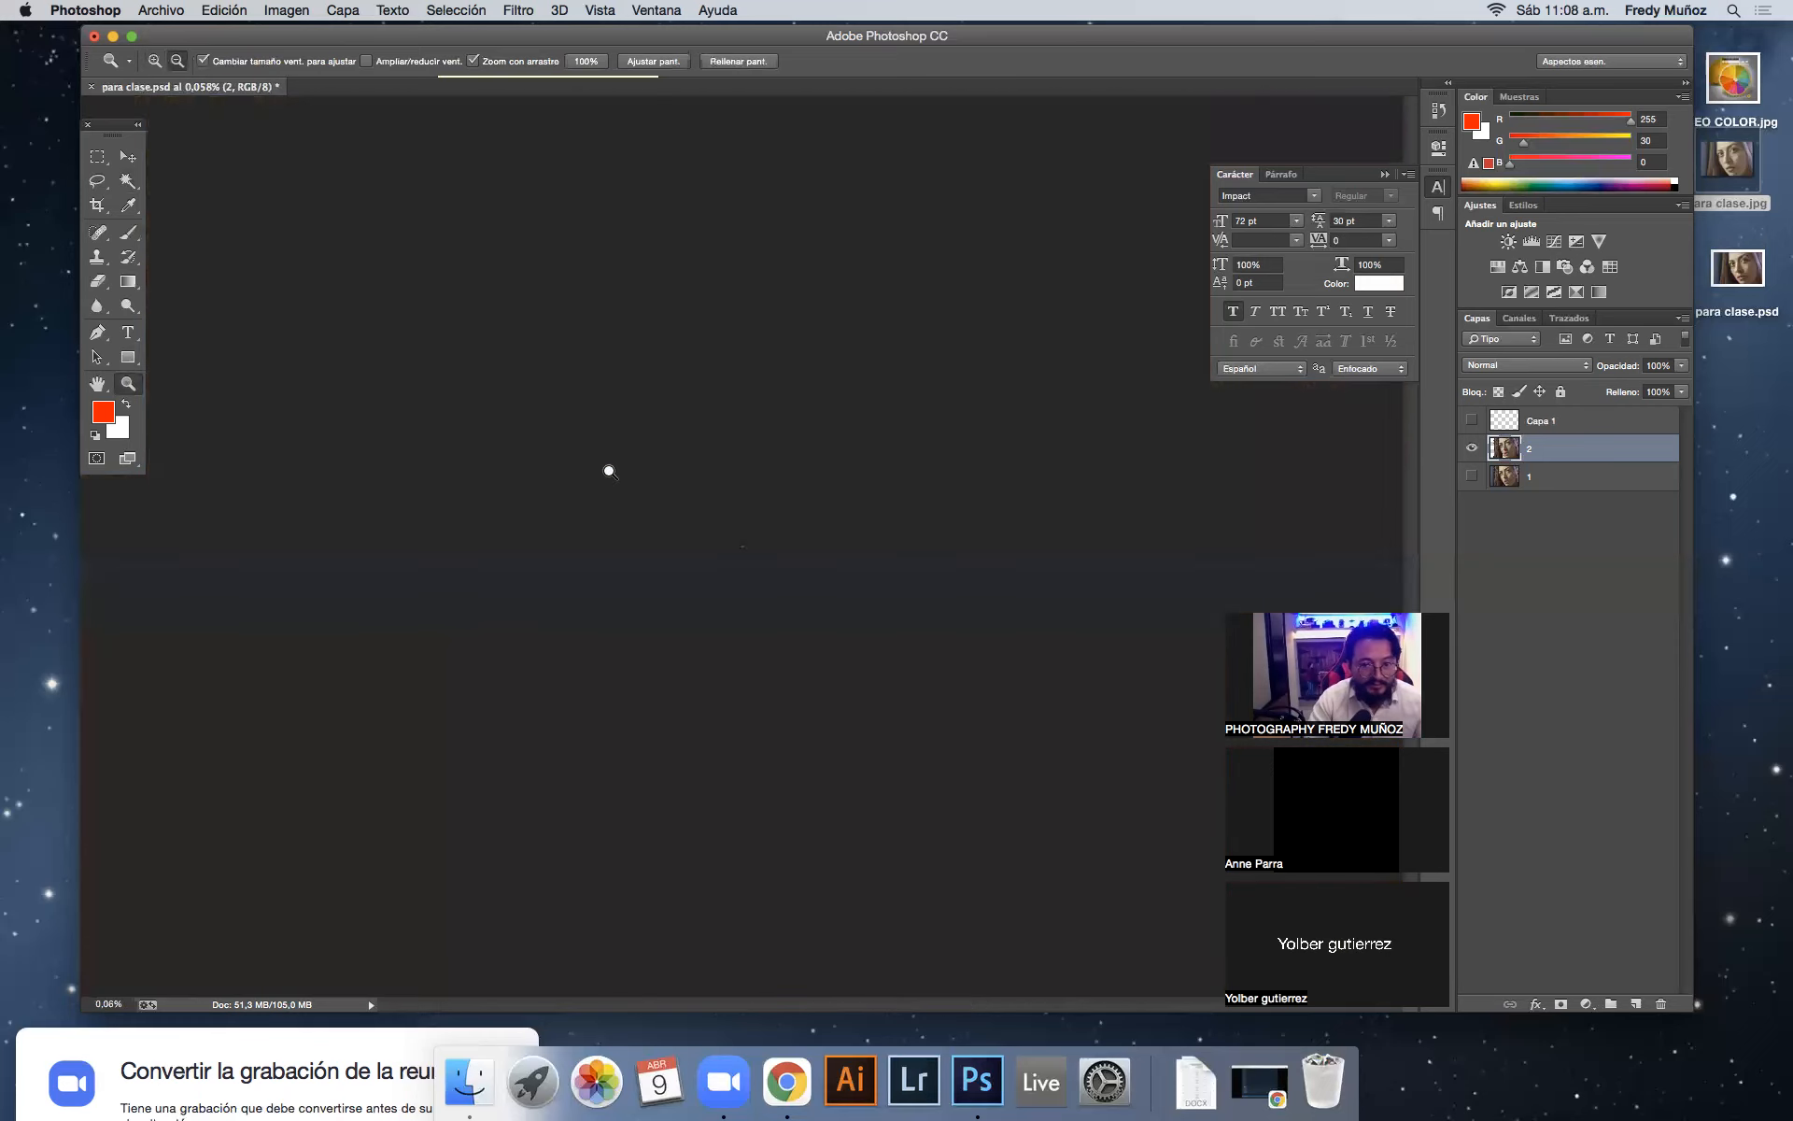
pyautogui.click(610, 472)
pyautogui.click(609, 472)
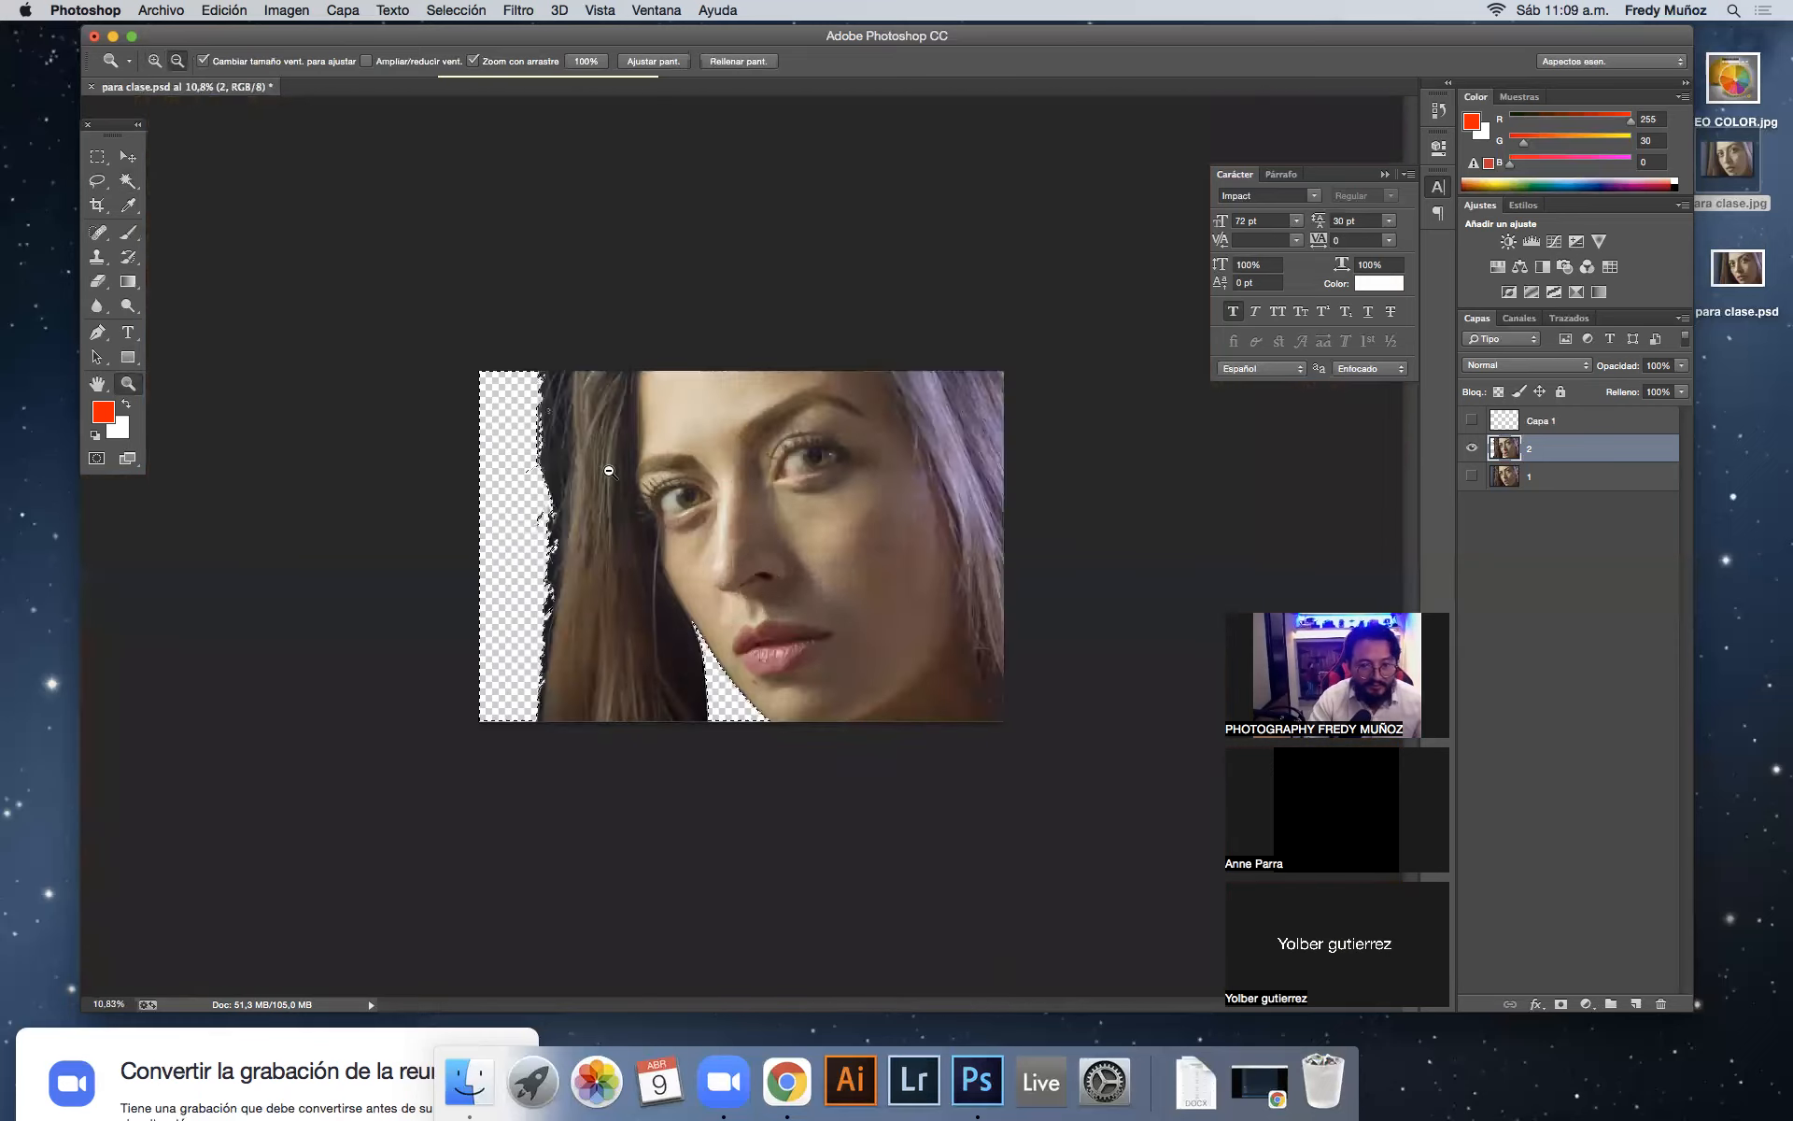
pyautogui.scroll(3, 609, 471)
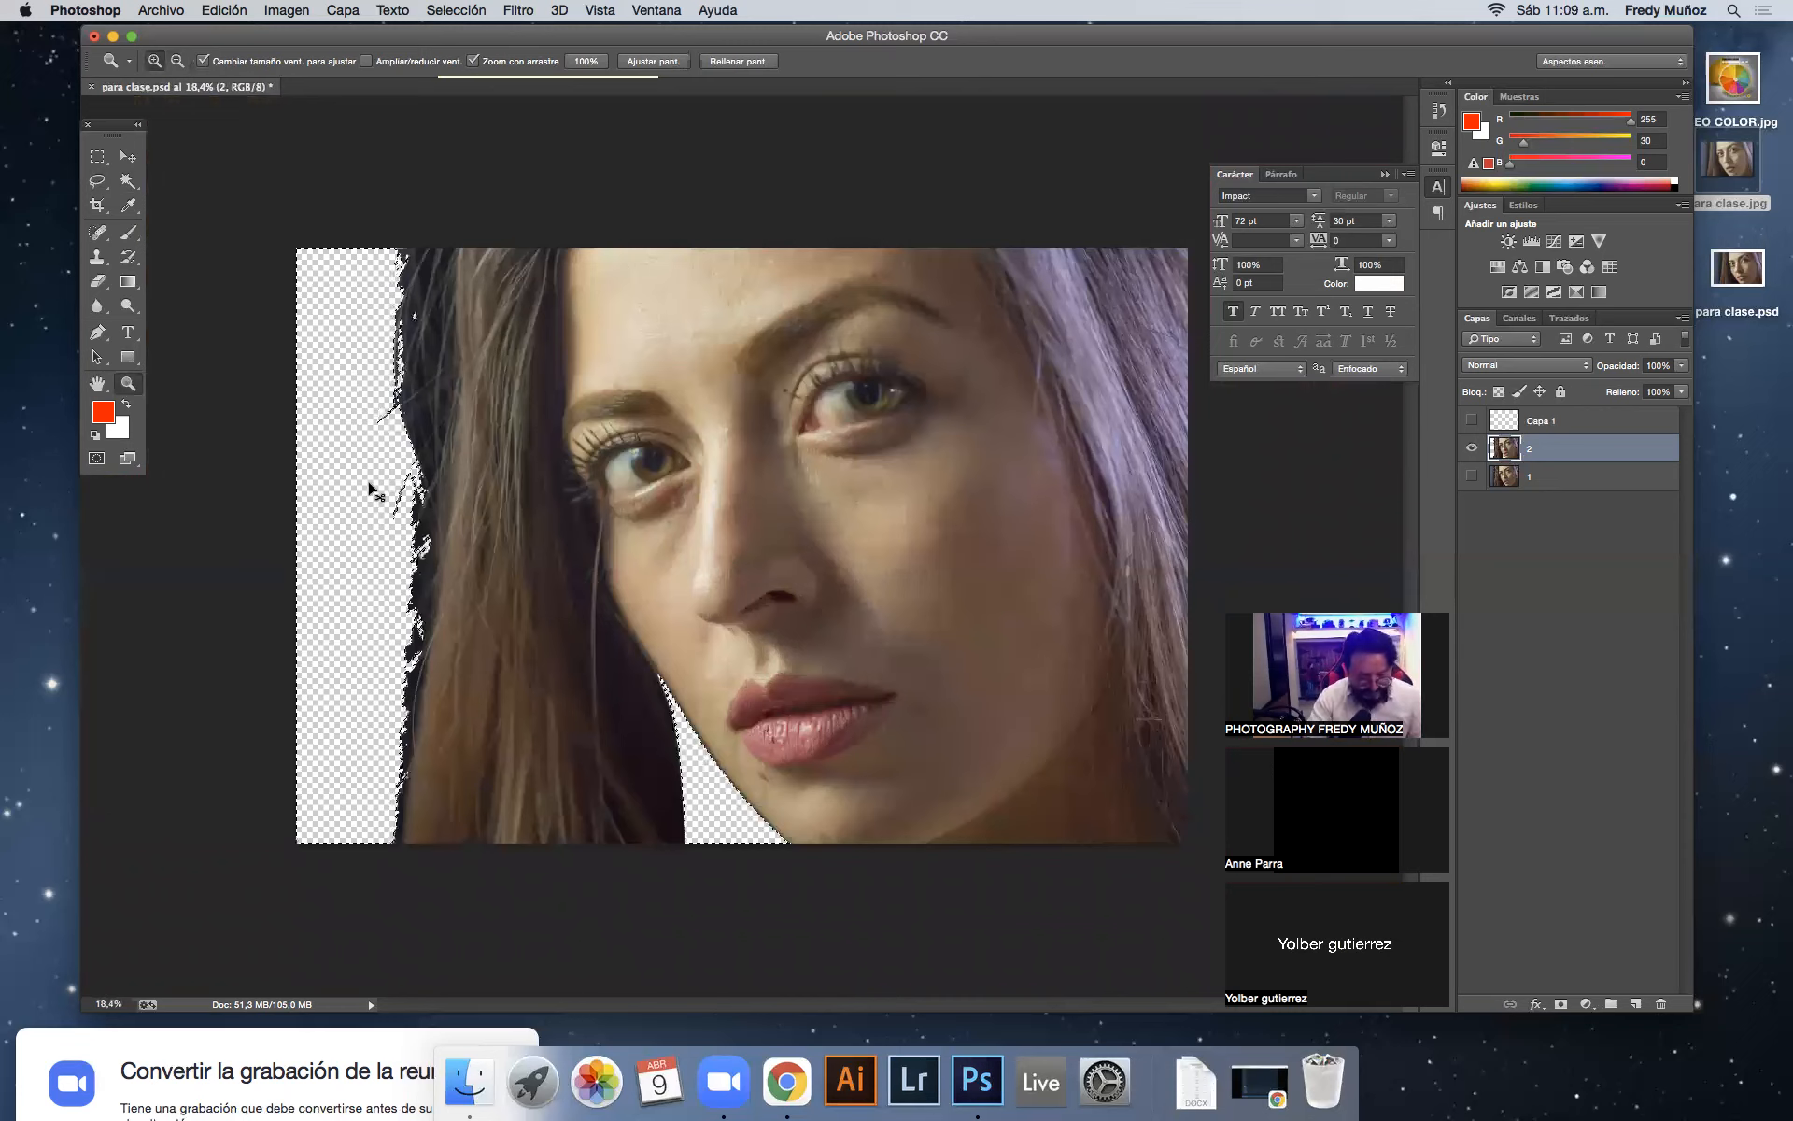
# Step: Inspect the deleted gap between hair and jaw once more, up to 100% zoom
pyautogui.click(724, 881)
pyautogui.click(724, 803)
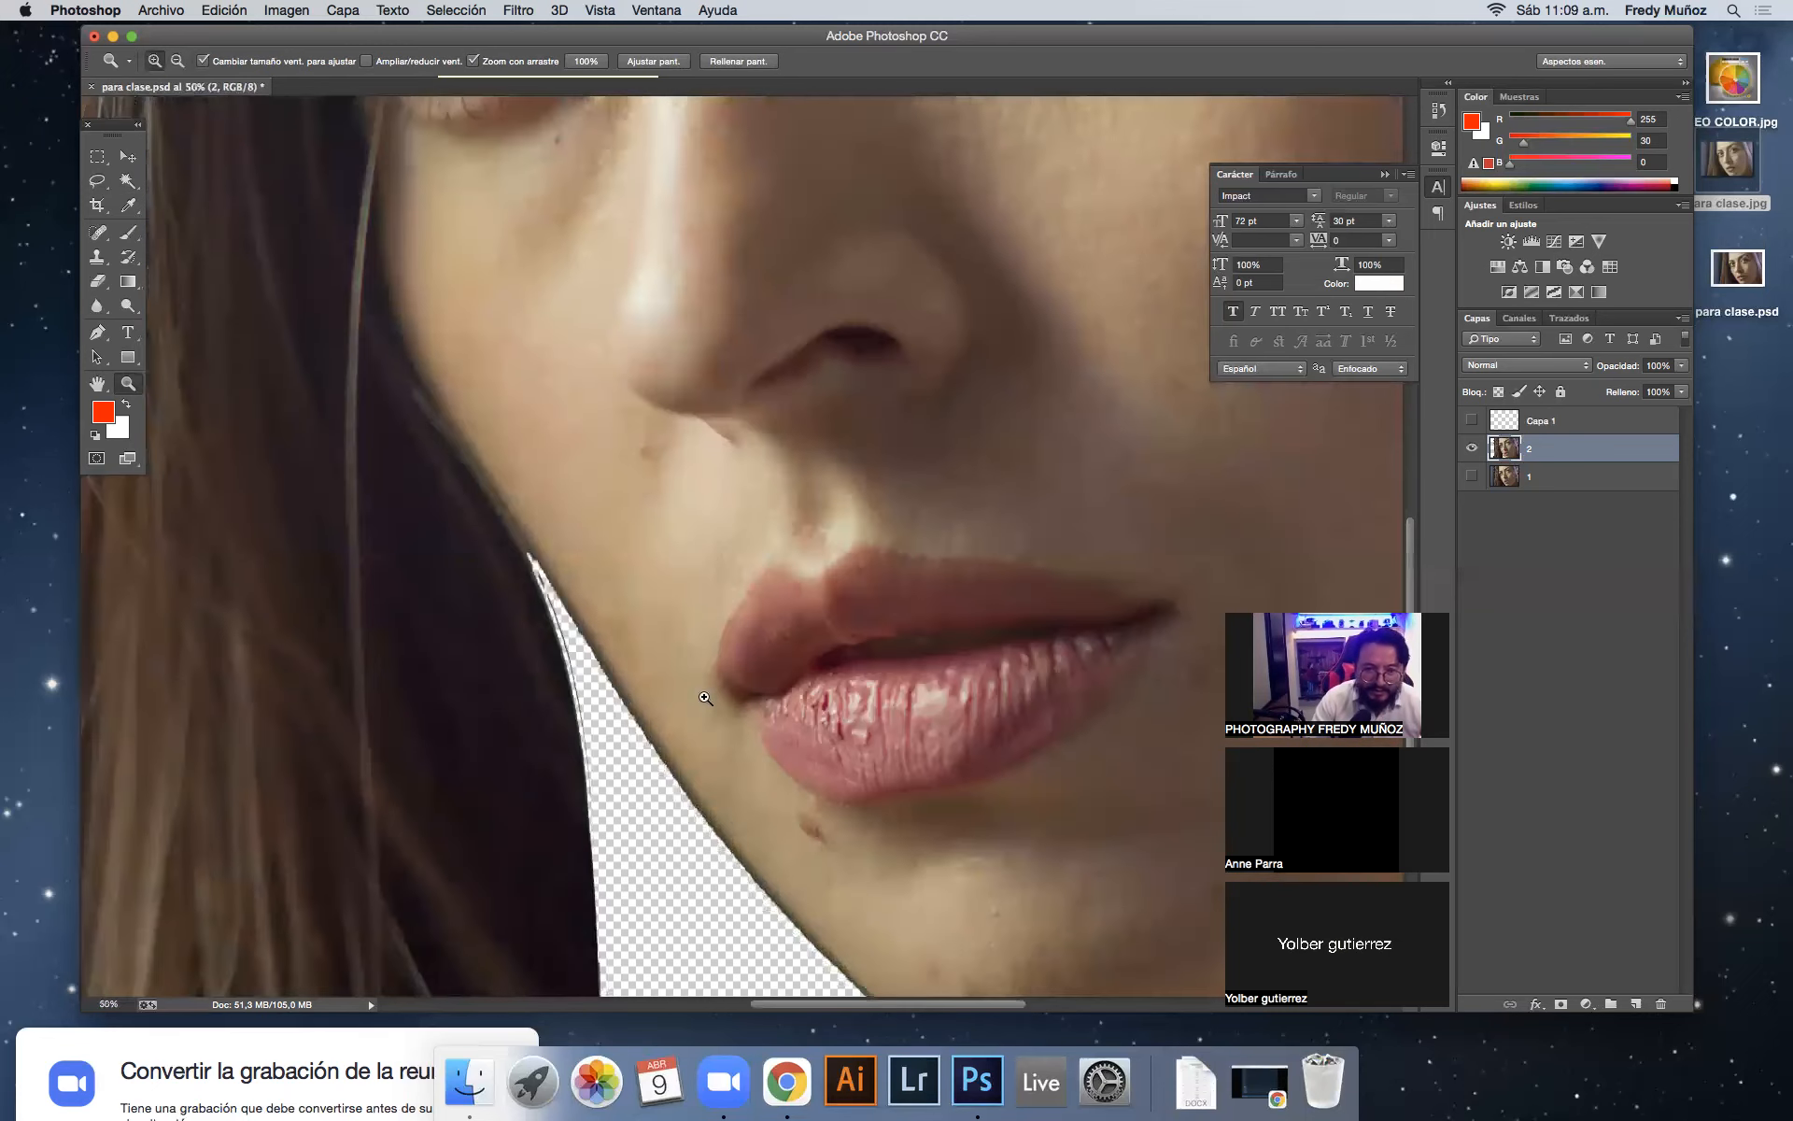
pyautogui.scroll(-2, 700, 789)
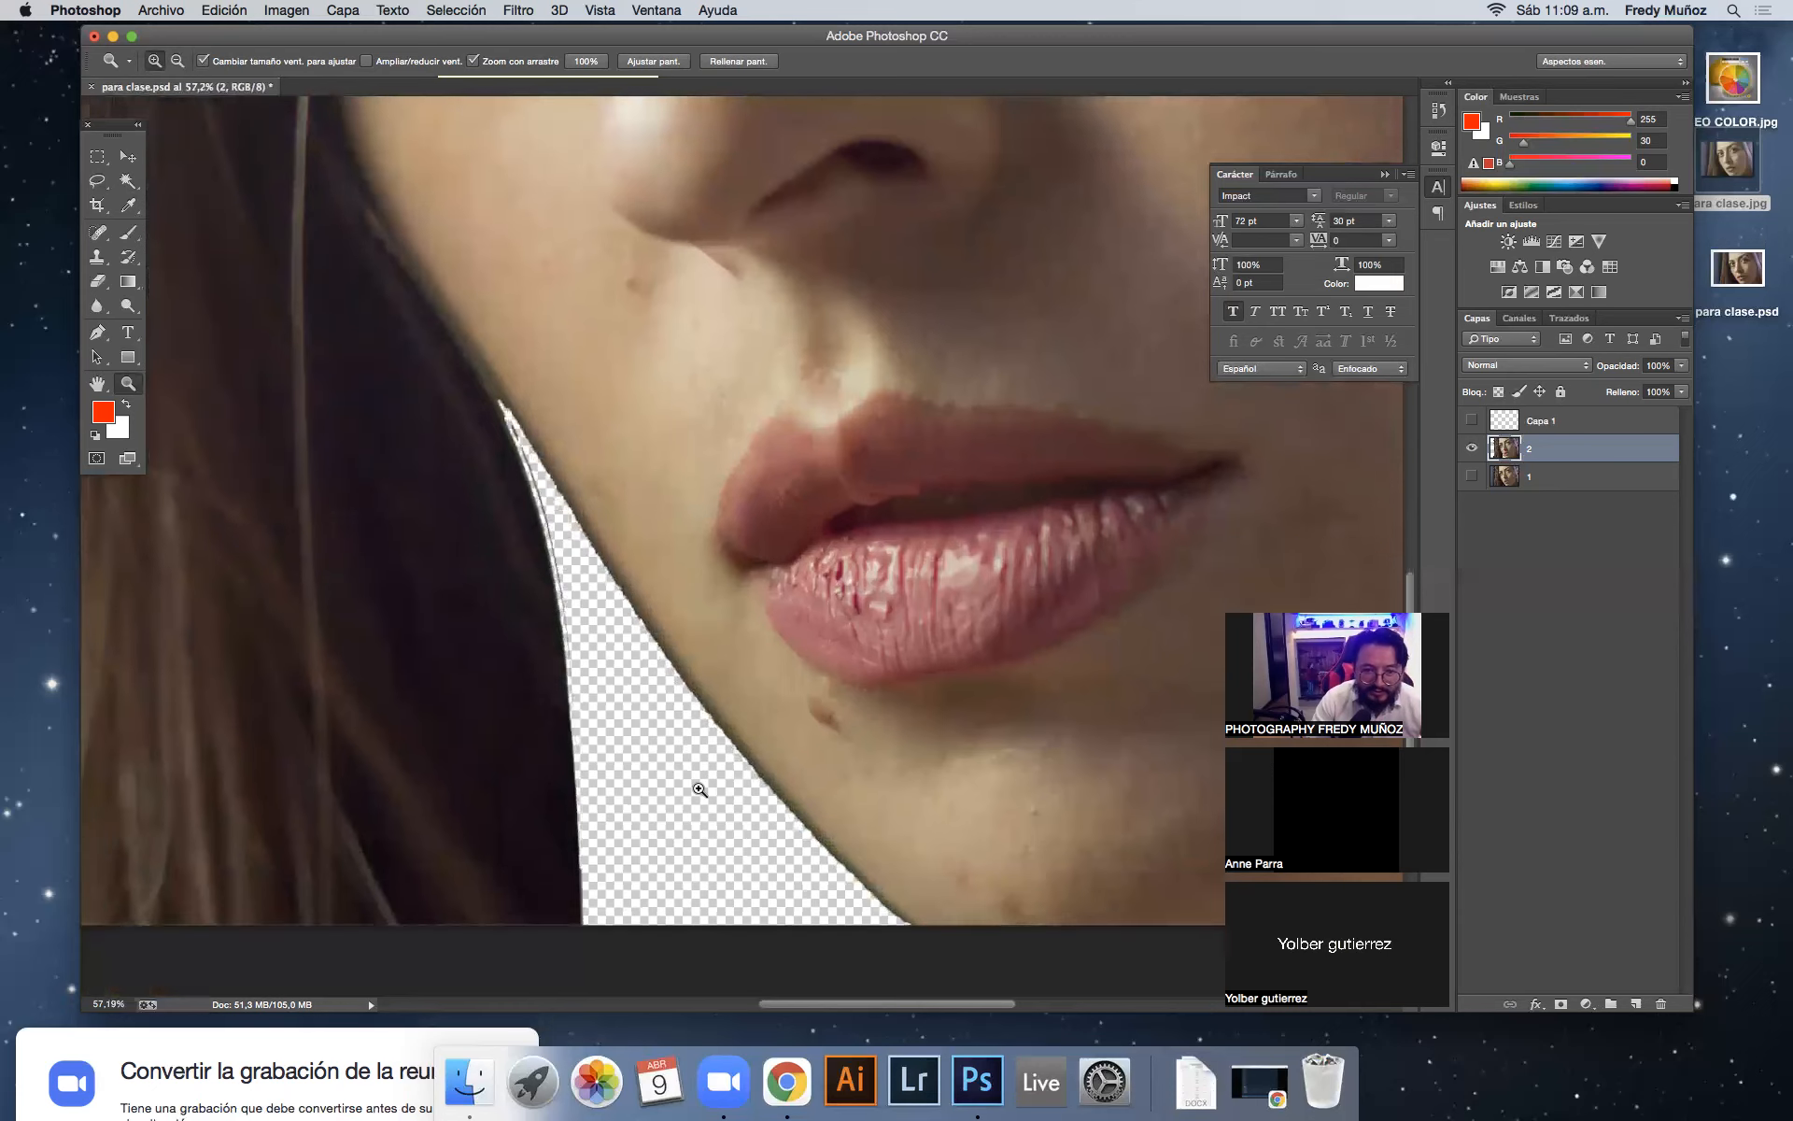
pyautogui.click(699, 789)
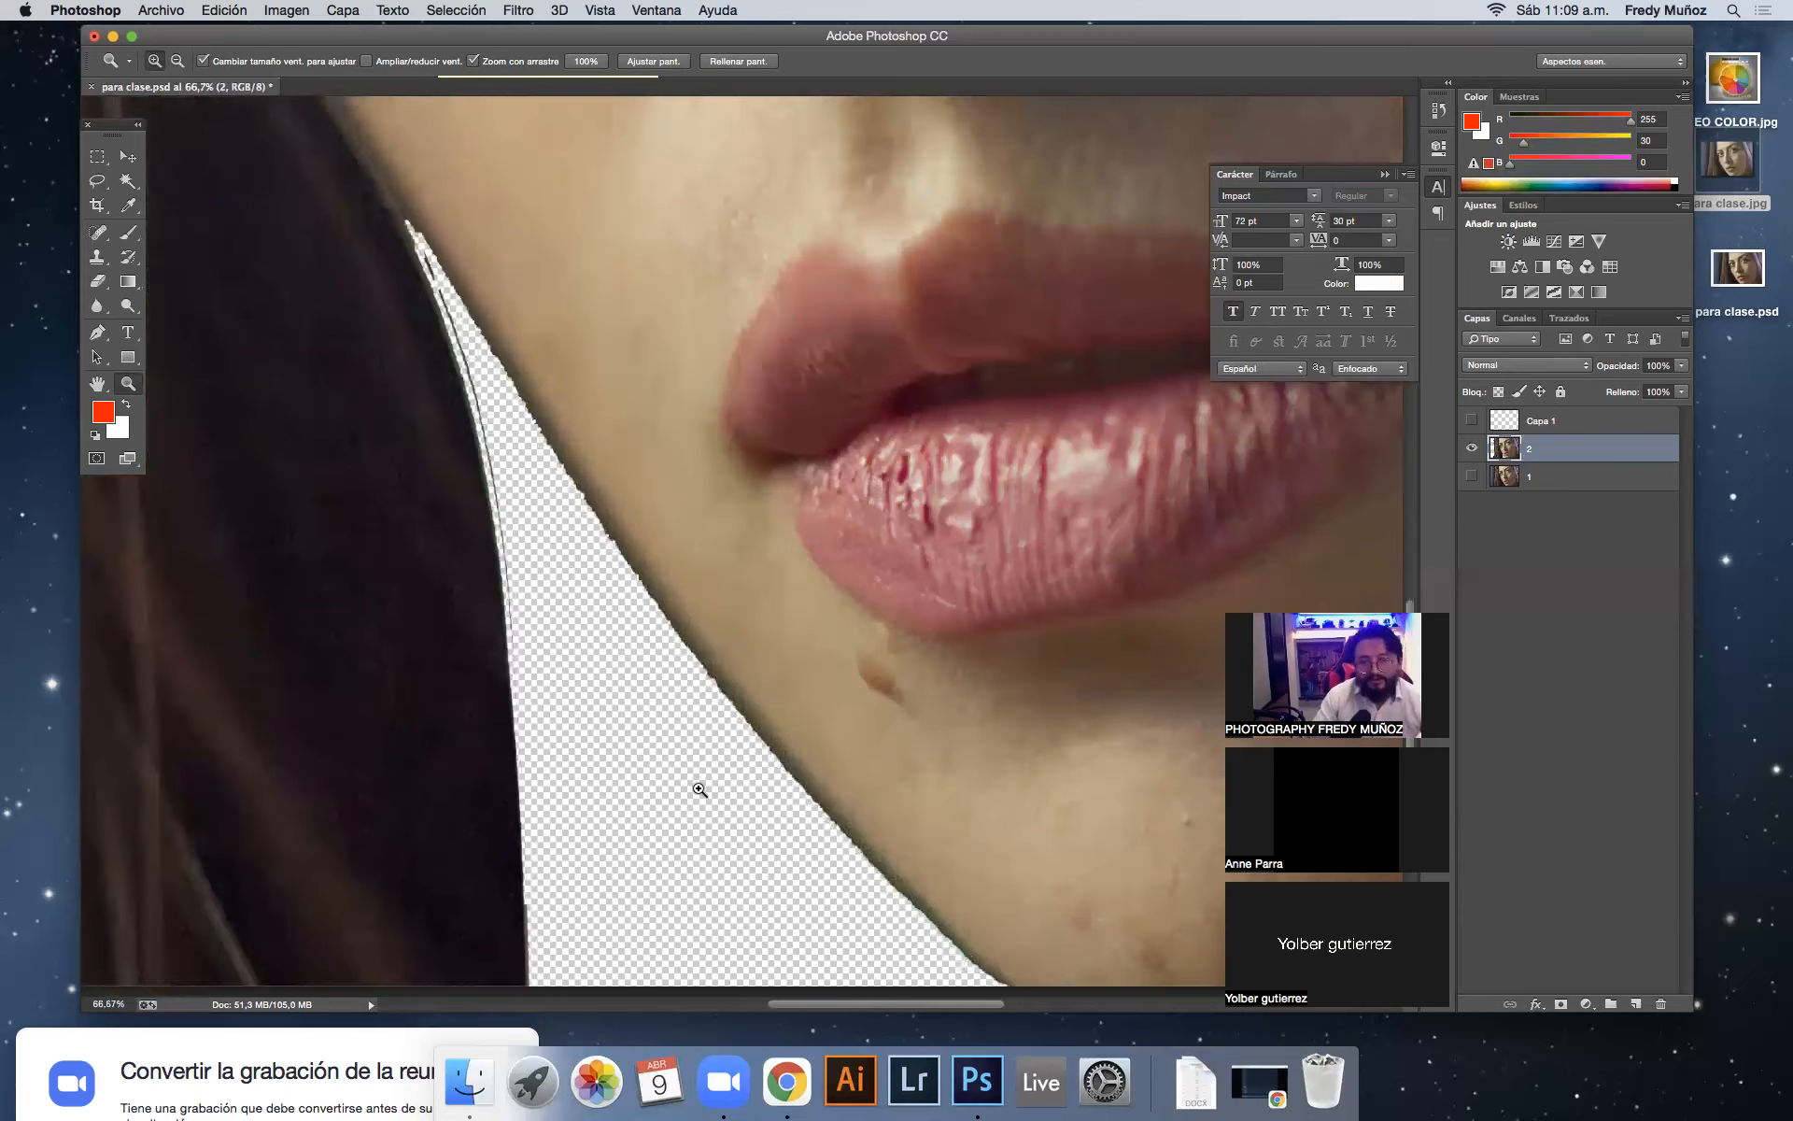
pyautogui.click(699, 790)
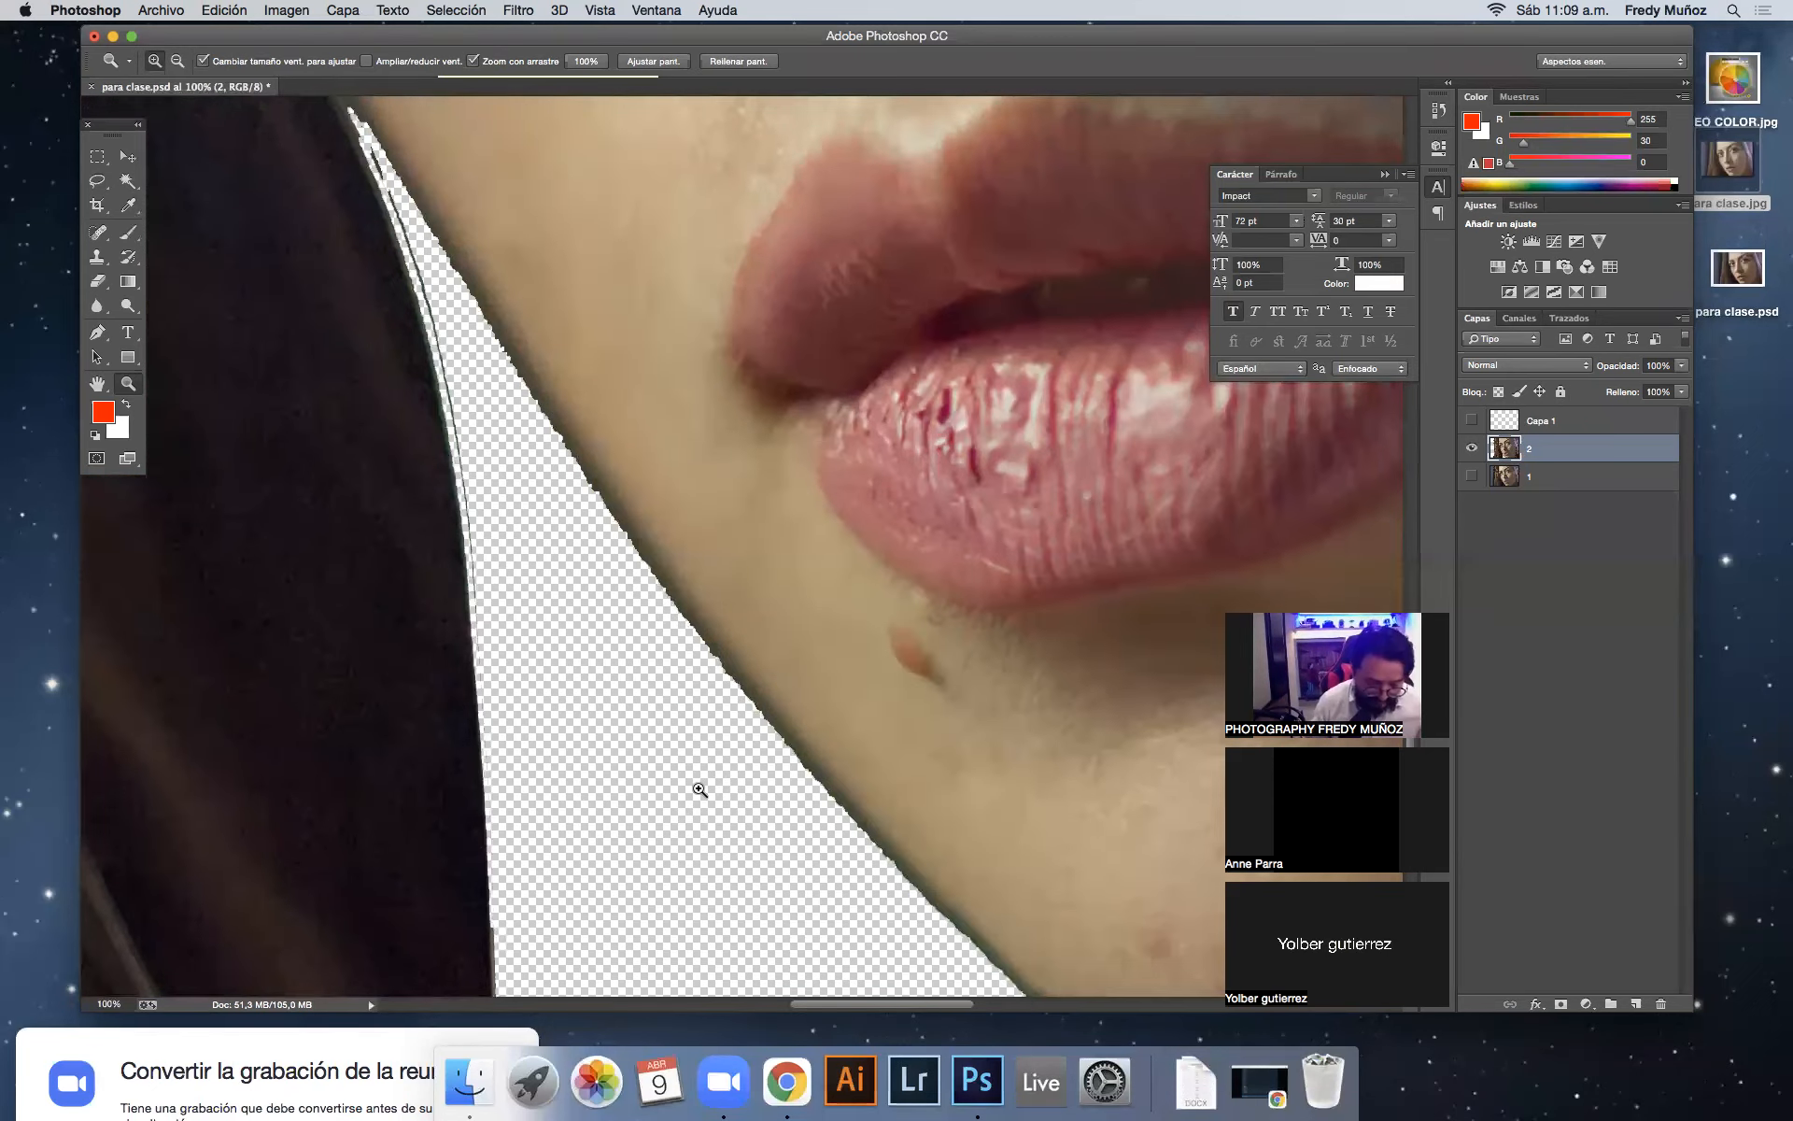
# Step: Undo the deletion on layer 2 and clear the selection around the backdrop and hair strand
pyautogui.press('alt+super+z')
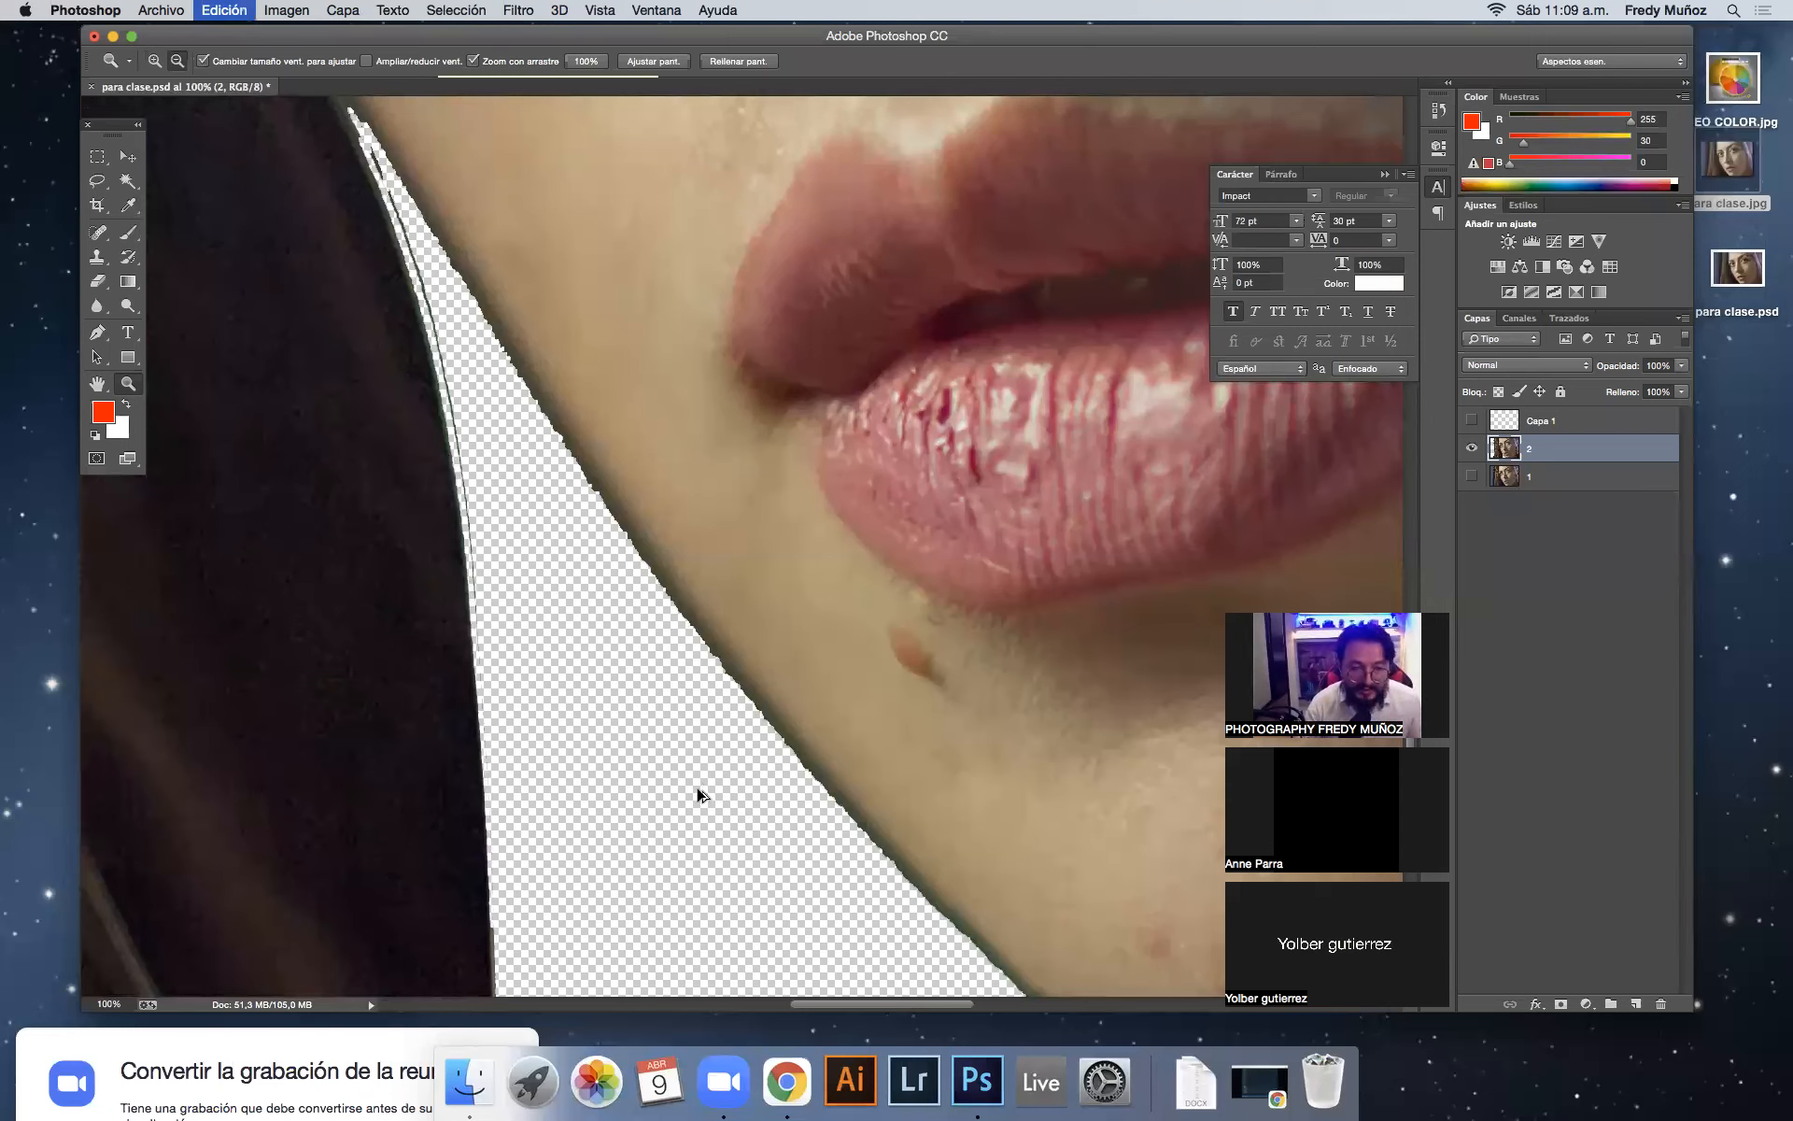
pyautogui.press('alt+super+z')
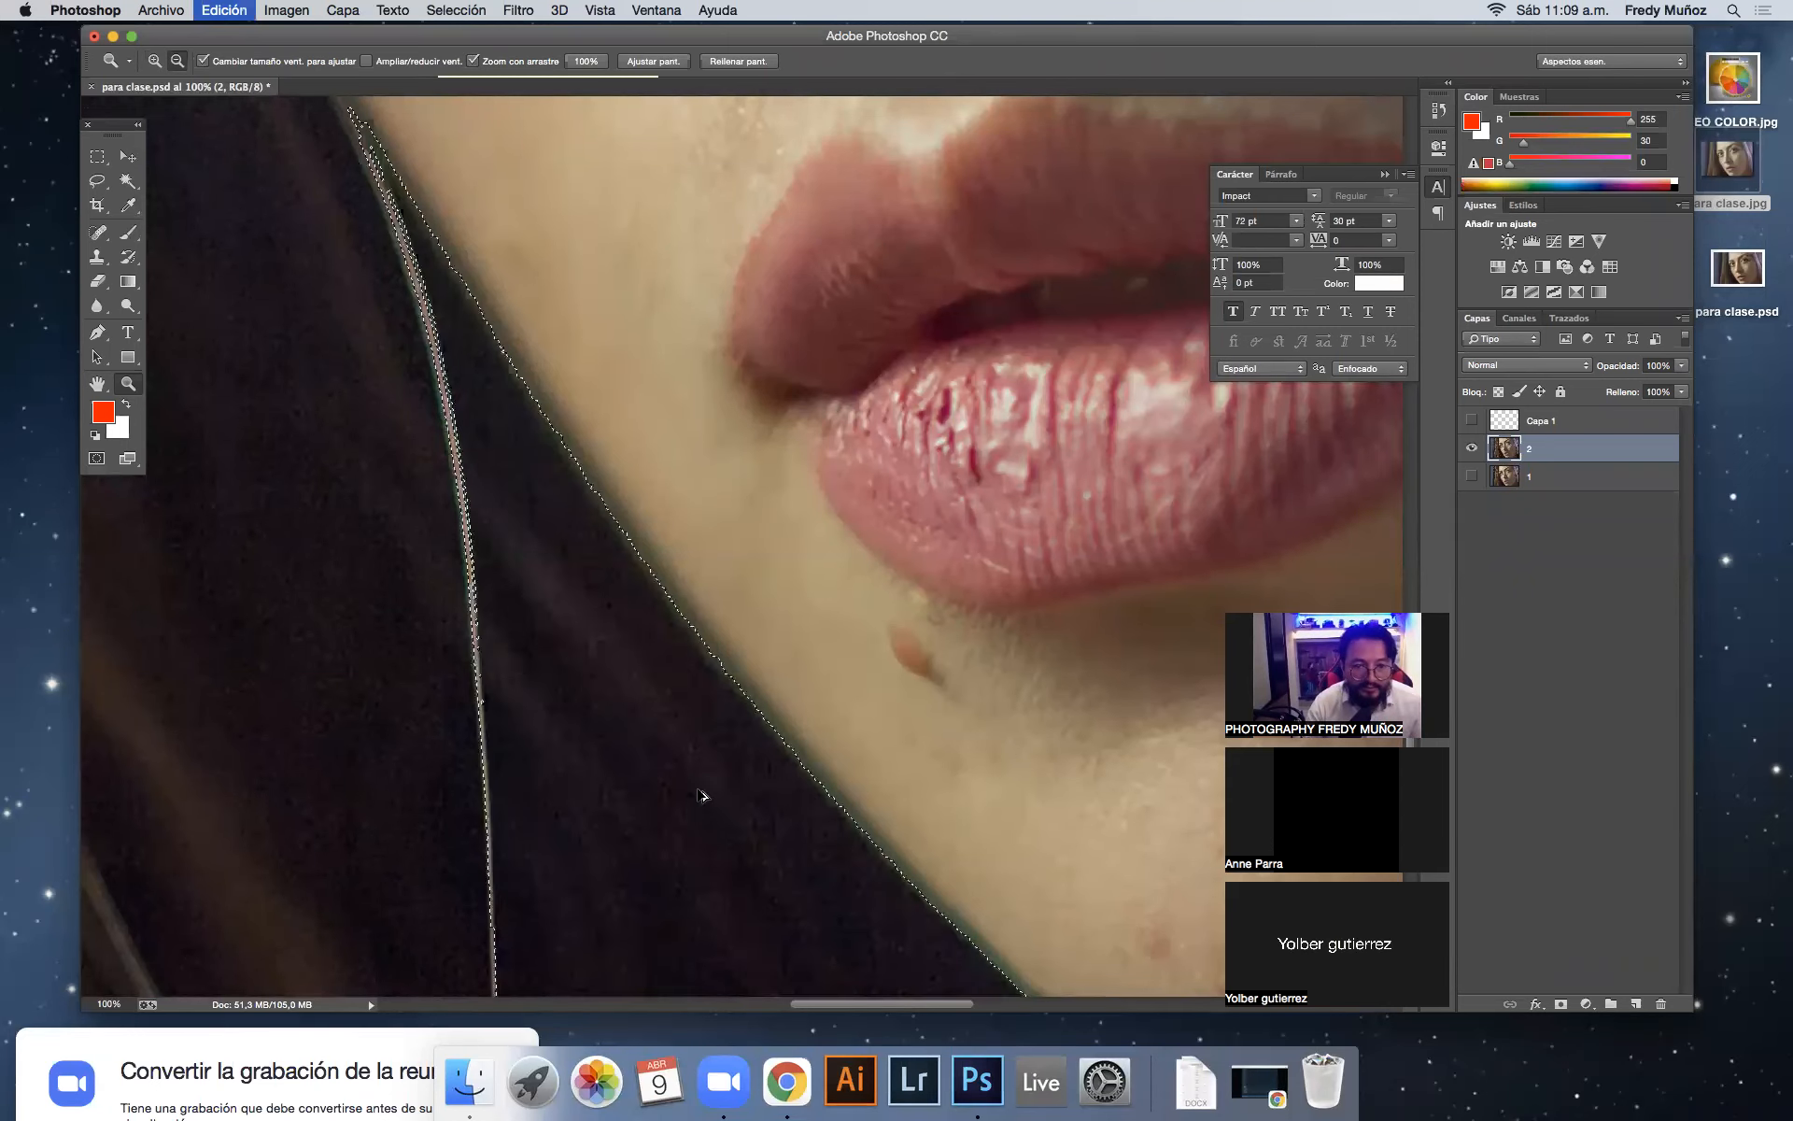
pyautogui.press('alt+super+z')
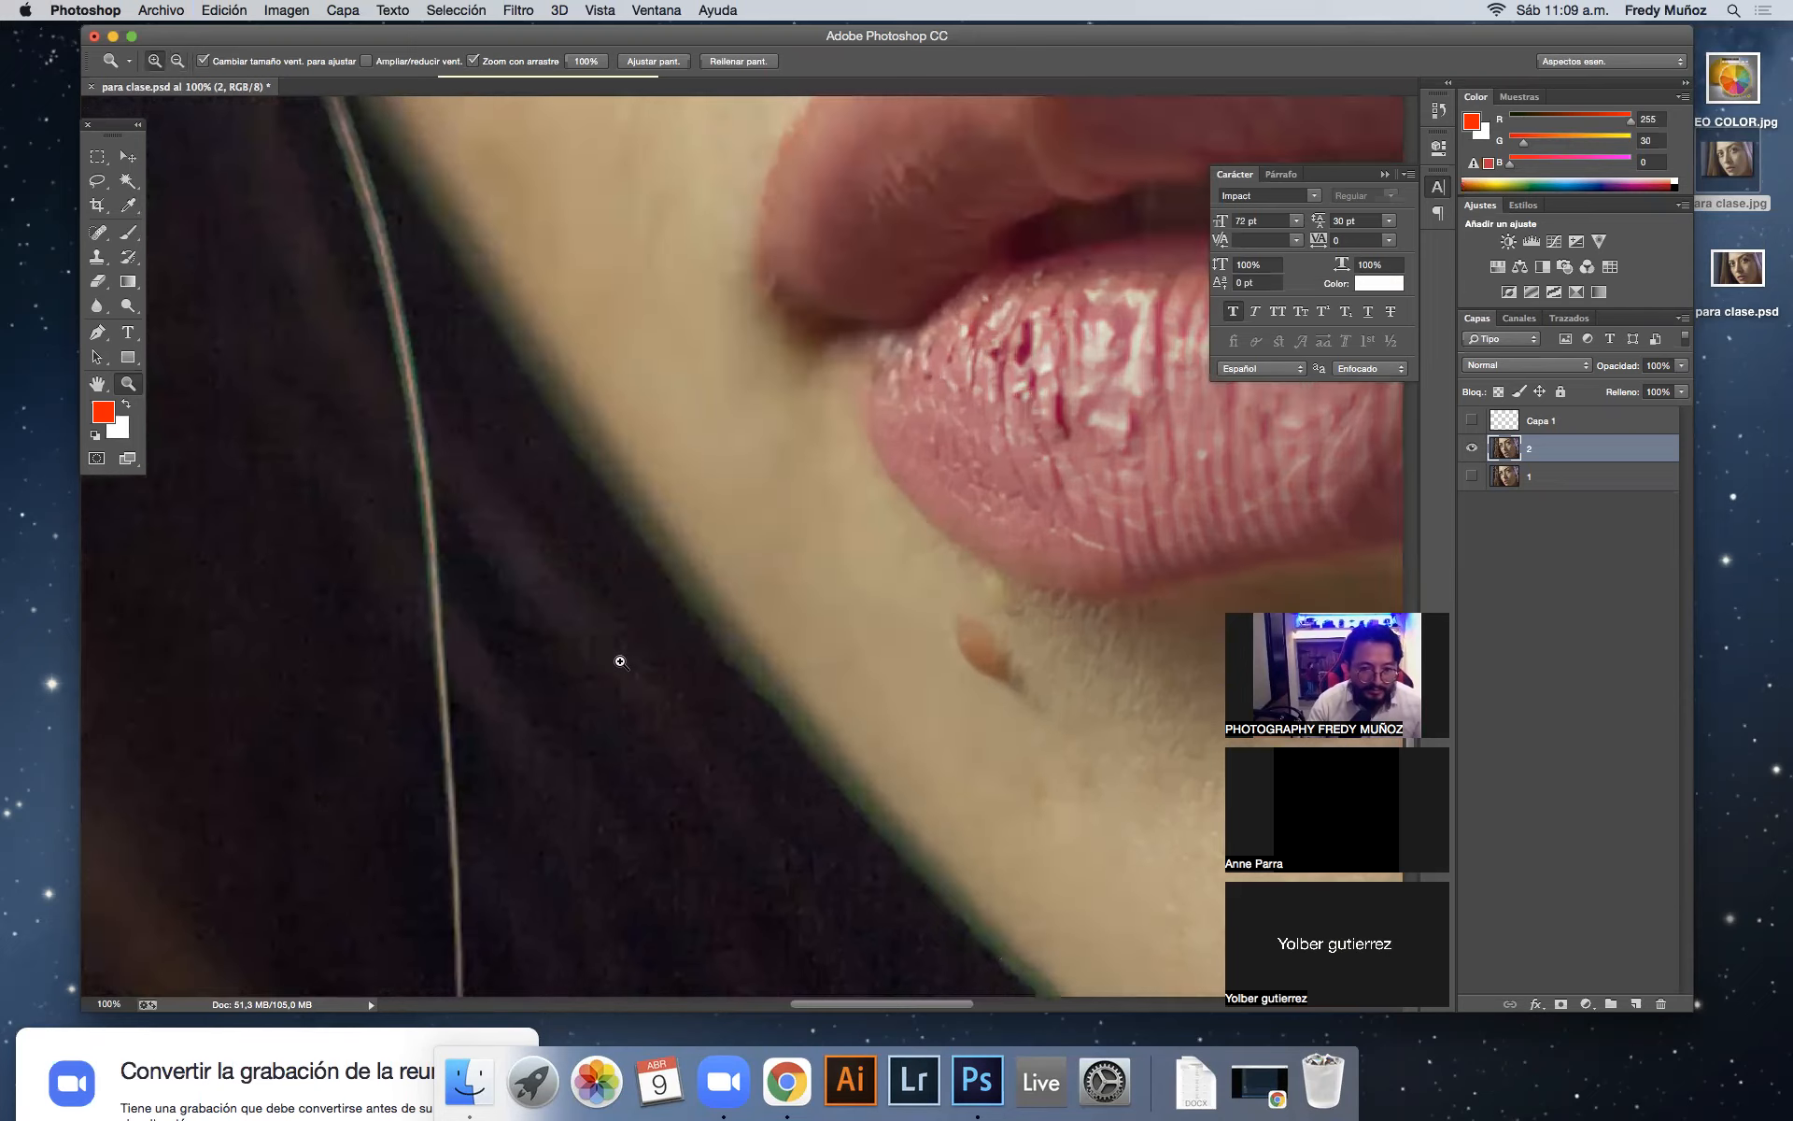
pyautogui.click(620, 662)
pyautogui.keyDown('alt'); pyautogui.click(621, 661); pyautogui.keyUp('alt')
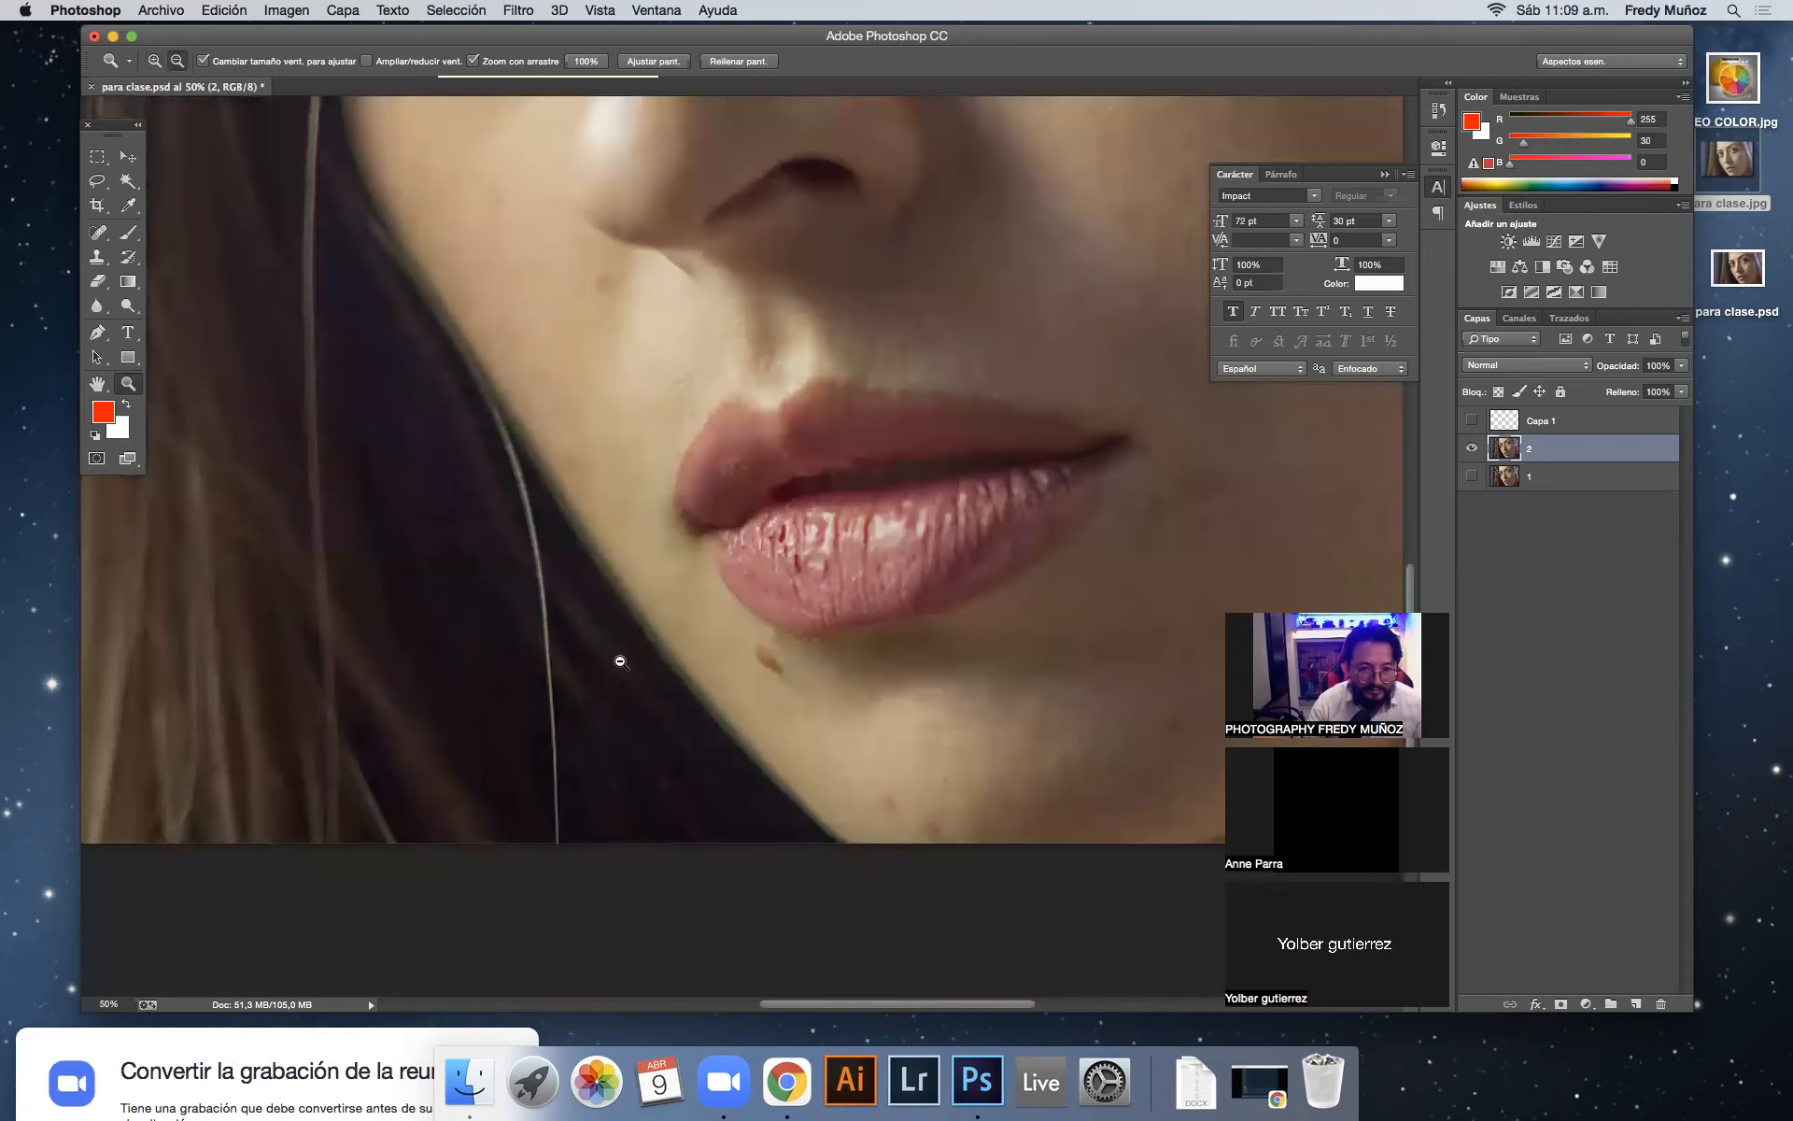
pyautogui.keyDown('alt'); pyautogui.click(620, 662); pyautogui.keyUp('alt')
pyautogui.keyDown('alt'); pyautogui.click(621, 661); pyautogui.keyUp('alt')
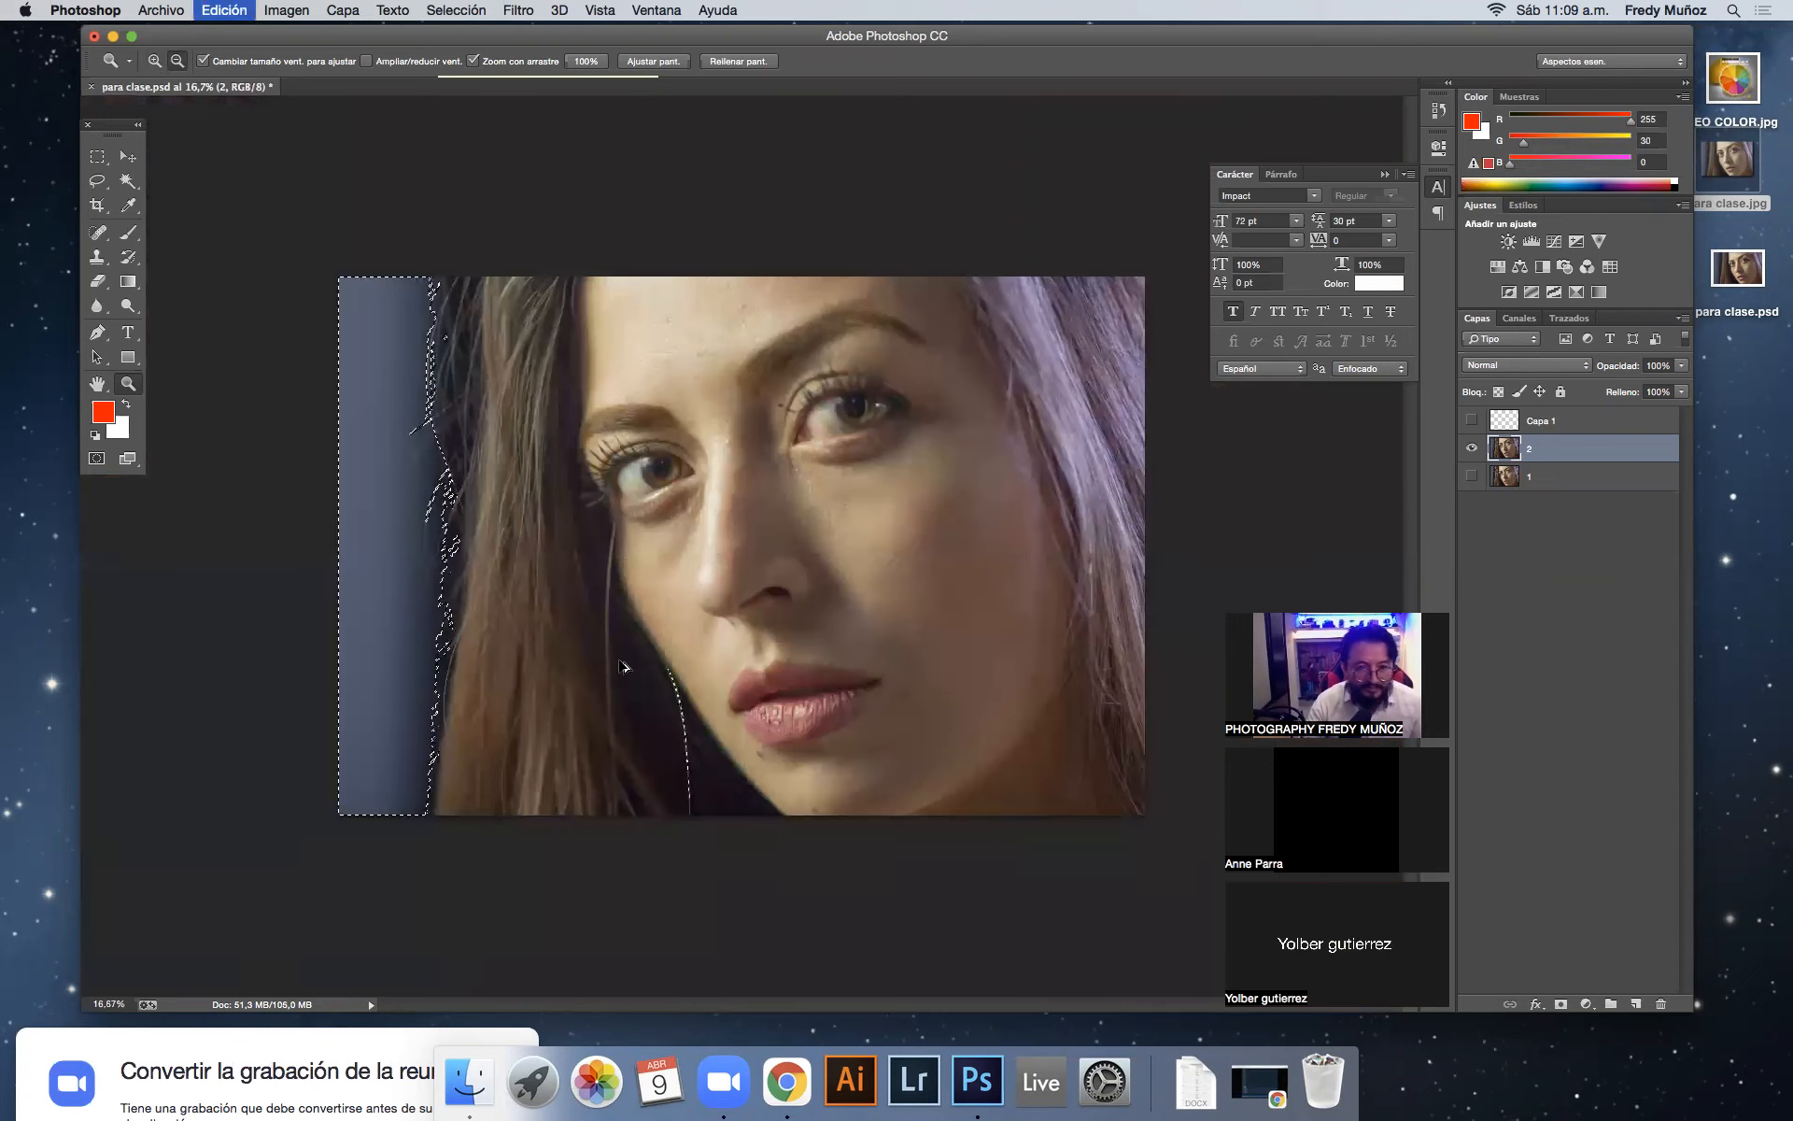
pyautogui.hotkey('ctrl', 'd')
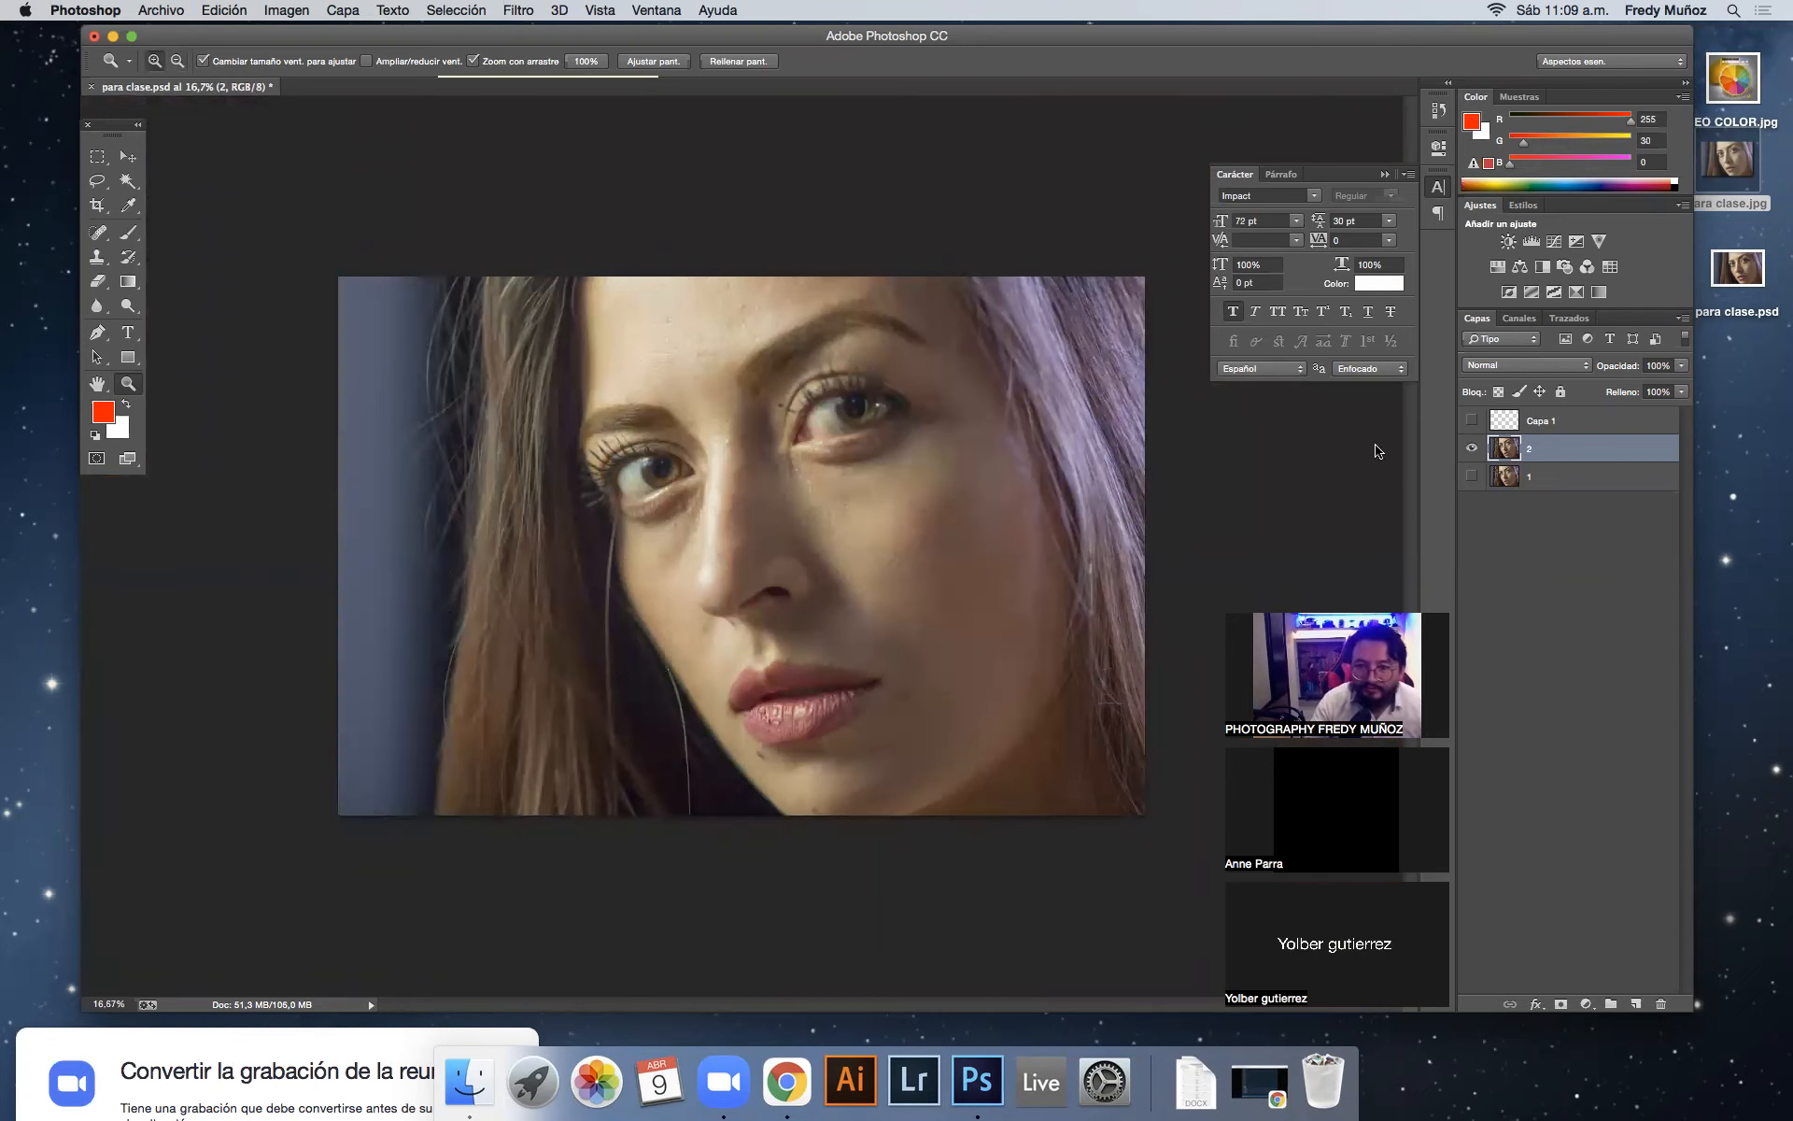
pyautogui.click(128, 181)
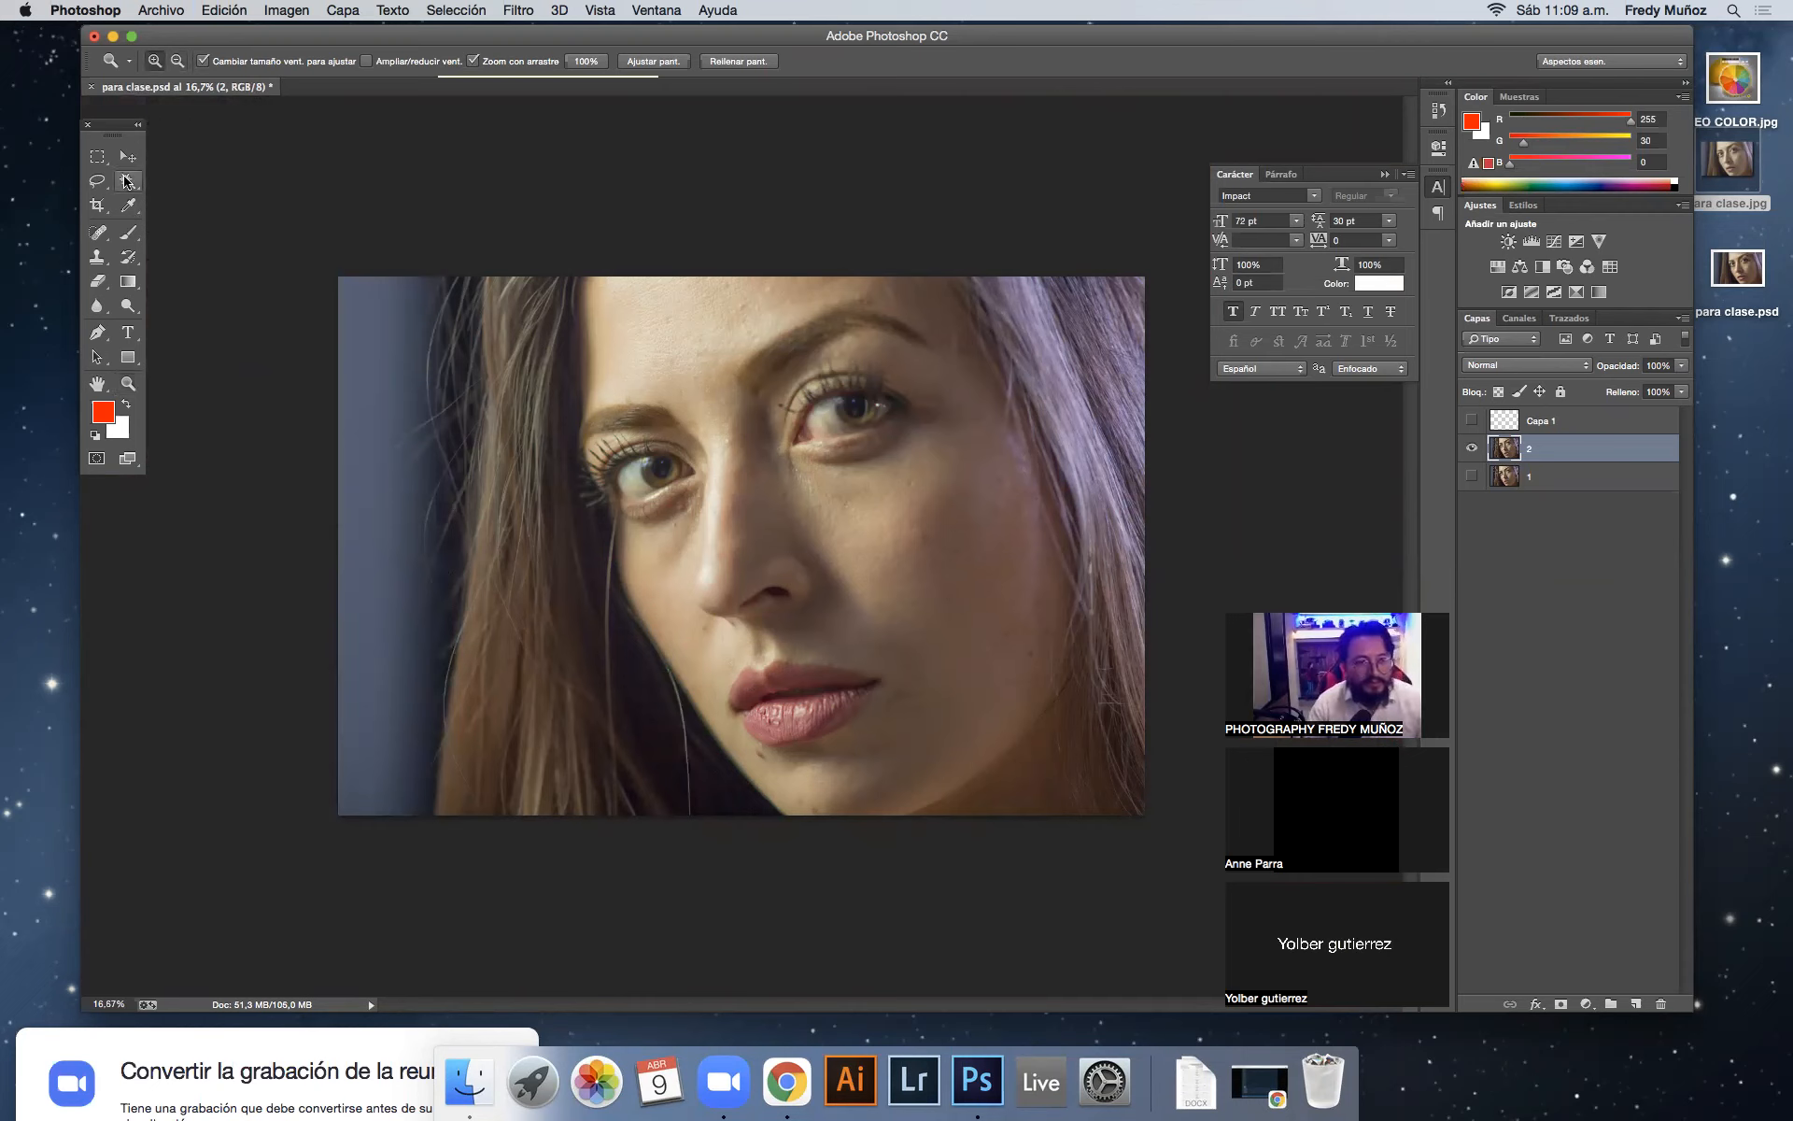
pyautogui.click(97, 157)
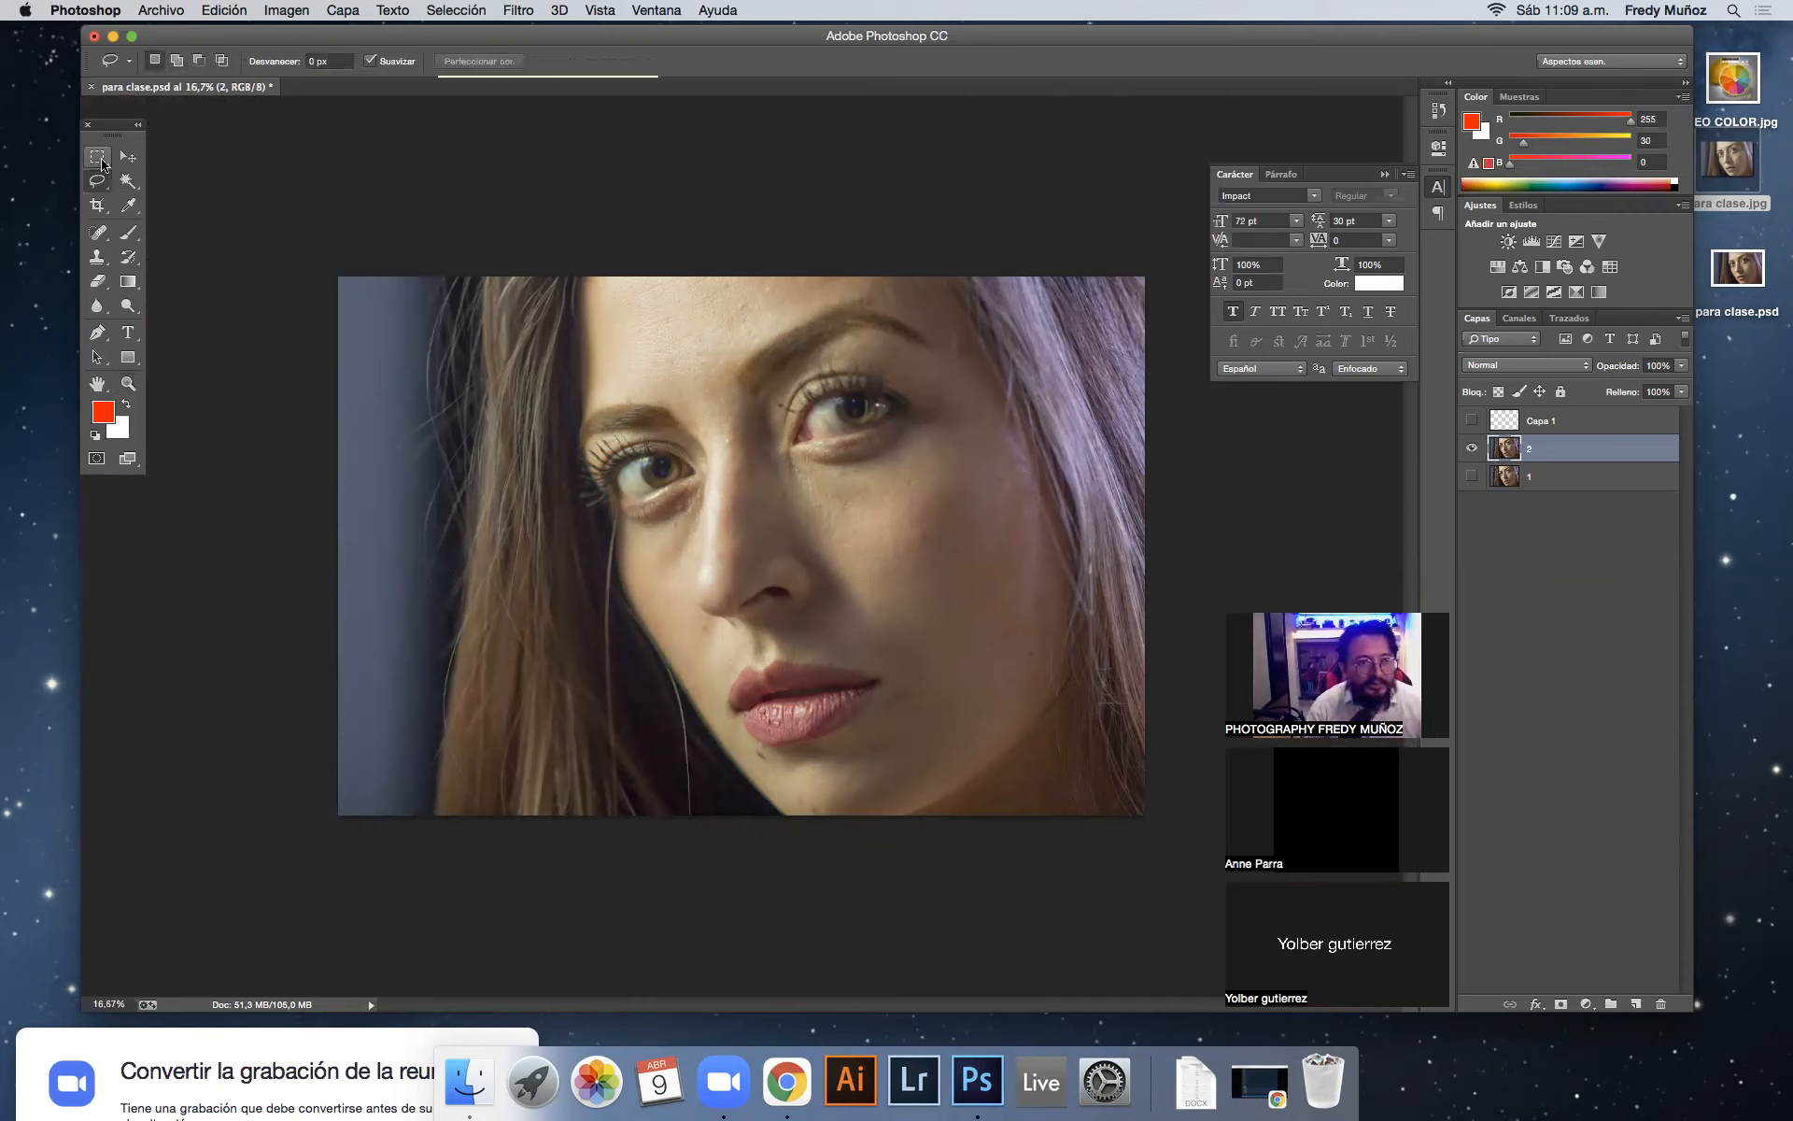
pyautogui.click(97, 204)
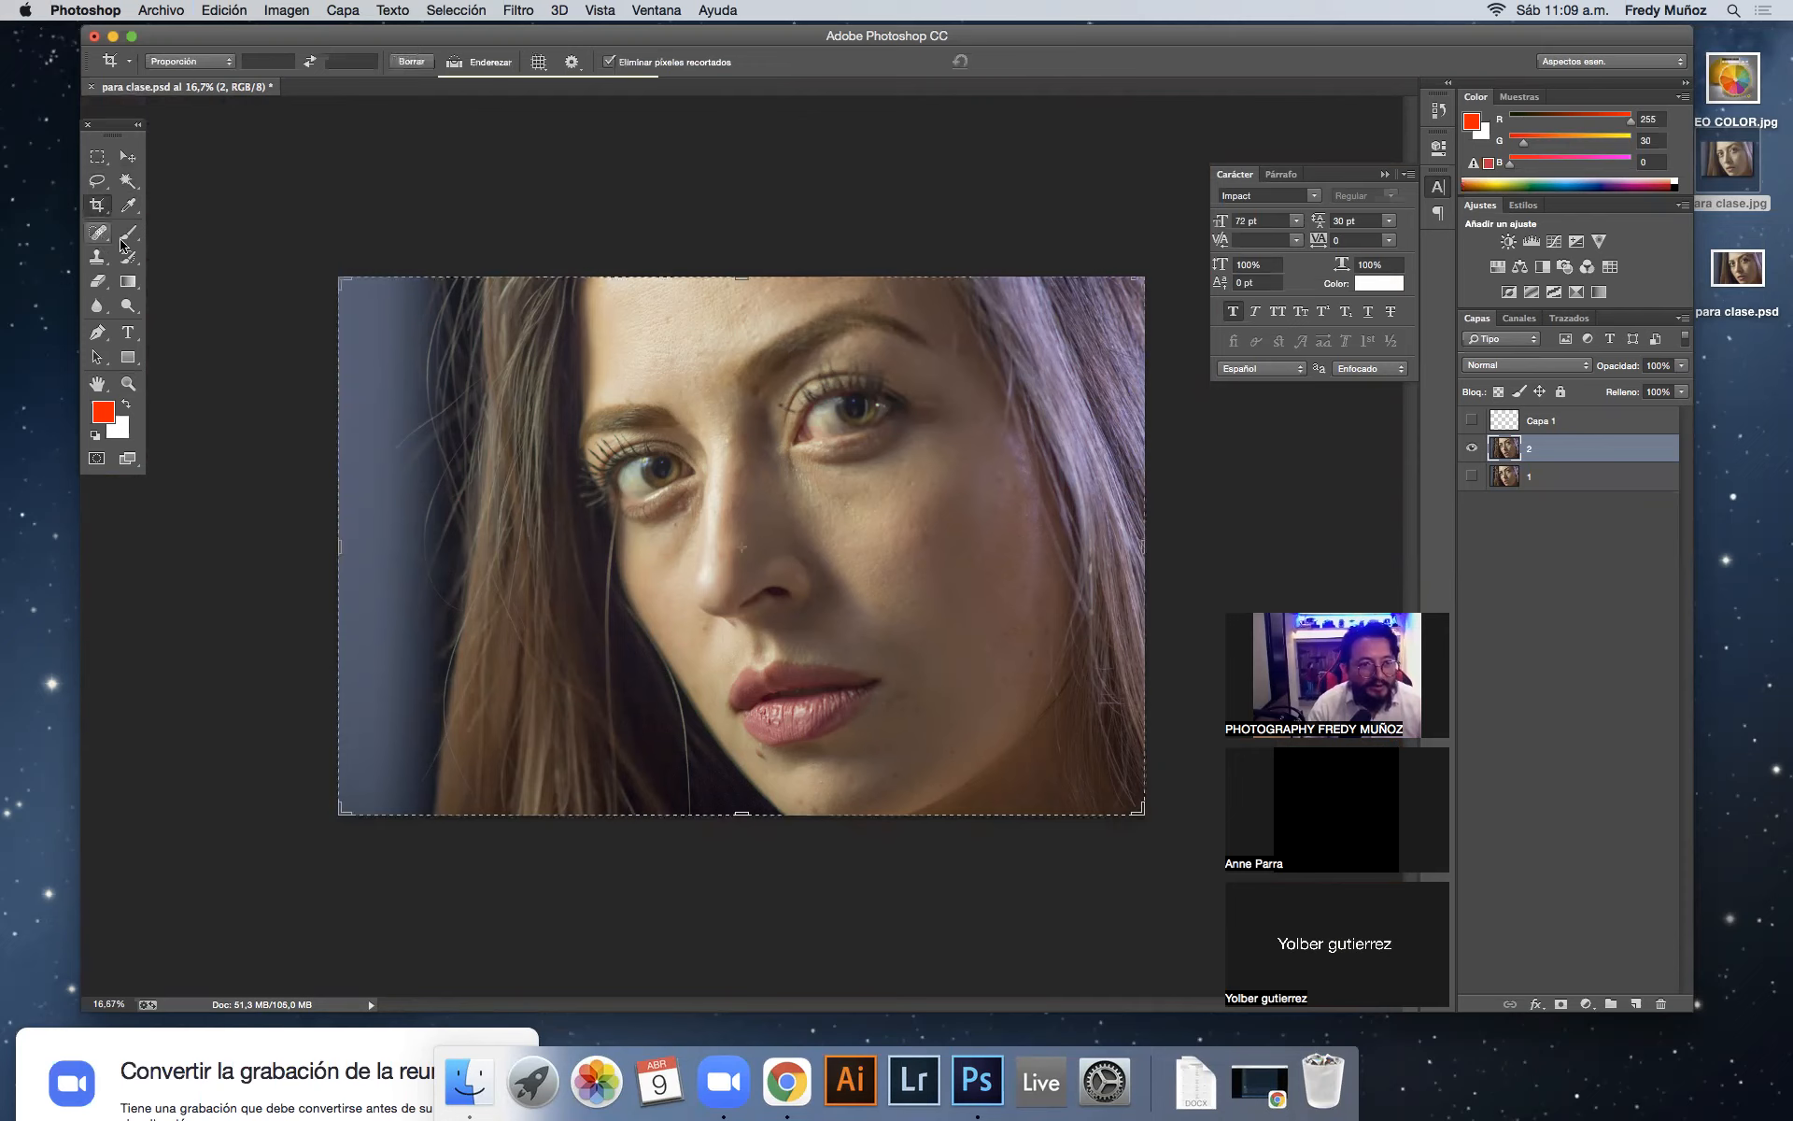
pyautogui.click(96, 235)
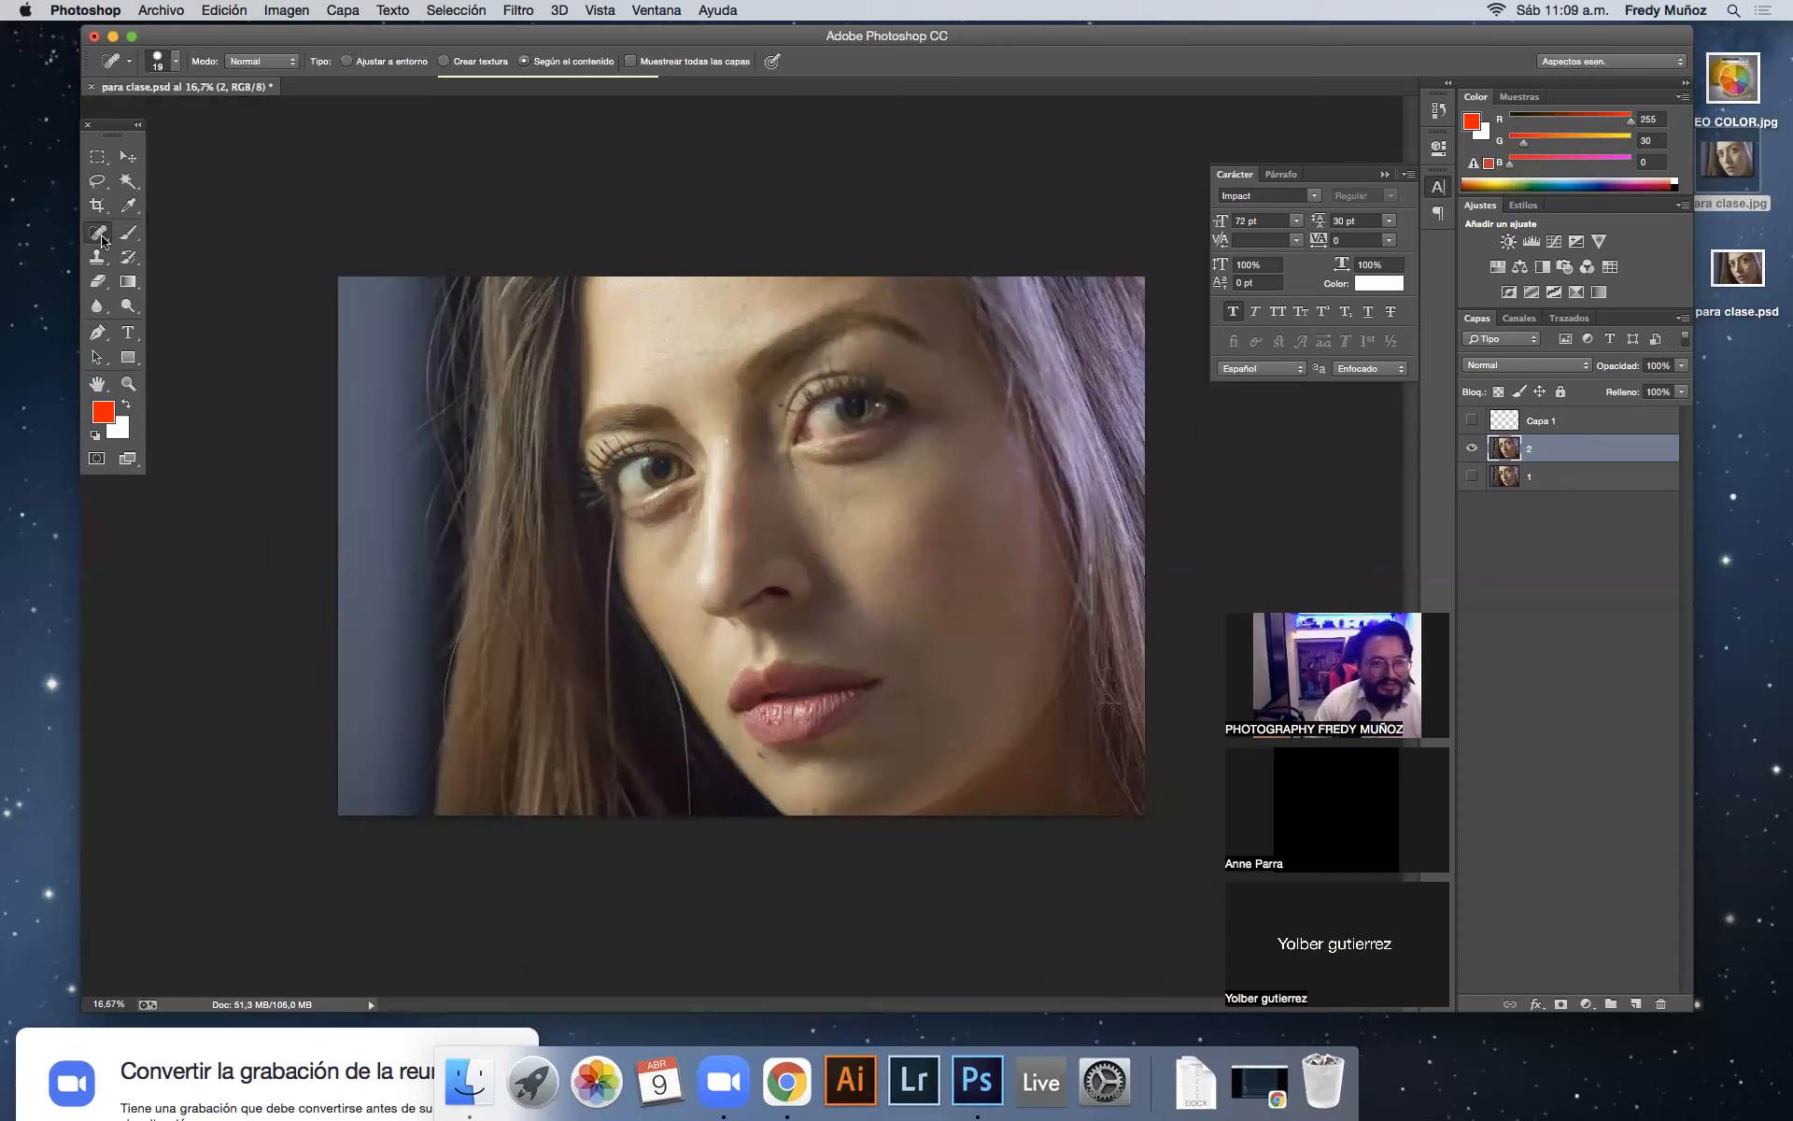
pyautogui.click(100, 233)
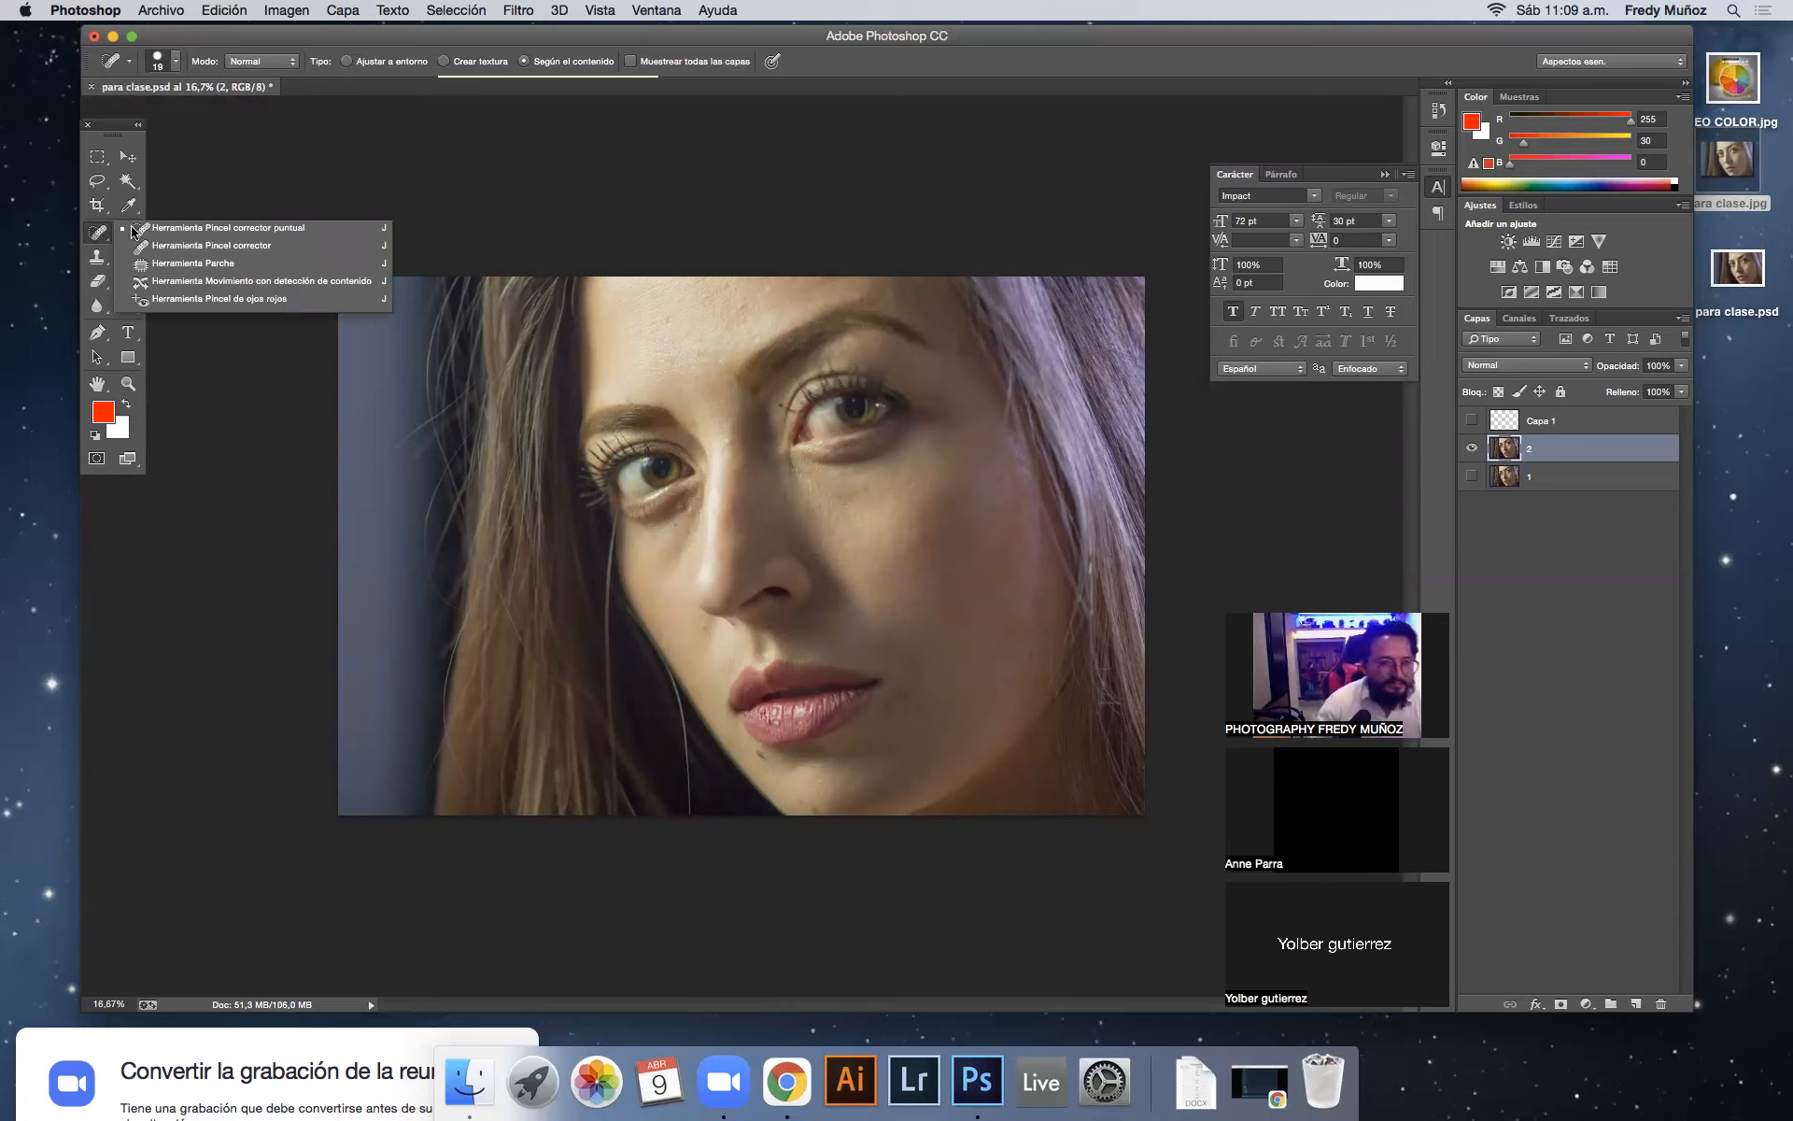
pyautogui.click(128, 206)
pyautogui.click(127, 209)
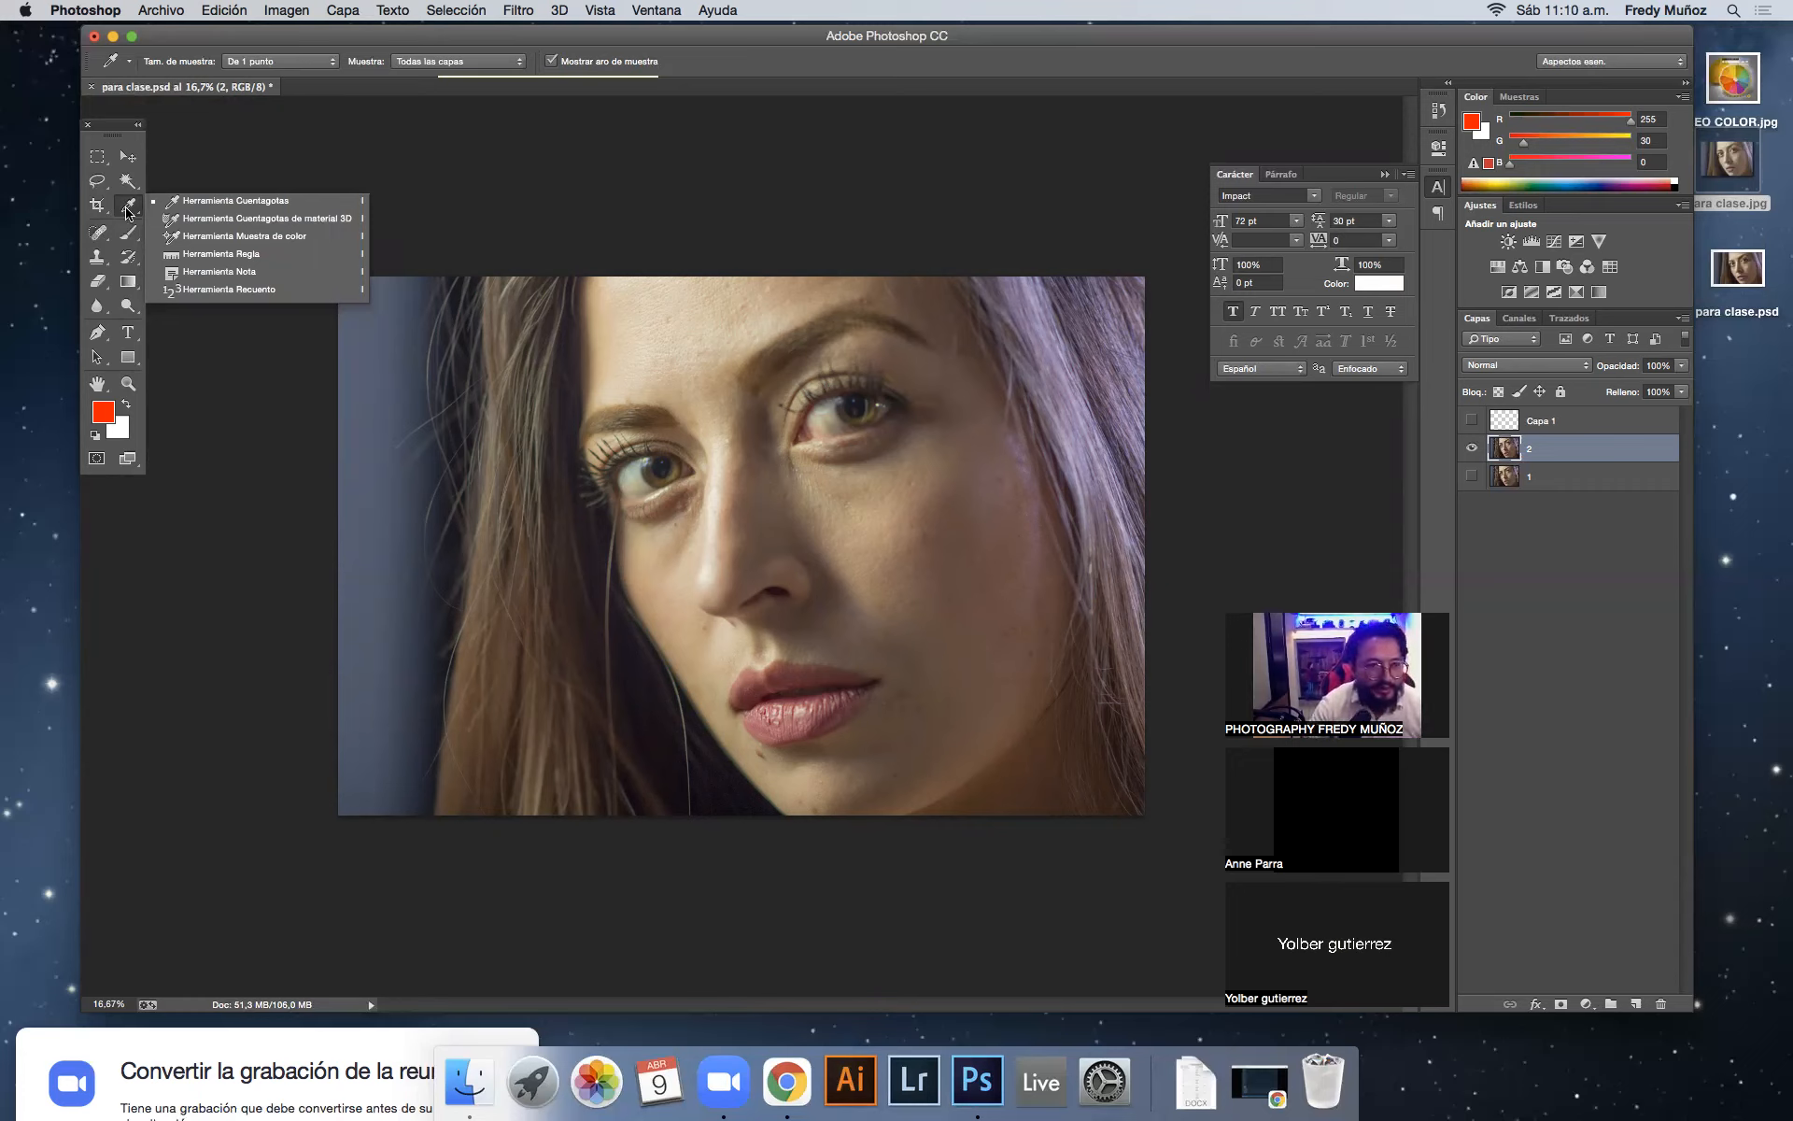
# Step: Activate the Spot Healing Brush and enlarge its brush size to 178 px
pyautogui.click(97, 238)
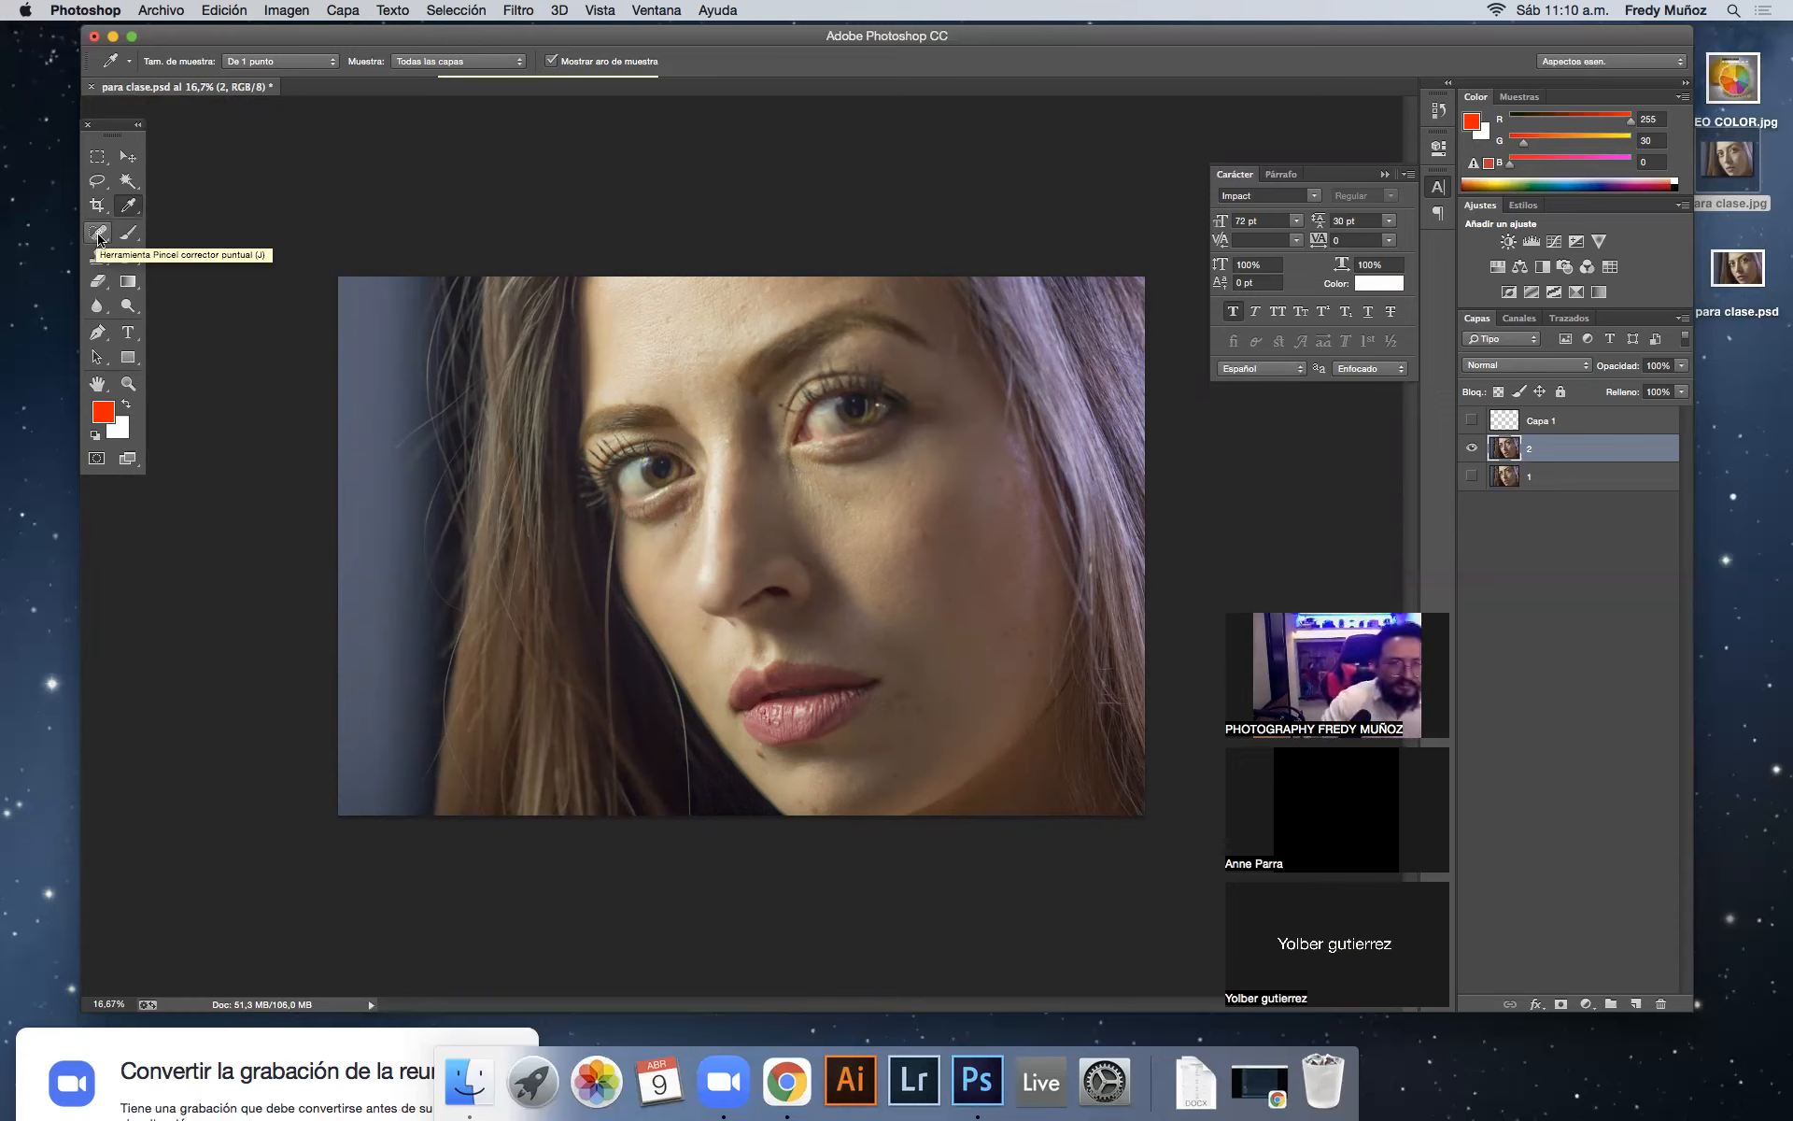
pyautogui.click(100, 239)
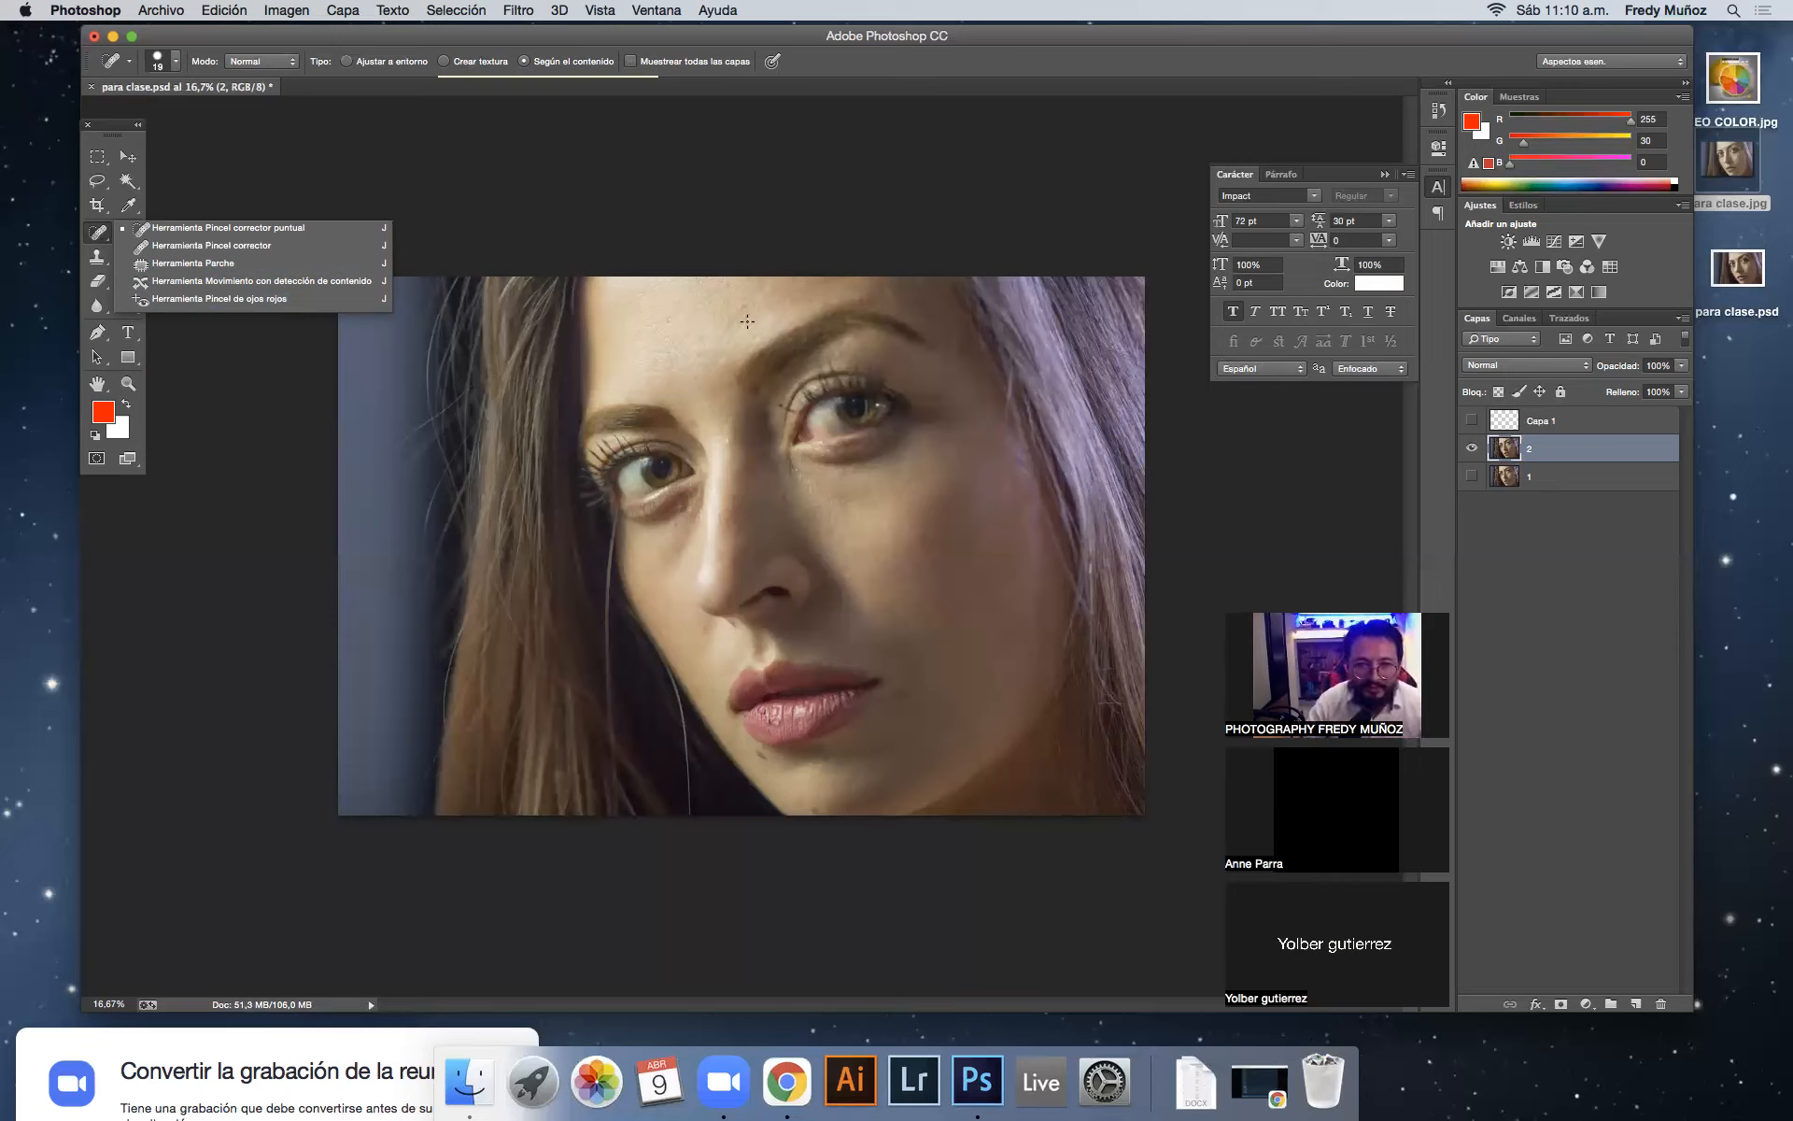
pyautogui.click(242, 230)
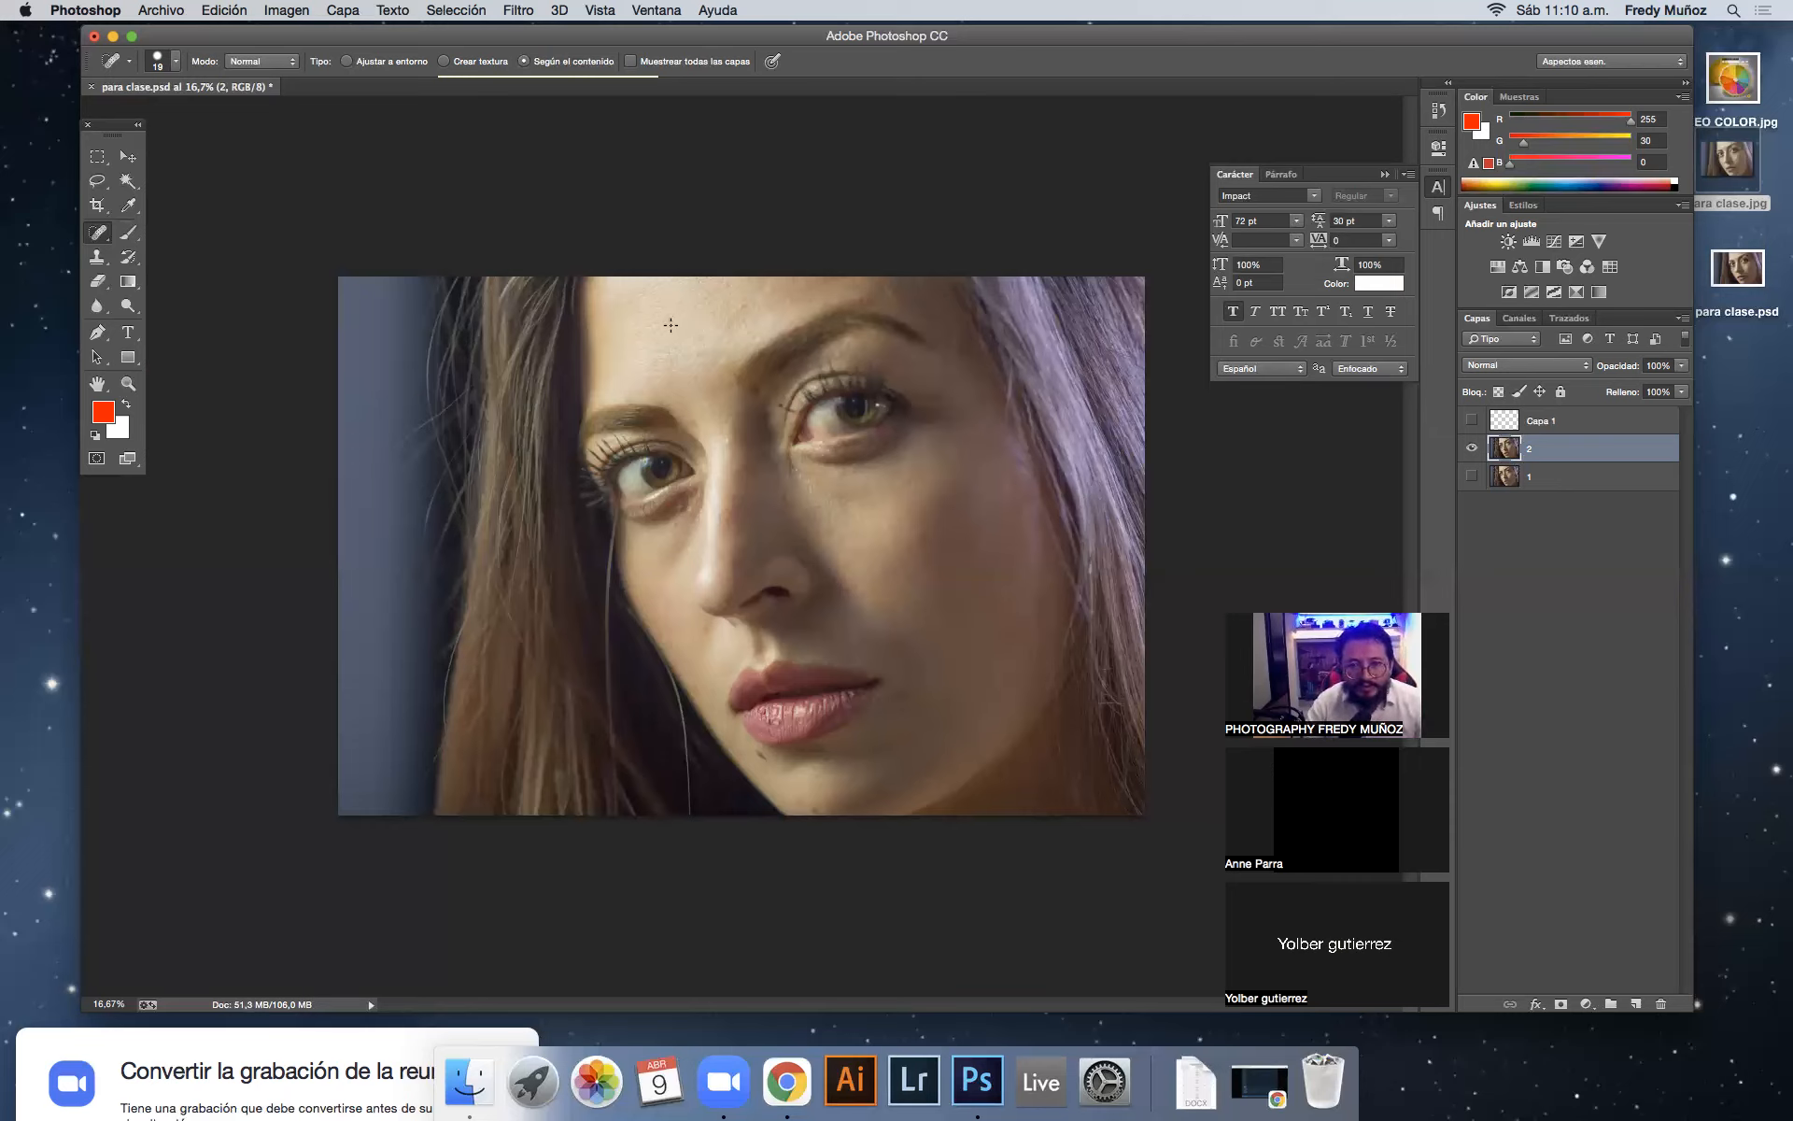
pyautogui.rightClick(664, 353)
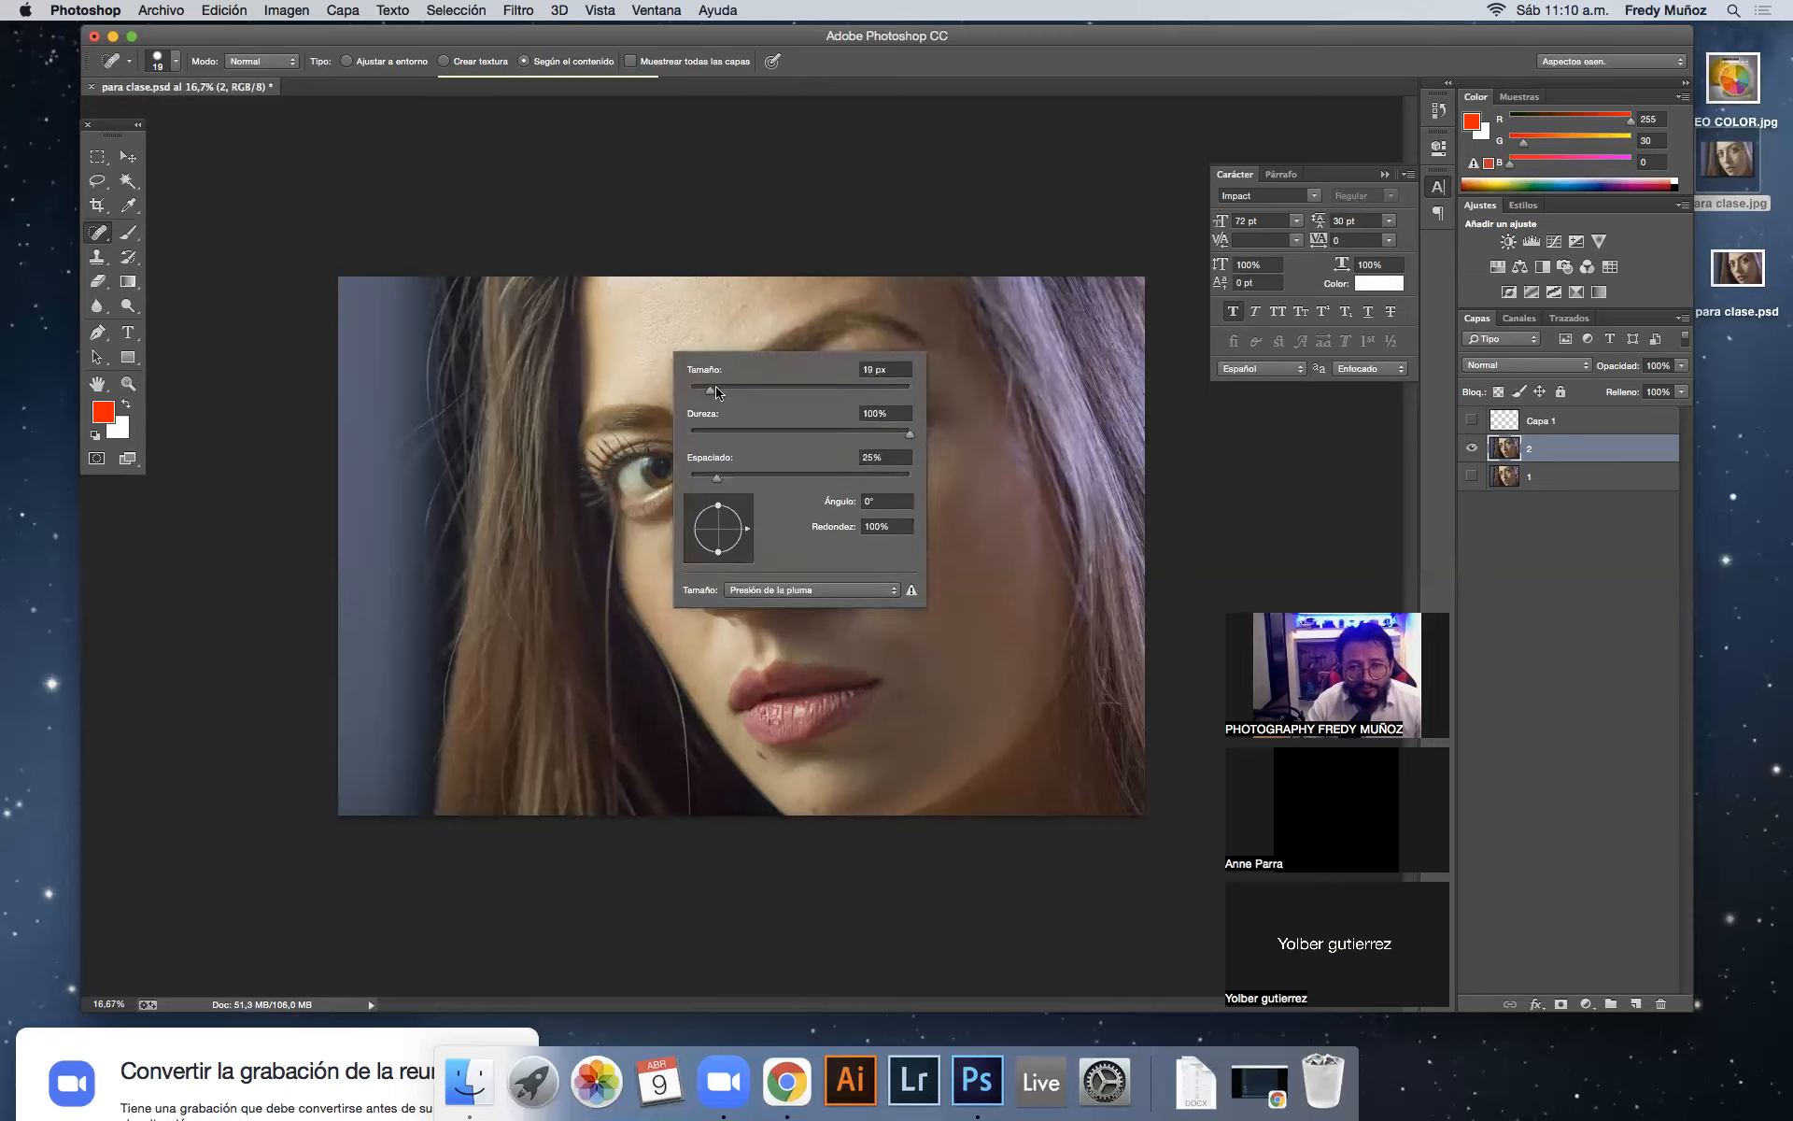
pyautogui.rightClick(658, 344)
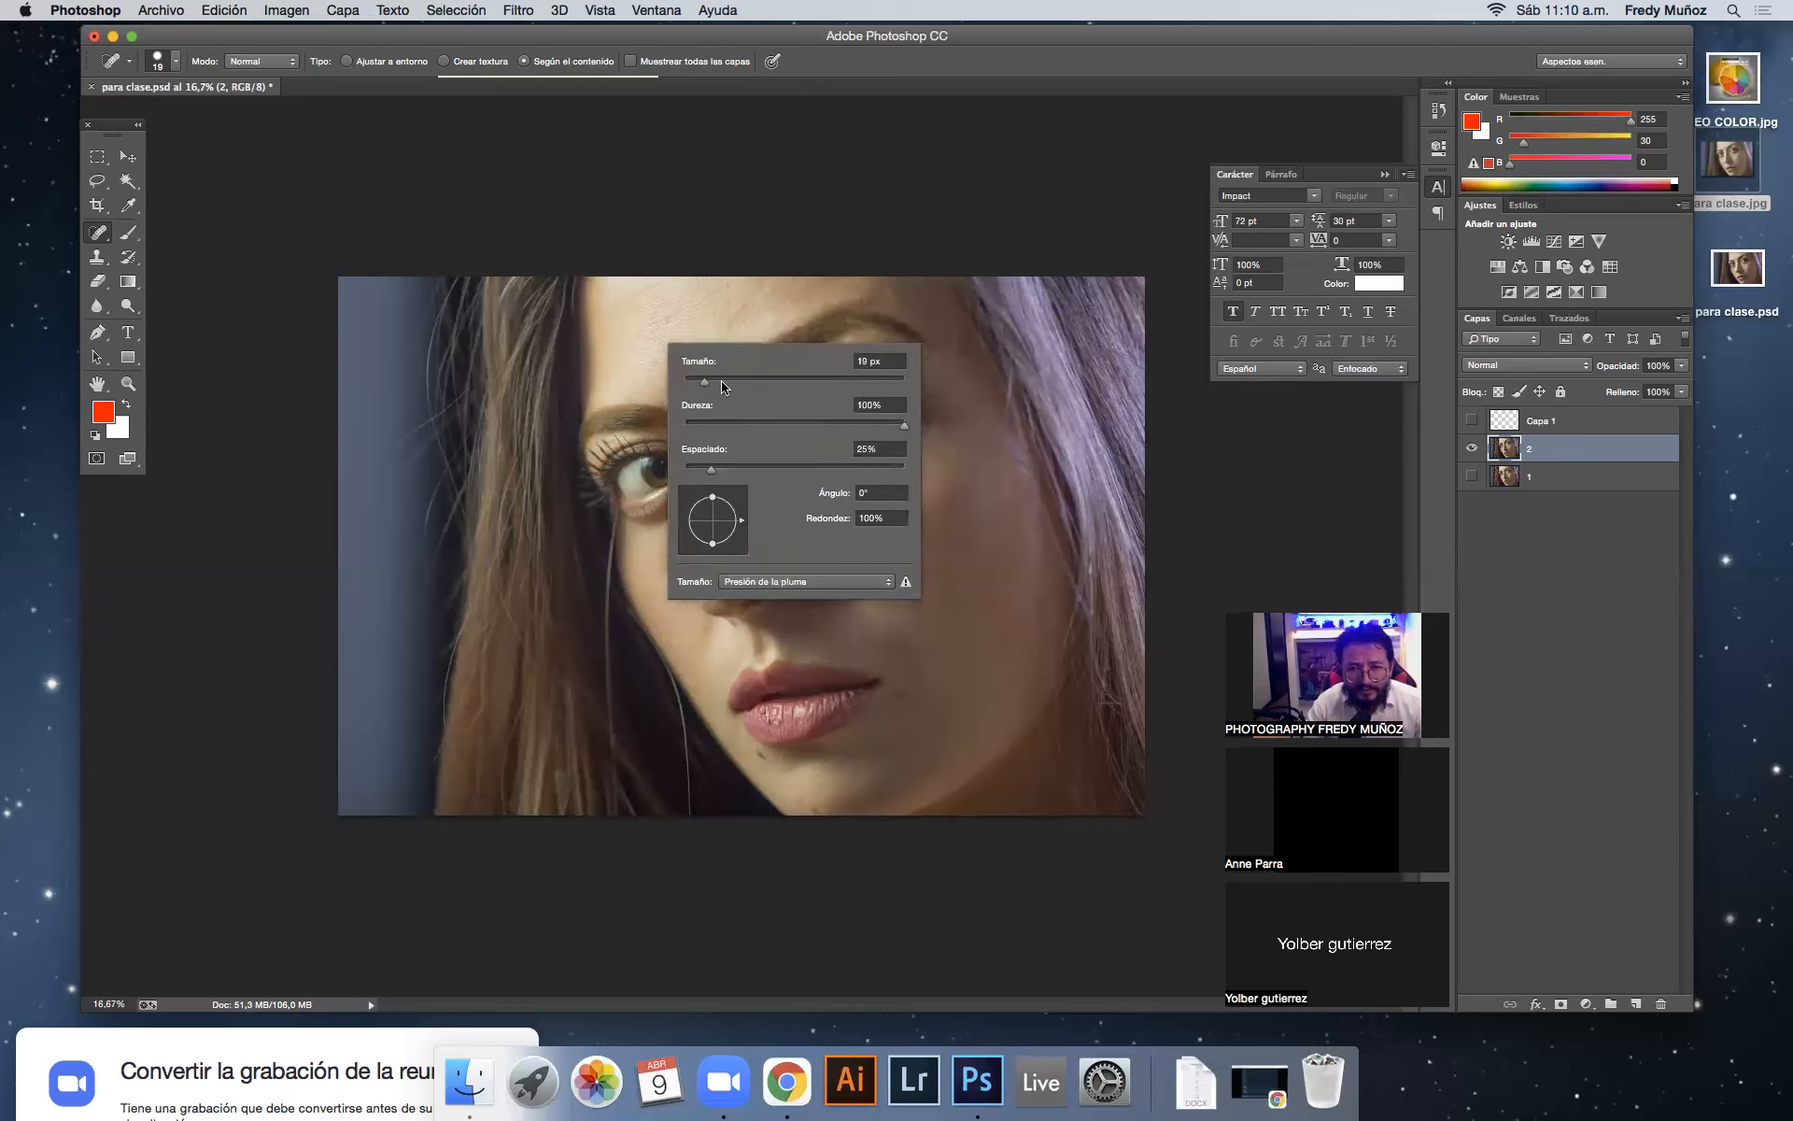
pyautogui.moveTo(728, 383); pyautogui.dragTo(741, 382)
pyautogui.click(775, 378)
pyautogui.moveTo(776, 378); pyautogui.dragTo(792, 383)
pyautogui.click(760, 379)
pyautogui.click(731, 379)
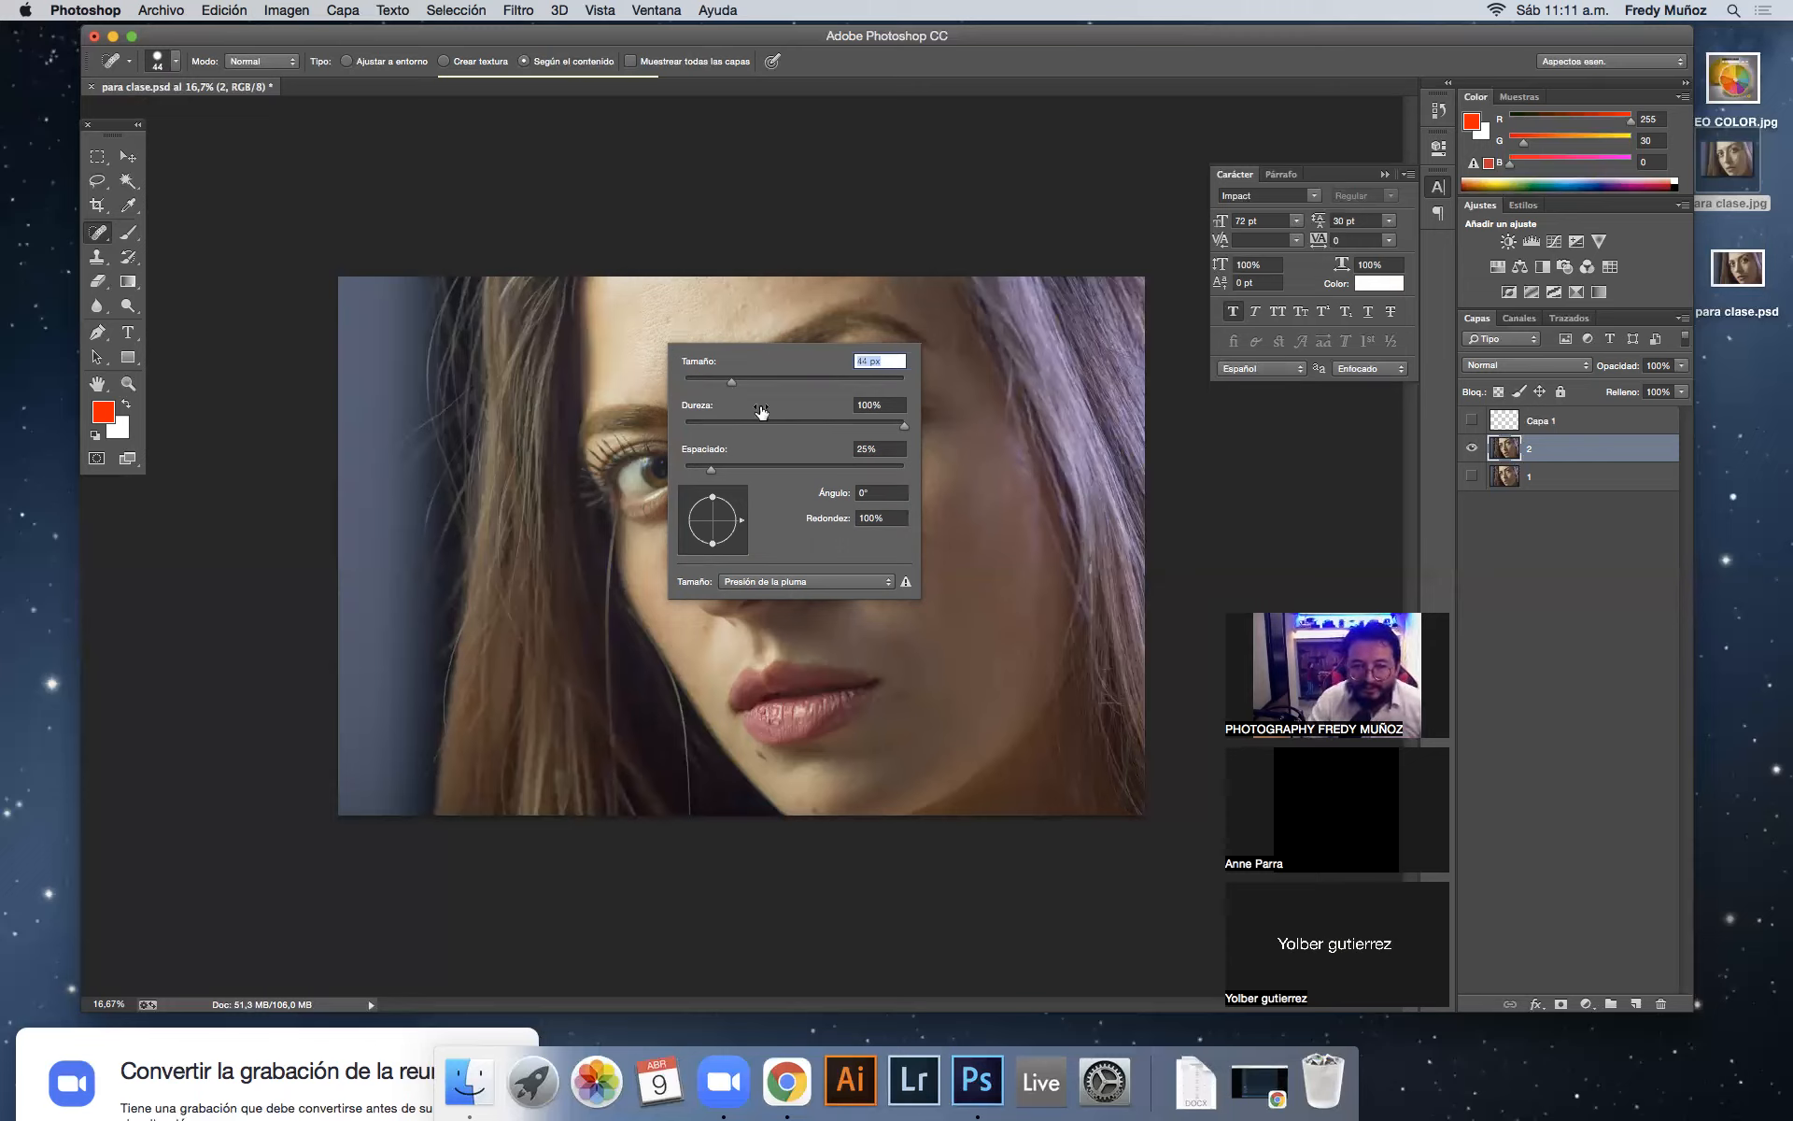
pyautogui.click(836, 379)
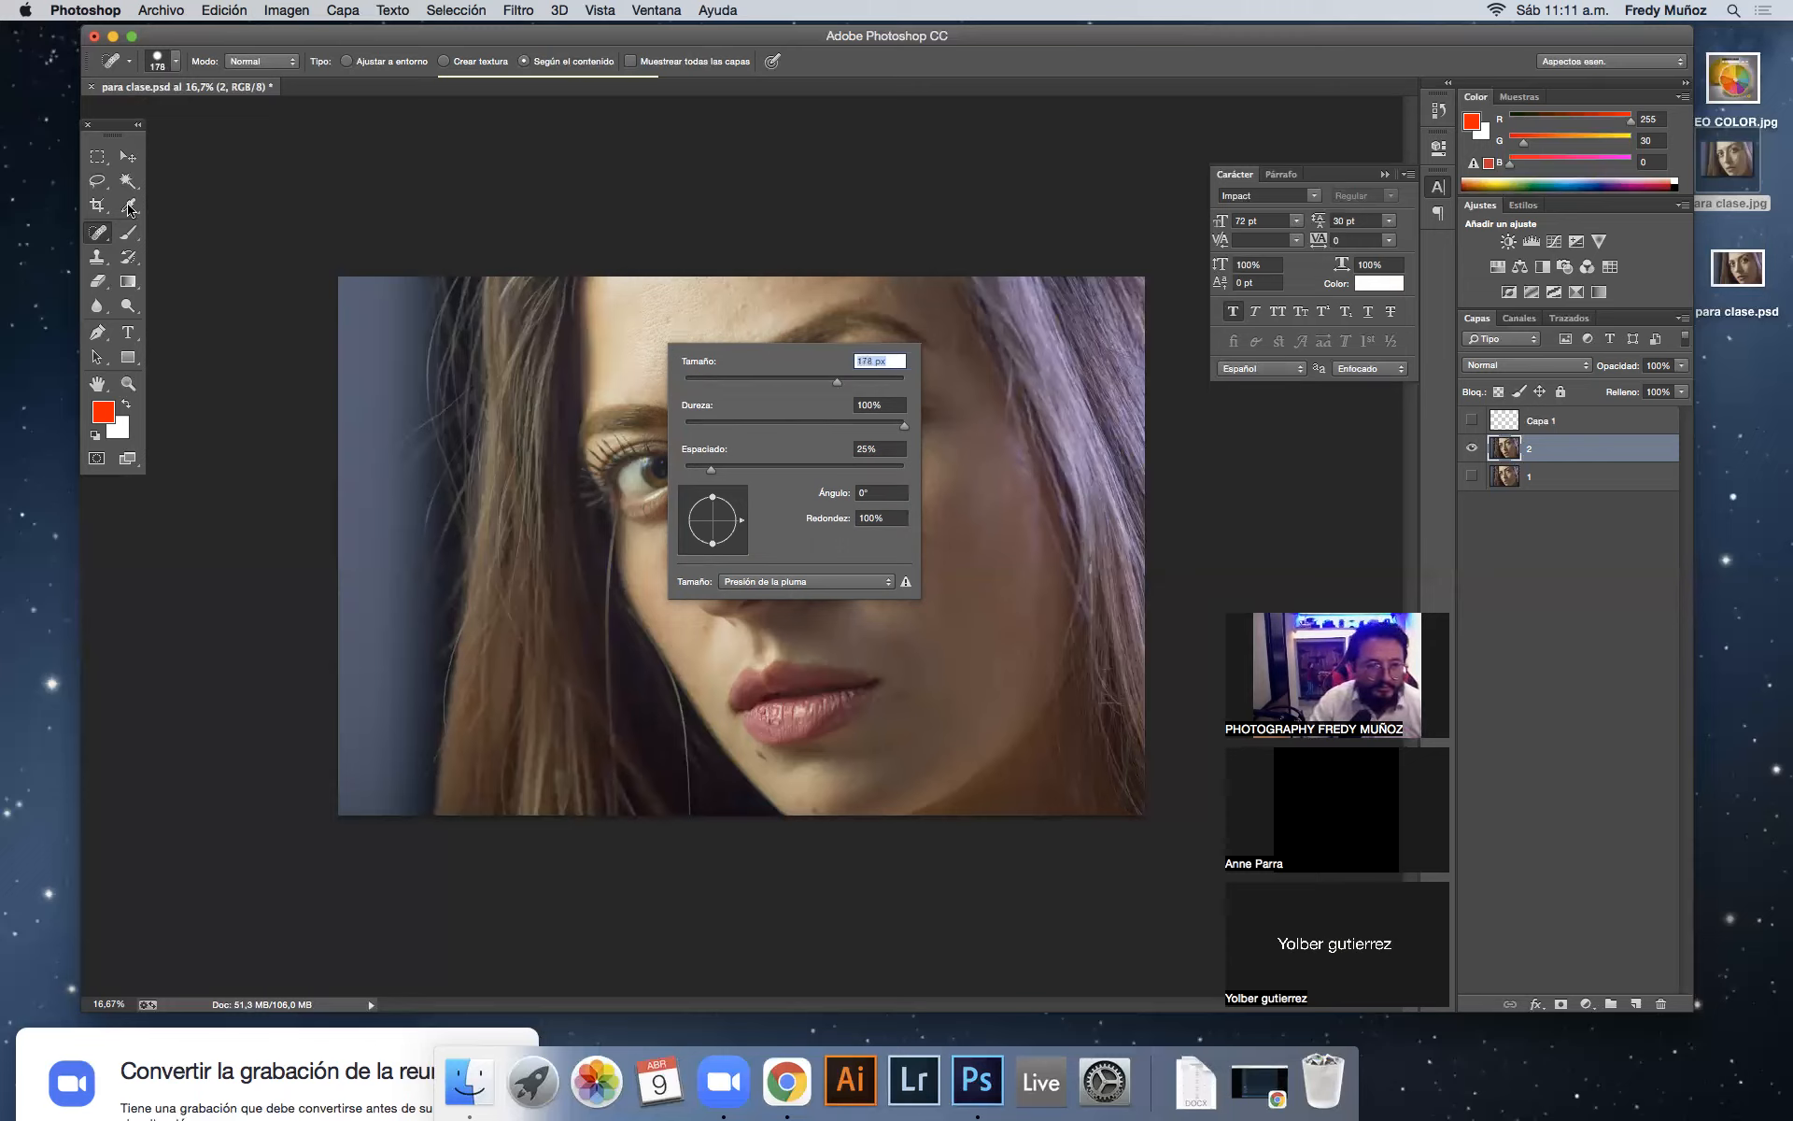
# Step: Heal a spot on the forehead just above the inner end of the eyebrow with the 178 px brush
pyautogui.click(650, 404)
pyautogui.click(674, 370)
pyautogui.click(673, 372)
pyautogui.press('z')
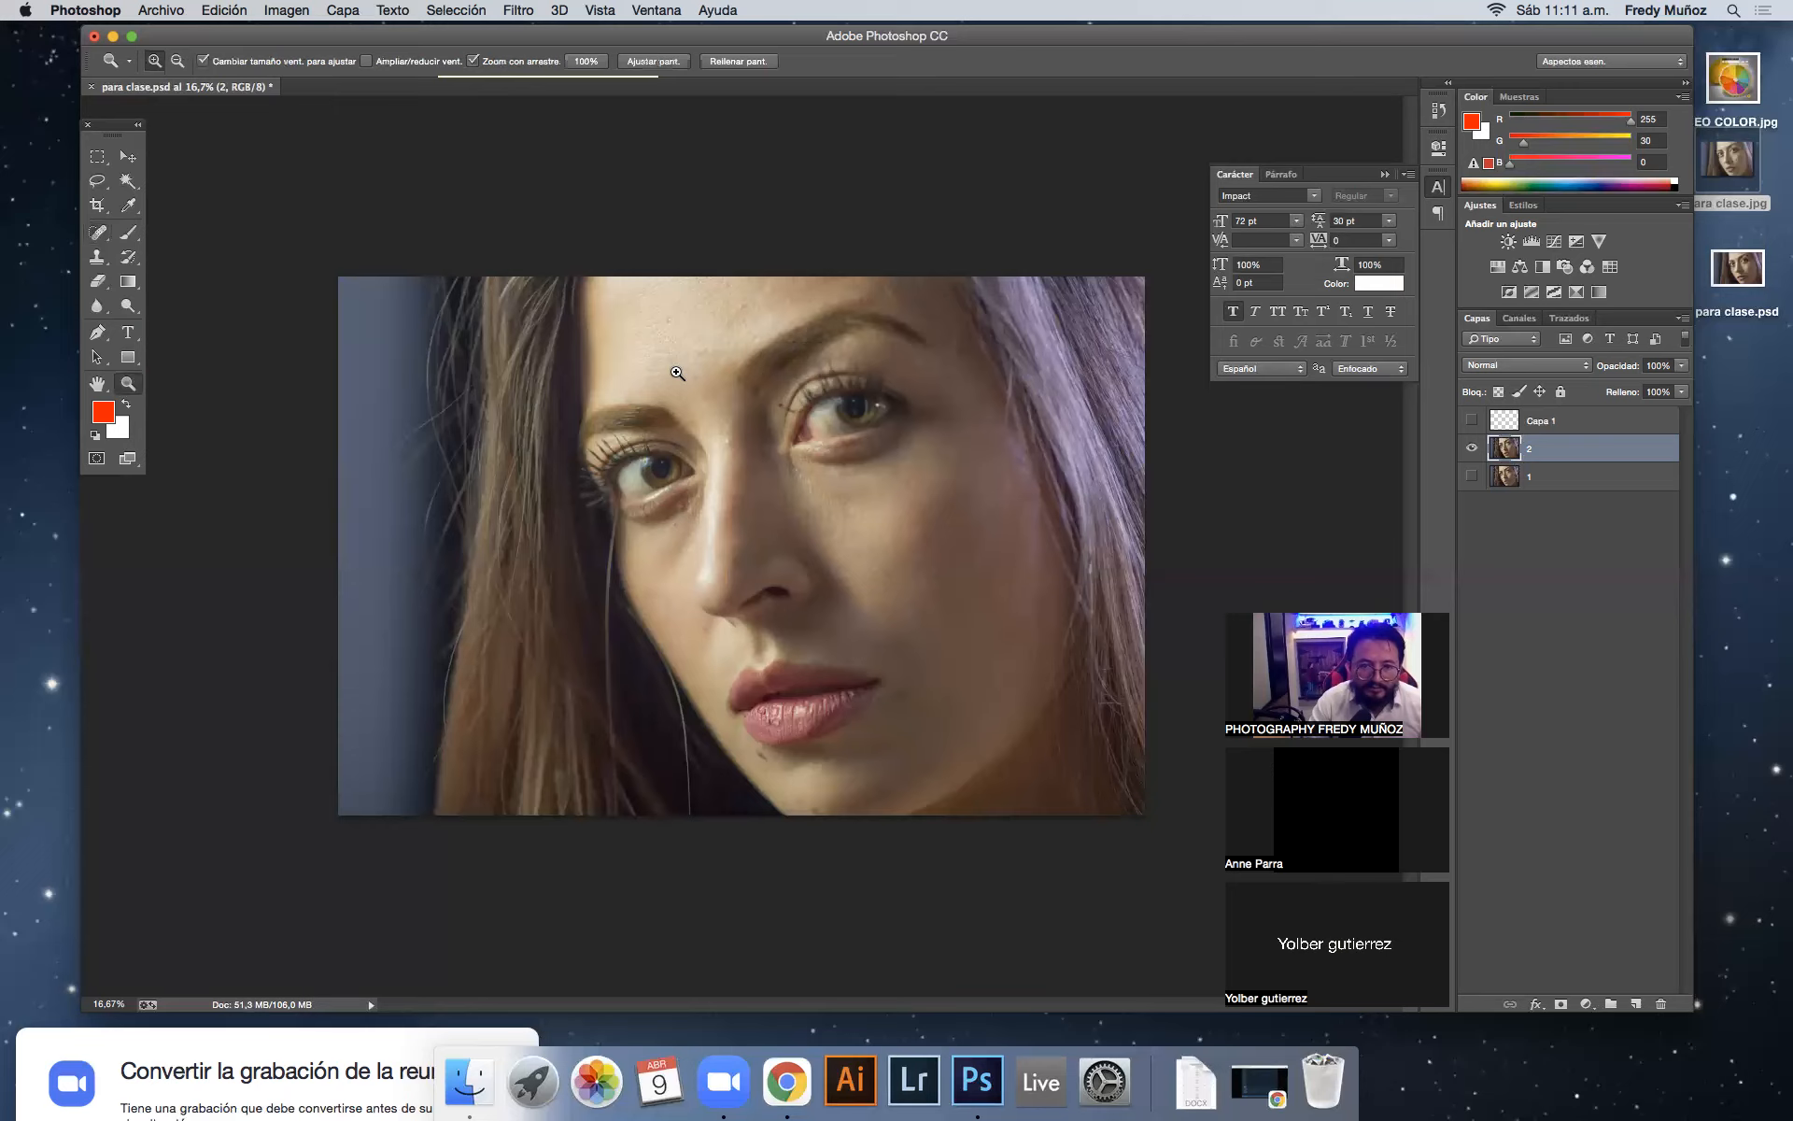
pyautogui.press('j')
pyautogui.click(674, 371)
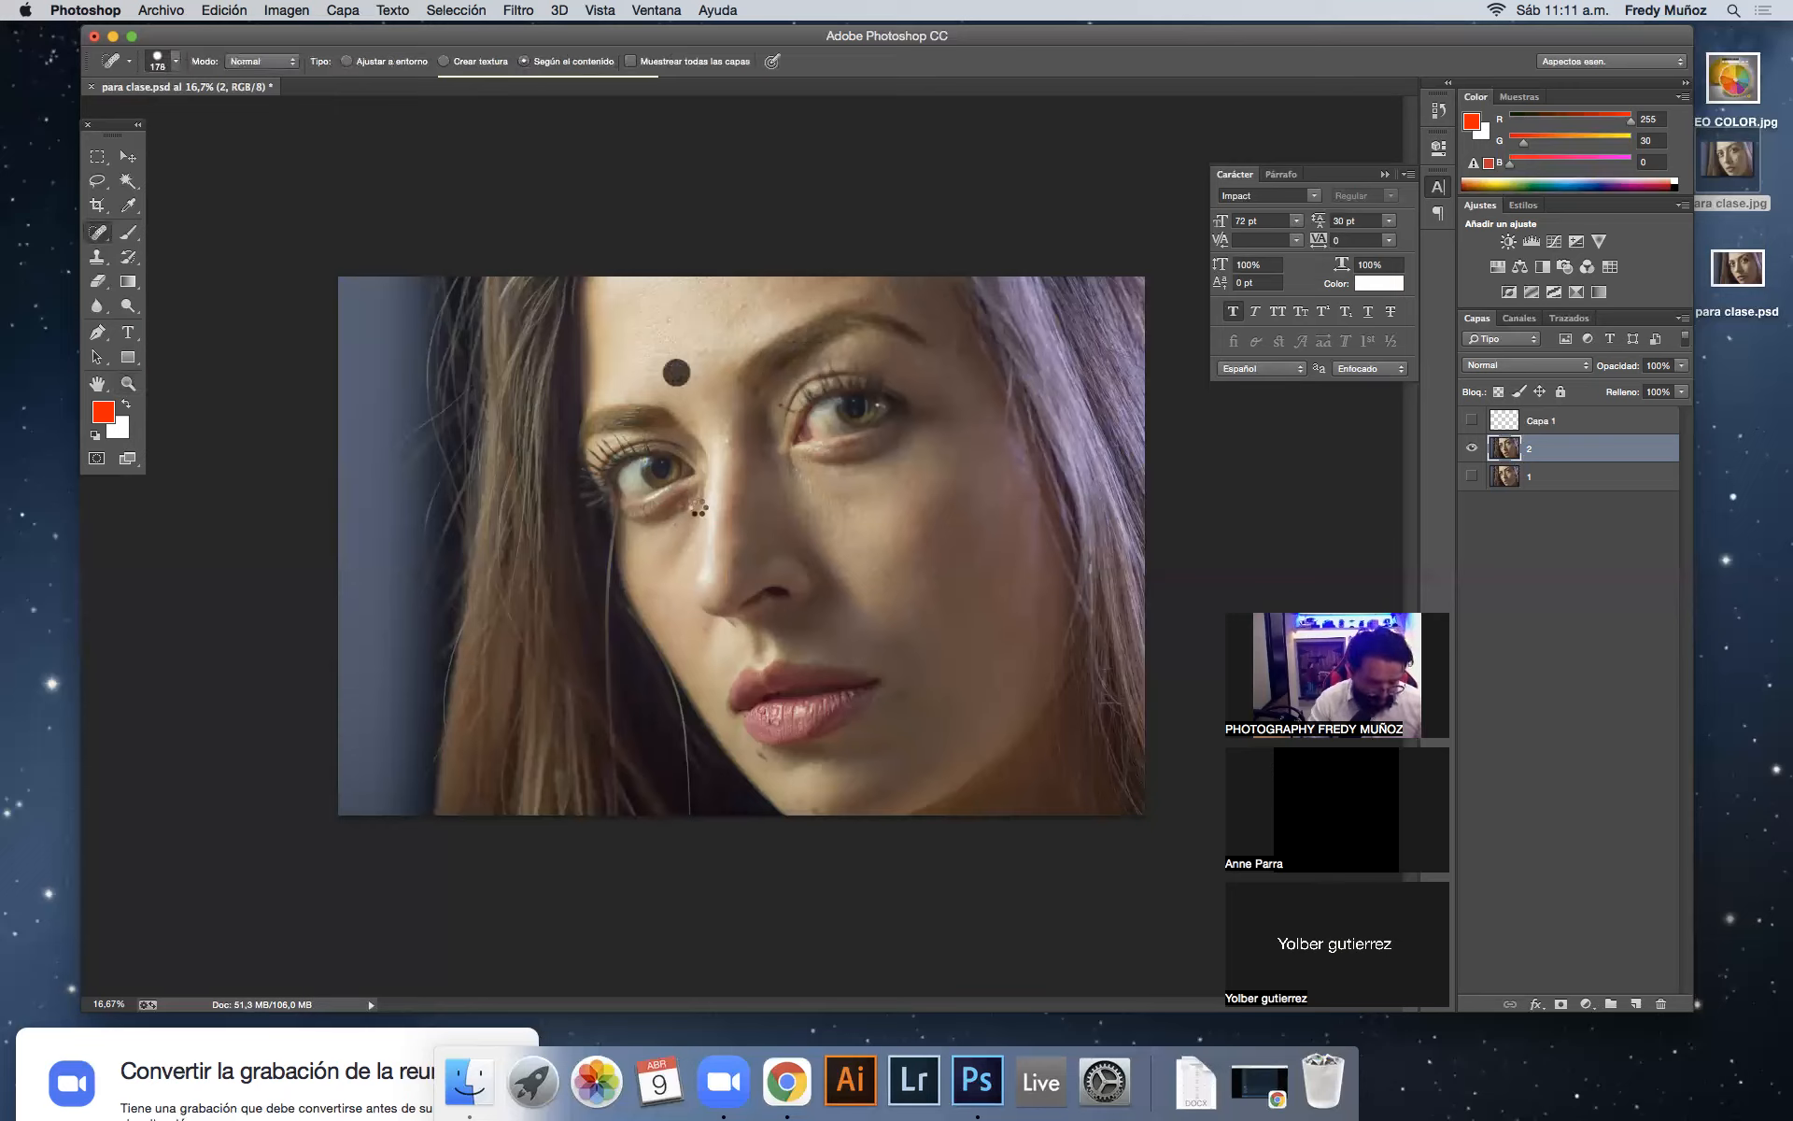
# Step: At 50% zoom on the forehead, reduce the Spot Healing Brush size to 71 px
pyautogui.press('z')
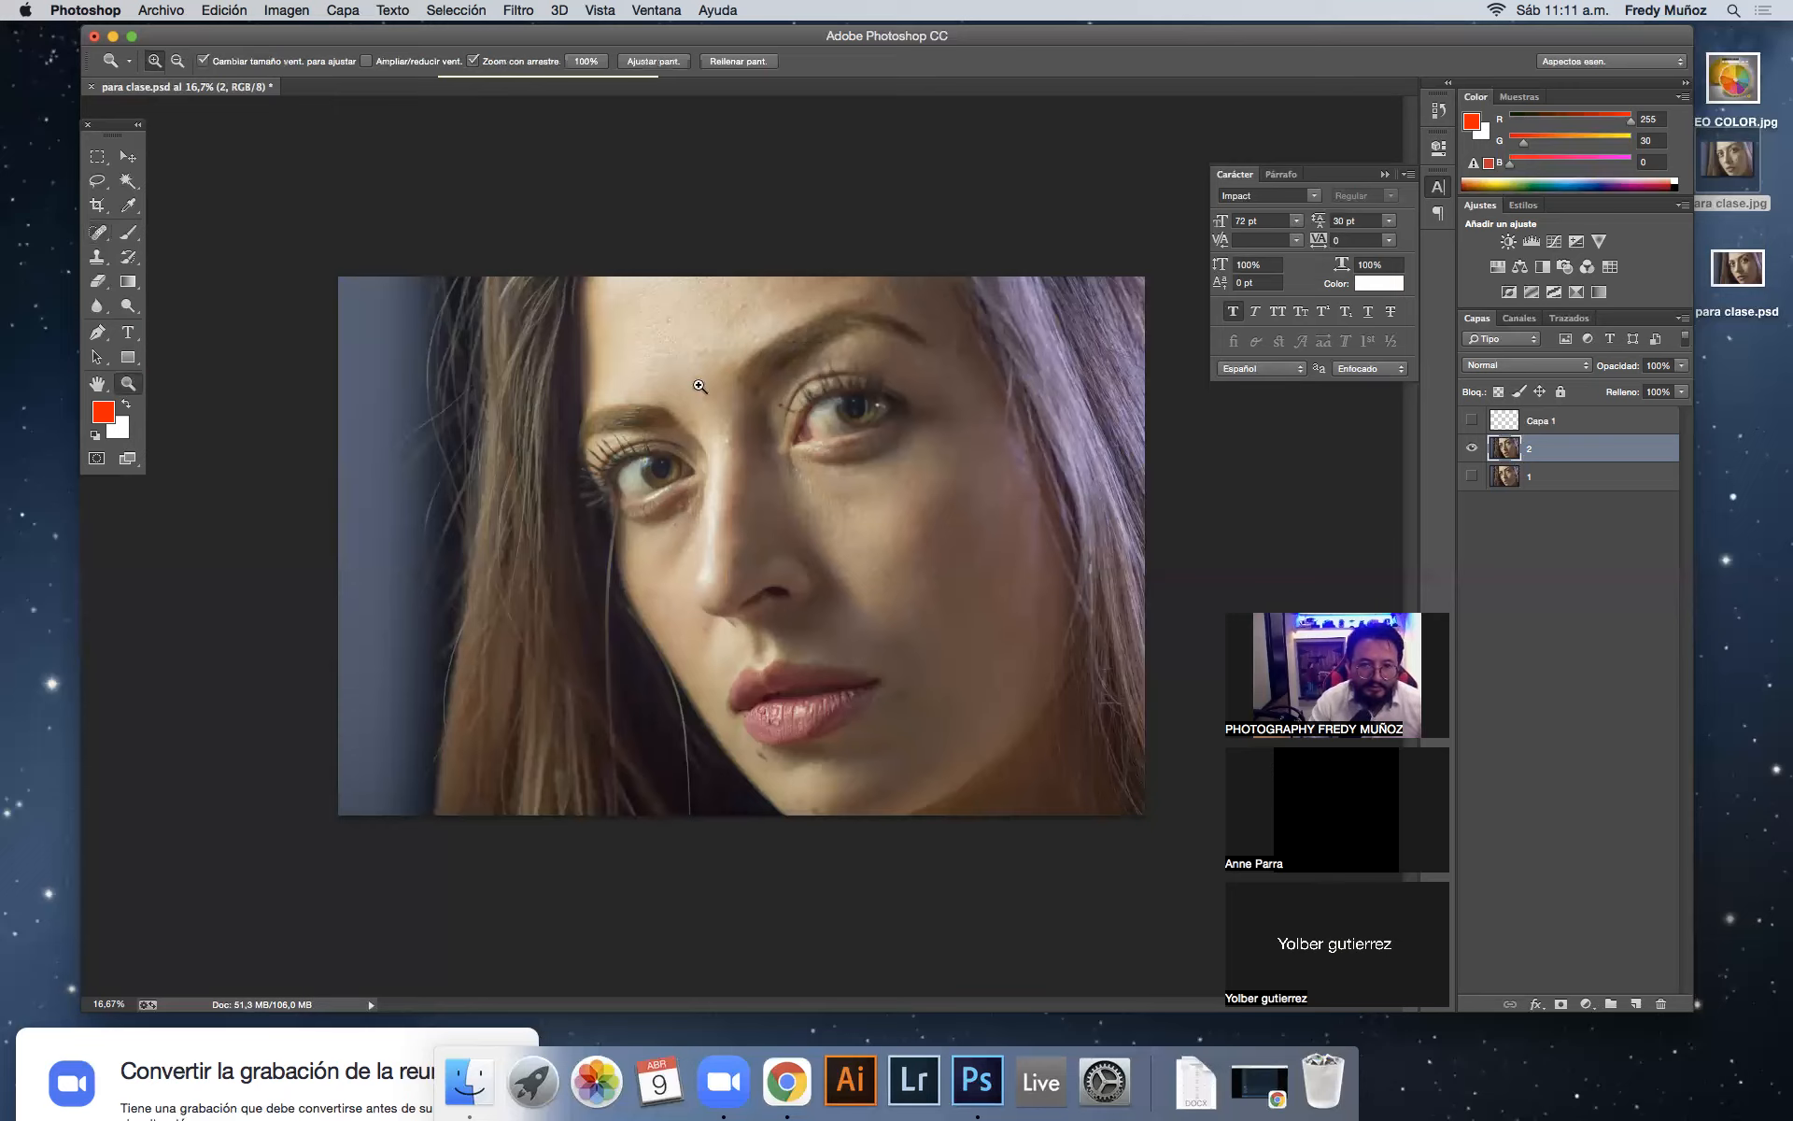
pyautogui.click(700, 380)
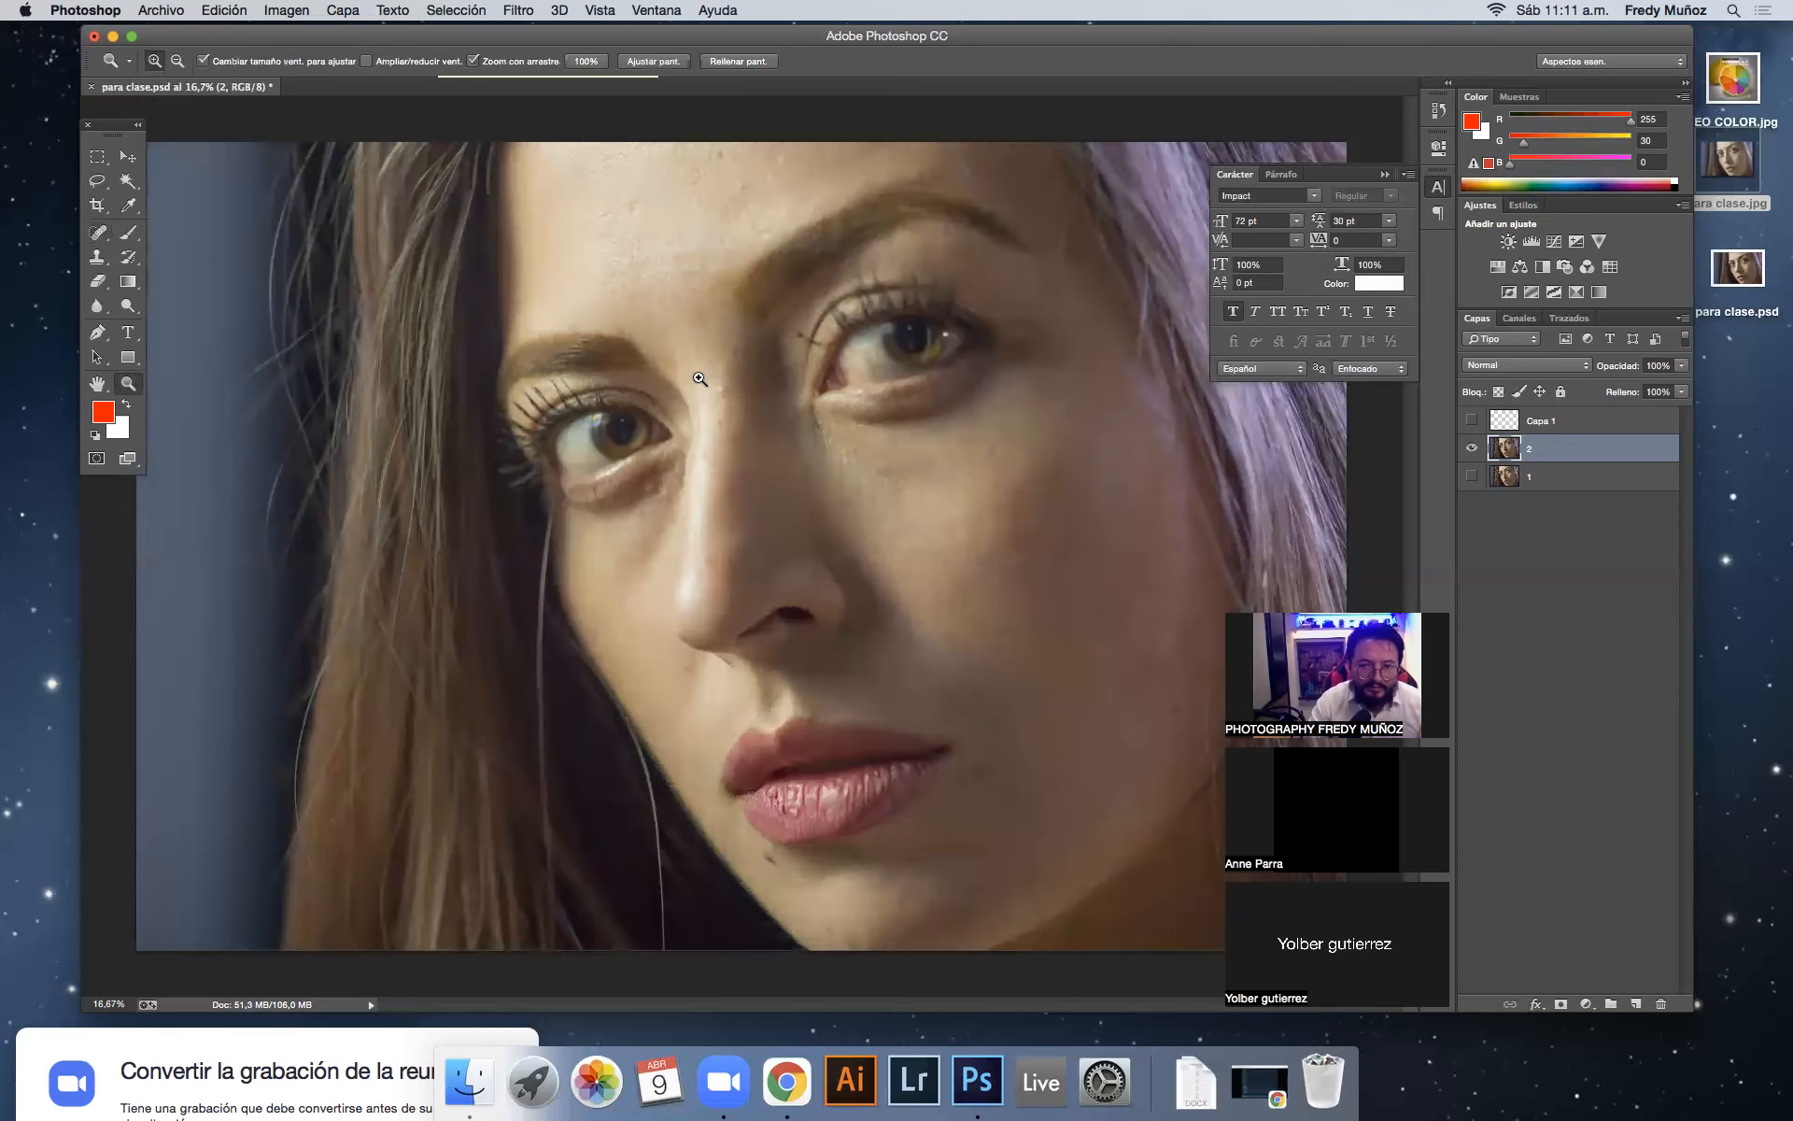
pyautogui.click(700, 378)
pyautogui.click(699, 378)
pyautogui.press('j')
pyautogui.scroll(8, 697, 380)
pyautogui.scroll(-3, 696, 380)
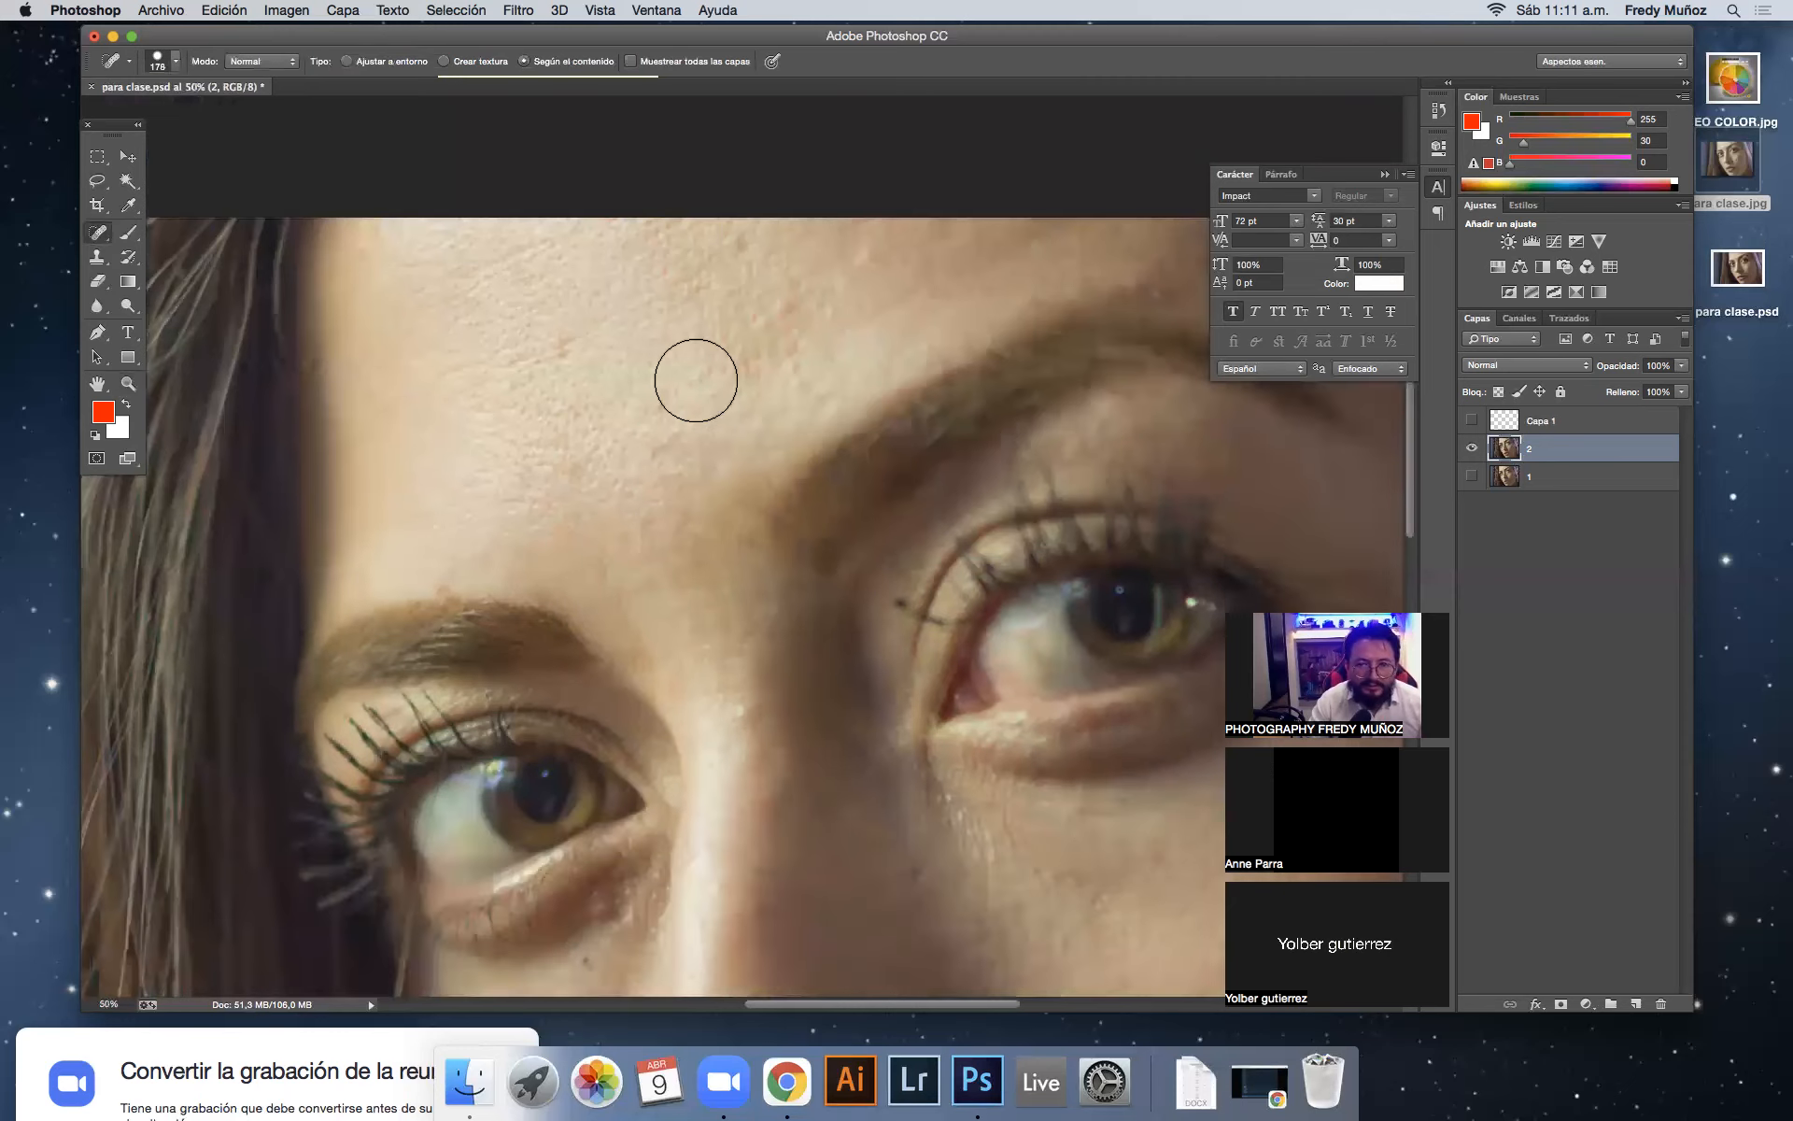
pyautogui.scroll(-1, 695, 380)
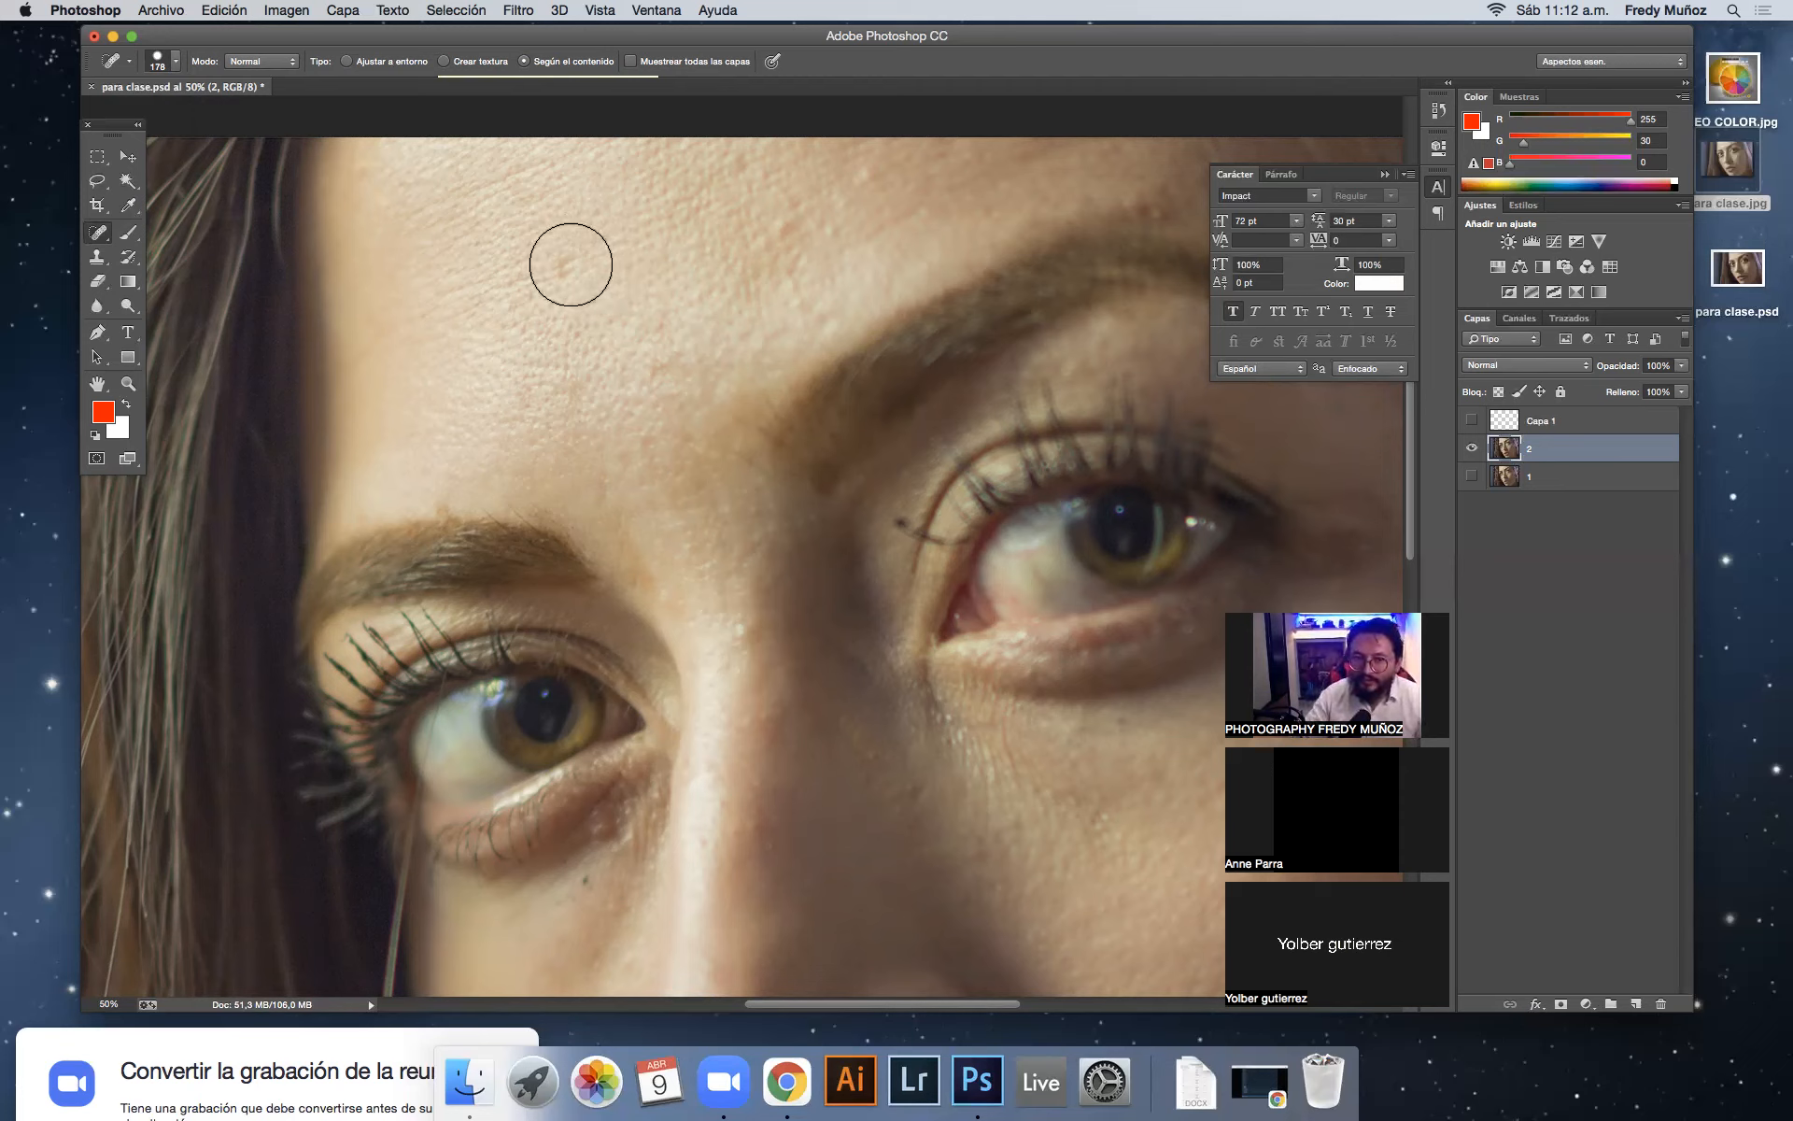
pyautogui.rightClick(570, 264)
pyautogui.click(673, 301)
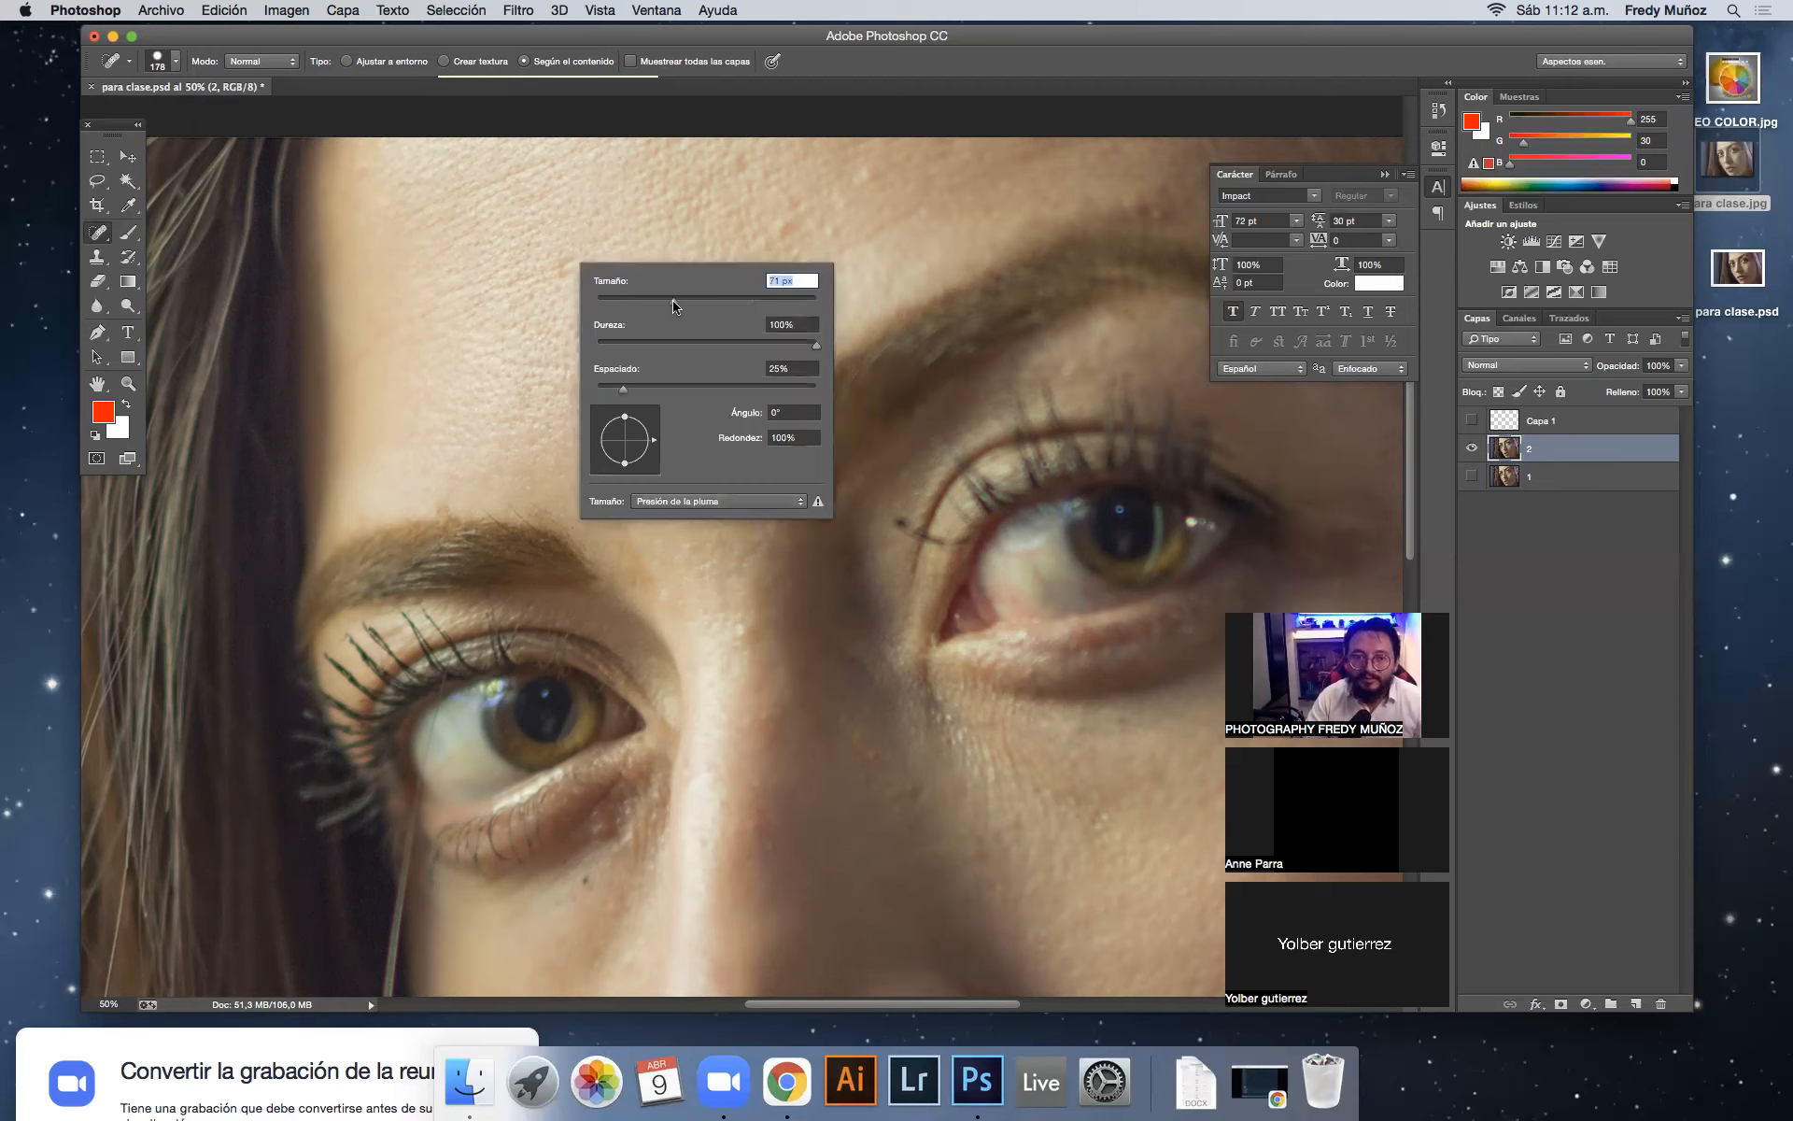
pyautogui.click(565, 267)
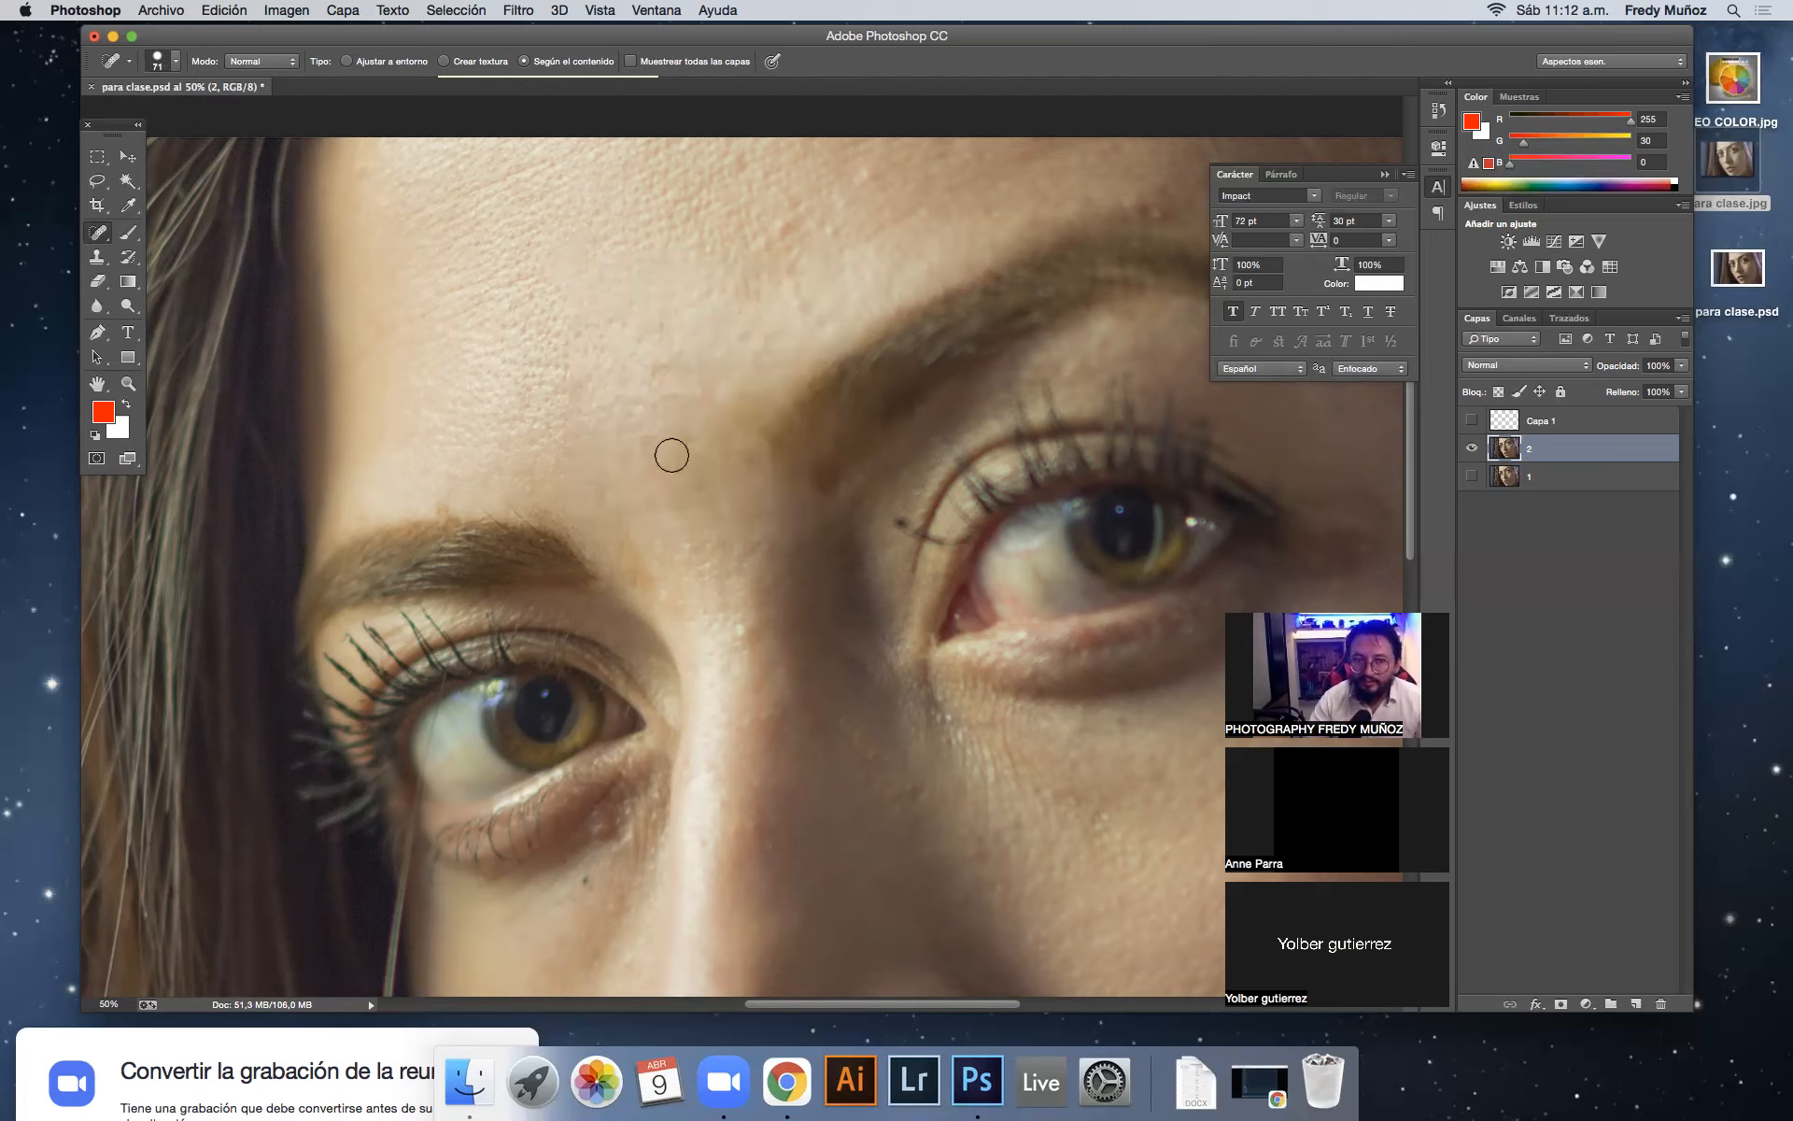
# Step: Show layer 1 beneath layer 2 and bring the face into view at 33.3% zoom
pyautogui.click(1472, 476)
pyautogui.scroll(-5, 701, 766)
pyautogui.press('z')
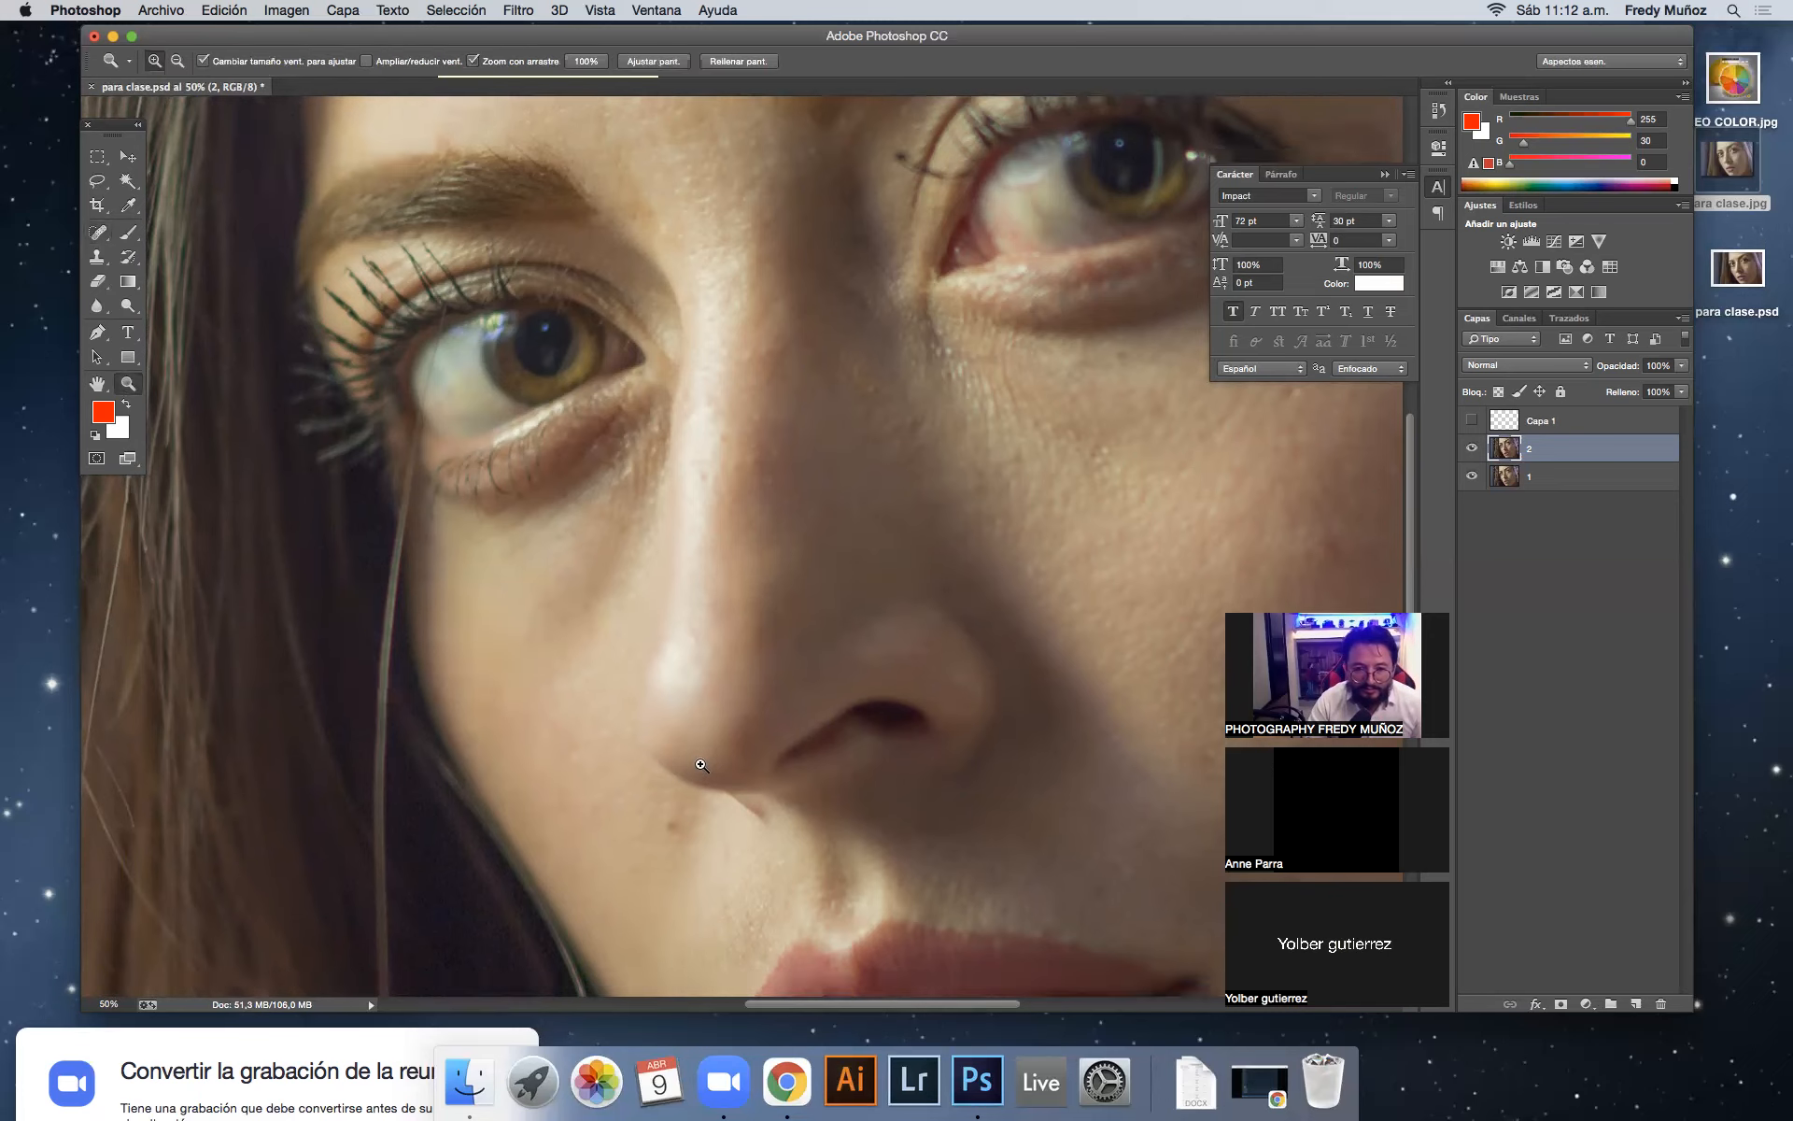
pyautogui.press('alt')
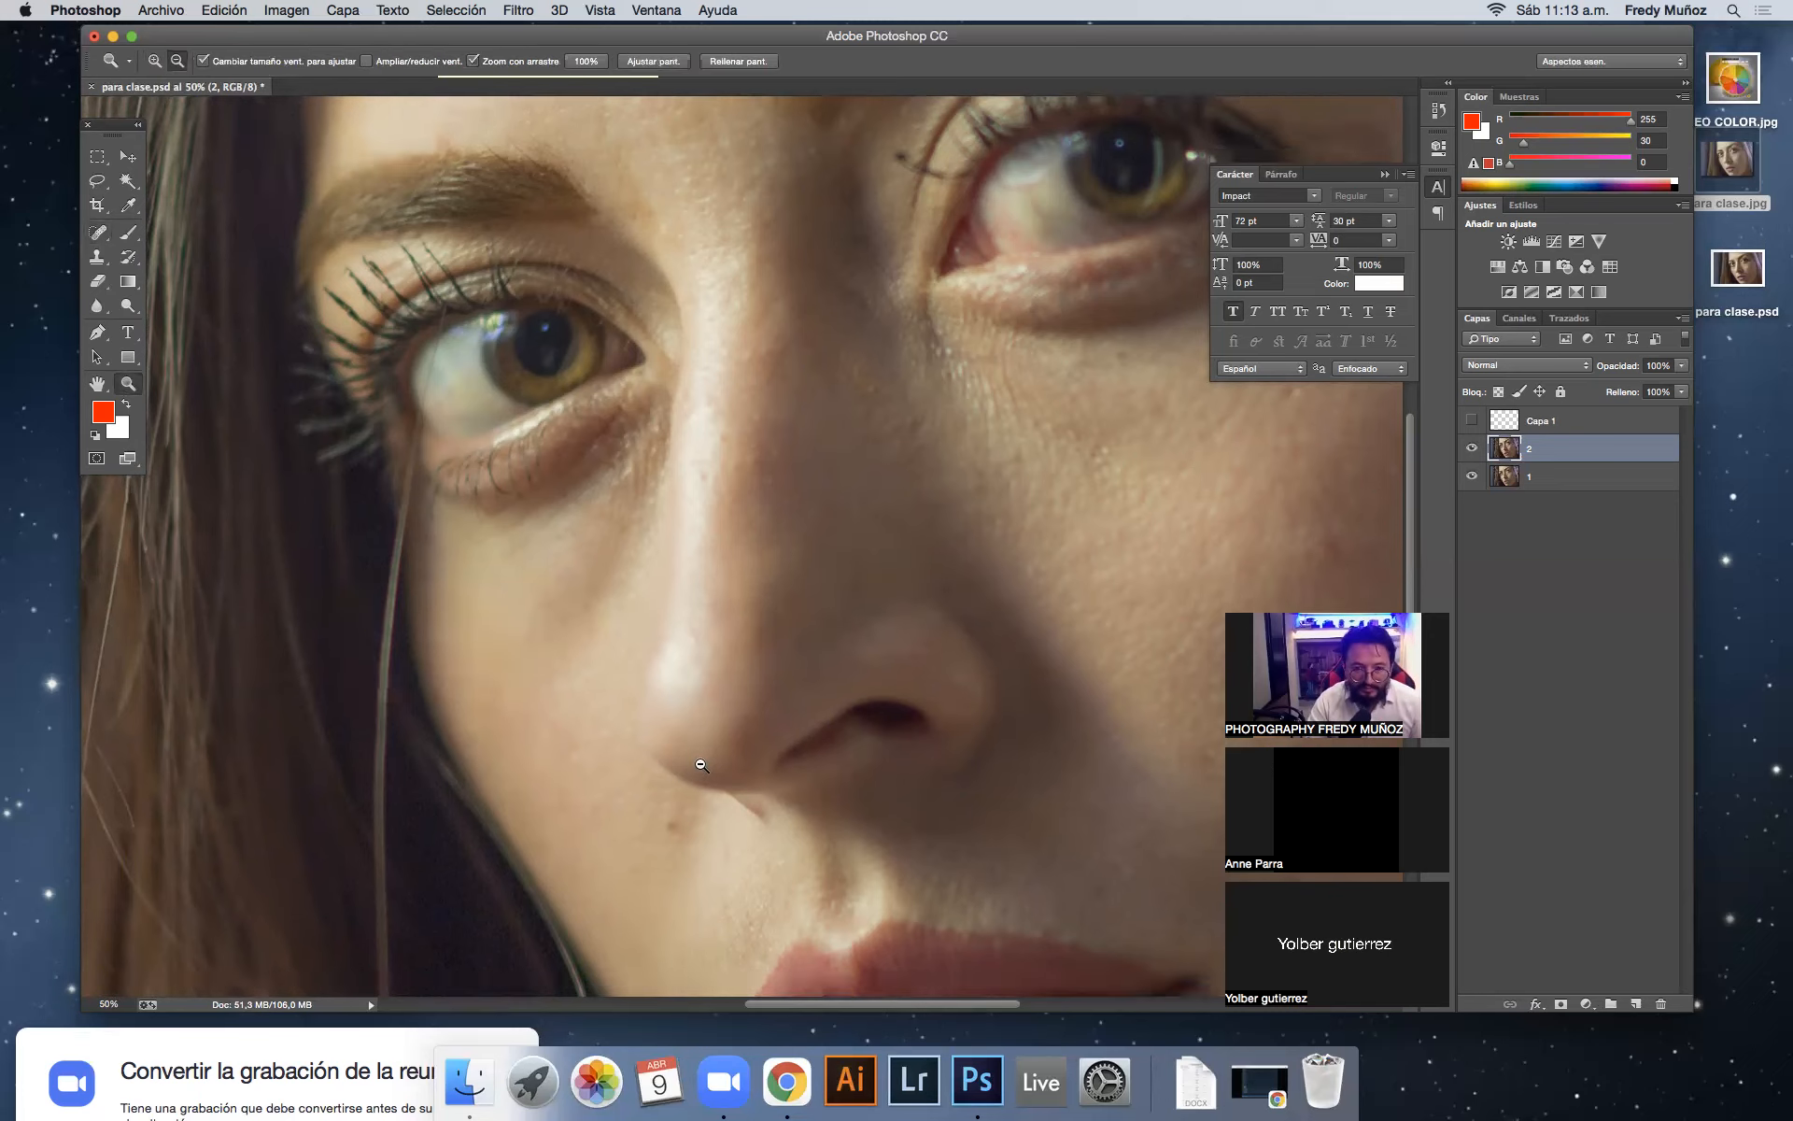
pyautogui.keyDown('alt'); pyautogui.click(702, 766); pyautogui.keyUp('alt')
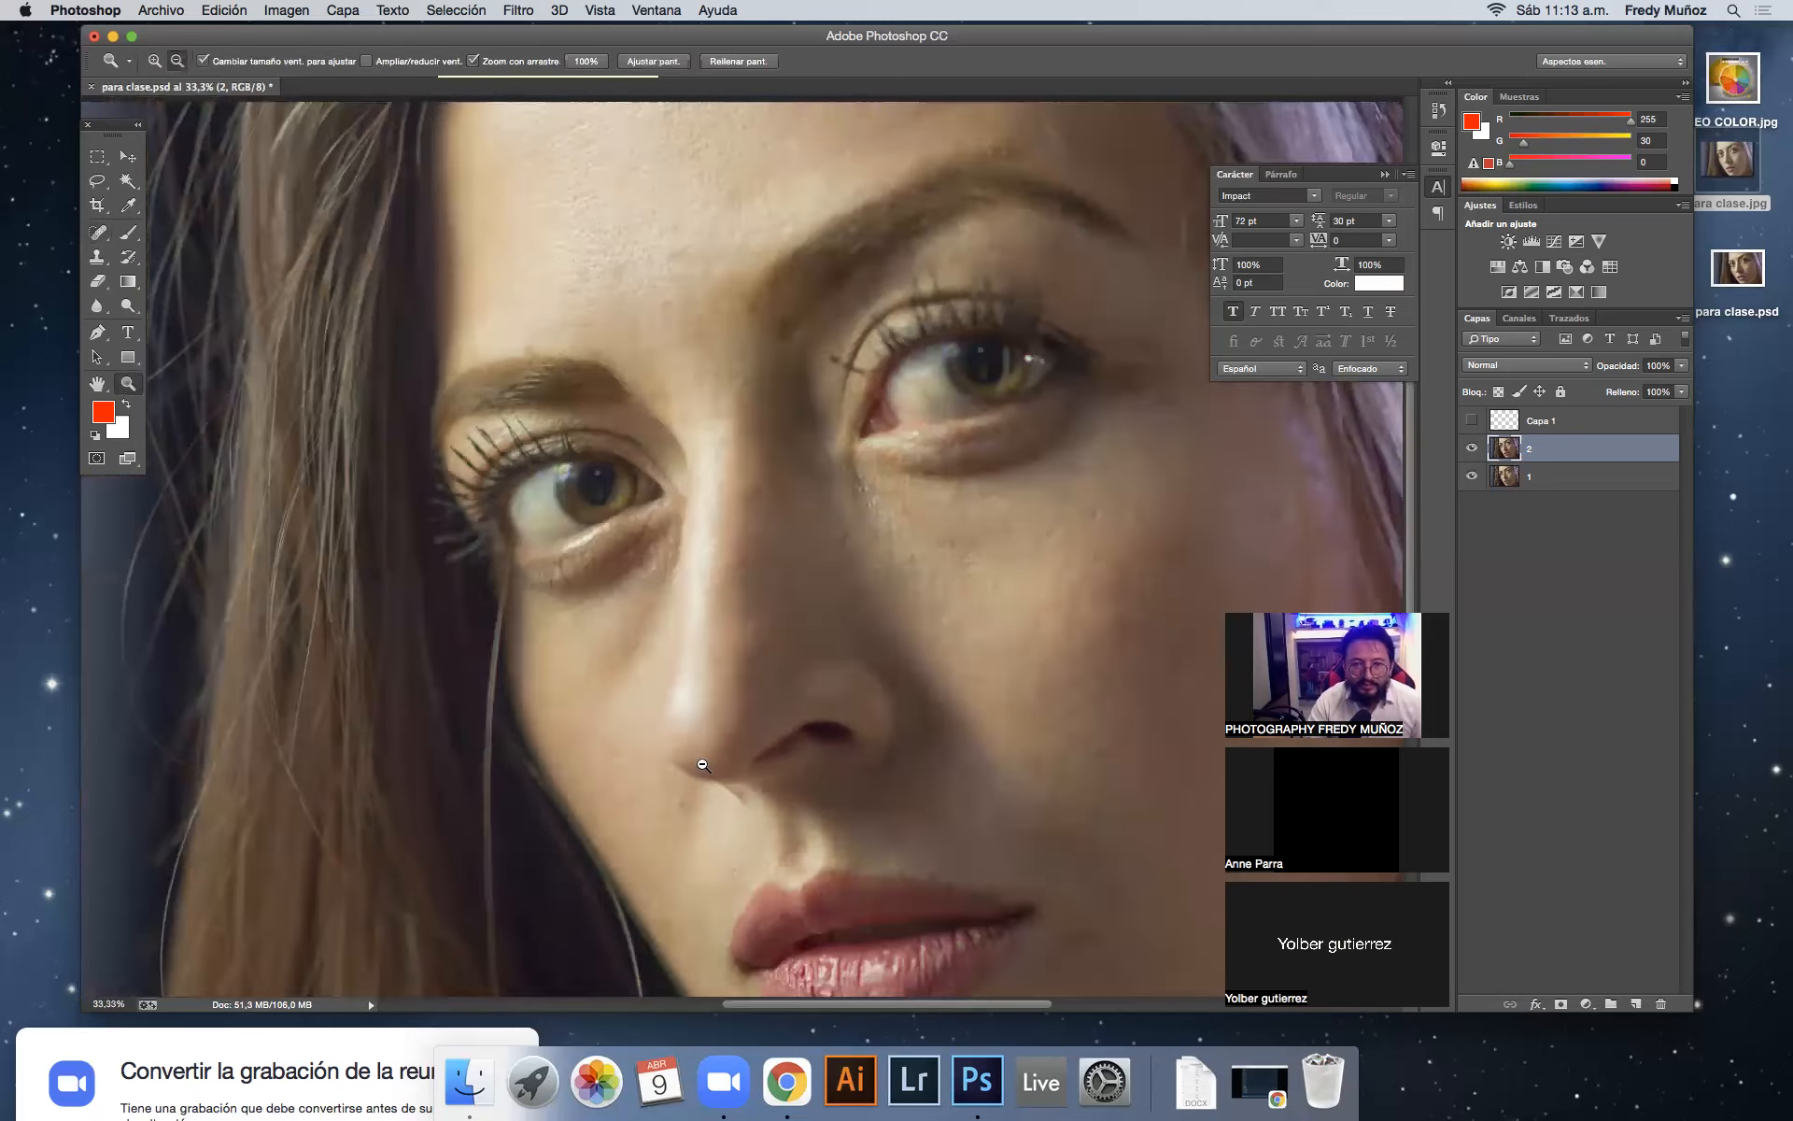
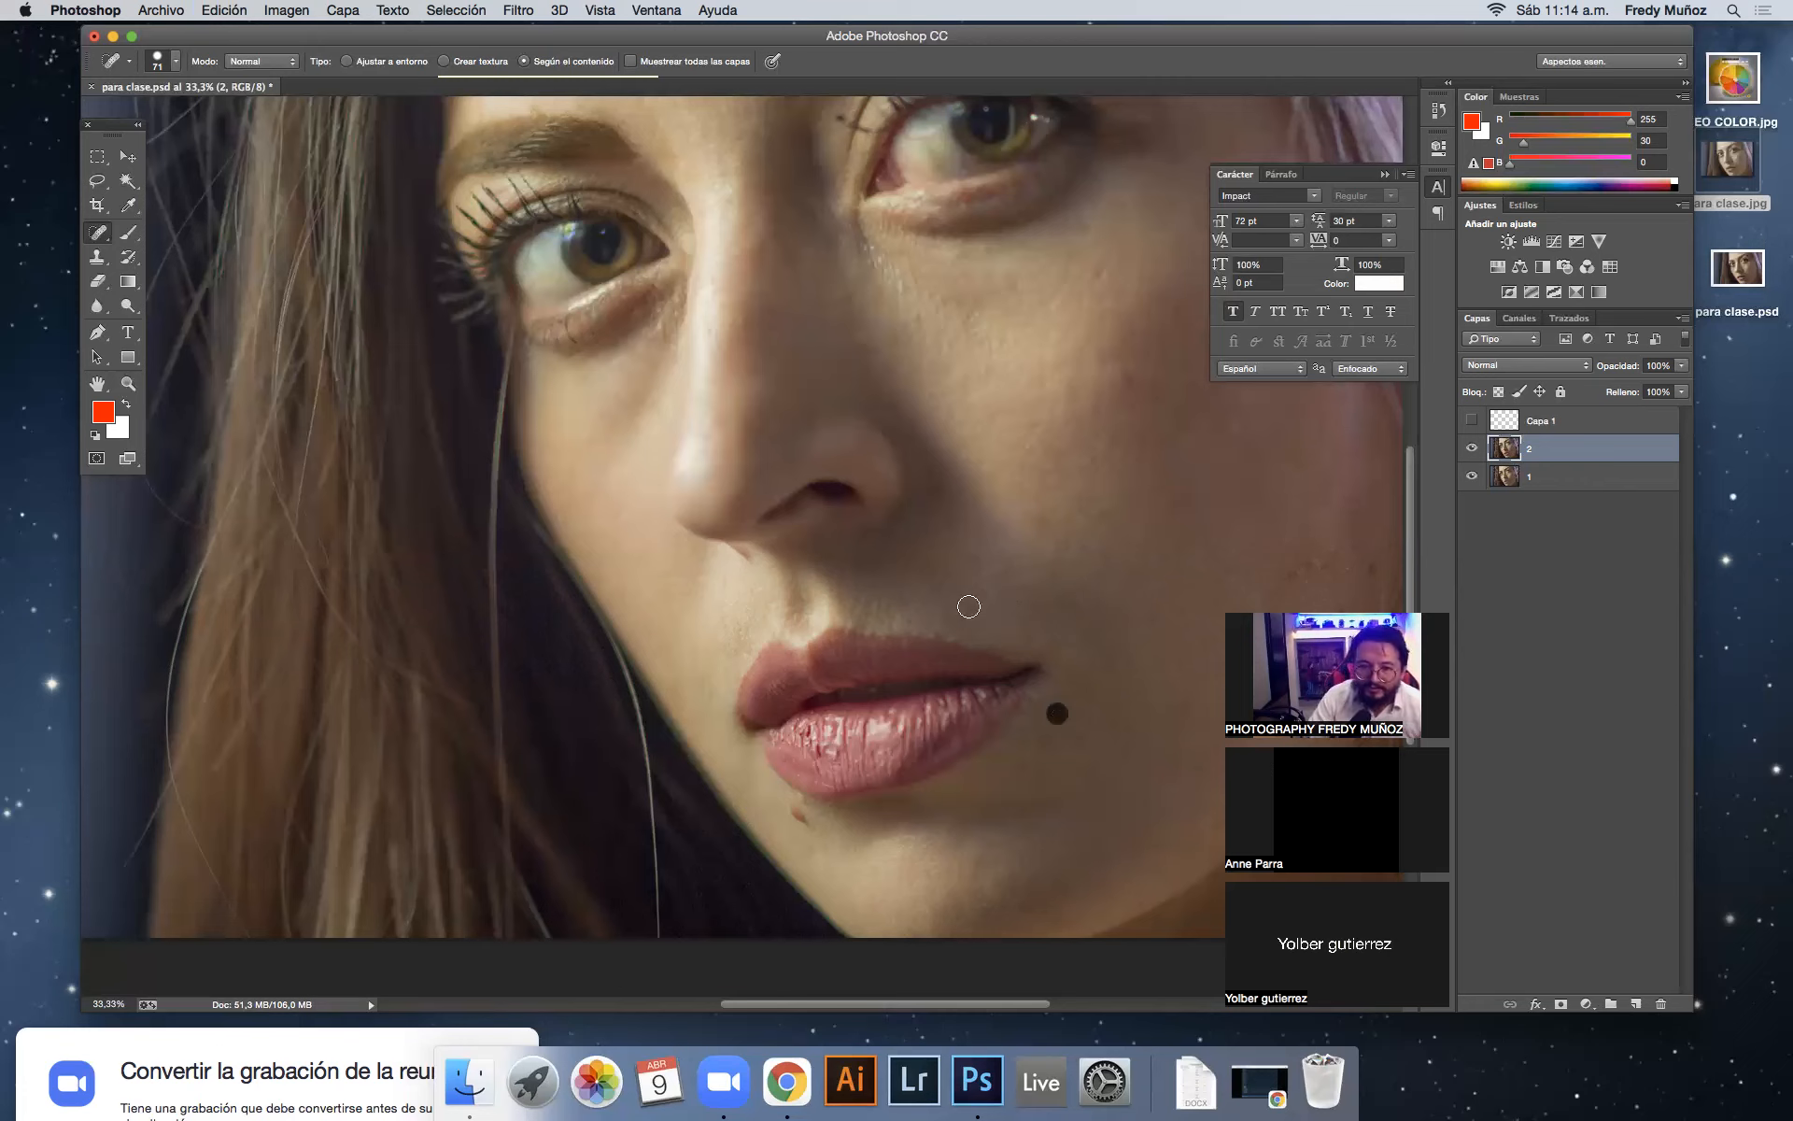
# Step: Heal the blemishes on the shaded cheek, from beside the nose out towards the jaw, on layer 2
pyautogui.click(999, 530)
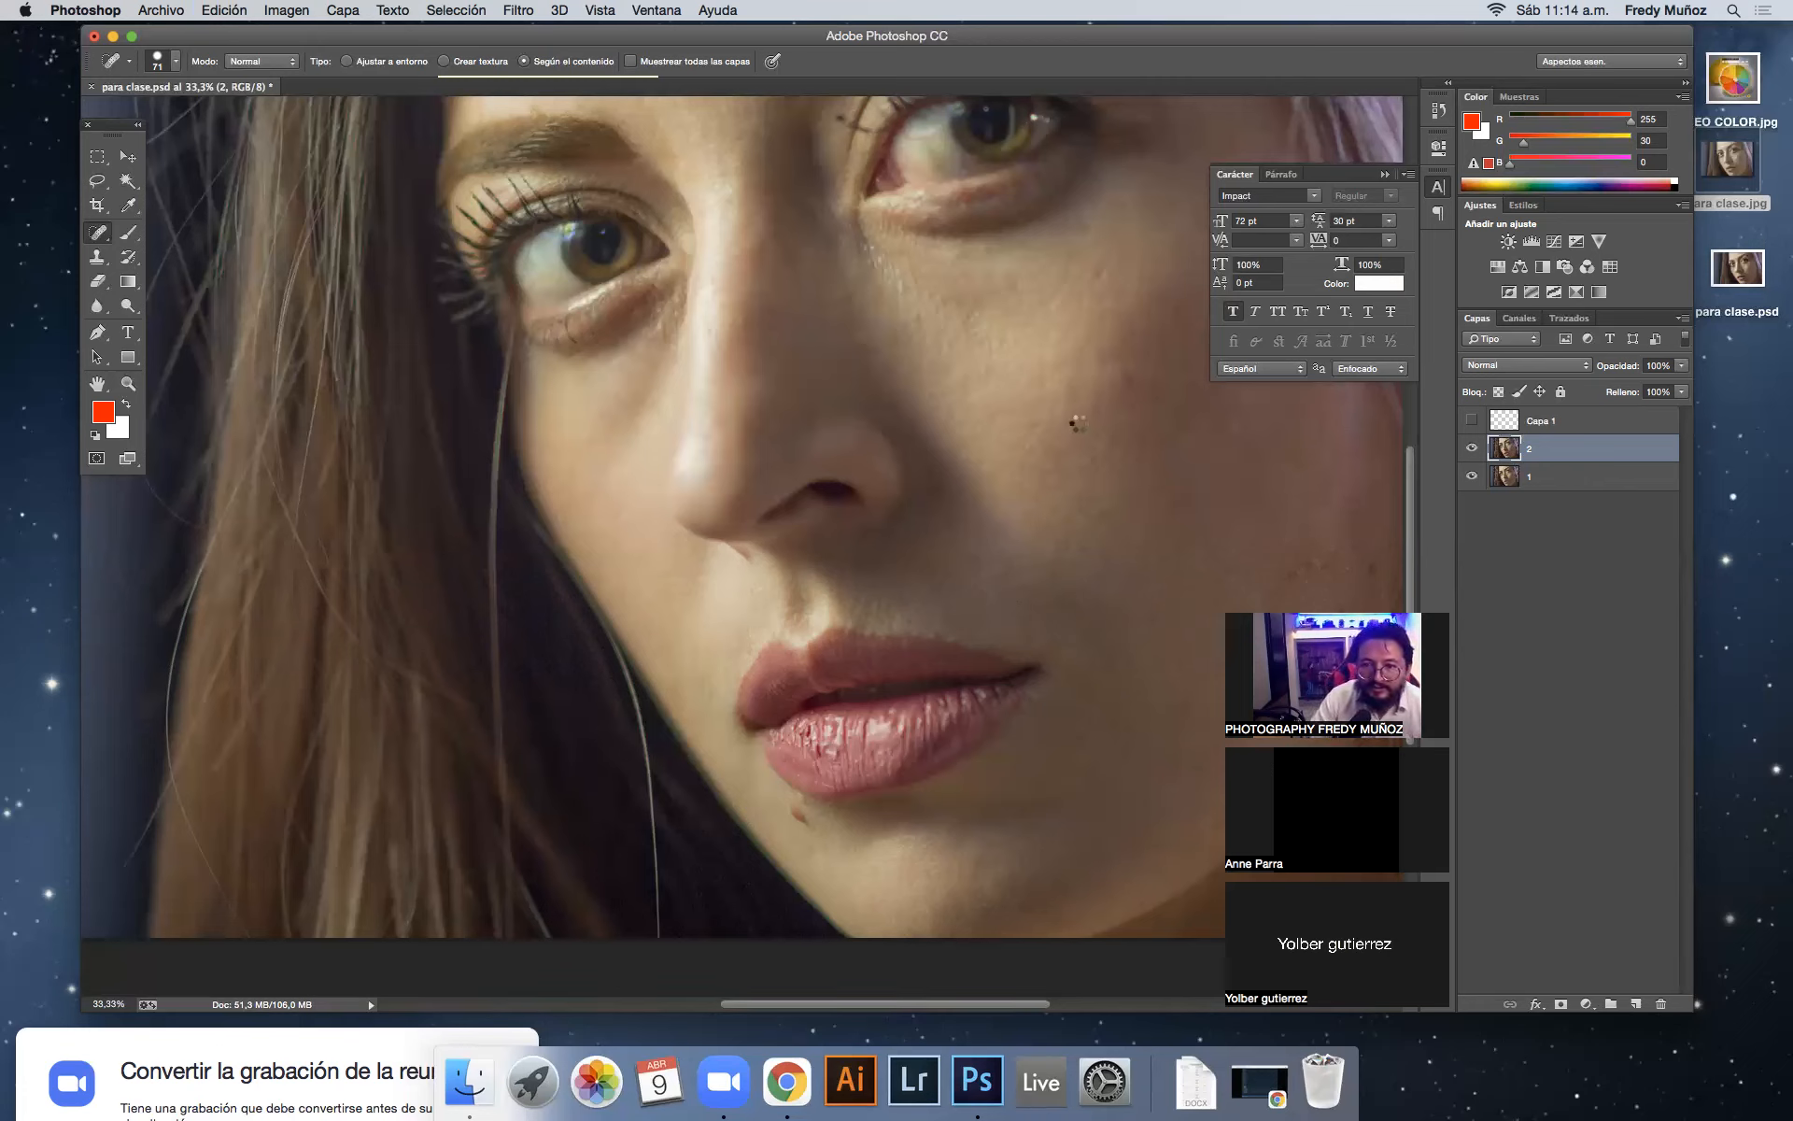
pyautogui.click(1125, 375)
pyautogui.click(1232, 429)
pyautogui.click(1300, 574)
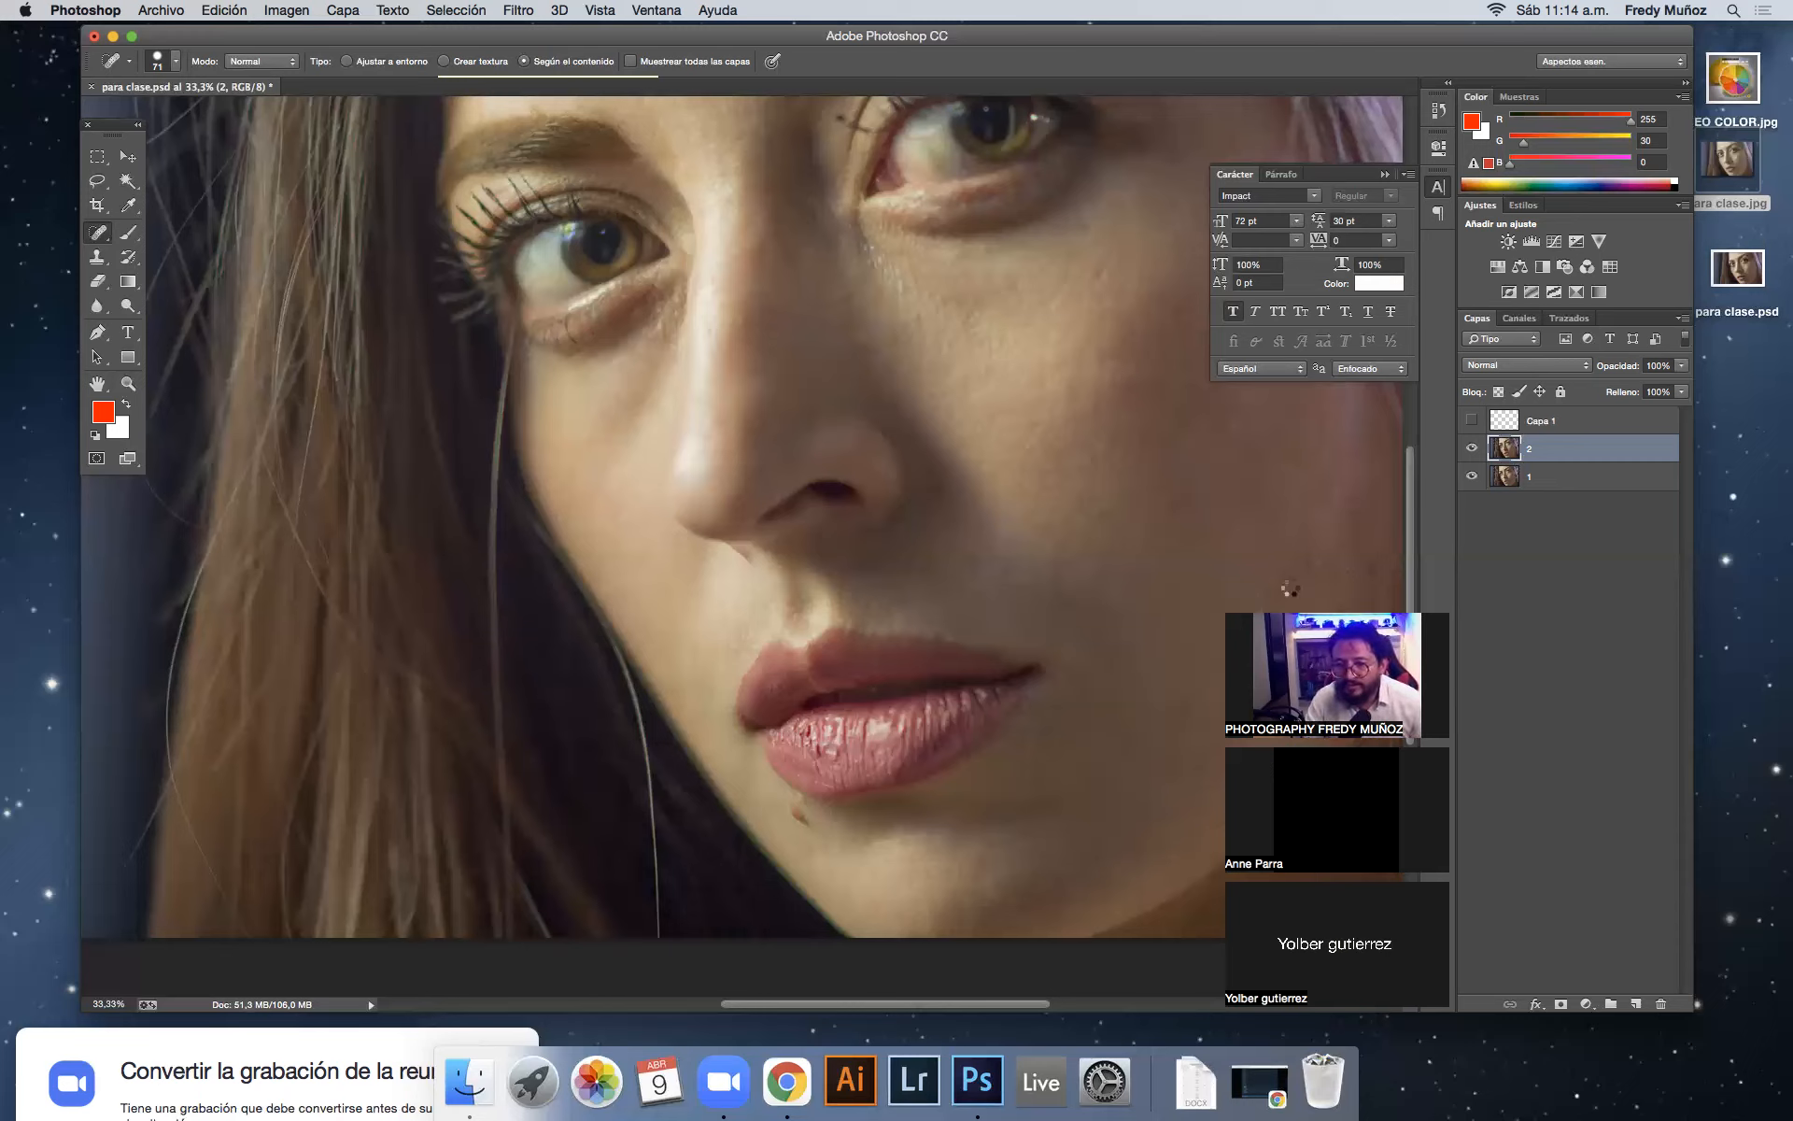
# Step: Move the video-call thumbnails off the portrait and heal the cluster of blemishes at the cheek's outer edge
pyautogui.moveTo(1334, 627); pyautogui.dragTo(109, 687)
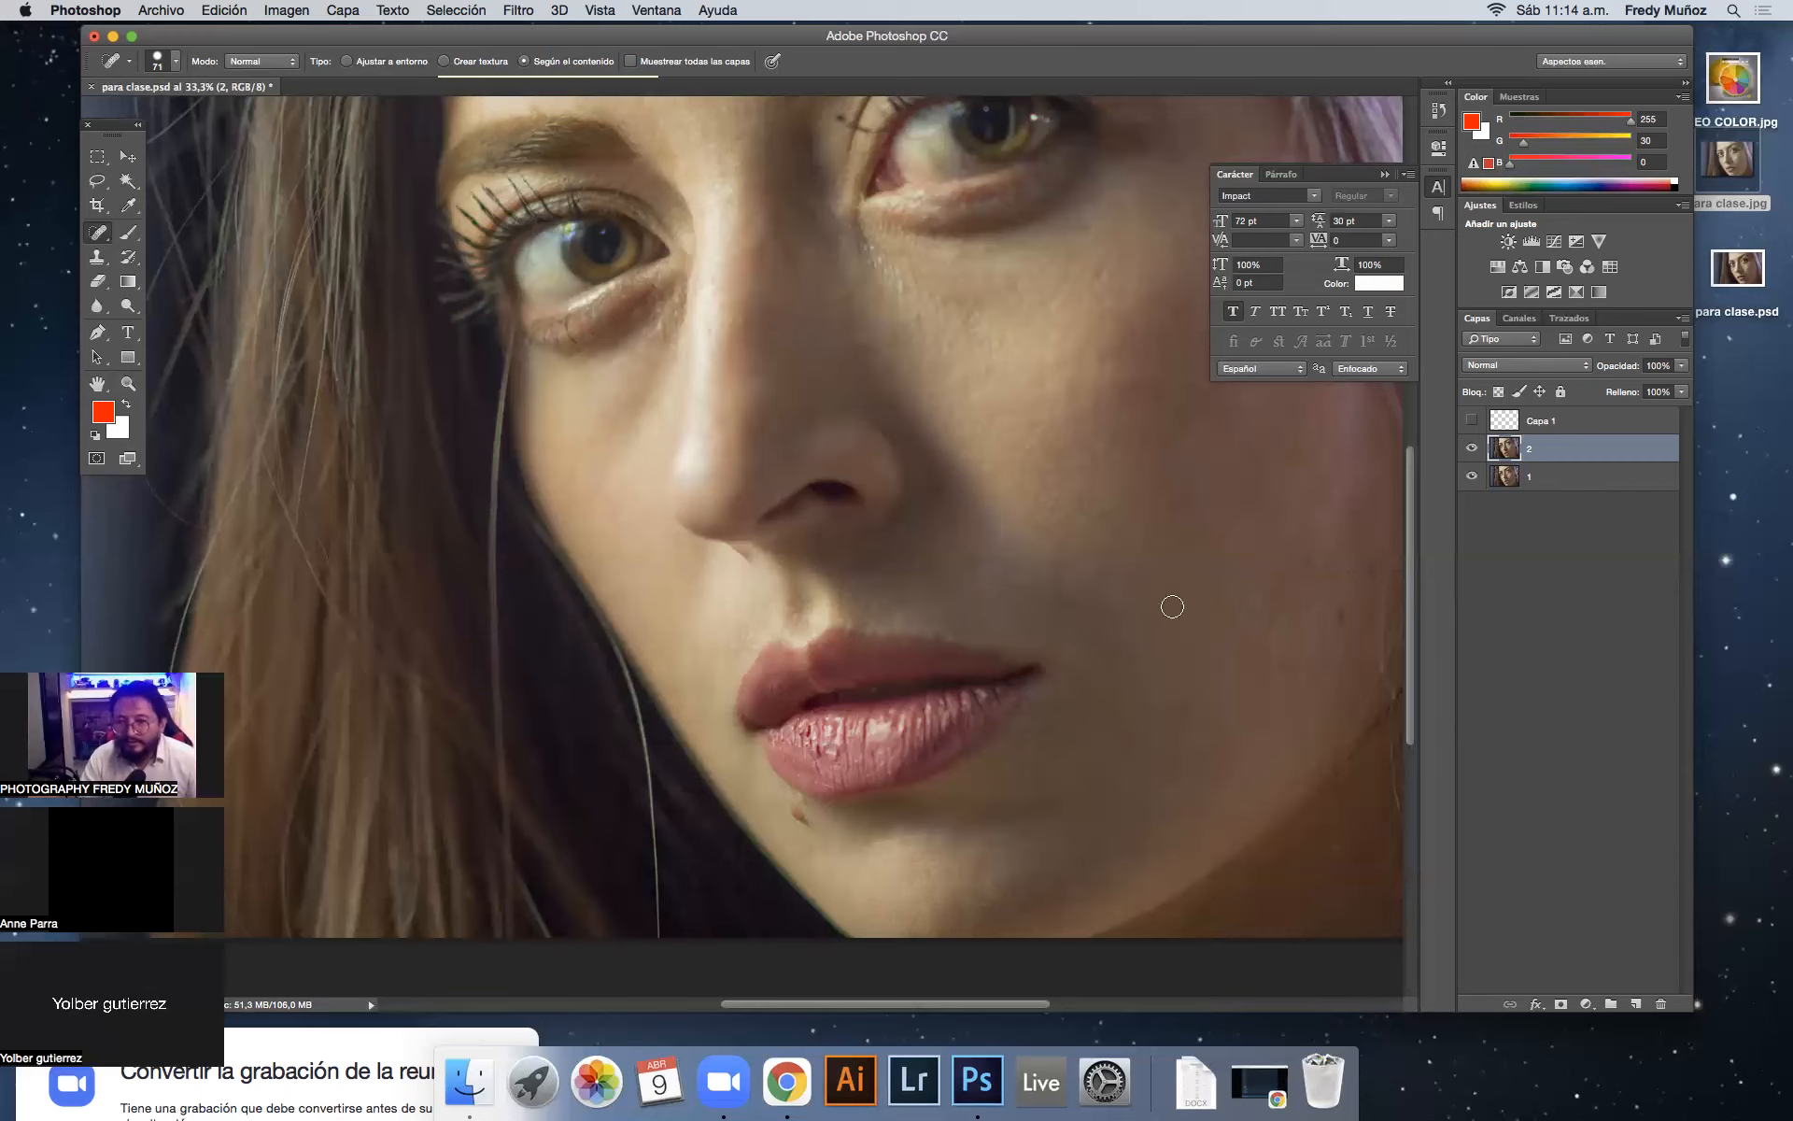
pyautogui.click(1320, 567)
pyautogui.click(1318, 565)
pyautogui.click(1309, 566)
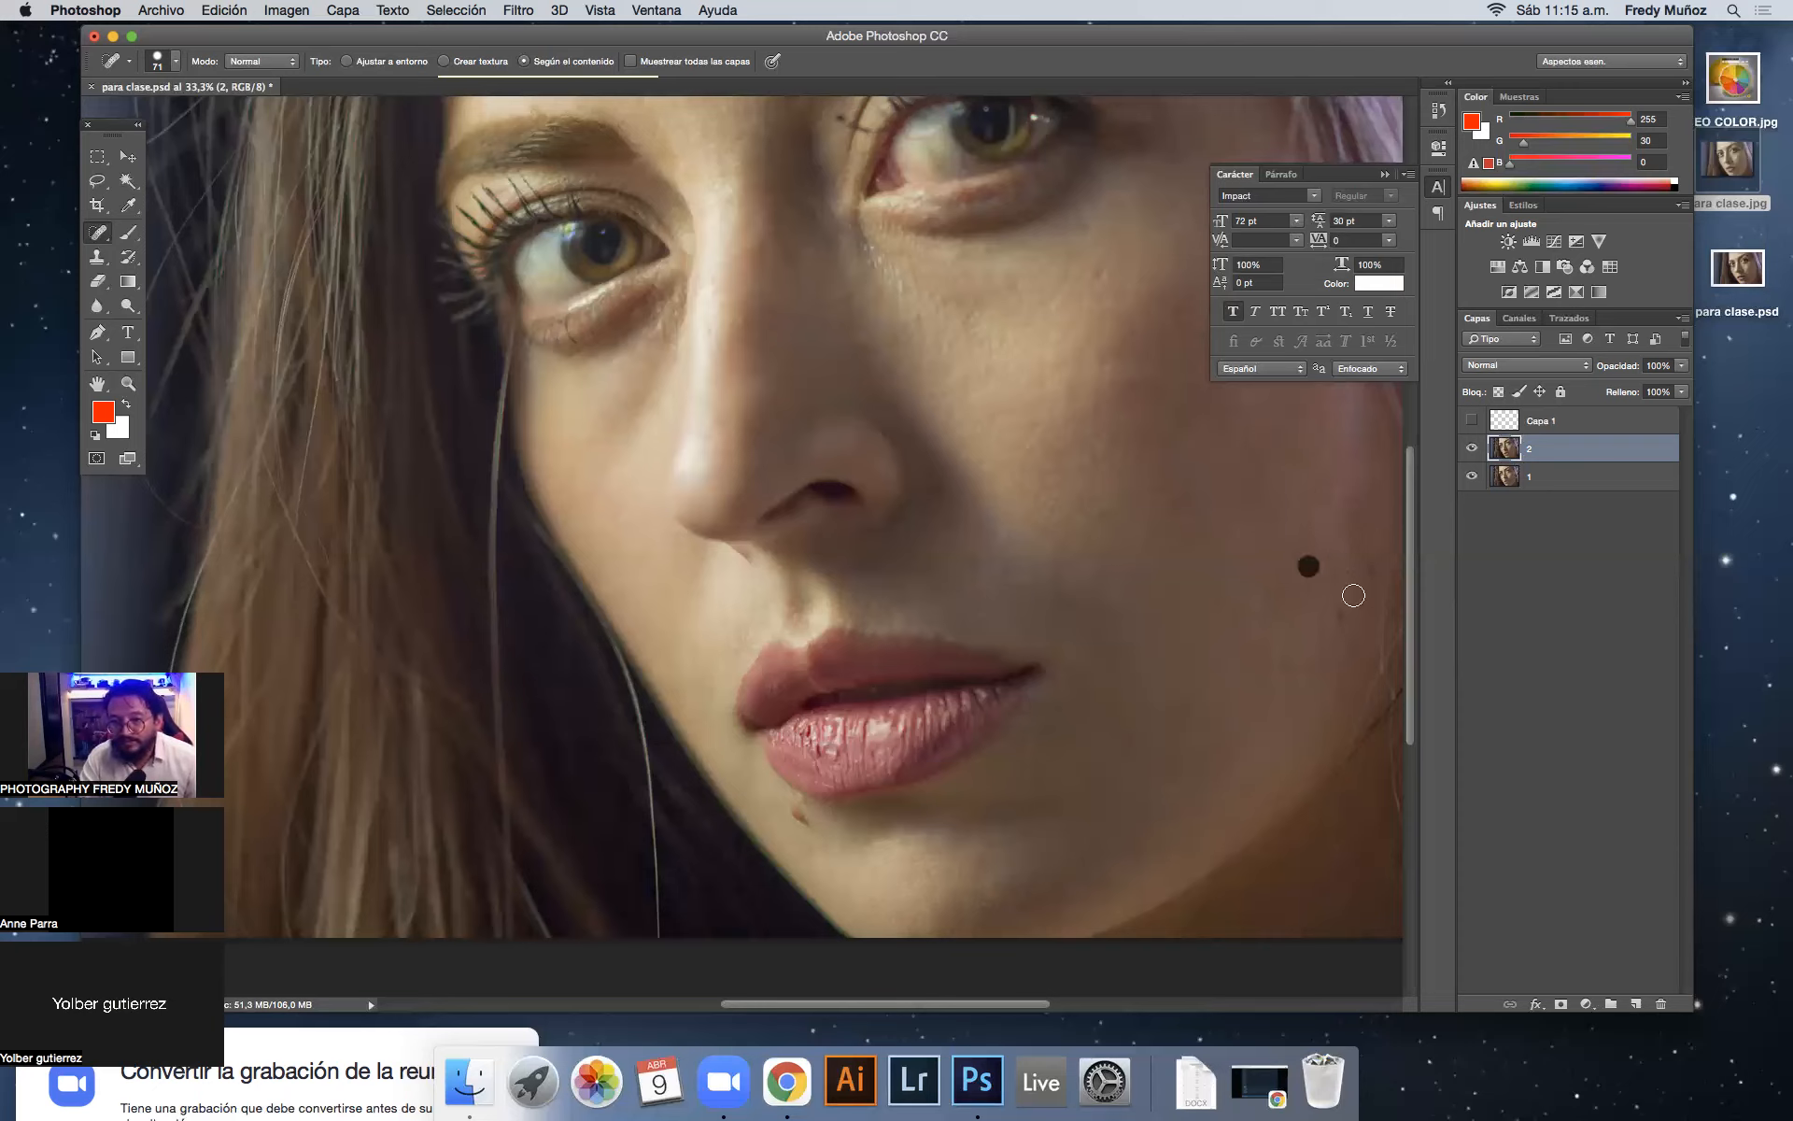
pyautogui.click(1329, 576)
pyautogui.click(1349, 556)
pyautogui.click(1324, 482)
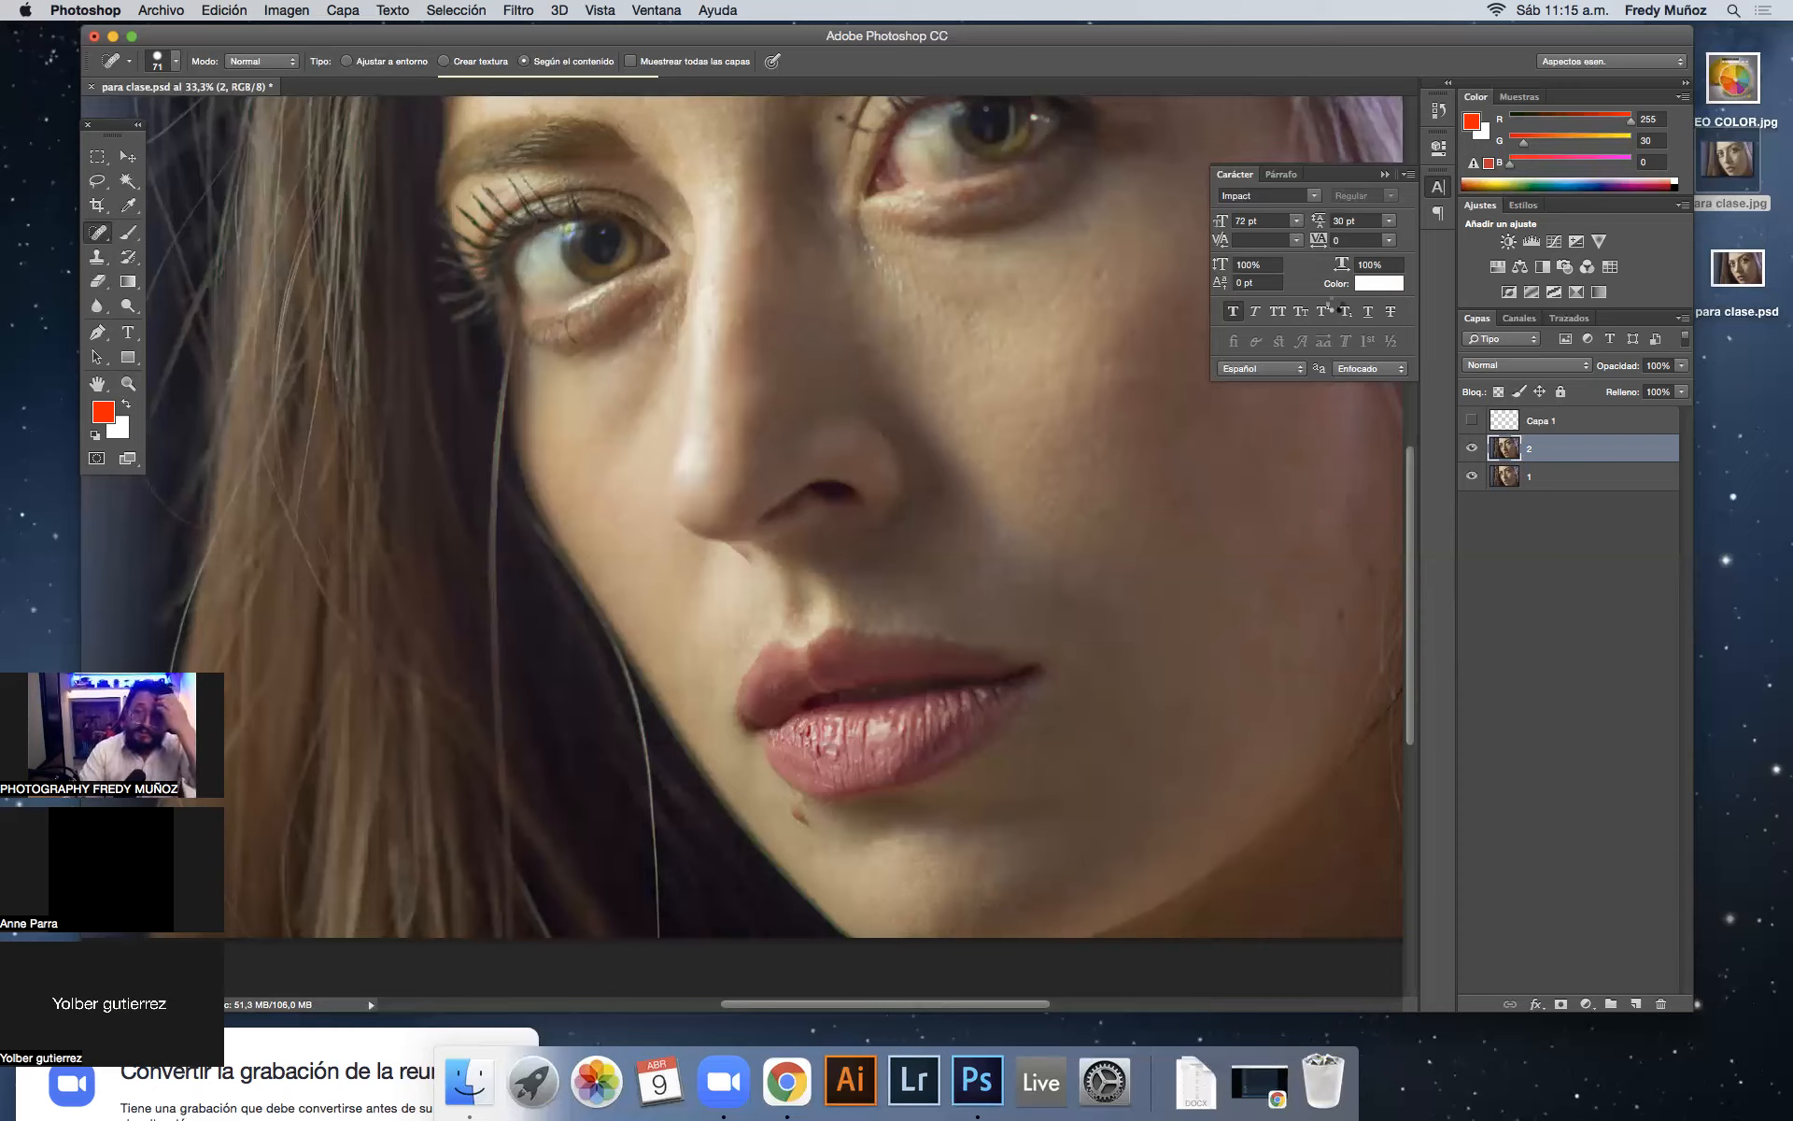
# Step: Collapse the character settings covering the portrait and heal the spots on the upper cheek below the eye and towards the hair
pyautogui.click(1385, 174)
pyautogui.click(1102, 271)
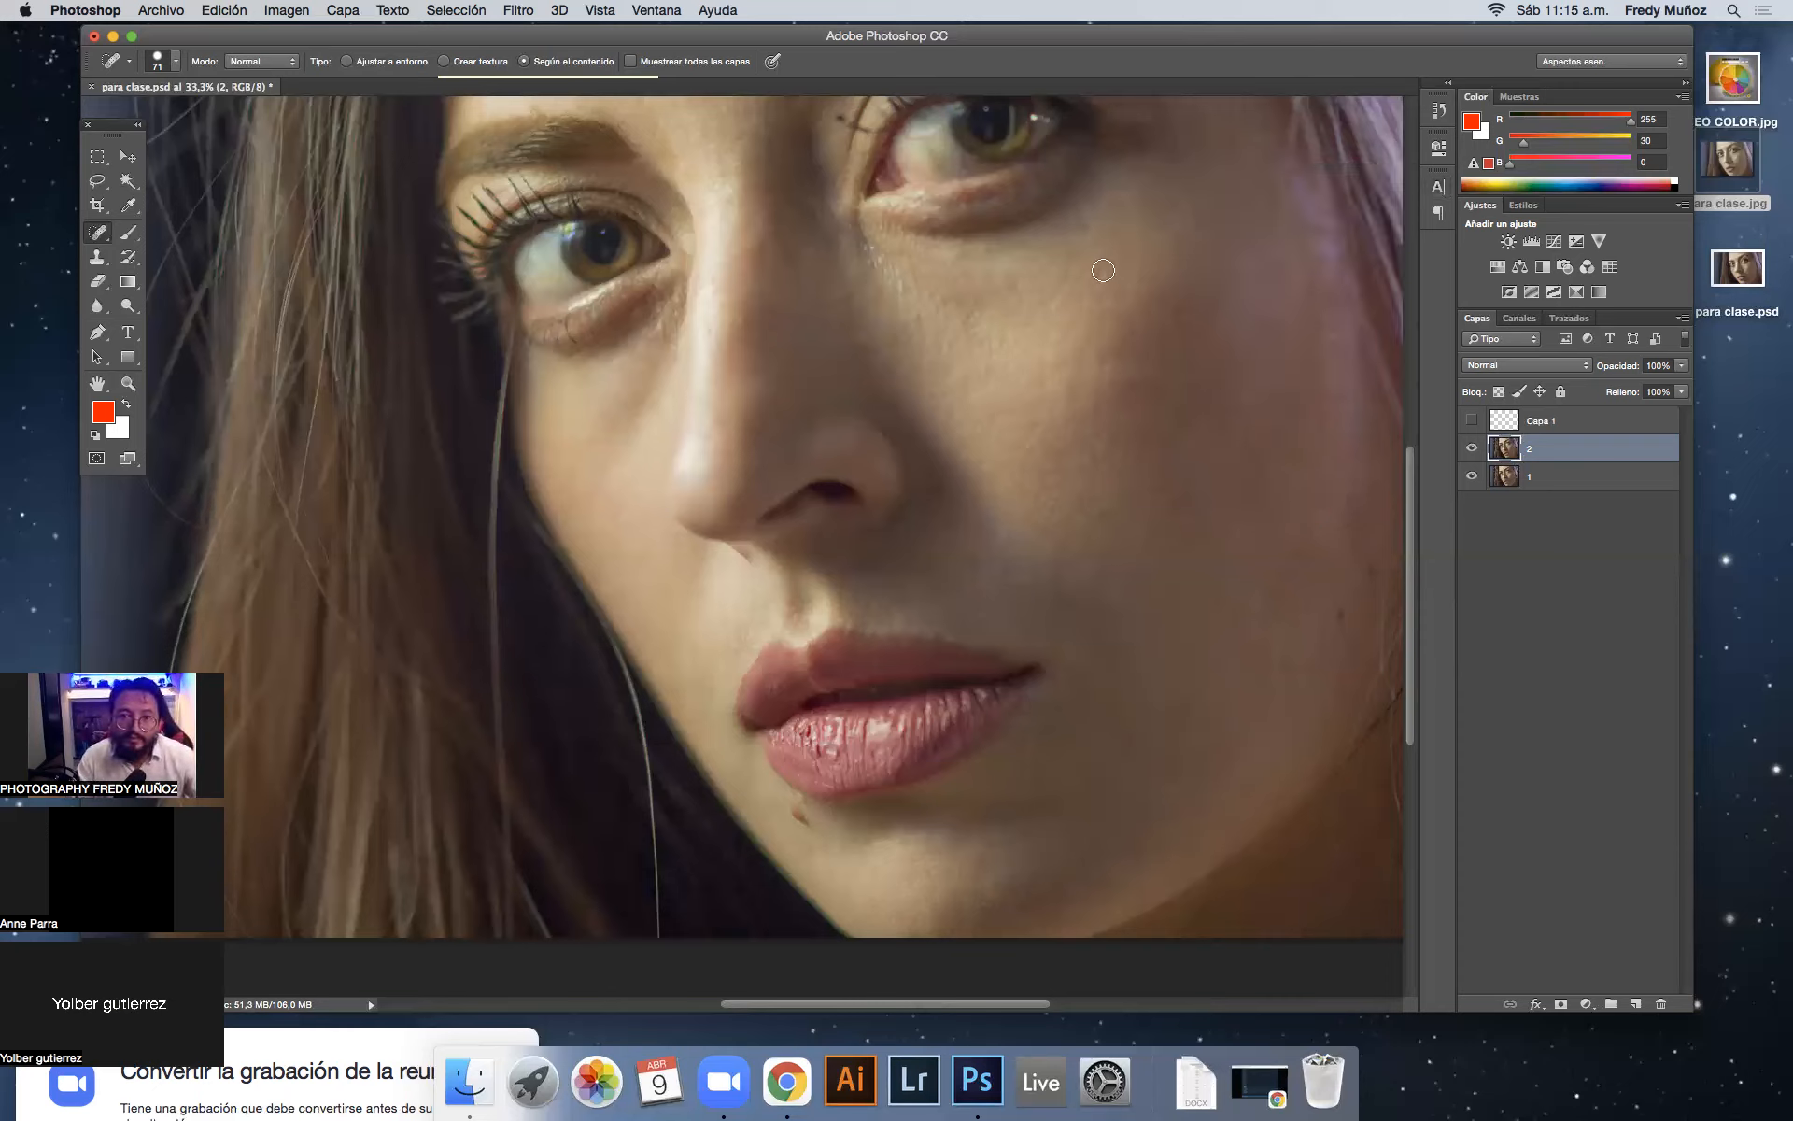
pyautogui.click(972, 314)
pyautogui.click(1168, 325)
pyautogui.click(1138, 331)
pyautogui.click(1284, 269)
pyautogui.click(1333, 348)
pyautogui.click(1320, 322)
pyautogui.click(1326, 416)
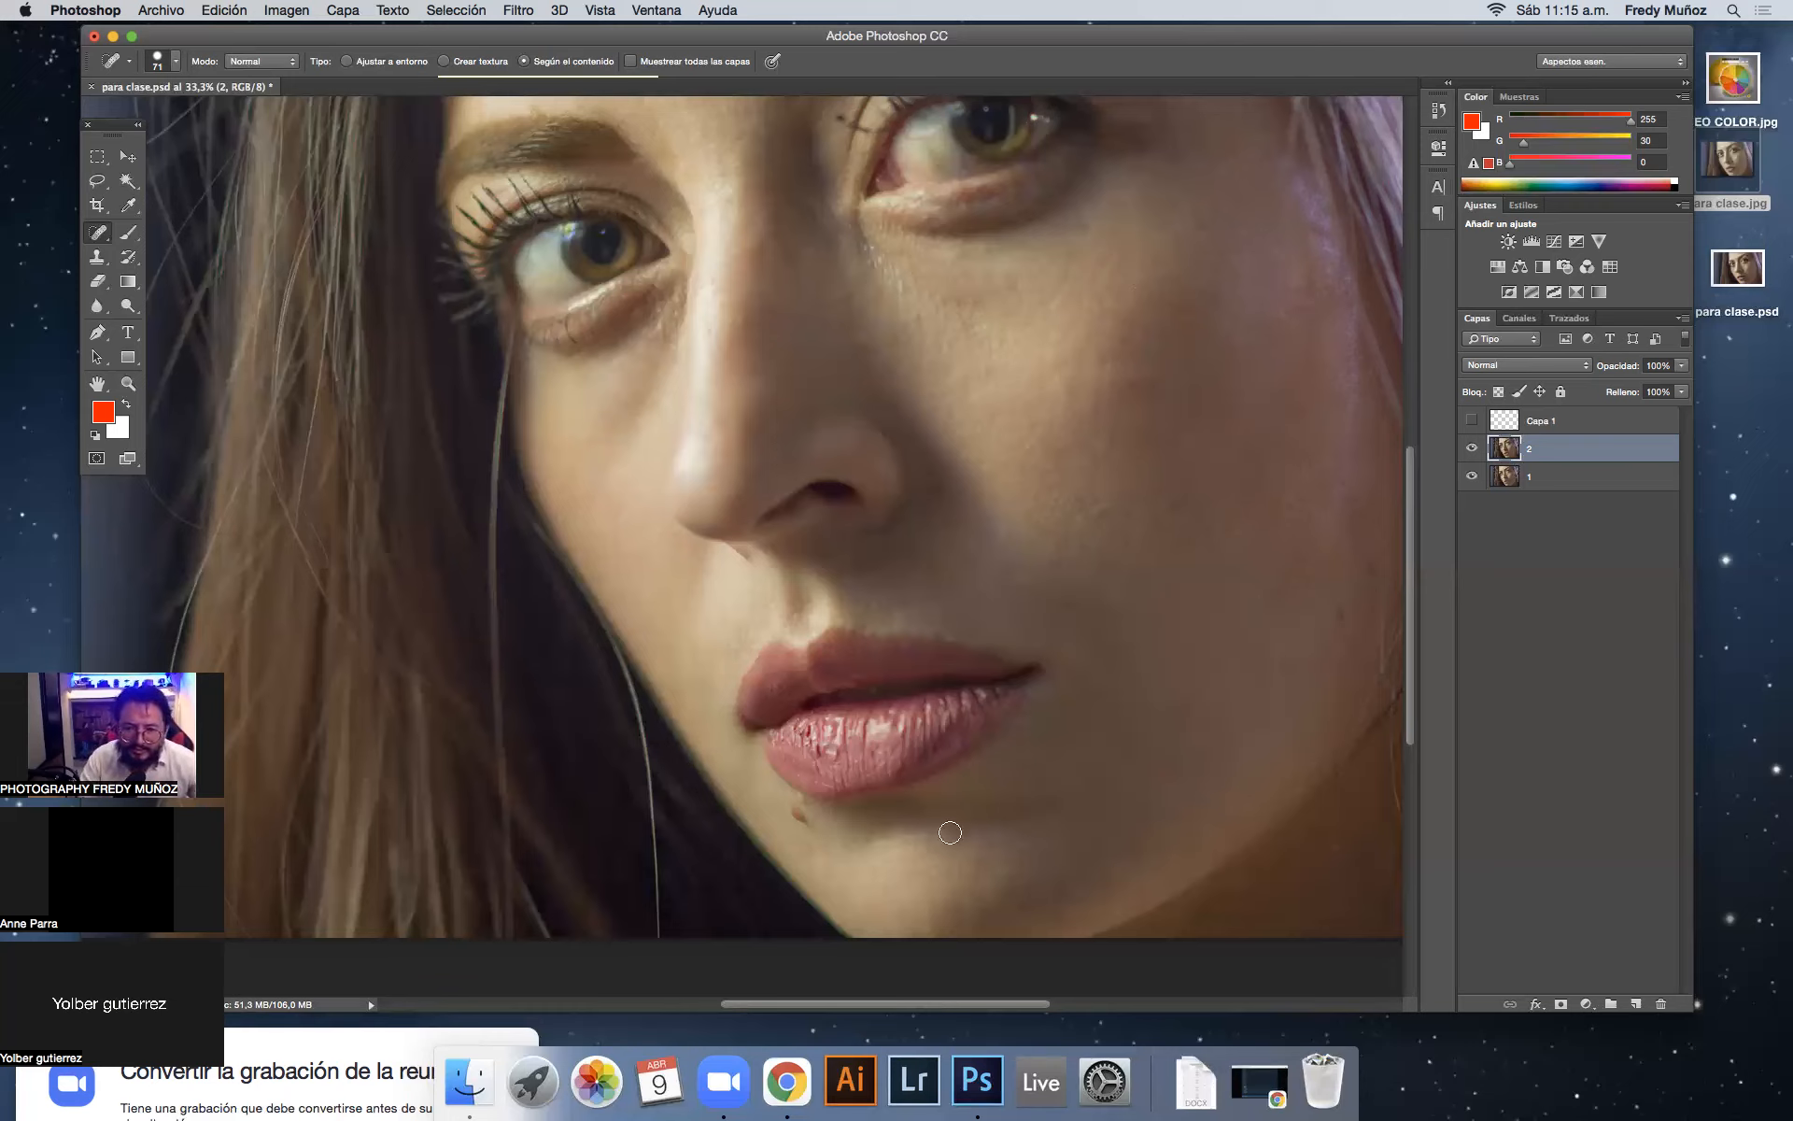
# Step: Heal the mole below the lower lip, spots on the jaw and beside the mouth corner, and one on the forehead
pyautogui.click(791, 814)
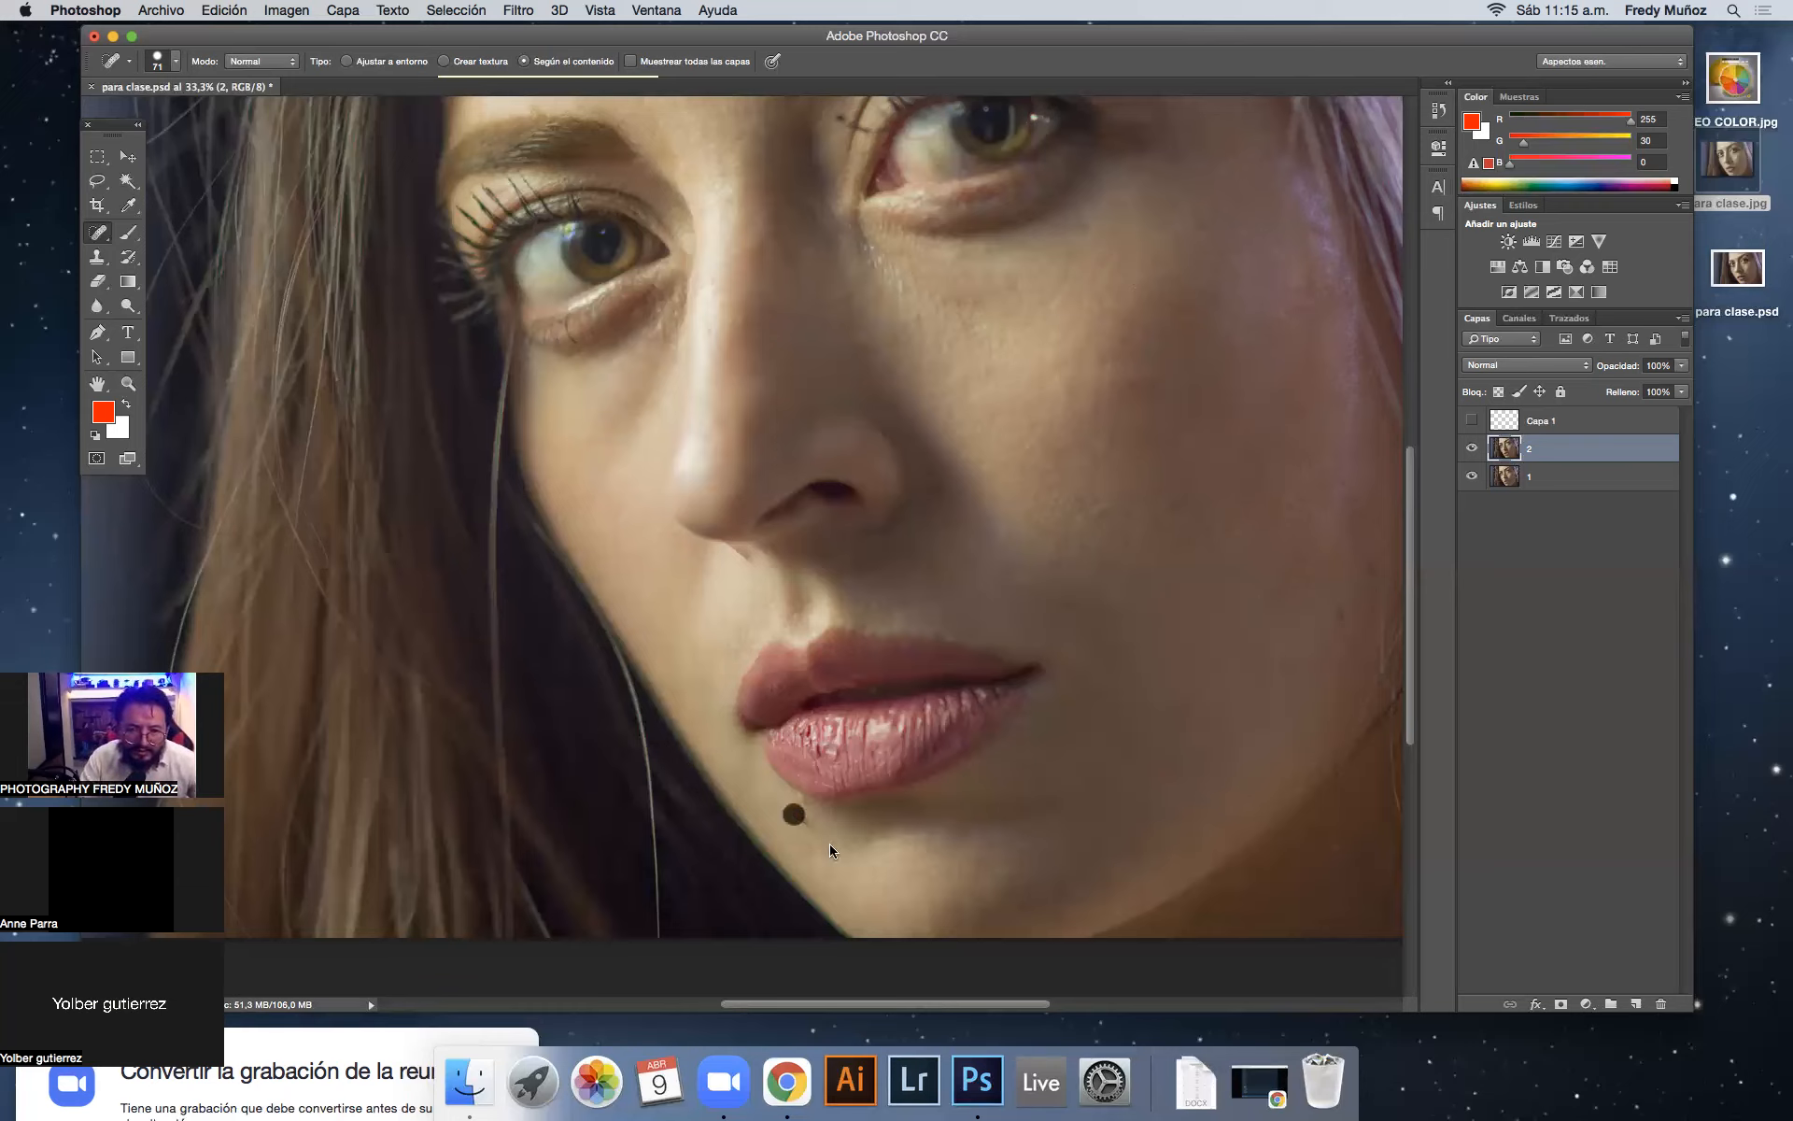
pyautogui.click(797, 805)
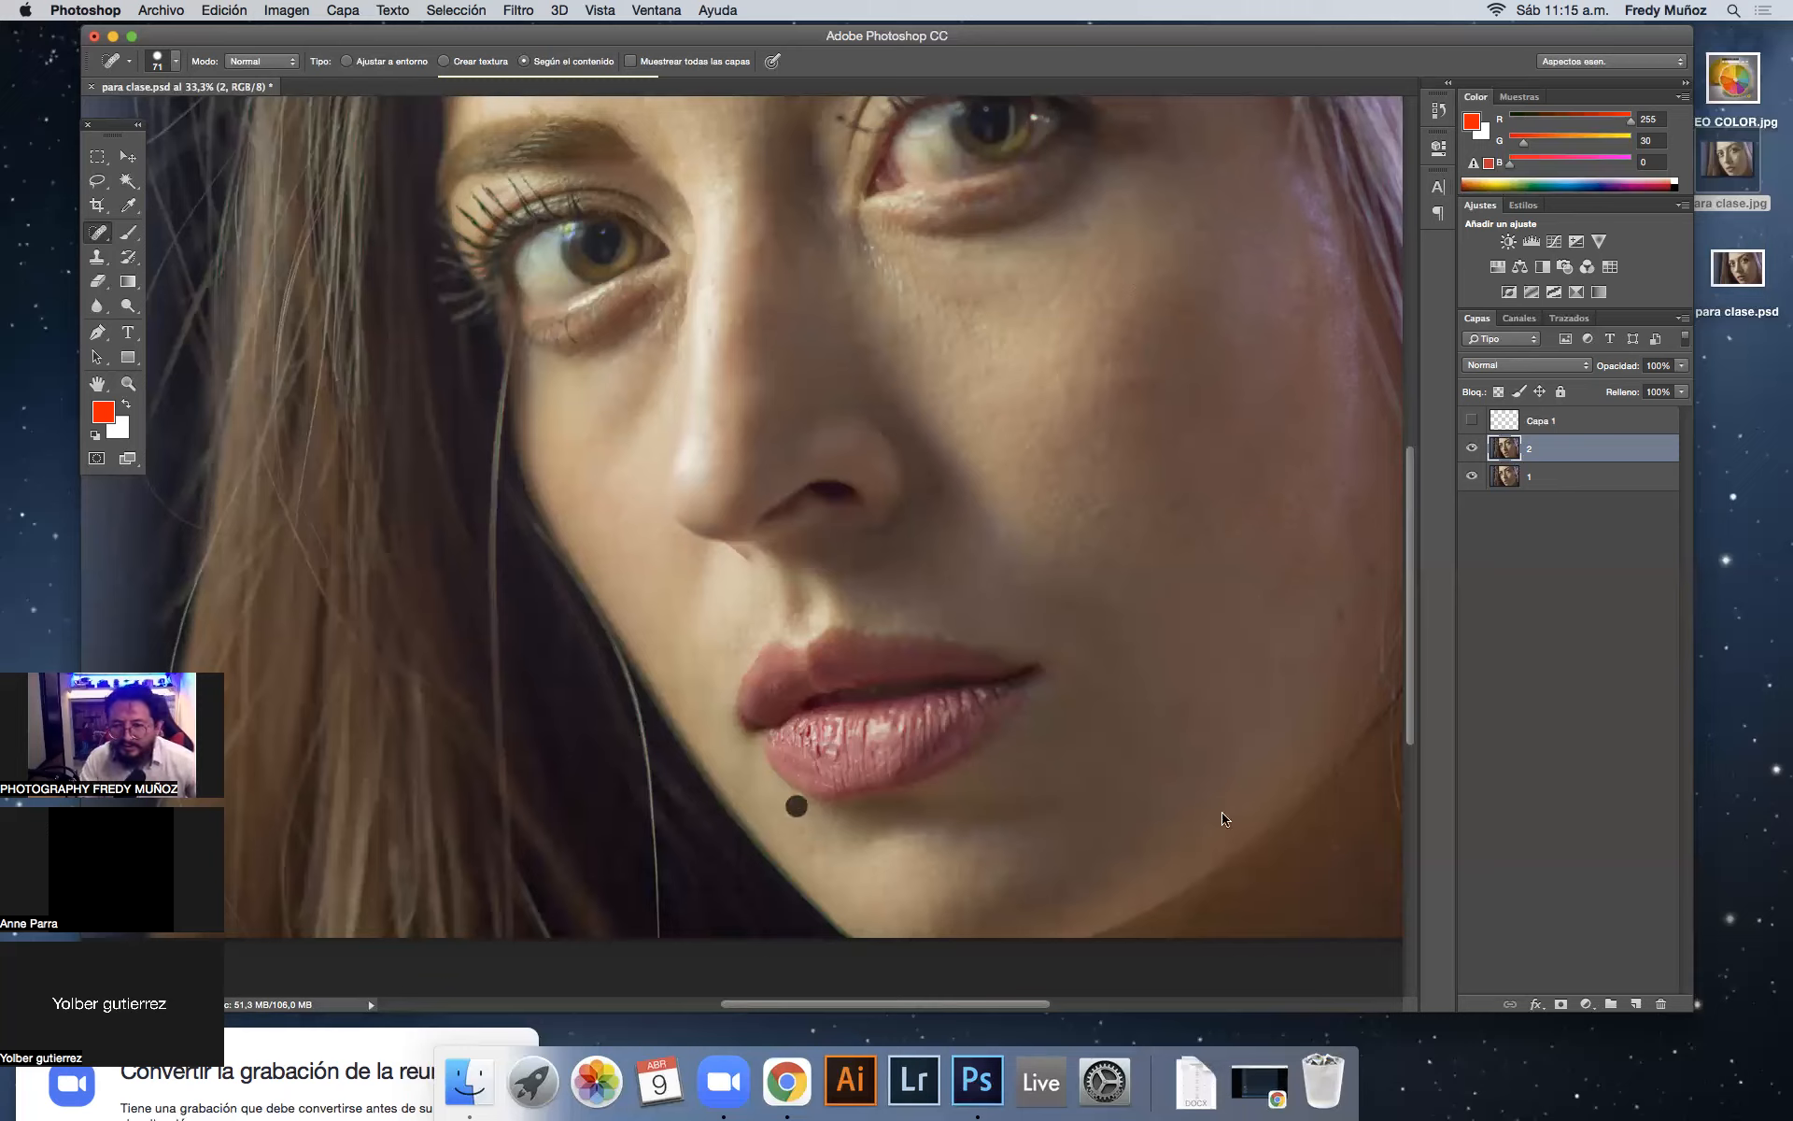
pyautogui.click(1175, 799)
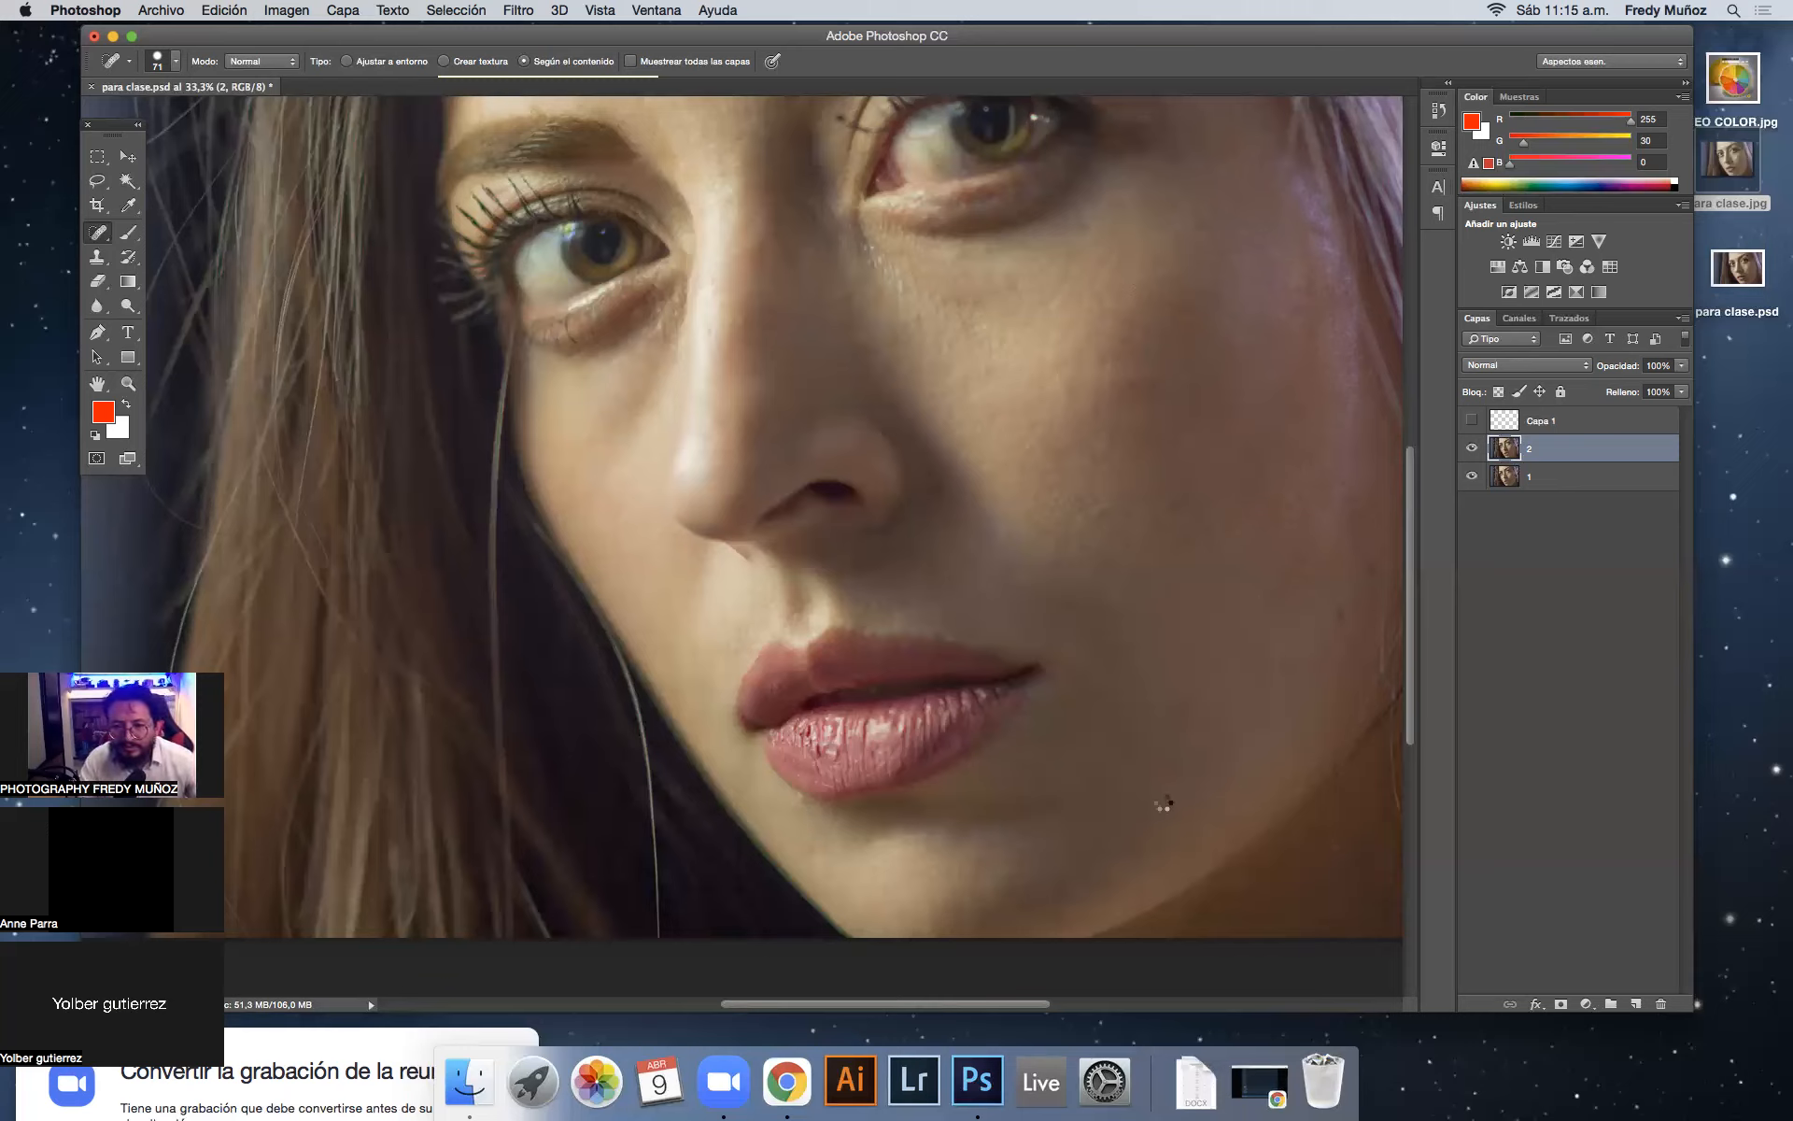
pyautogui.click(1085, 692)
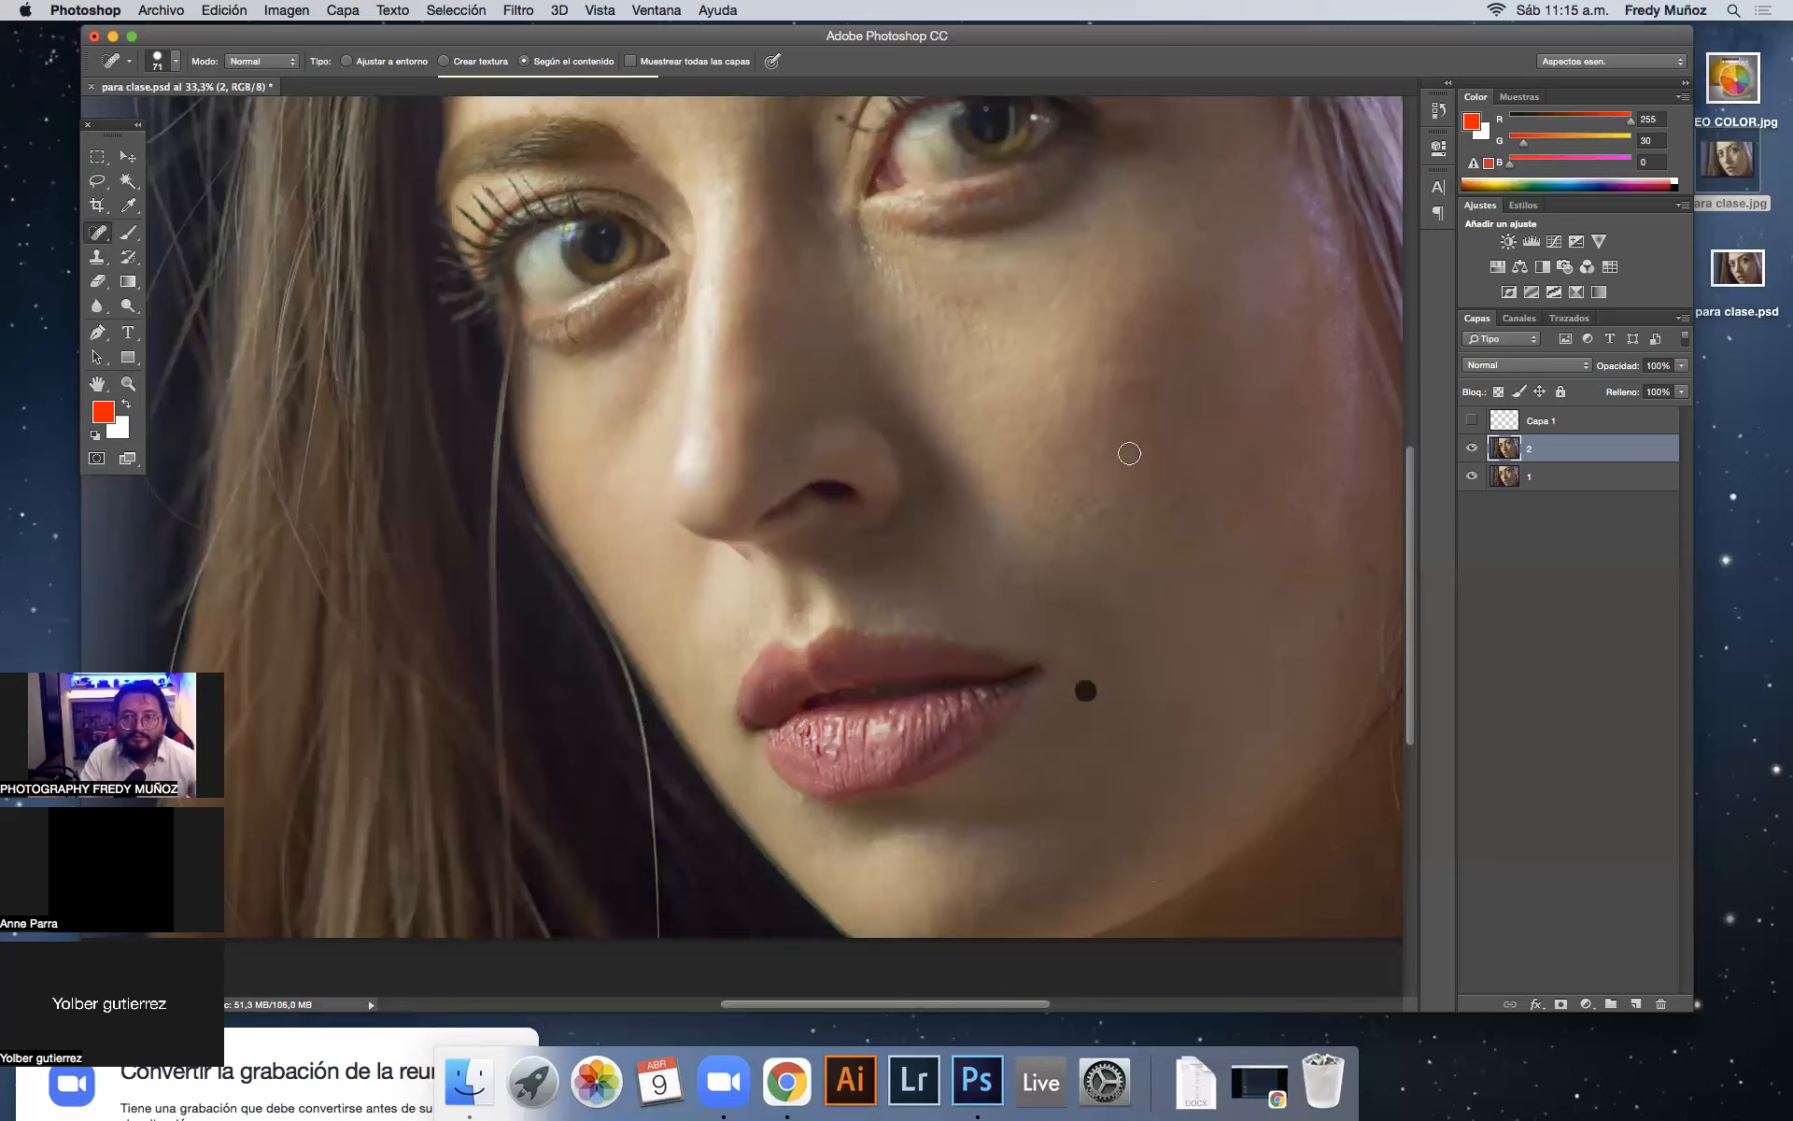
pyautogui.scroll(5, 1129, 464)
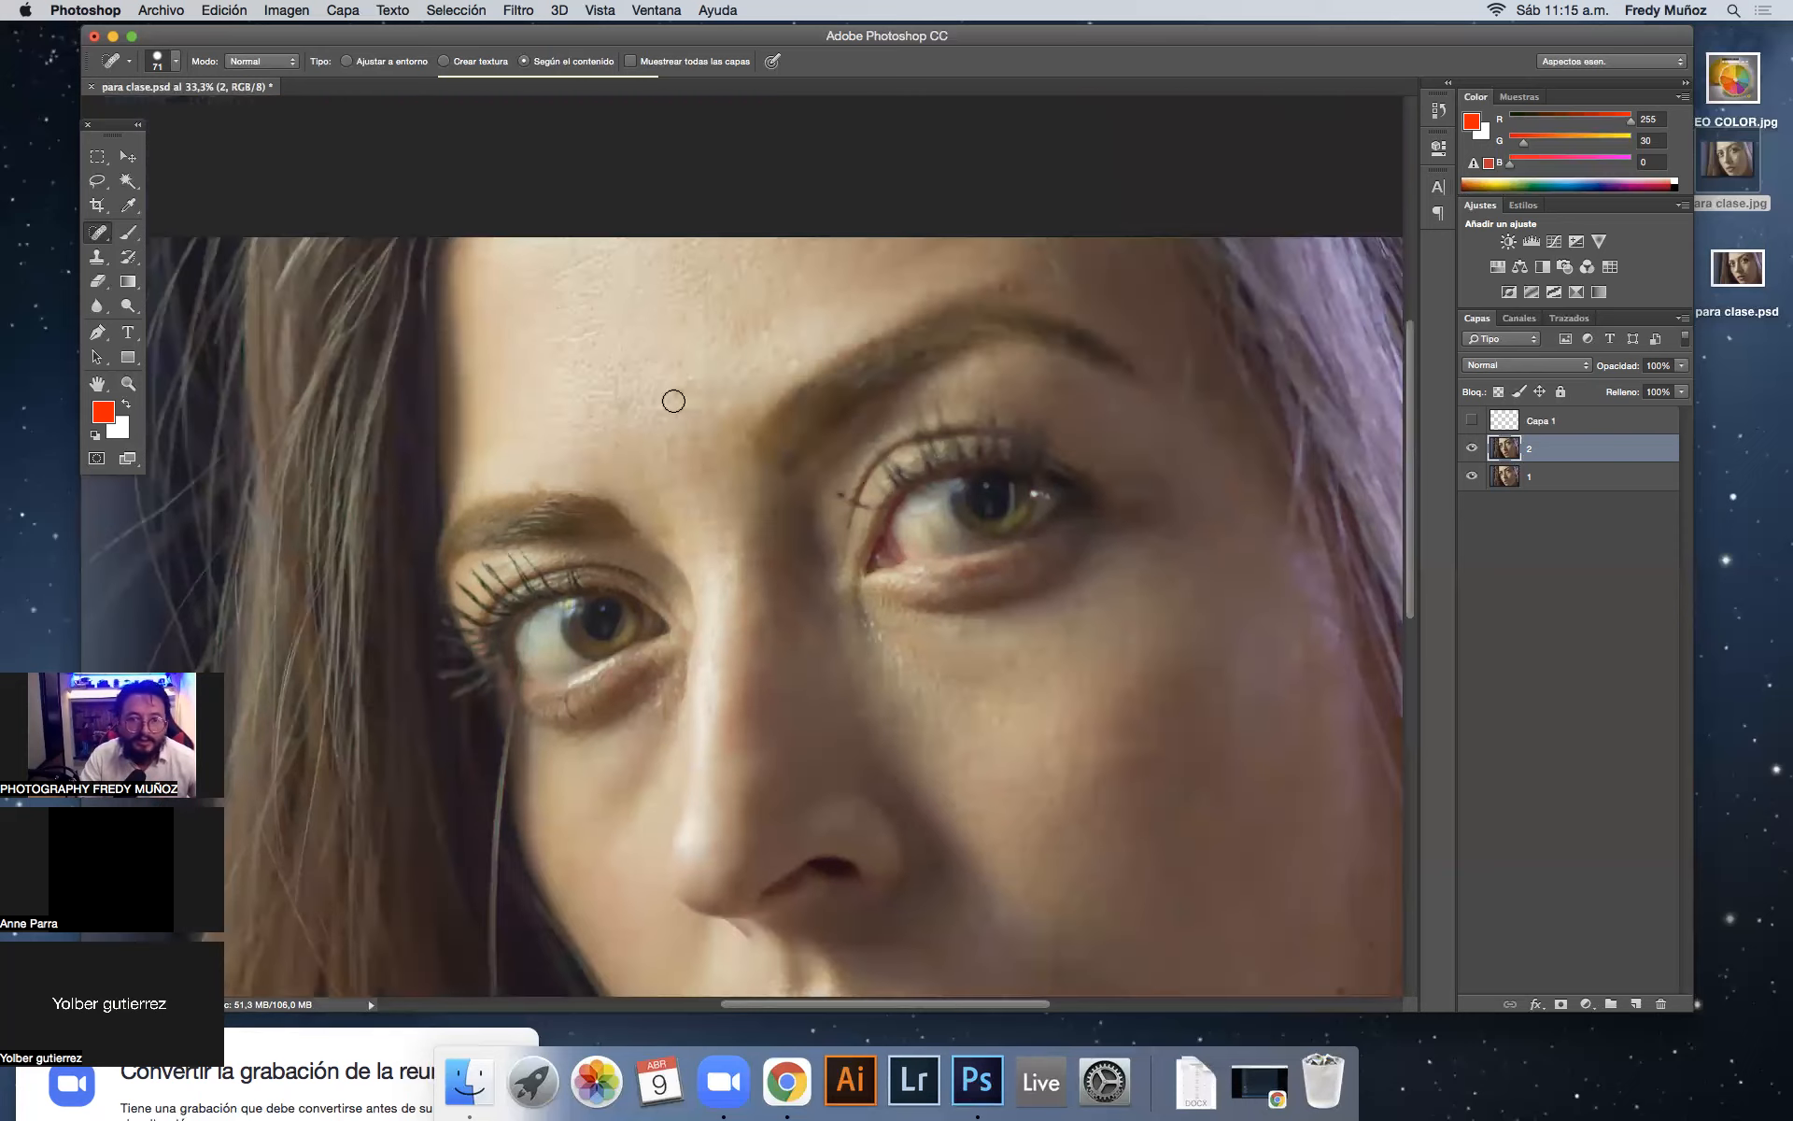
pyautogui.click(657, 453)
# Step: Compare the portrait before and after healing at 25% zoom by repeatedly hiding and showing layer 2
pyautogui.scroll(-3, 872, 591)
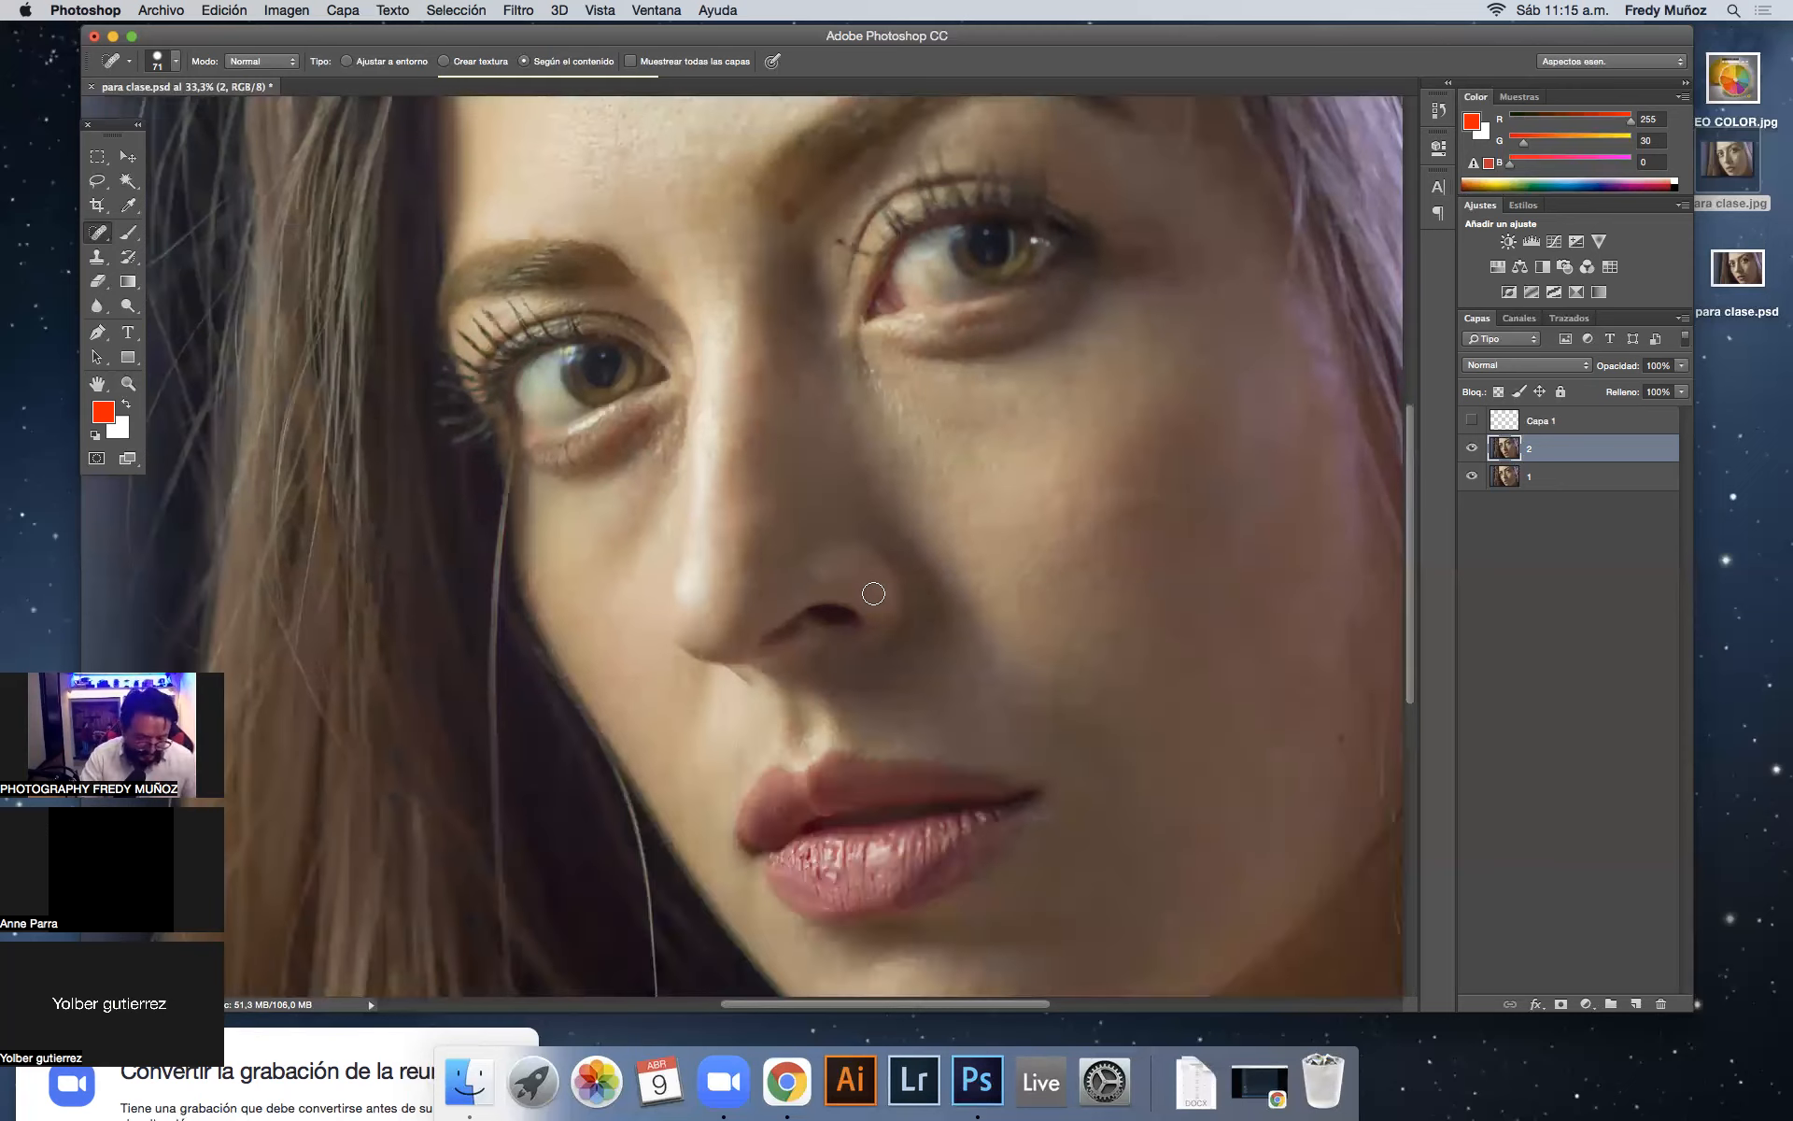
pyautogui.press('z')
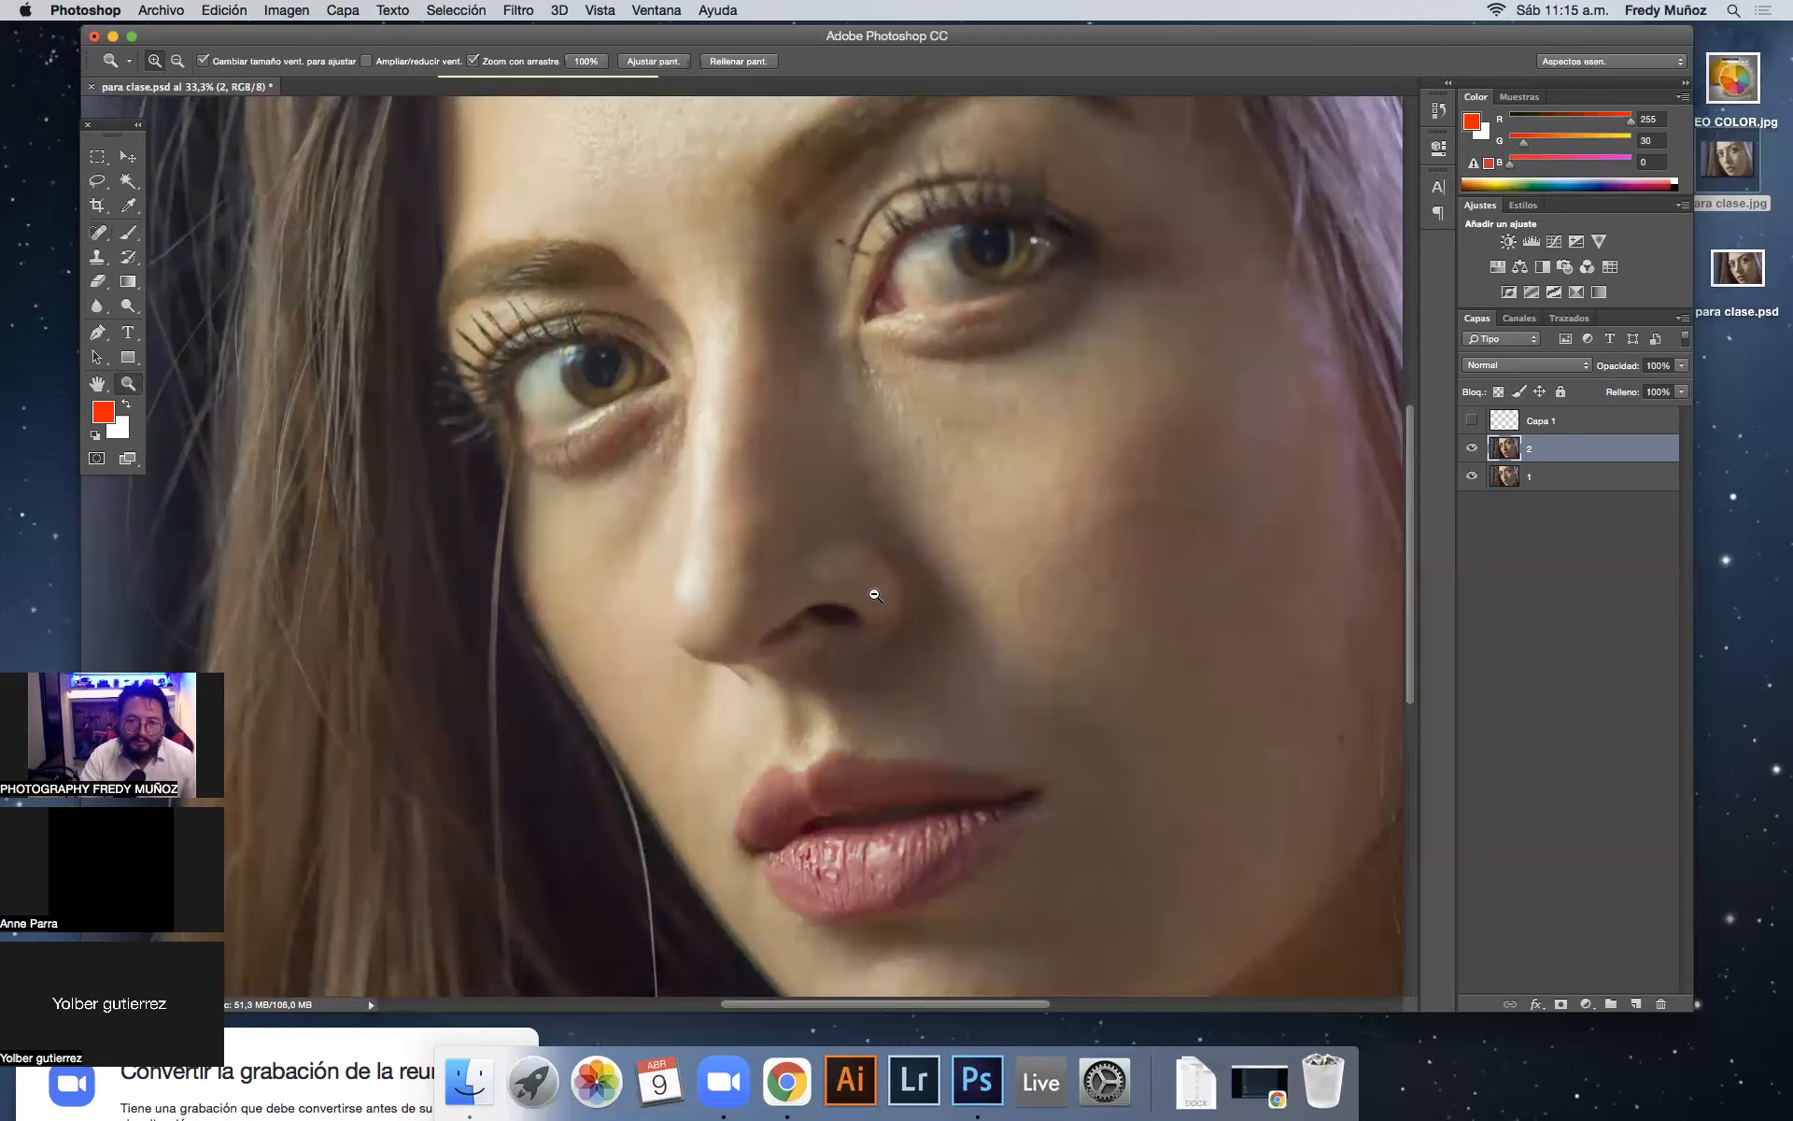
pyautogui.keyDown('alt'); pyautogui.click(875, 595); pyautogui.keyUp('alt')
pyautogui.click(1473, 450)
pyautogui.click(1473, 450)
pyautogui.click(1473, 450)
pyautogui.click(1473, 450)
pyautogui.click(1473, 450)
pyautogui.click(1474, 450)
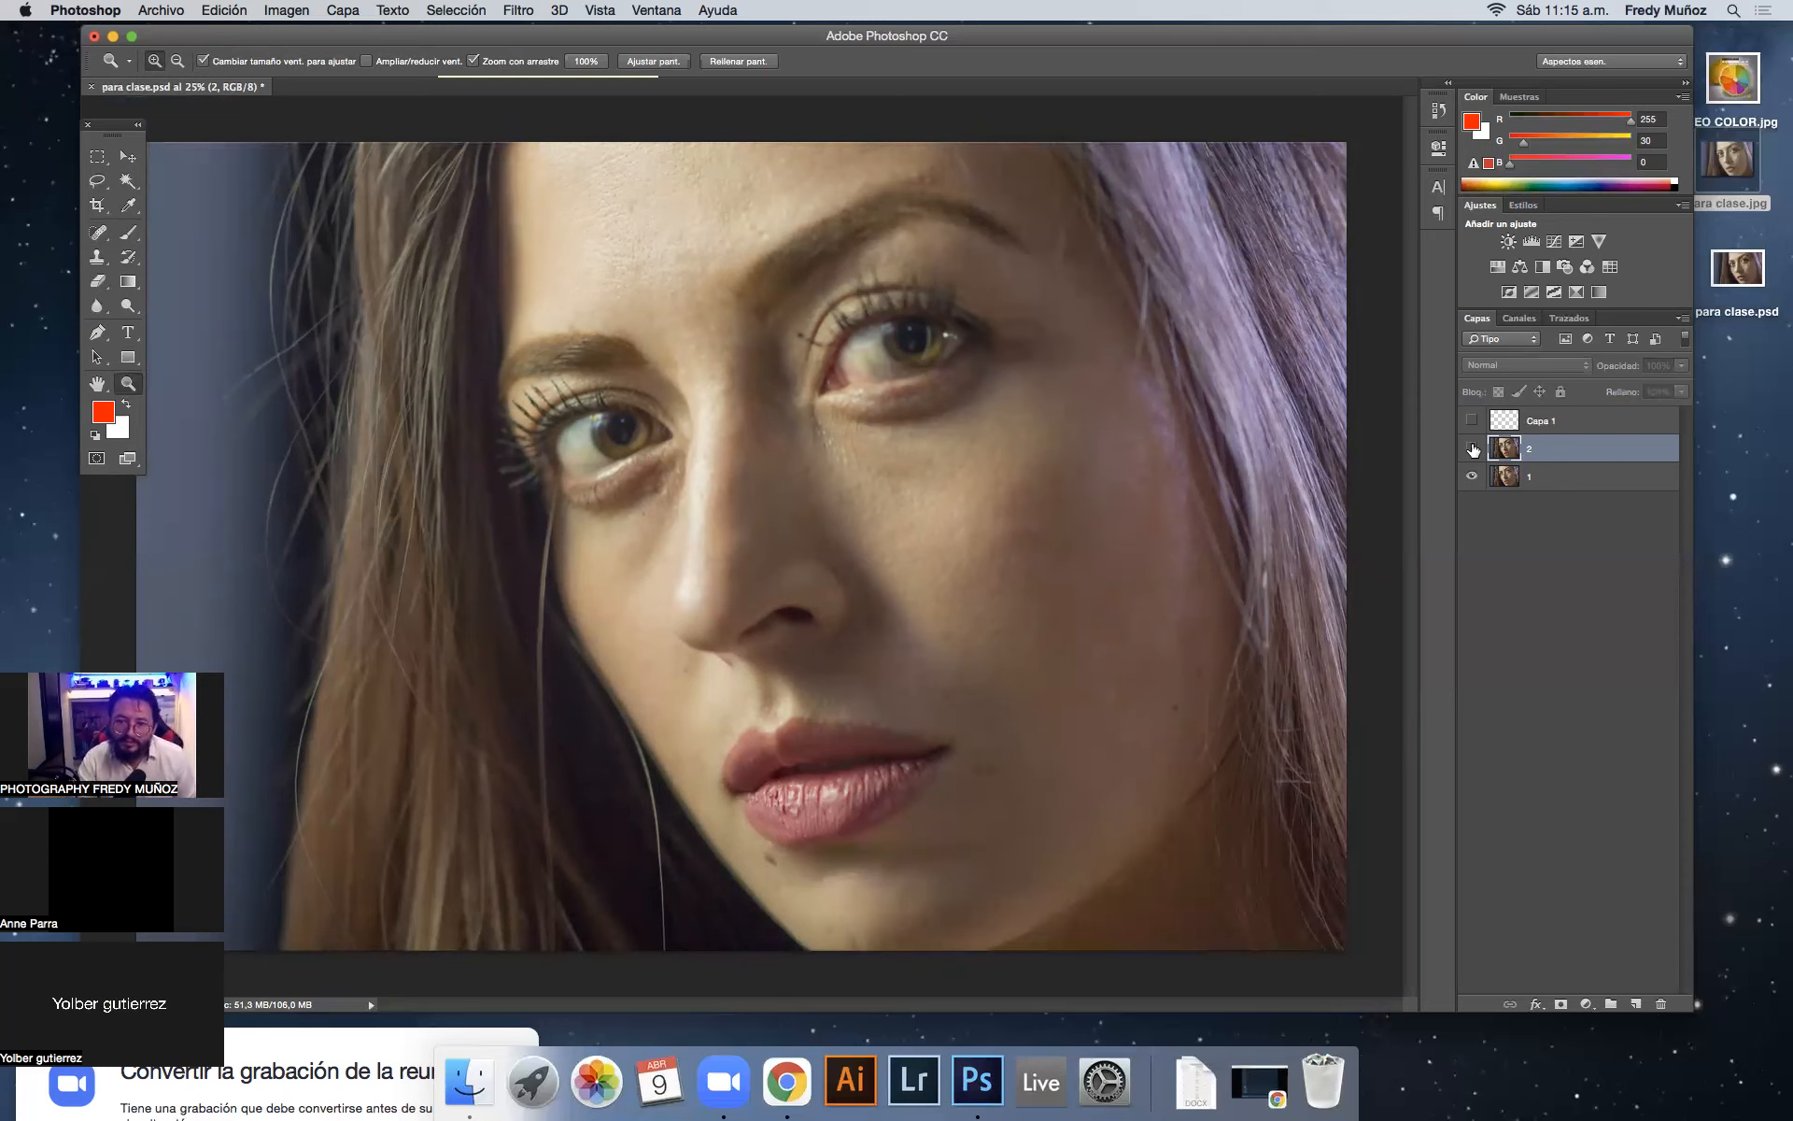
pyautogui.click(1473, 450)
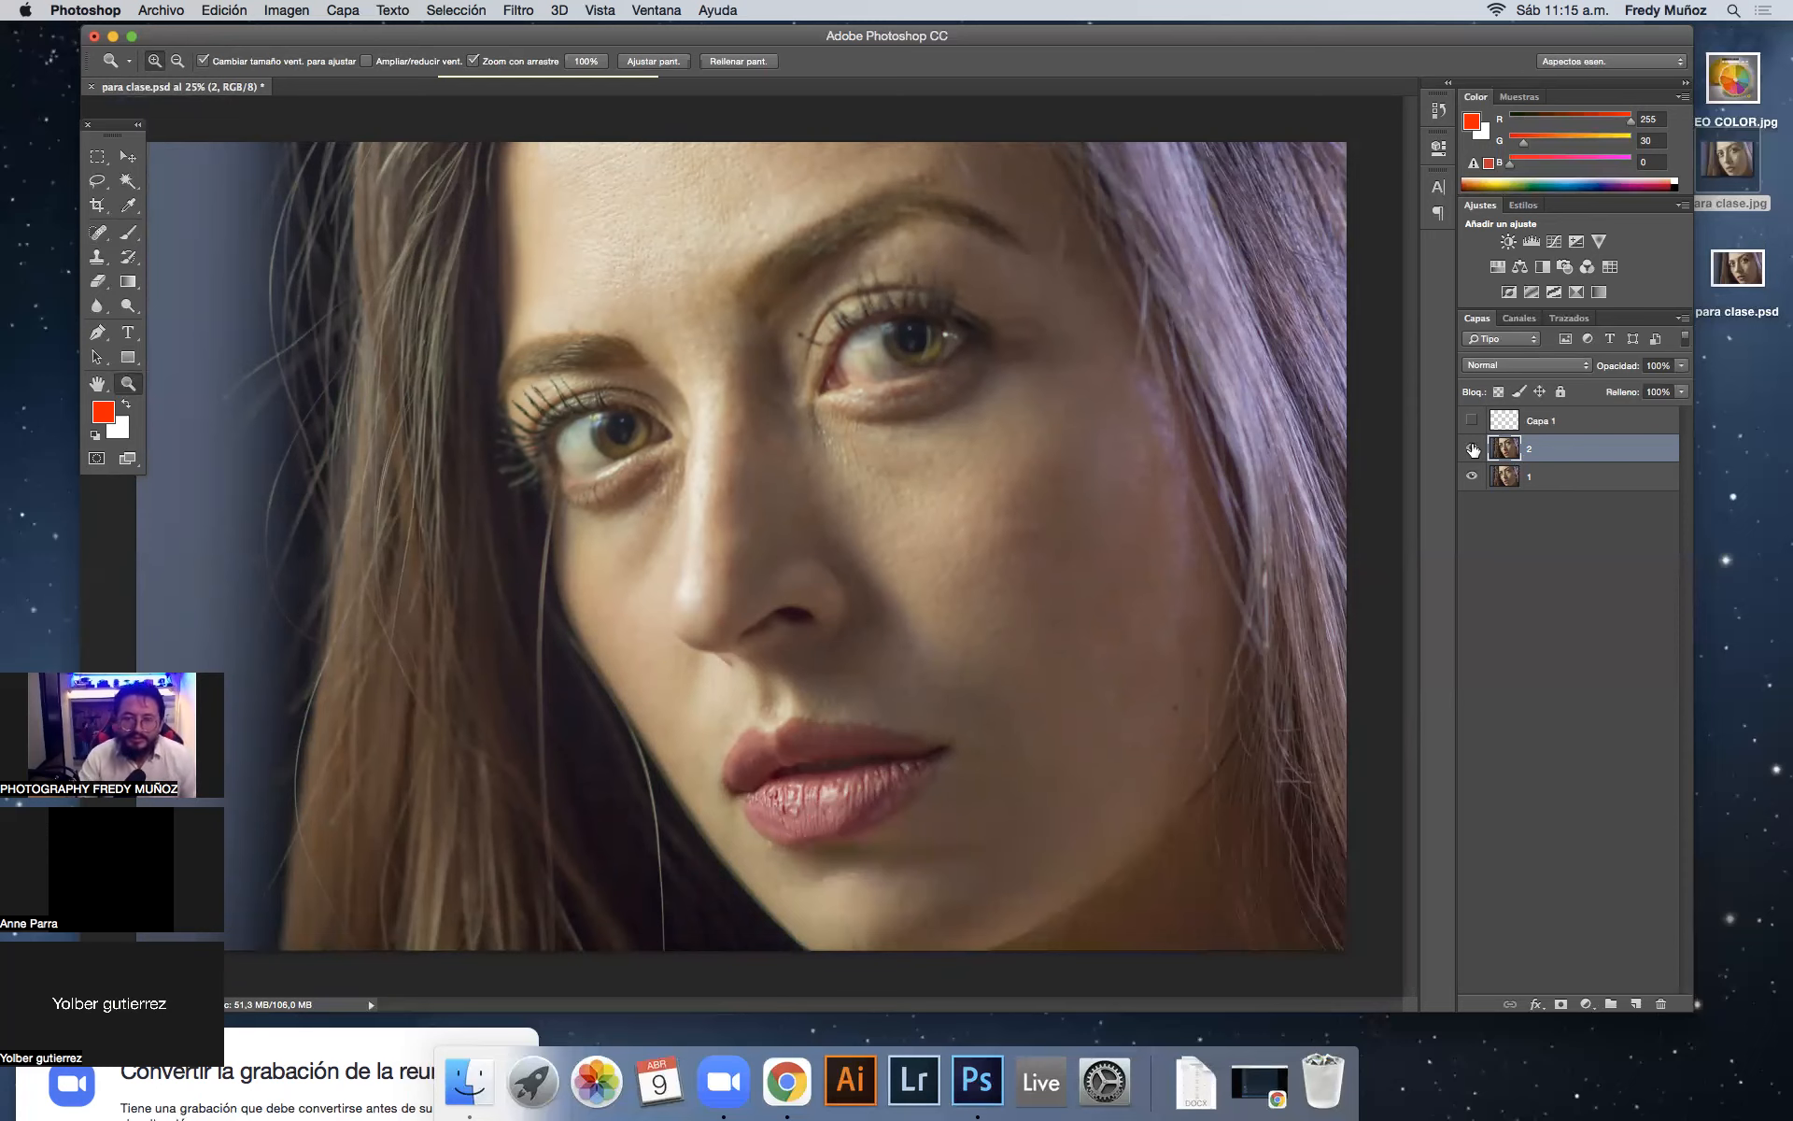
# Step: Hide and show layer 2 again to check the healed skin against the original portrait
pyautogui.click(1473, 450)
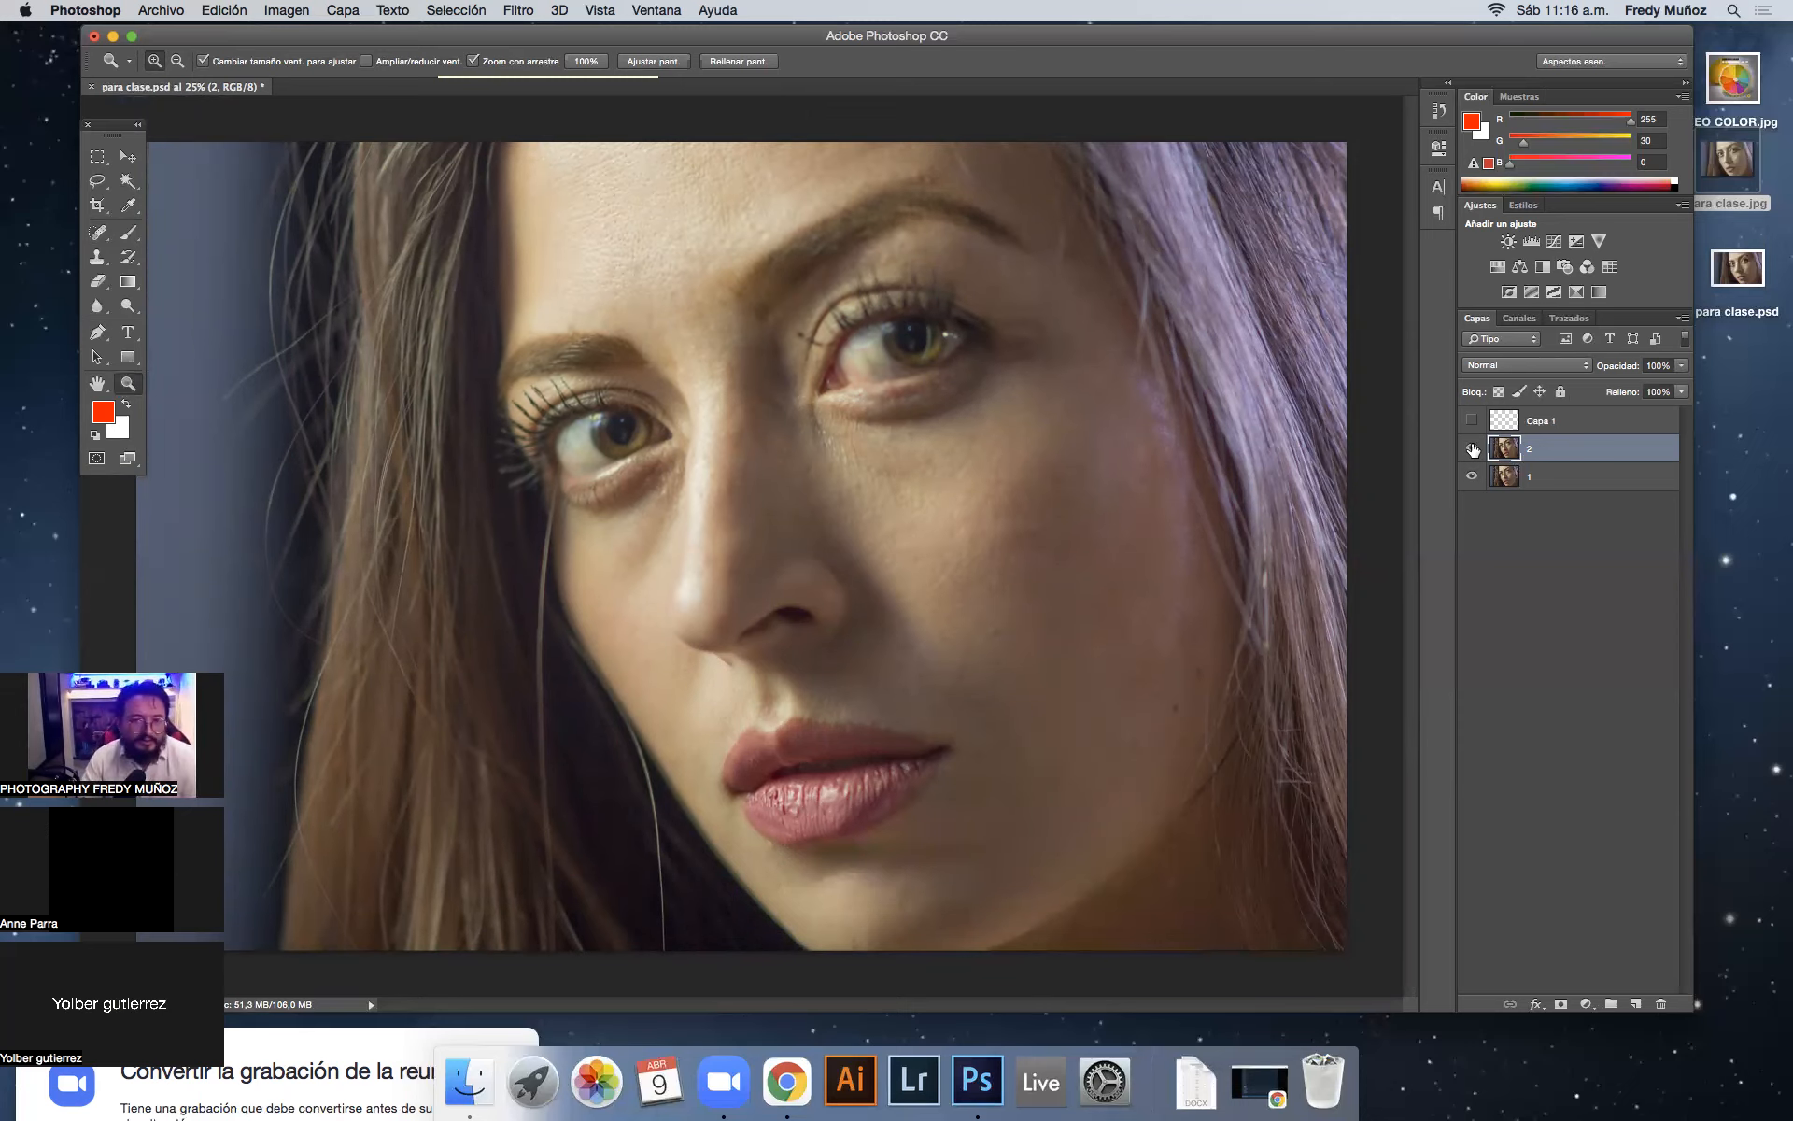
pyautogui.click(1473, 450)
pyautogui.click(1473, 450)
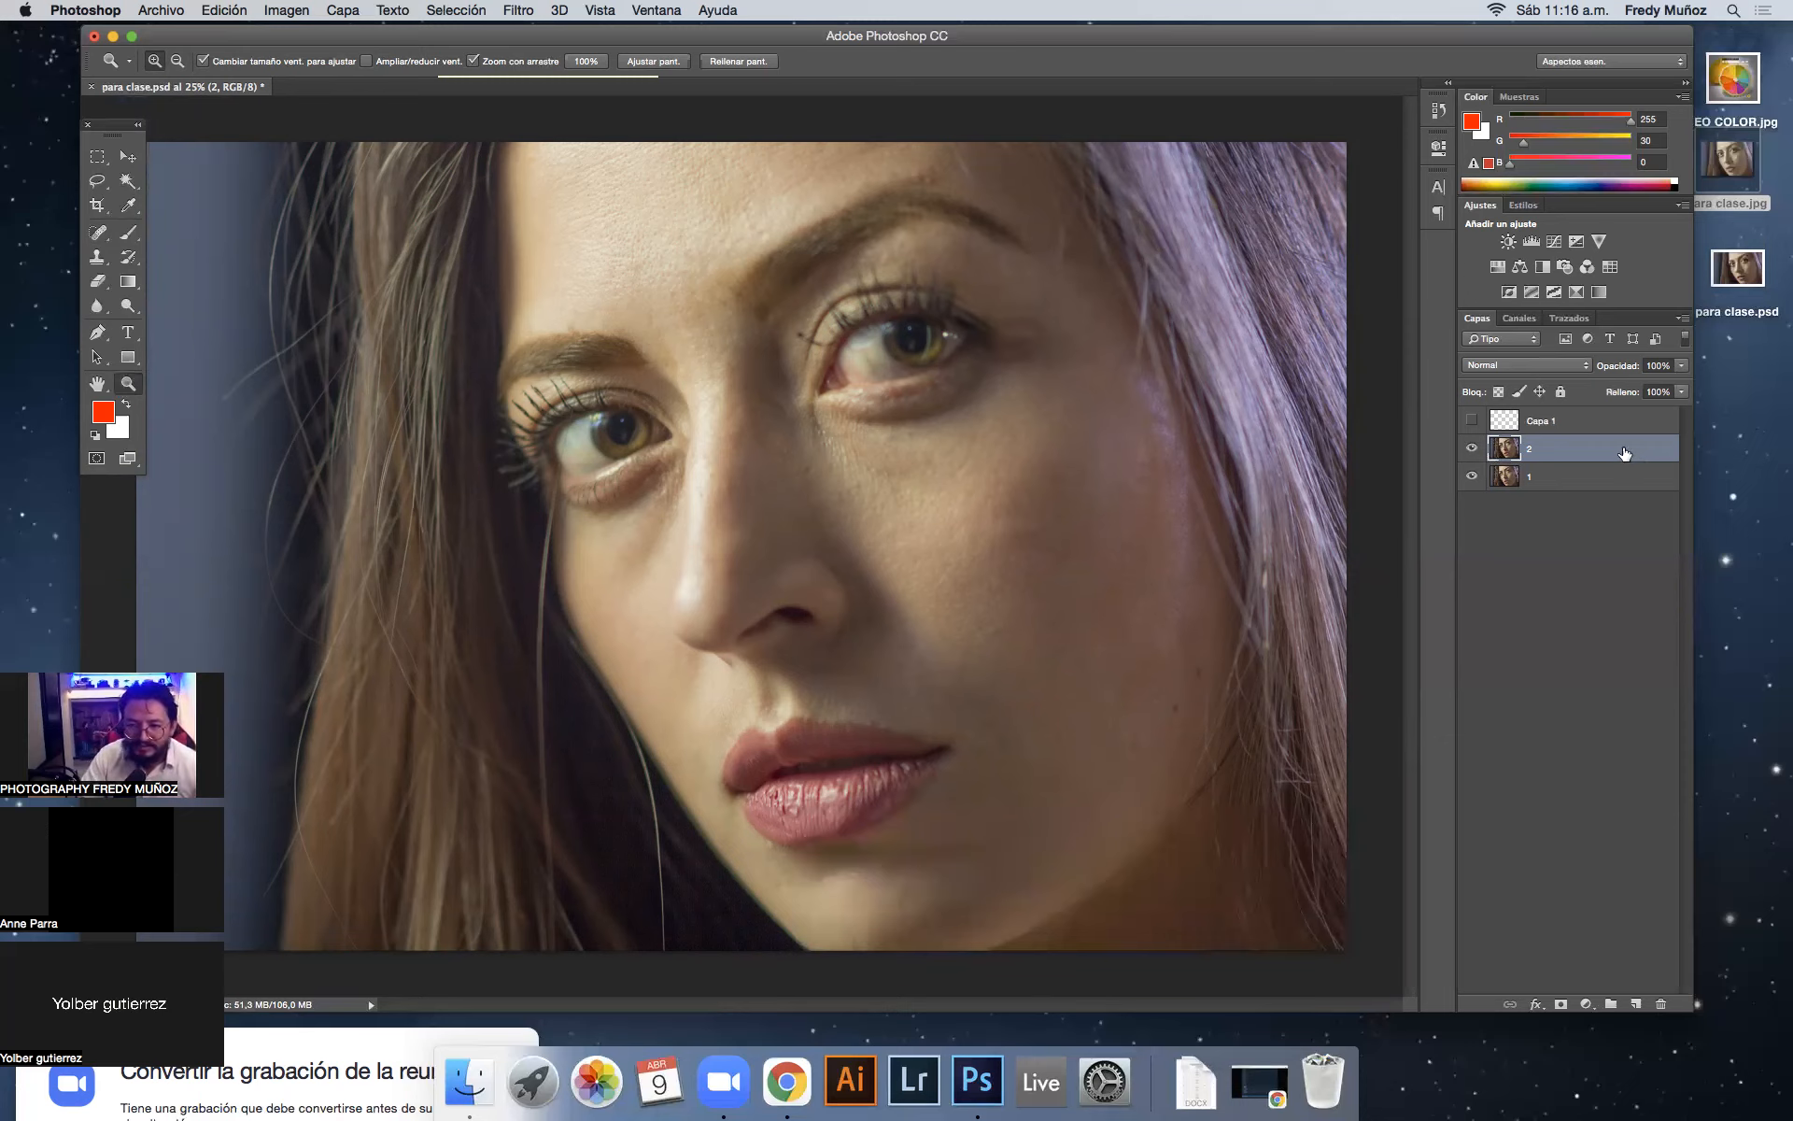
# Step: Delete the retouched layer 2 and the empty layer Capa 1
pyautogui.press('BackSpace')
pyautogui.click(1587, 429)
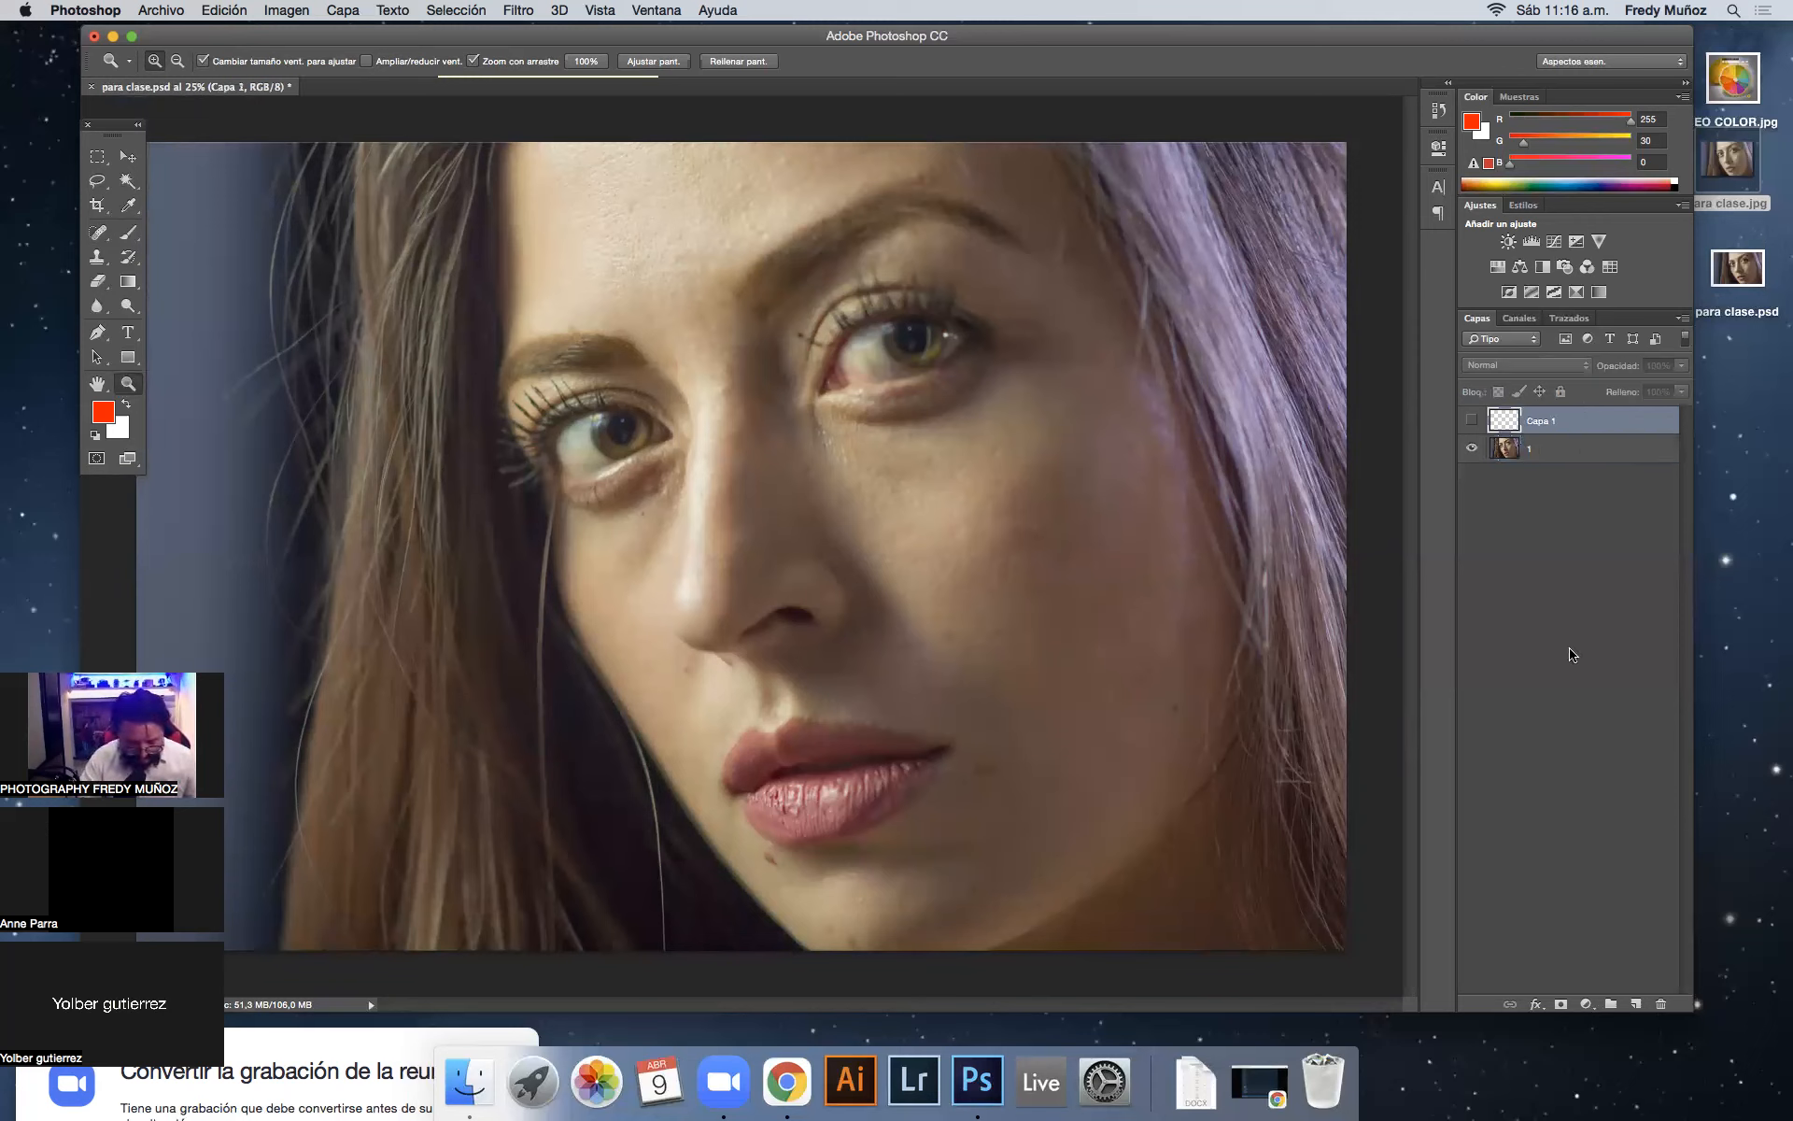
pyautogui.press('BackSpace')
# Step: Duplicate the original portrait layer 1 and rename the copy 2
pyautogui.press('super+j')
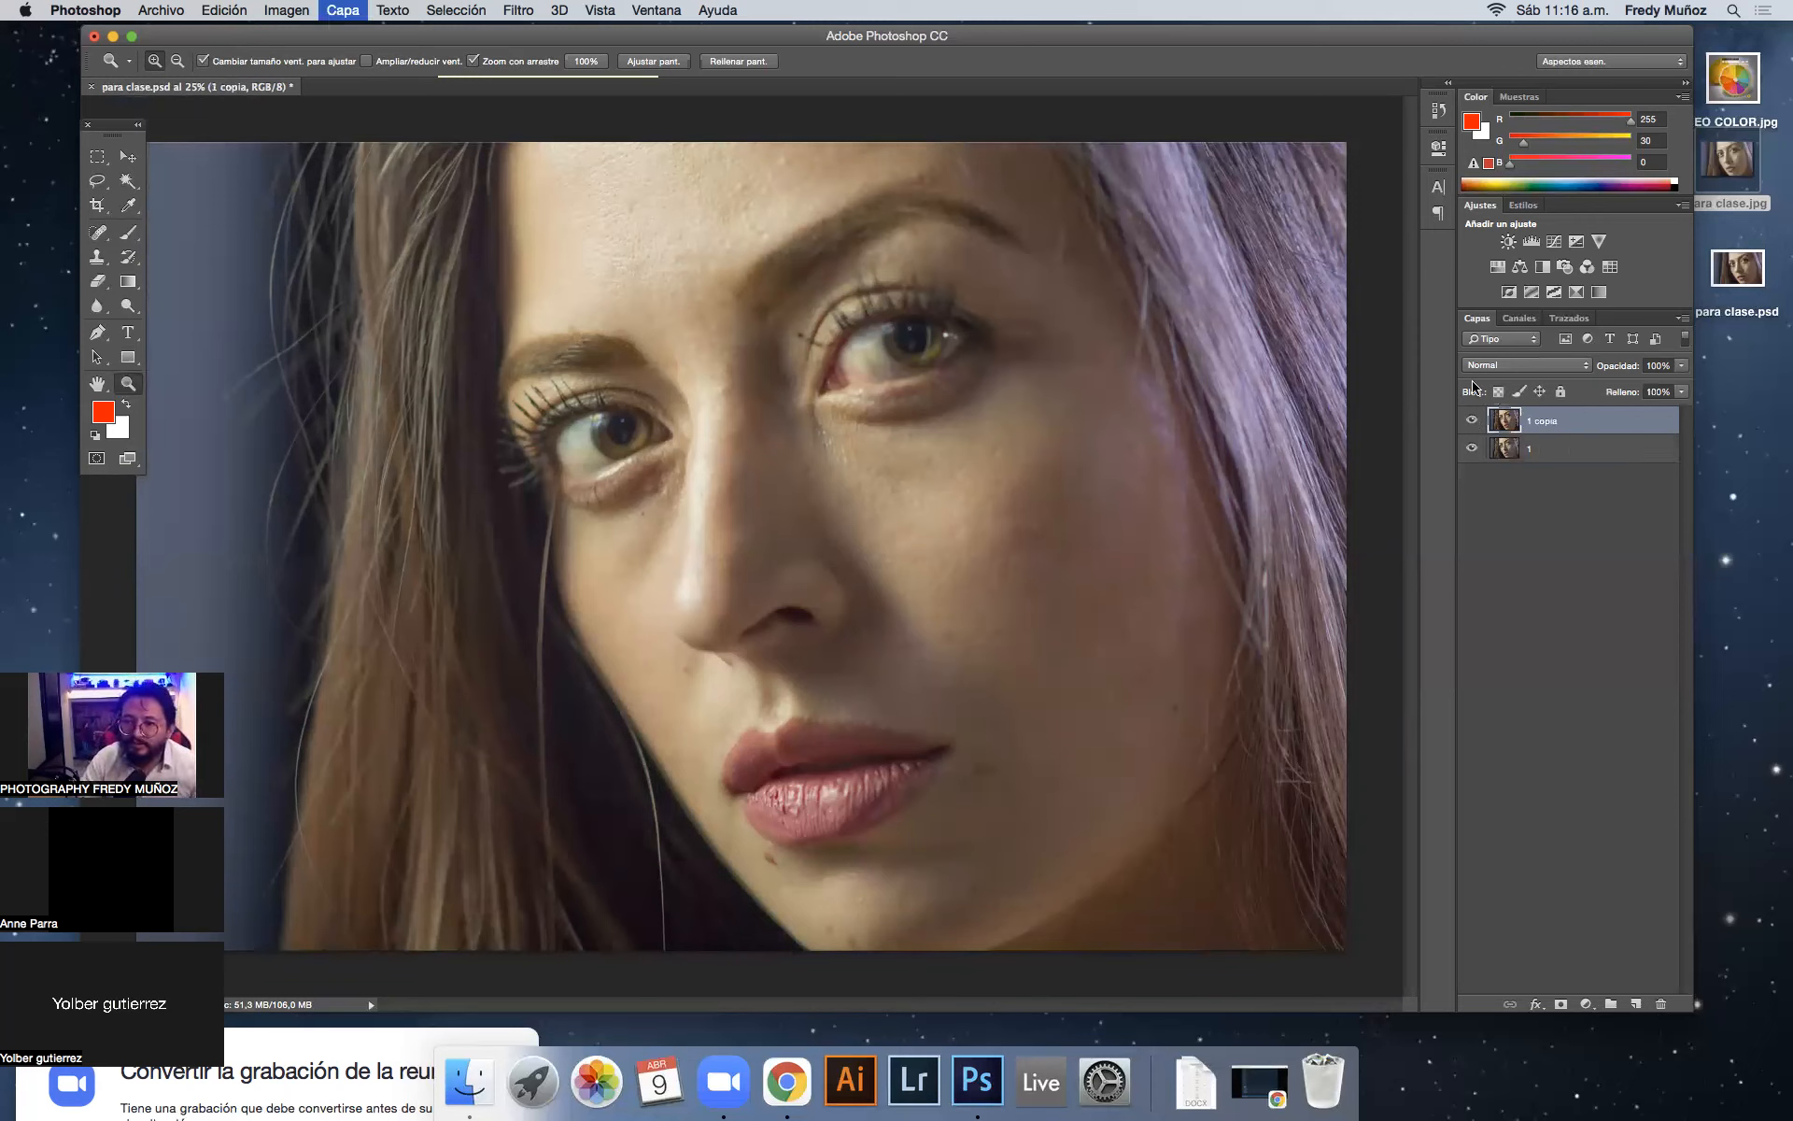
pyautogui.doubleClick(1543, 421)
pyautogui.write('2')
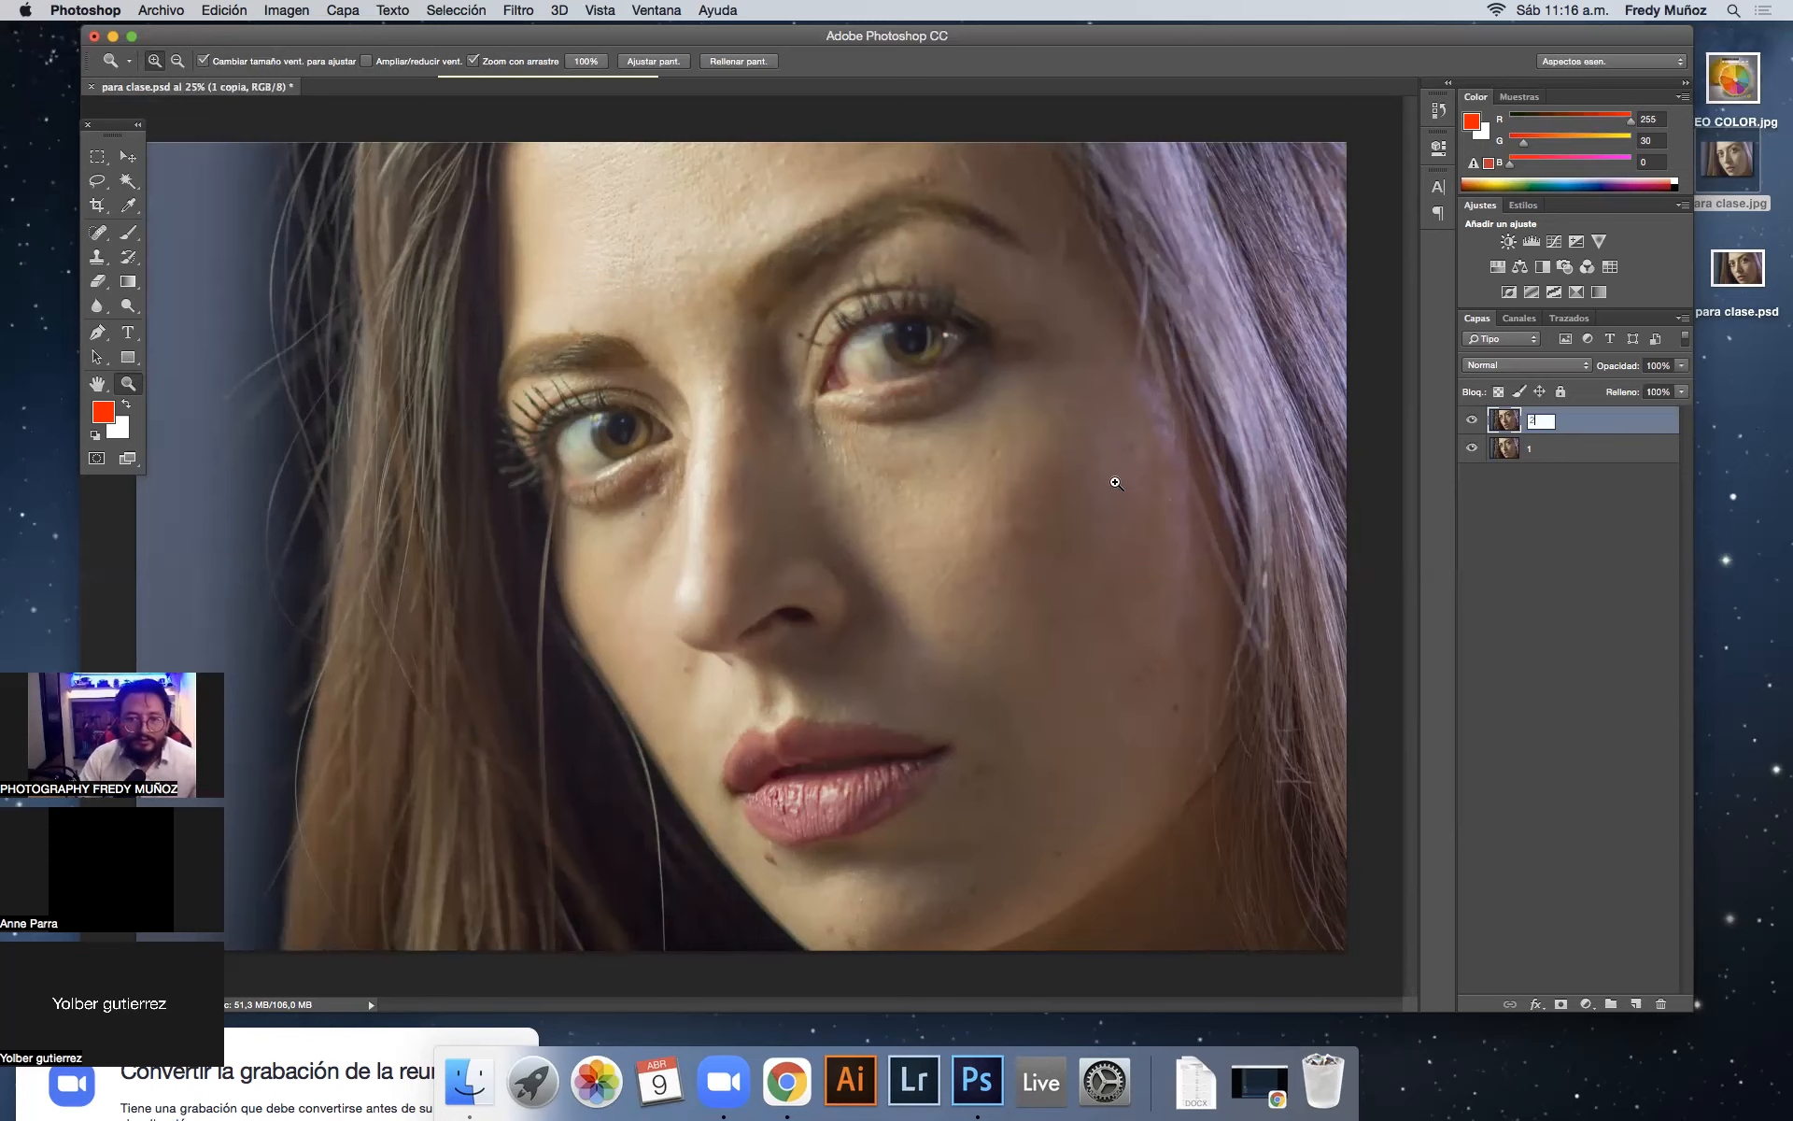
pyautogui.press('Return')
# Step: Switch from the Spot Healing Brush to the Healing Brush tool (Pincel corrector), with the portrait at 25% zoom
pyautogui.click(930, 554)
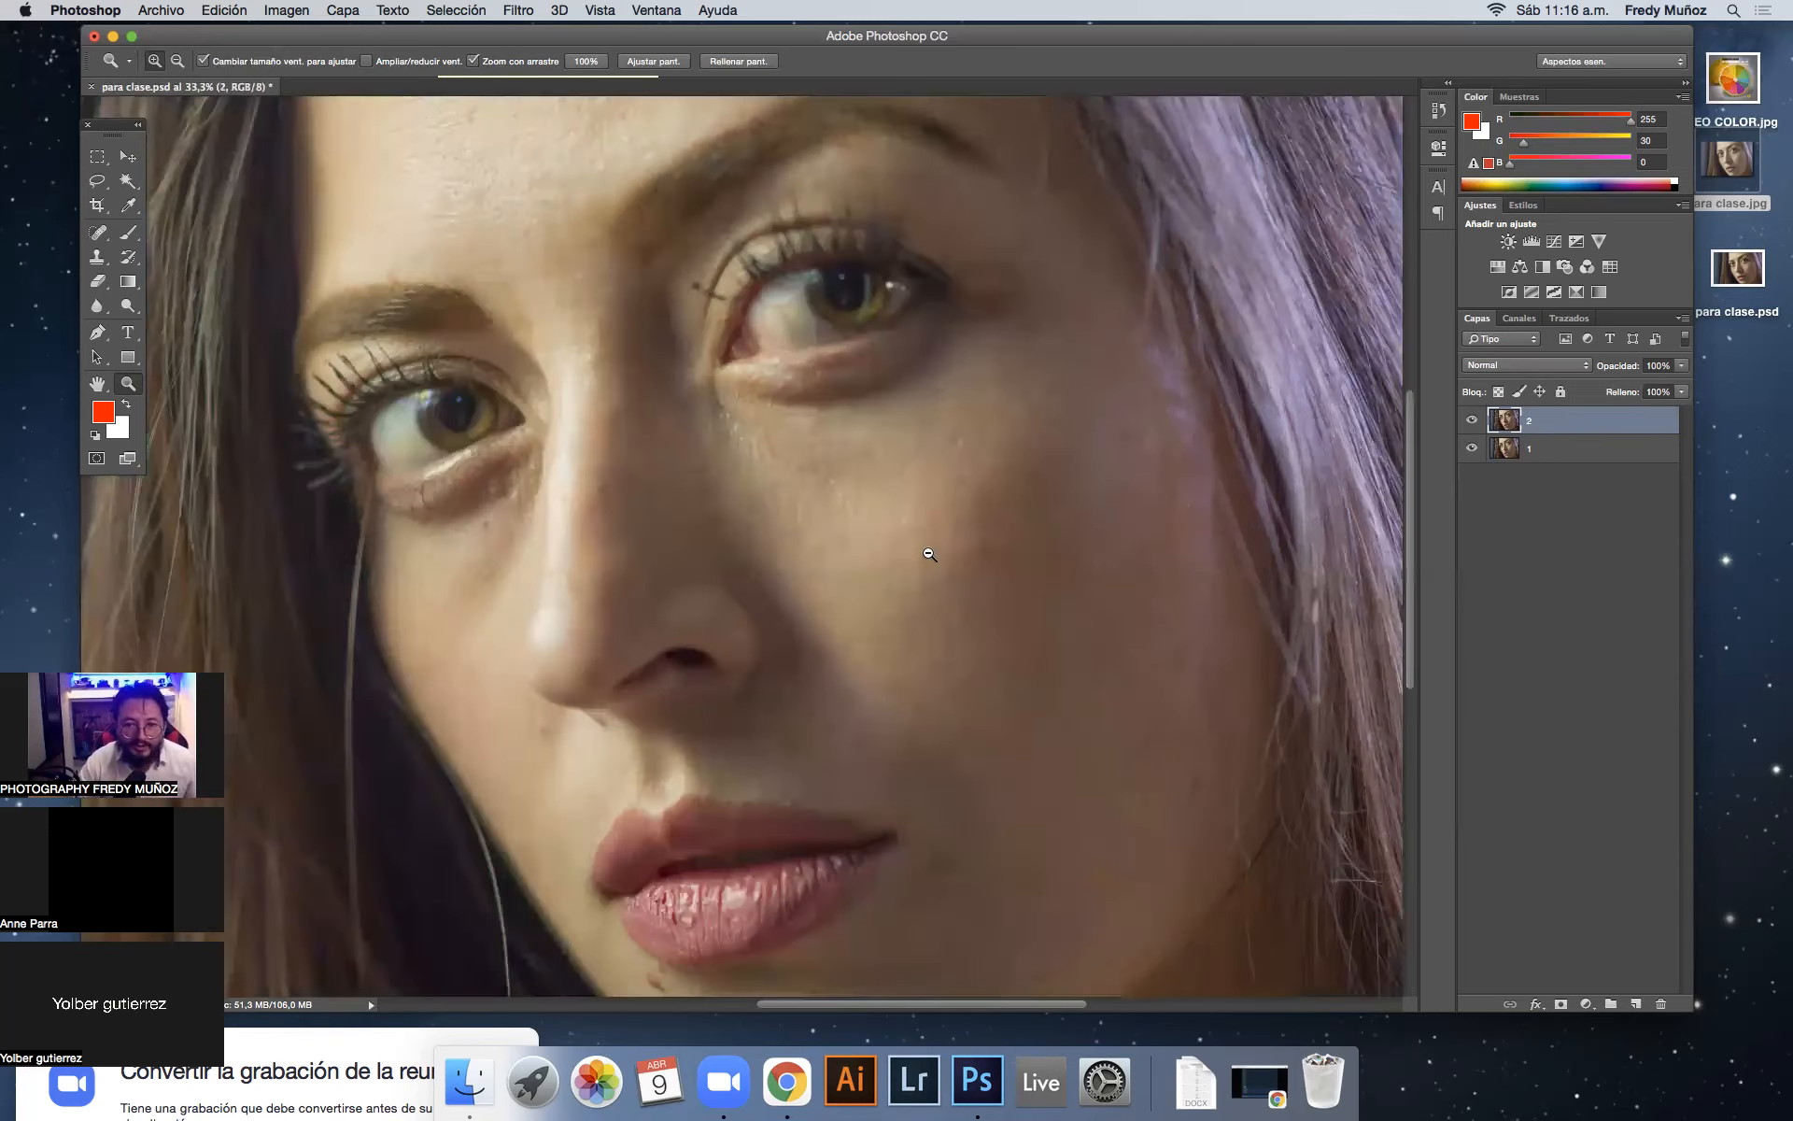
pyautogui.keyDown('alt'); pyautogui.click(930, 554); pyautogui.keyUp('alt')
pyautogui.keyDown('alt'); pyautogui.click(929, 554); pyautogui.keyUp('alt')
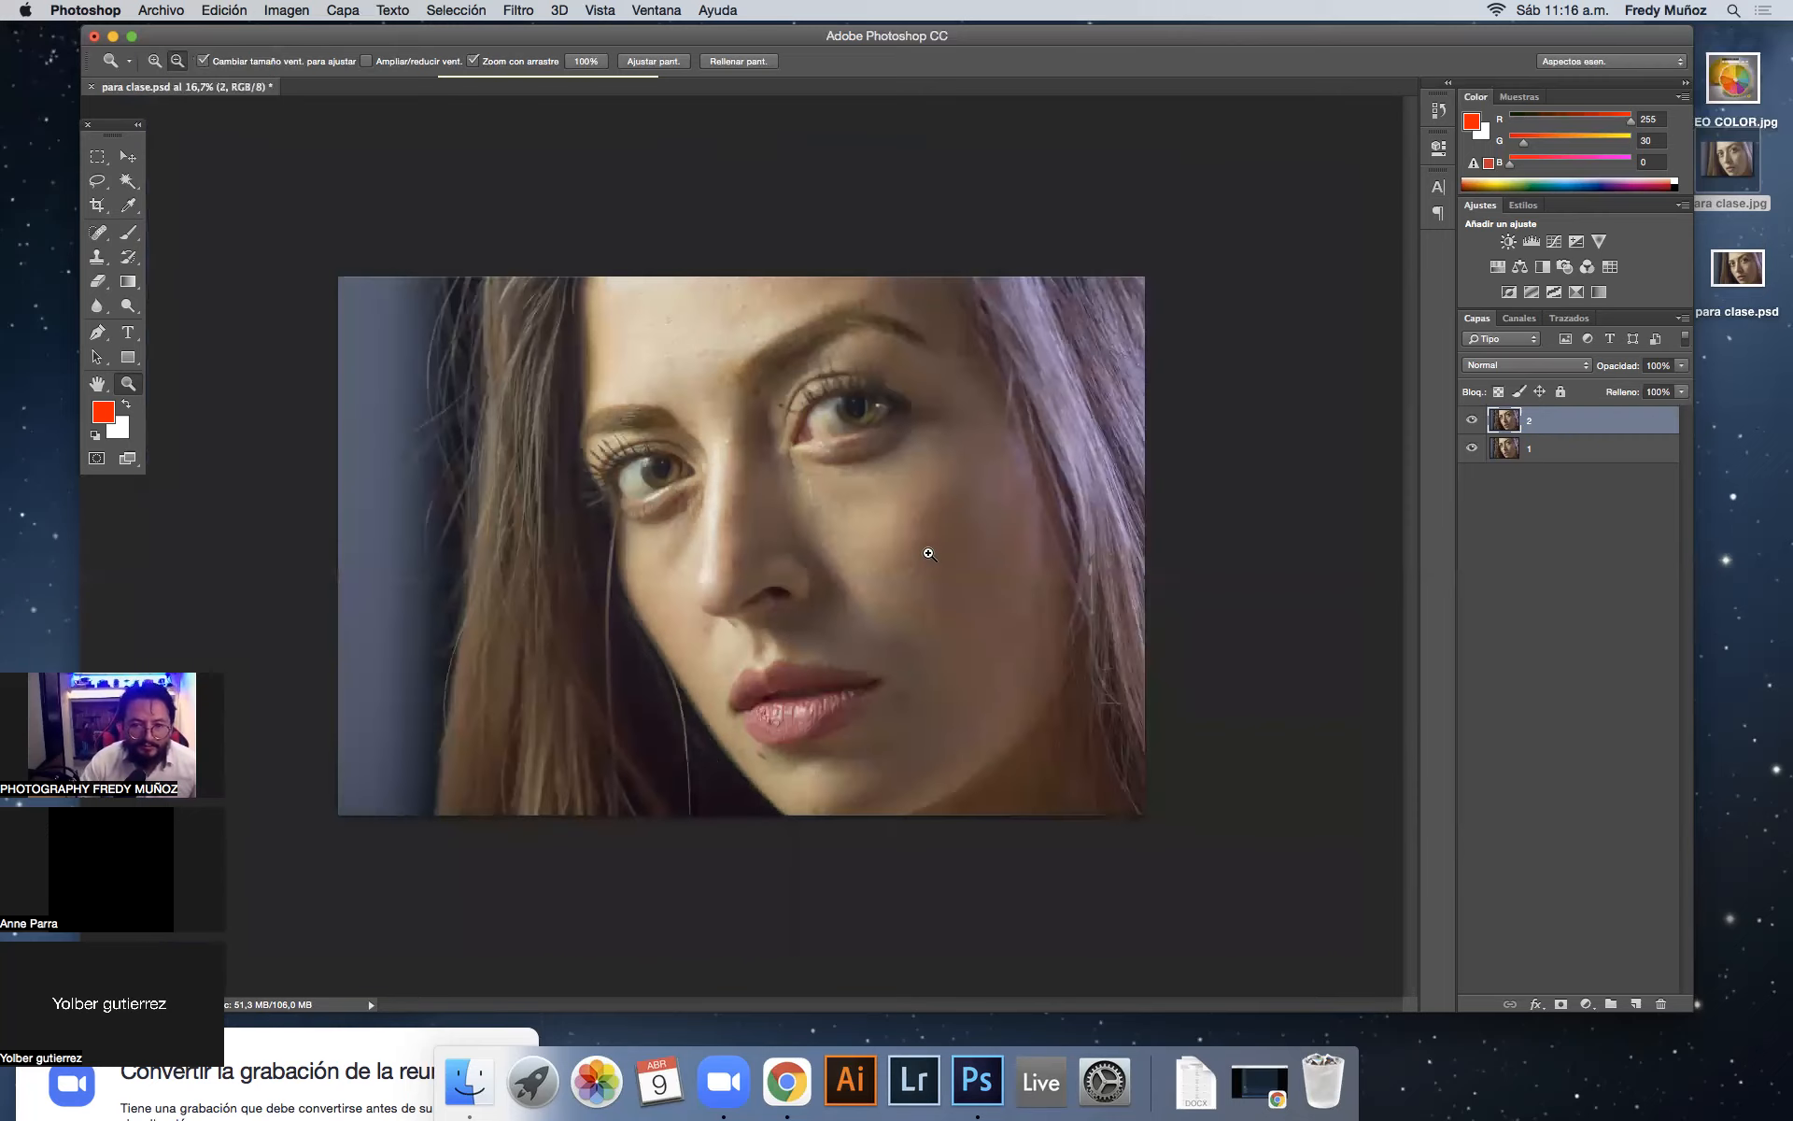
pyautogui.click(929, 554)
pyautogui.click(109, 238)
pyautogui.click(109, 238)
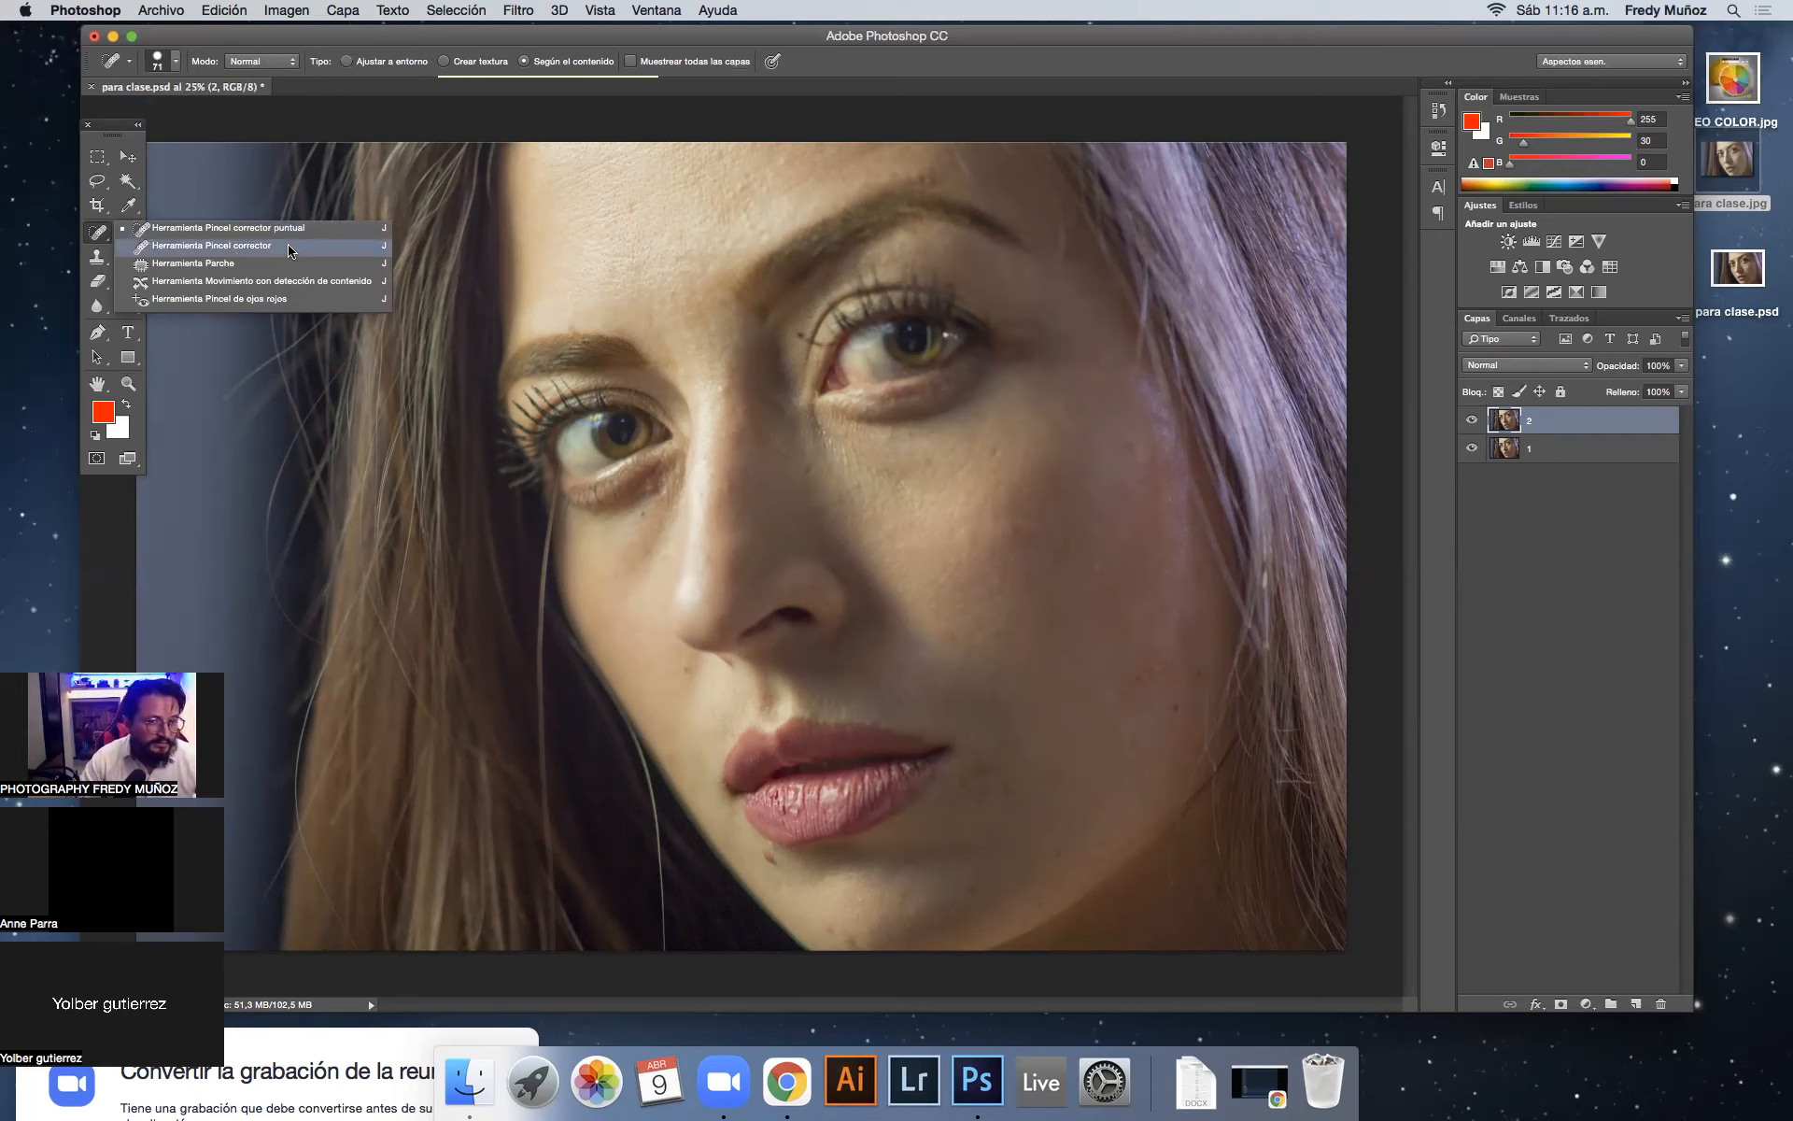
pyautogui.click(211, 245)
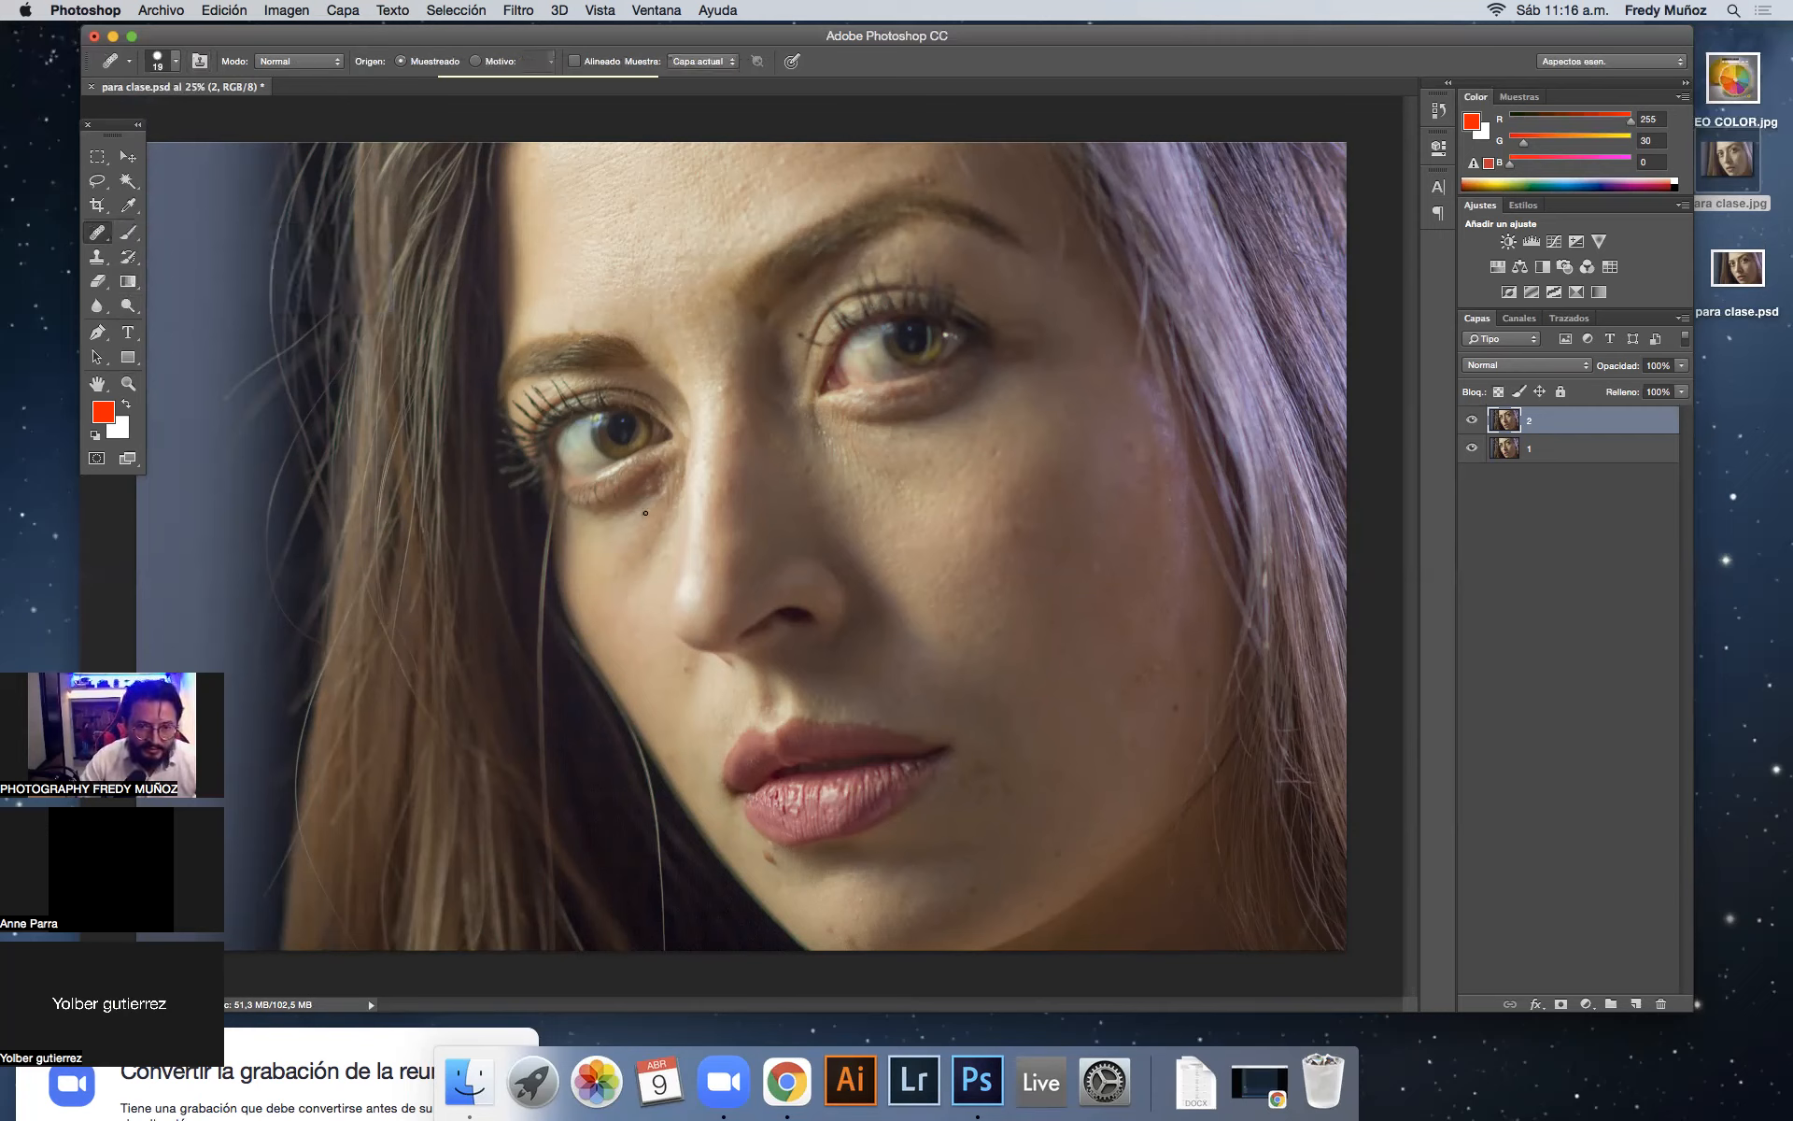
# Step: Try using the Healing Brush on several skin areas of the cheeks without defining a source point
pyautogui.click(705, 502)
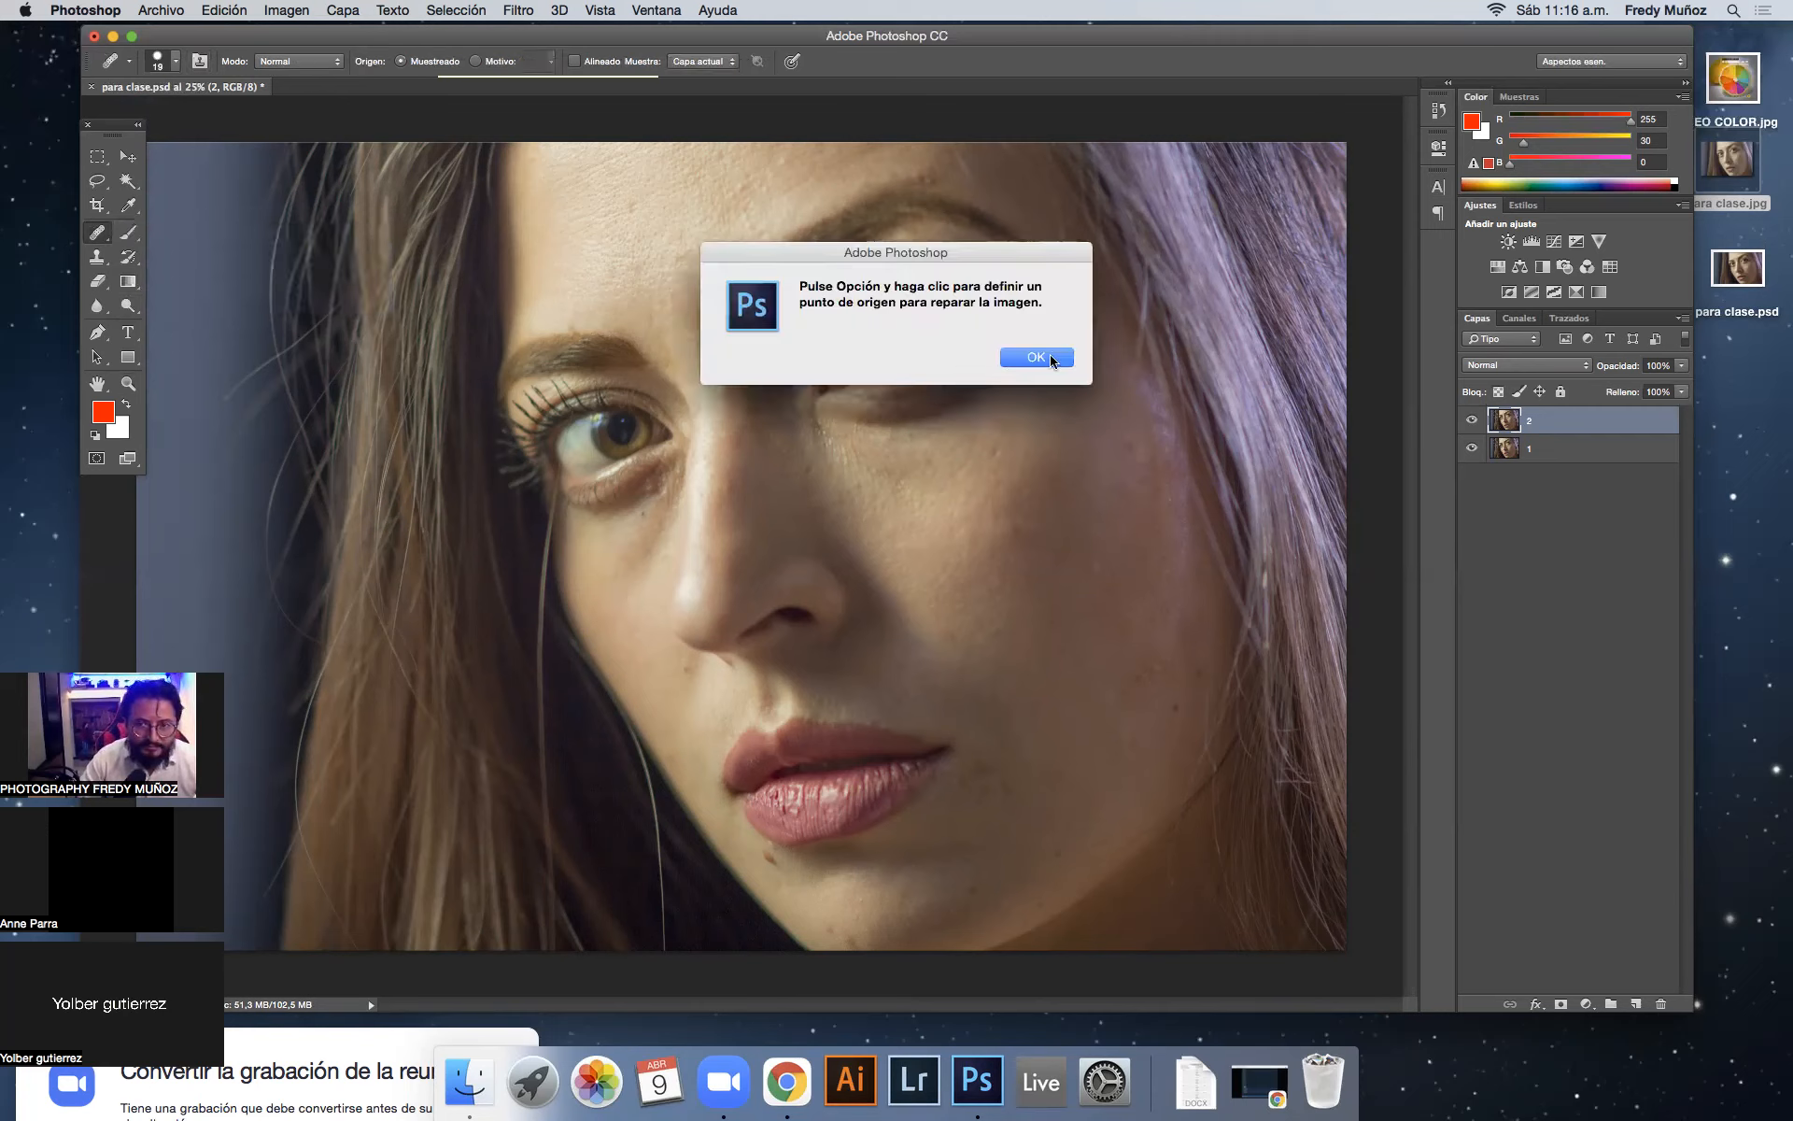
pyautogui.click(1037, 358)
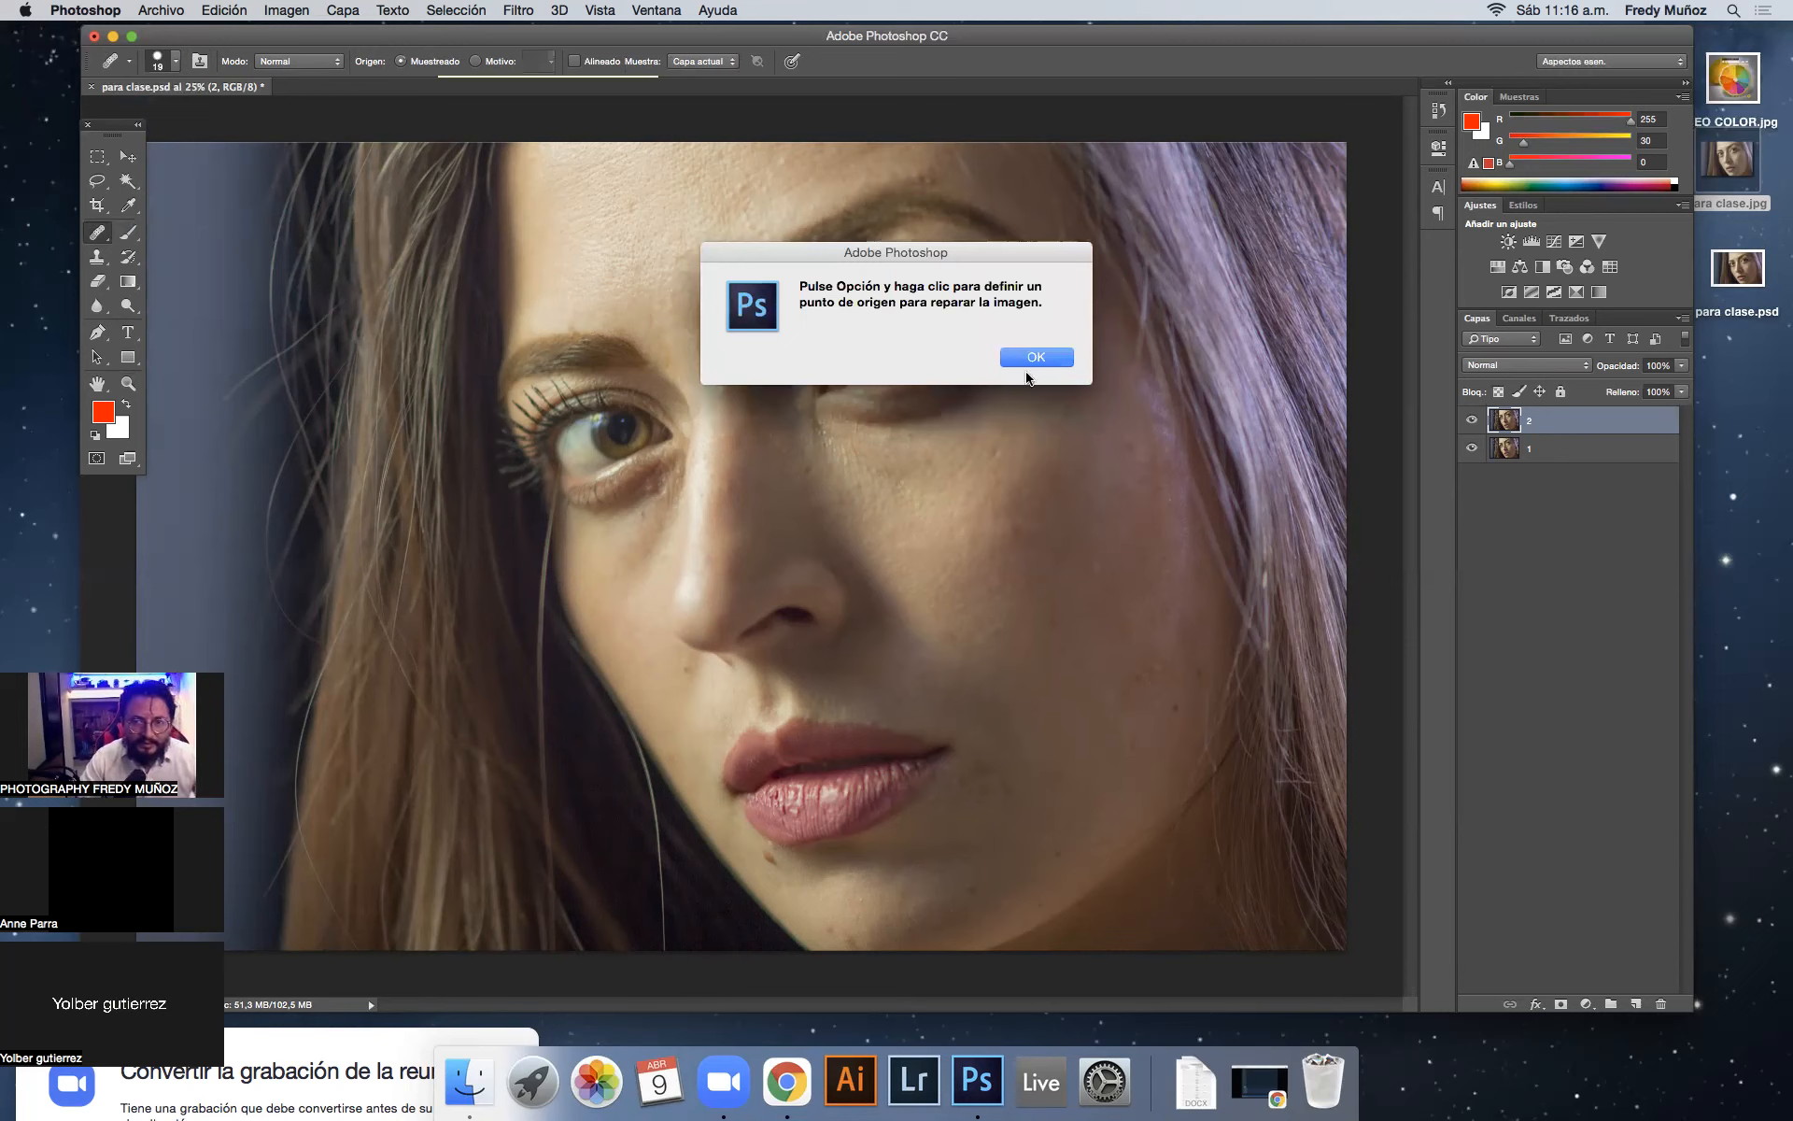
pyautogui.click(662, 504)
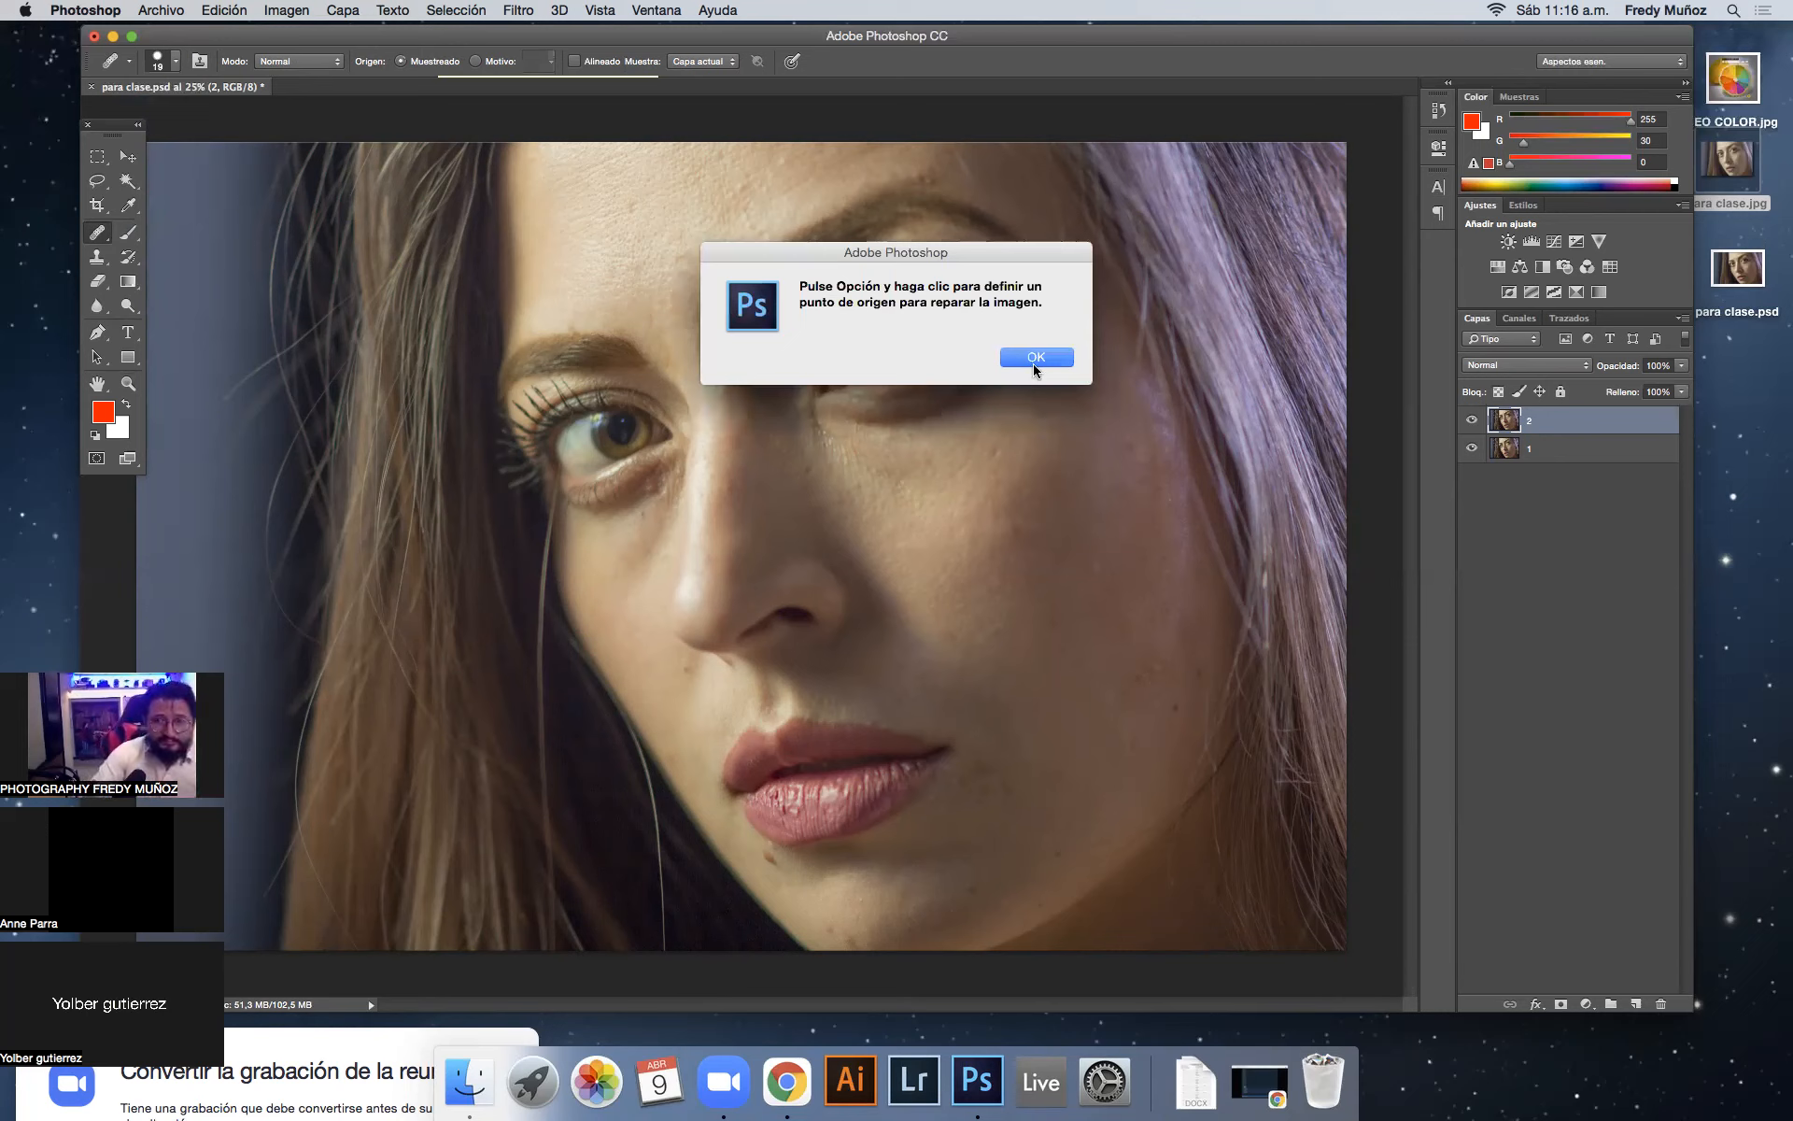
pyautogui.click(1035, 358)
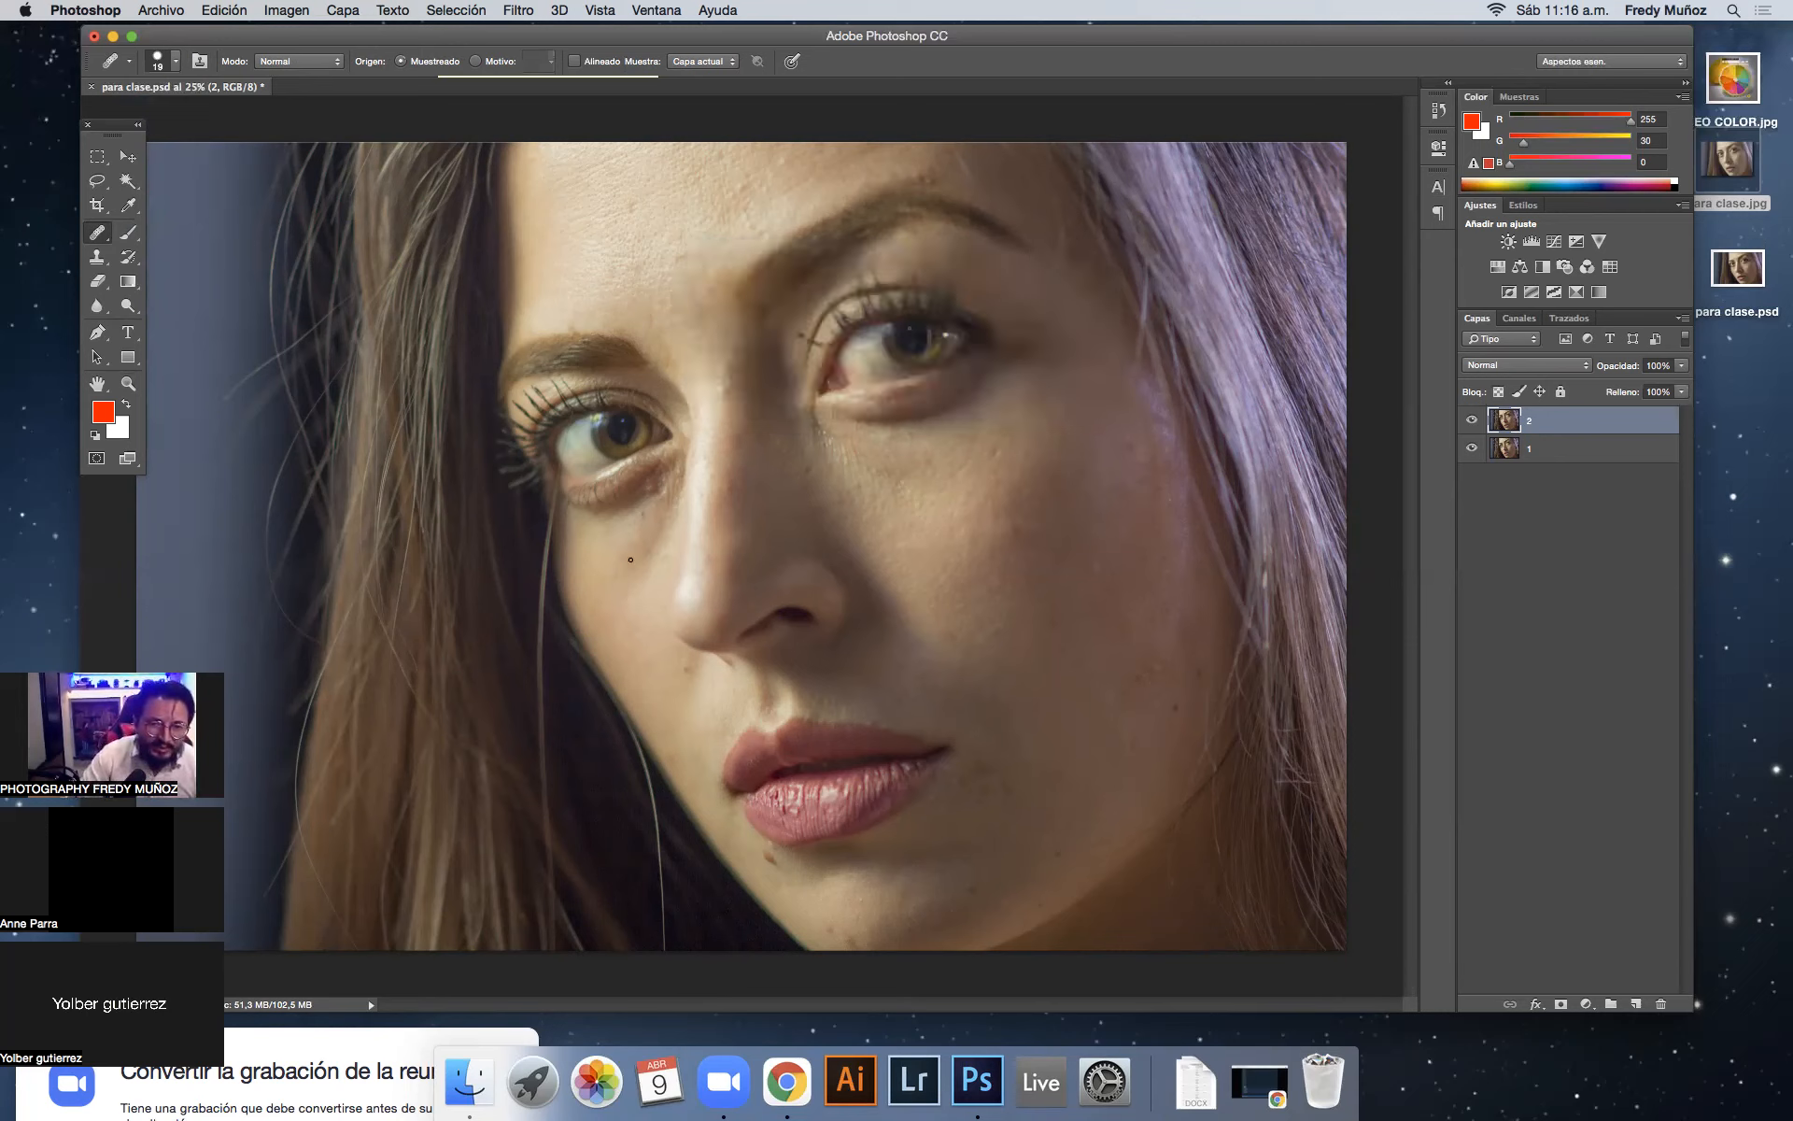
pyautogui.click(659, 556)
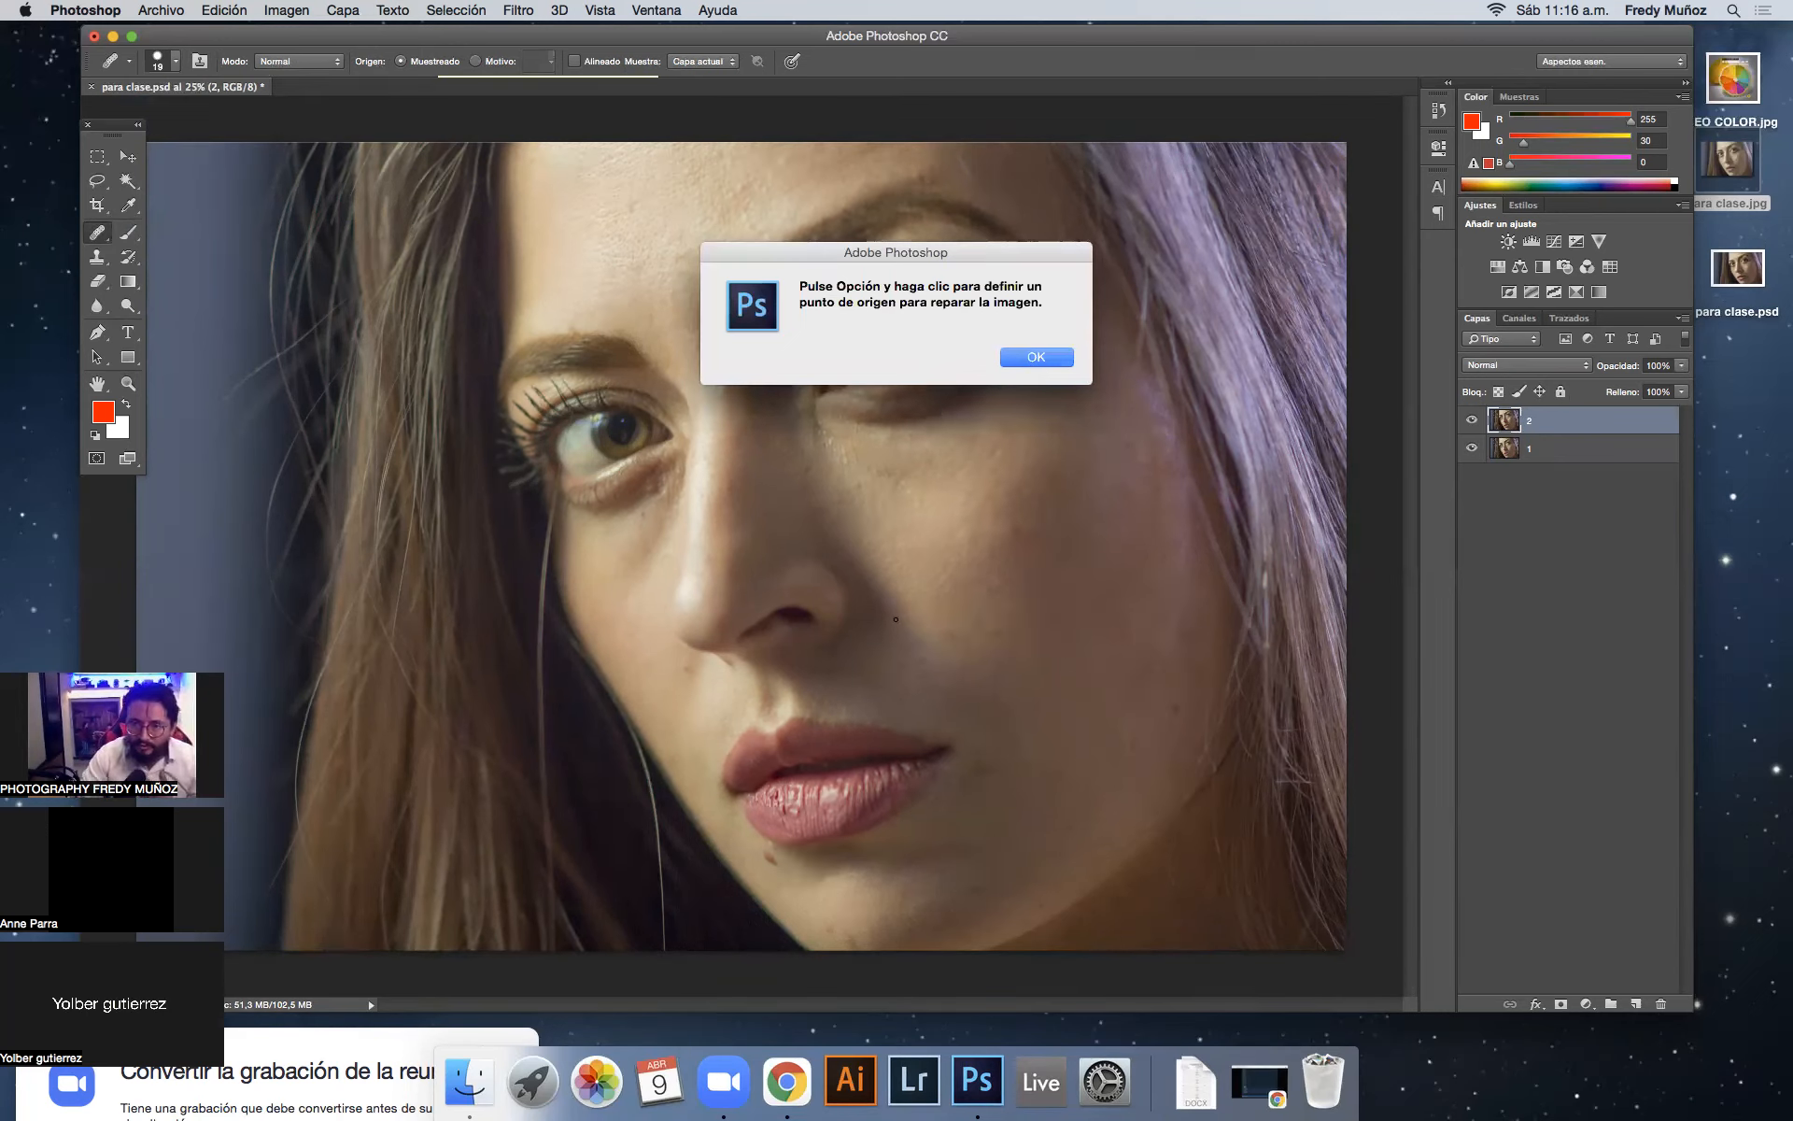
pyautogui.press('Return')
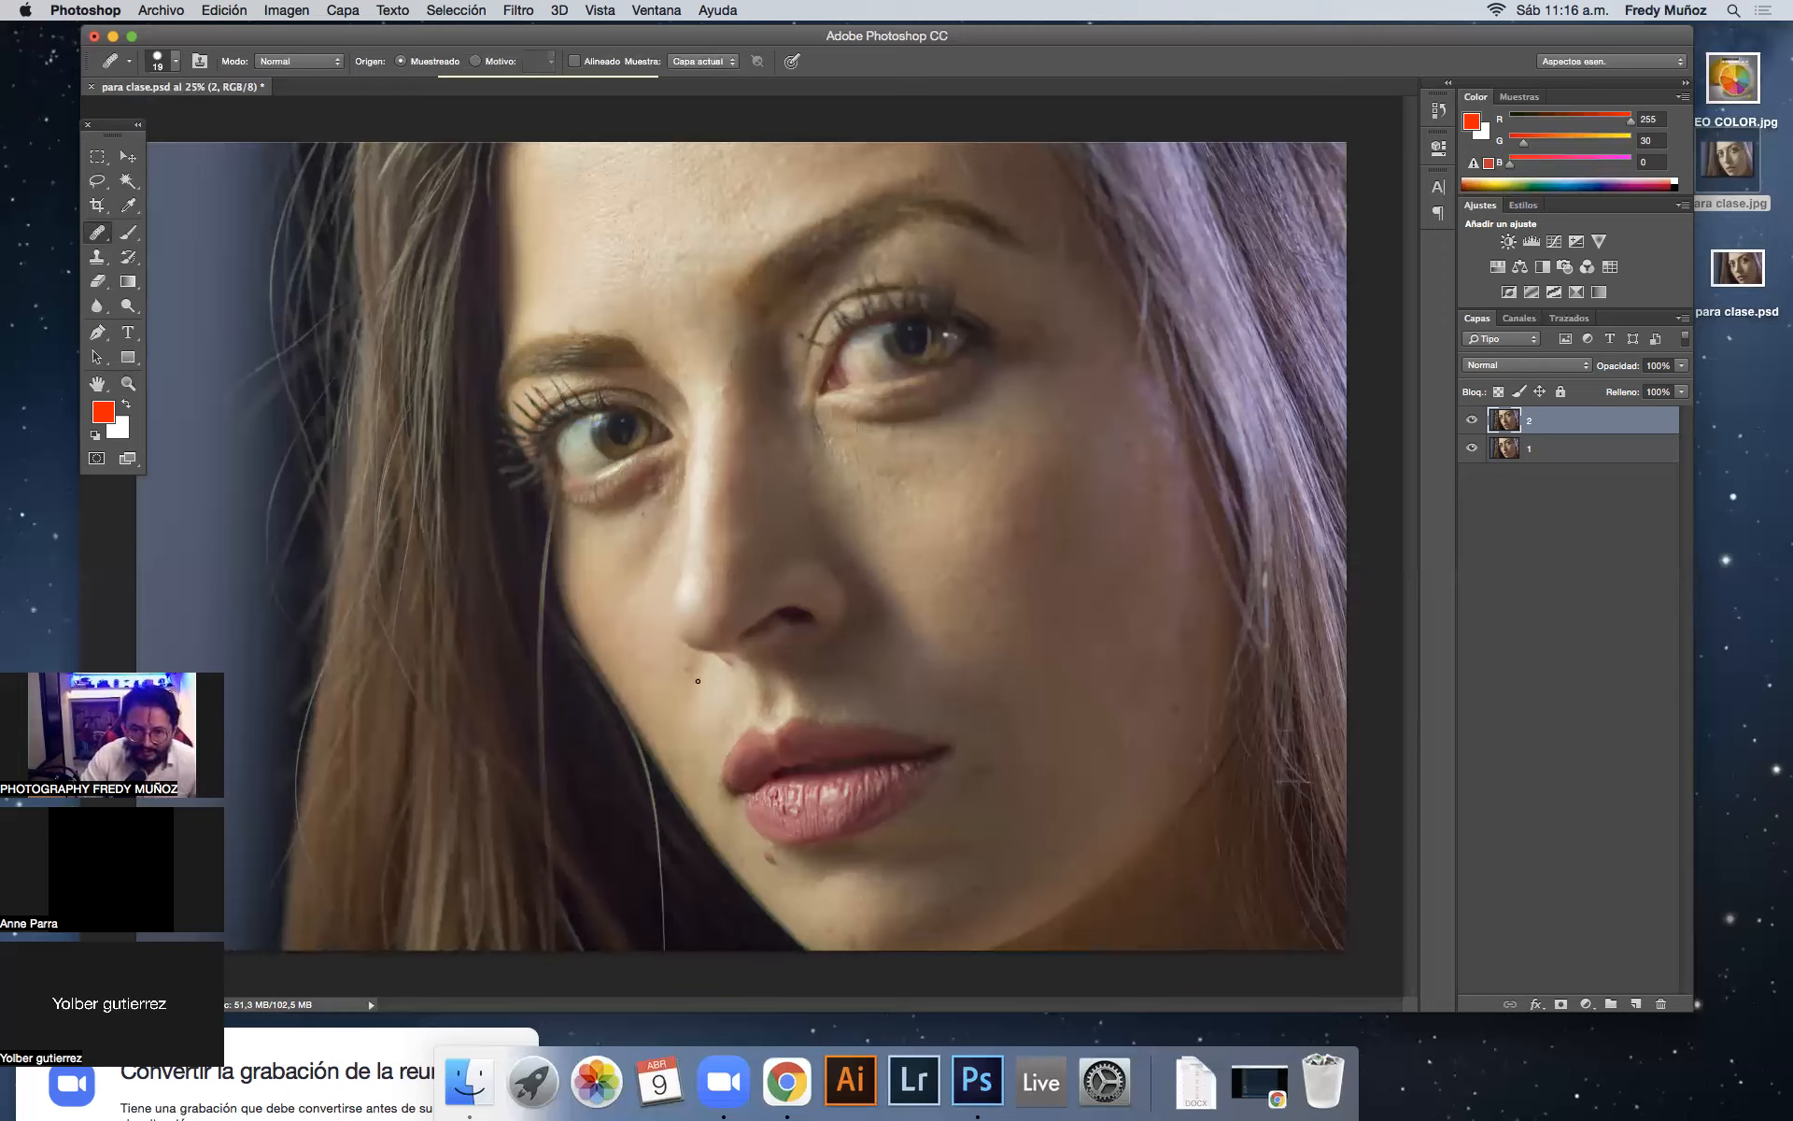
pyautogui.click(1090, 422)
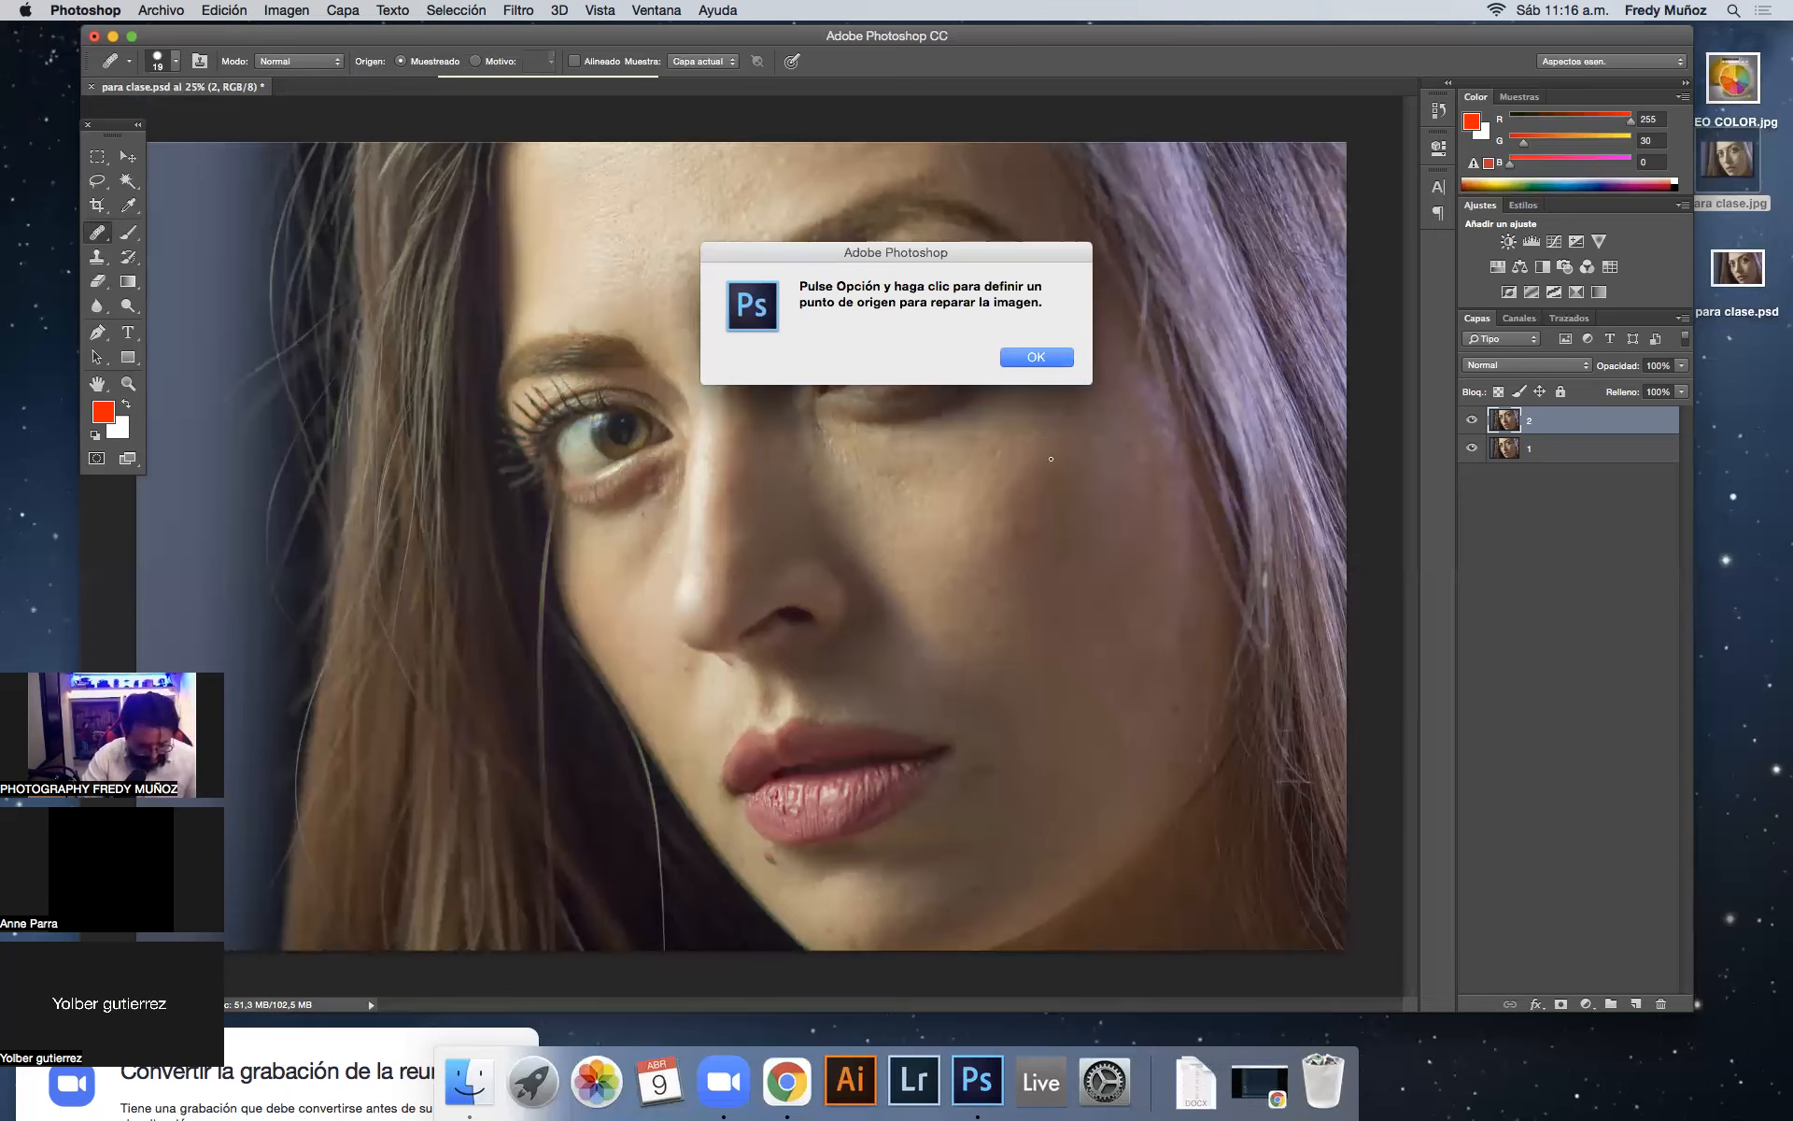
pyautogui.press('Return')
# Step: Zoom to 66.7% on the mole under the eye, reselect the Healing Brush, and try it without a source point
pyautogui.press('z')
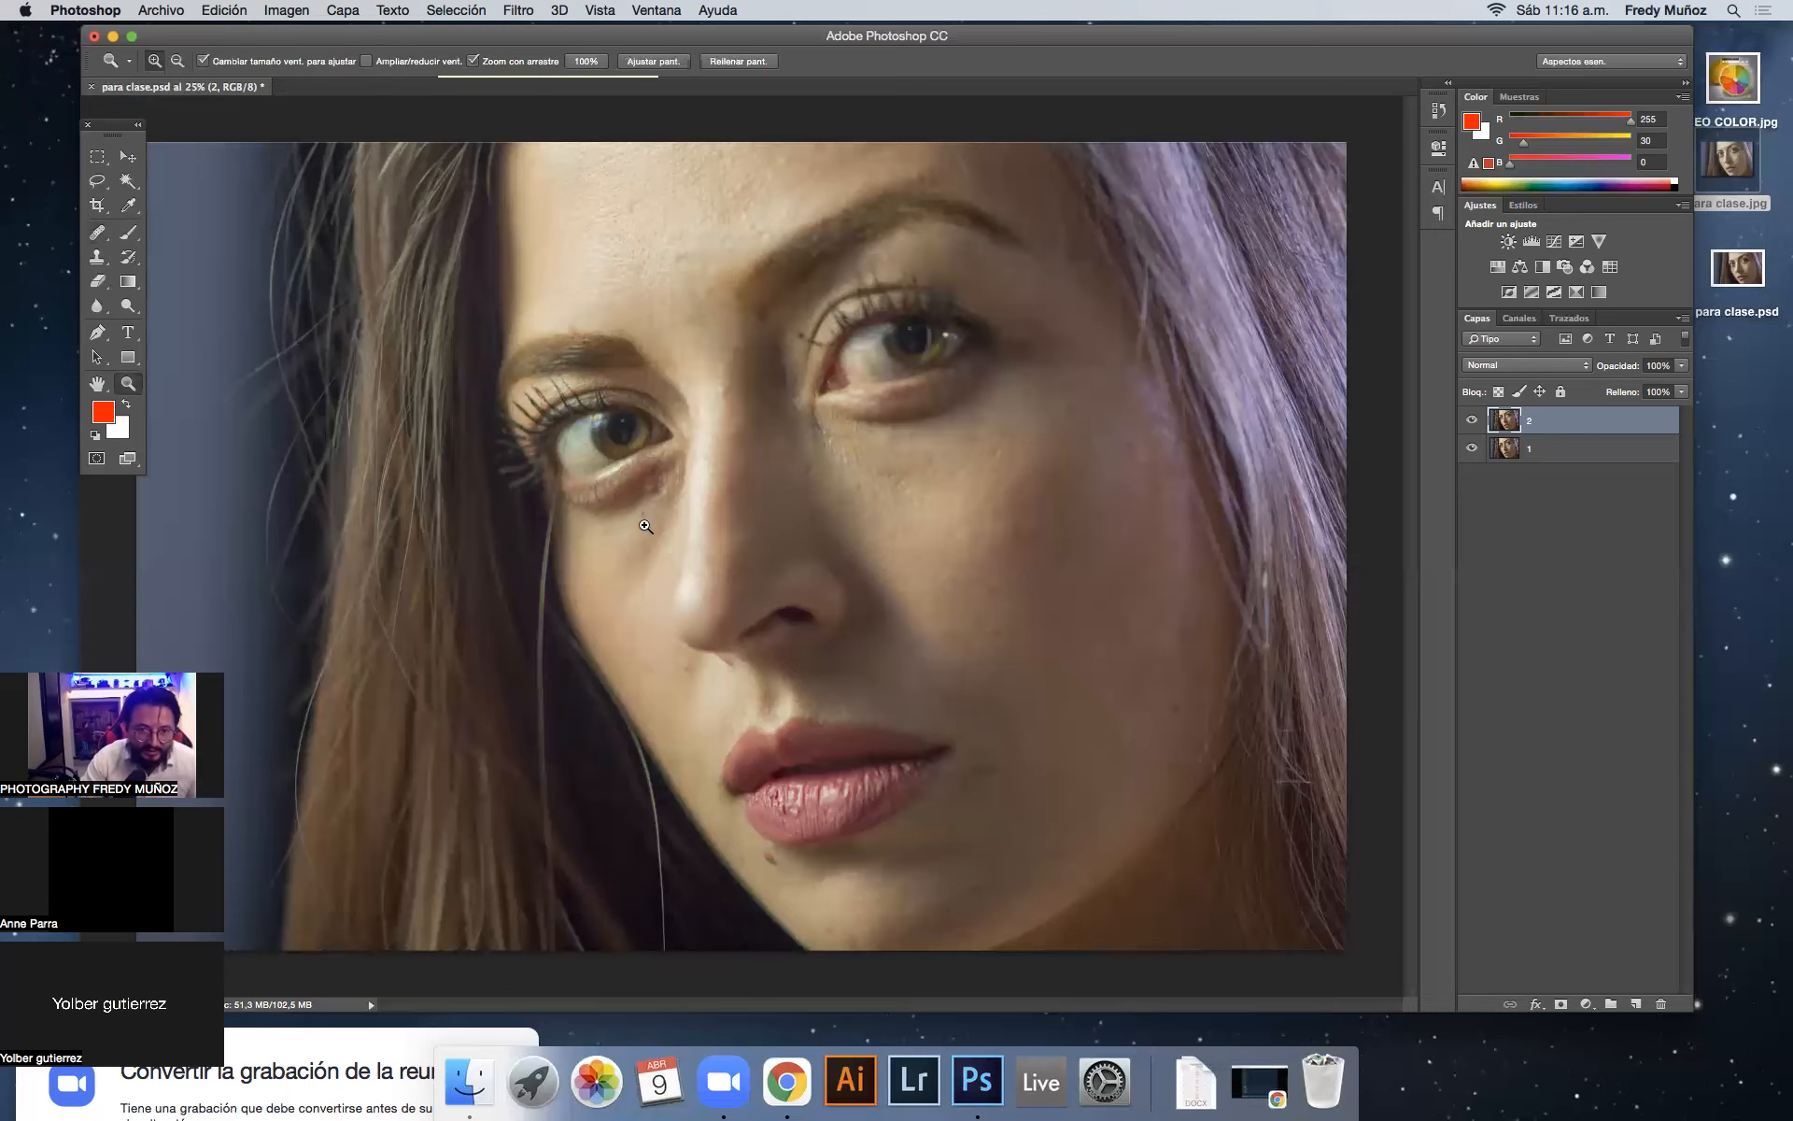
pyautogui.click(645, 525)
pyautogui.click(644, 521)
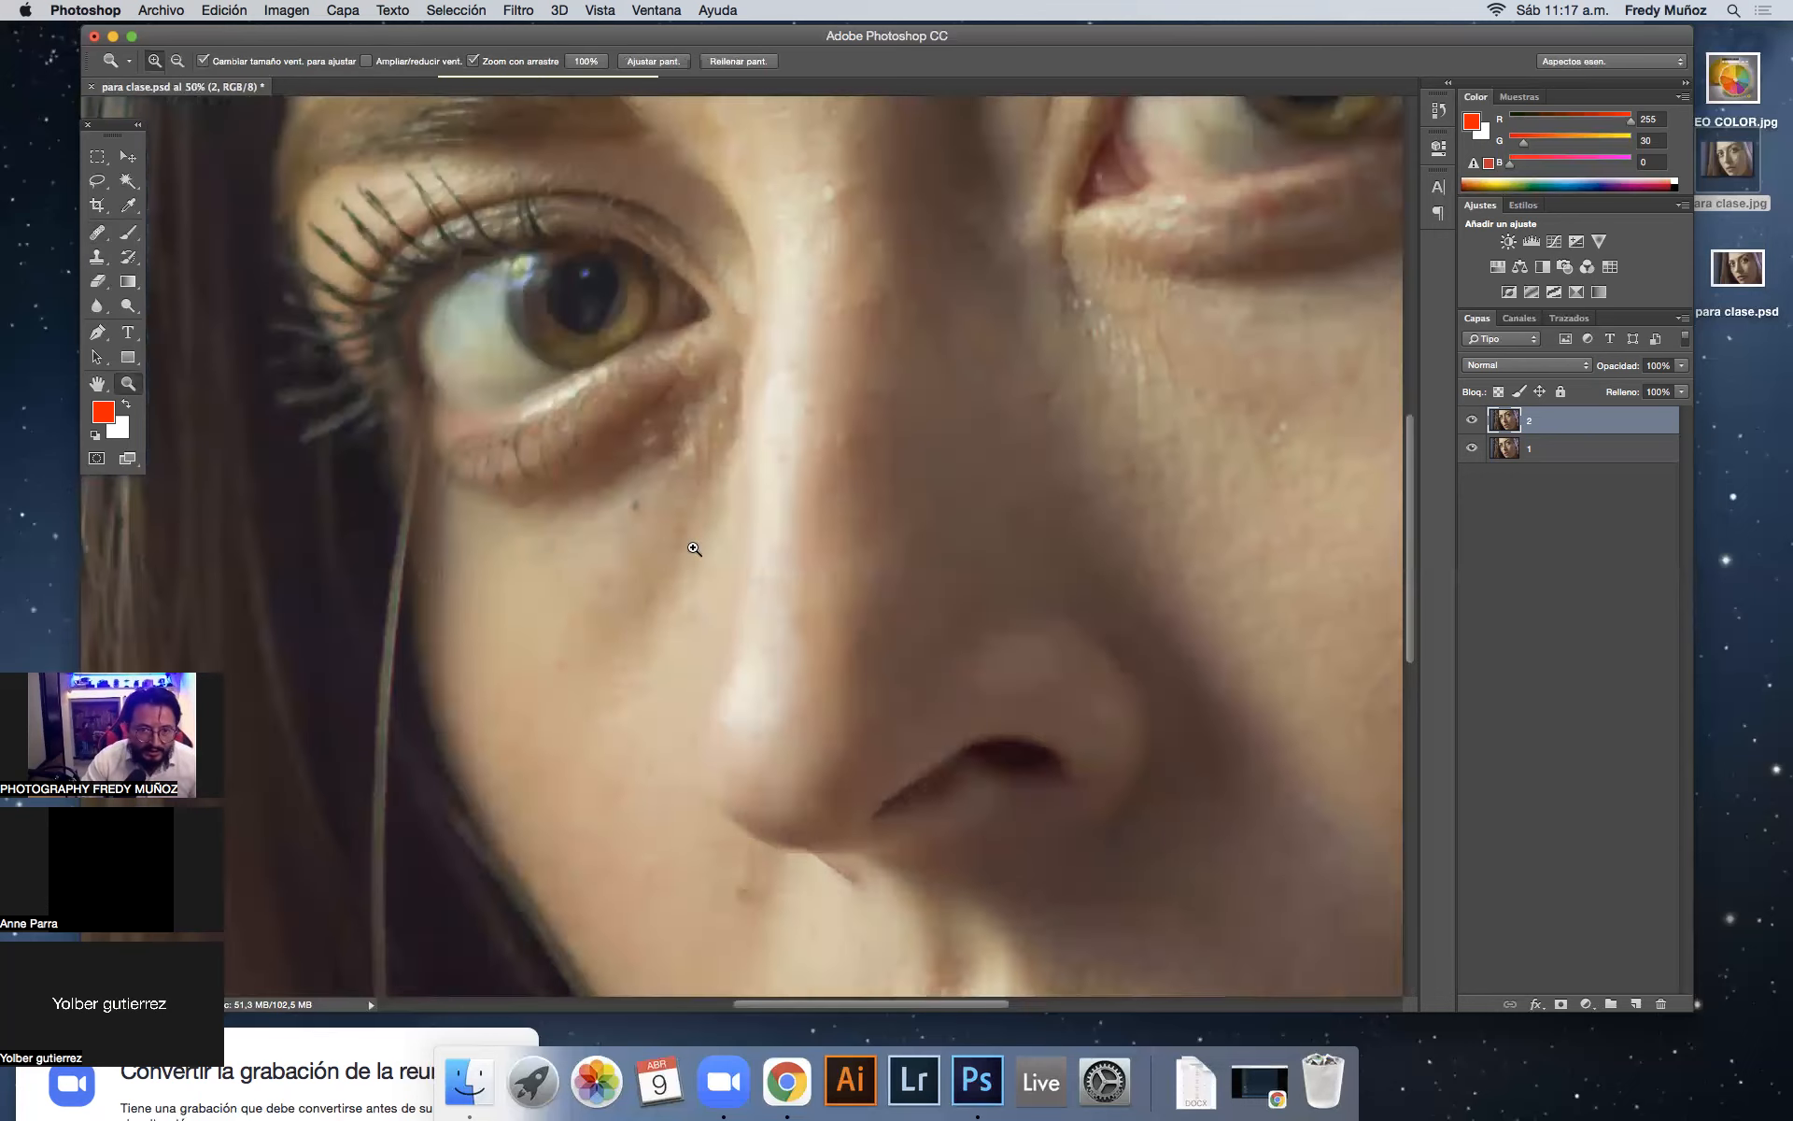
pyautogui.click(617, 510)
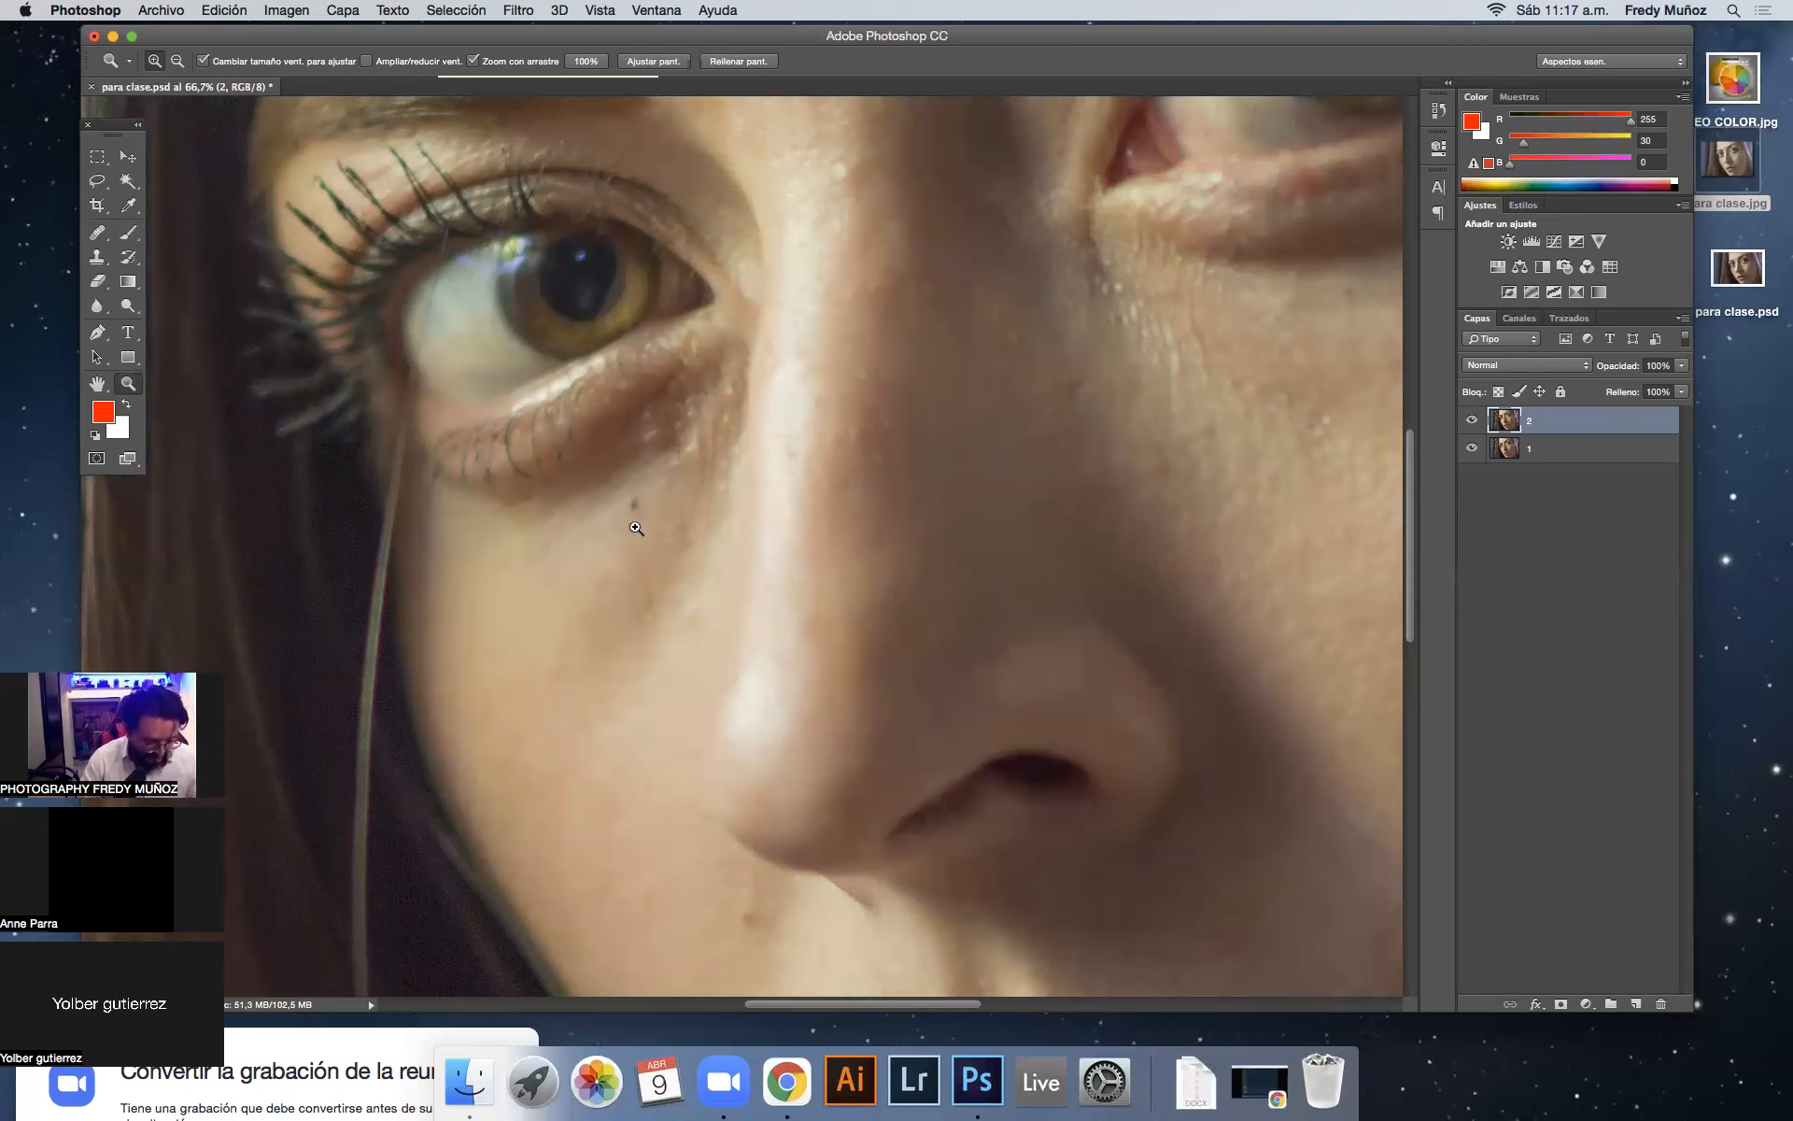
pyautogui.moveTo(100, 232); pyautogui.dragTo(257, 254)
pyautogui.click(257, 253)
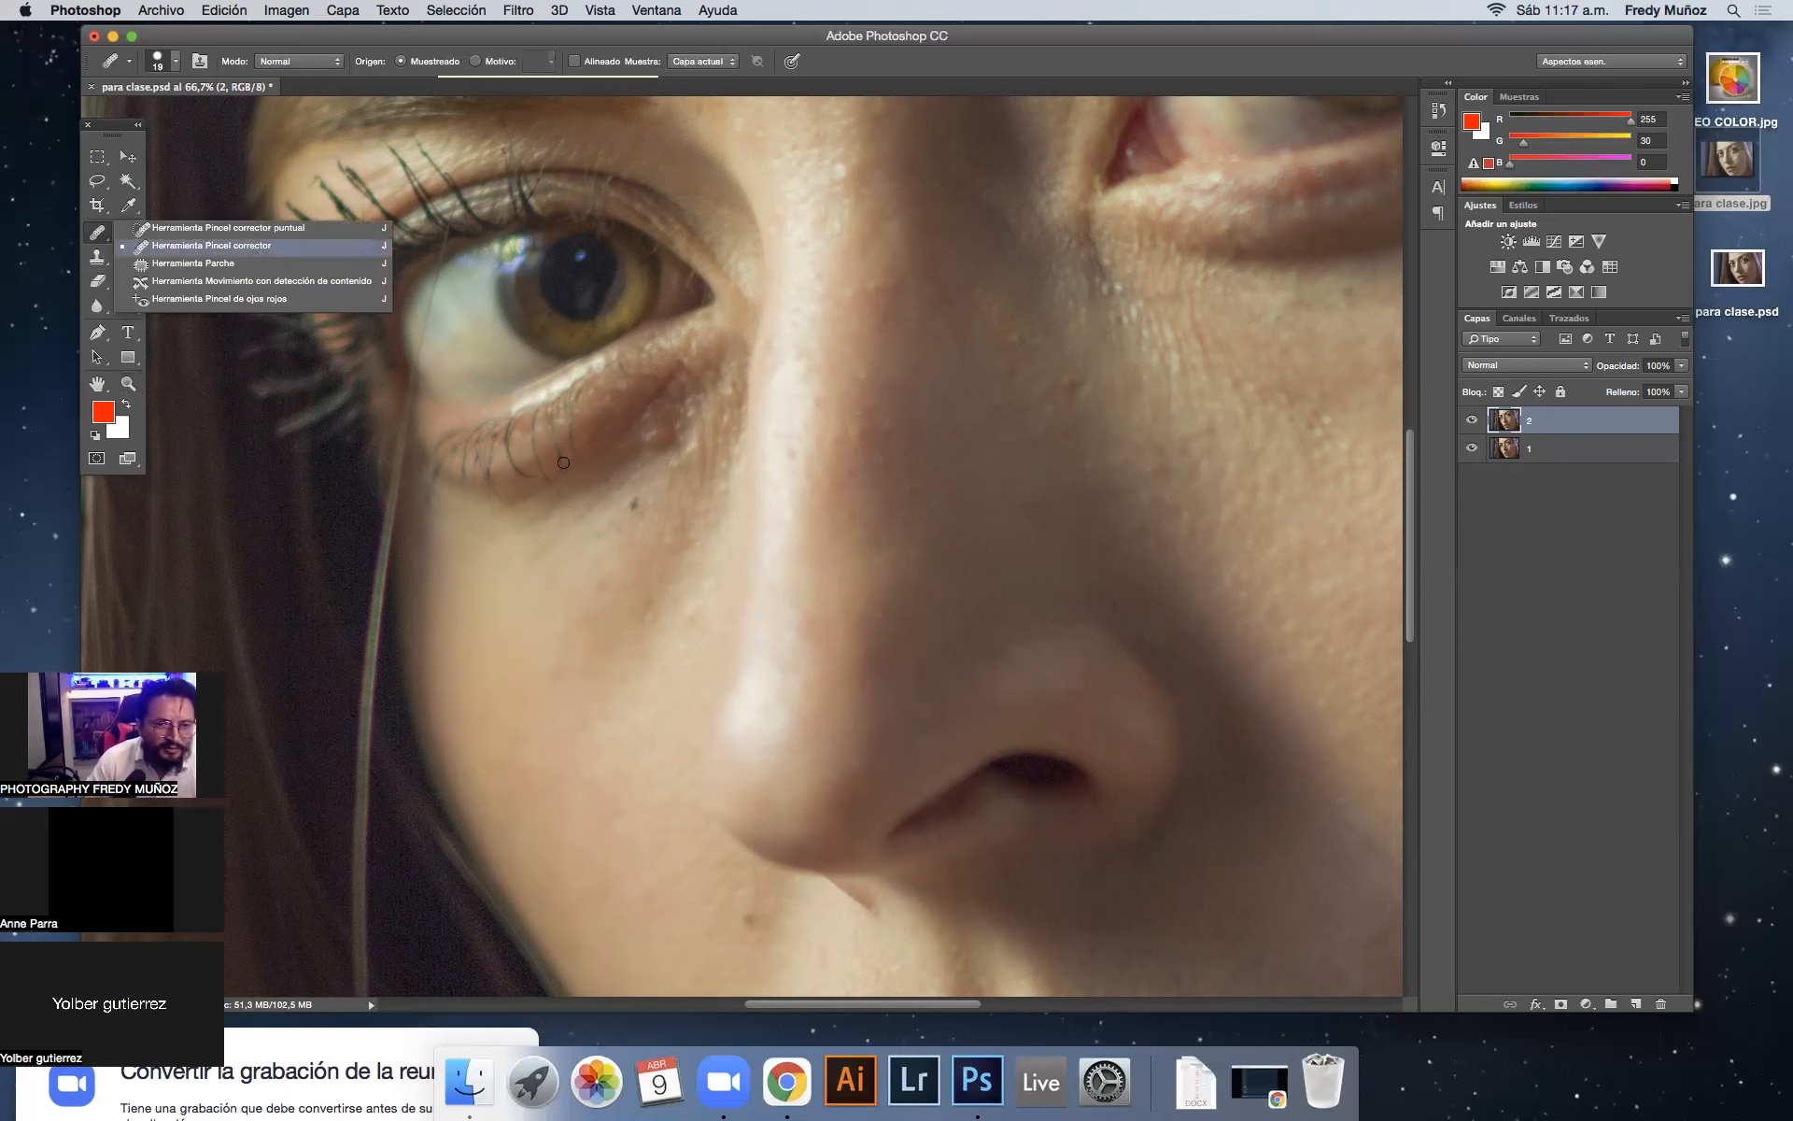
pyautogui.click(647, 566)
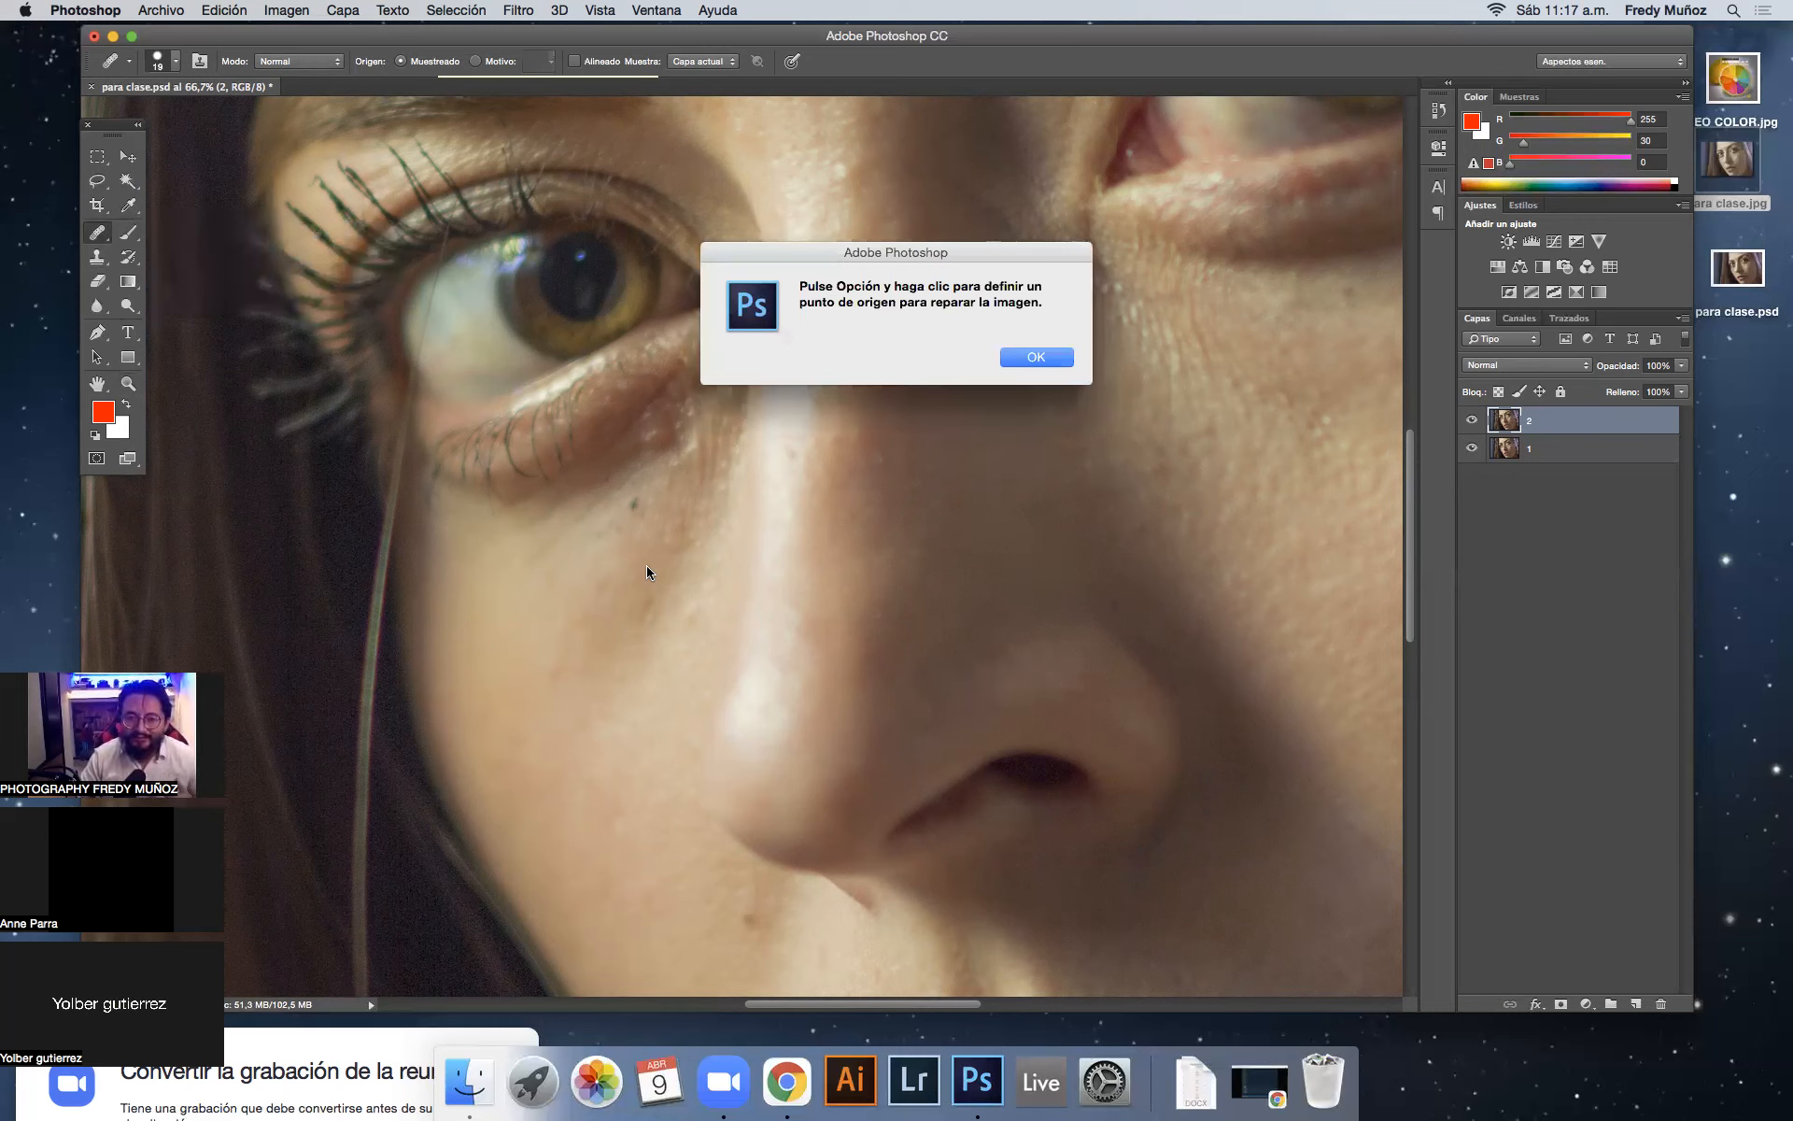
pyautogui.click(1018, 358)
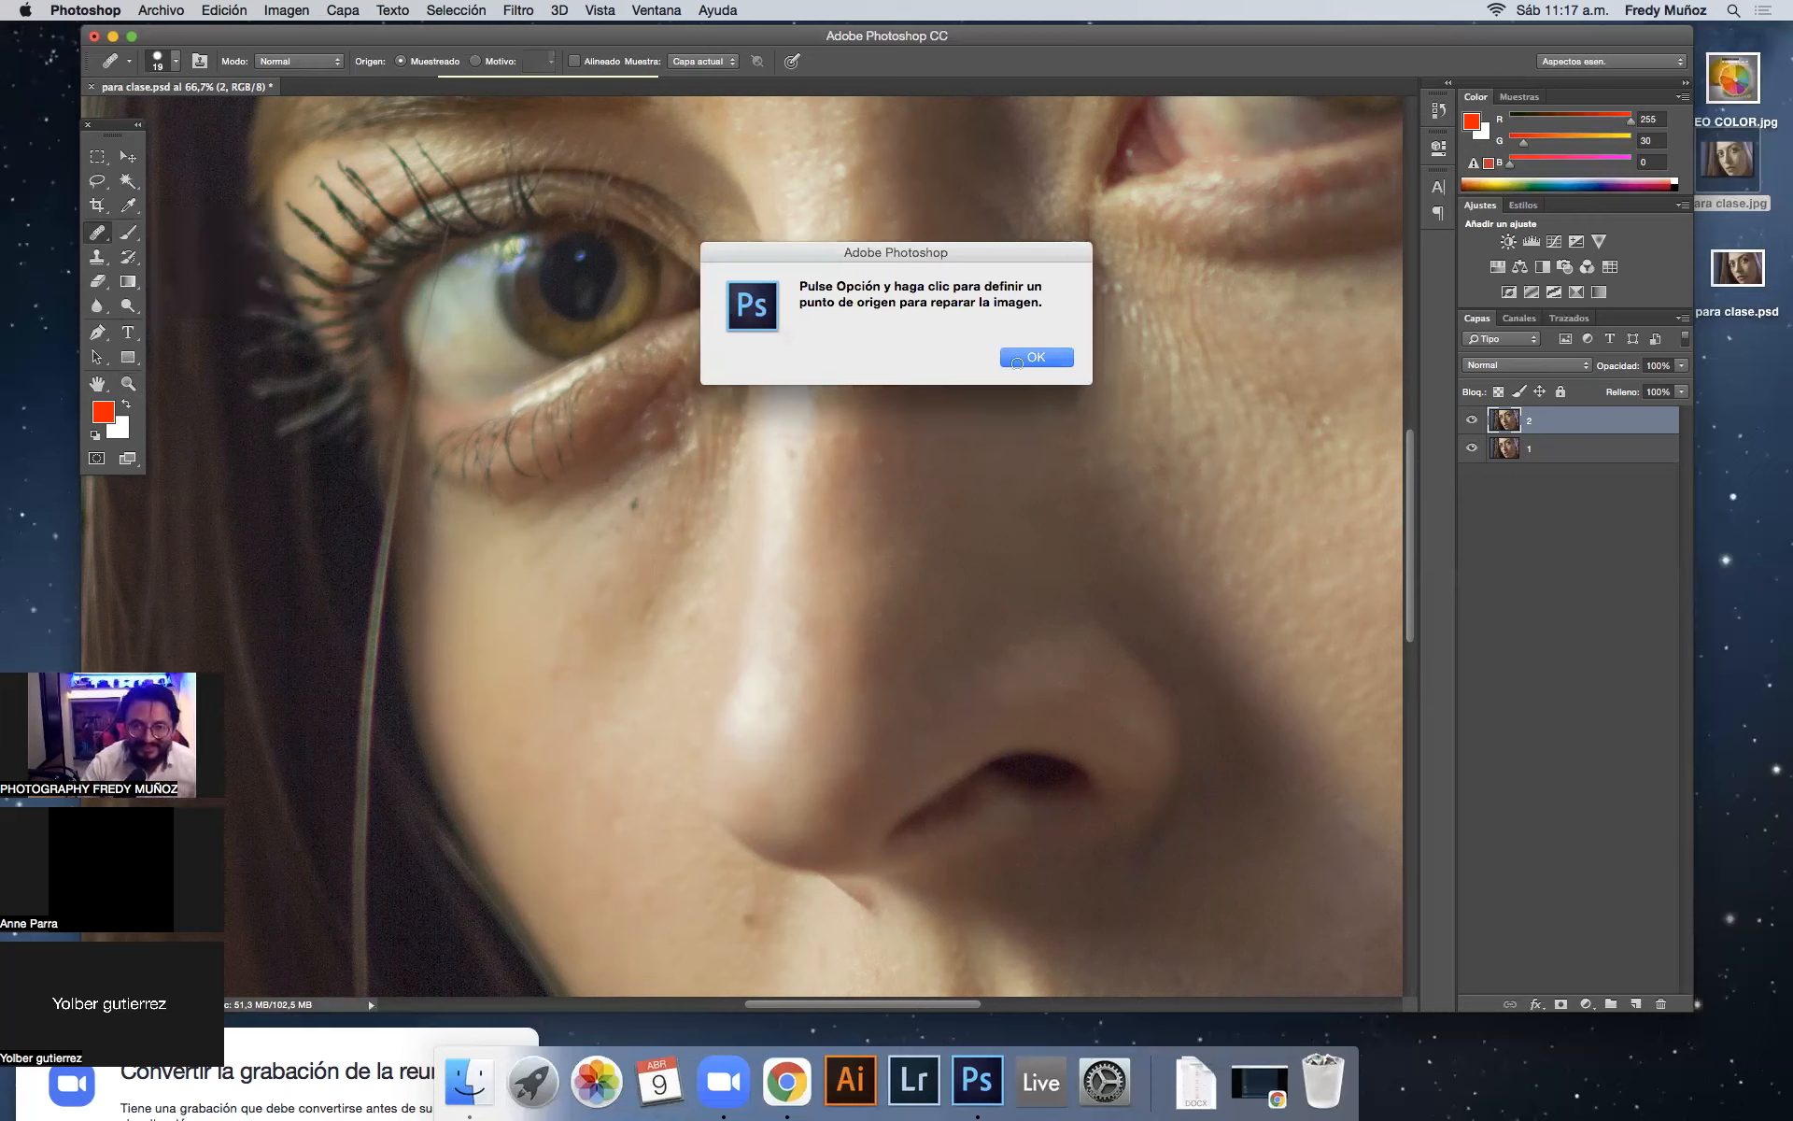
# Step: Sample clean skin beside the mole under the eye and heal the mole and the small spots around it
pyautogui.keyDown('alt'); pyautogui.click(664, 498); pyautogui.keyUp('alt')
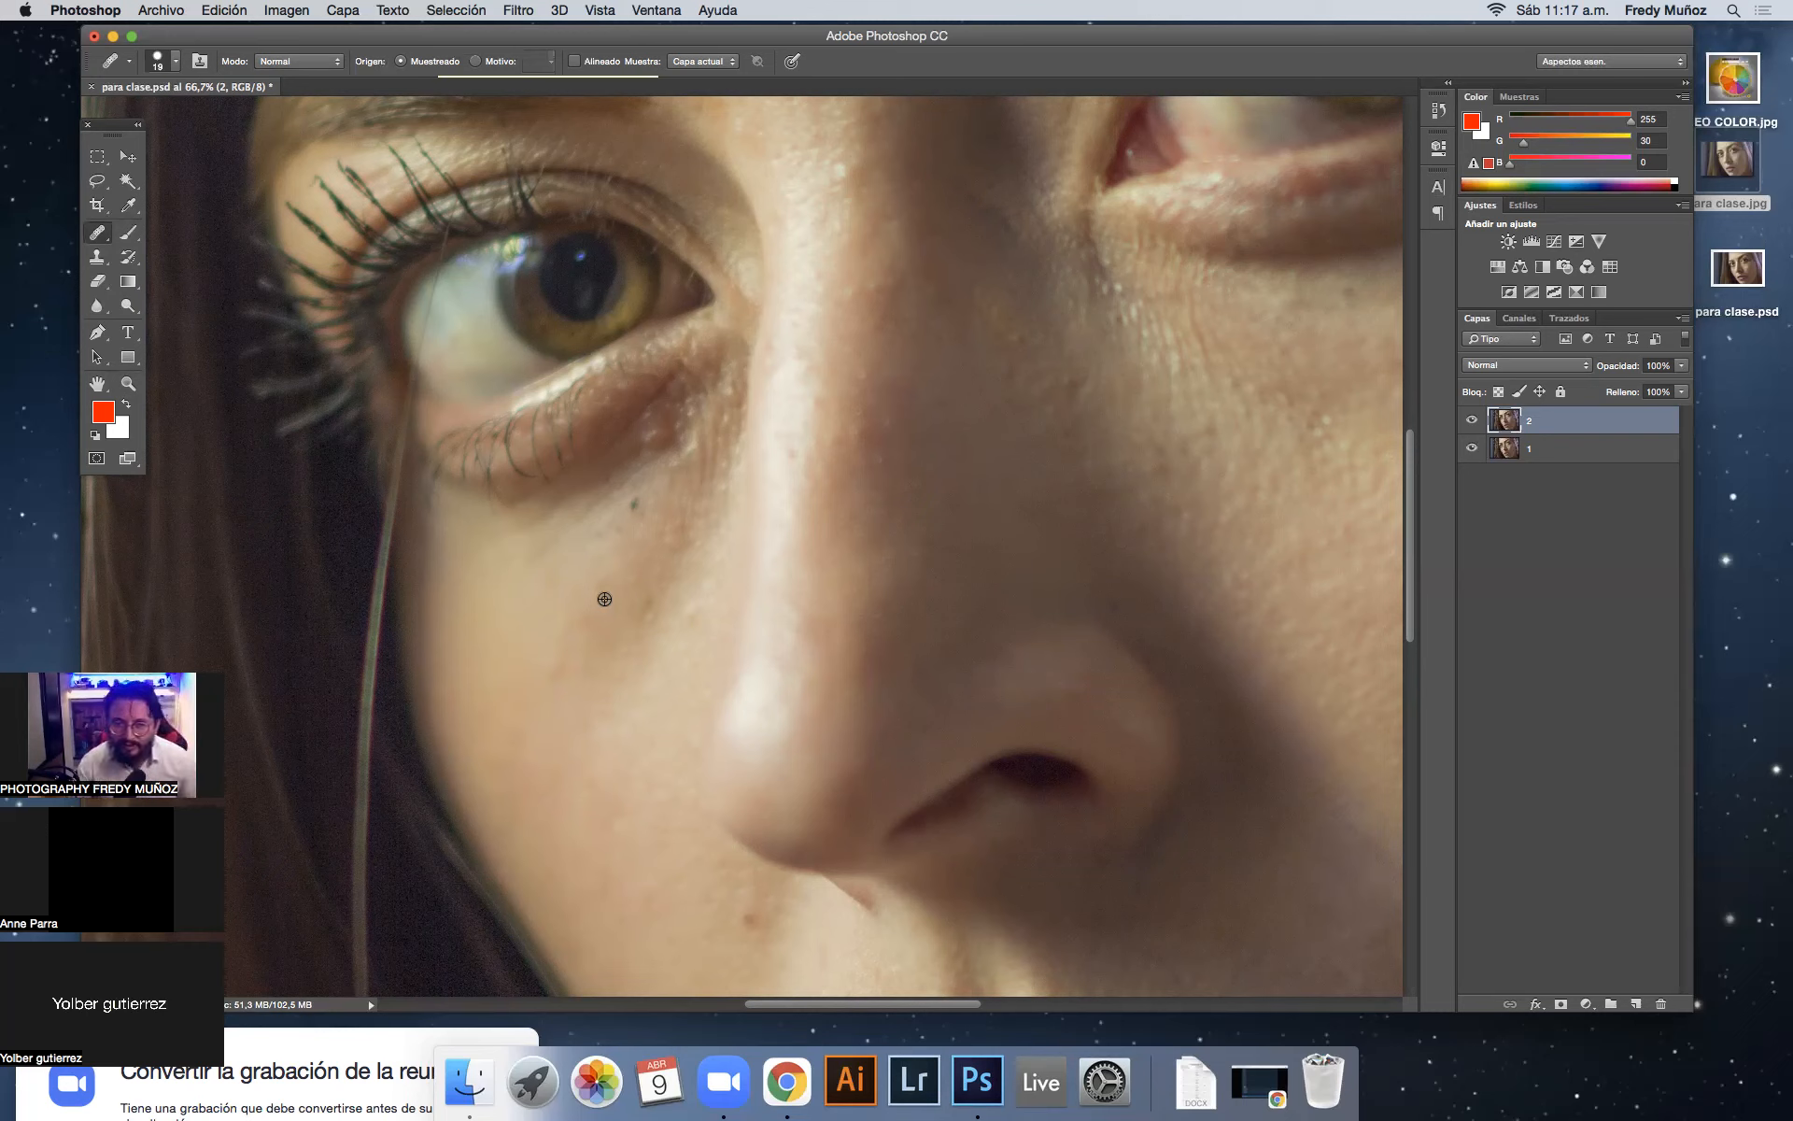
pyautogui.keyDown('alt'); pyautogui.click(663, 502); pyautogui.keyUp('alt')
pyautogui.click(637, 502)
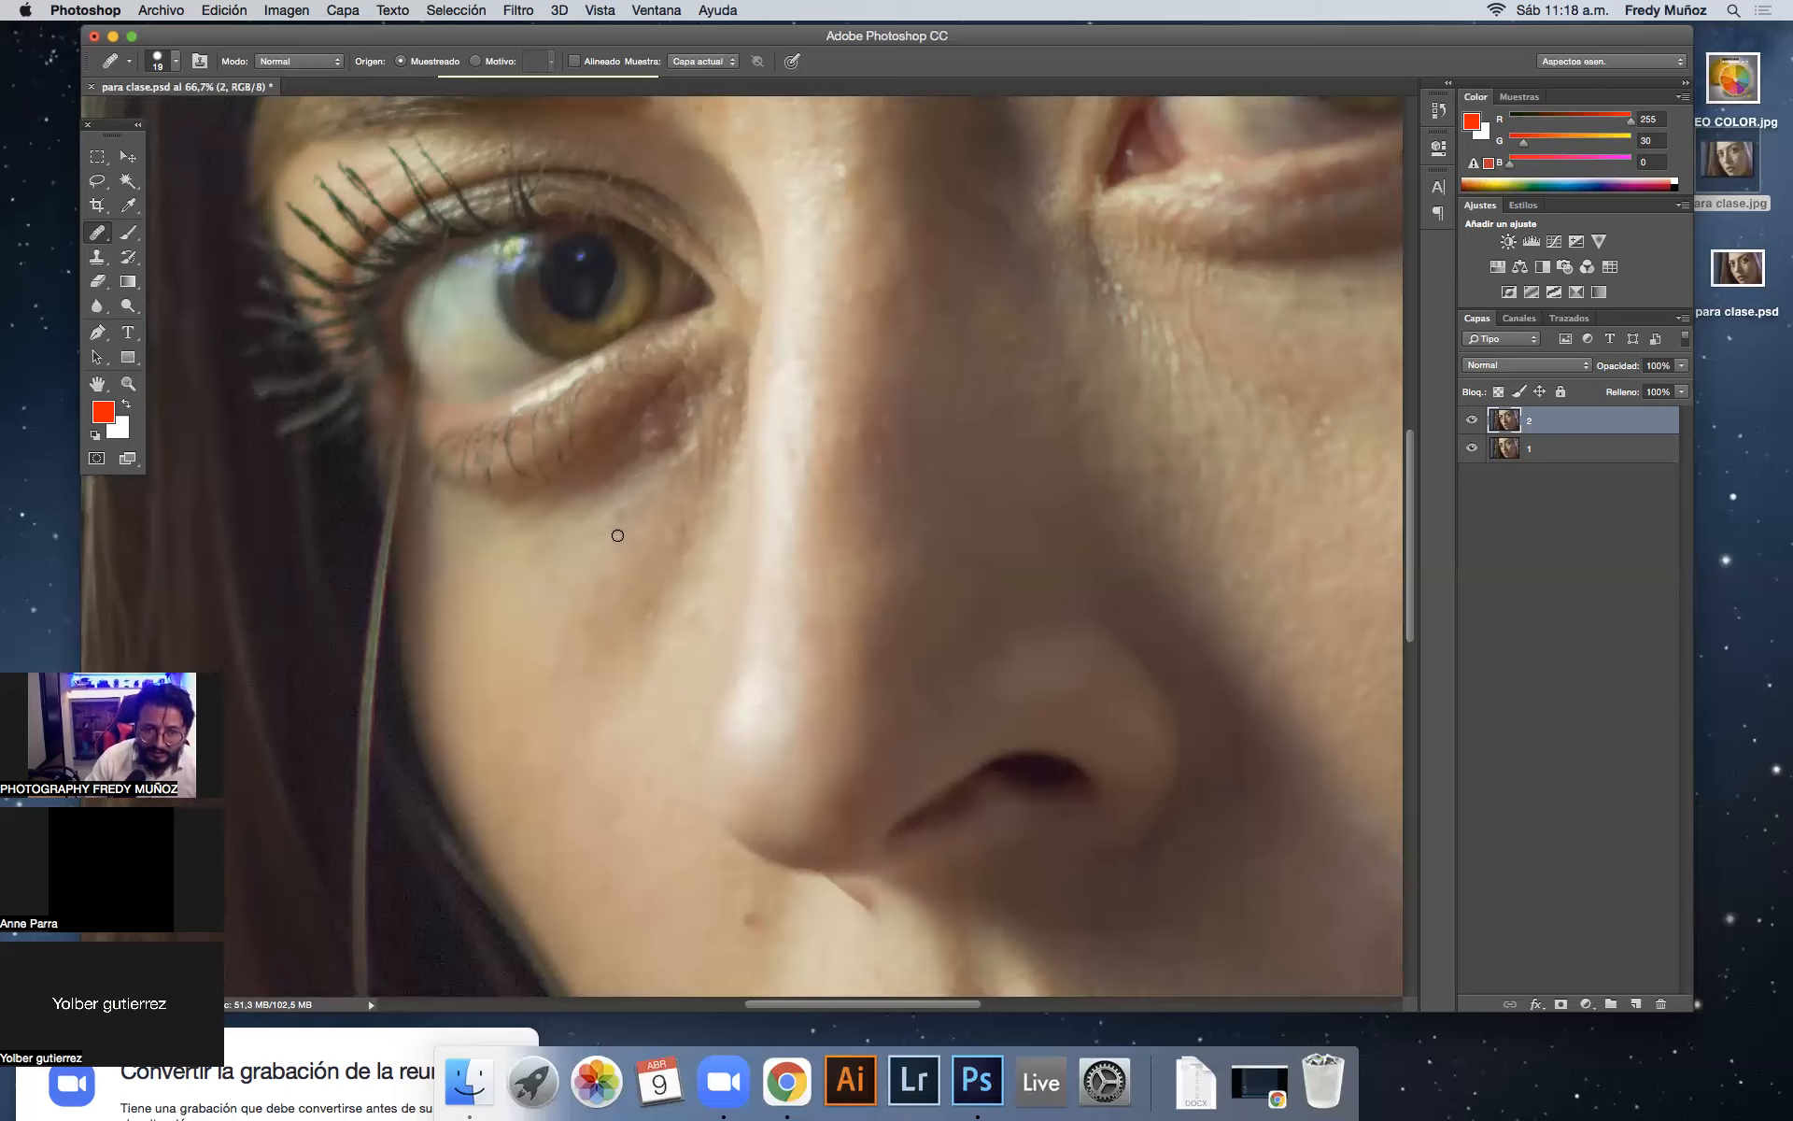
pyautogui.moveTo(613, 532)
pyautogui.mouseDown()
pyautogui.moveTo(597, 535)
pyautogui.moveTo(625, 509)
pyautogui.moveTo(602, 523)
pyautogui.mouseUp()
pyautogui.keyDown('alt'); pyautogui.click(634, 526); pyautogui.keyUp('alt')
pyautogui.click(607, 557)
pyautogui.keyDown('alt'); pyautogui.click(670, 498); pyautogui.keyUp('alt')
pyautogui.click(626, 542)
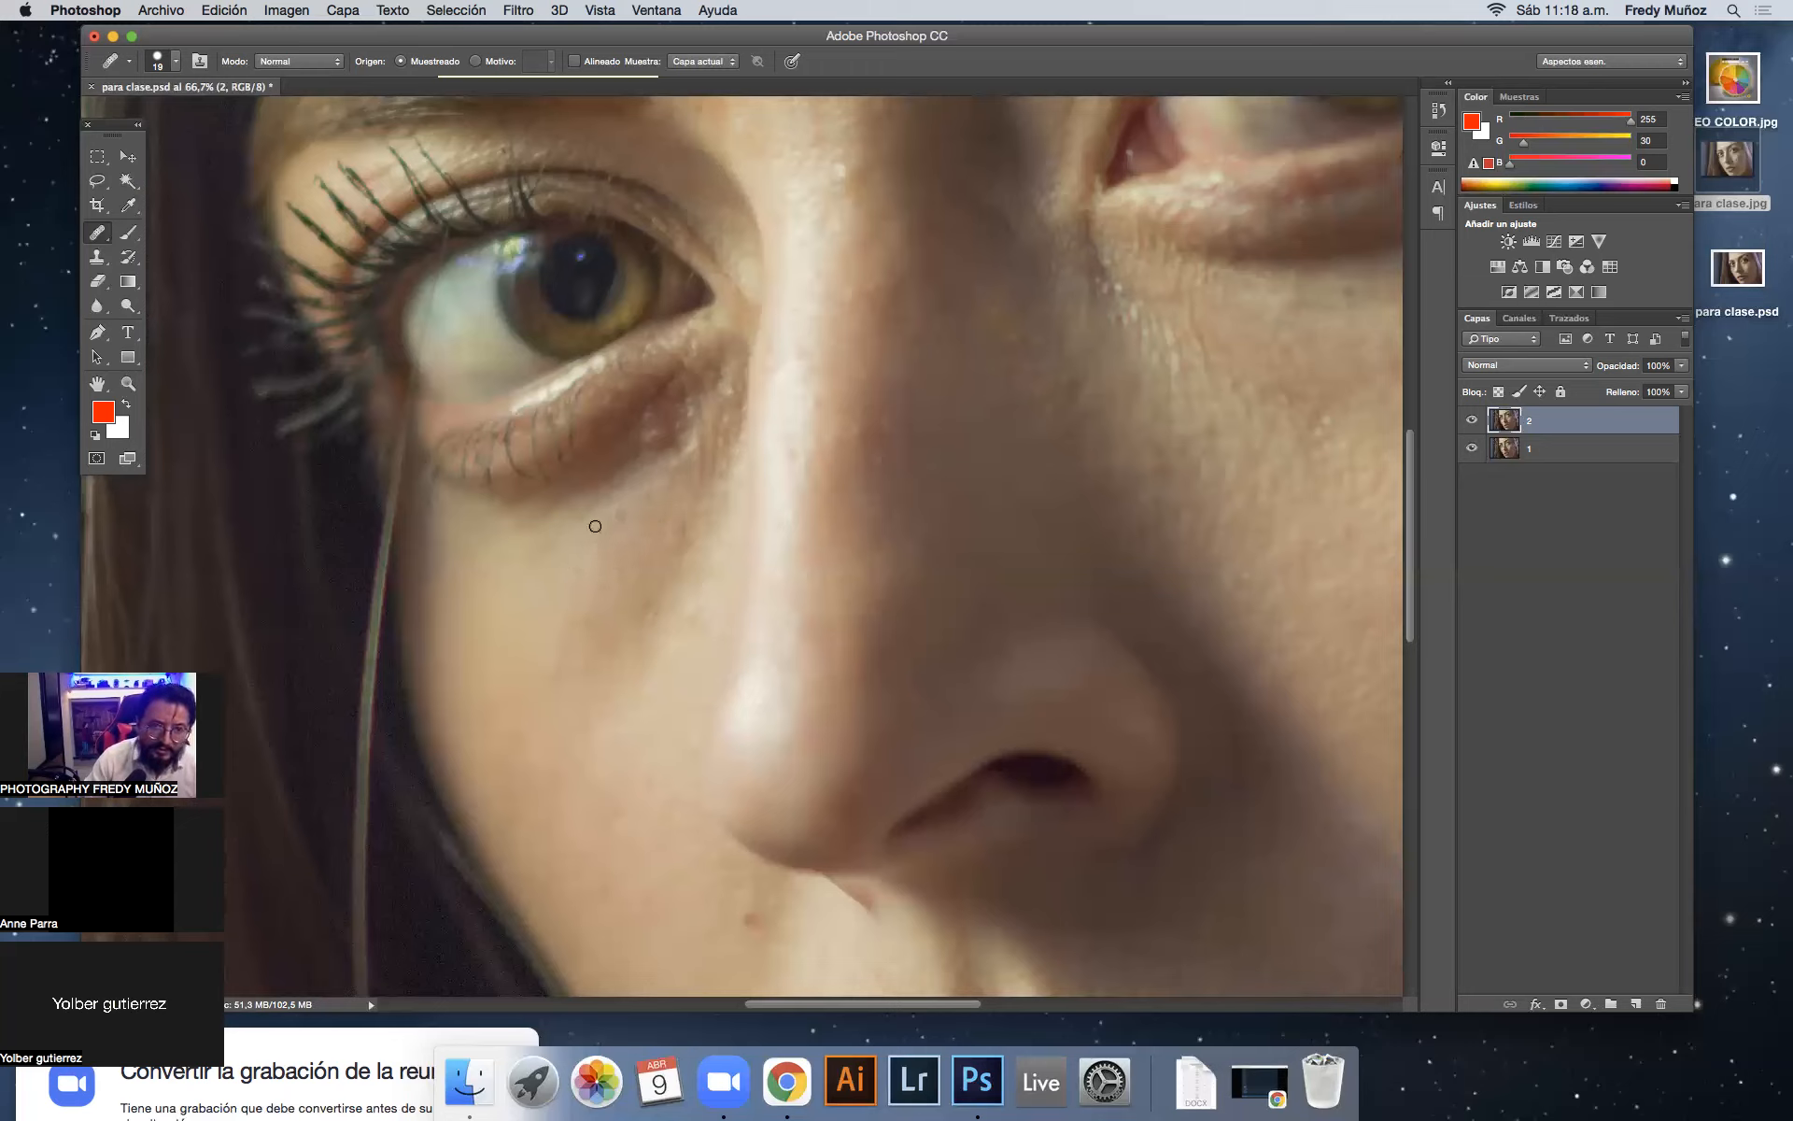
# Step: Try healing the cheek beside the nose from sampled skin, and undo the Healing Brush corrections back to the mole
pyautogui.click(787, 660)
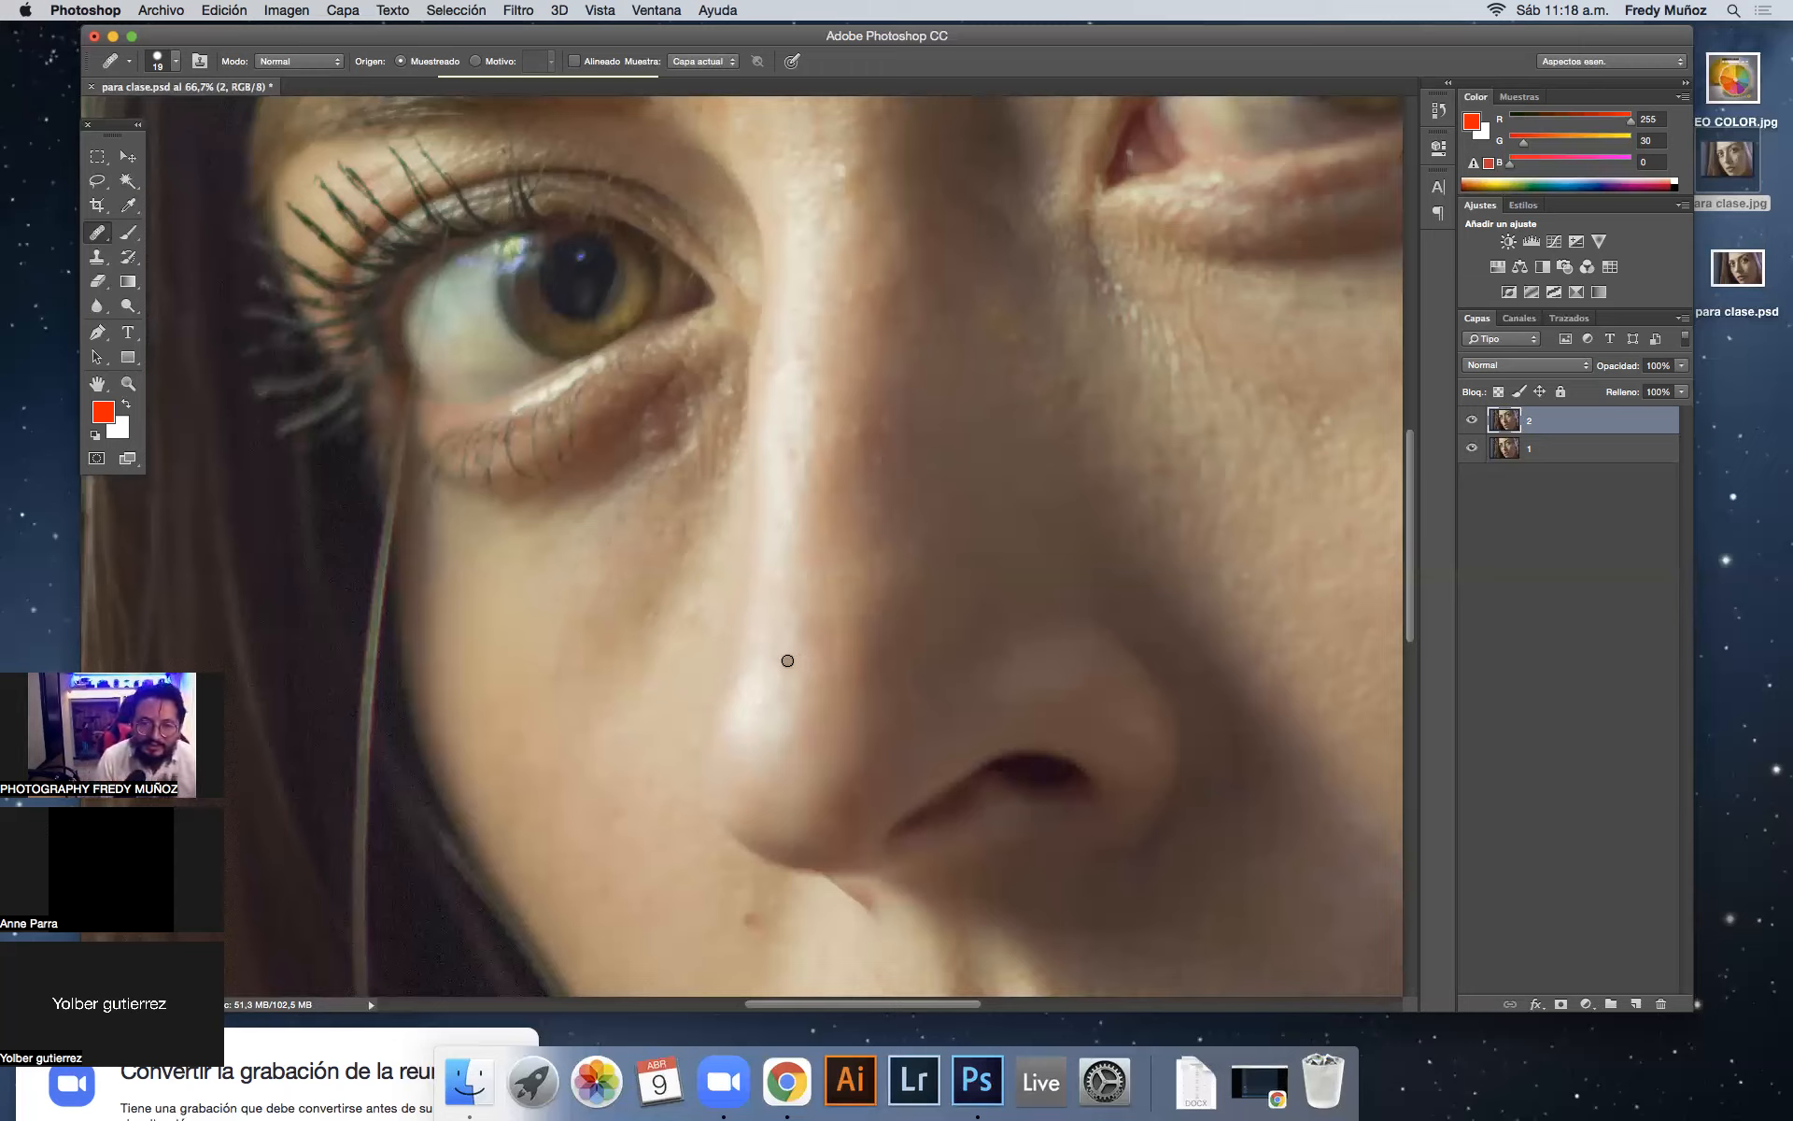
pyautogui.keyDown('alt'); pyautogui.click(679, 741); pyautogui.keyUp('alt')
pyautogui.click(691, 697)
pyautogui.press('super+alt+z')
pyautogui.press('super+alt+z')
pyautogui.press('super+alt+z')
pyautogui.press('super+shift+z')
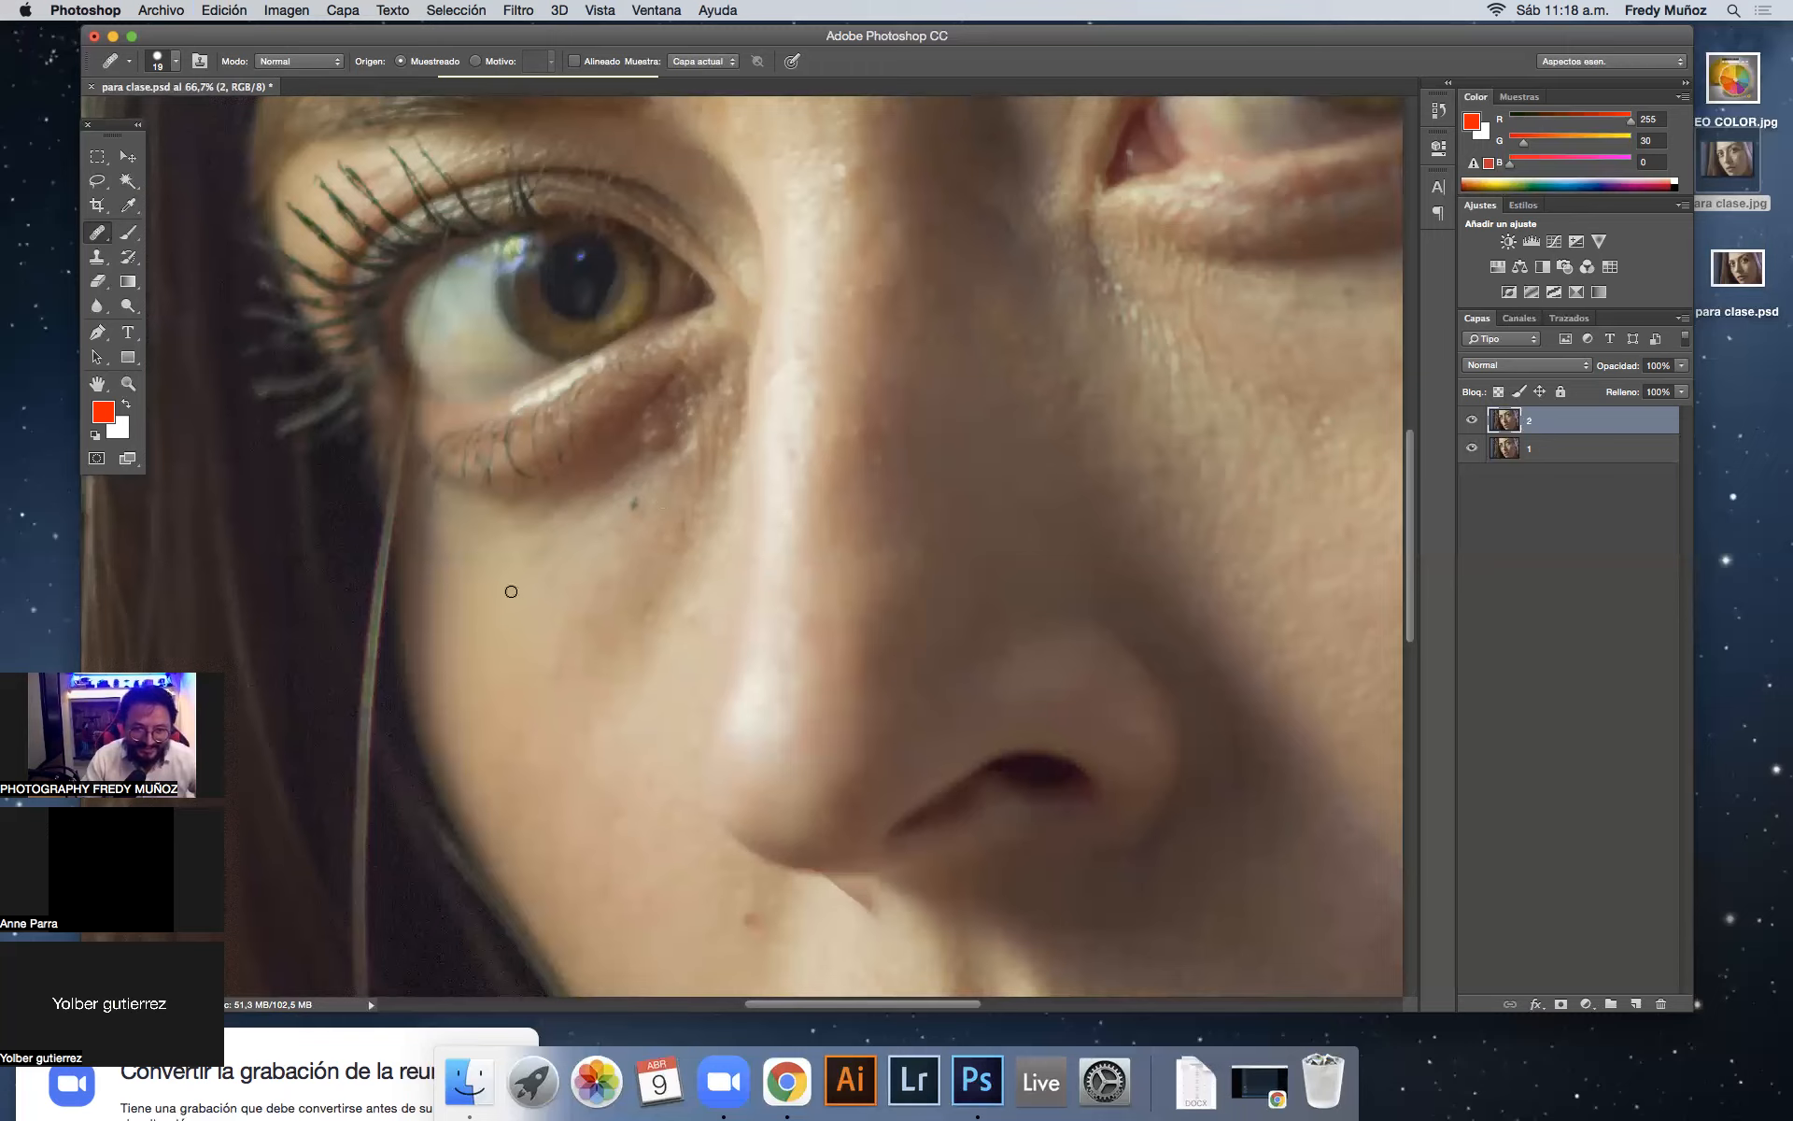
# Step: Paint over the mole and under-eye skin with the eye as the Healing Brush source, and undo the stroke
pyautogui.click(1037, 764)
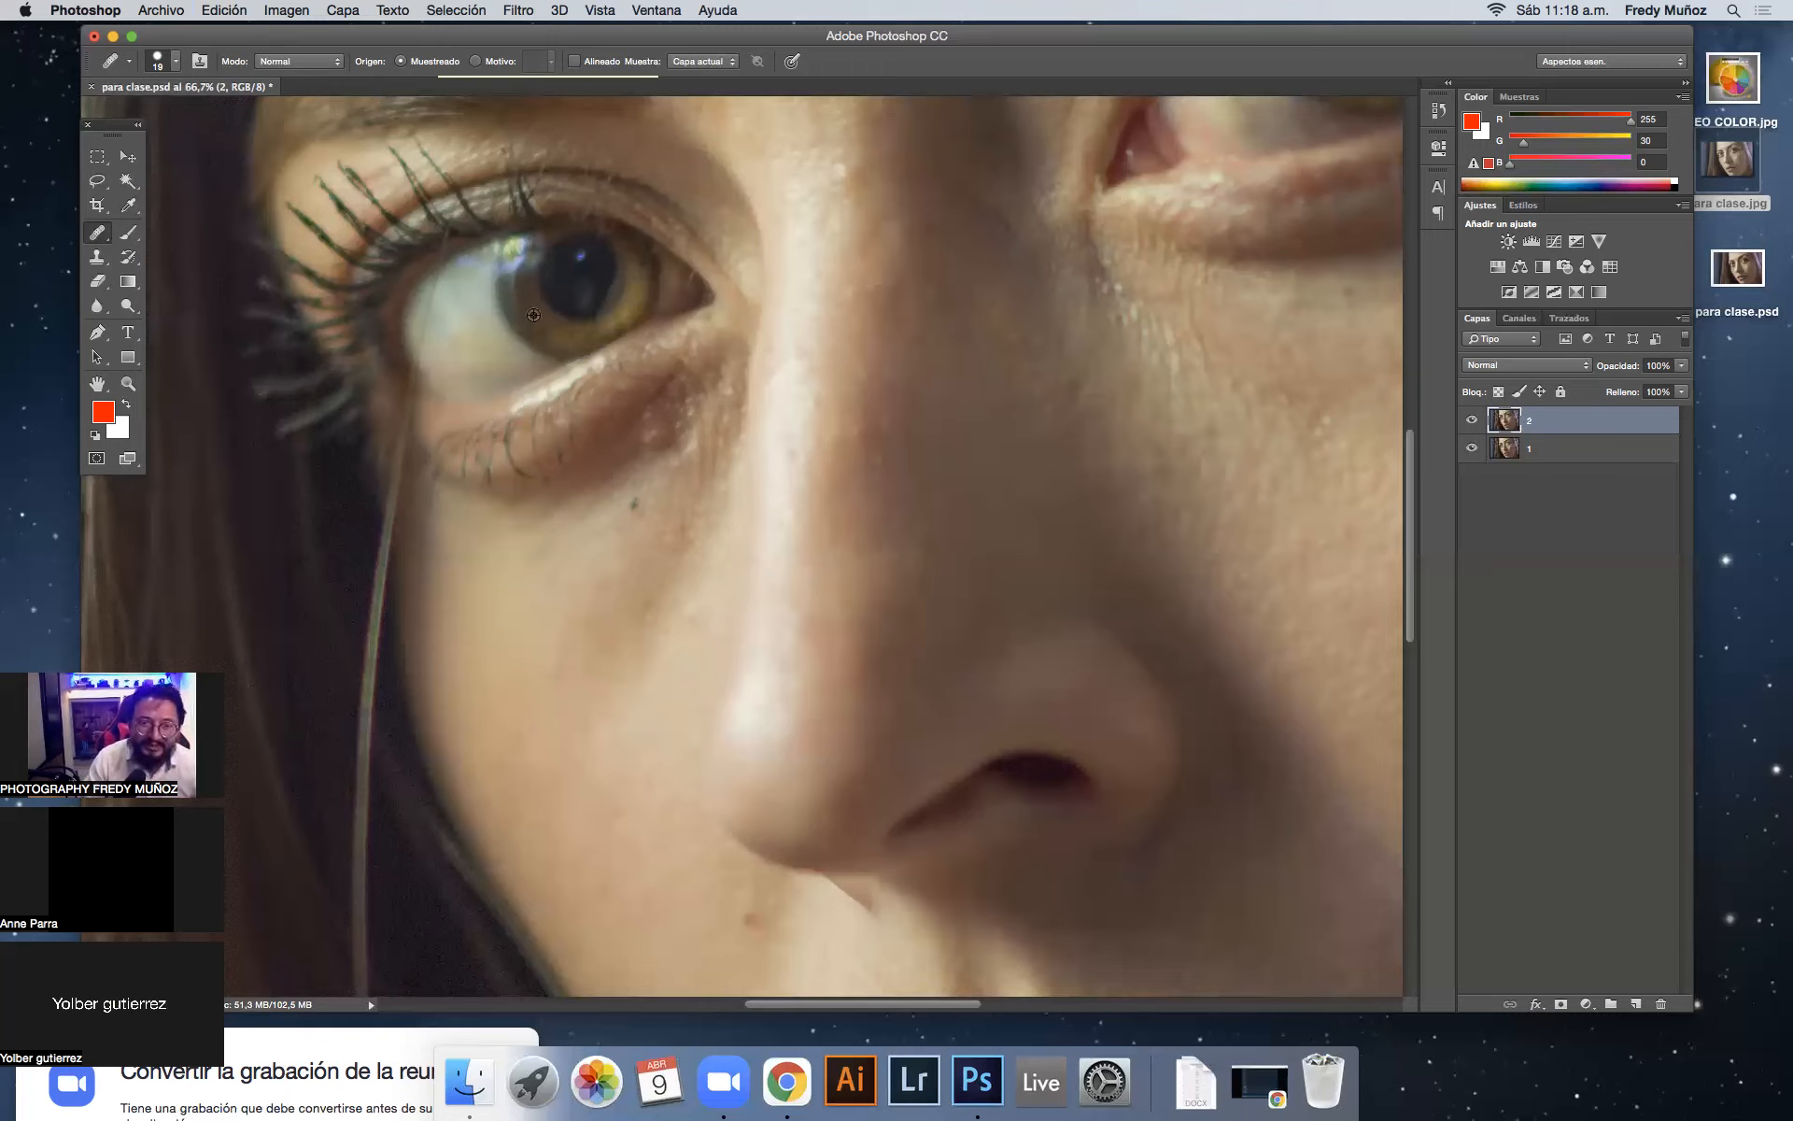
pyautogui.moveTo(634, 497)
pyautogui.mouseDown()
pyautogui.moveTo(607, 518)
pyautogui.moveTo(631, 501)
pyautogui.moveTo(666, 513)
pyautogui.moveTo(628, 480)
pyautogui.moveTo(647, 507)
pyautogui.moveTo(740, 477)
pyautogui.moveTo(581, 475)
pyautogui.moveTo(768, 437)
pyautogui.mouseUp()
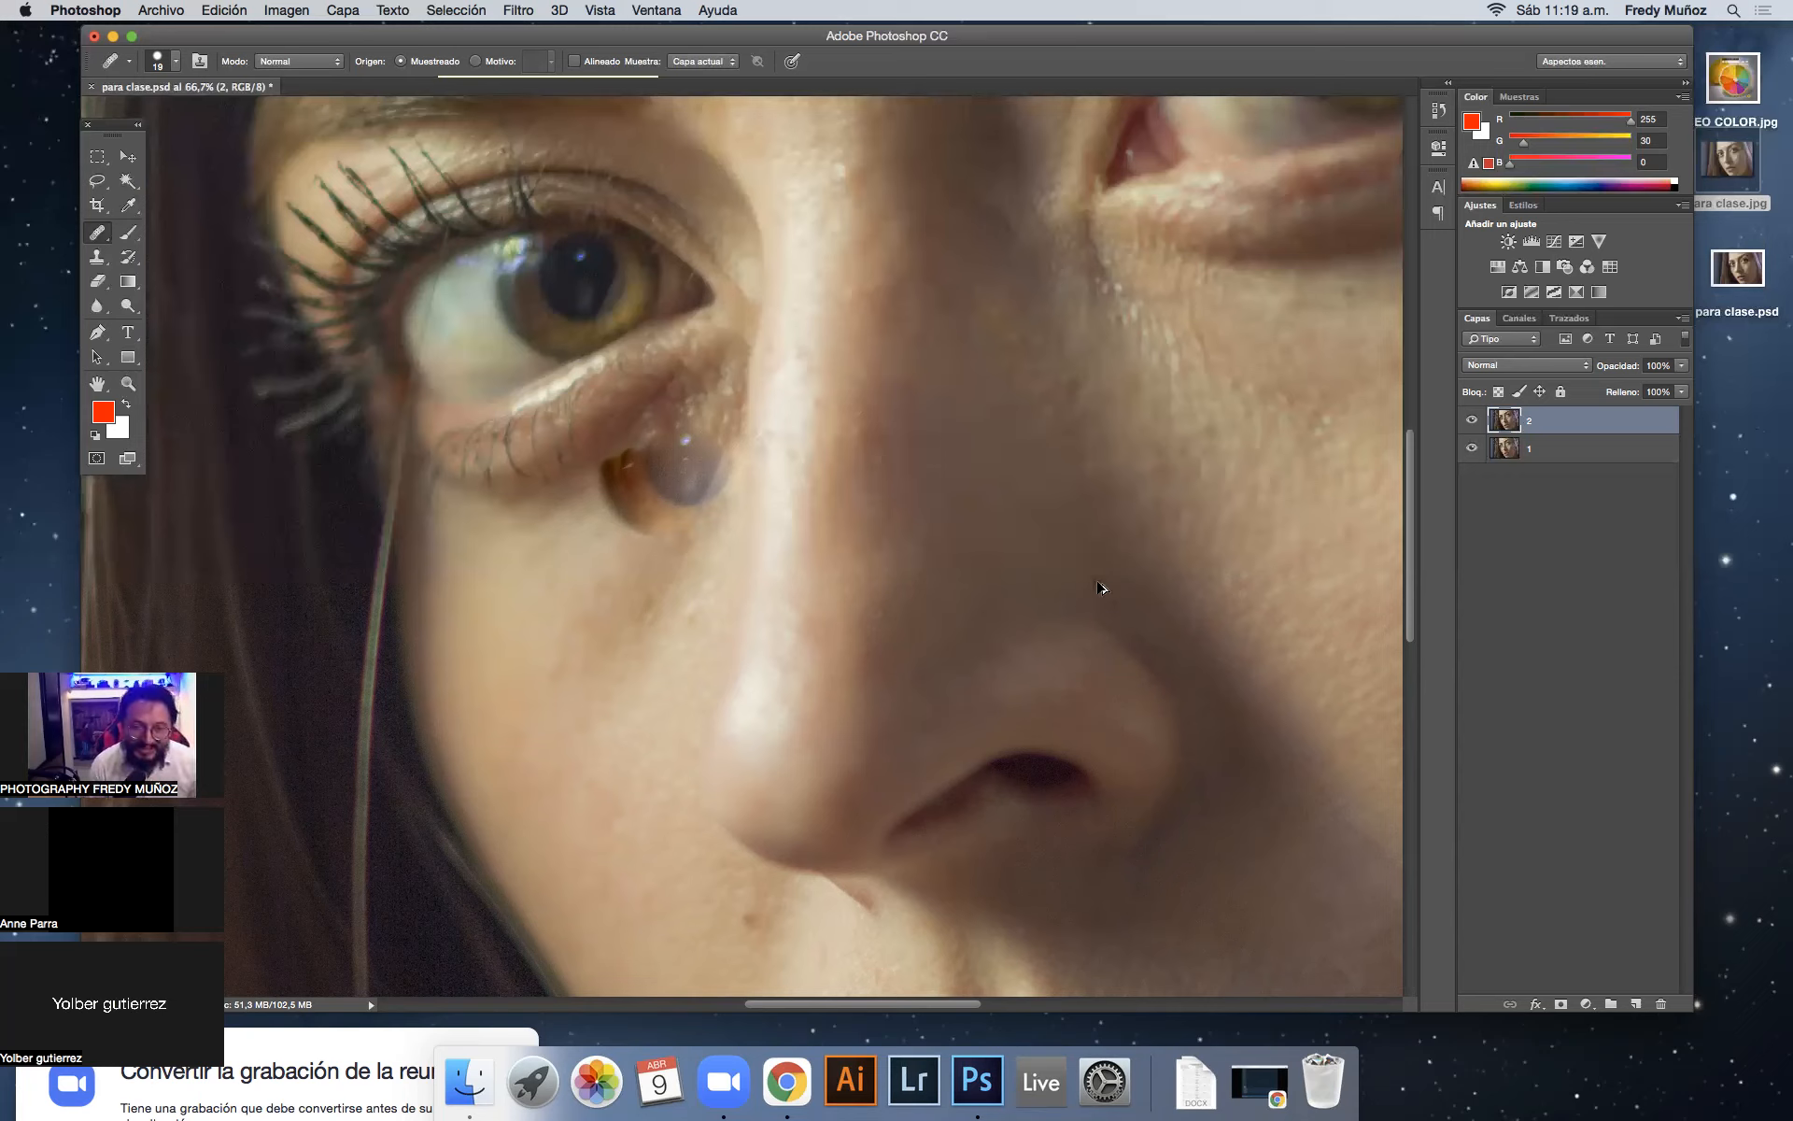
pyautogui.press('super+z')
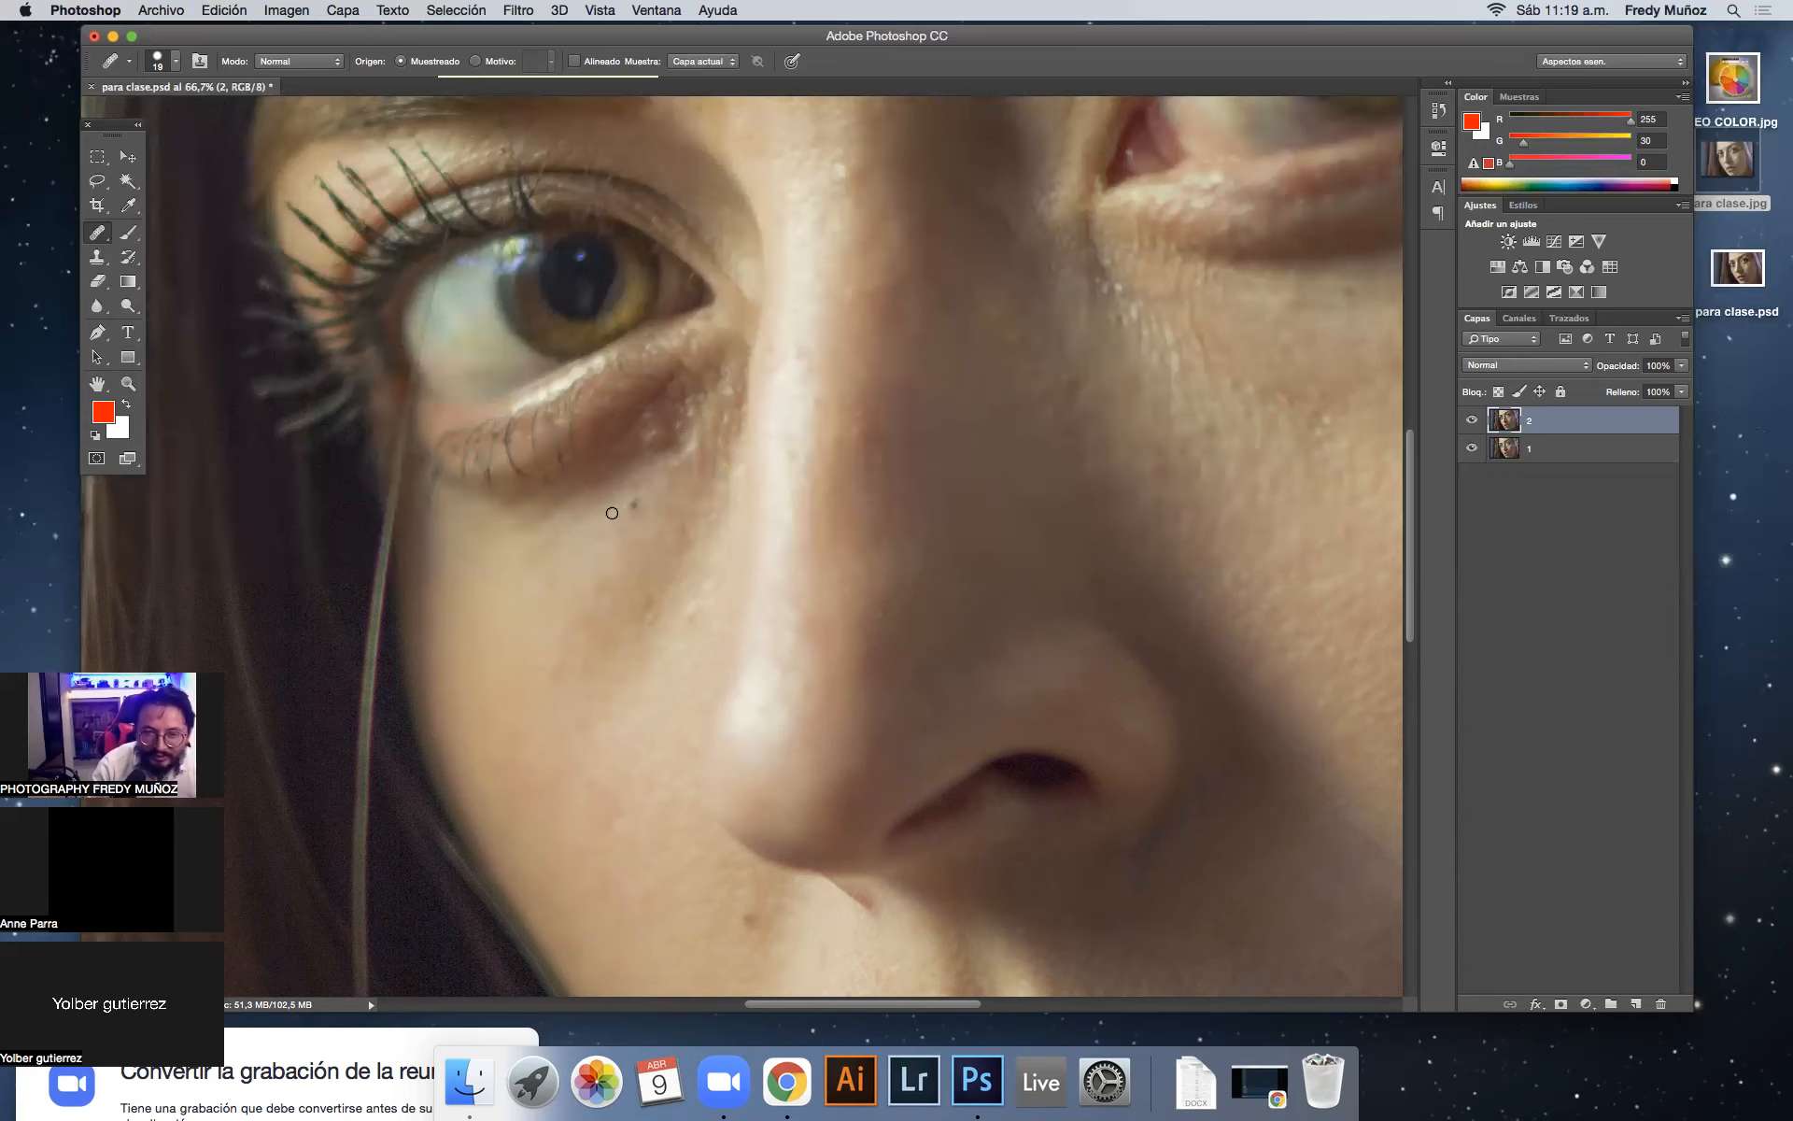
# Step: Make test dabs on the cheek below the eye and heal the mole under the lower eyelid with the Healing Brush
pyautogui.click(608, 513)
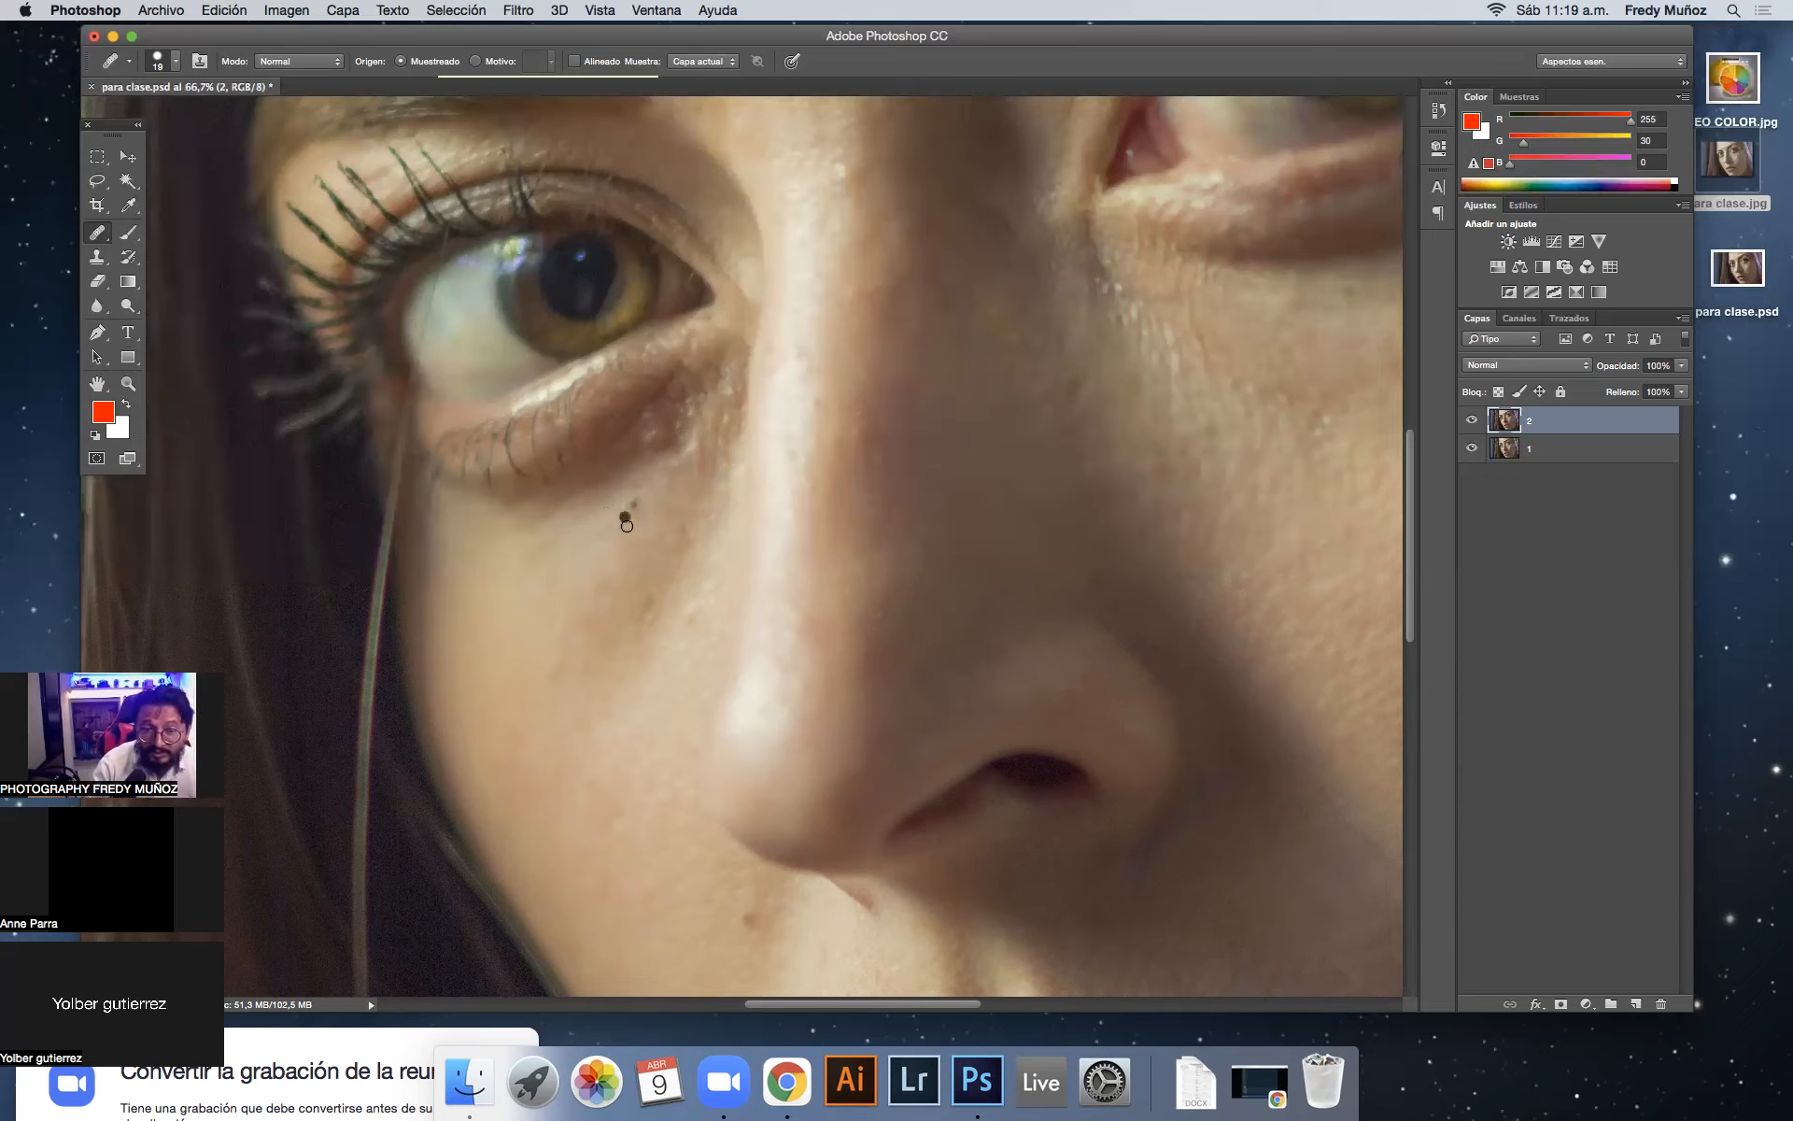
pyautogui.click(641, 528)
pyautogui.click(579, 598)
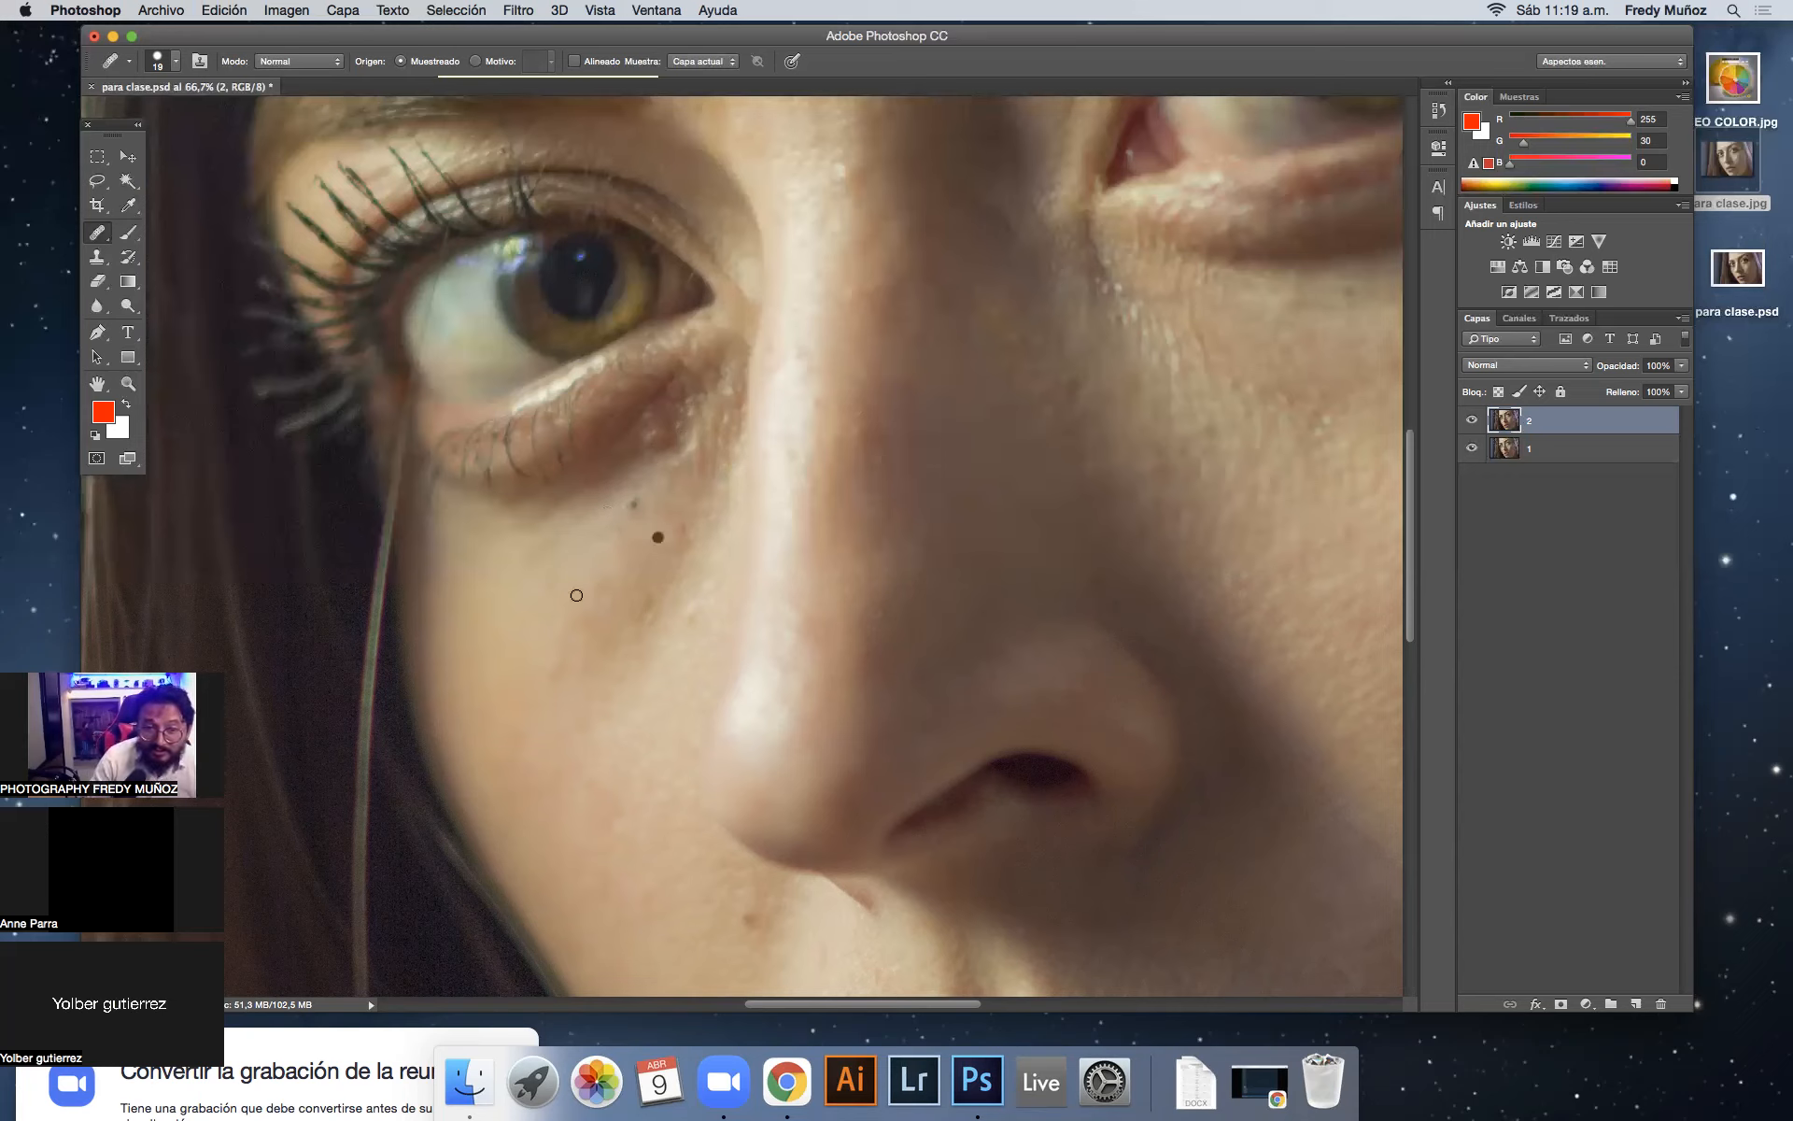
pyautogui.click(646, 544)
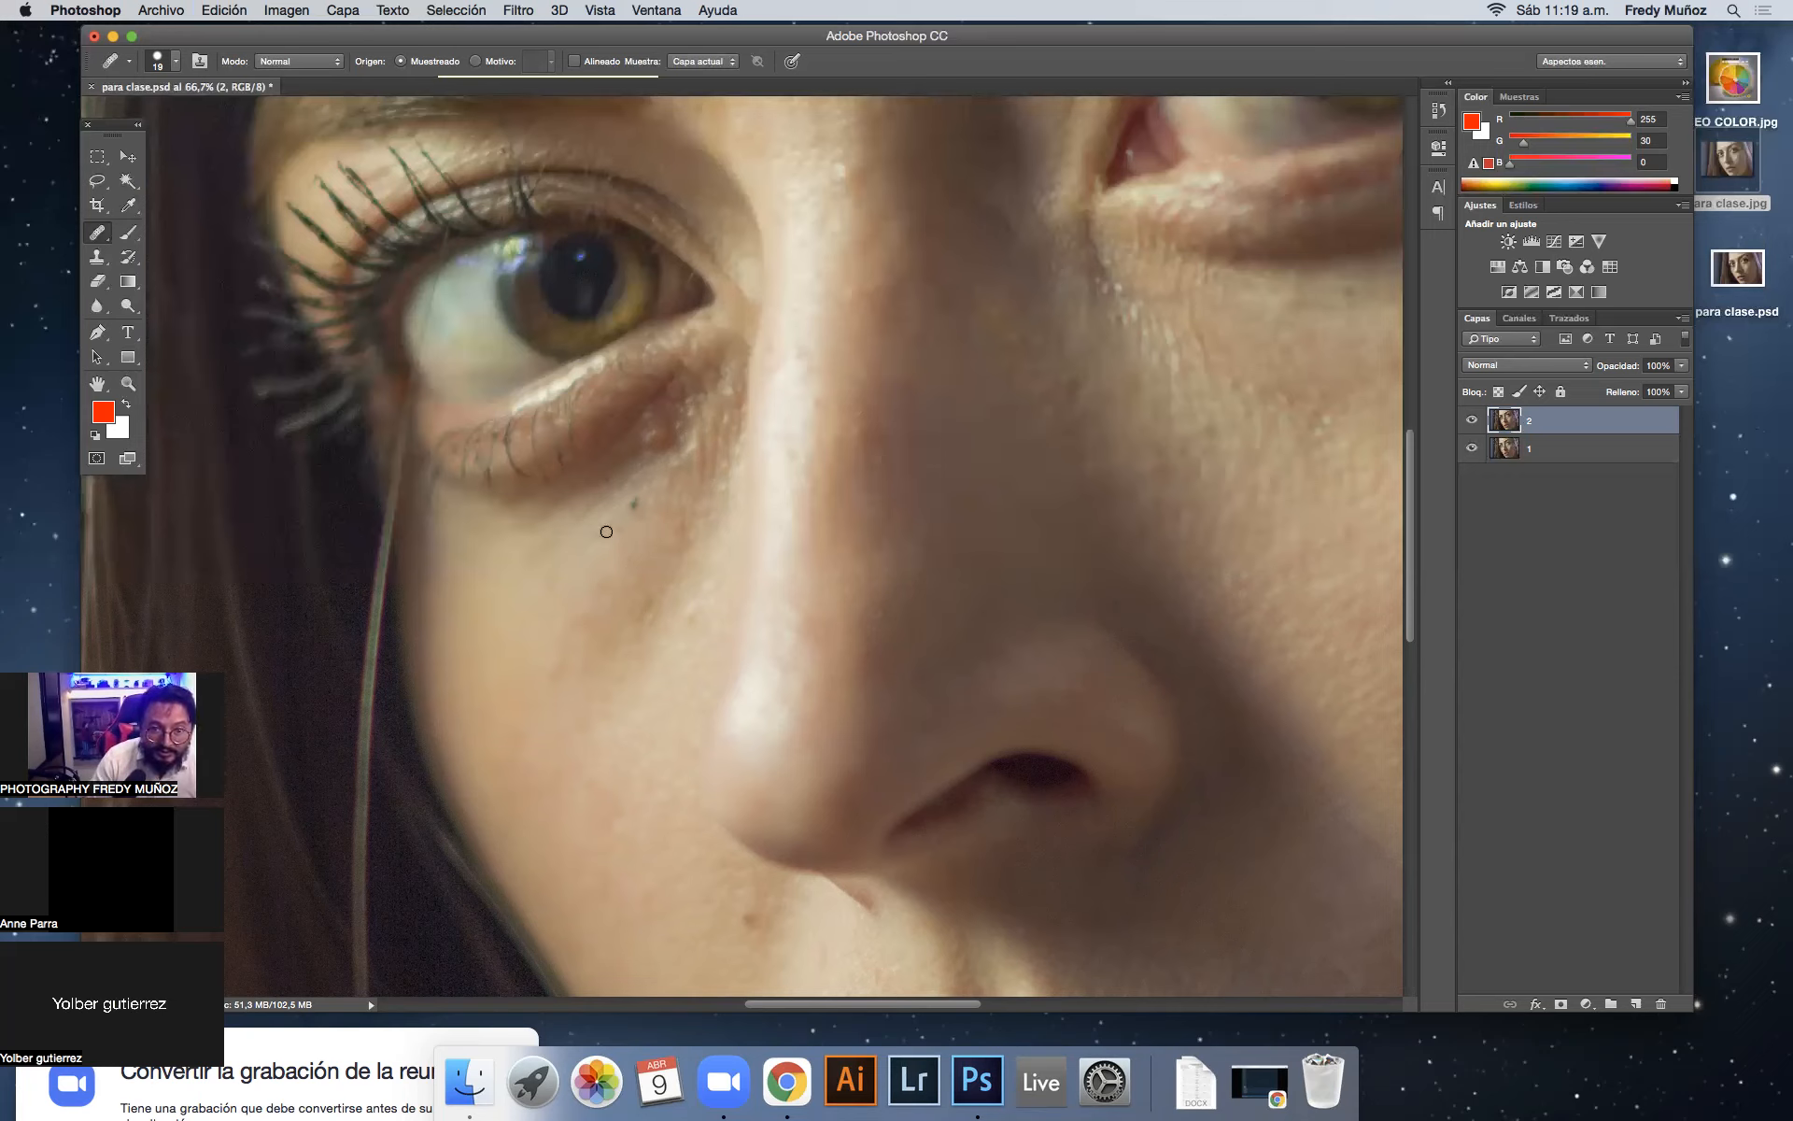
pyautogui.click(639, 502)
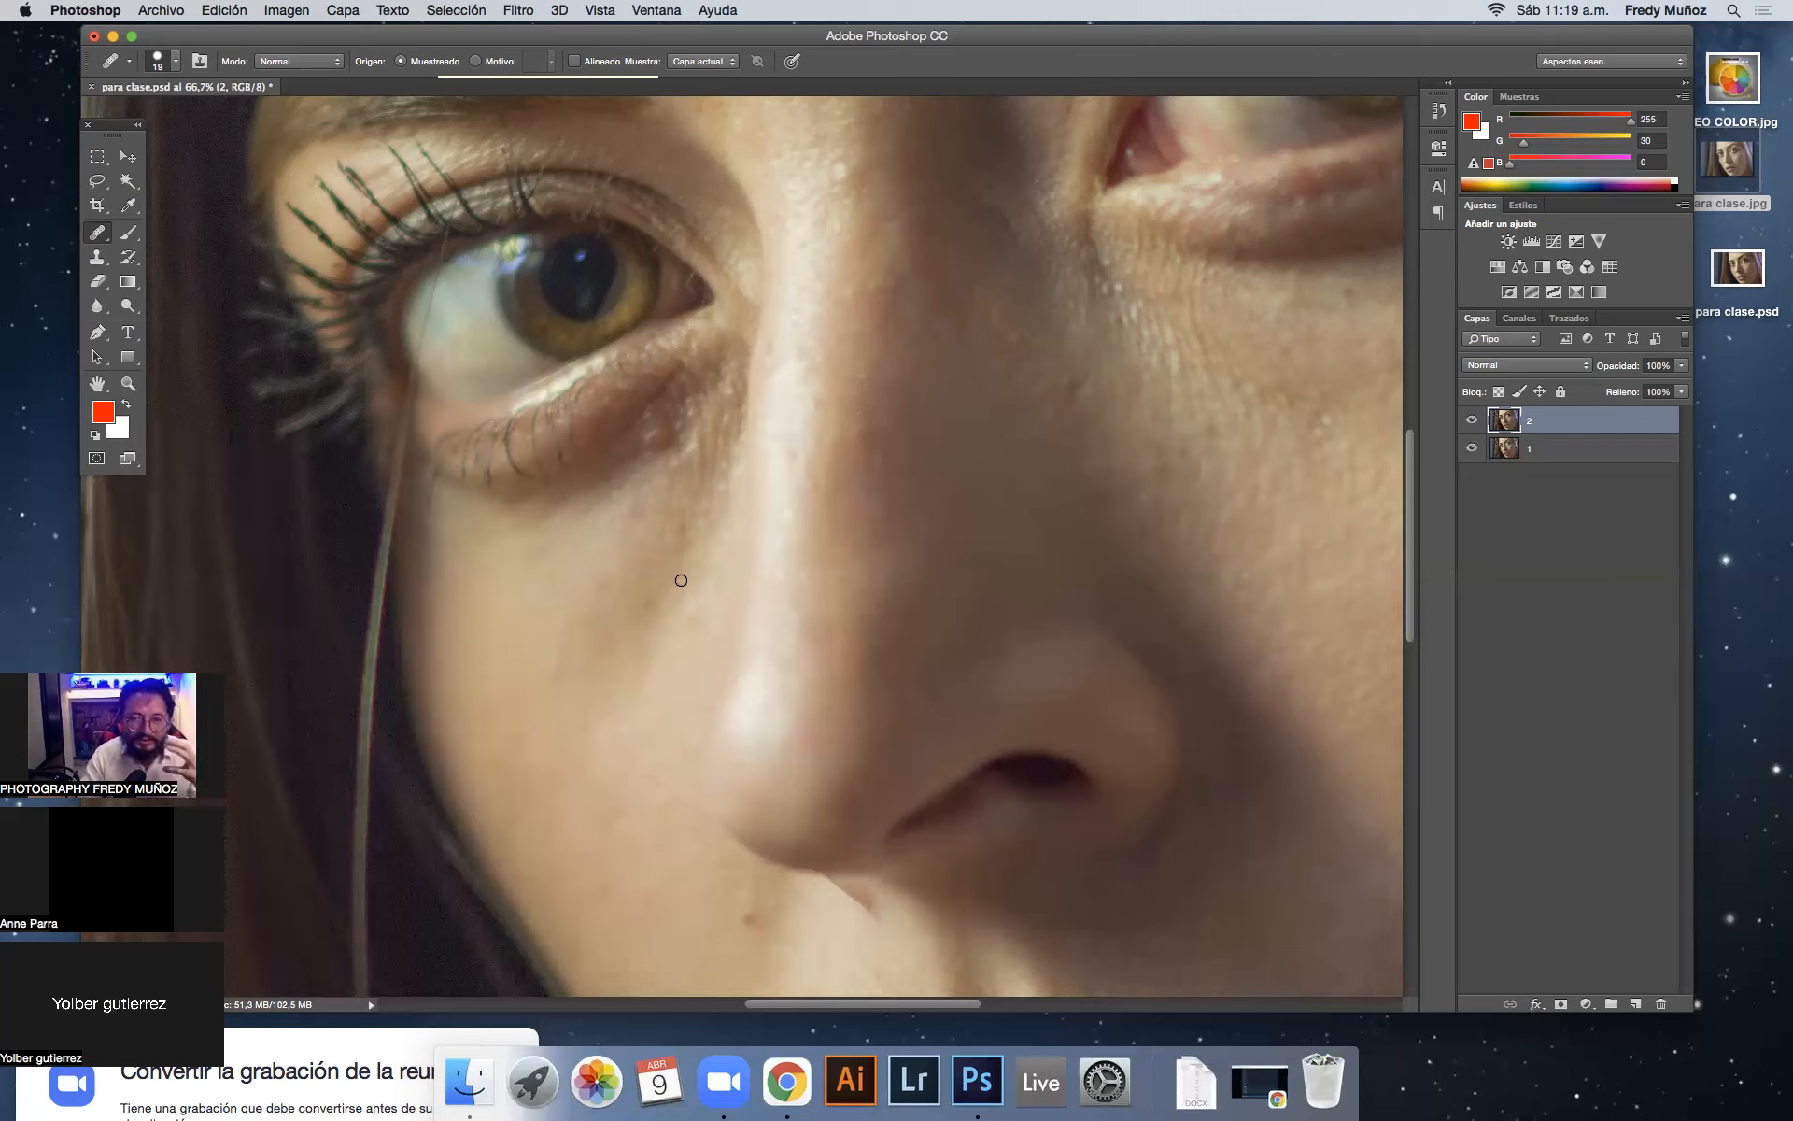
pyautogui.click(608, 476)
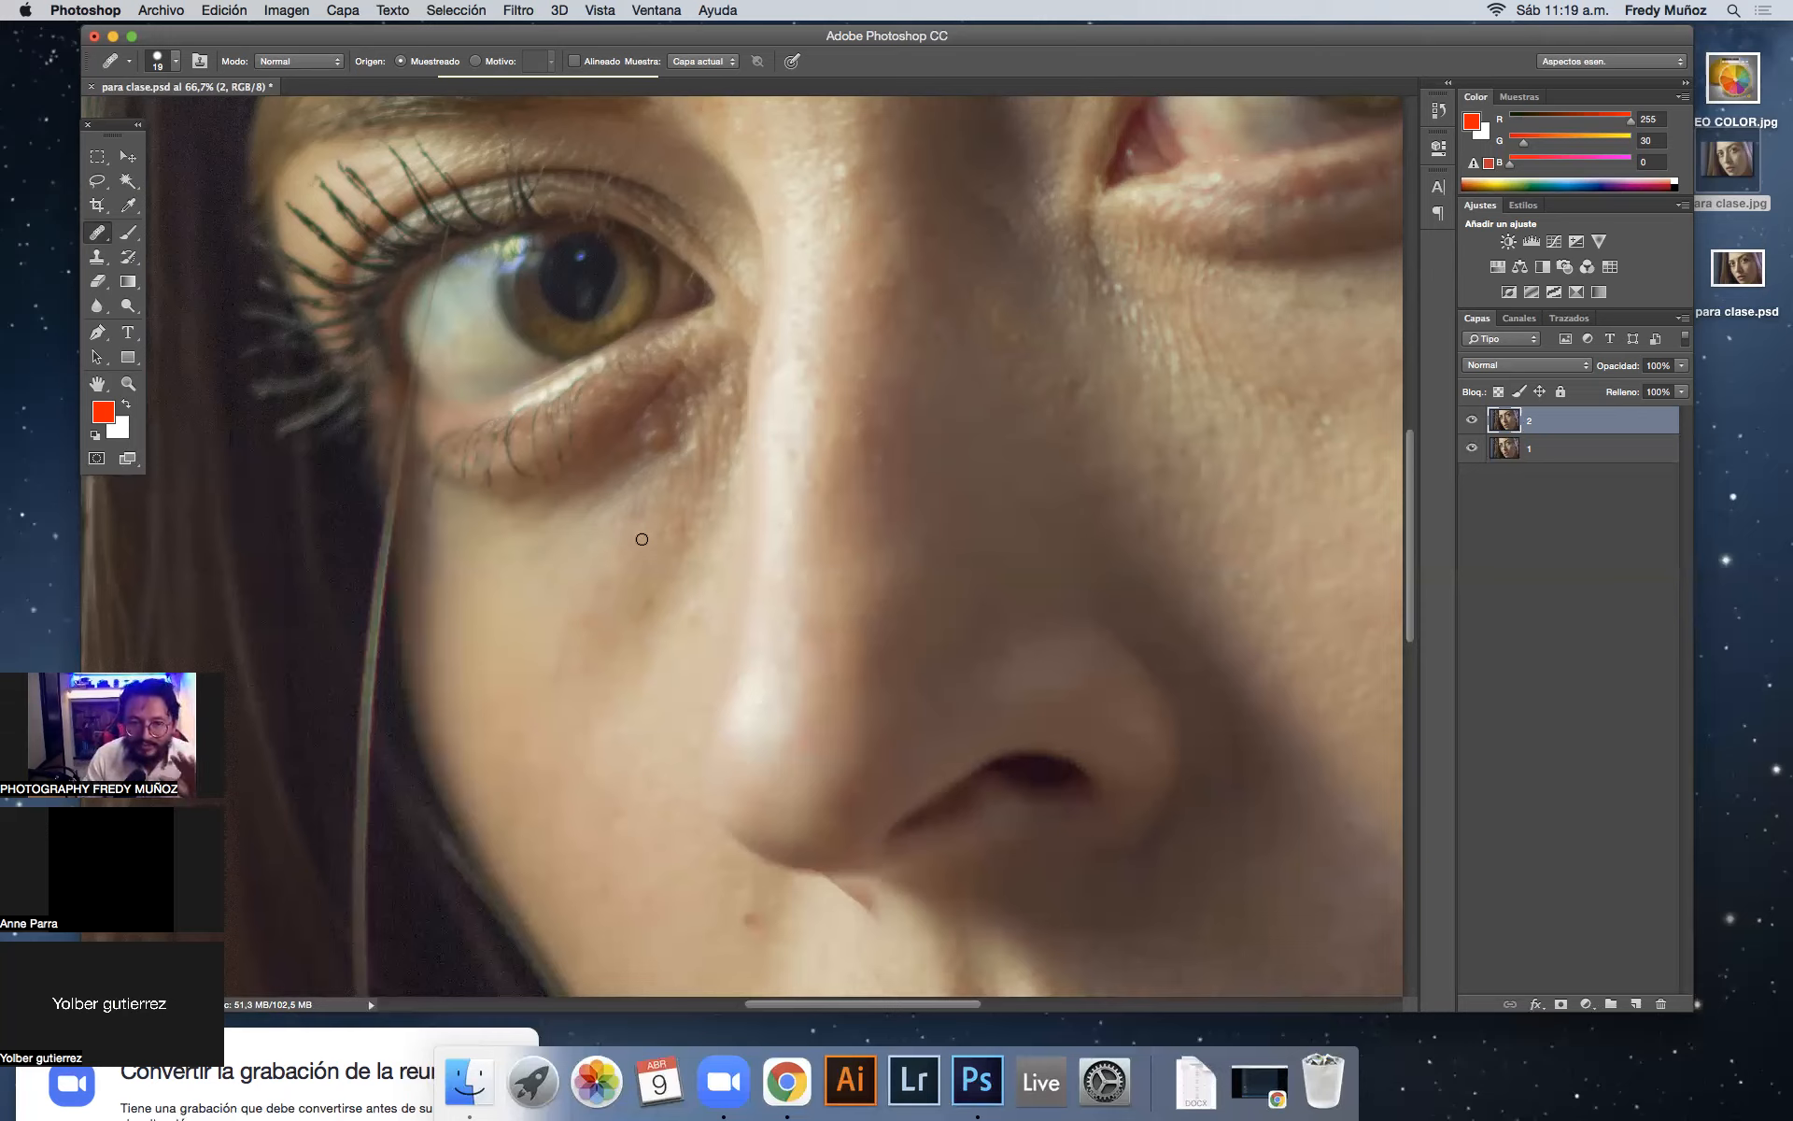
# Step: Make Healing Brush test dabs on the cheek below the eye and beside the nose, and undo them
pyautogui.click(622, 508)
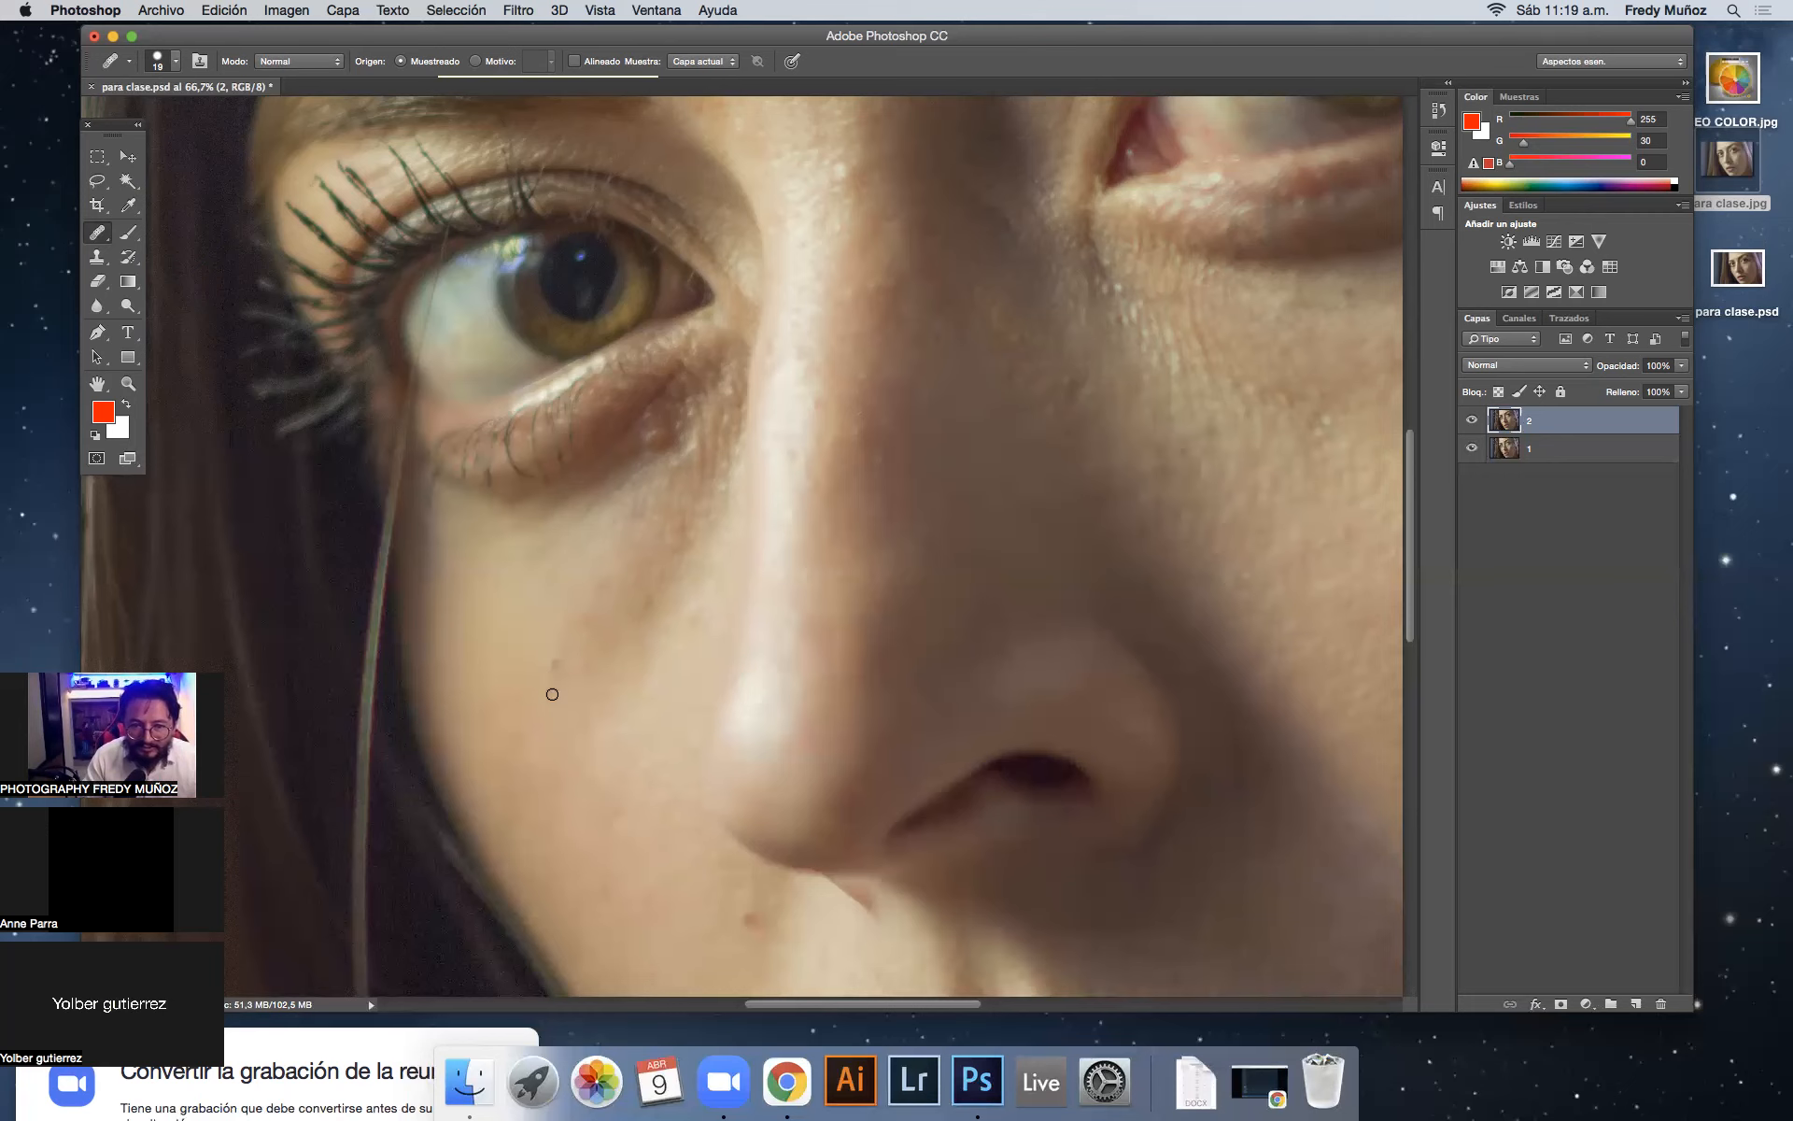
pyautogui.click(639, 744)
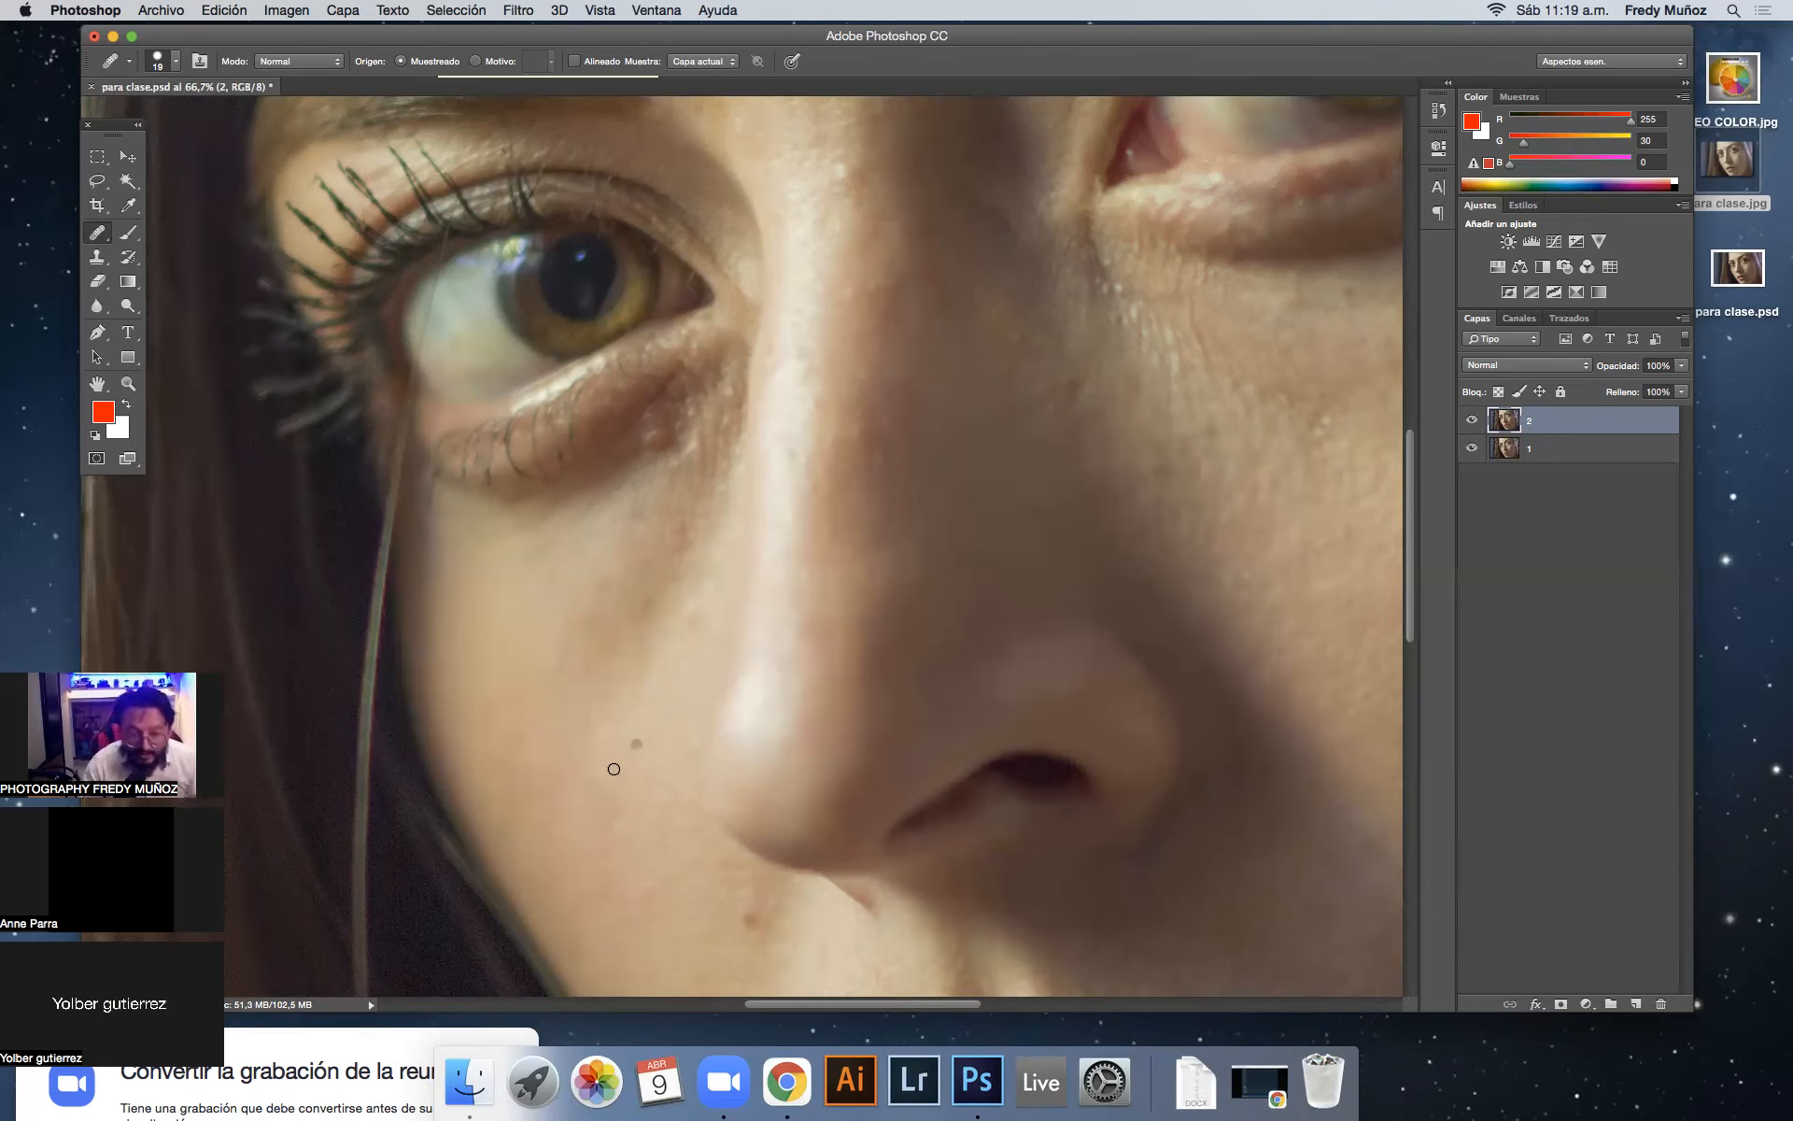
pyautogui.press('alt+super+z')
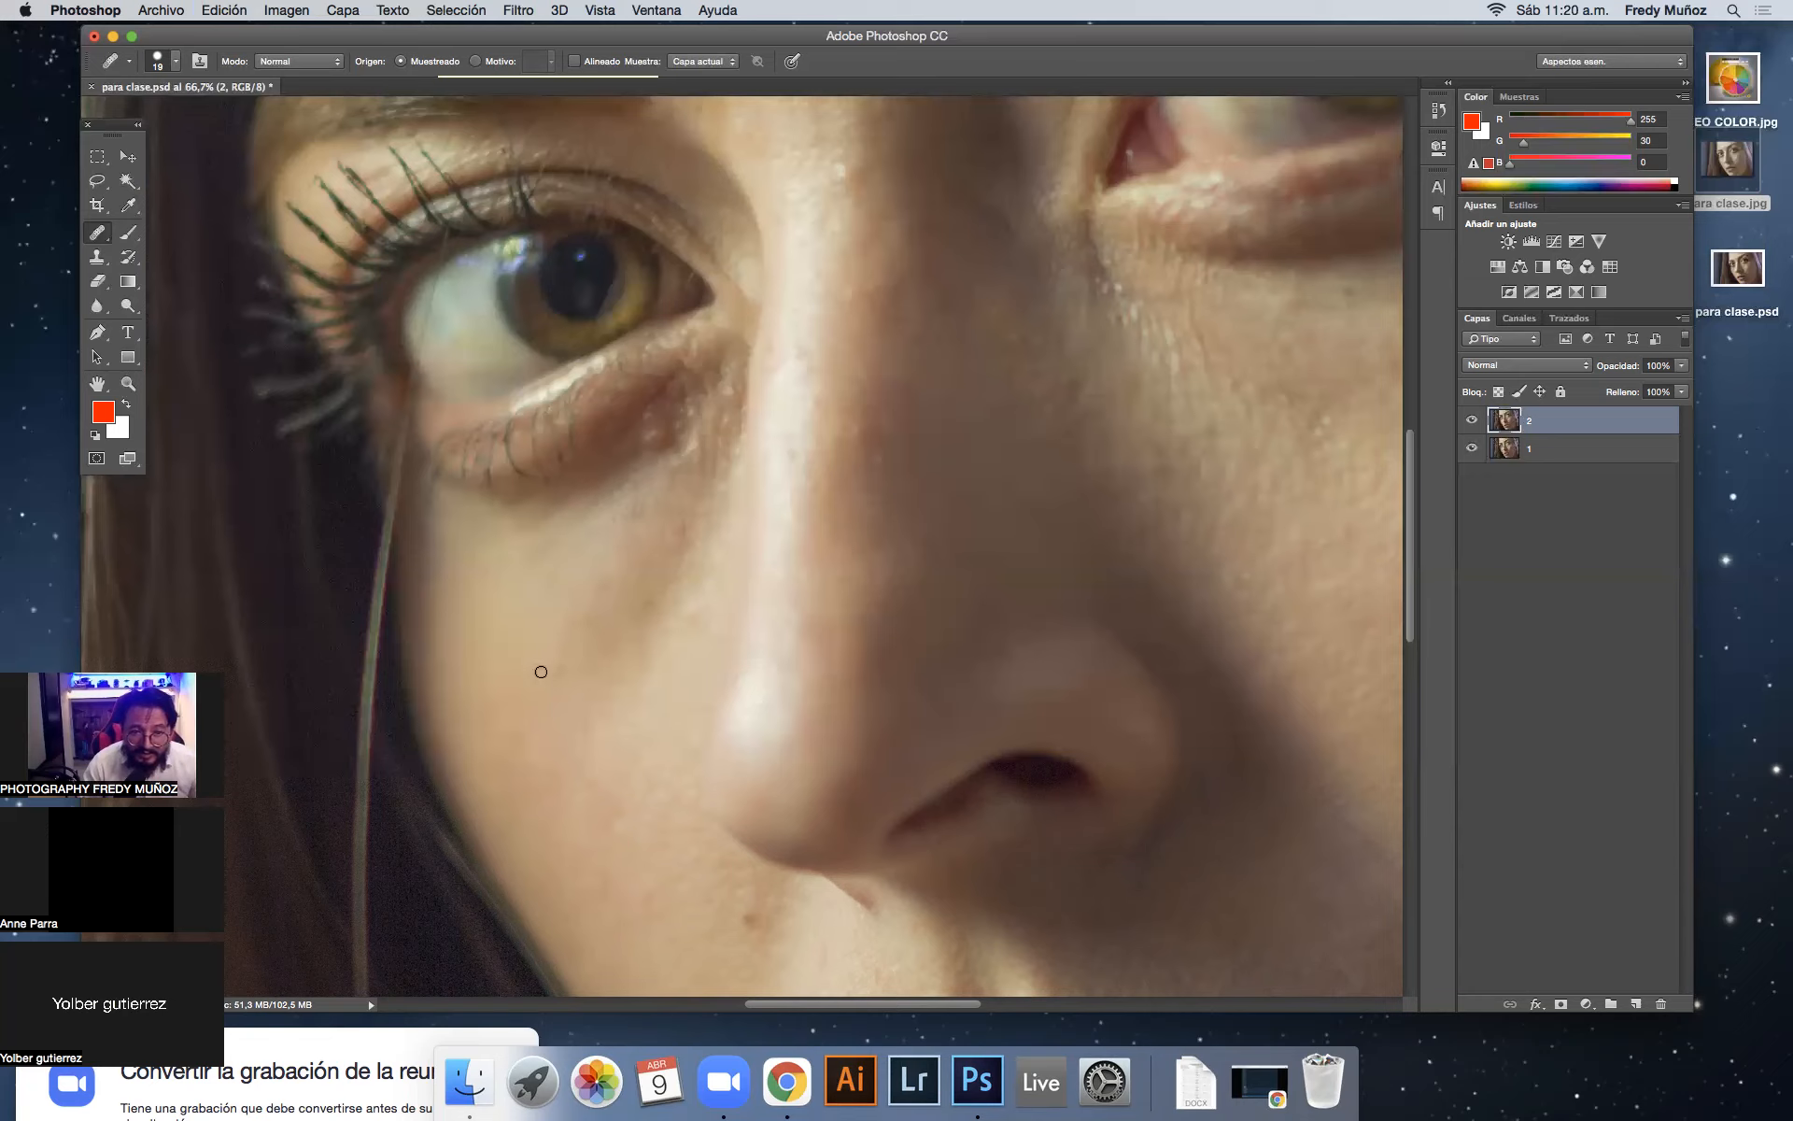
# Step: Dab the cheek beside the nose with the Healing Brush and repeatedly undo and redo the dab to compare
pyautogui.moveTo(559, 680)
pyautogui.mouseDown()
pyautogui.moveTo(558, 656)
pyautogui.moveTo(563, 671)
pyautogui.mouseUp()
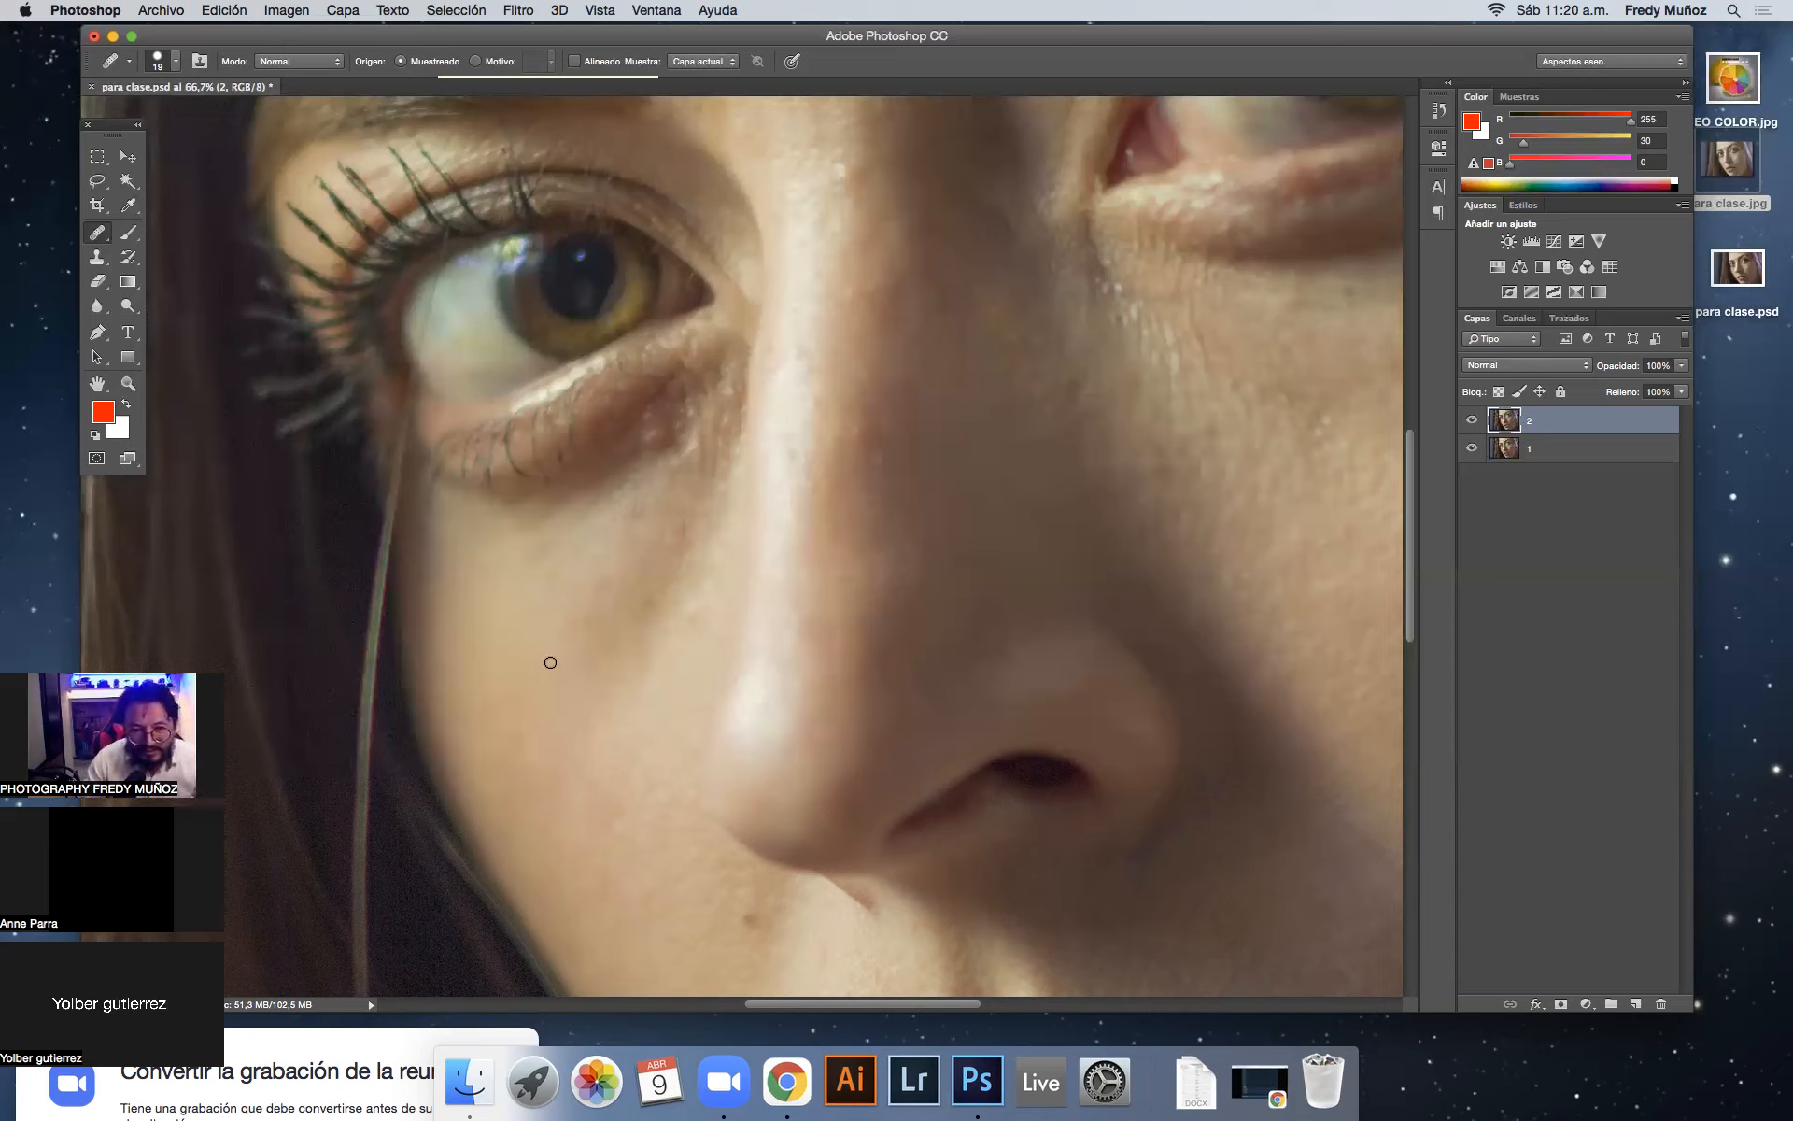
pyautogui.click(678, 713)
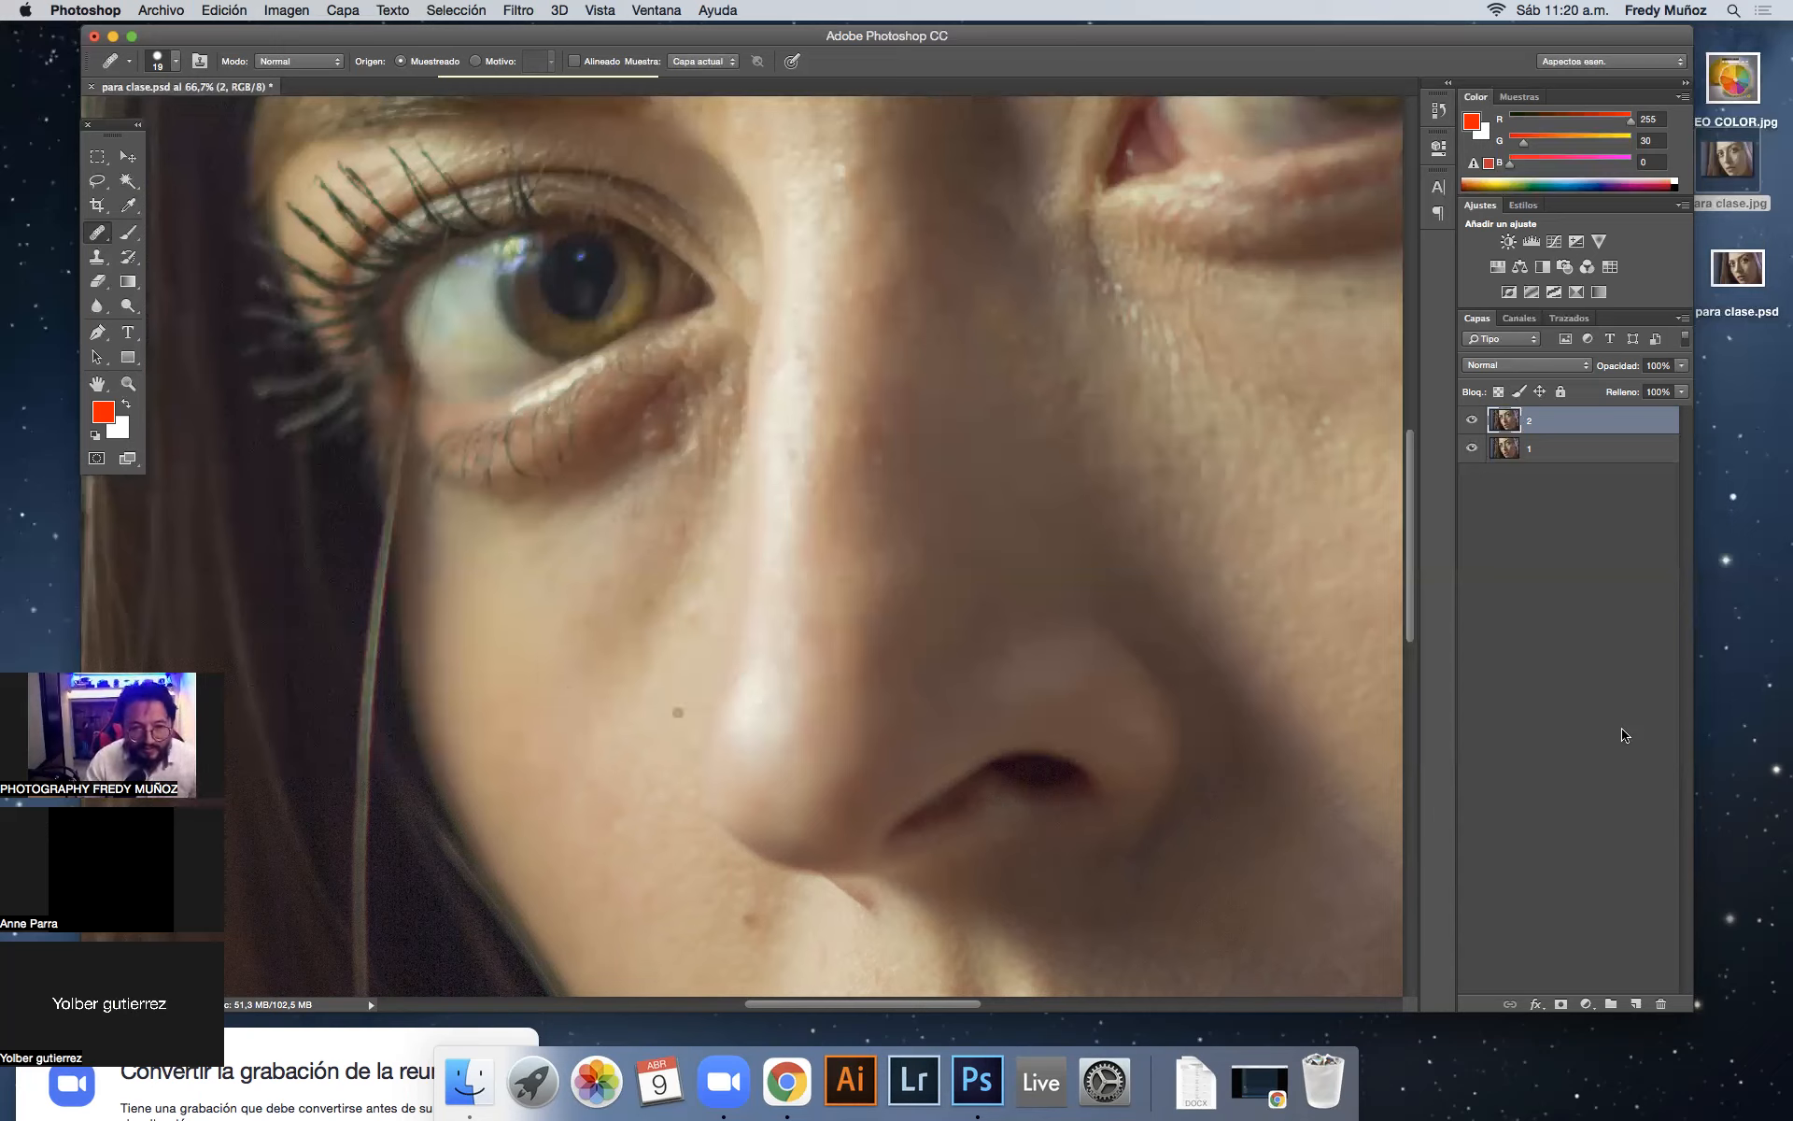
pyautogui.press('super+z')
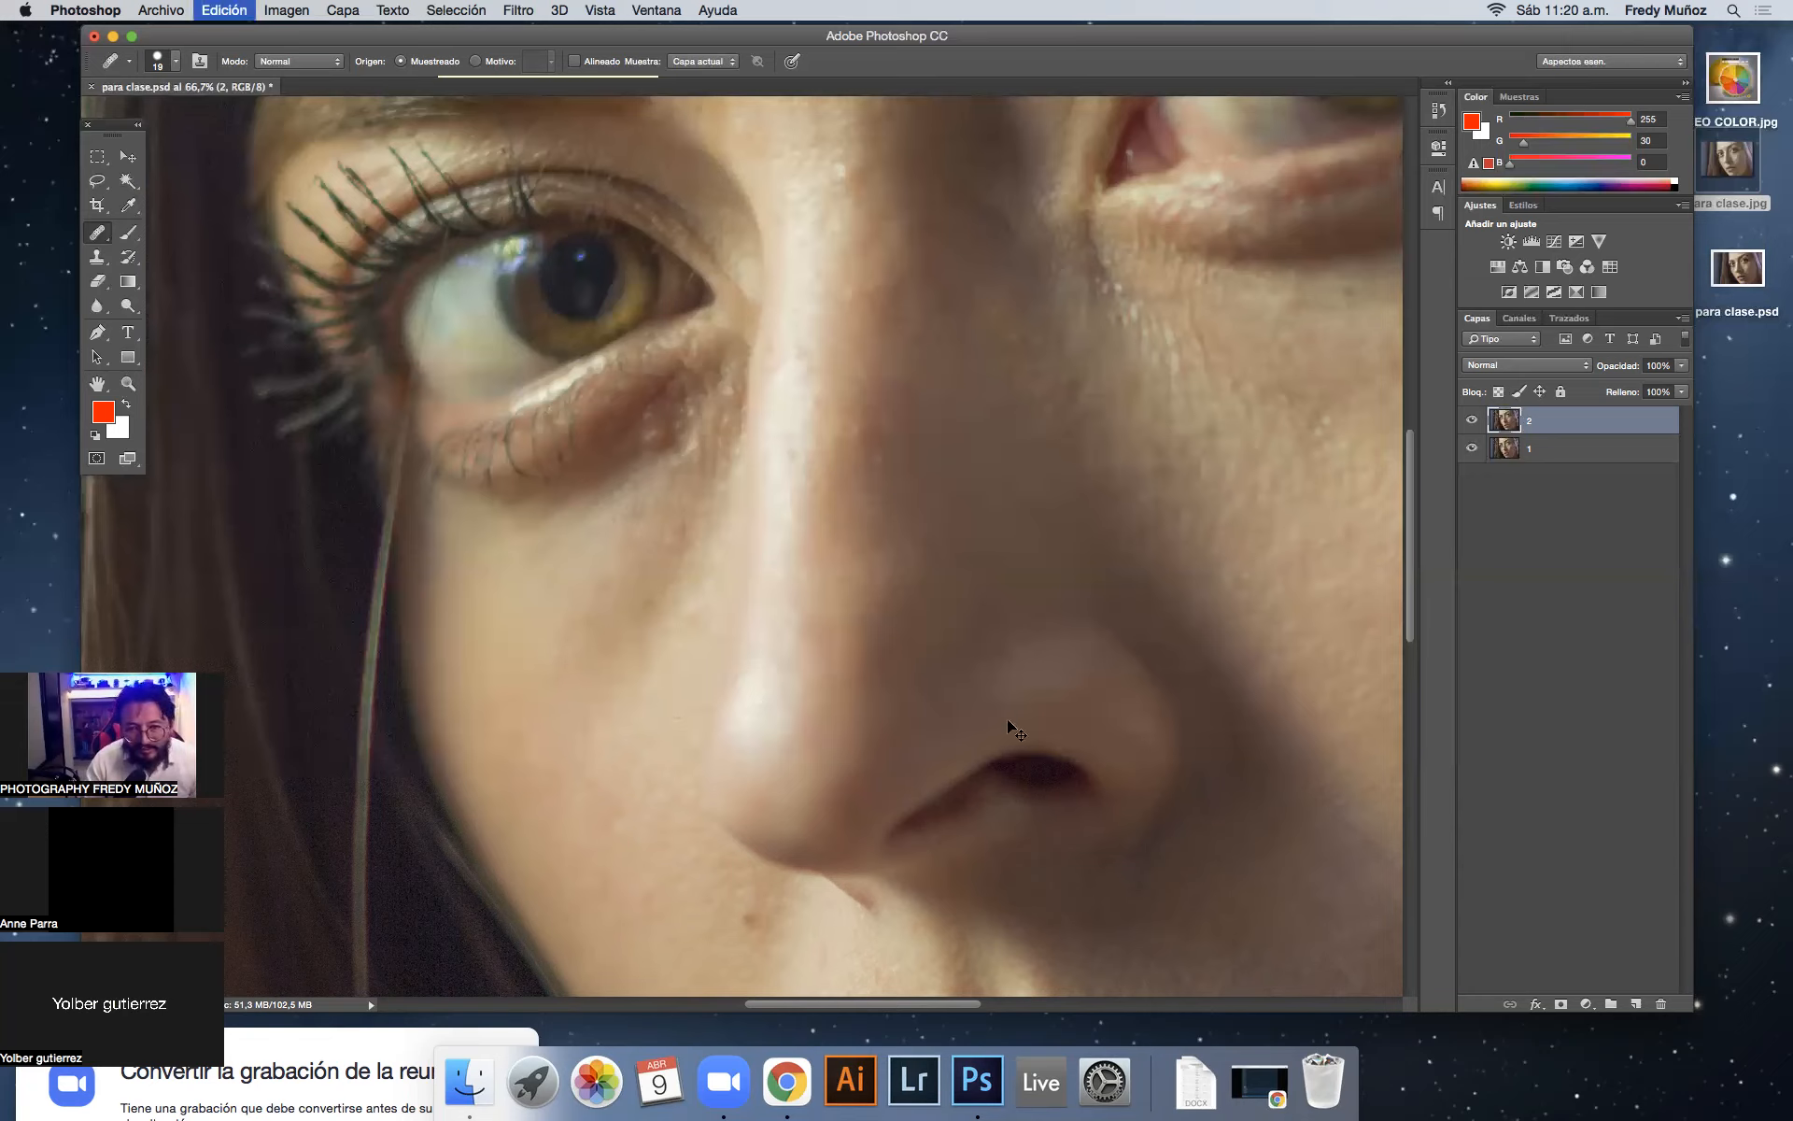
pyautogui.press('super+z')
pyautogui.press('super+z')
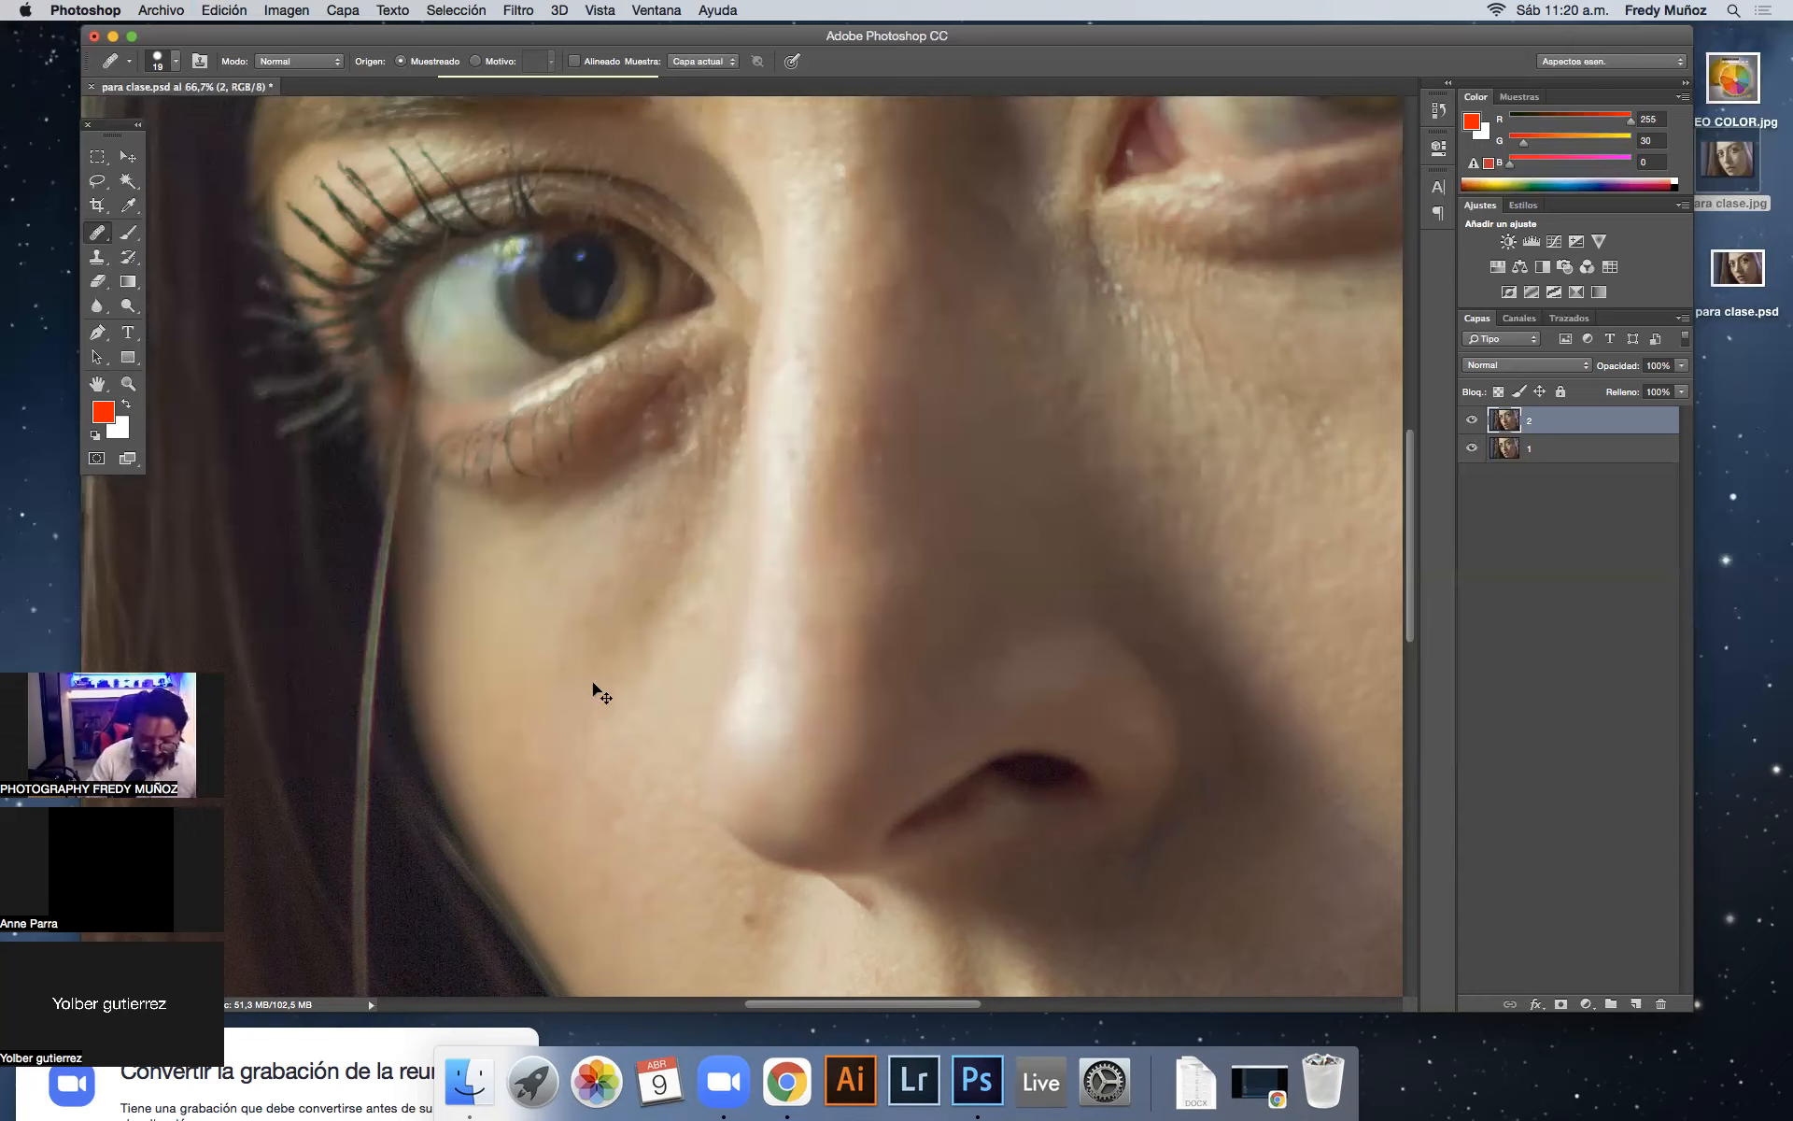
pyautogui.press('super+z')
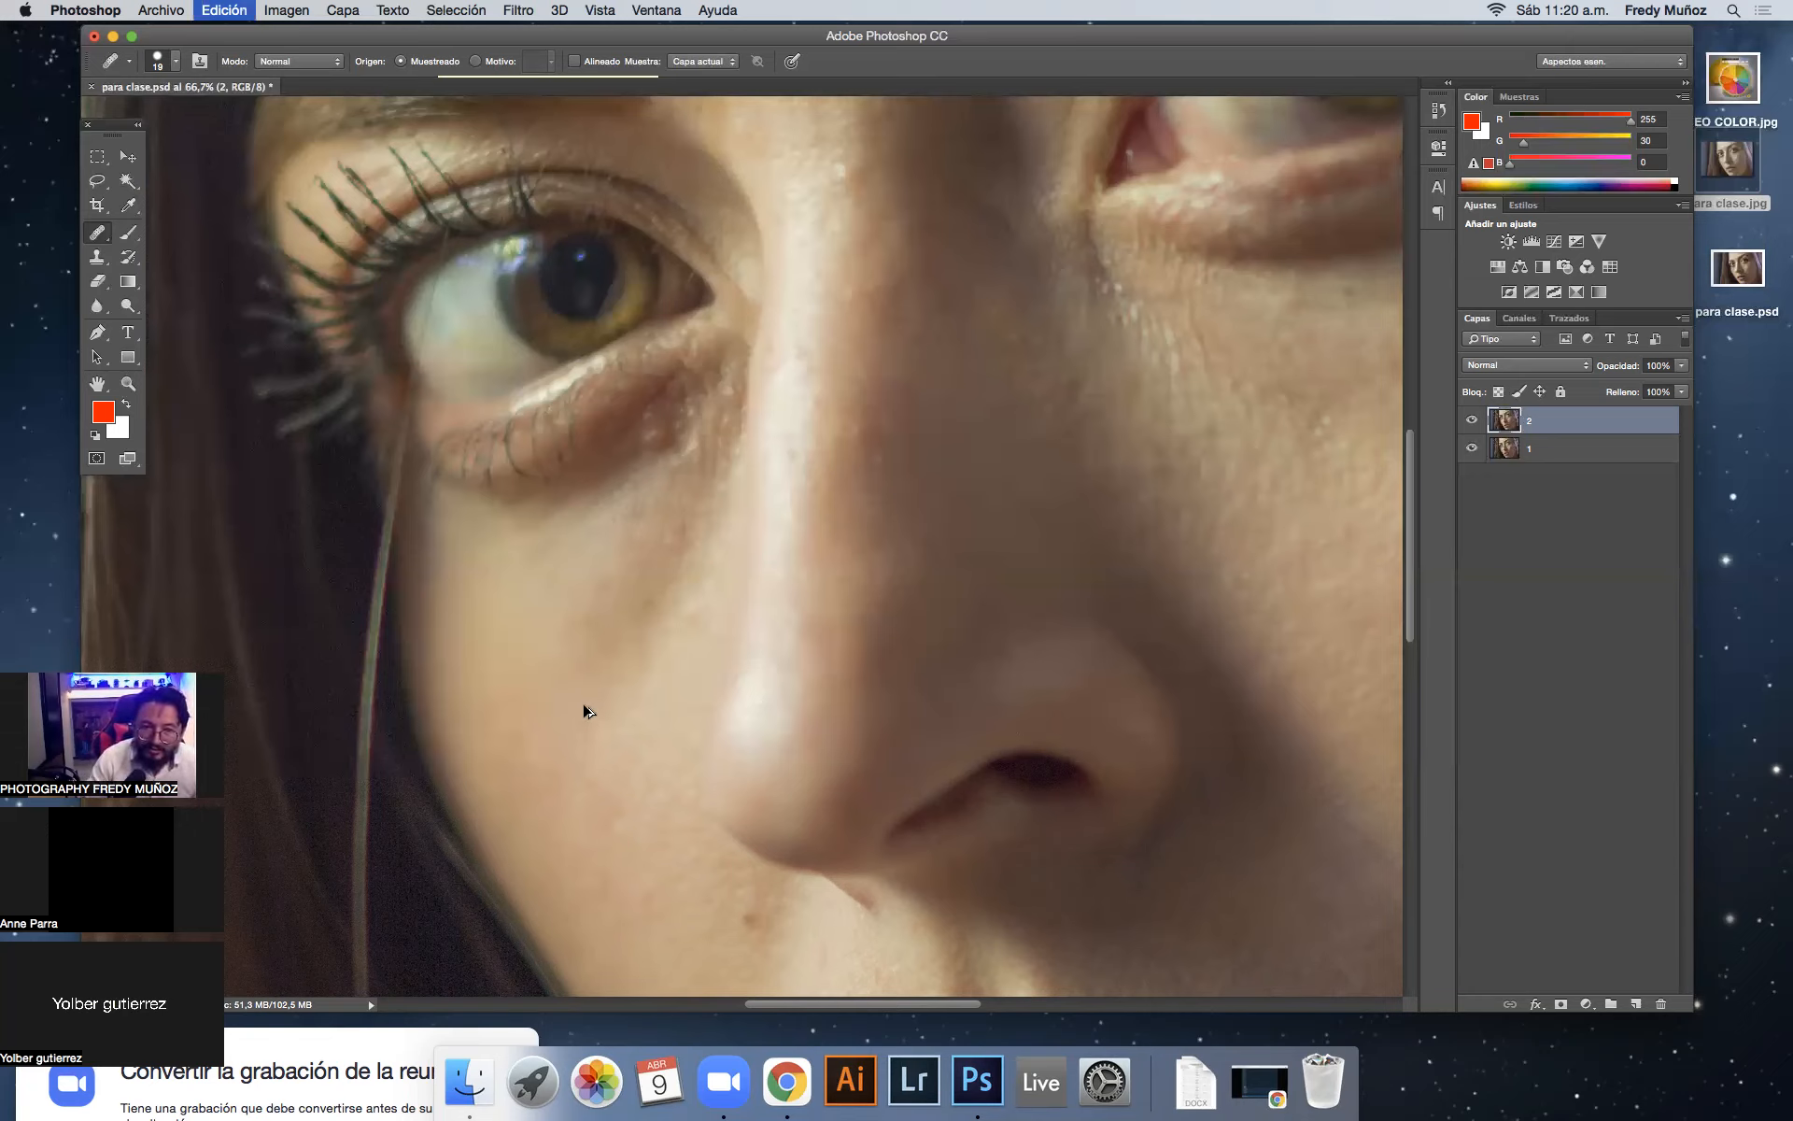
pyautogui.press('super+z')
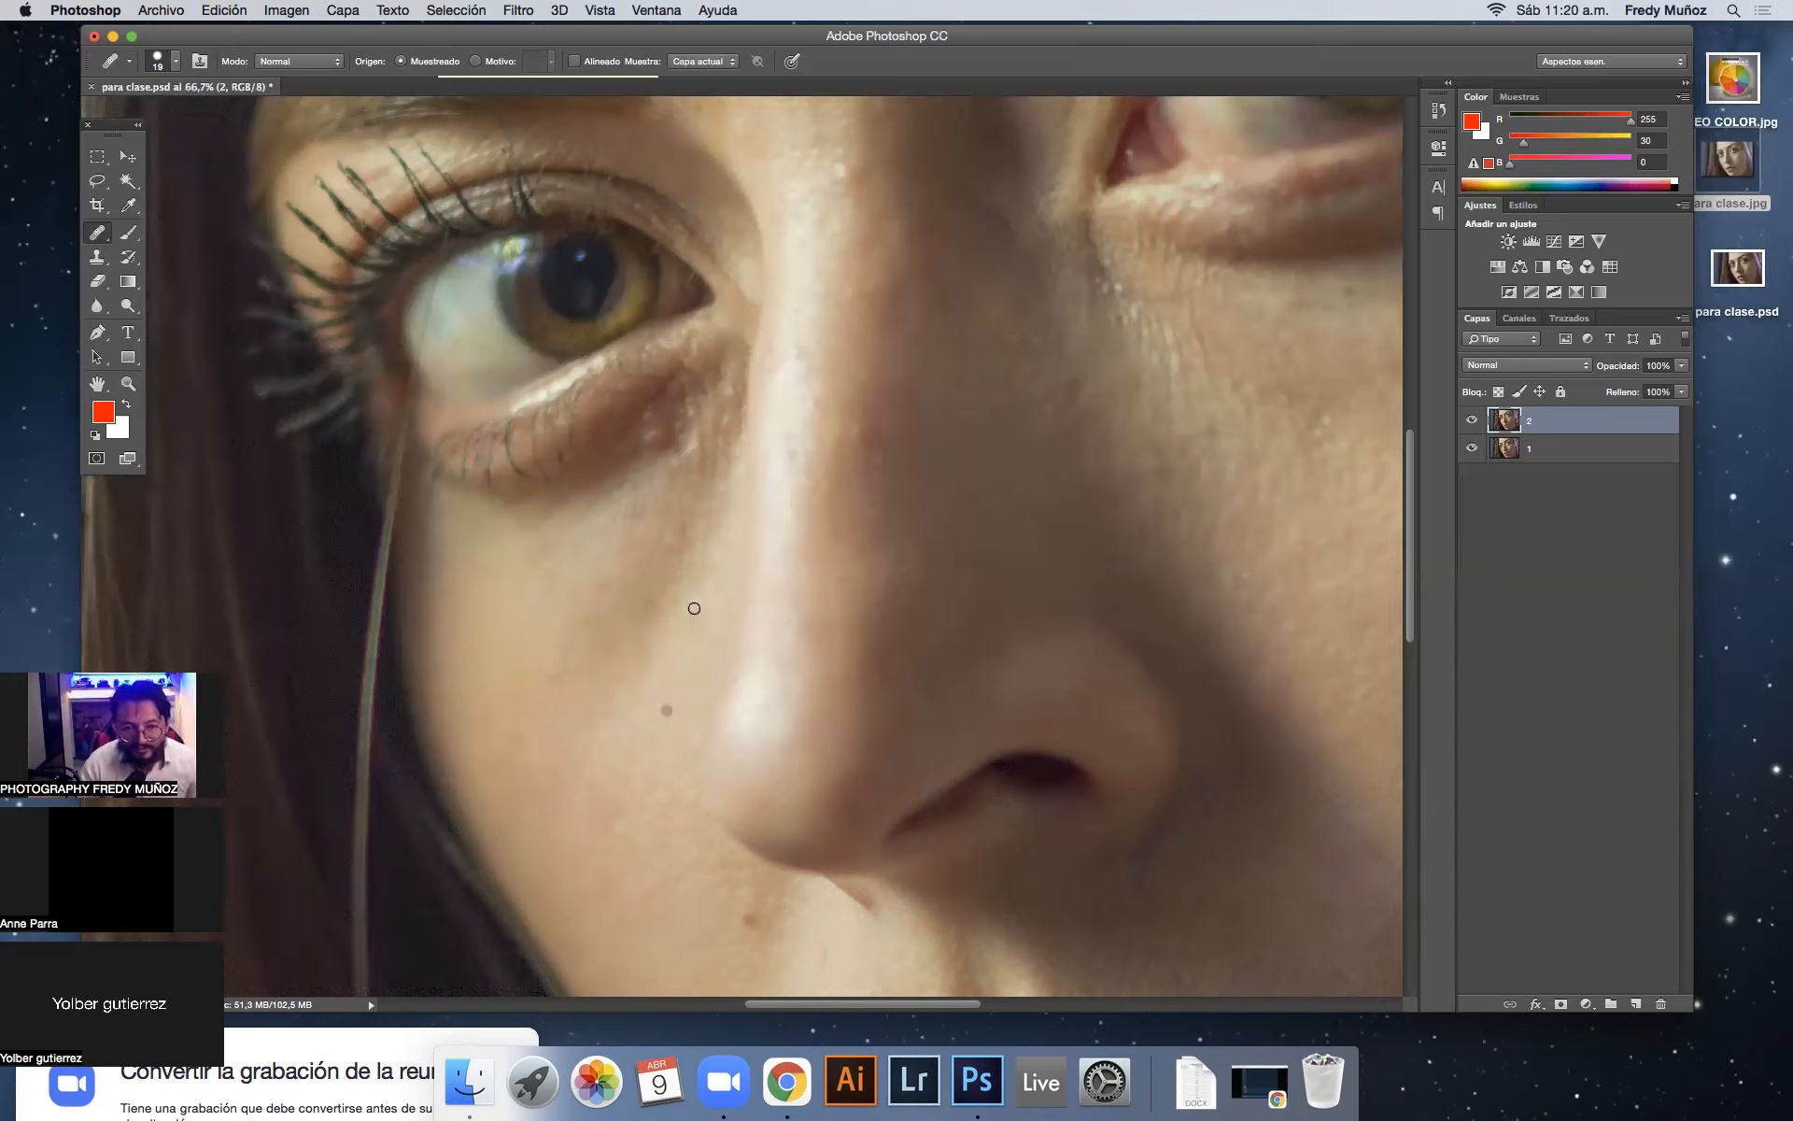
pyautogui.press('super+z')
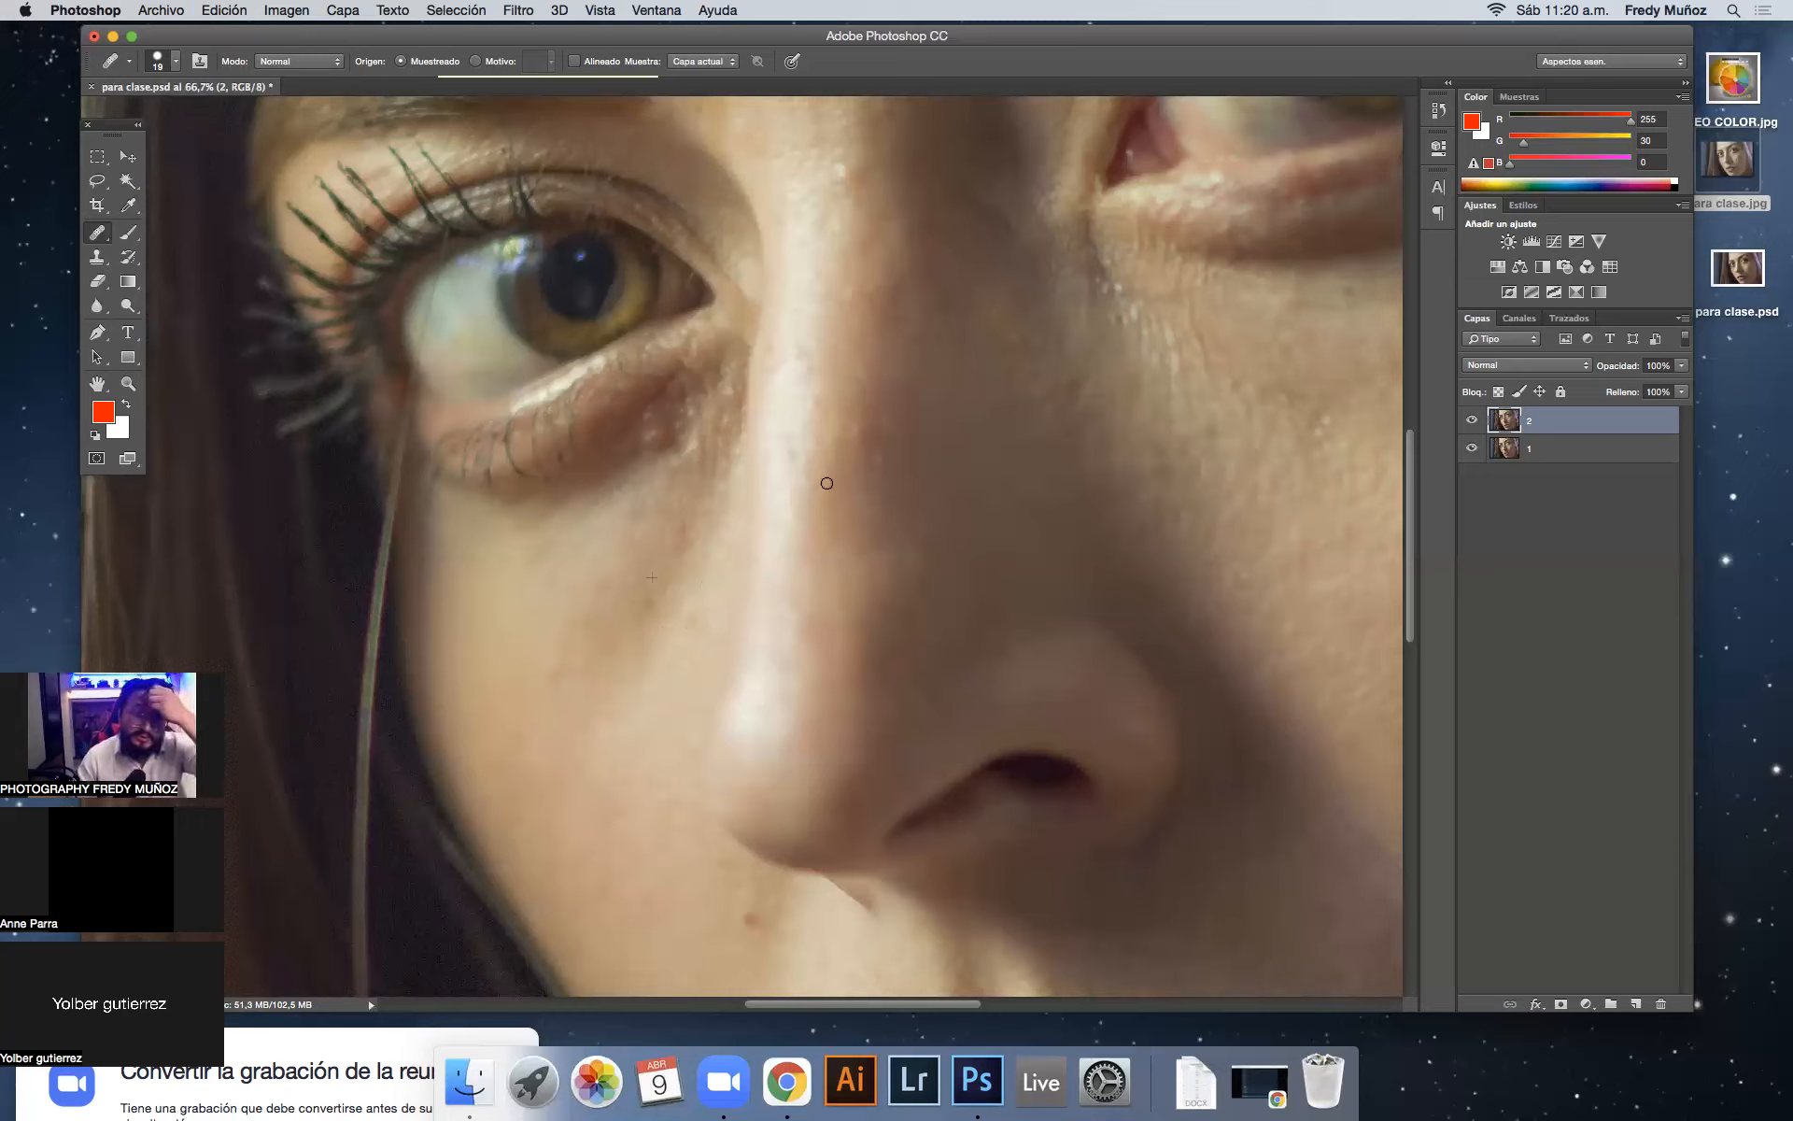
# Step: Paint over the bridge of the nose with the Healing Brush, moving the stray Finder window aside
pyautogui.click(658, 670)
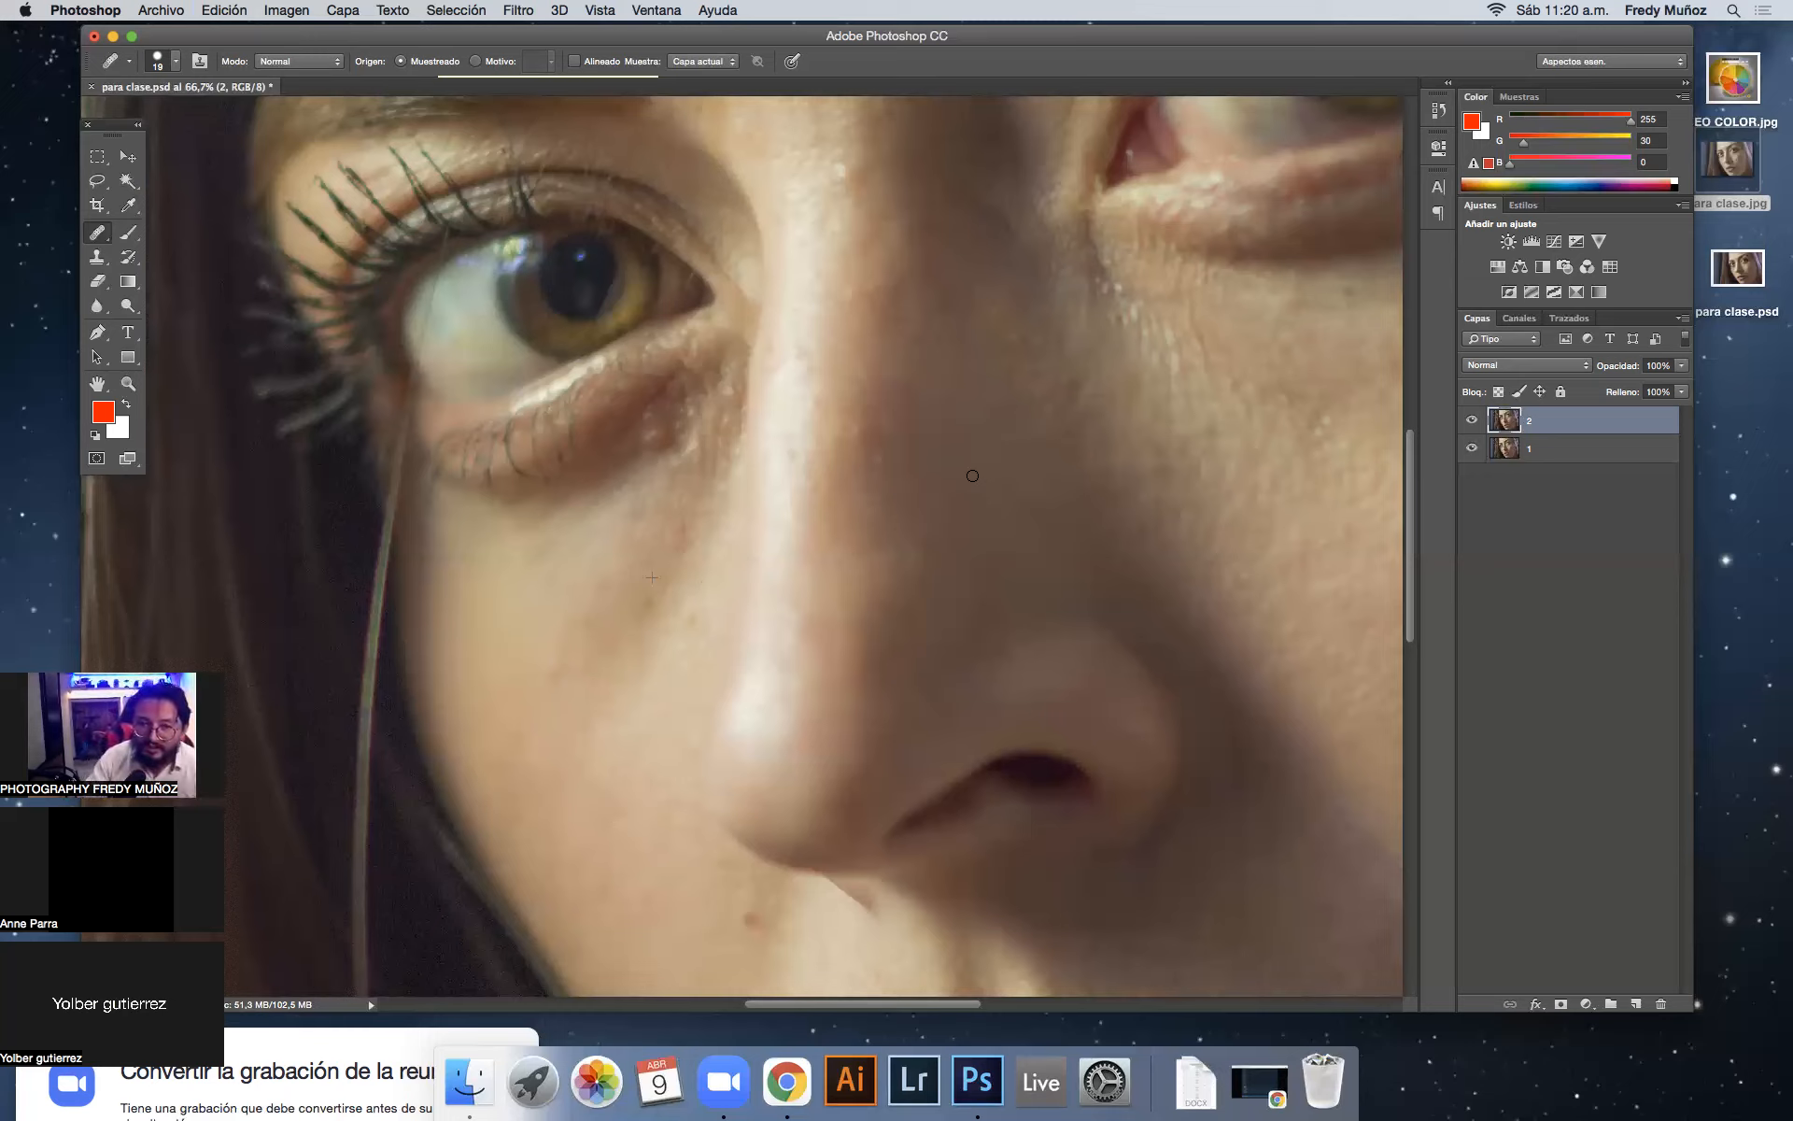
pyautogui.click(794, 462)
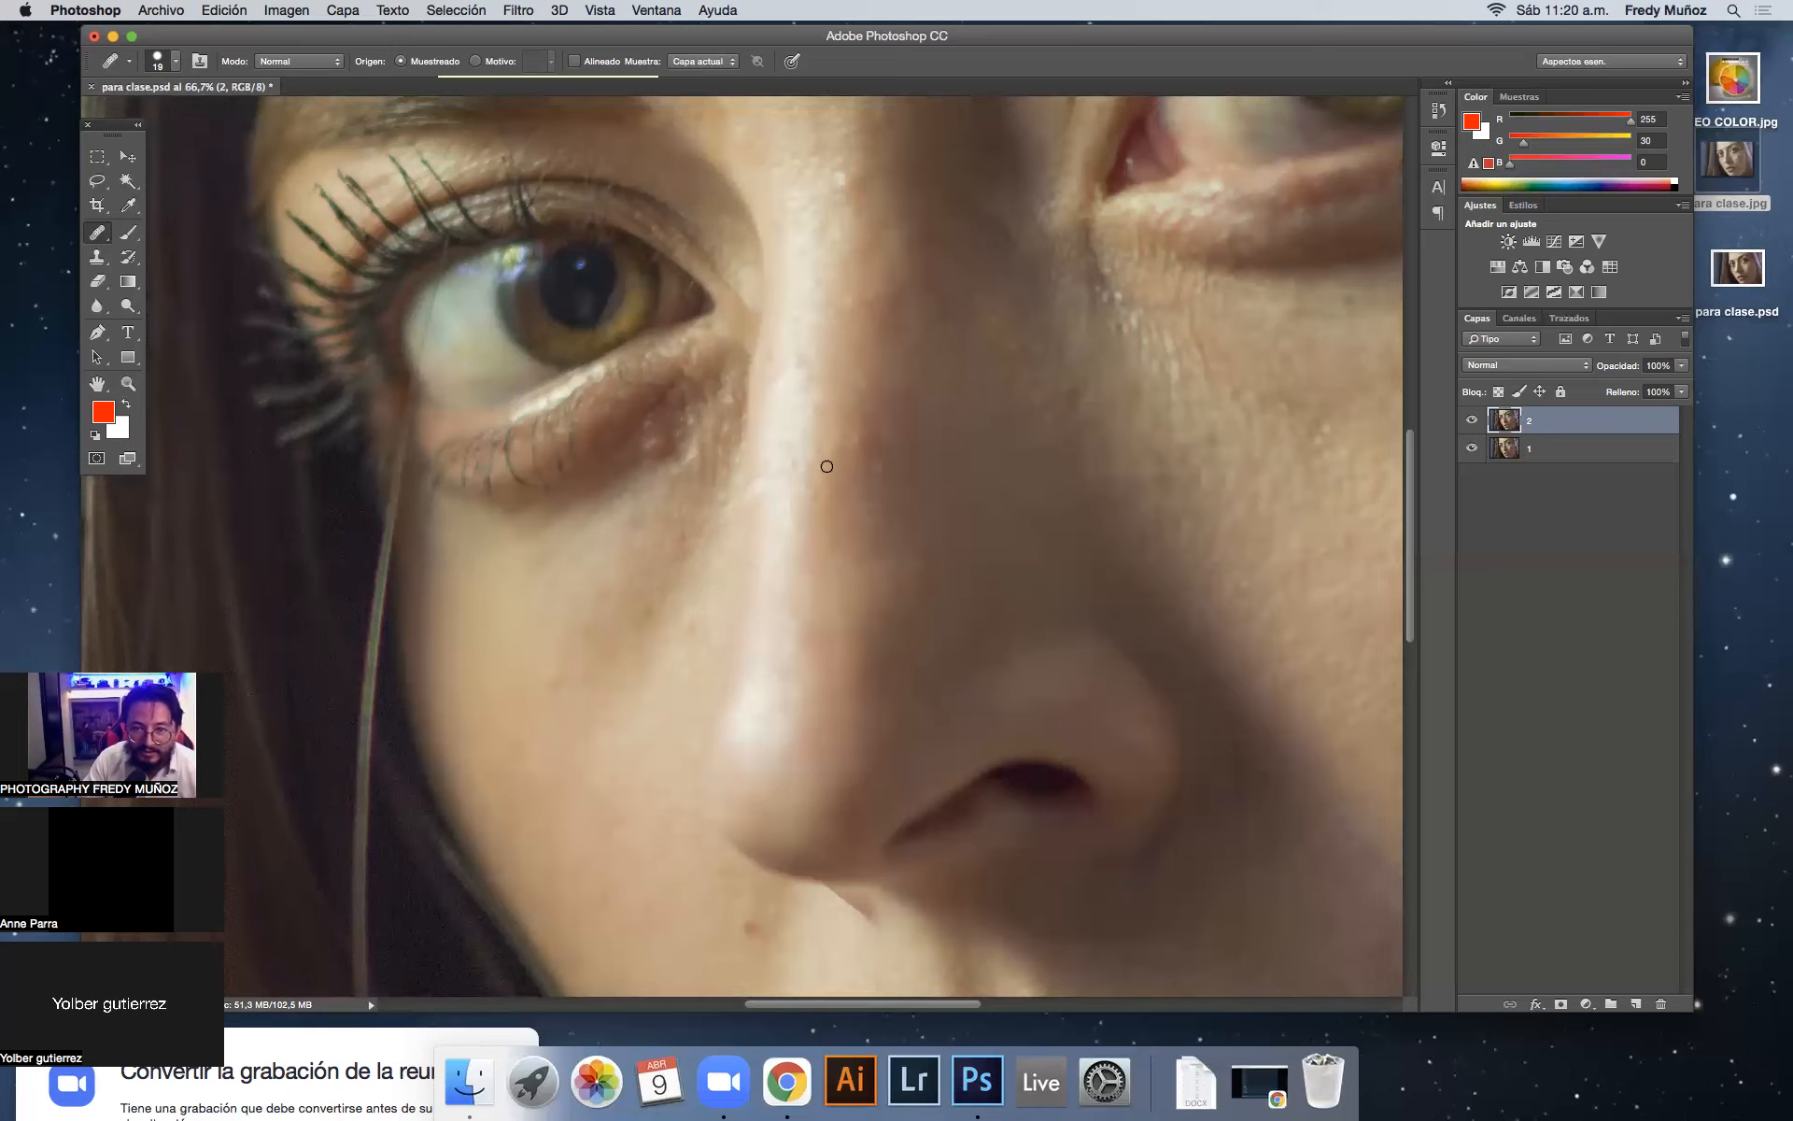
pyautogui.scroll(2, 827, 466)
pyautogui.scroll(3, 865, 556)
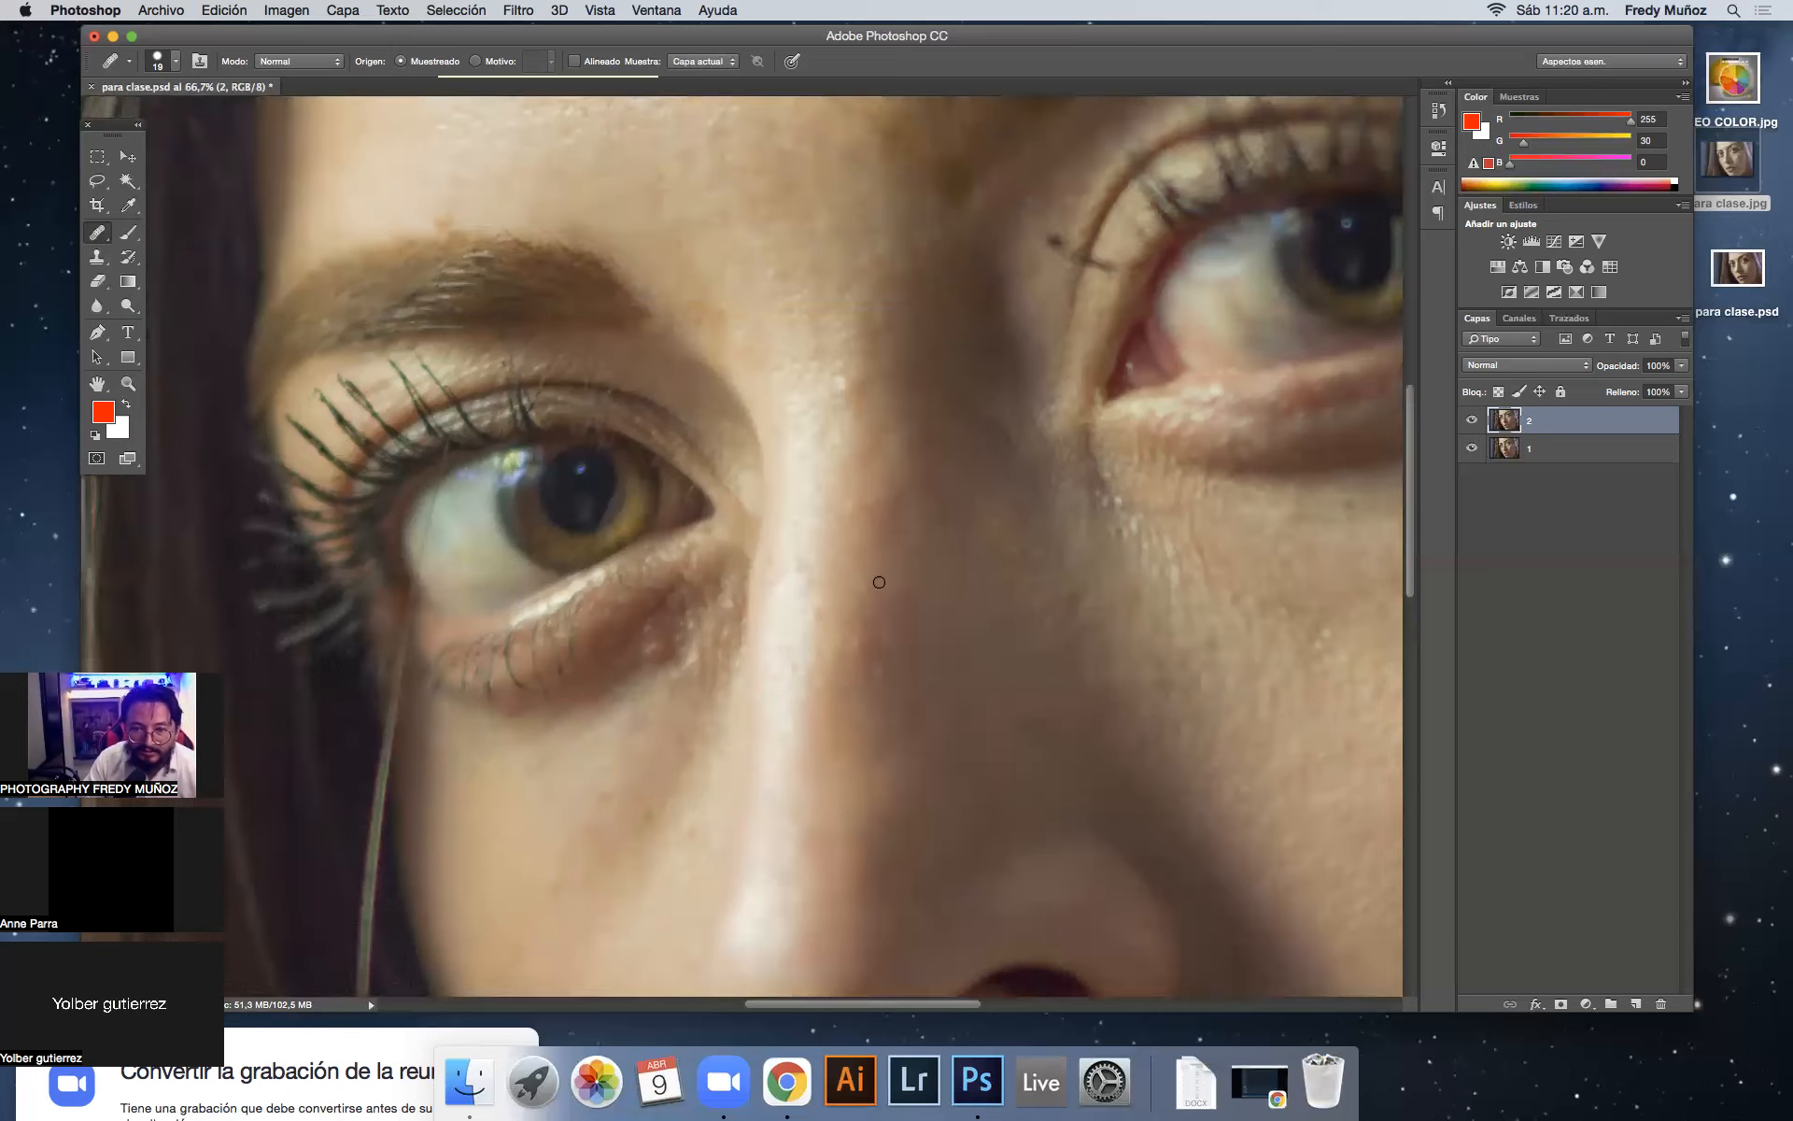
pyautogui.scroll(-1, 864, 616)
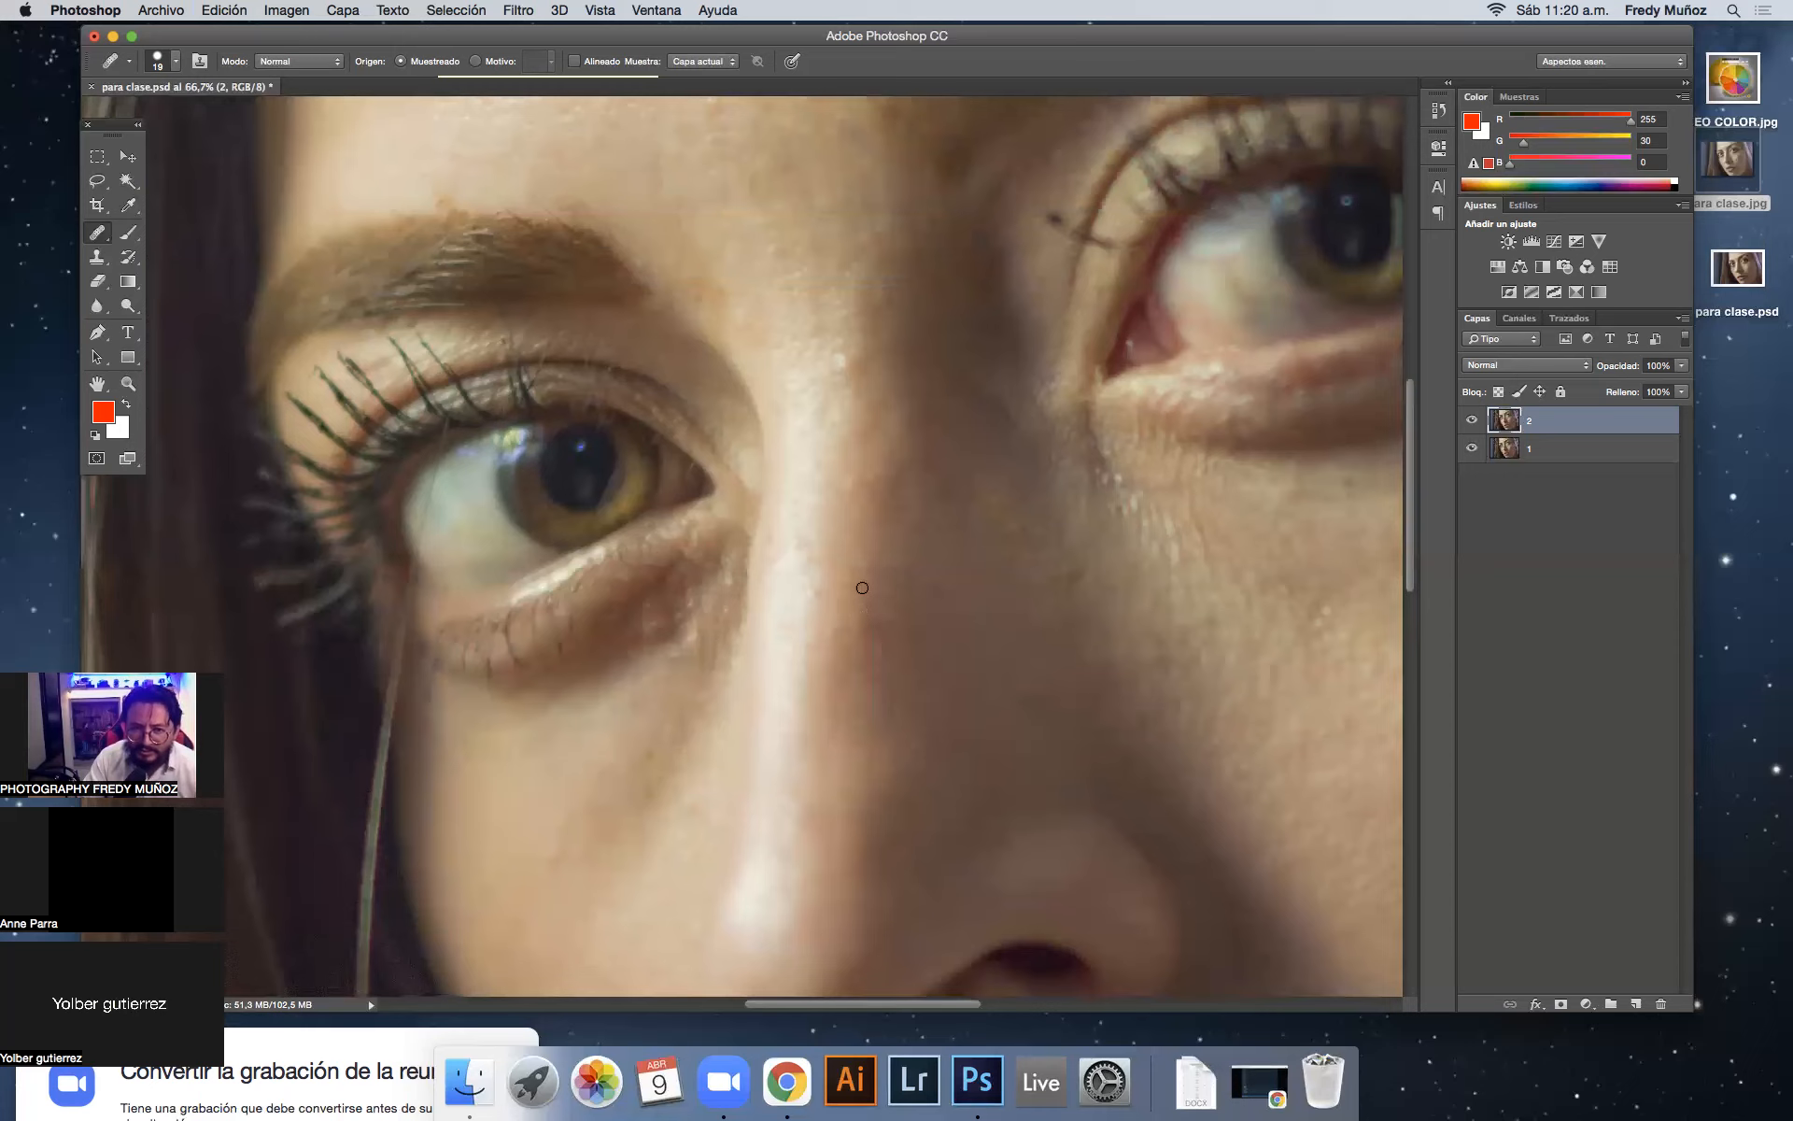
pyautogui.scroll(-1, 862, 588)
pyautogui.click(862, 598)
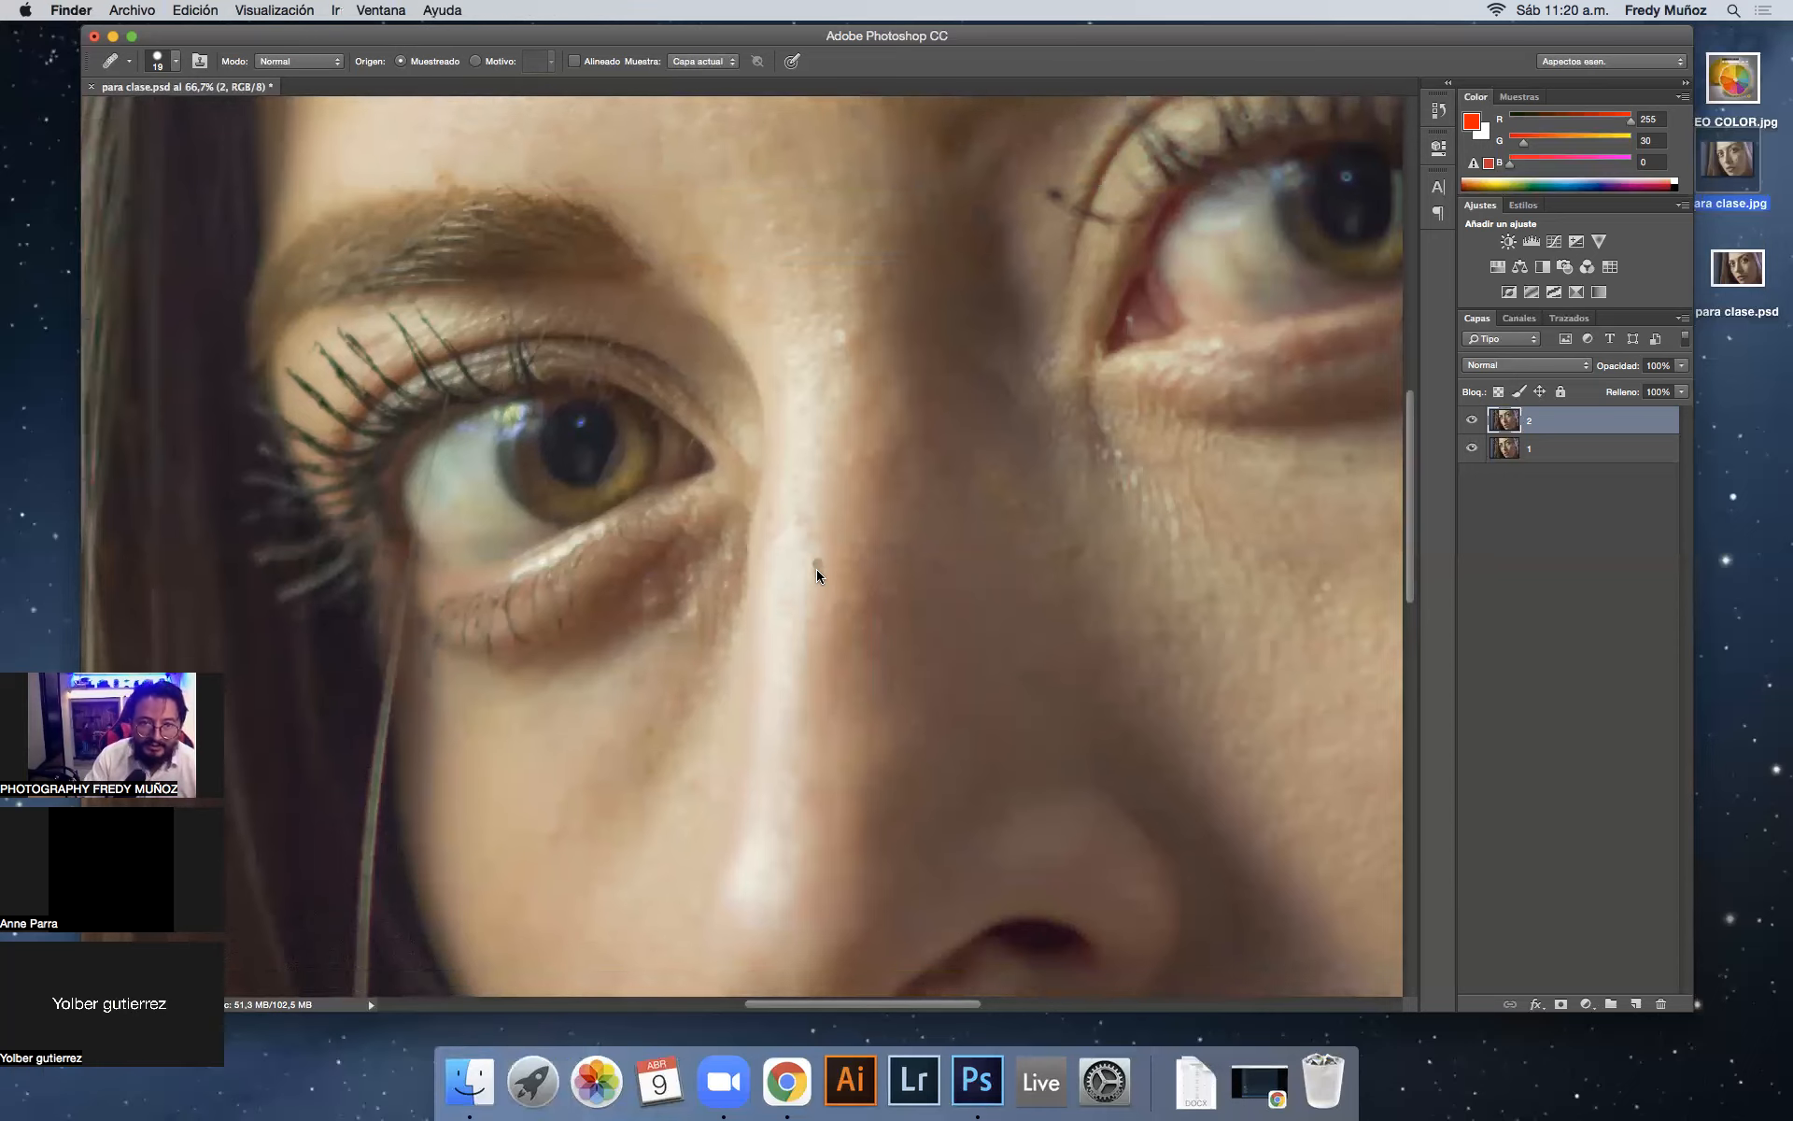
pyautogui.moveTo(634, 187); pyautogui.dragTo(5, 1104)
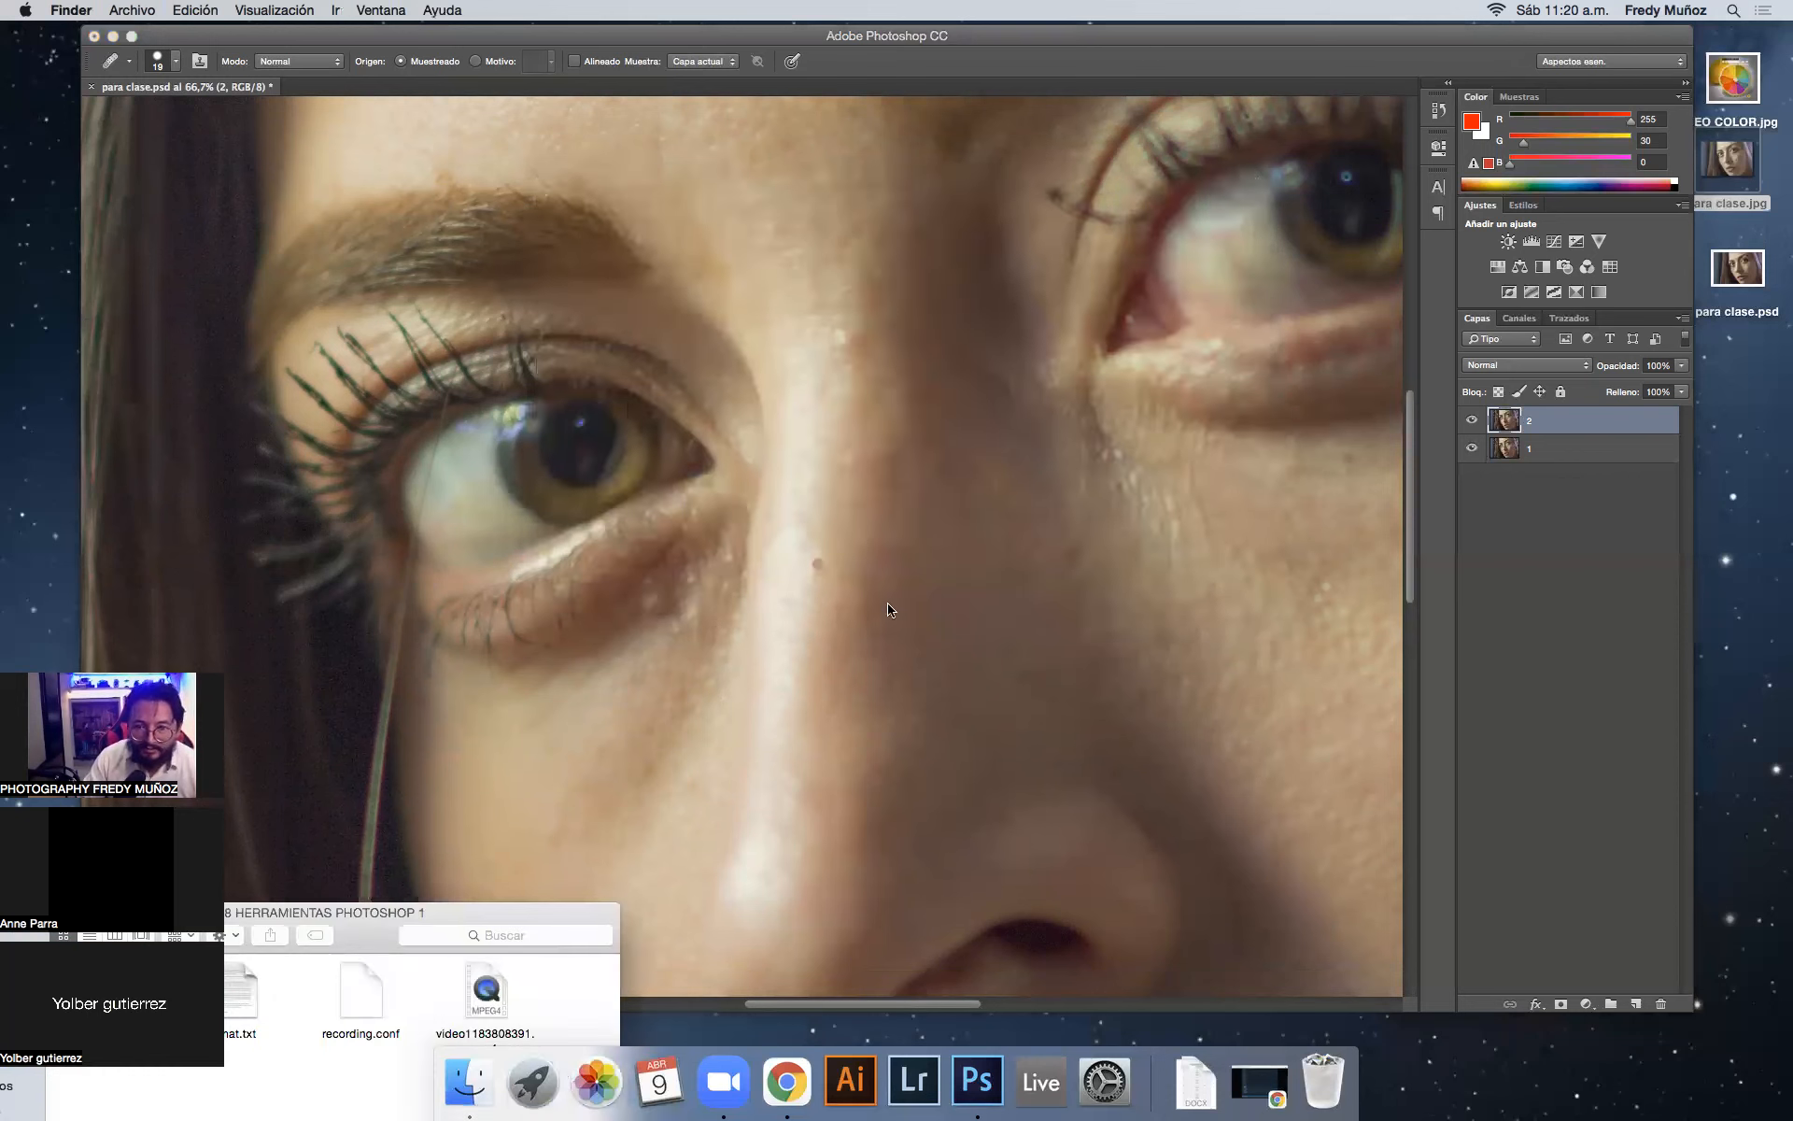
pyautogui.click(826, 580)
pyautogui.moveTo(822, 562)
pyautogui.mouseDown()
pyautogui.moveTo(858, 594)
pyautogui.moveTo(879, 578)
pyautogui.moveTo(826, 595)
pyautogui.moveTo(826, 548)
pyautogui.moveTo(844, 612)
pyautogui.moveTo(789, 674)
pyautogui.moveTo(791, 626)
pyautogui.moveTo(883, 676)
pyautogui.moveTo(865, 637)
pyautogui.moveTo(880, 654)
pyautogui.mouseUp()
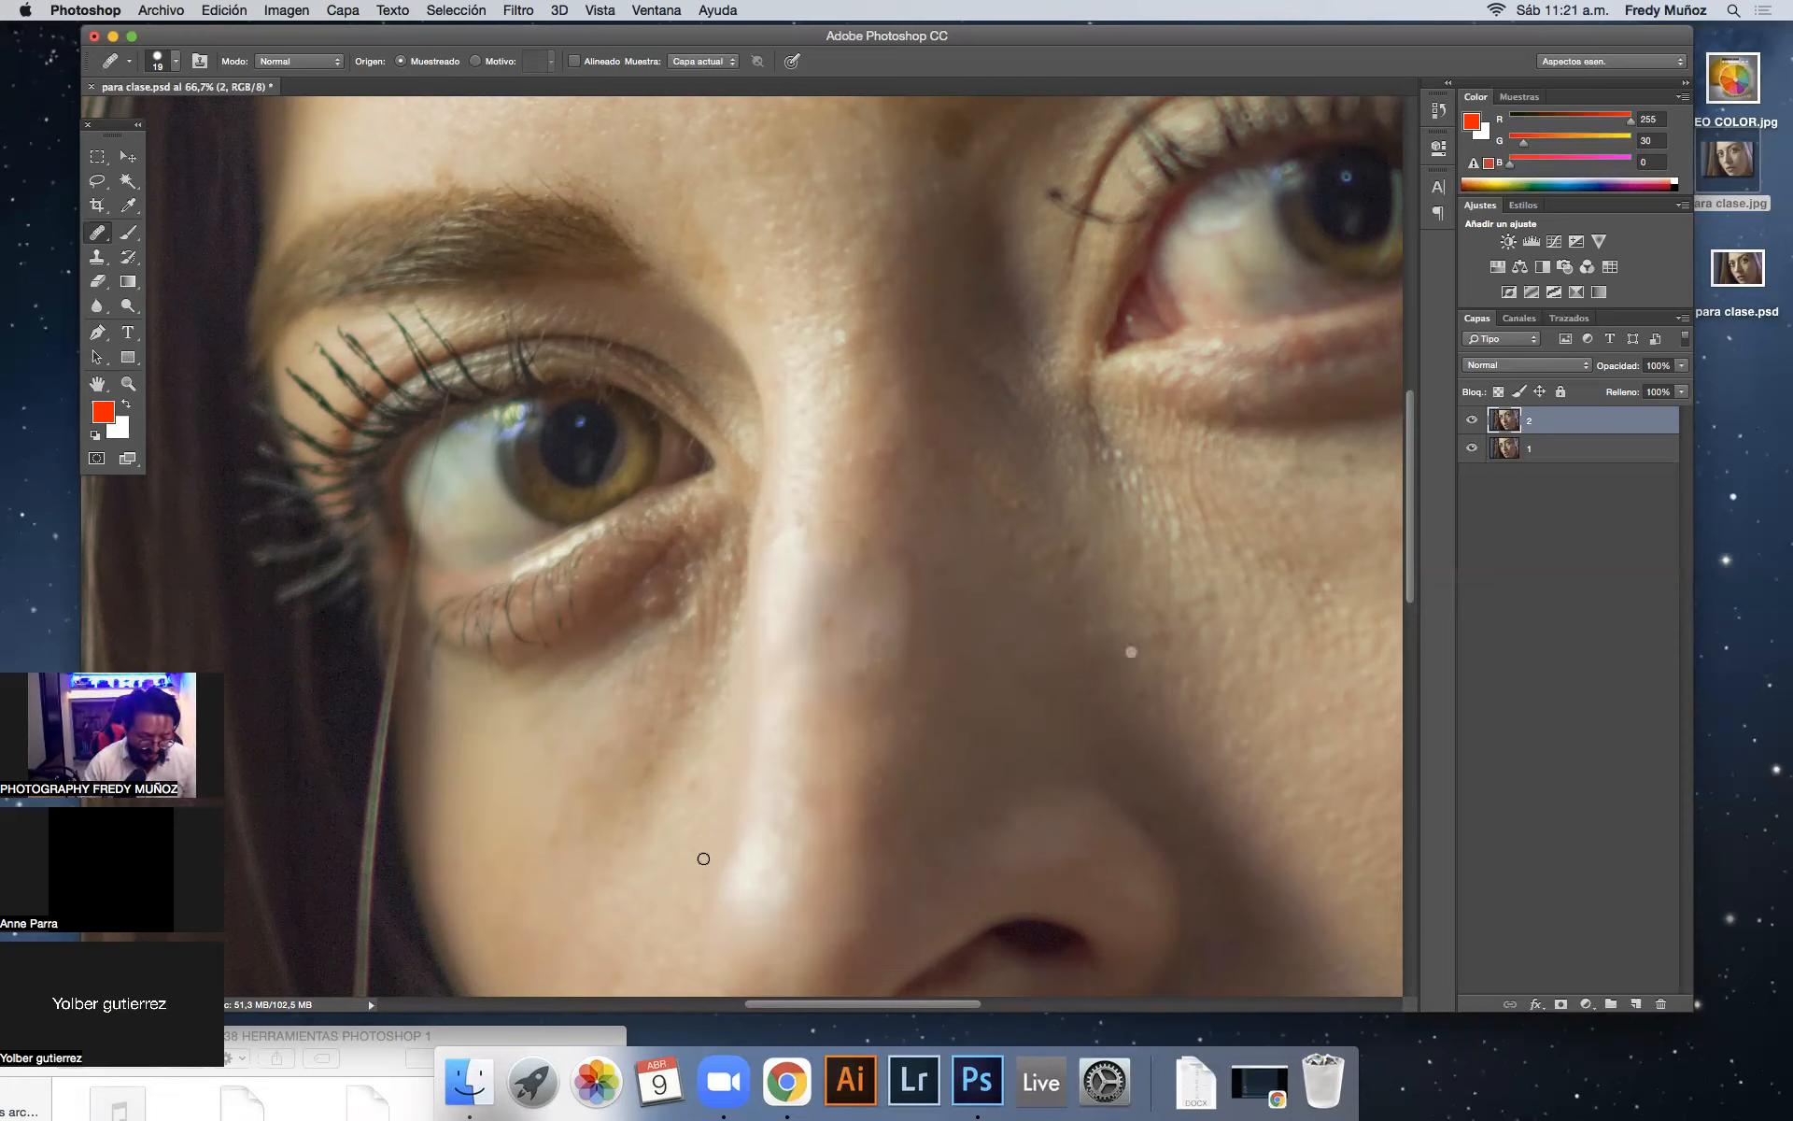
# Step: Undo the Healing Brush strokes on the bridge of the nose
pyautogui.press('super+z')
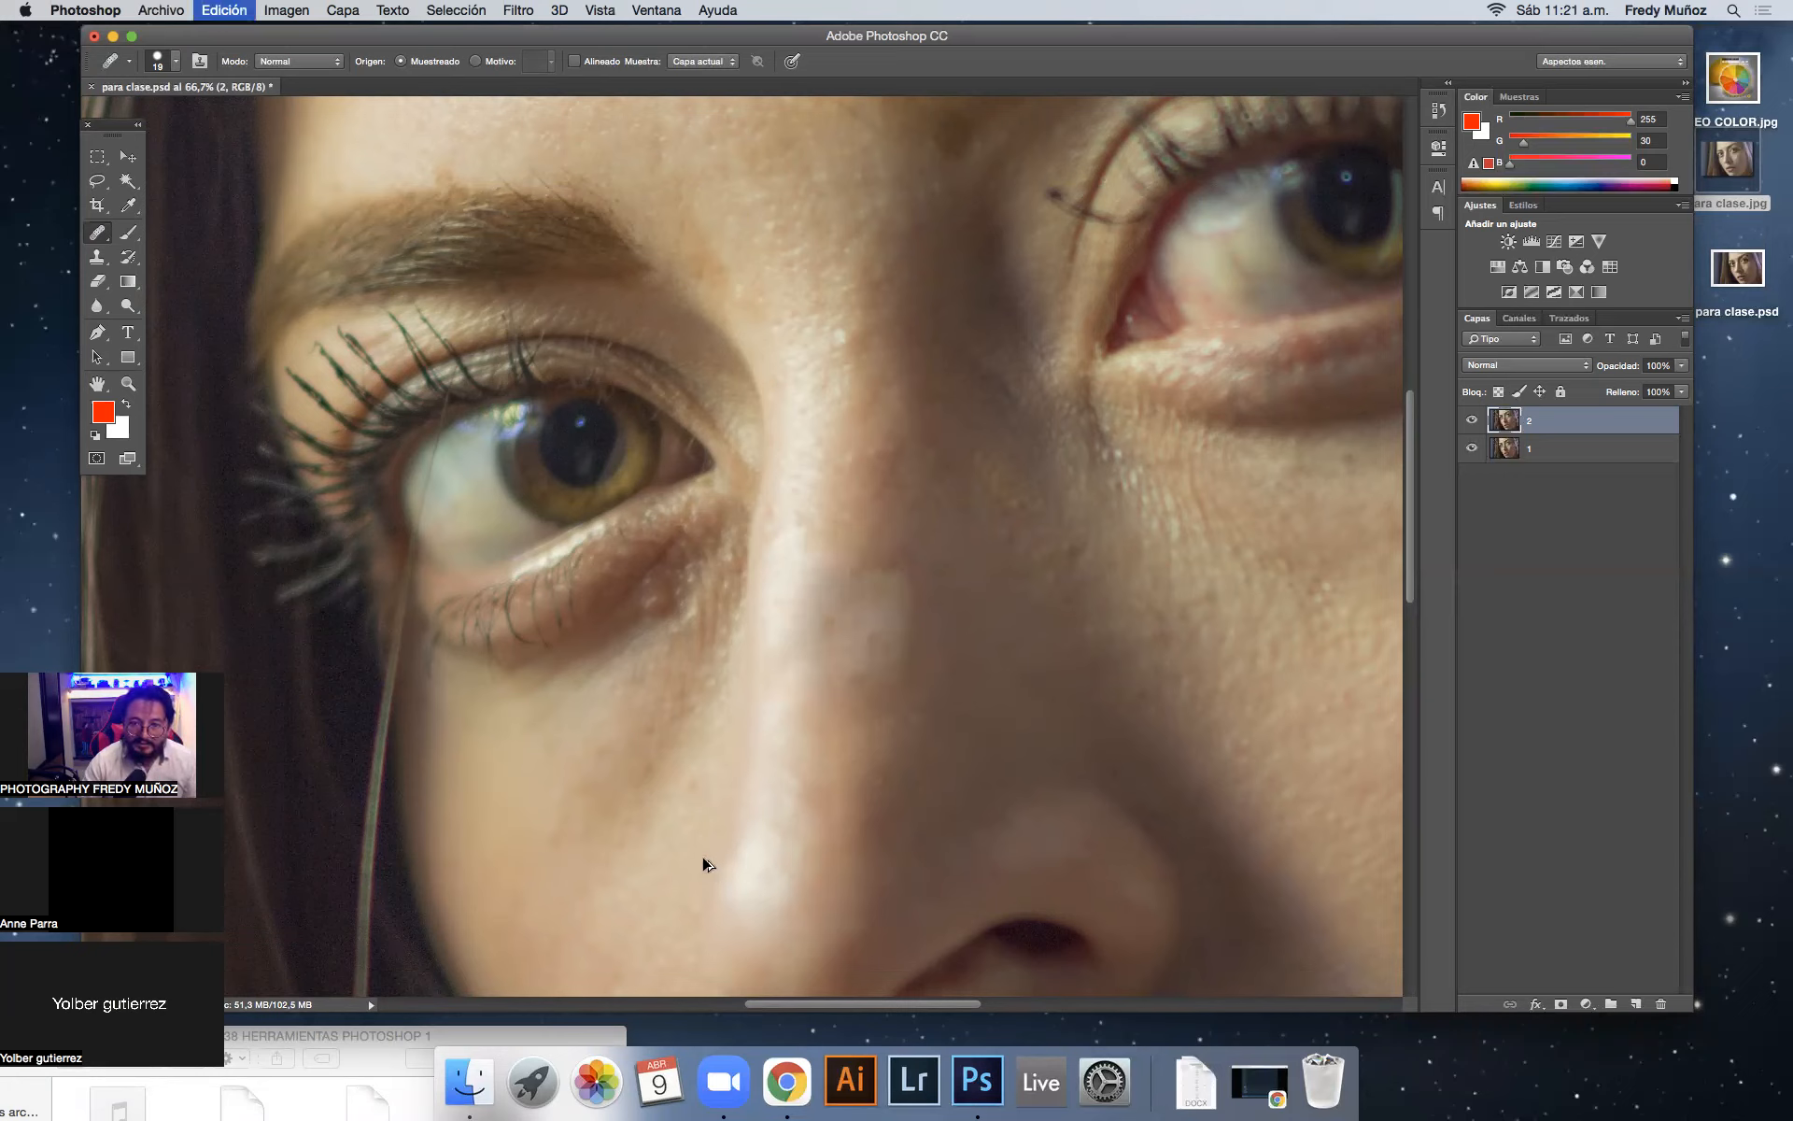
pyautogui.press('super+z')
pyautogui.press('super+z')
pyautogui.press('super+z')
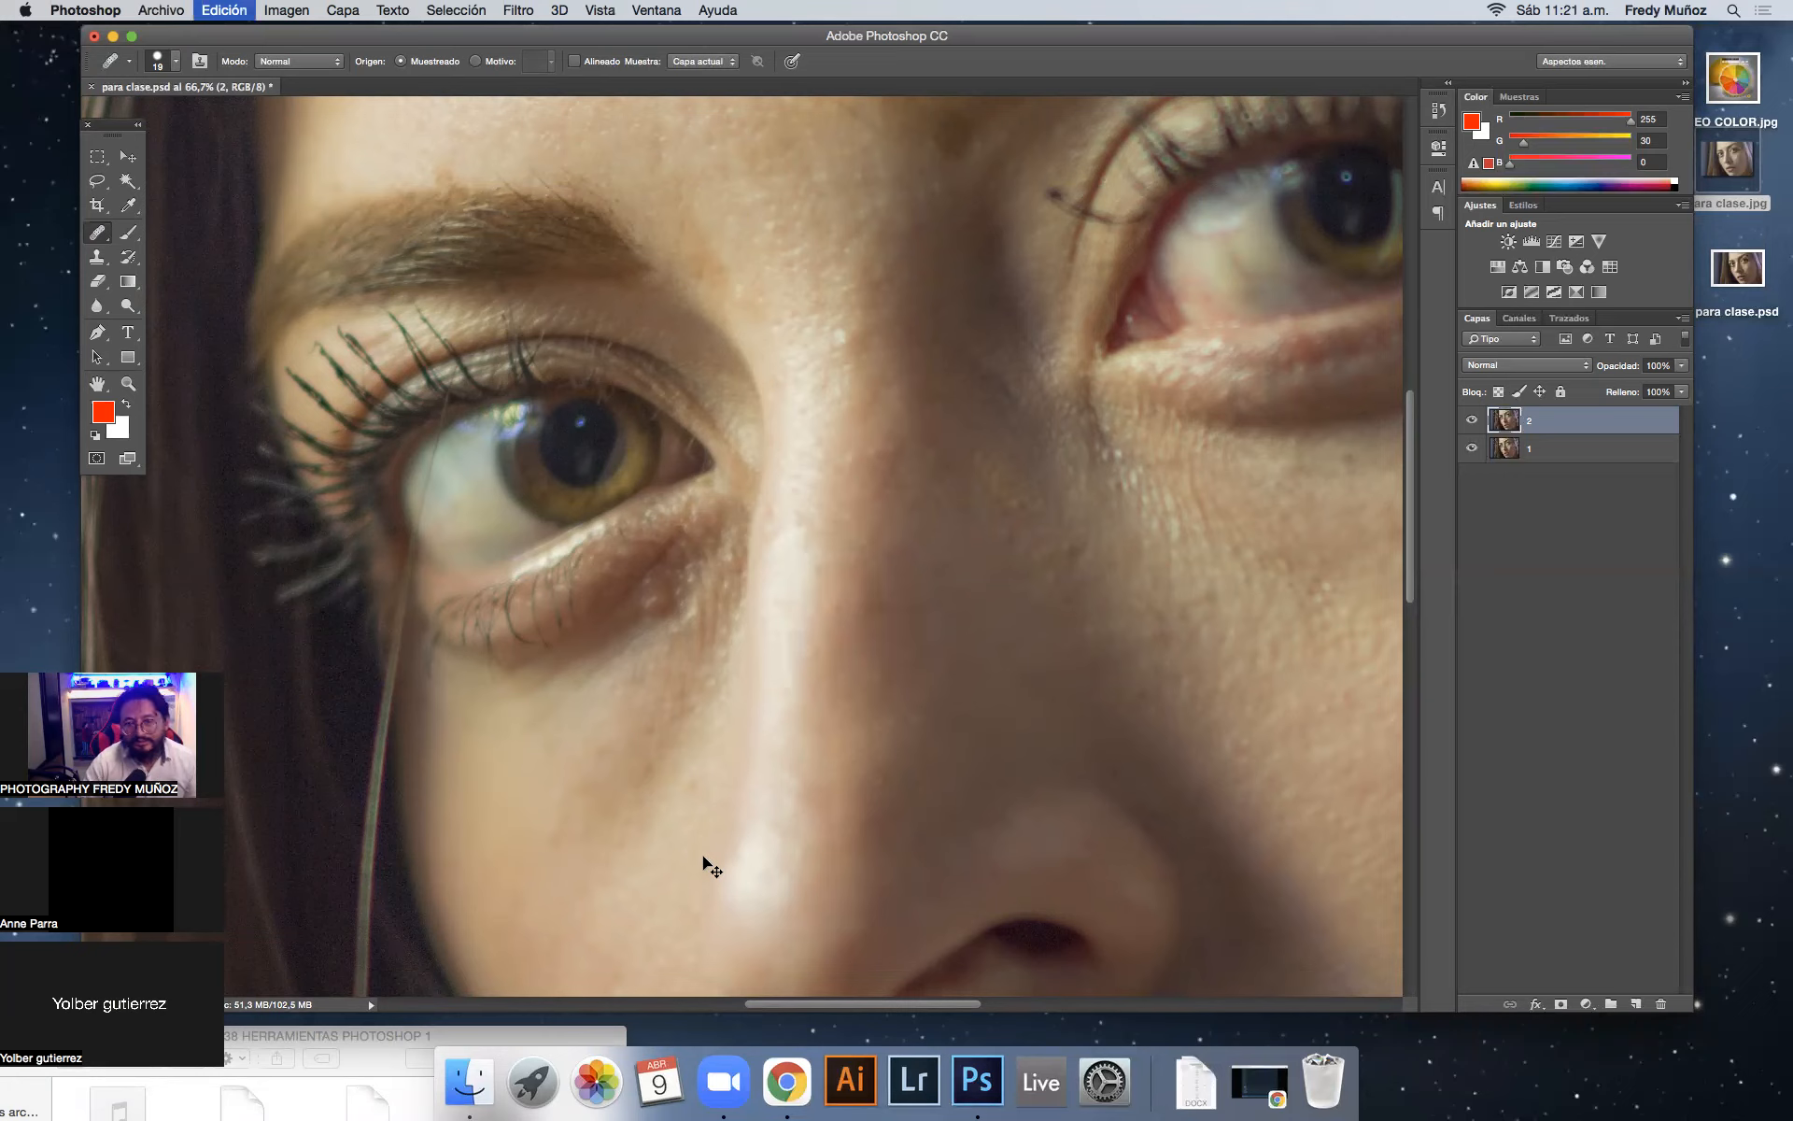
# Step: Review the retouched skin with the whole portrait in view
pyautogui.click(1010, 594)
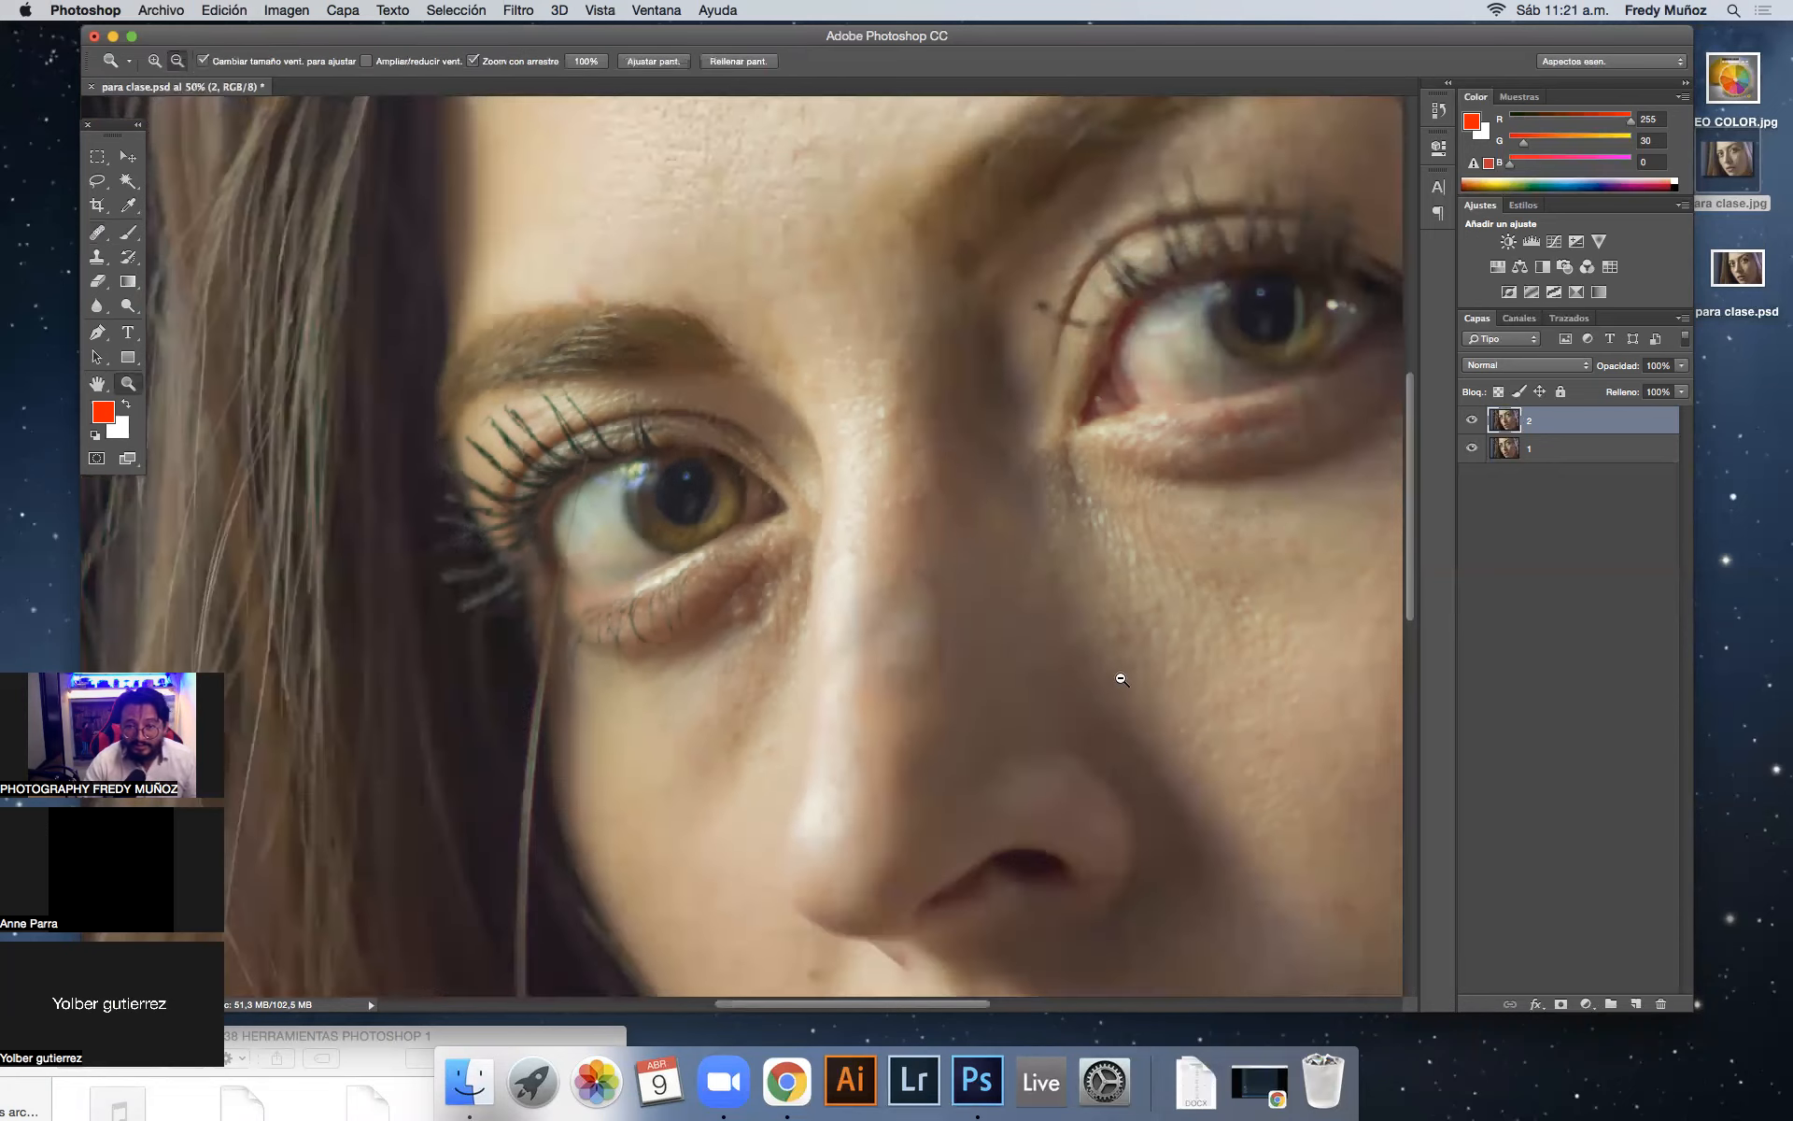
pyautogui.keyDown('alt'); pyautogui.click(1087, 665); pyautogui.keyUp('alt')
pyautogui.keyDown('alt'); pyautogui.click(1218, 712); pyautogui.keyUp('alt')
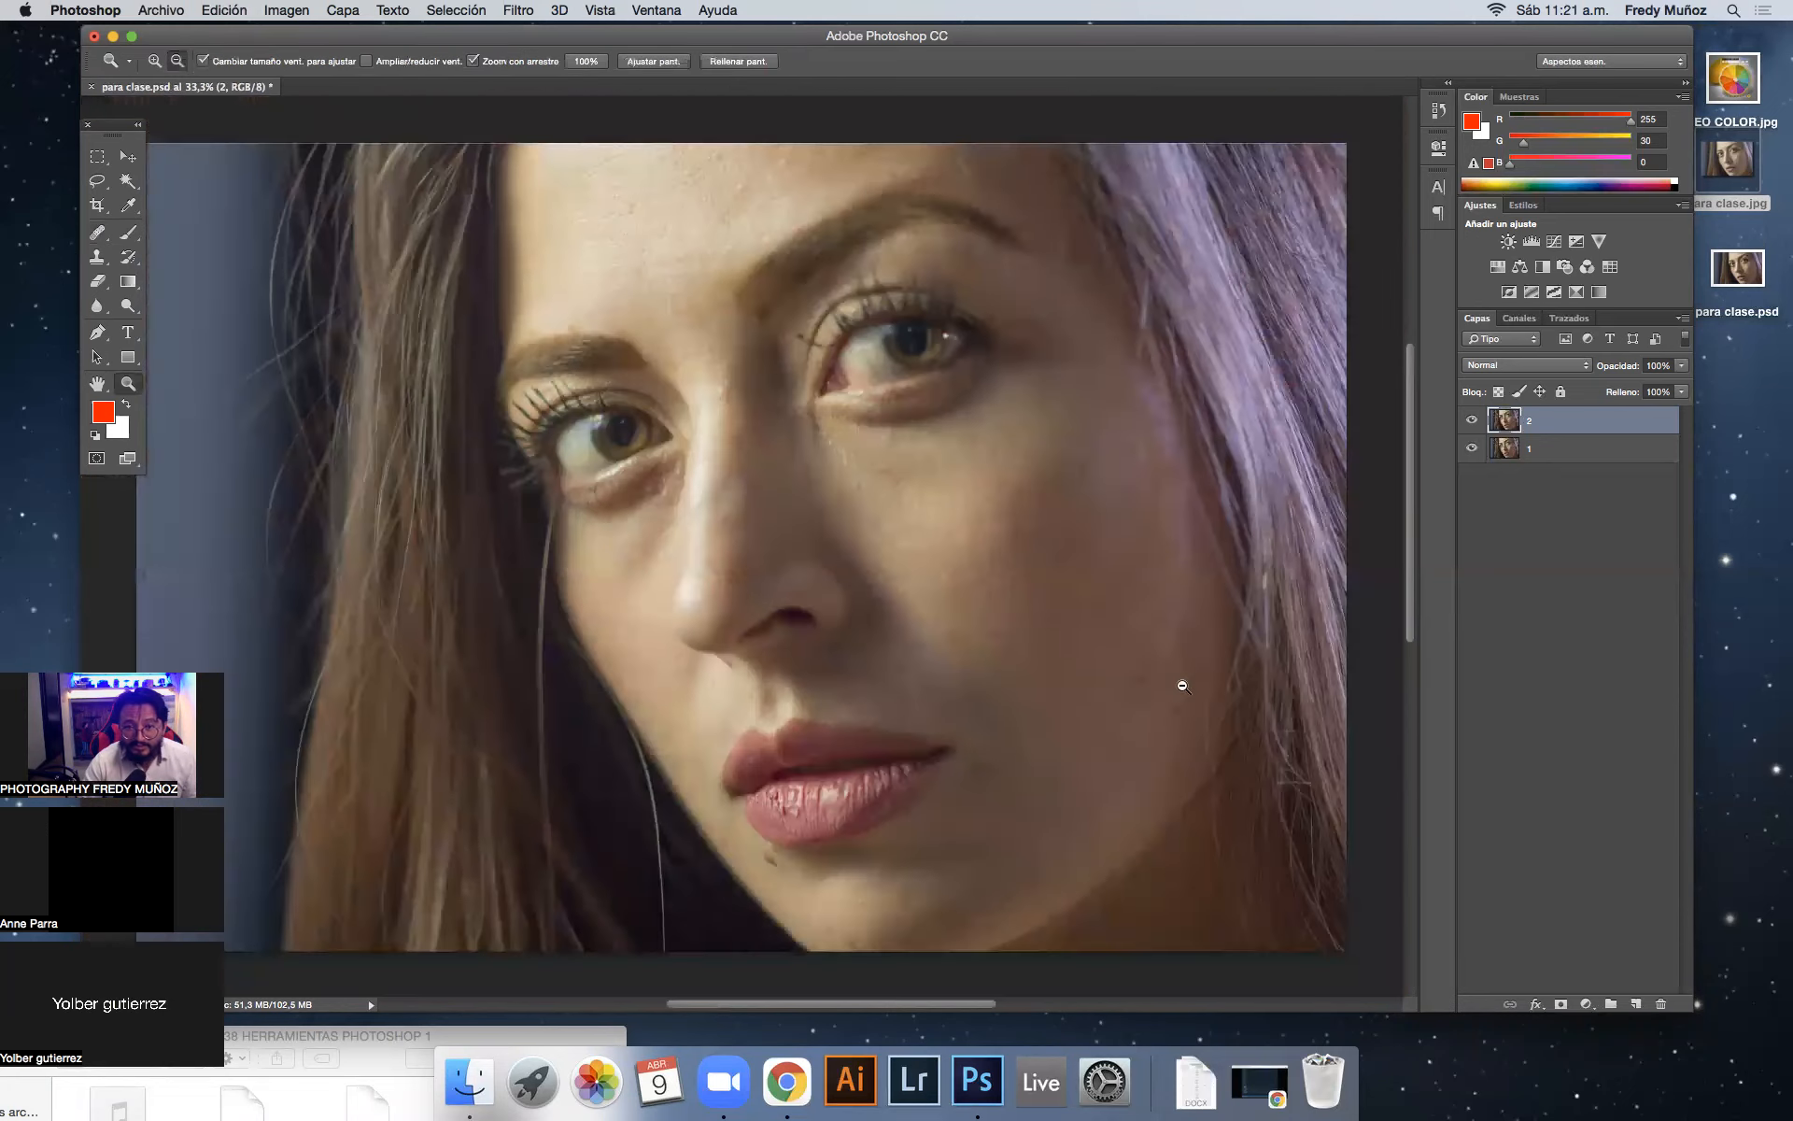
pyautogui.keyDown('alt'); pyautogui.click(872, 506); pyautogui.keyUp('alt')
pyautogui.keyDown('alt'); pyautogui.click(1154, 934); pyautogui.keyUp('alt')
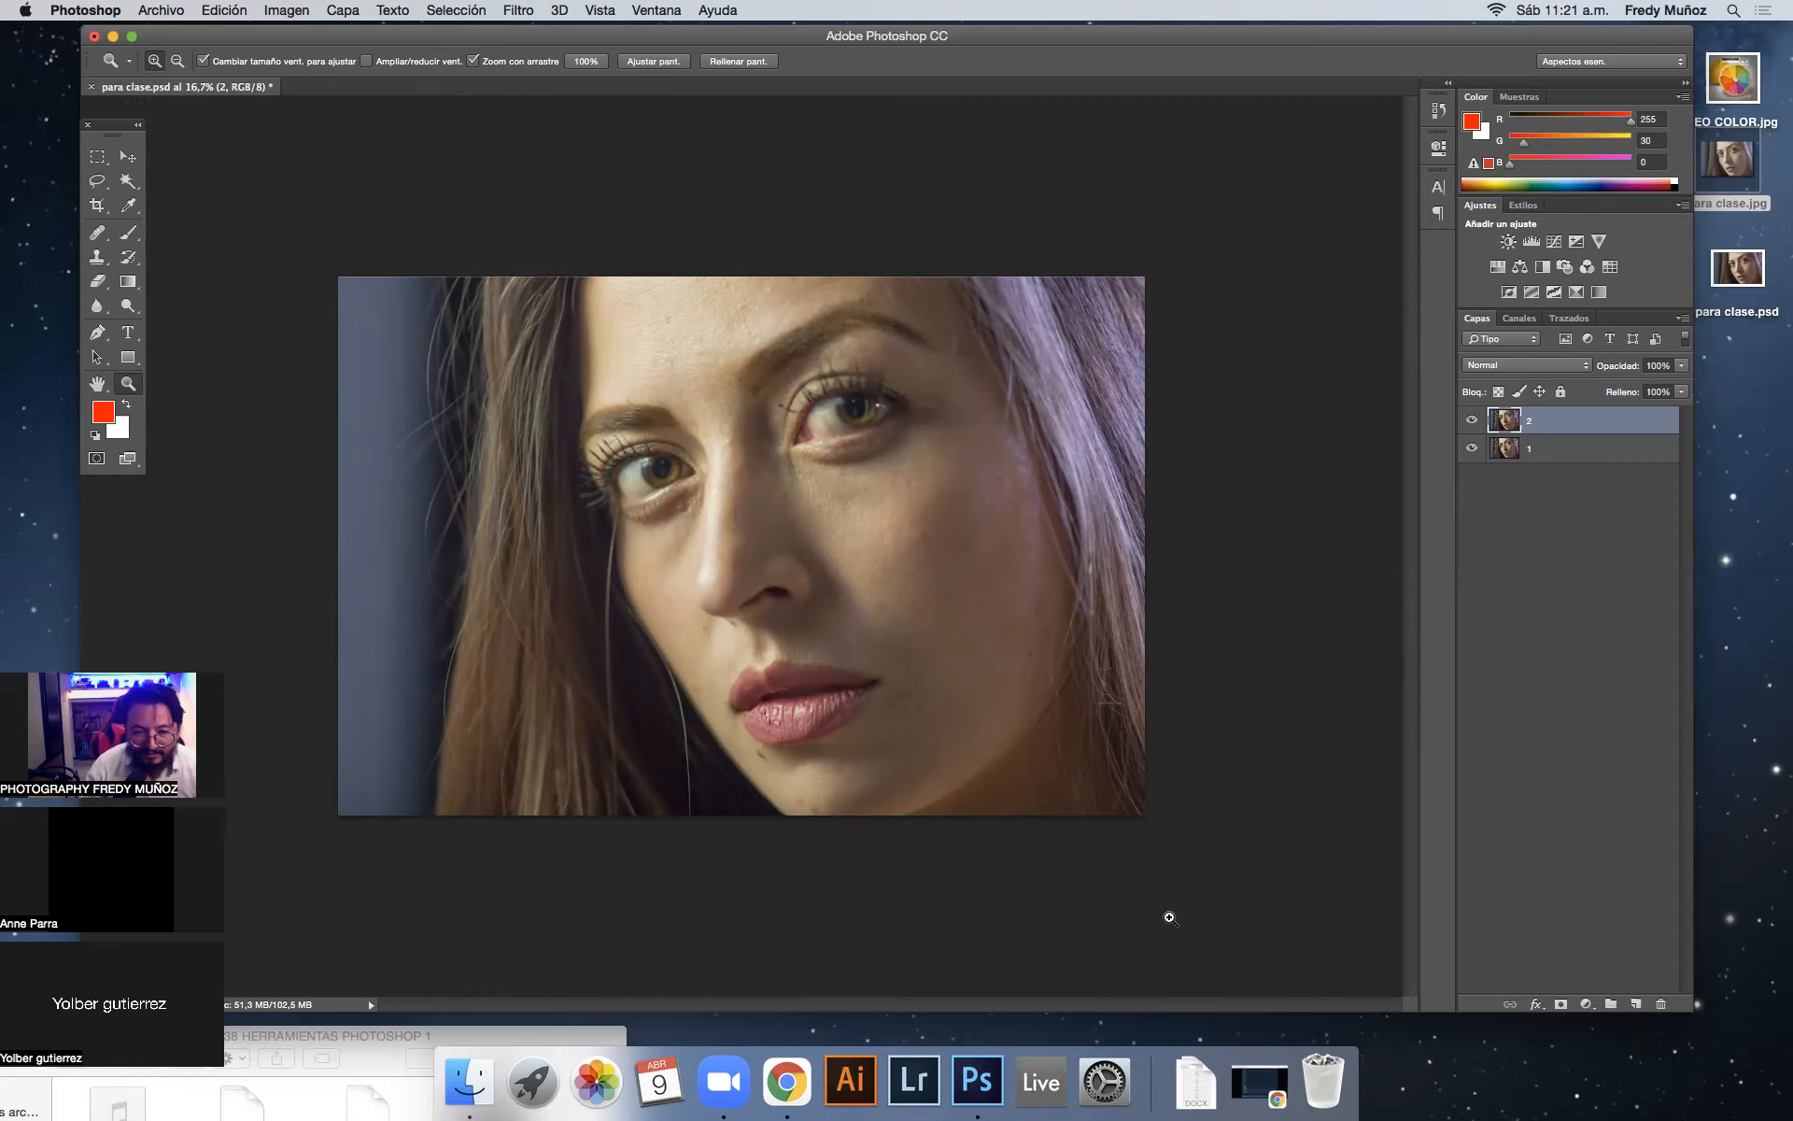
# Step: Heal the mole between the nose and the corner of the mouth and the nearby spots with the Healing Brush
pyautogui.click(706, 636)
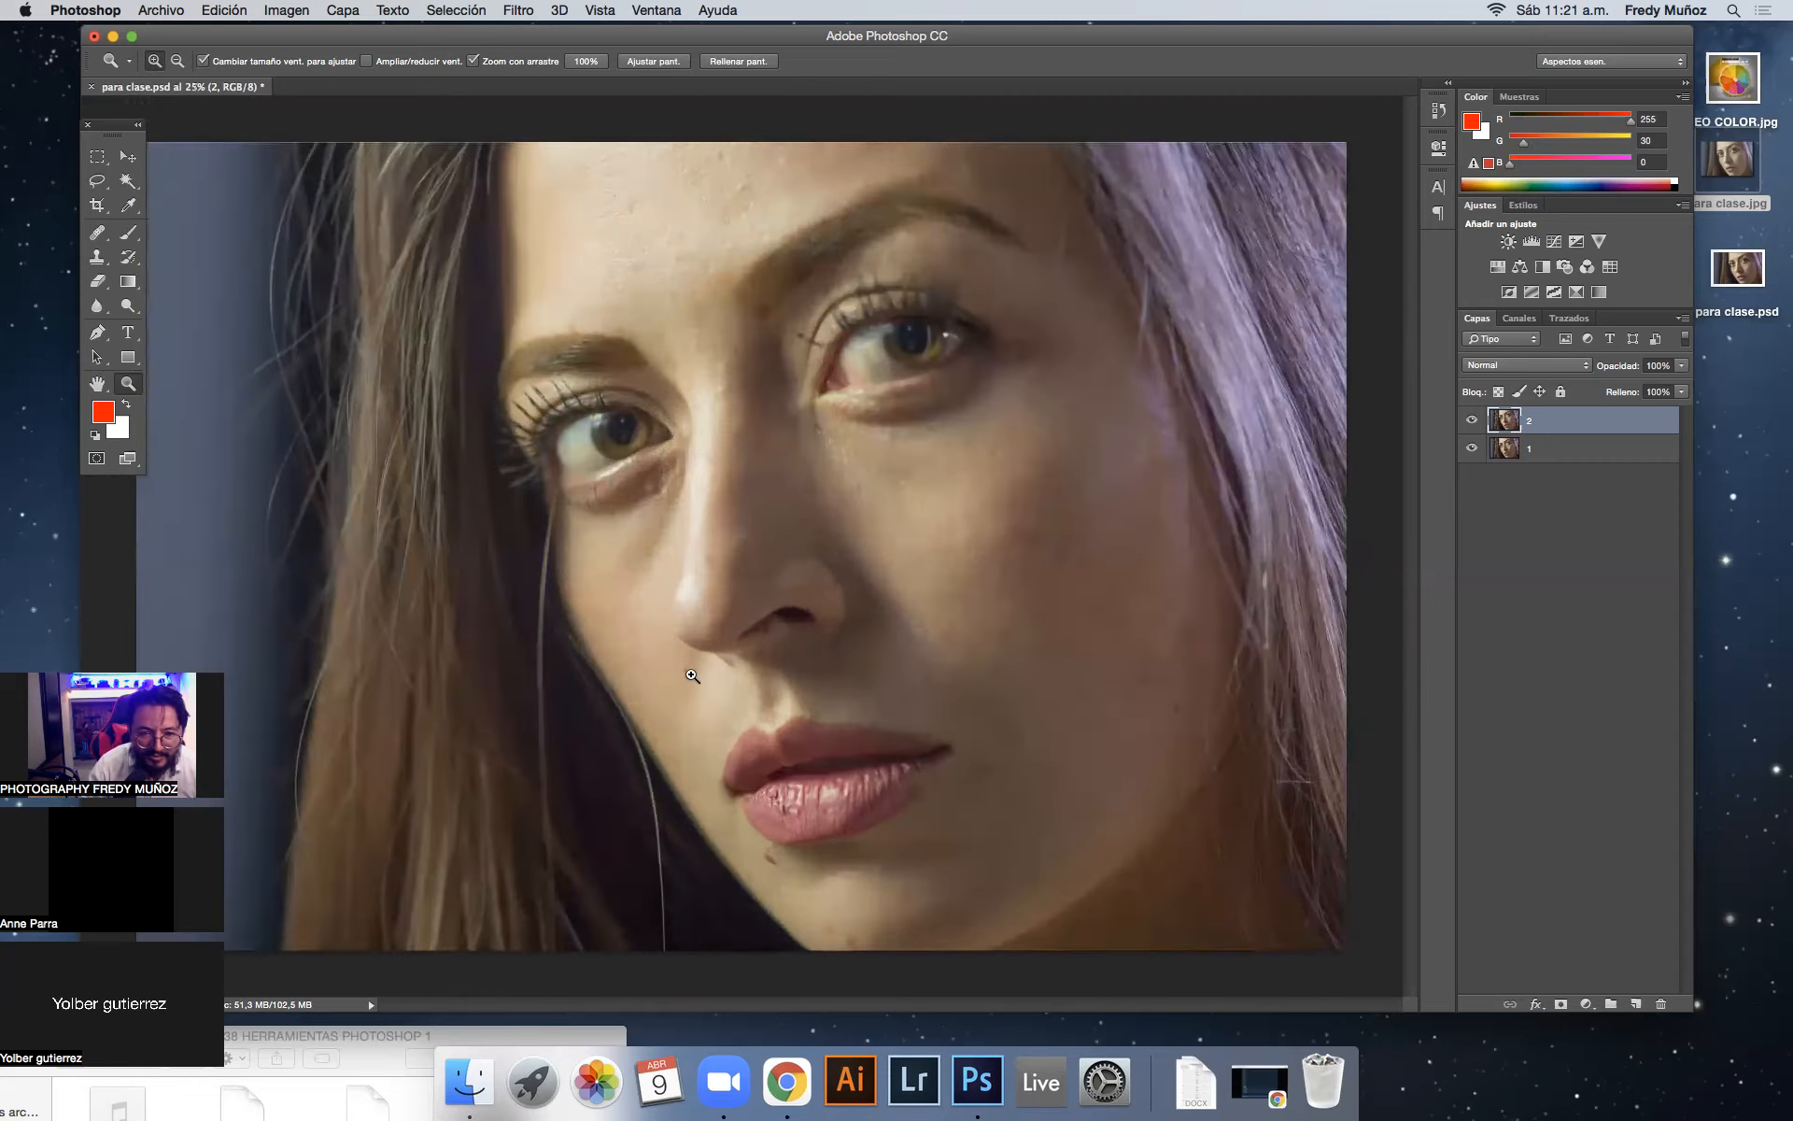
pyautogui.click(690, 677)
pyautogui.click(690, 677)
pyautogui.click(687, 676)
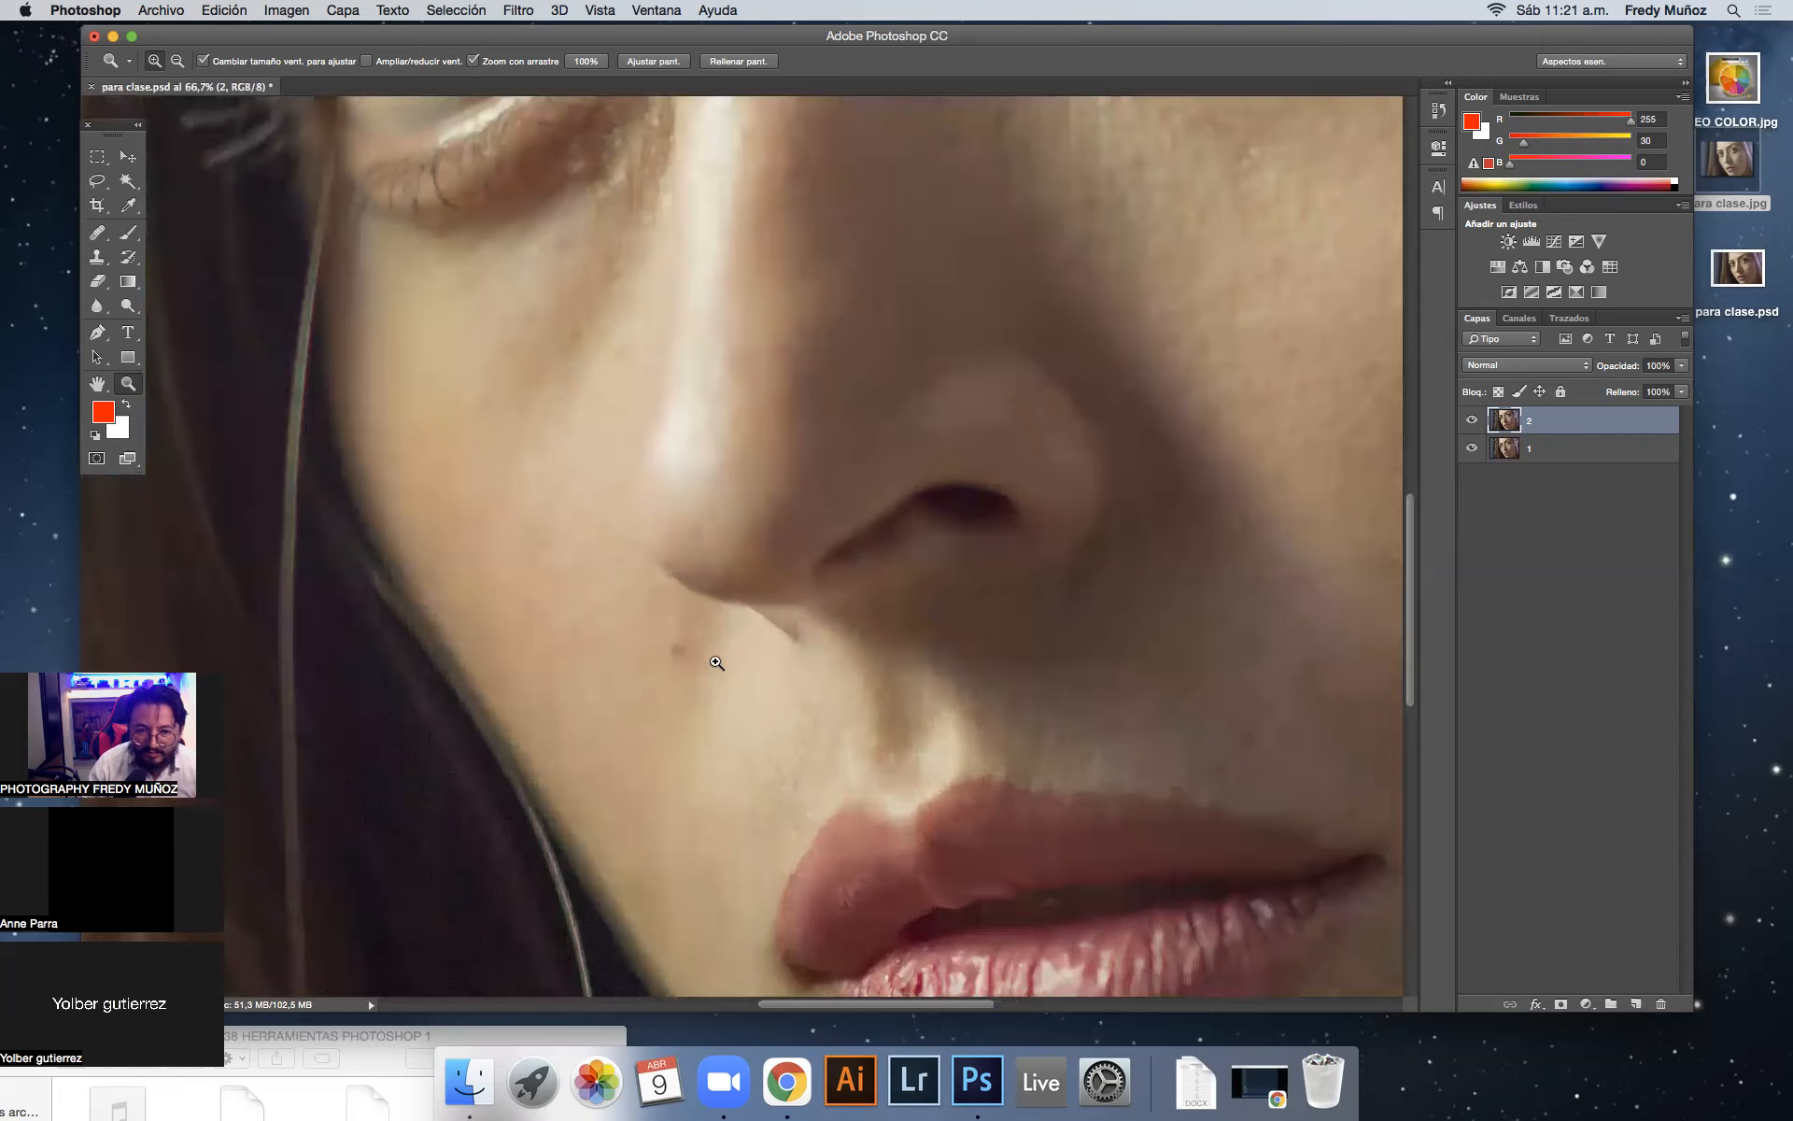
pyautogui.click(98, 233)
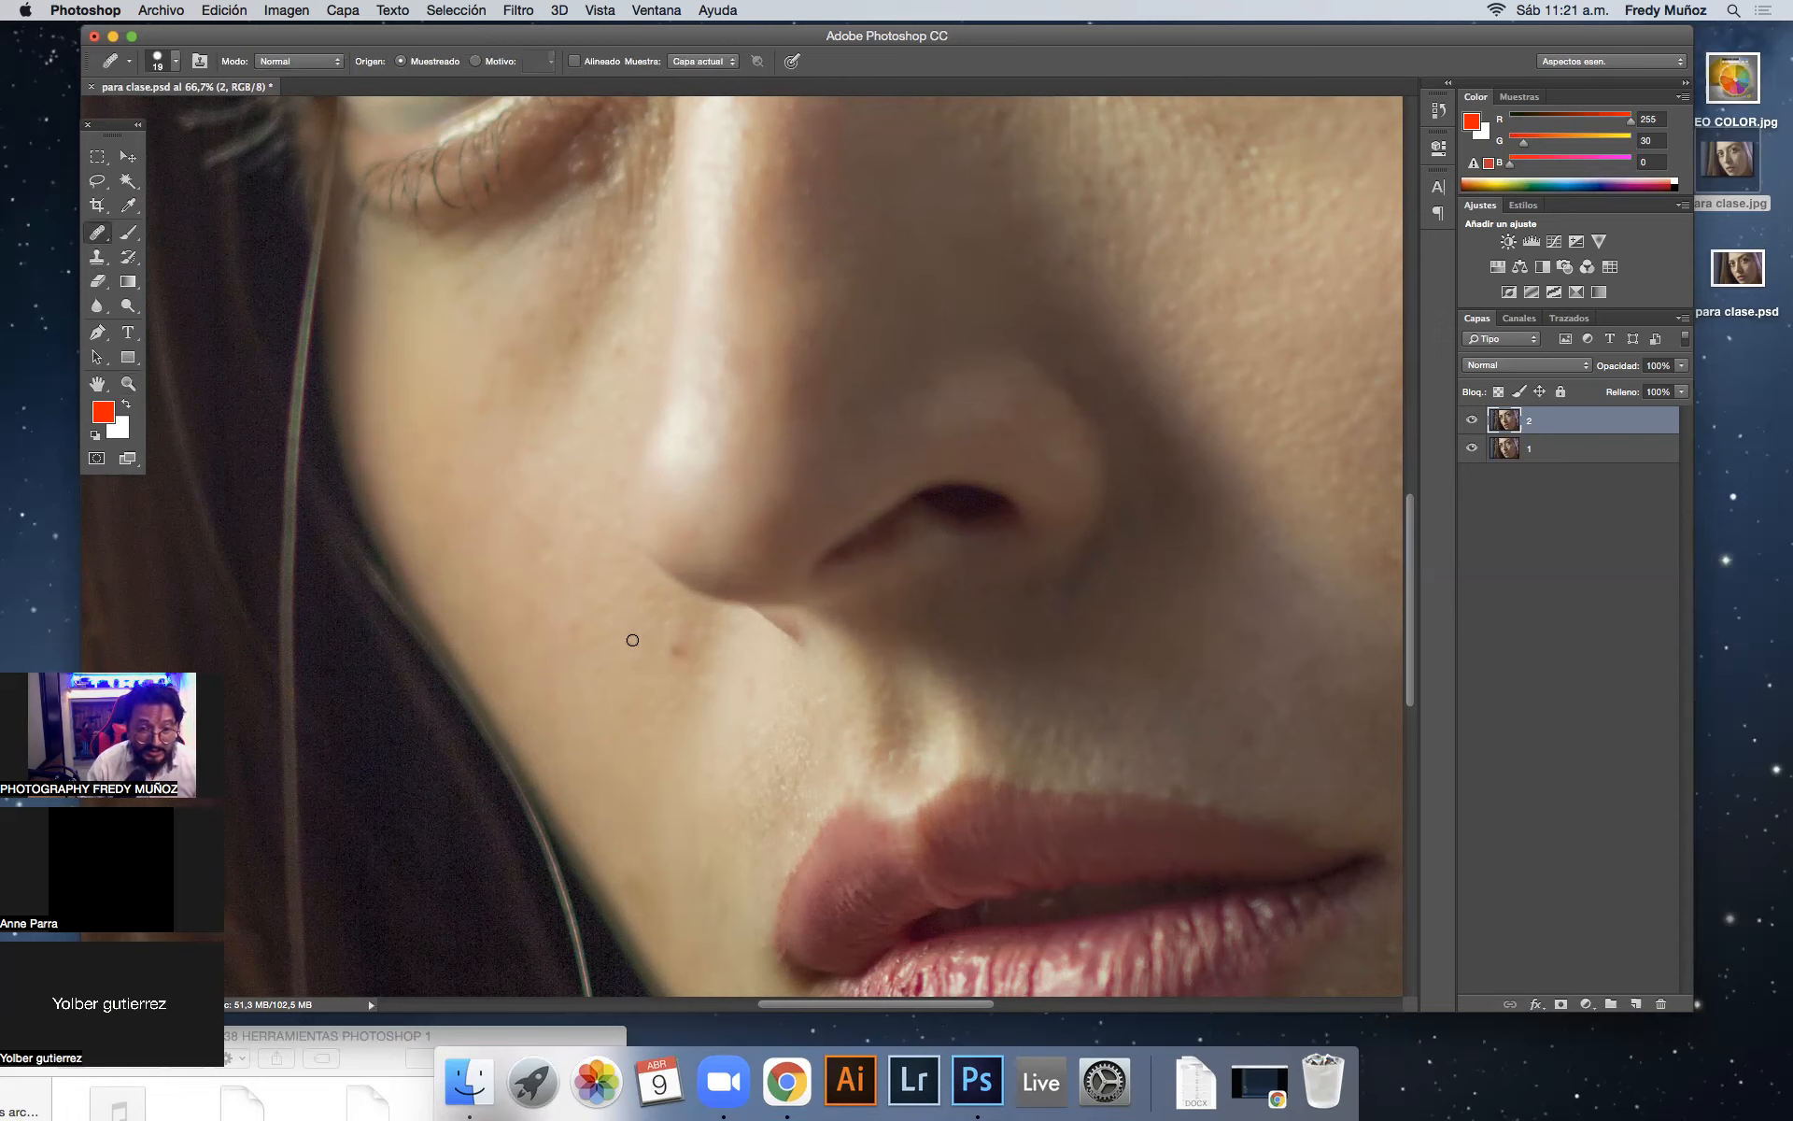
pyautogui.moveTo(670, 659); pyautogui.dragTo(683, 658)
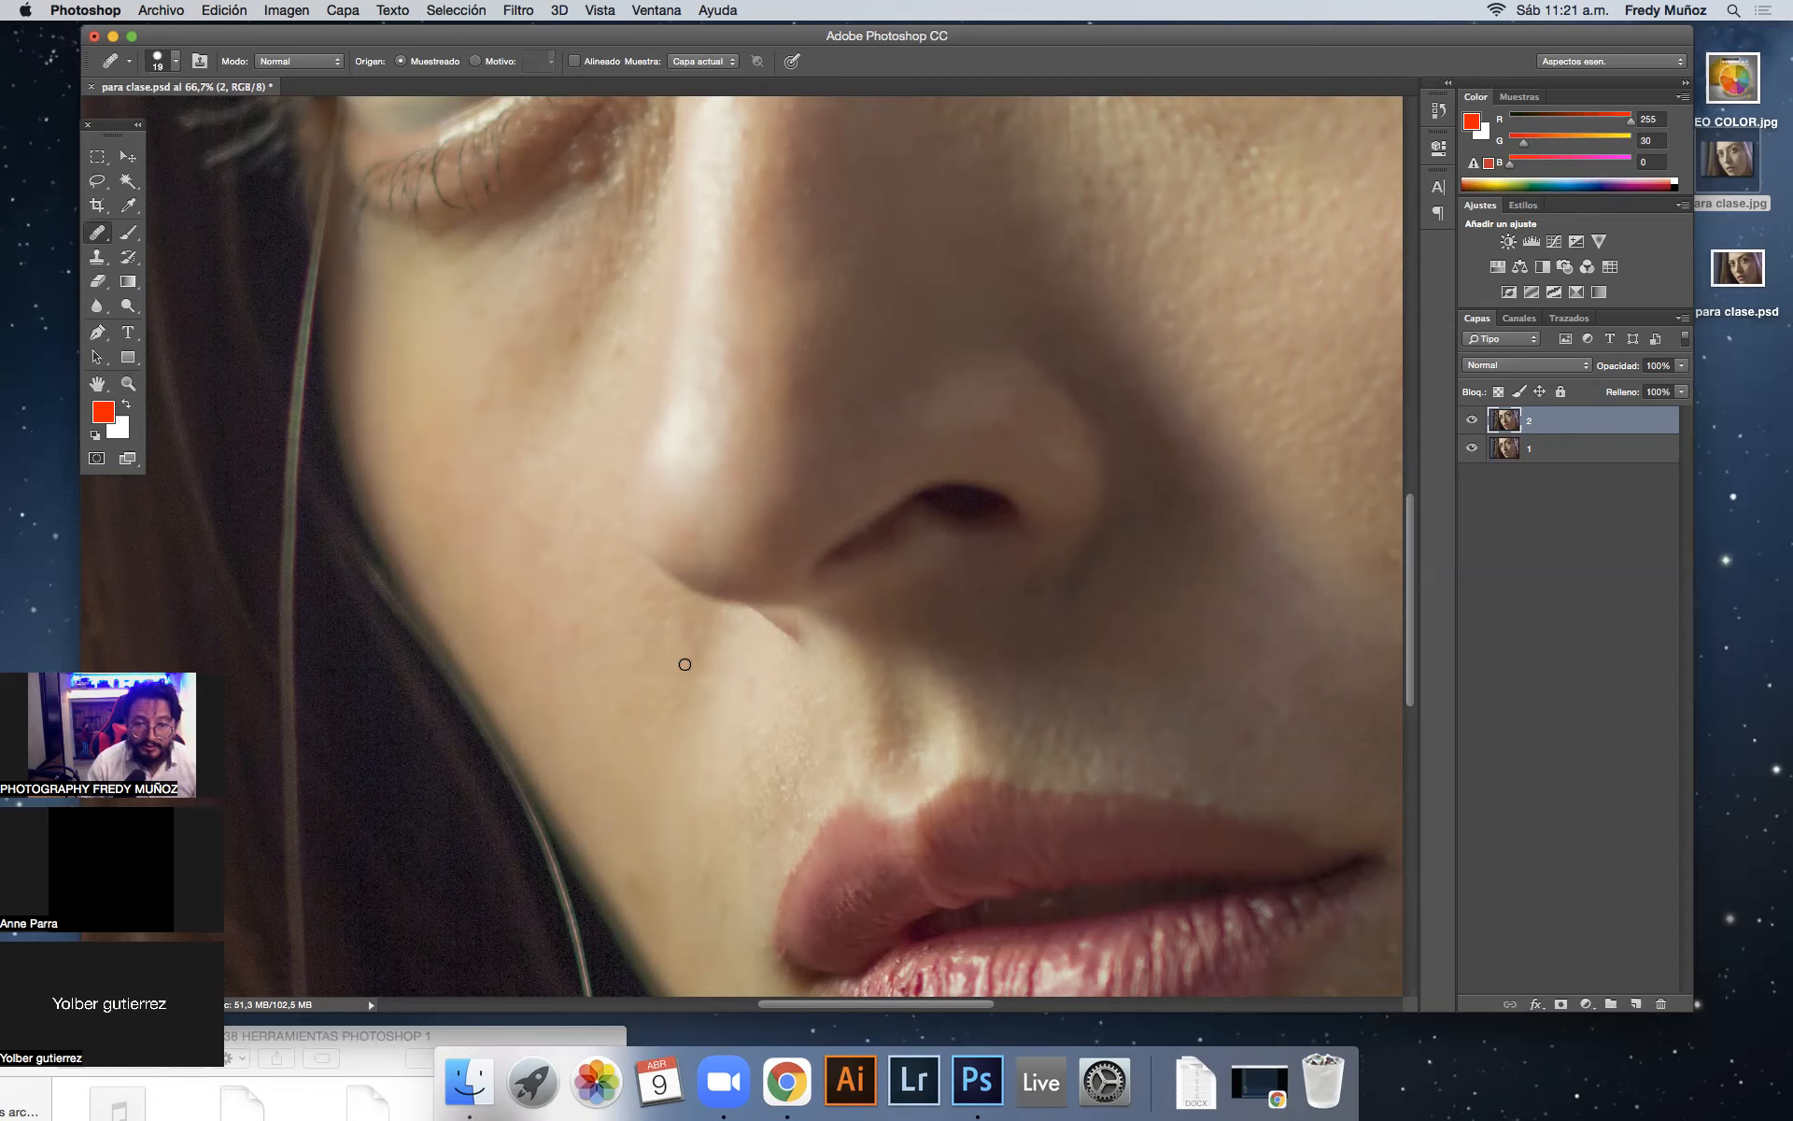
pyautogui.keyDown('alt'); pyautogui.click(749, 720); pyautogui.keyUp('alt')
pyautogui.moveTo(758, 692); pyautogui.dragTo(748, 692)
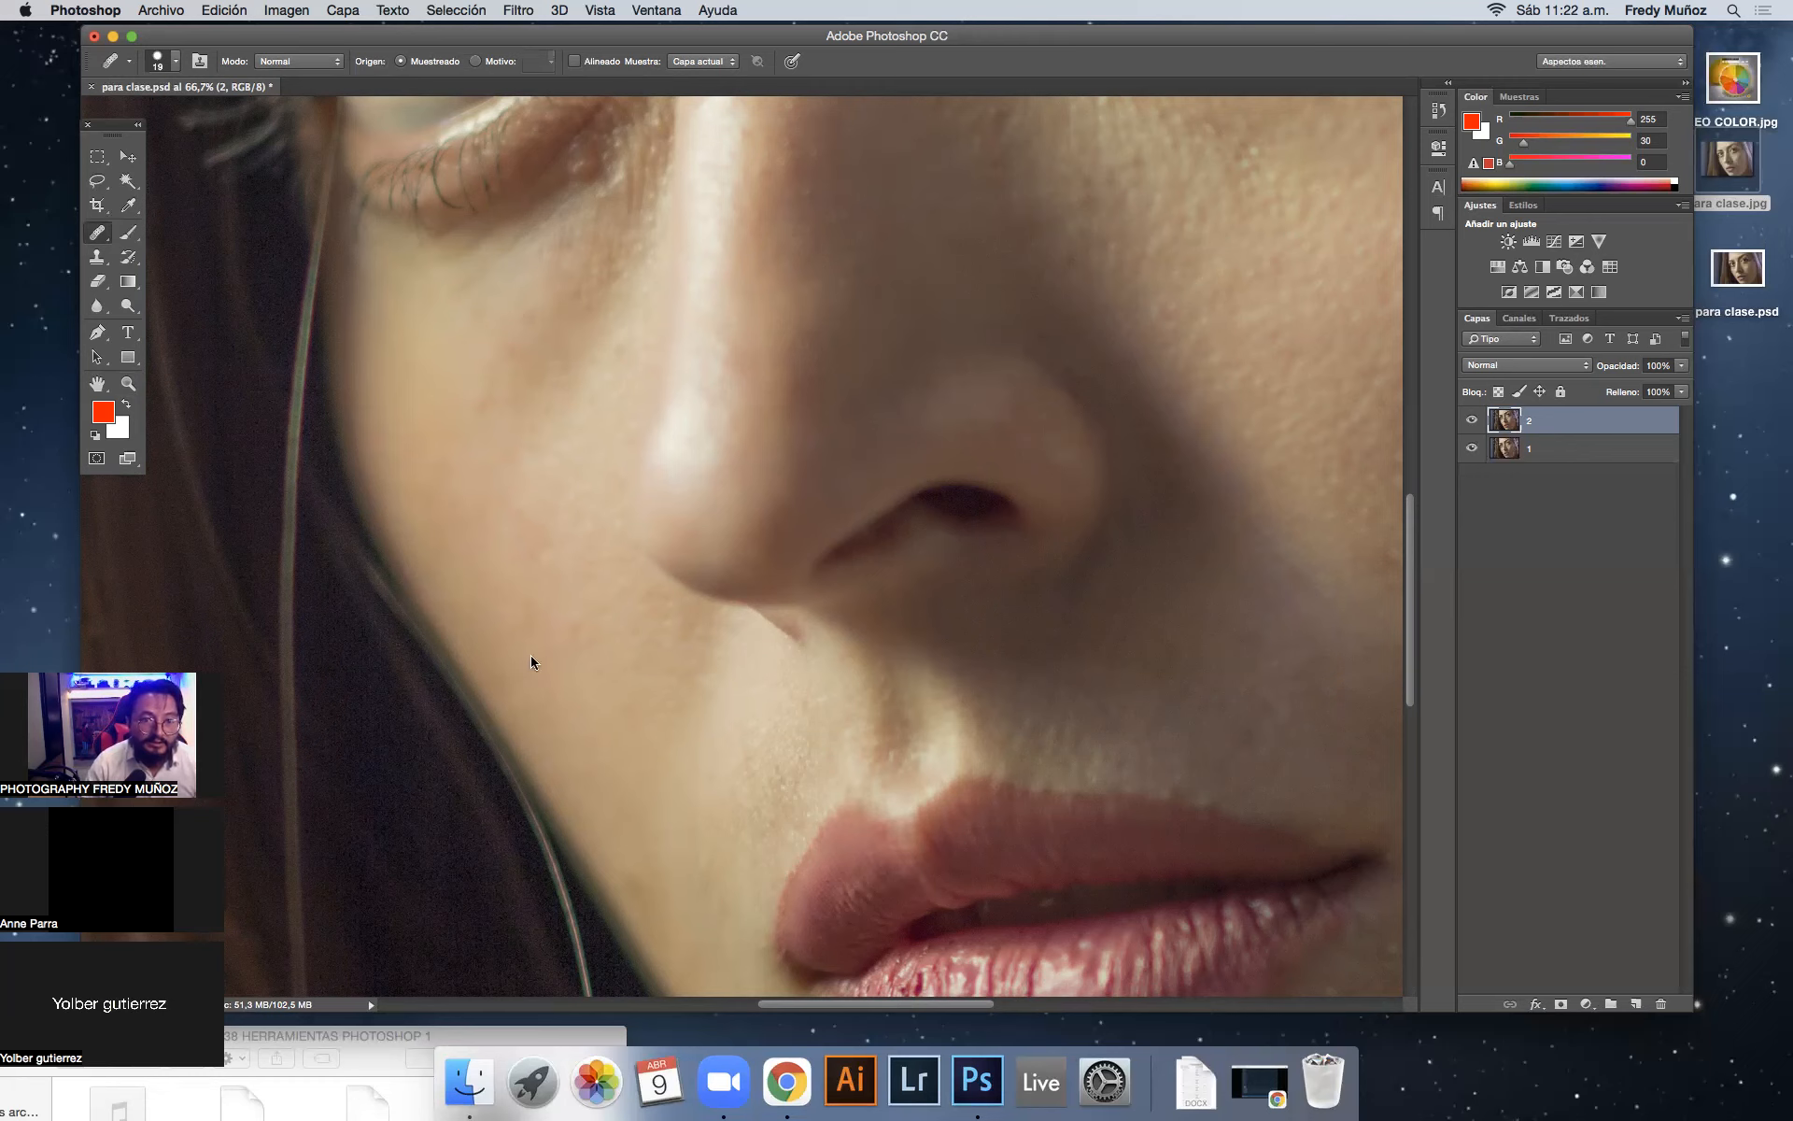
pyautogui.click(543, 366)
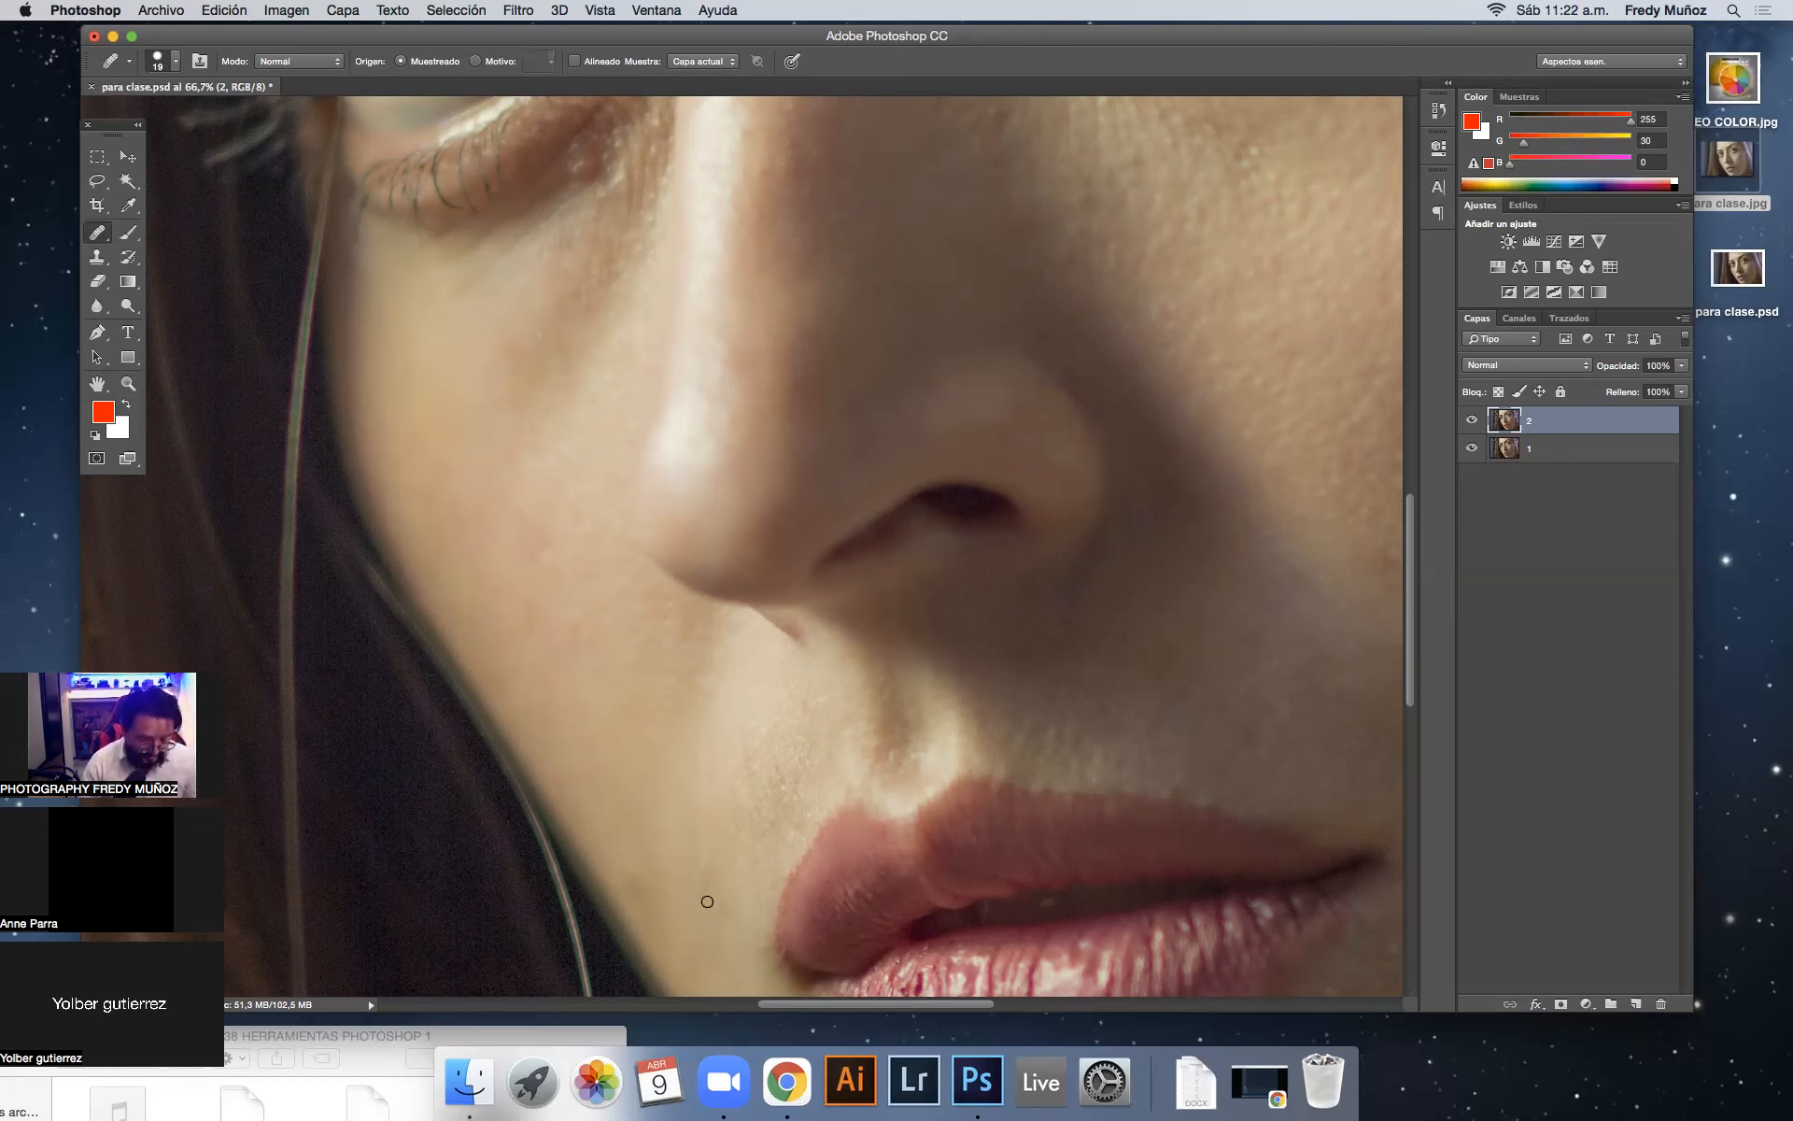
# Step: Compare the portrait before and after retouching by hiding and showing layer 2
pyautogui.press('z')
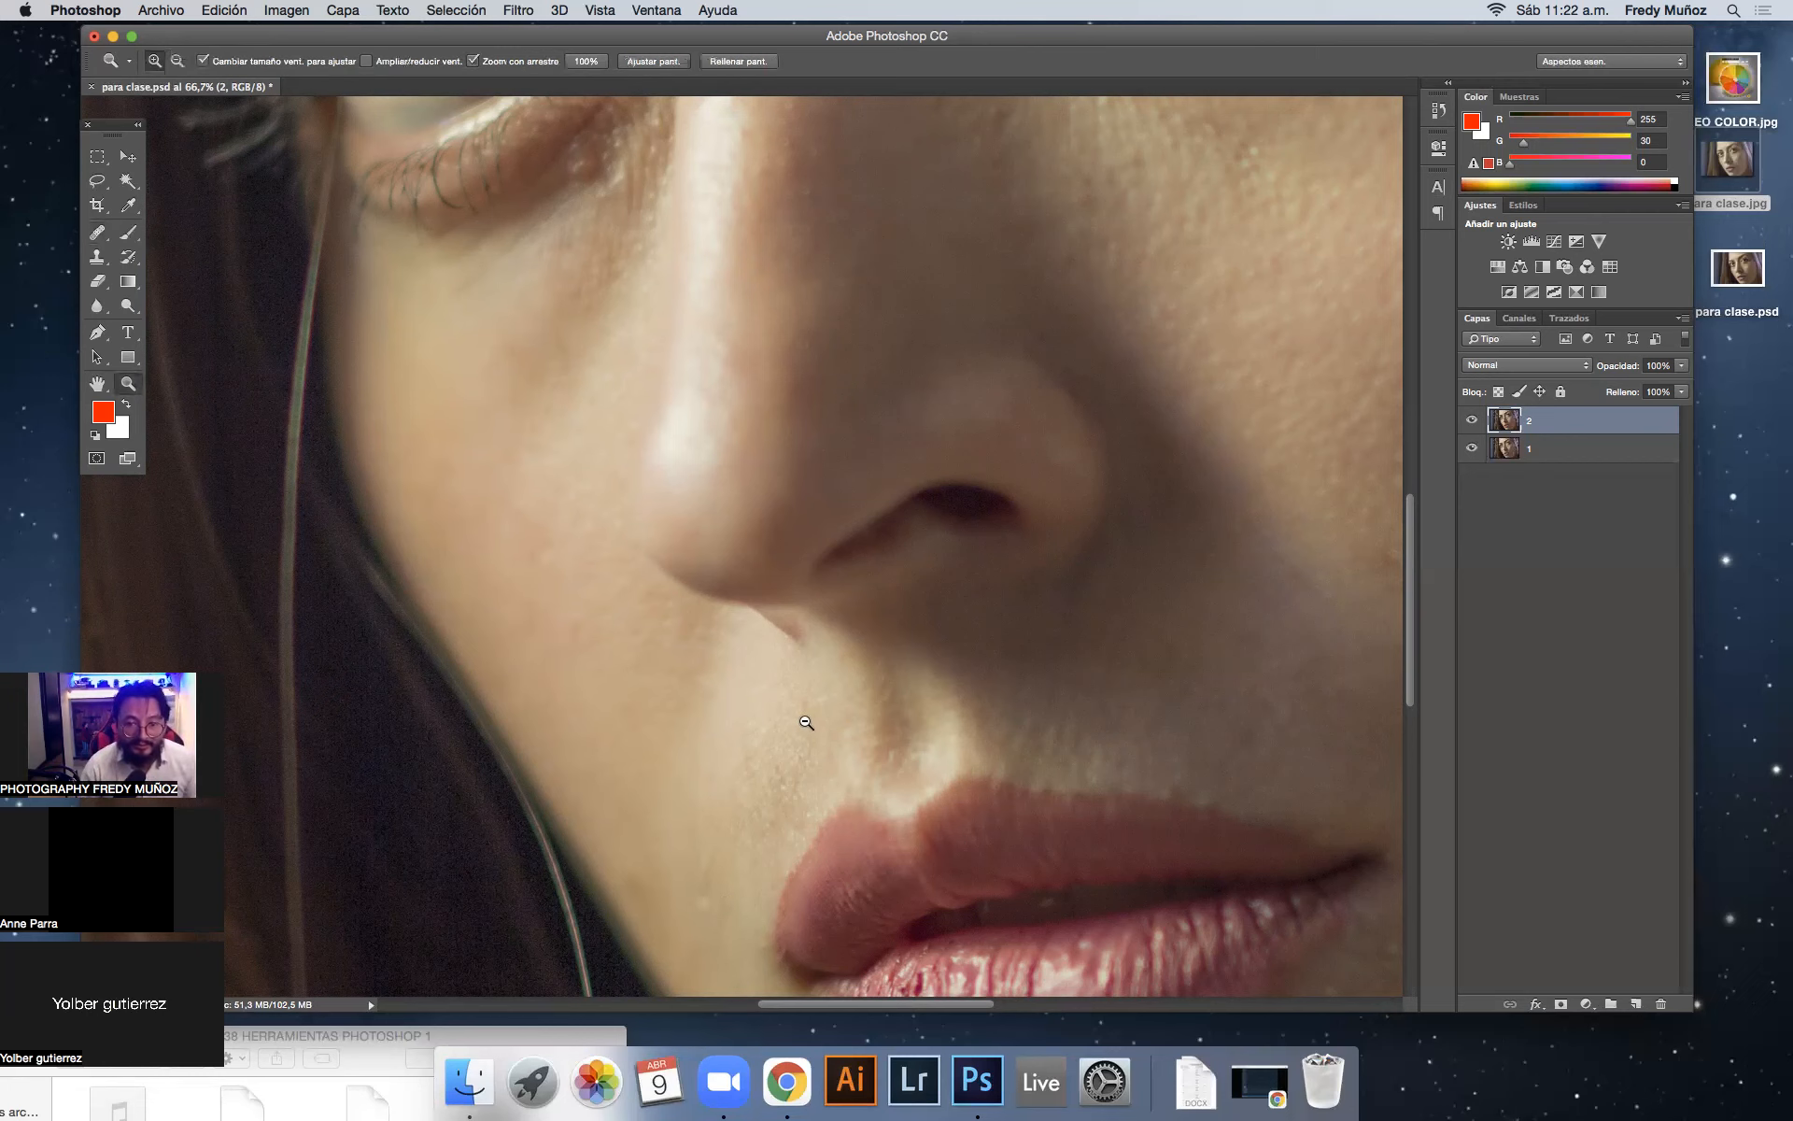
pyautogui.keyDown('alt'); pyautogui.click(979, 696); pyautogui.keyUp('alt')
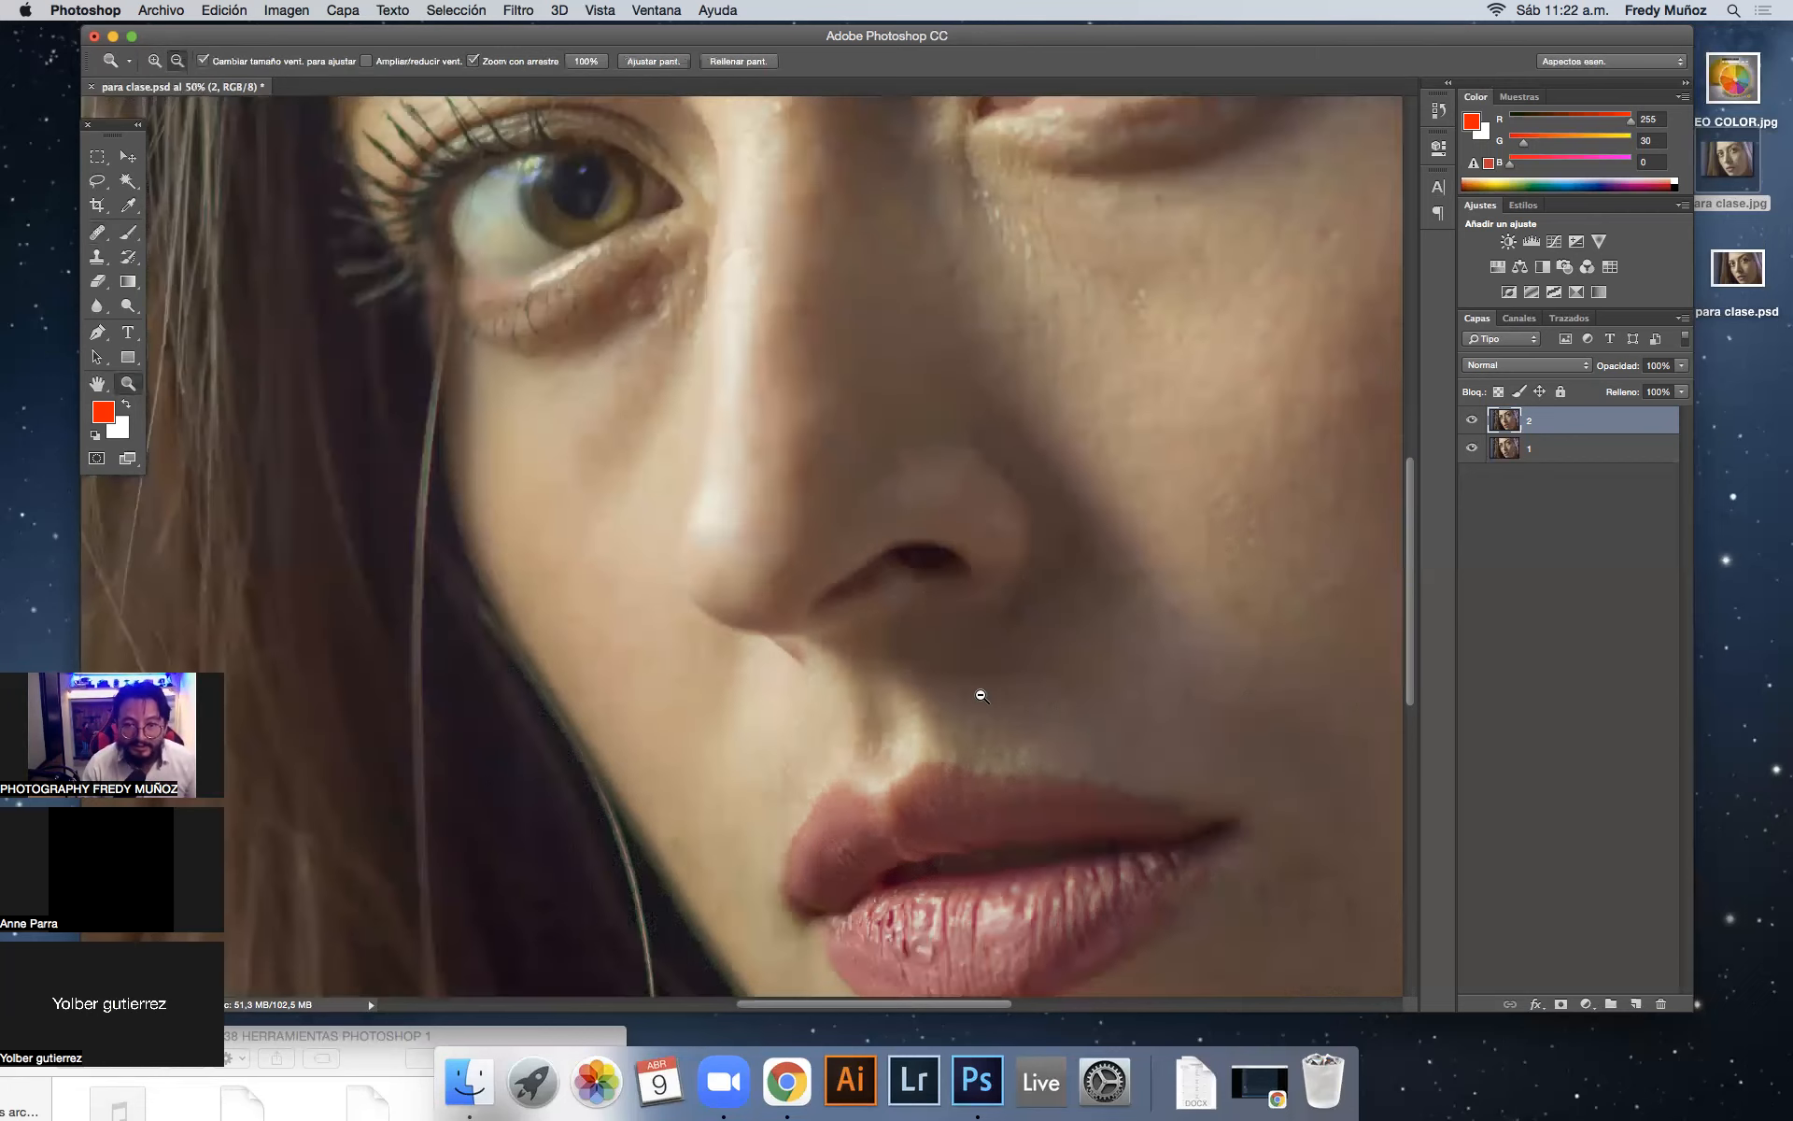
pyautogui.keyDown('alt'); pyautogui.click(1089, 697); pyautogui.keyUp('alt')
pyautogui.keyDown('alt'); pyautogui.click(1323, 430); pyautogui.keyUp('alt')
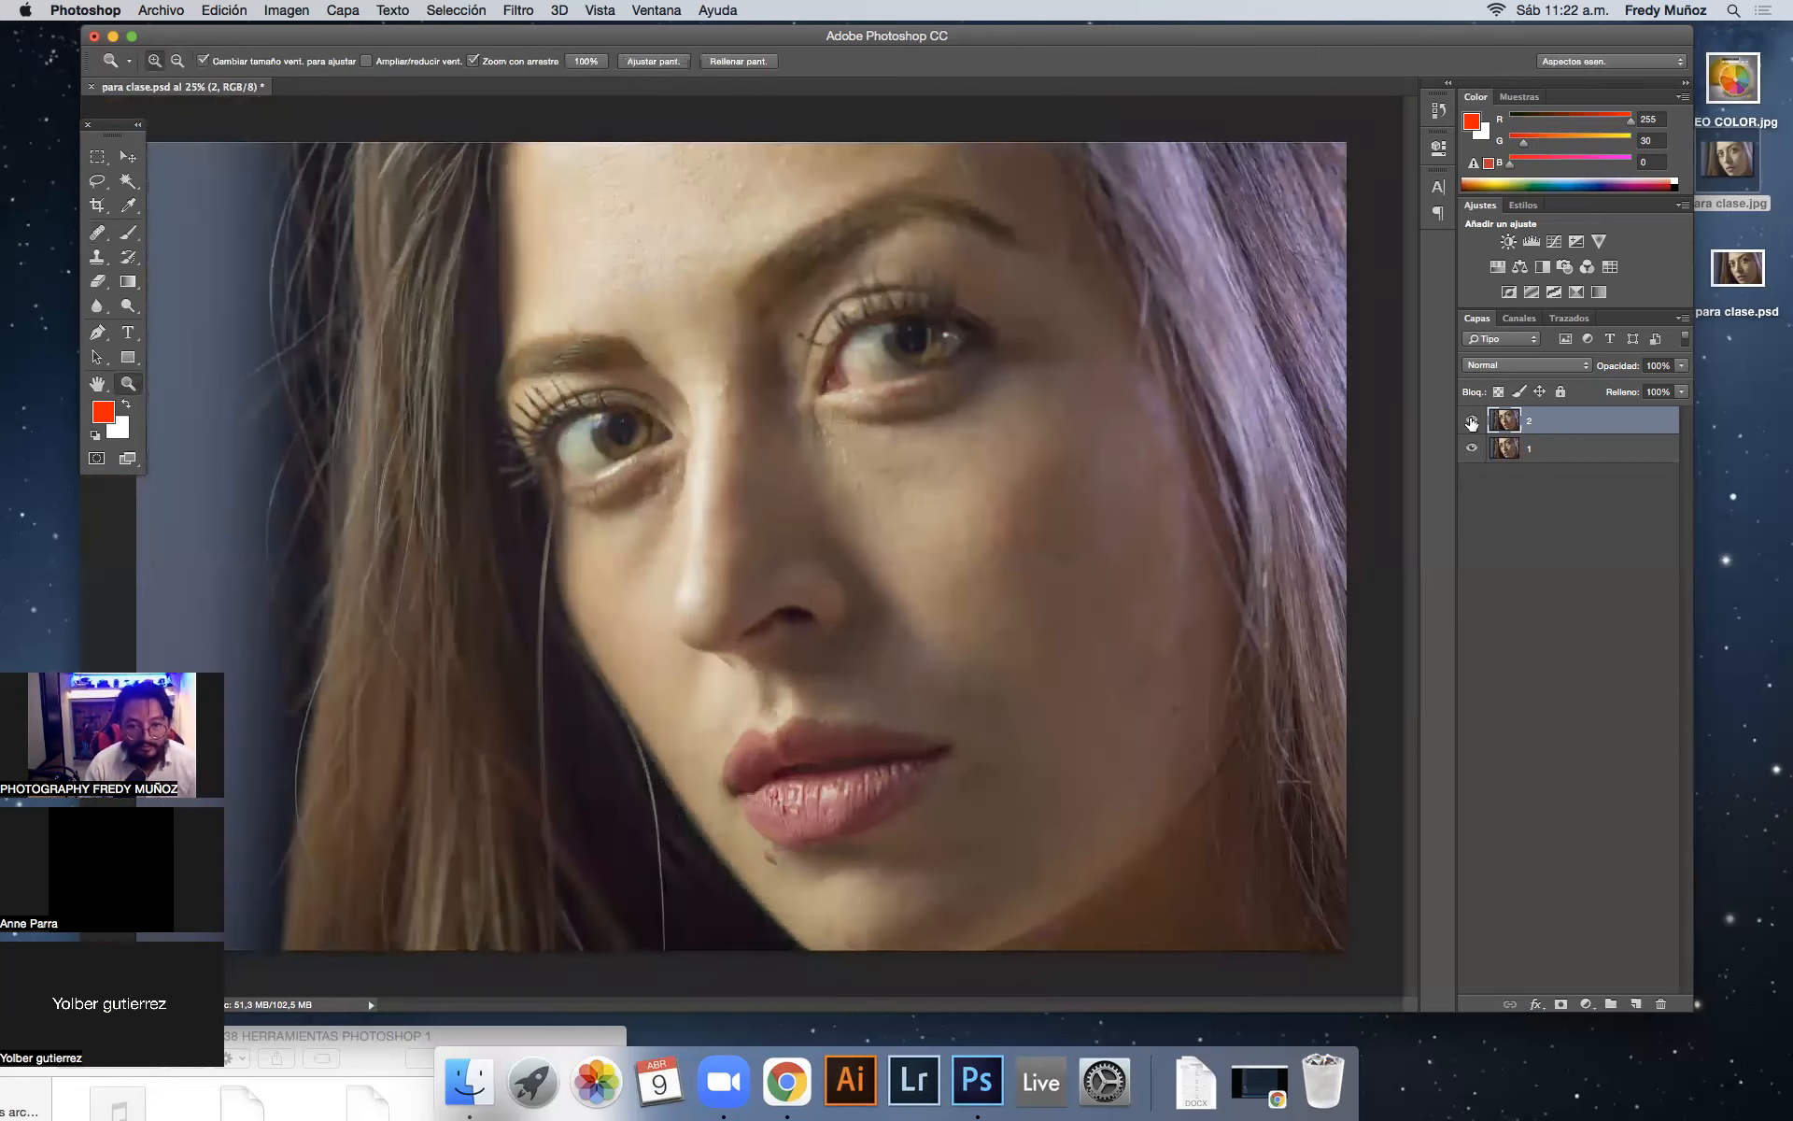
pyautogui.click(1471, 423)
pyautogui.click(1472, 423)
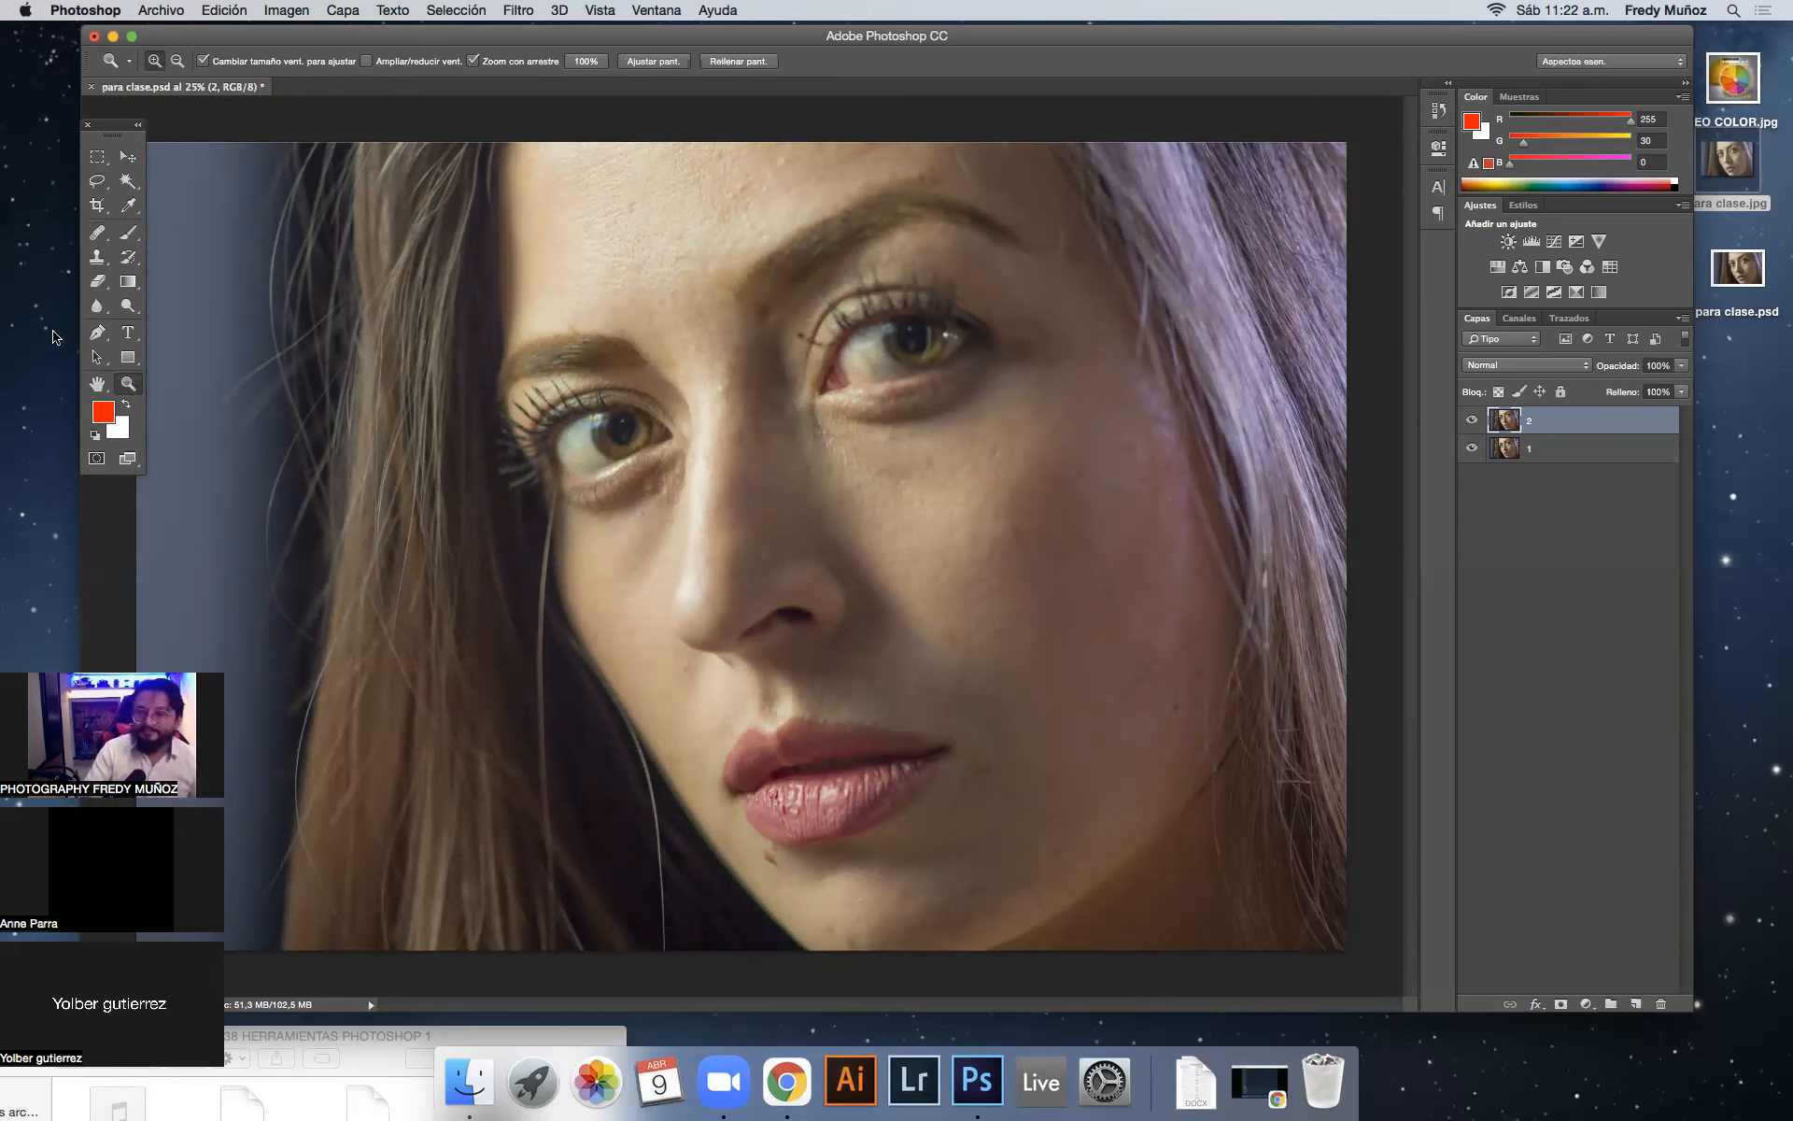
# Step: Switch to the Patch tool and replace the retouched layer 2 with a fresh duplicate of layer 1
pyautogui.click(98, 239)
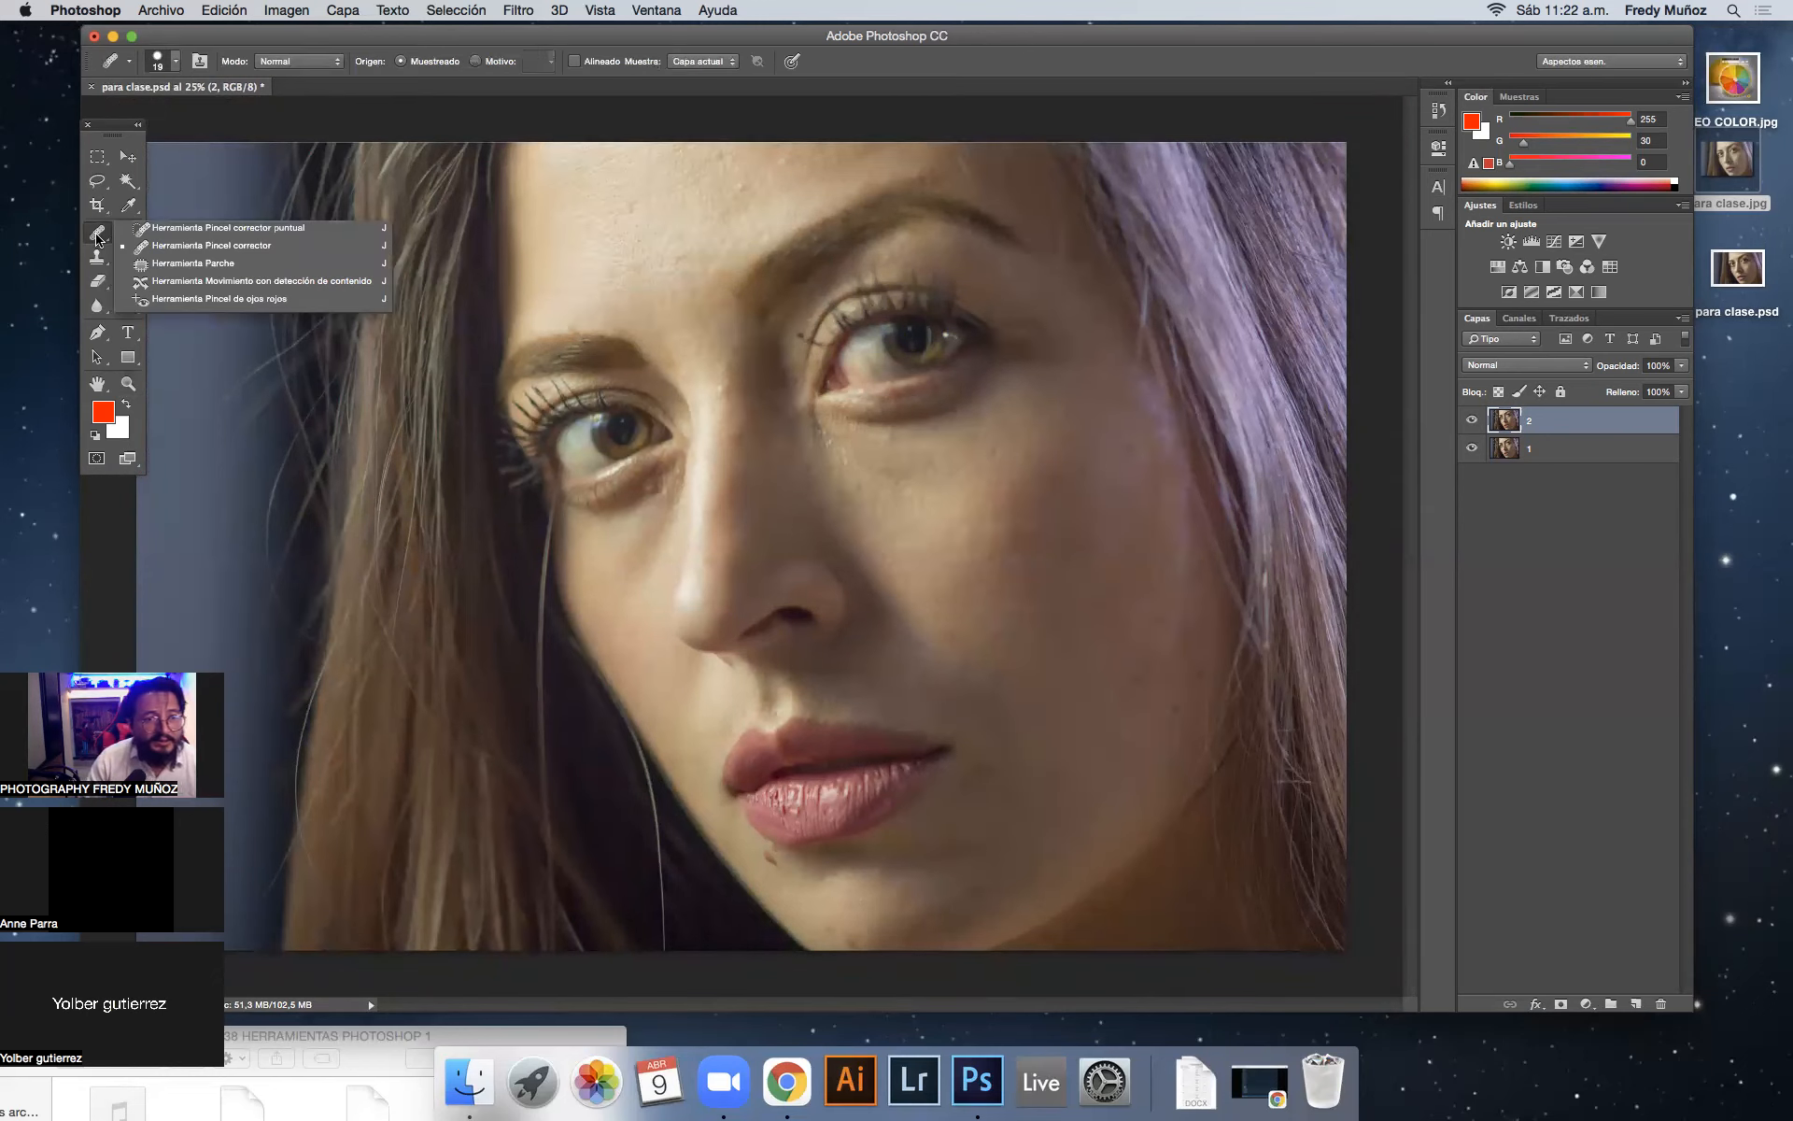
pyautogui.click(287, 267)
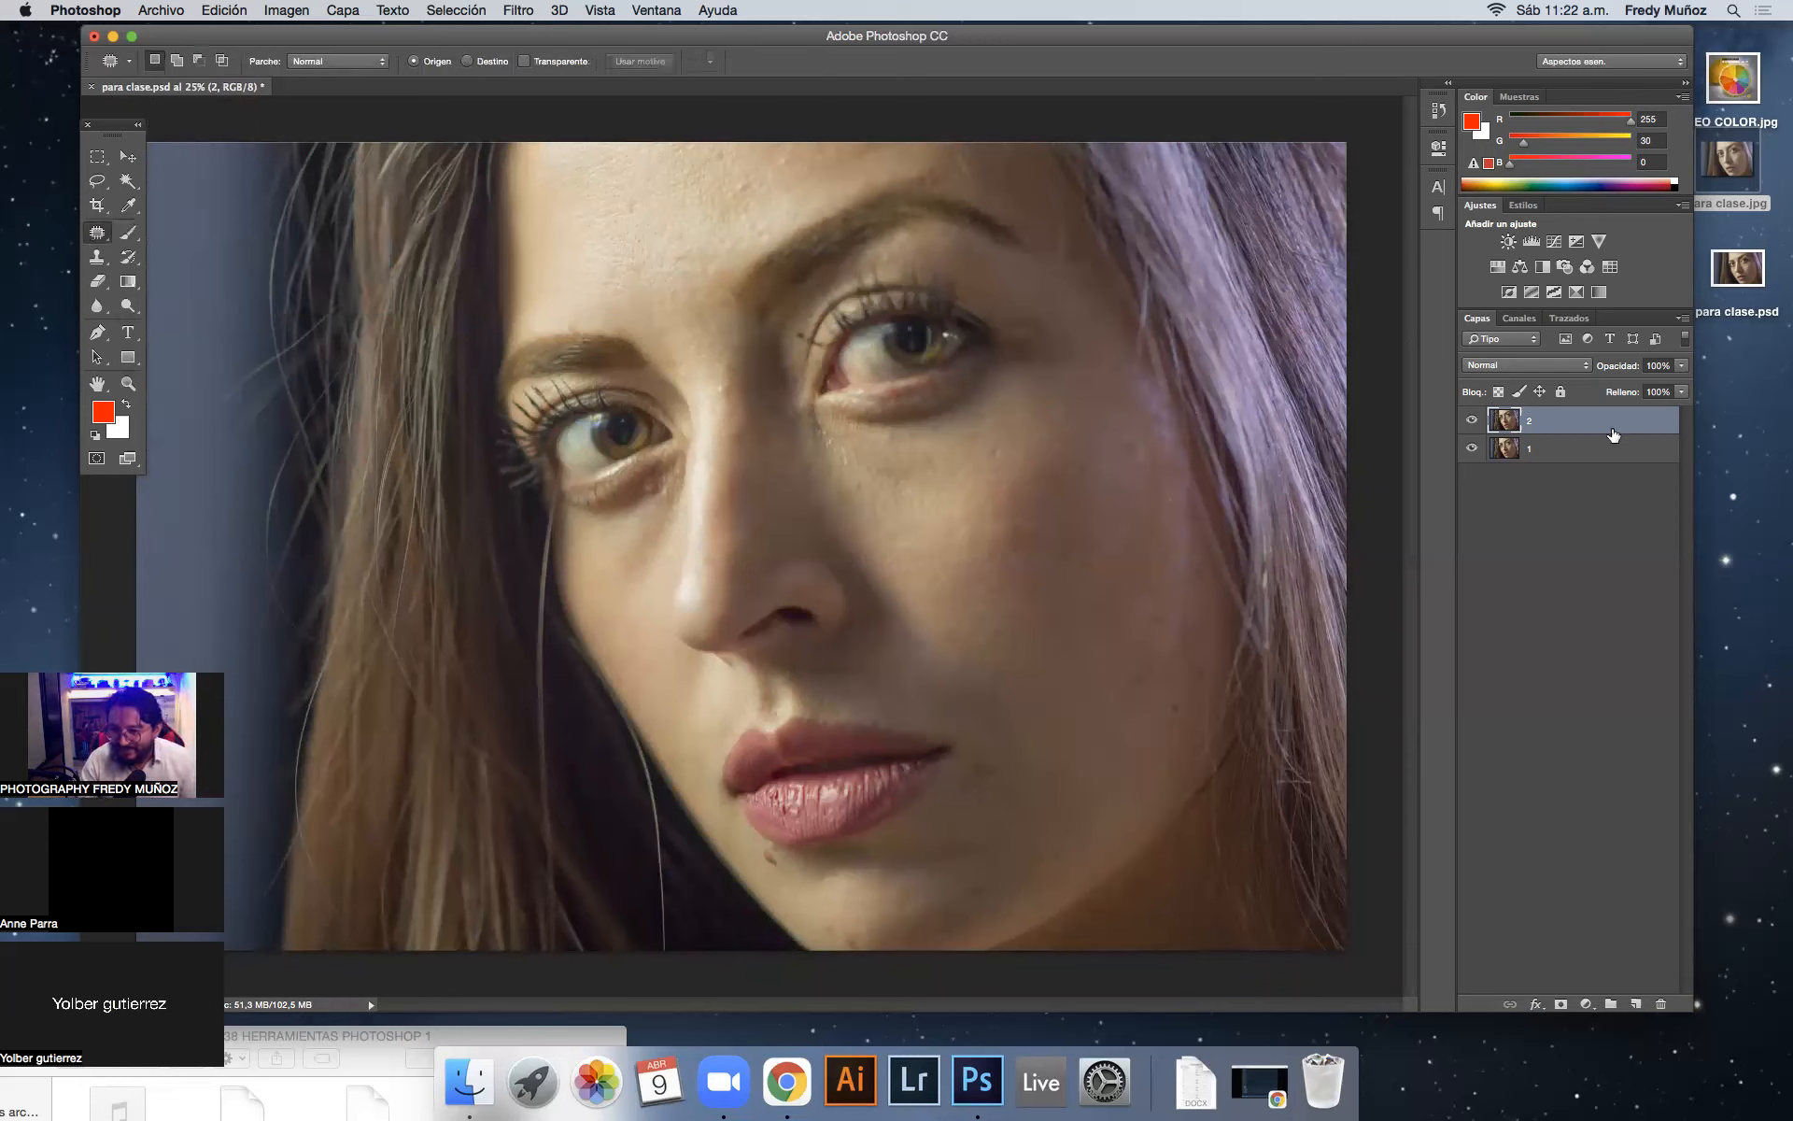
pyautogui.press('Delete')
pyautogui.press('super+j')
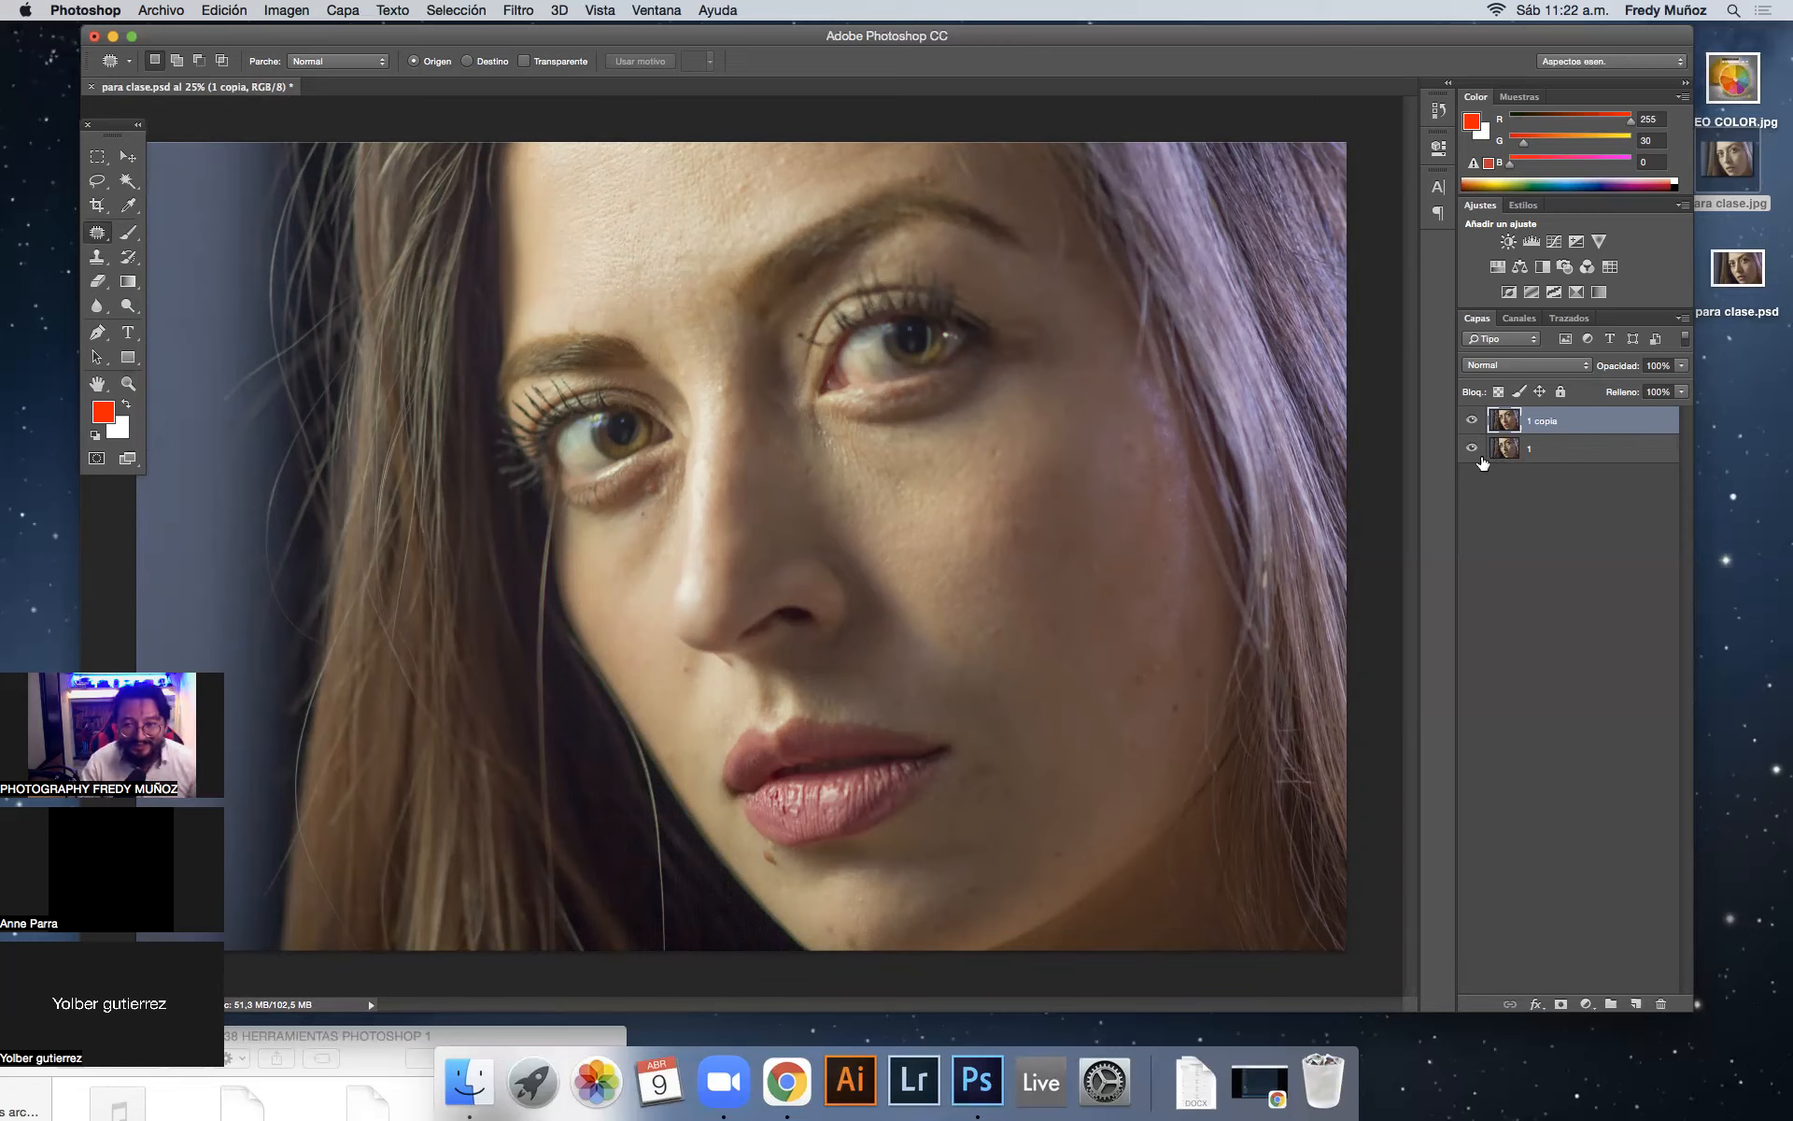
# Step: Remove the mole and the nearby blemish under the eye at the portrait's left with the Patch tool, sampling clean cheek skin
pyautogui.press('z')
pyautogui.keyDown('alt'); pyautogui.click(638, 522); pyautogui.keyUp('alt')
pyautogui.click(641, 523)
pyautogui.click(653, 525)
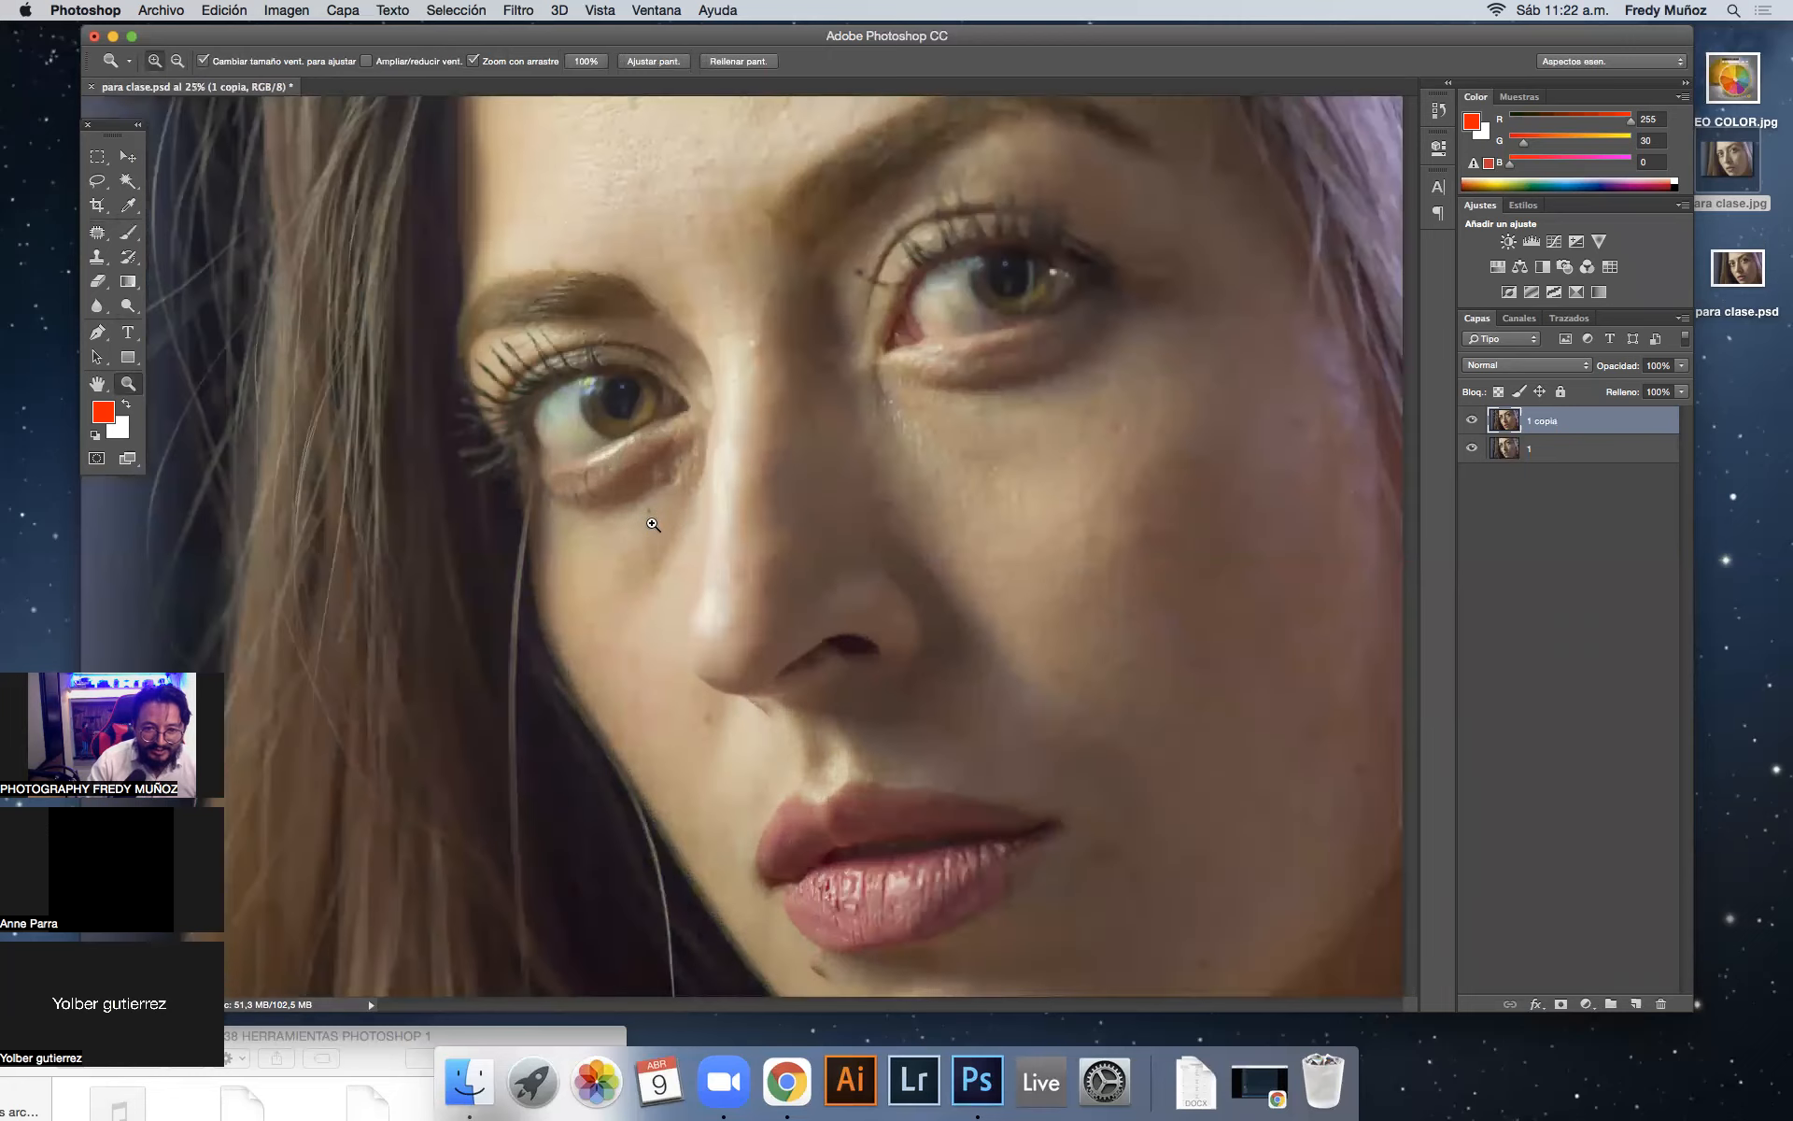
pyautogui.click(653, 525)
pyautogui.click(653, 533)
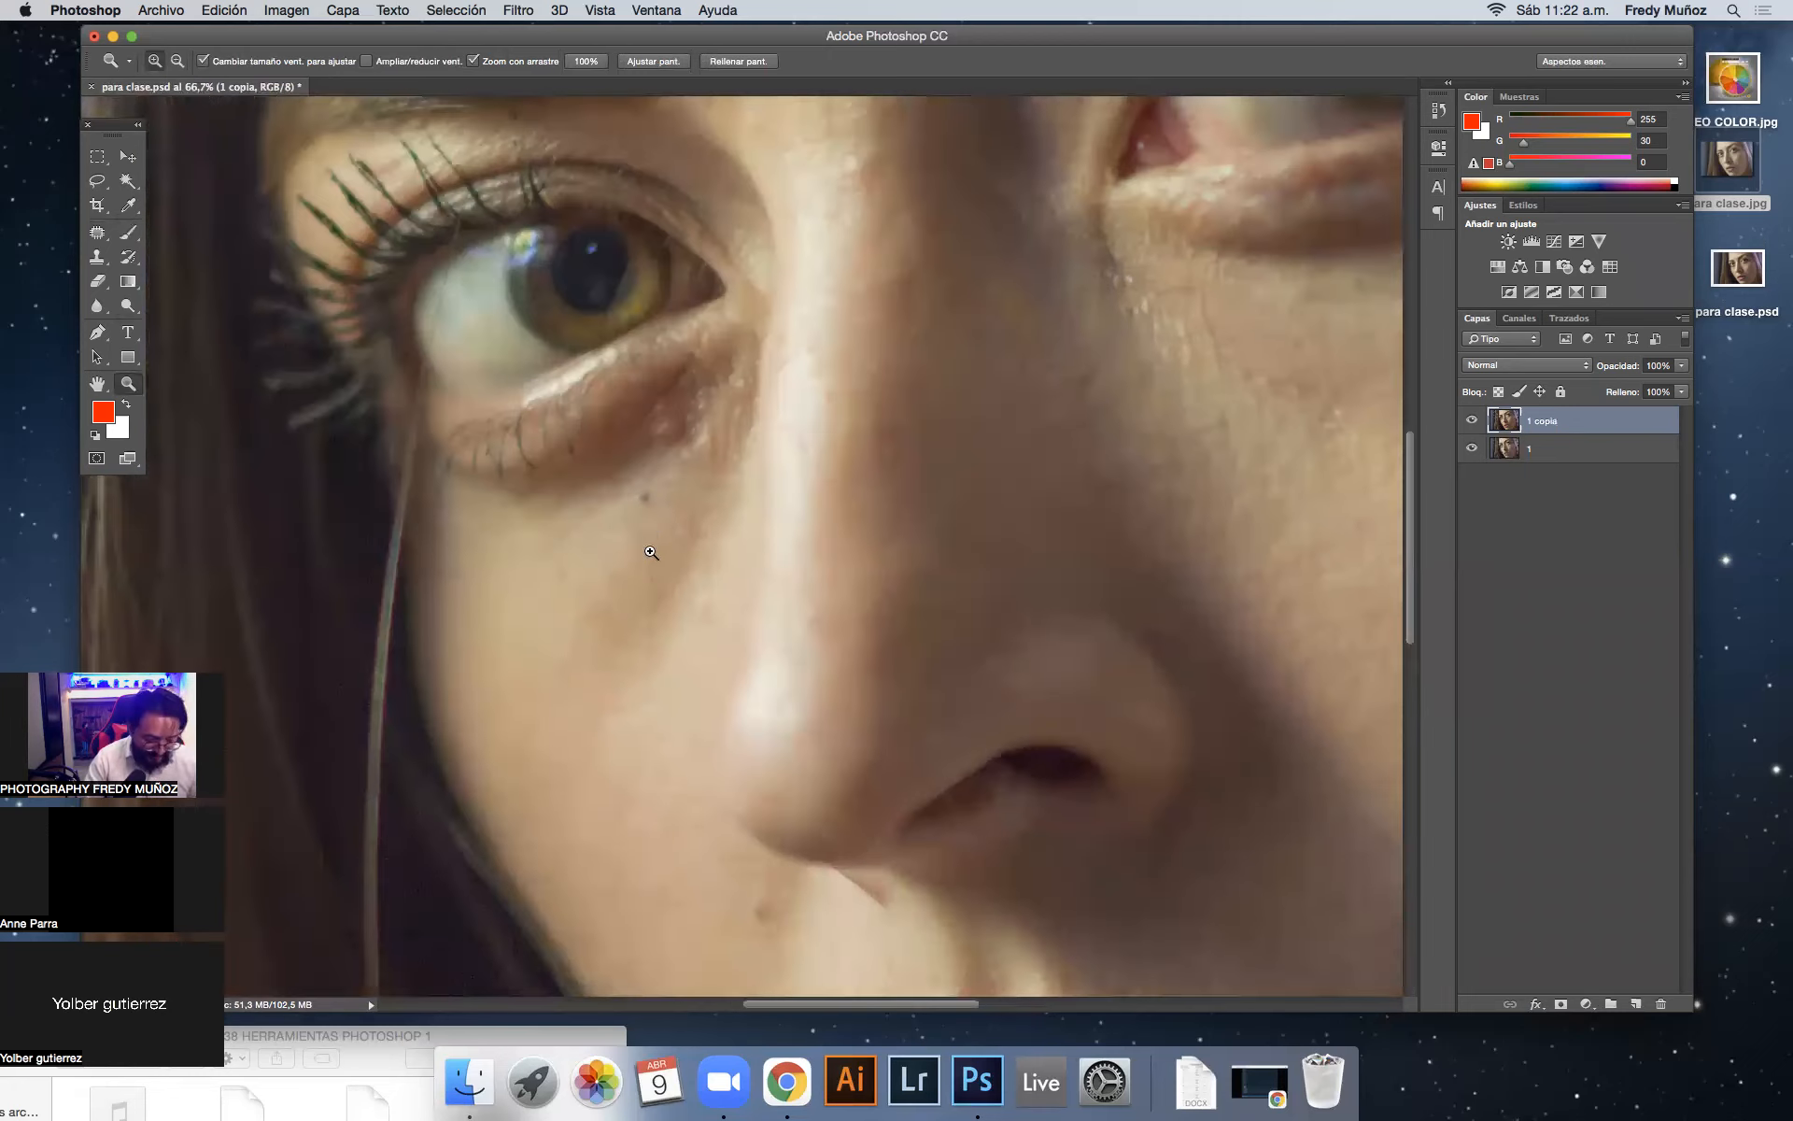
pyautogui.press('j')
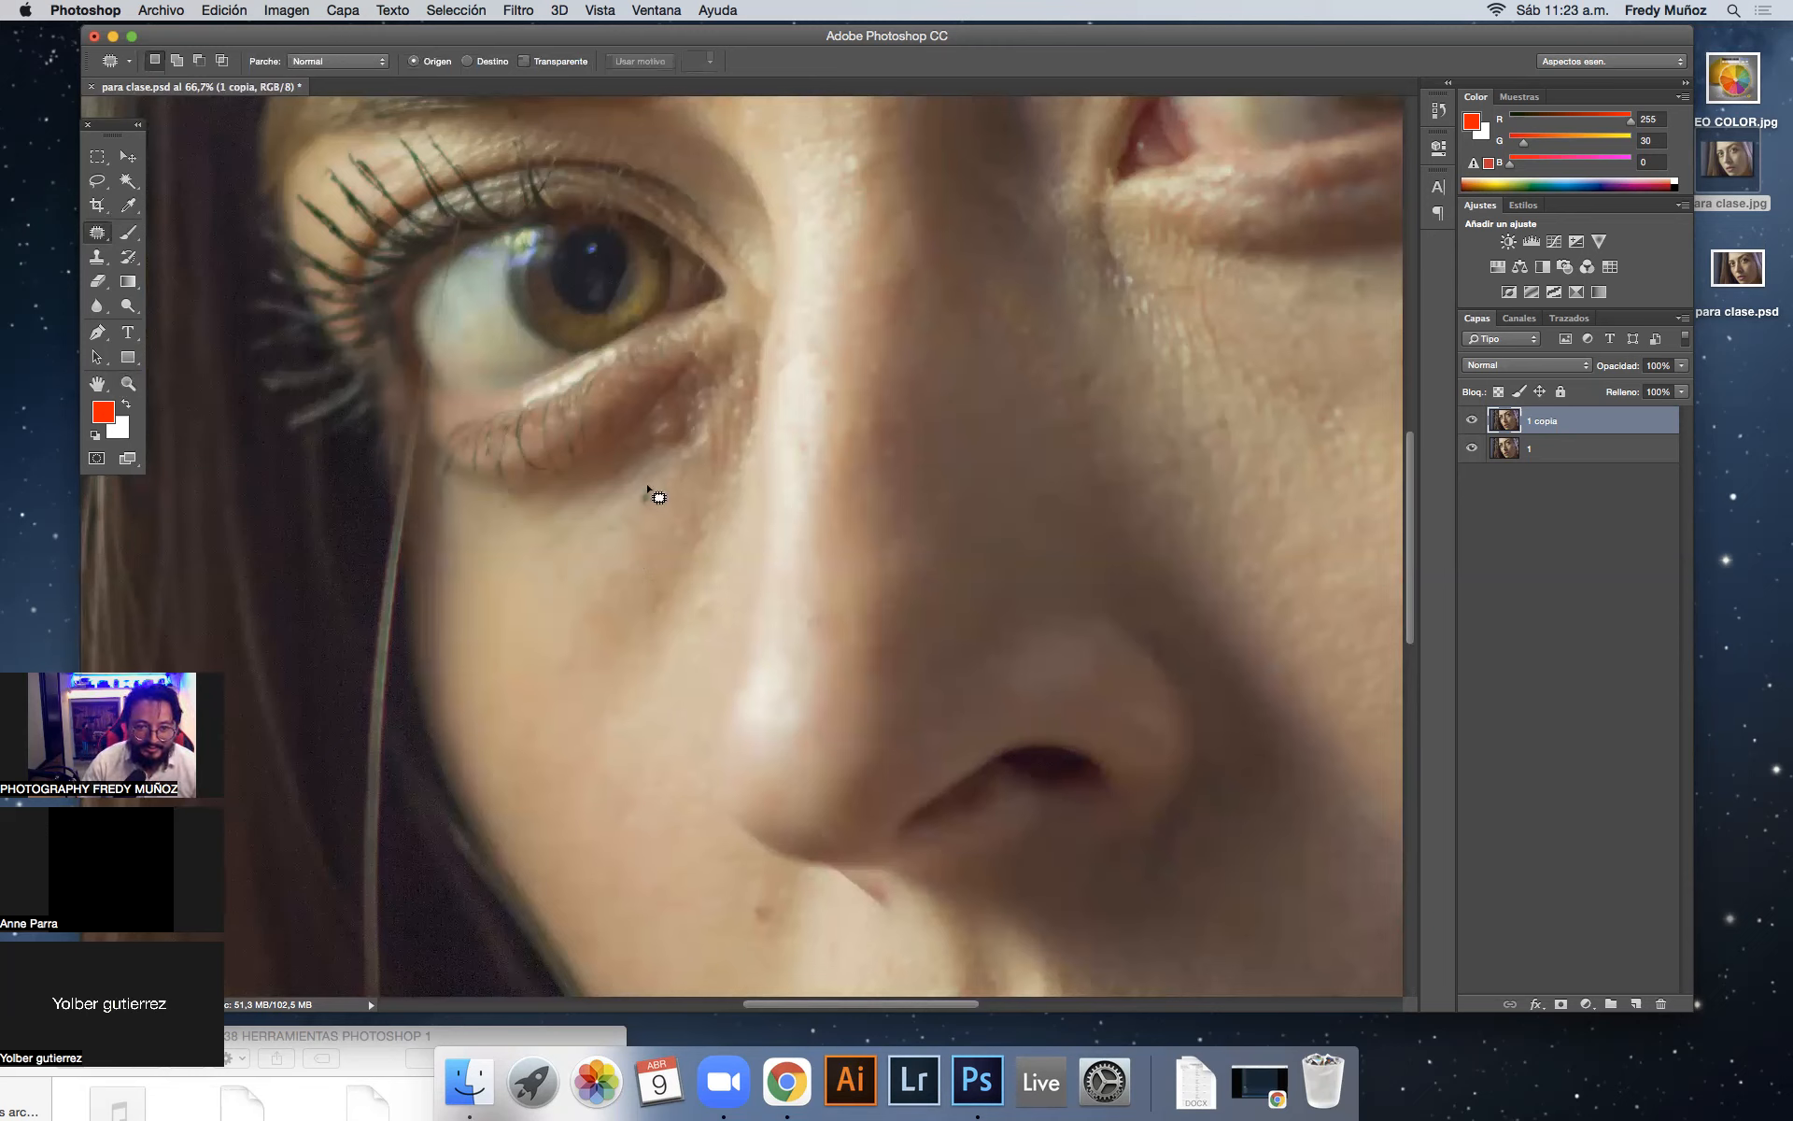
pyautogui.moveTo(633, 496)
pyautogui.mouseDown()
pyautogui.moveTo(661, 504)
pyautogui.moveTo(635, 490)
pyautogui.mouseUp()
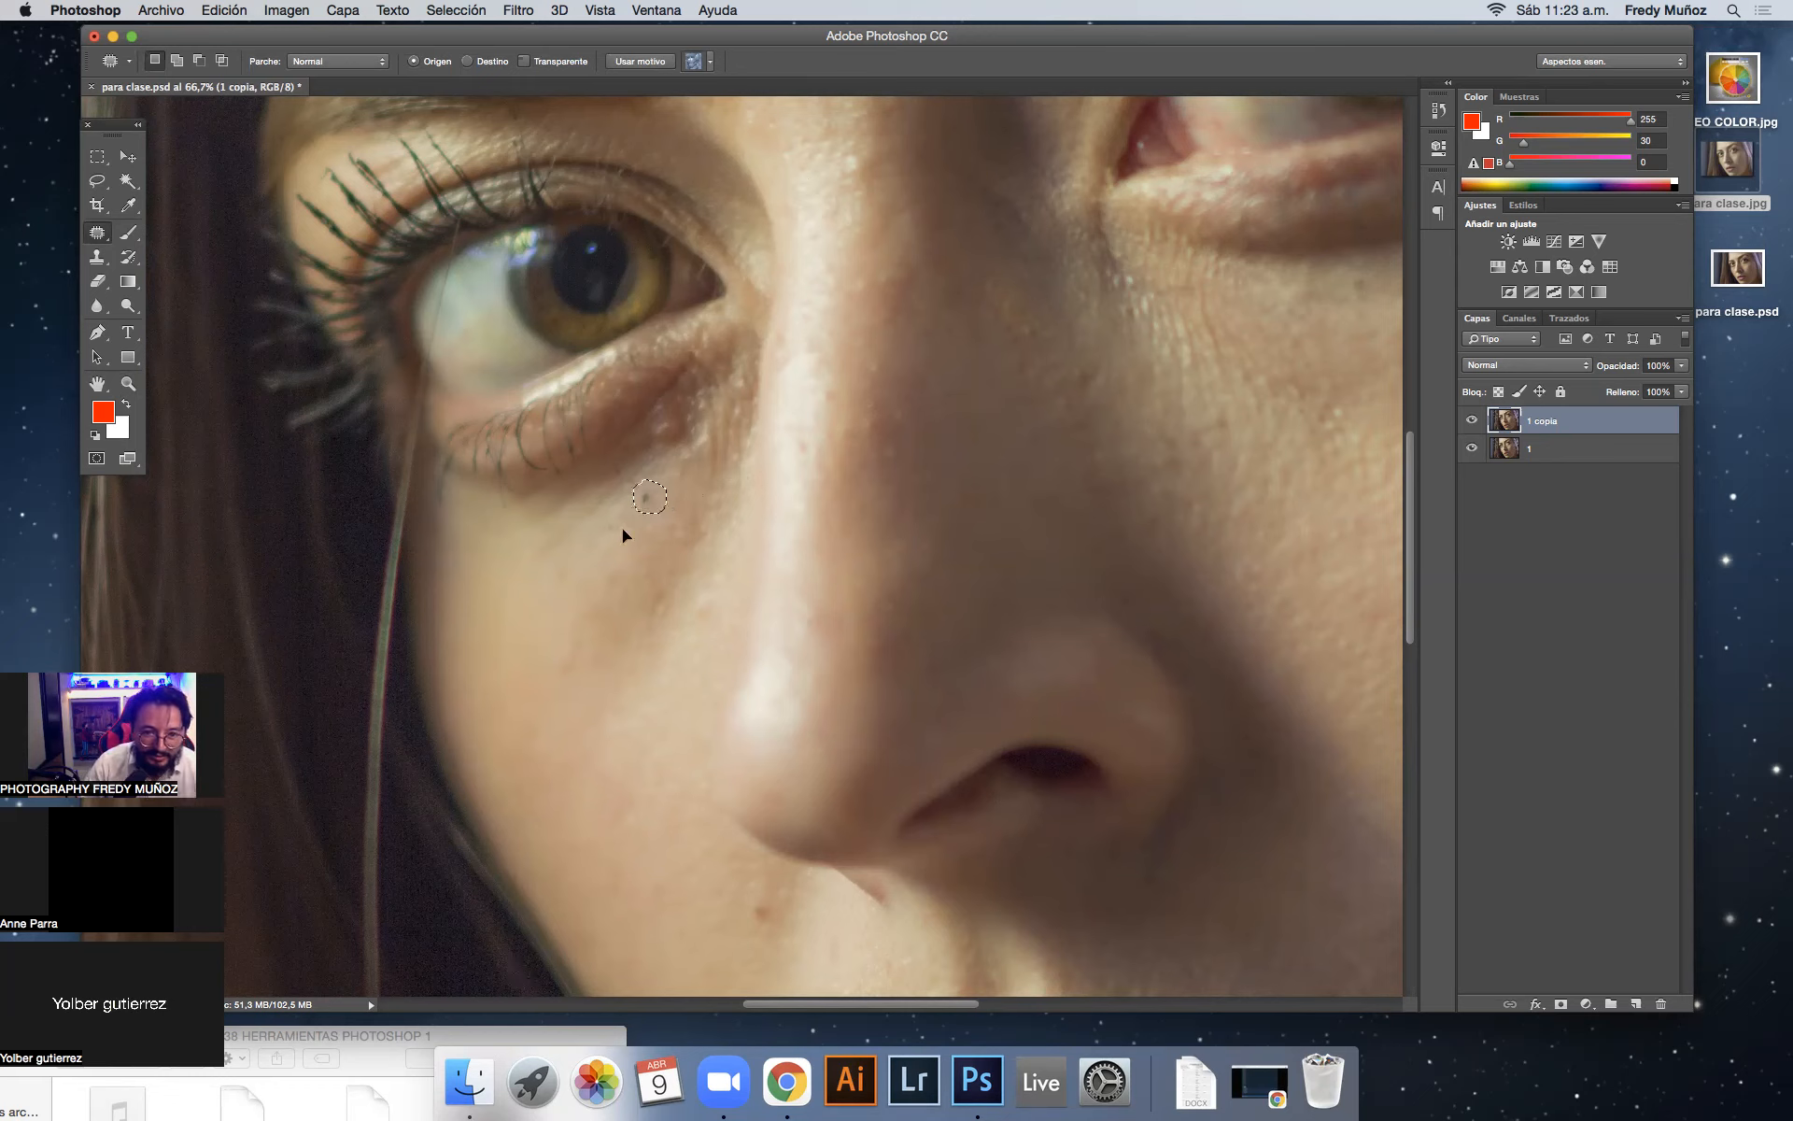
pyautogui.moveTo(611, 569)
pyautogui.mouseDown()
pyautogui.moveTo(541, 564)
pyautogui.moveTo(674, 570)
pyautogui.moveTo(692, 549)
pyautogui.moveTo(619, 568)
pyautogui.moveTo(638, 527)
pyautogui.moveTo(585, 580)
pyautogui.moveTo(636, 585)
pyautogui.moveTo(590, 565)
pyautogui.mouseUp()
pyautogui.press('super+d')
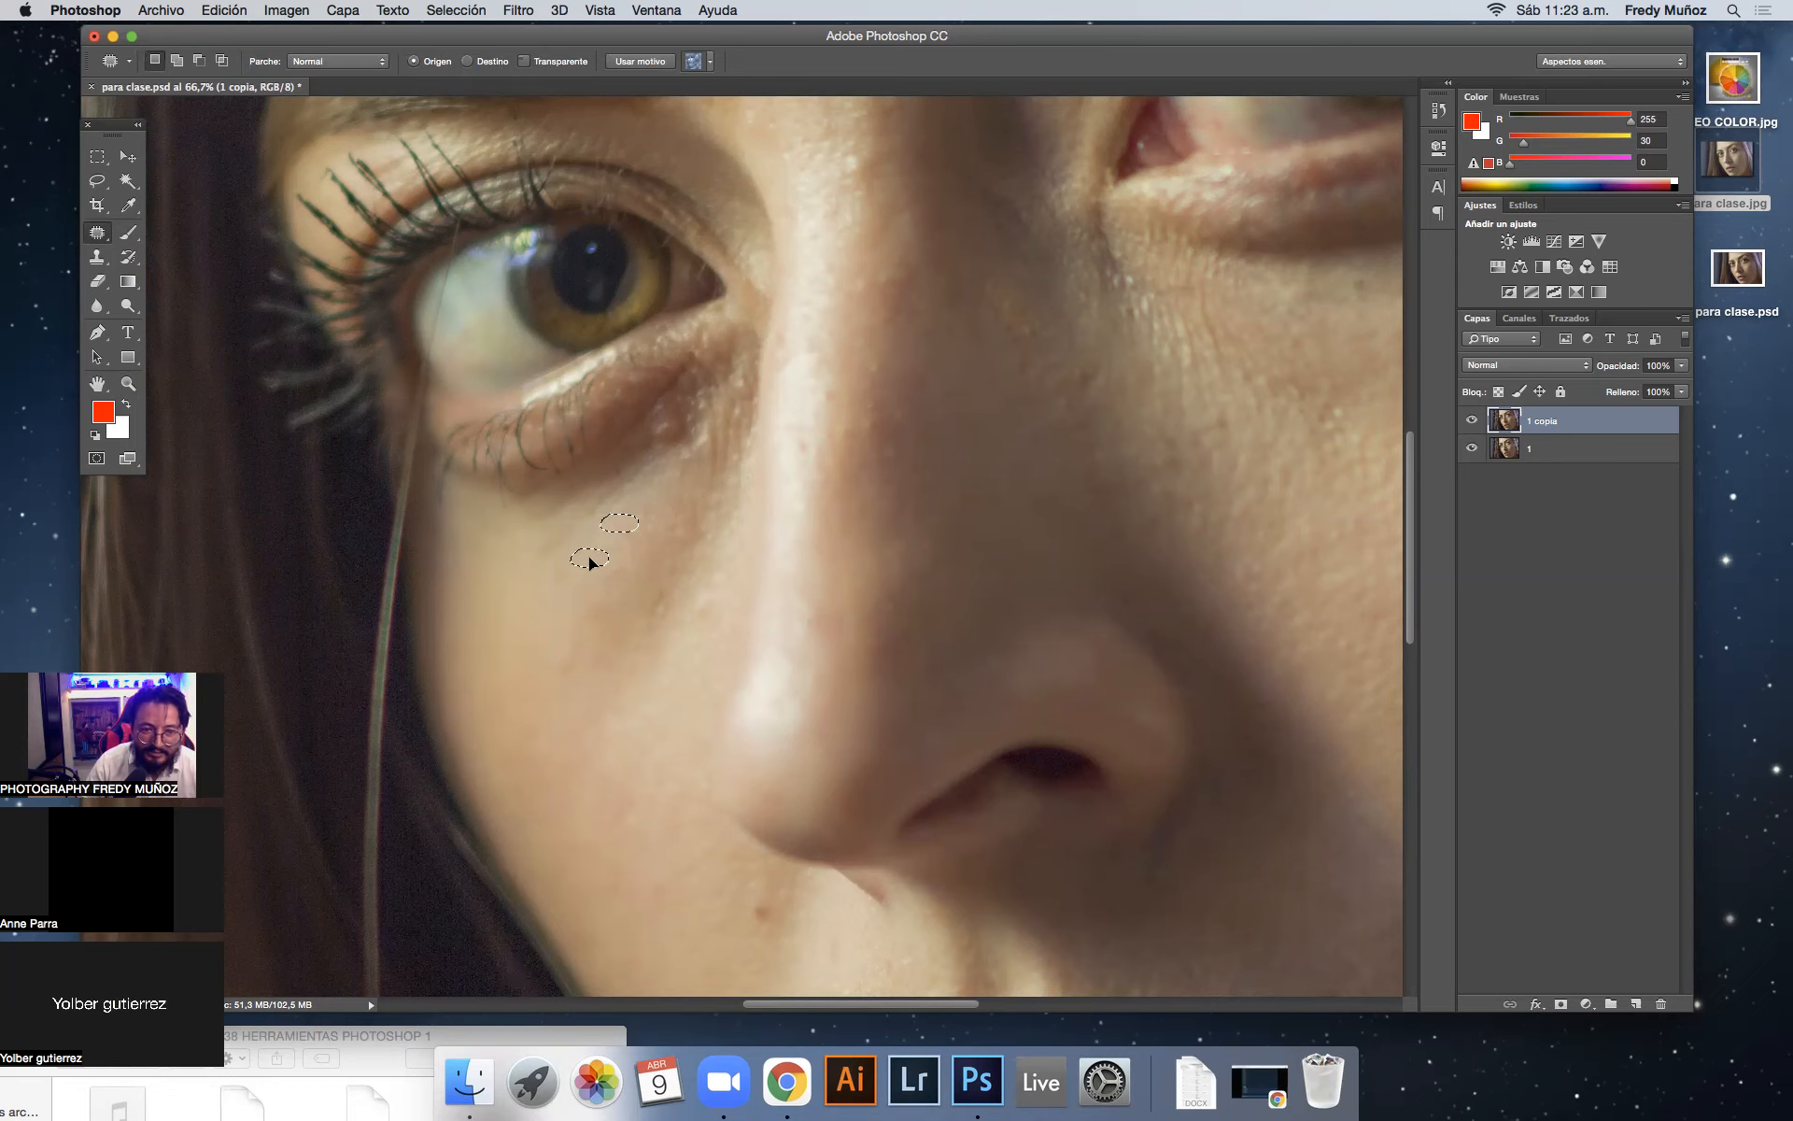
pyautogui.click(1013, 616)
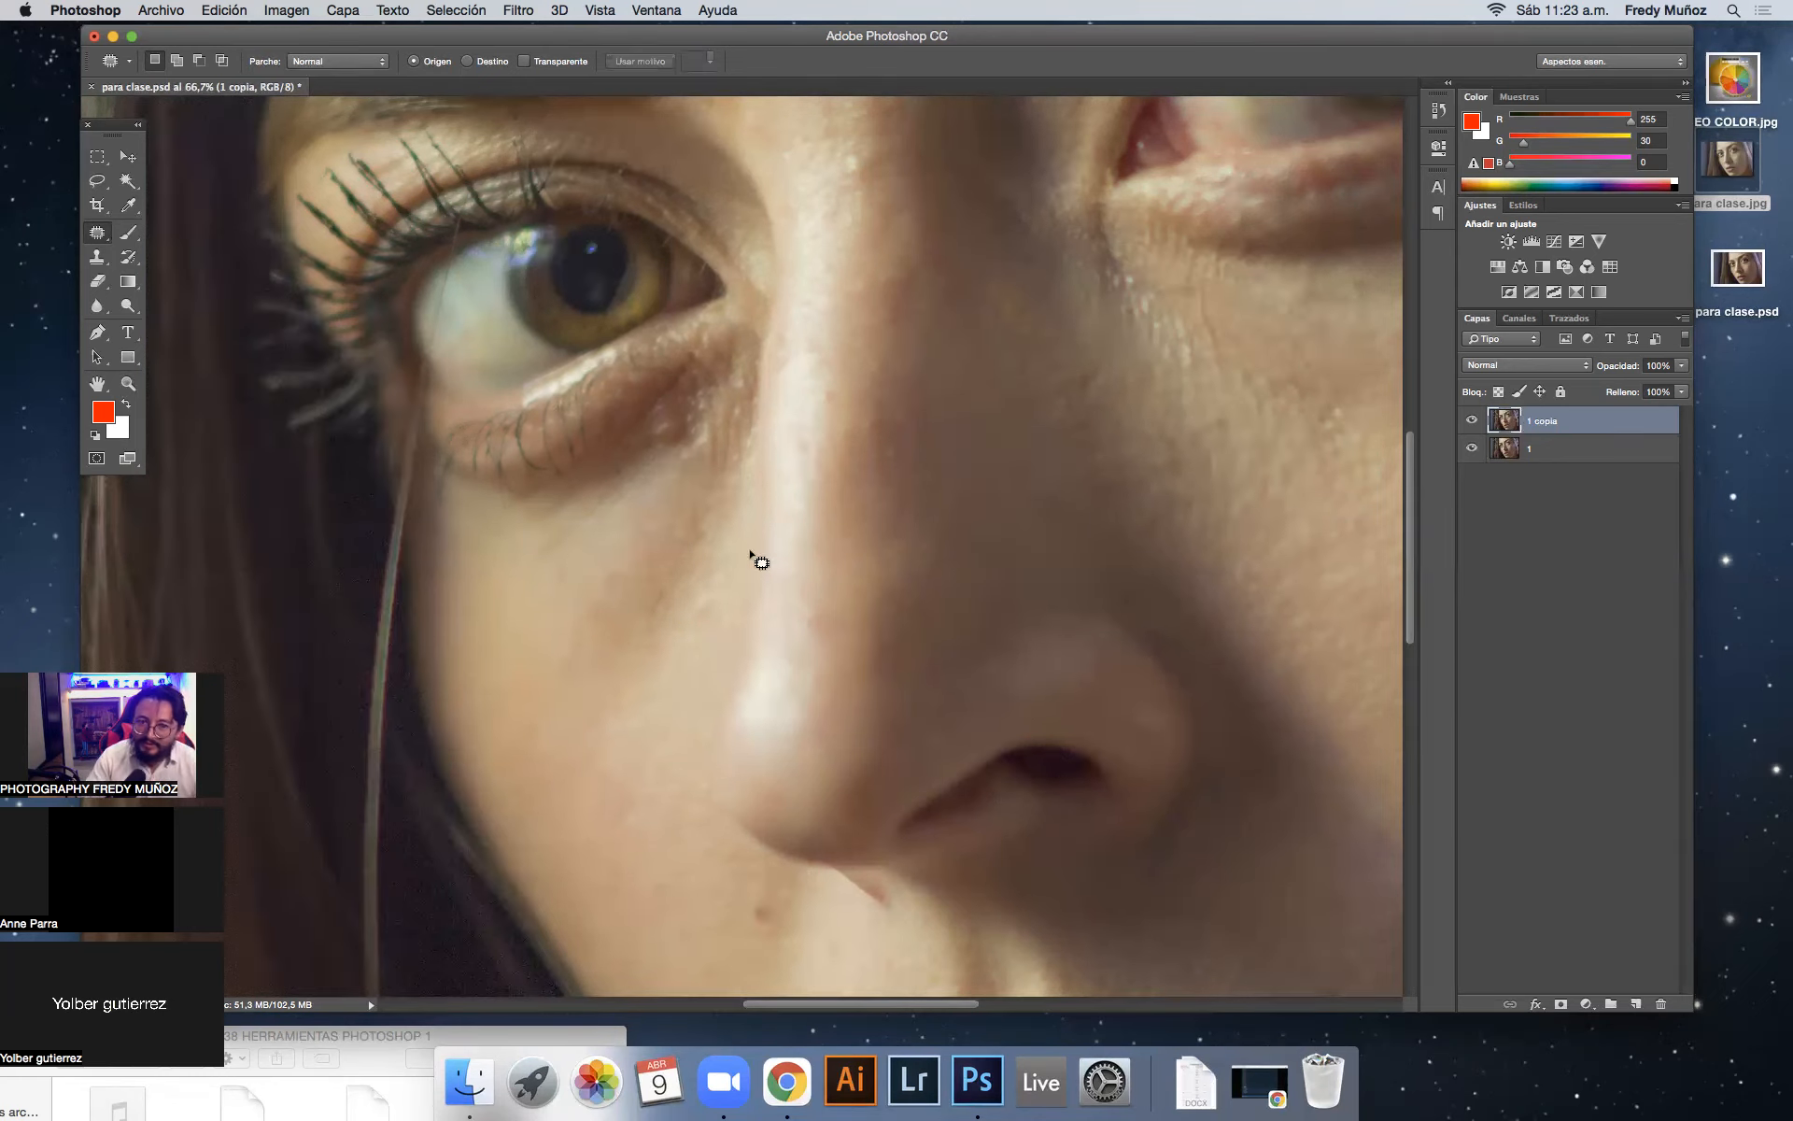
# Step: Patch the mole on the cheek below the nose and the adjacent skin with clean cheek texture, and clear the selection
pyautogui.scroll(-5, 673, 781)
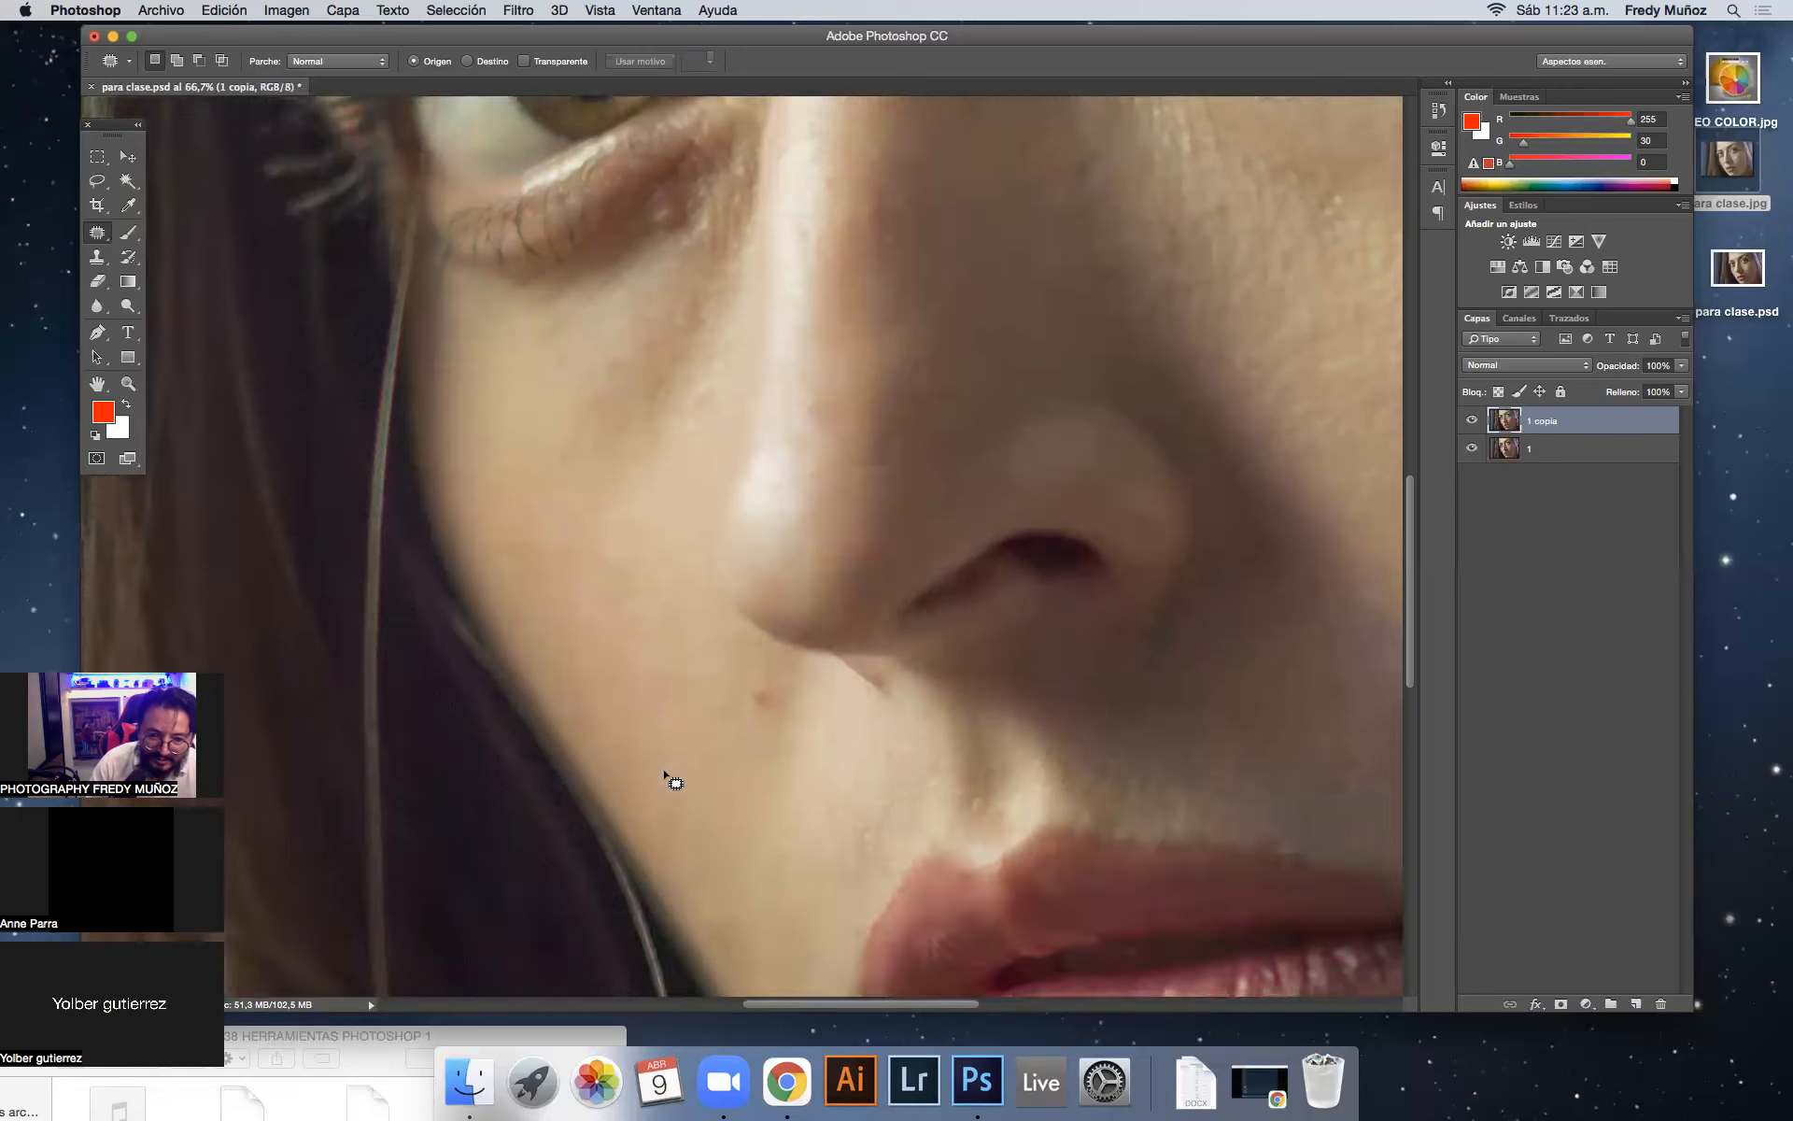
pyautogui.moveTo(764, 673)
pyautogui.mouseDown()
pyautogui.moveTo(743, 689)
pyautogui.moveTo(784, 682)
pyautogui.moveTo(732, 681)
pyautogui.moveTo(721, 648)
pyautogui.moveTo(716, 704)
pyautogui.moveTo(753, 640)
pyautogui.moveTo(673, 629)
pyautogui.moveTo(614, 542)
pyautogui.moveTo(667, 540)
pyautogui.moveTo(659, 581)
pyautogui.moveTo(600, 588)
pyautogui.moveTo(579, 621)
pyautogui.moveTo(585, 670)
pyautogui.mouseUp()
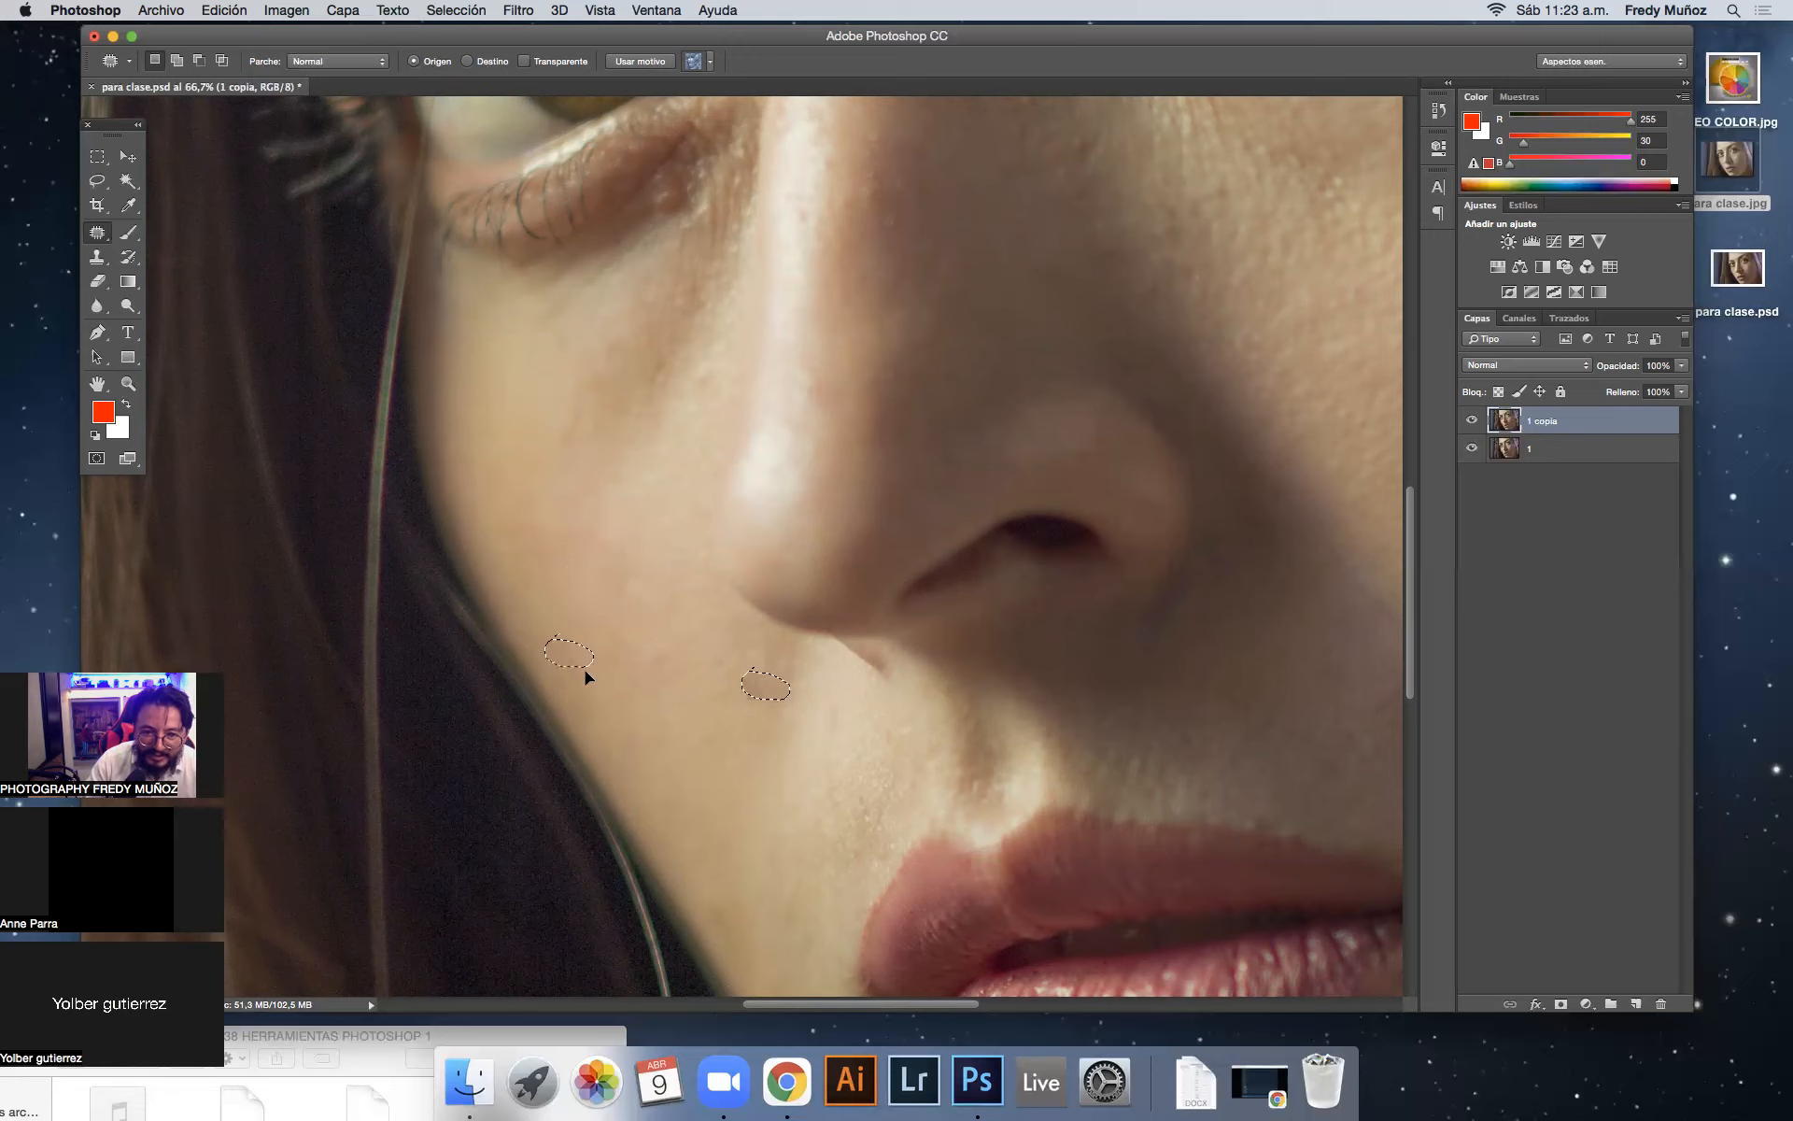
pyautogui.moveTo(708, 778); pyautogui.dragTo(671, 588)
pyautogui.press('cmd+d')
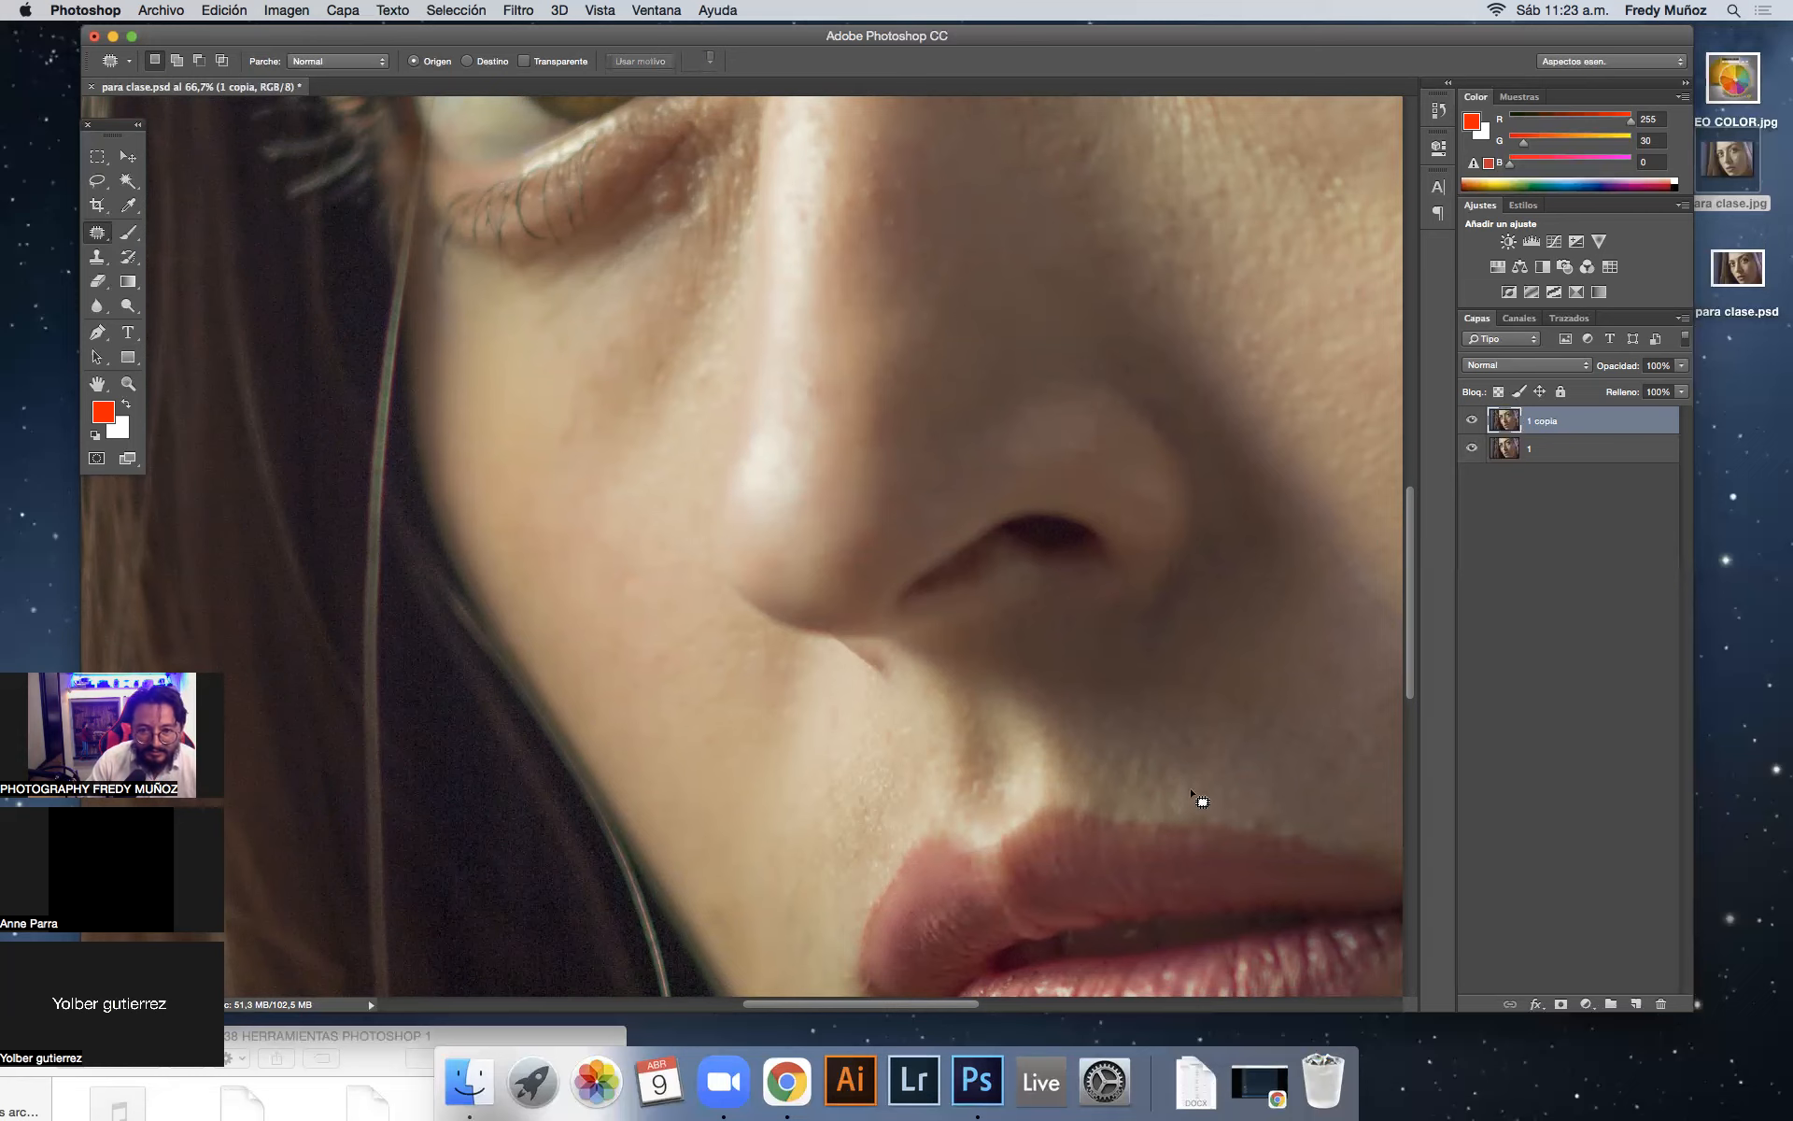
# Step: Patch the mole under the lower lip and the small blemishes on the chin with clean neighbouring skin
pyautogui.scroll(-5, 1203, 798)
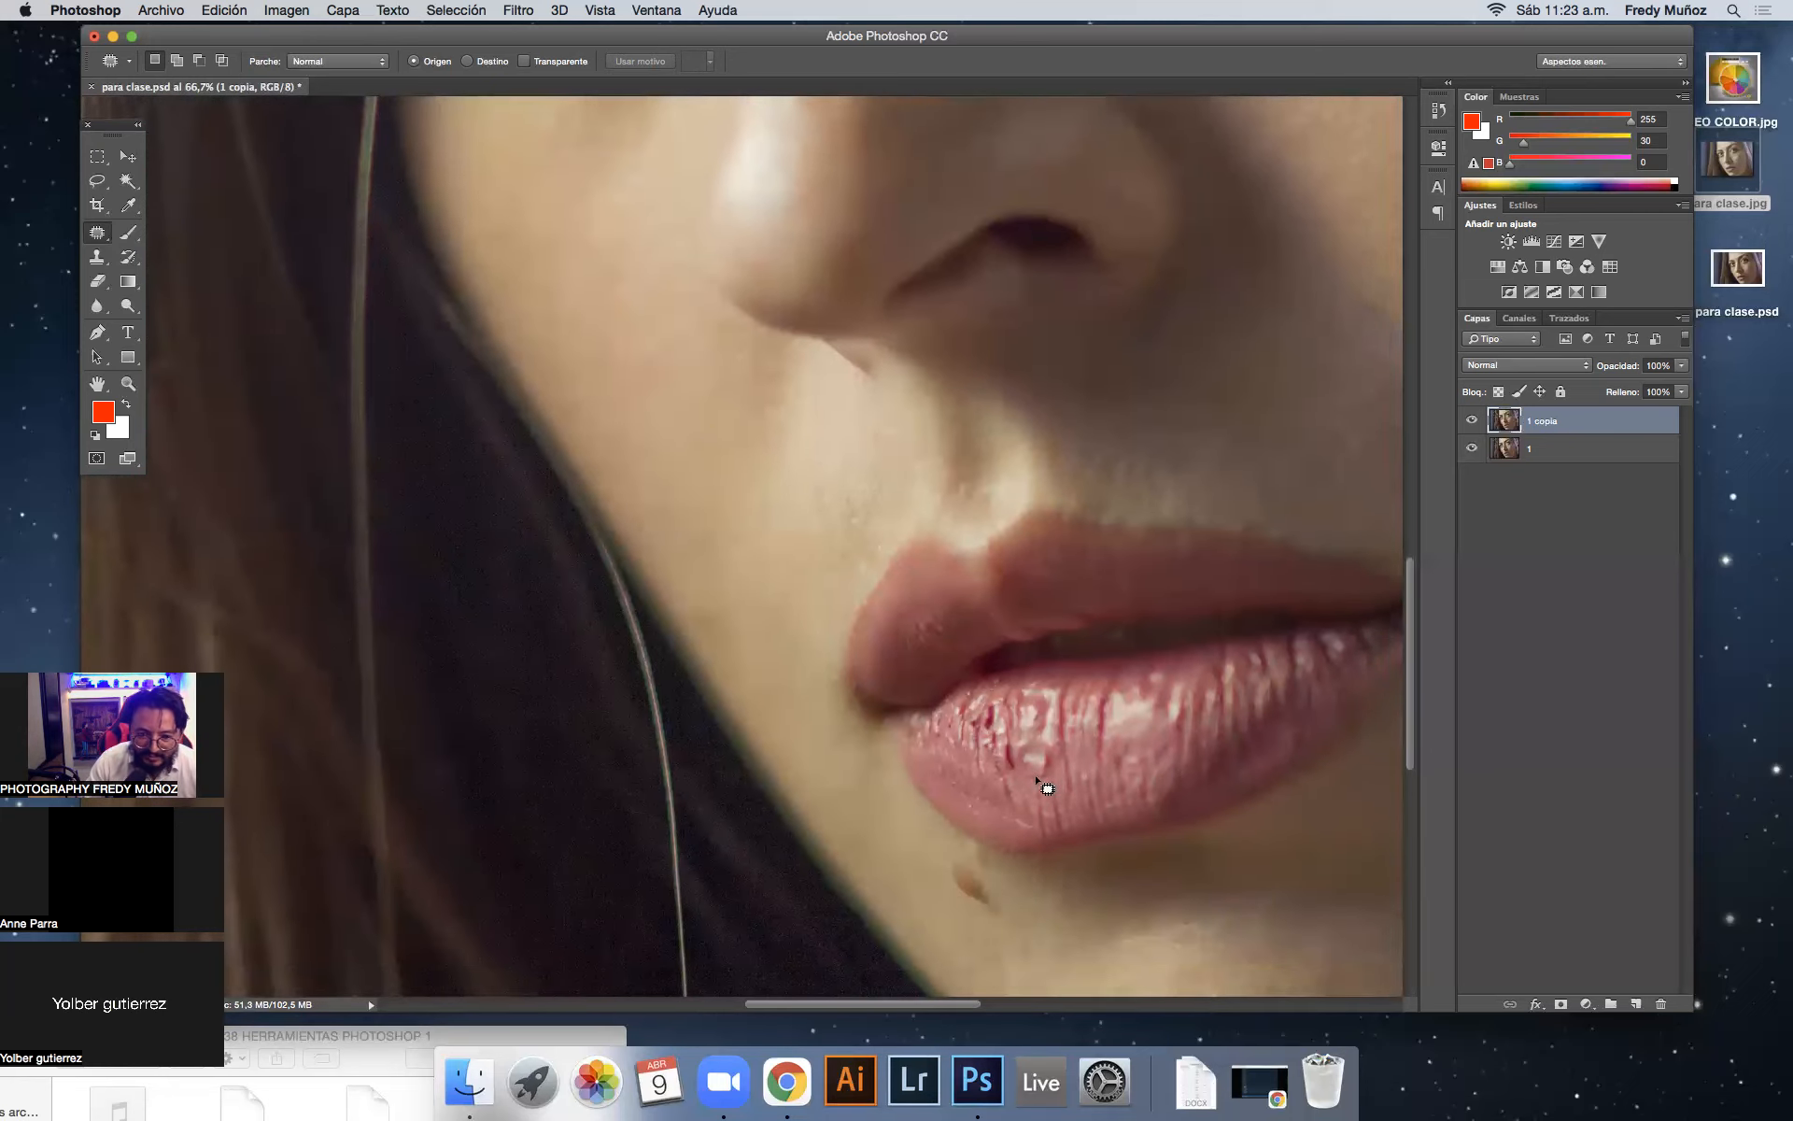
pyautogui.scroll(-4, 1037, 783)
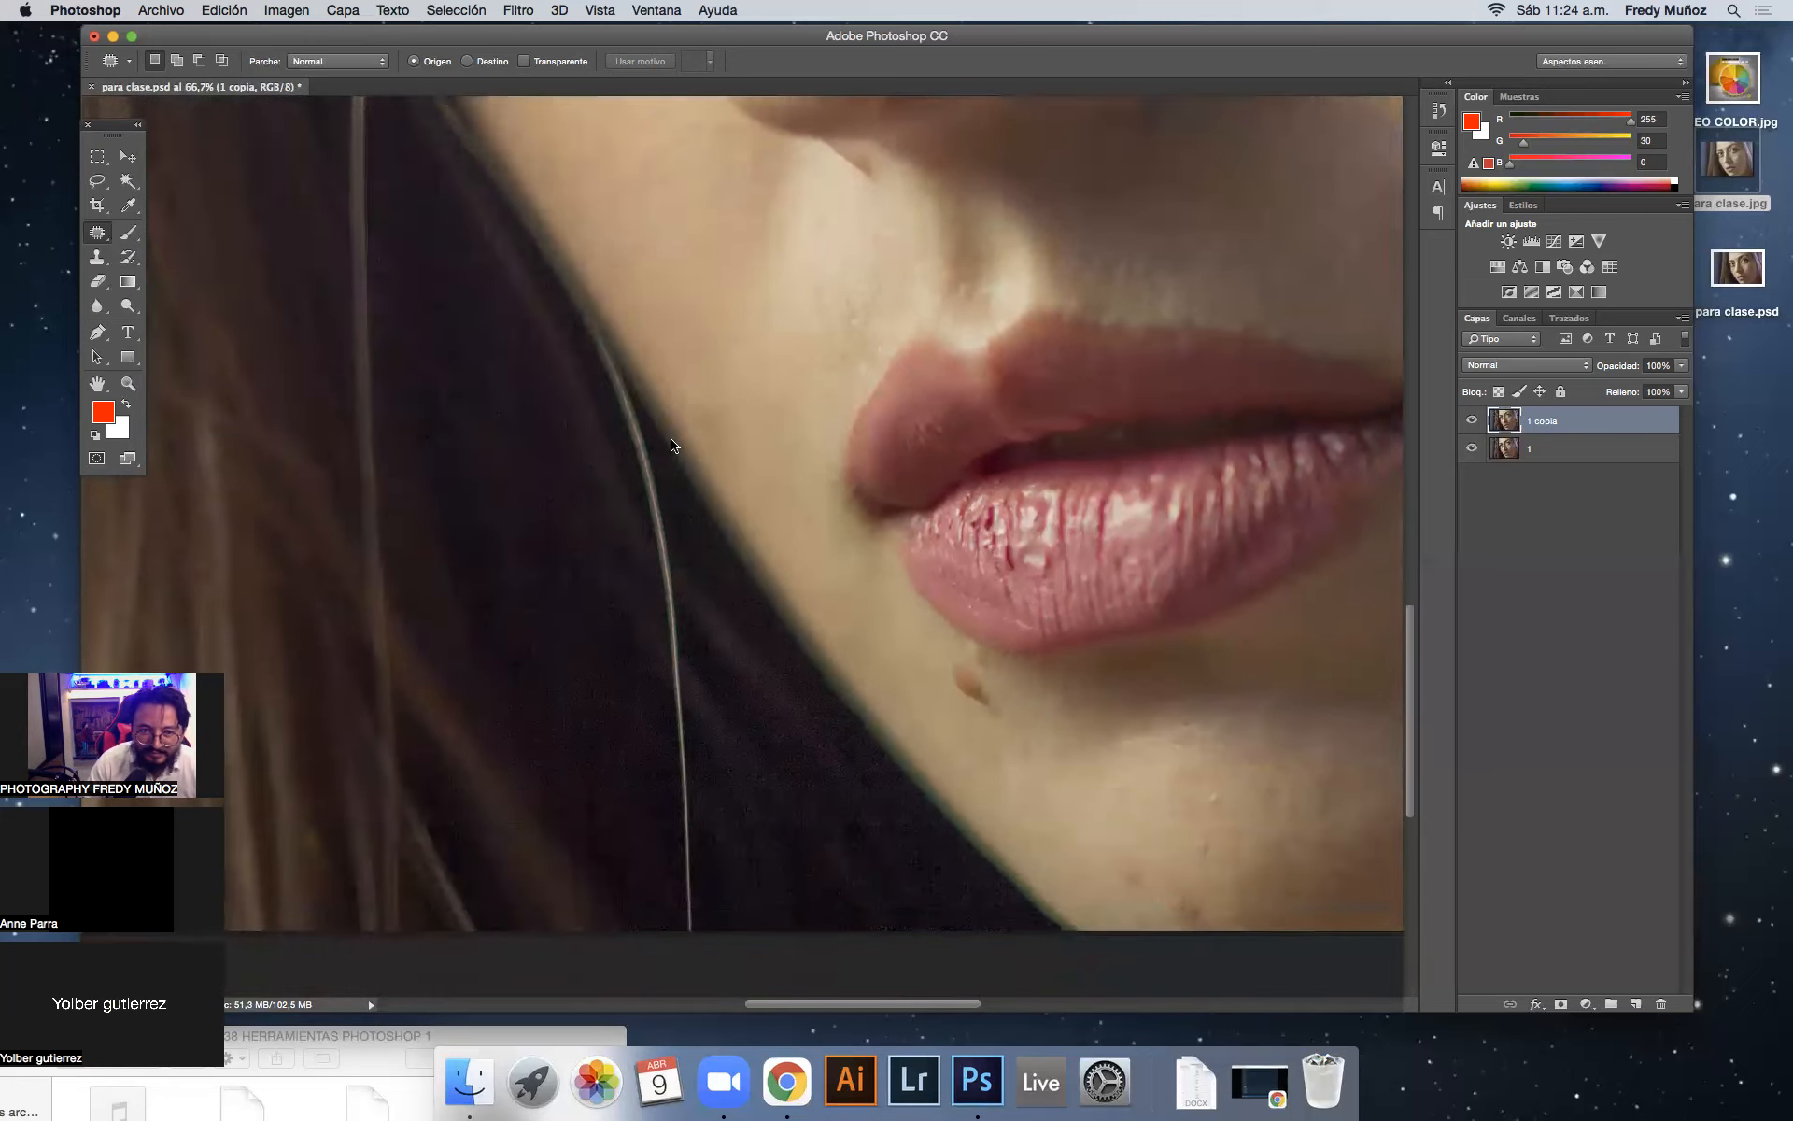
pyautogui.moveTo(981, 679)
pyautogui.mouseDown()
pyautogui.moveTo(937, 658)
pyautogui.moveTo(954, 699)
pyautogui.moveTo(996, 700)
pyautogui.moveTo(978, 658)
pyautogui.moveTo(962, 660)
pyautogui.moveTo(1061, 794)
pyautogui.mouseUp()
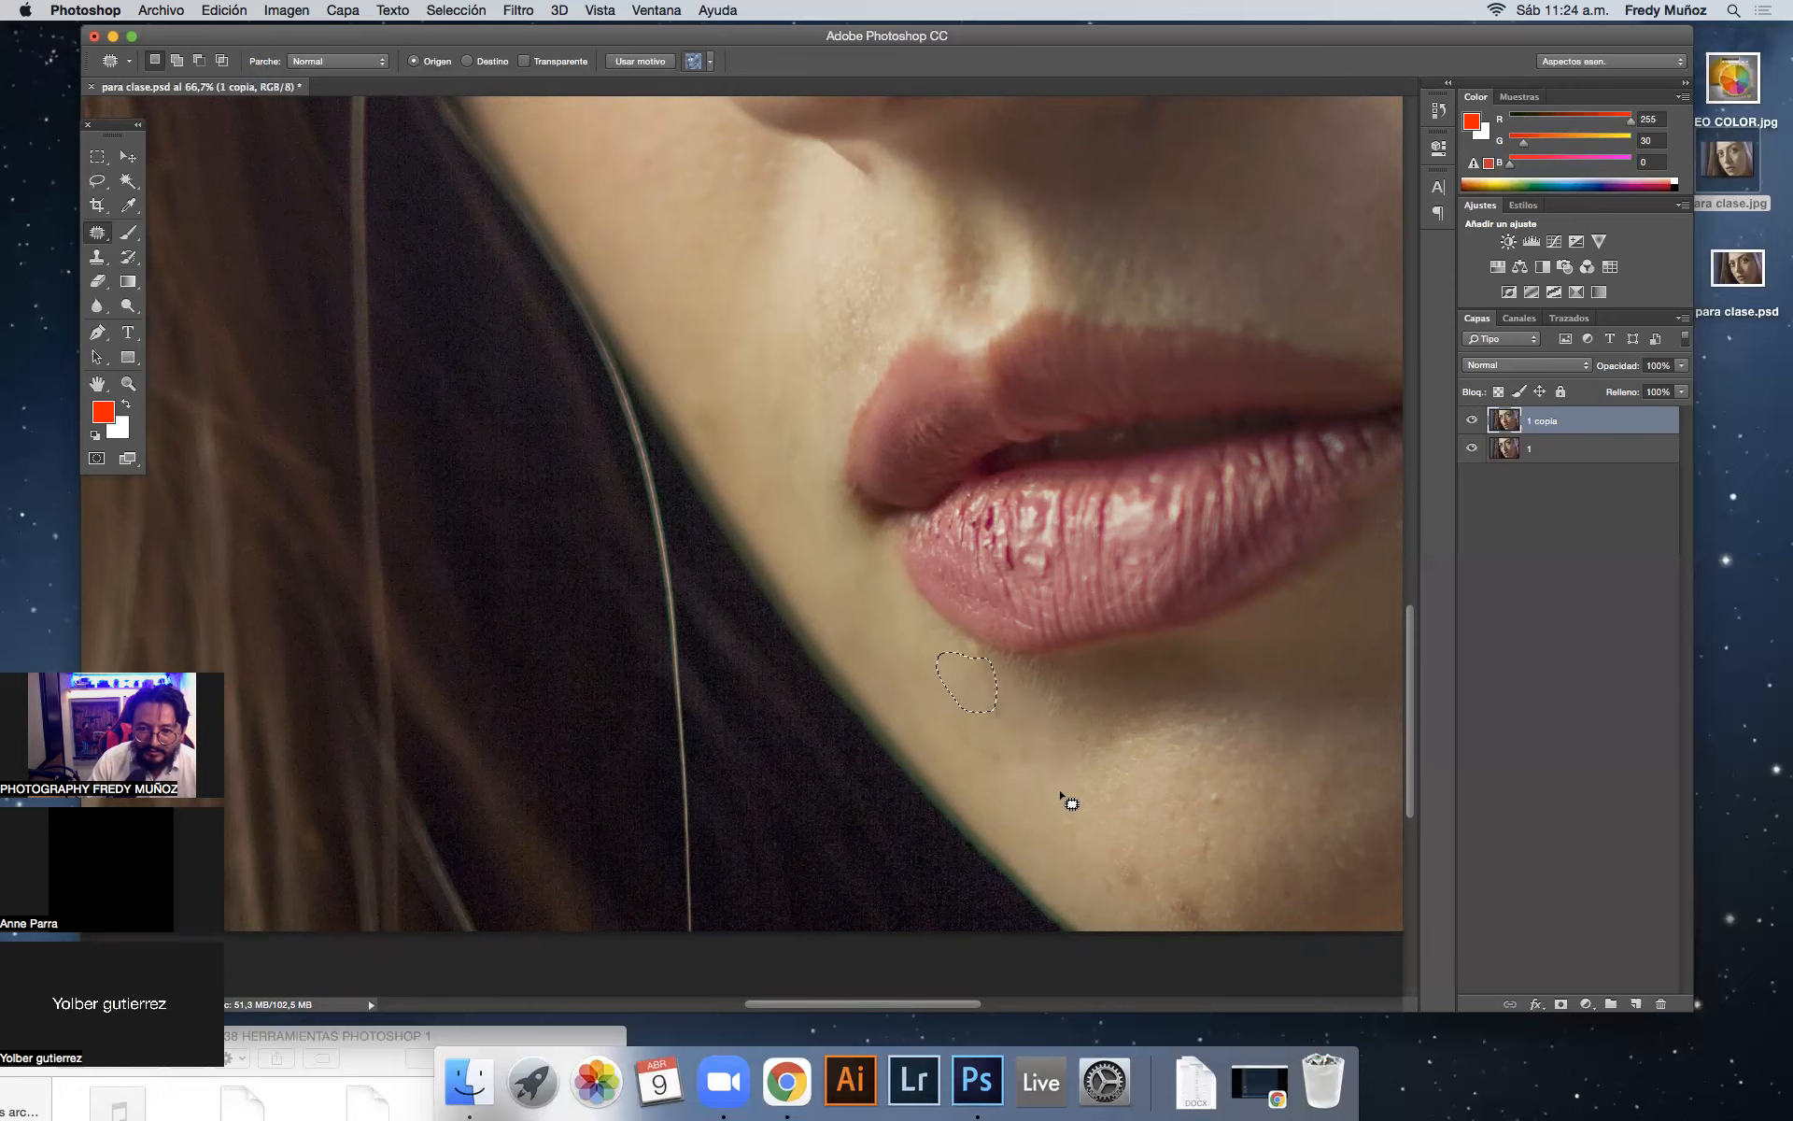
pyautogui.scroll(-3, 1111, 742)
pyautogui.hscroll(2, 1112, 742)
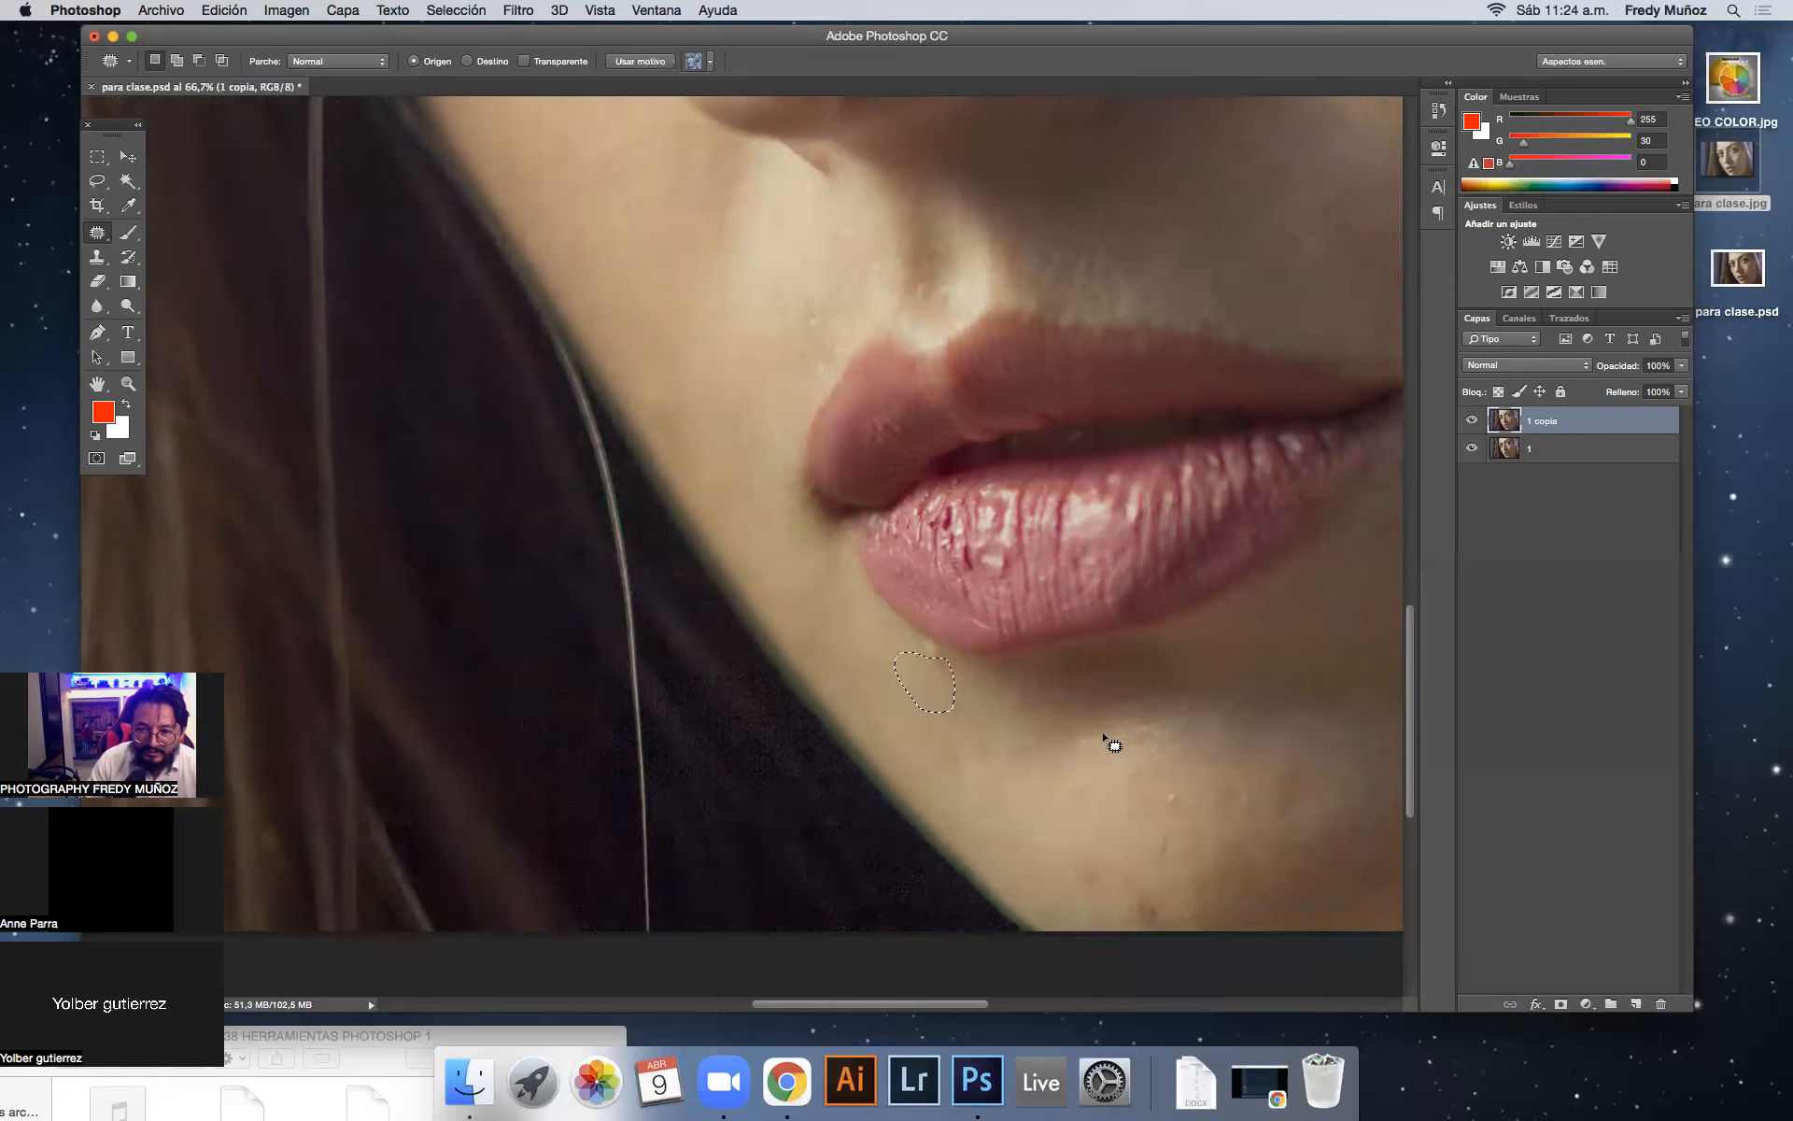
pyautogui.moveTo(1030, 731)
pyautogui.mouseDown()
pyautogui.moveTo(1069, 748)
pyautogui.moveTo(973, 704)
pyautogui.mouseUp()
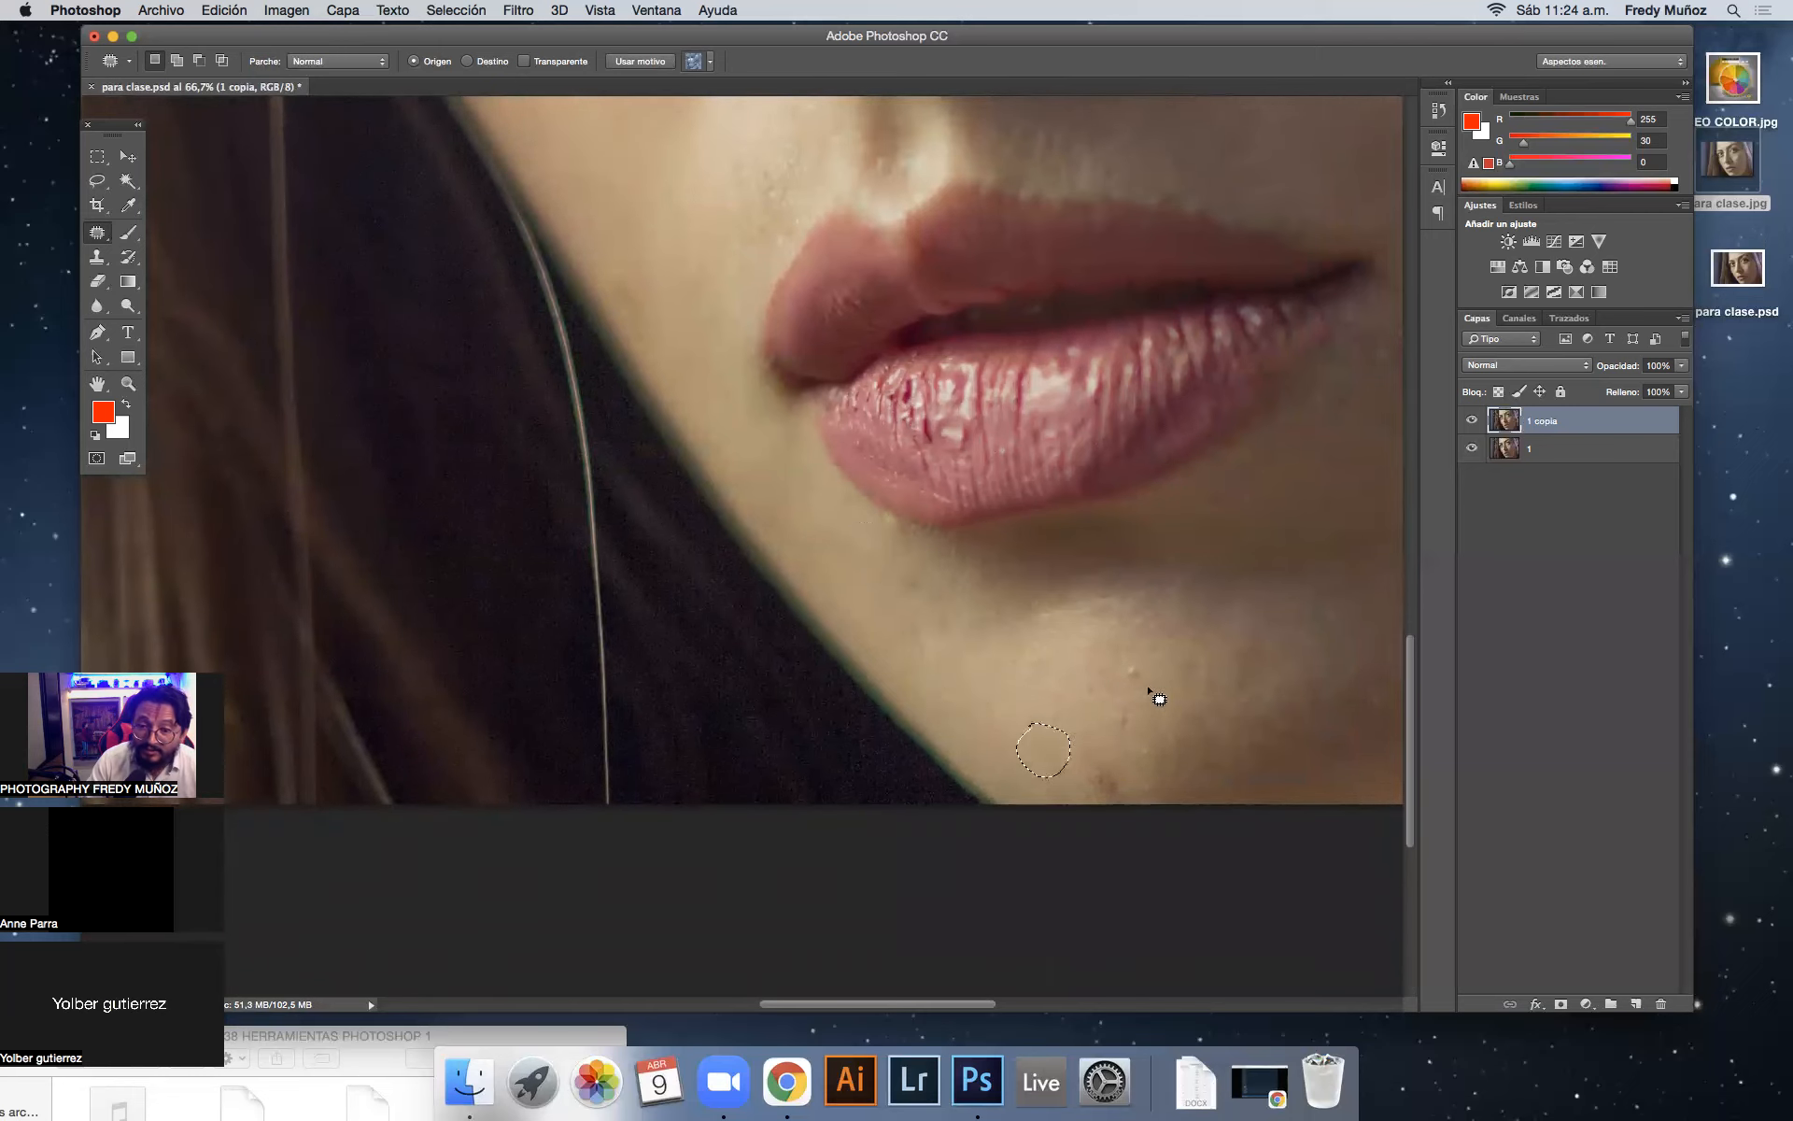
pyautogui.moveTo(1130, 662)
pyautogui.mouseDown()
pyautogui.moveTo(1142, 681)
pyautogui.moveTo(1153, 628)
pyautogui.mouseUp()
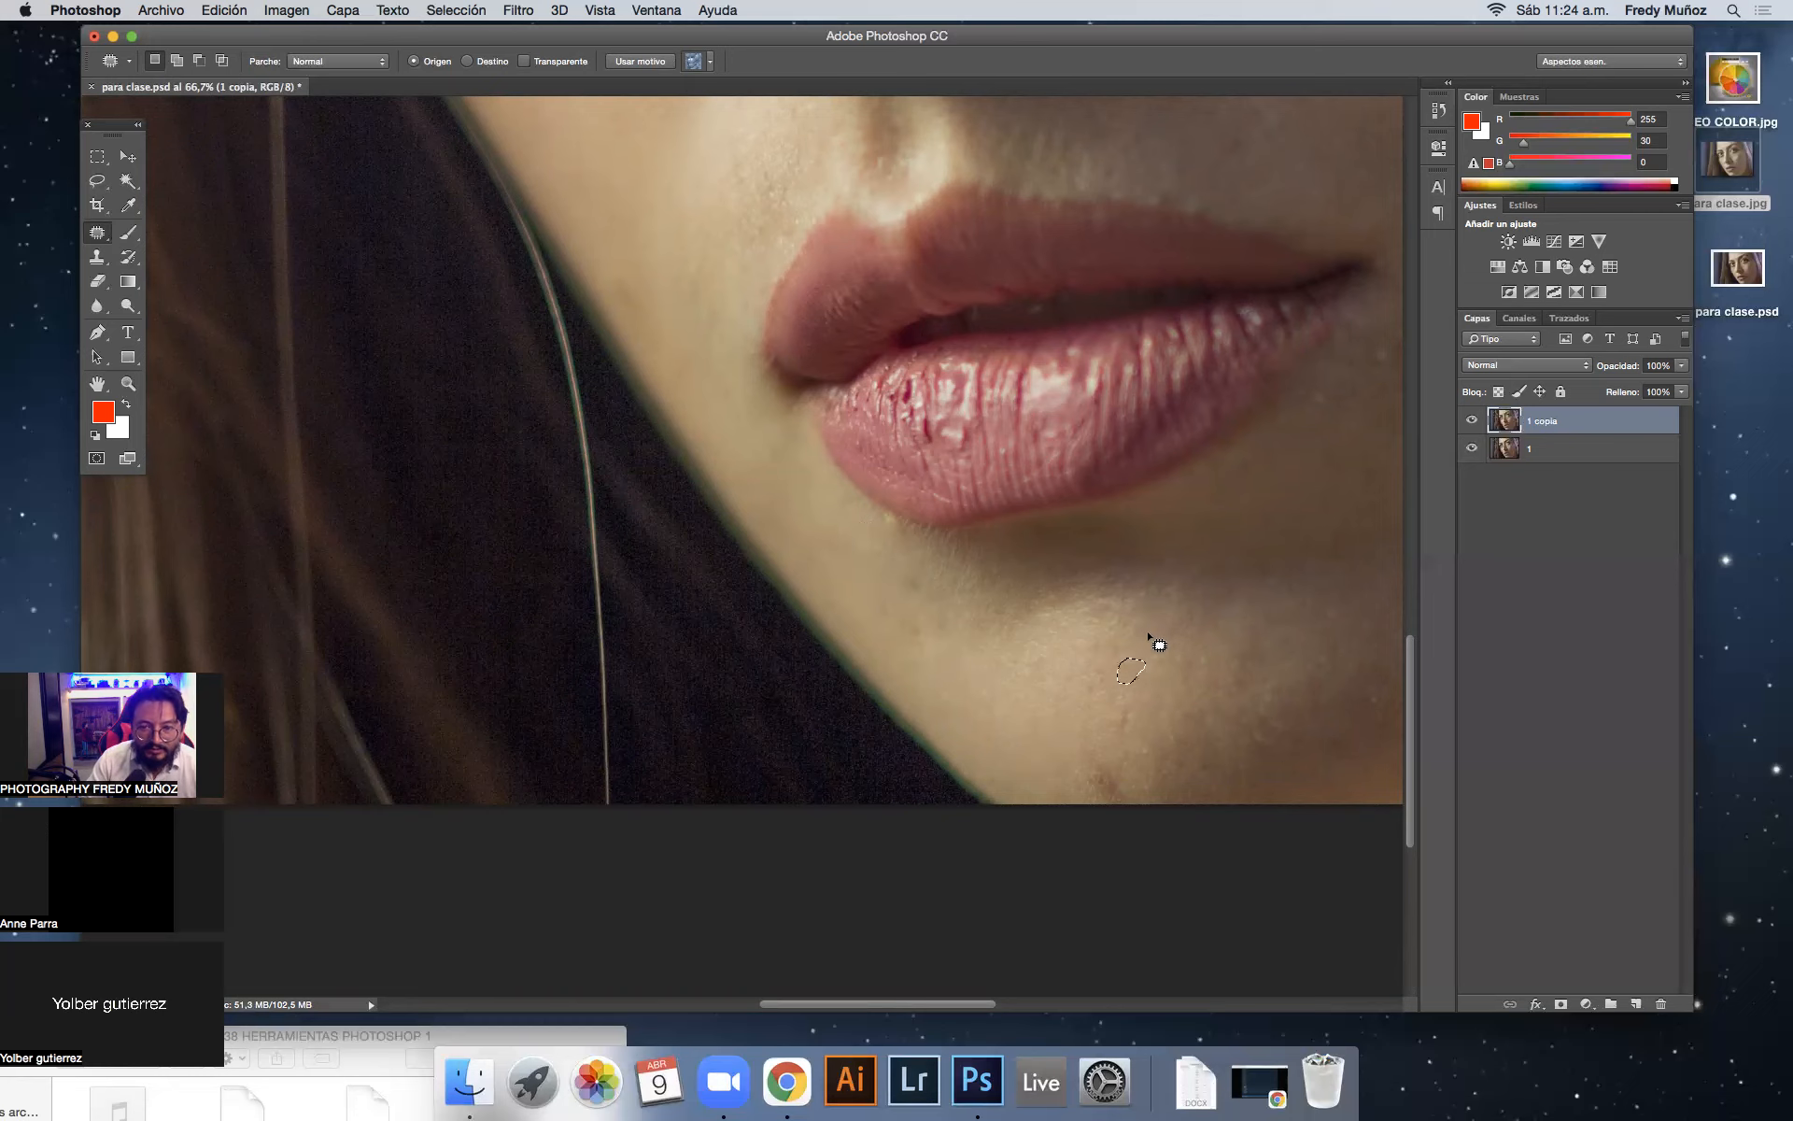
# Step: Examine the far cheek, the areas around both eyes and the forehead for remaining blemishes
pyautogui.hscroll(5, 1158, 644)
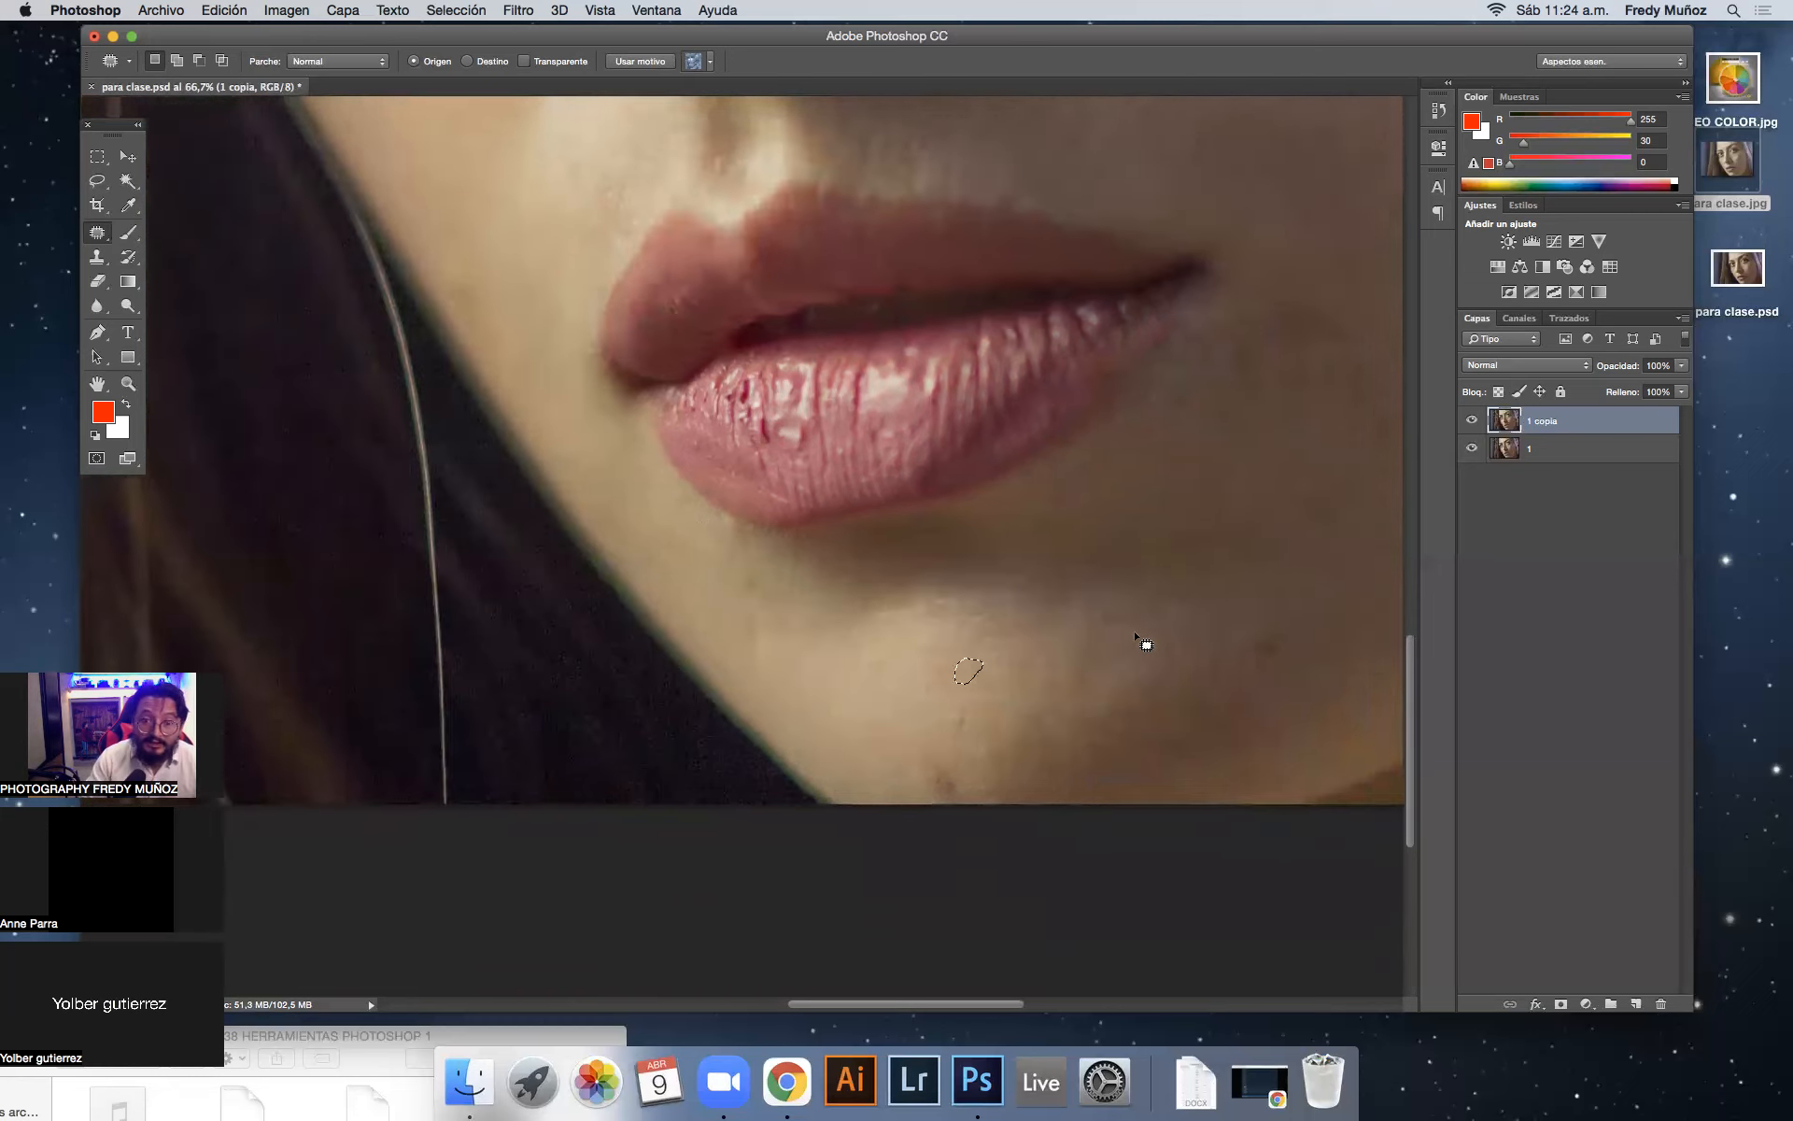
pyautogui.hscroll(3, 953, 692)
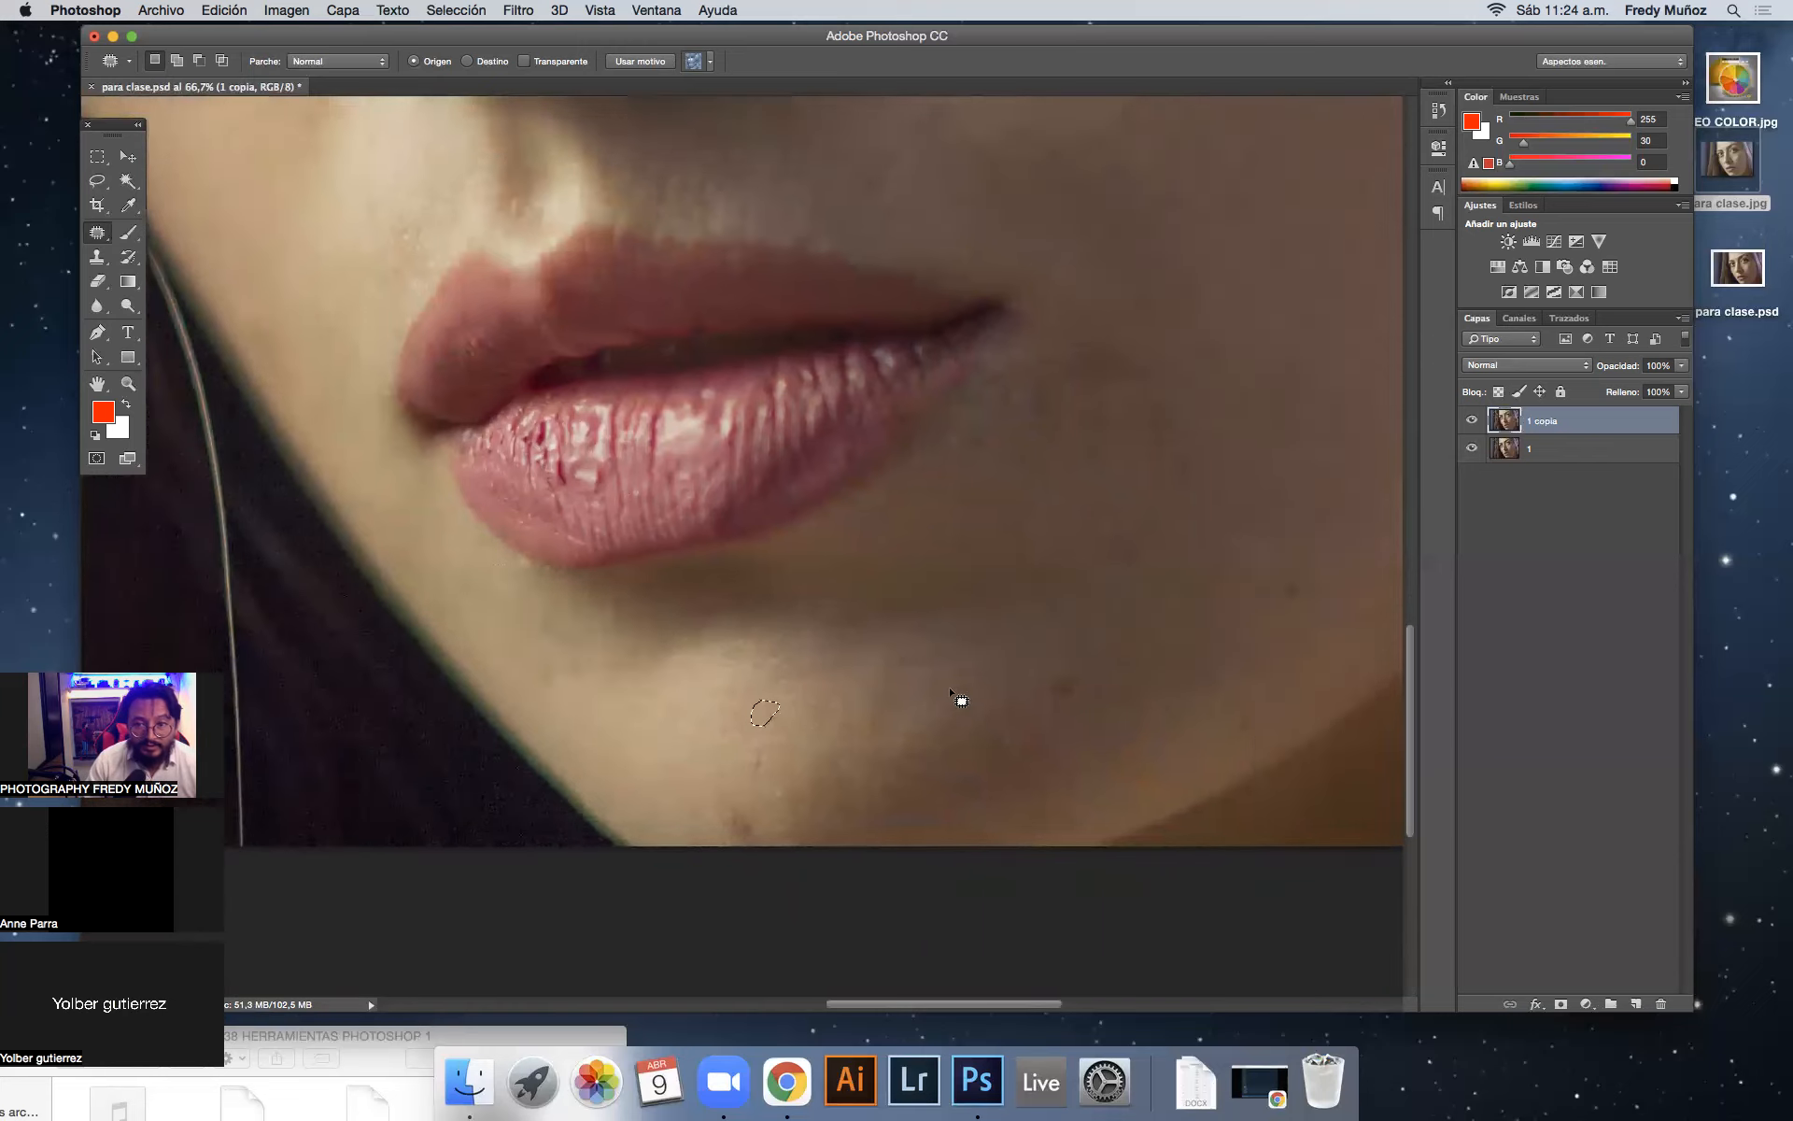
pyautogui.scroll(7, 985, 632)
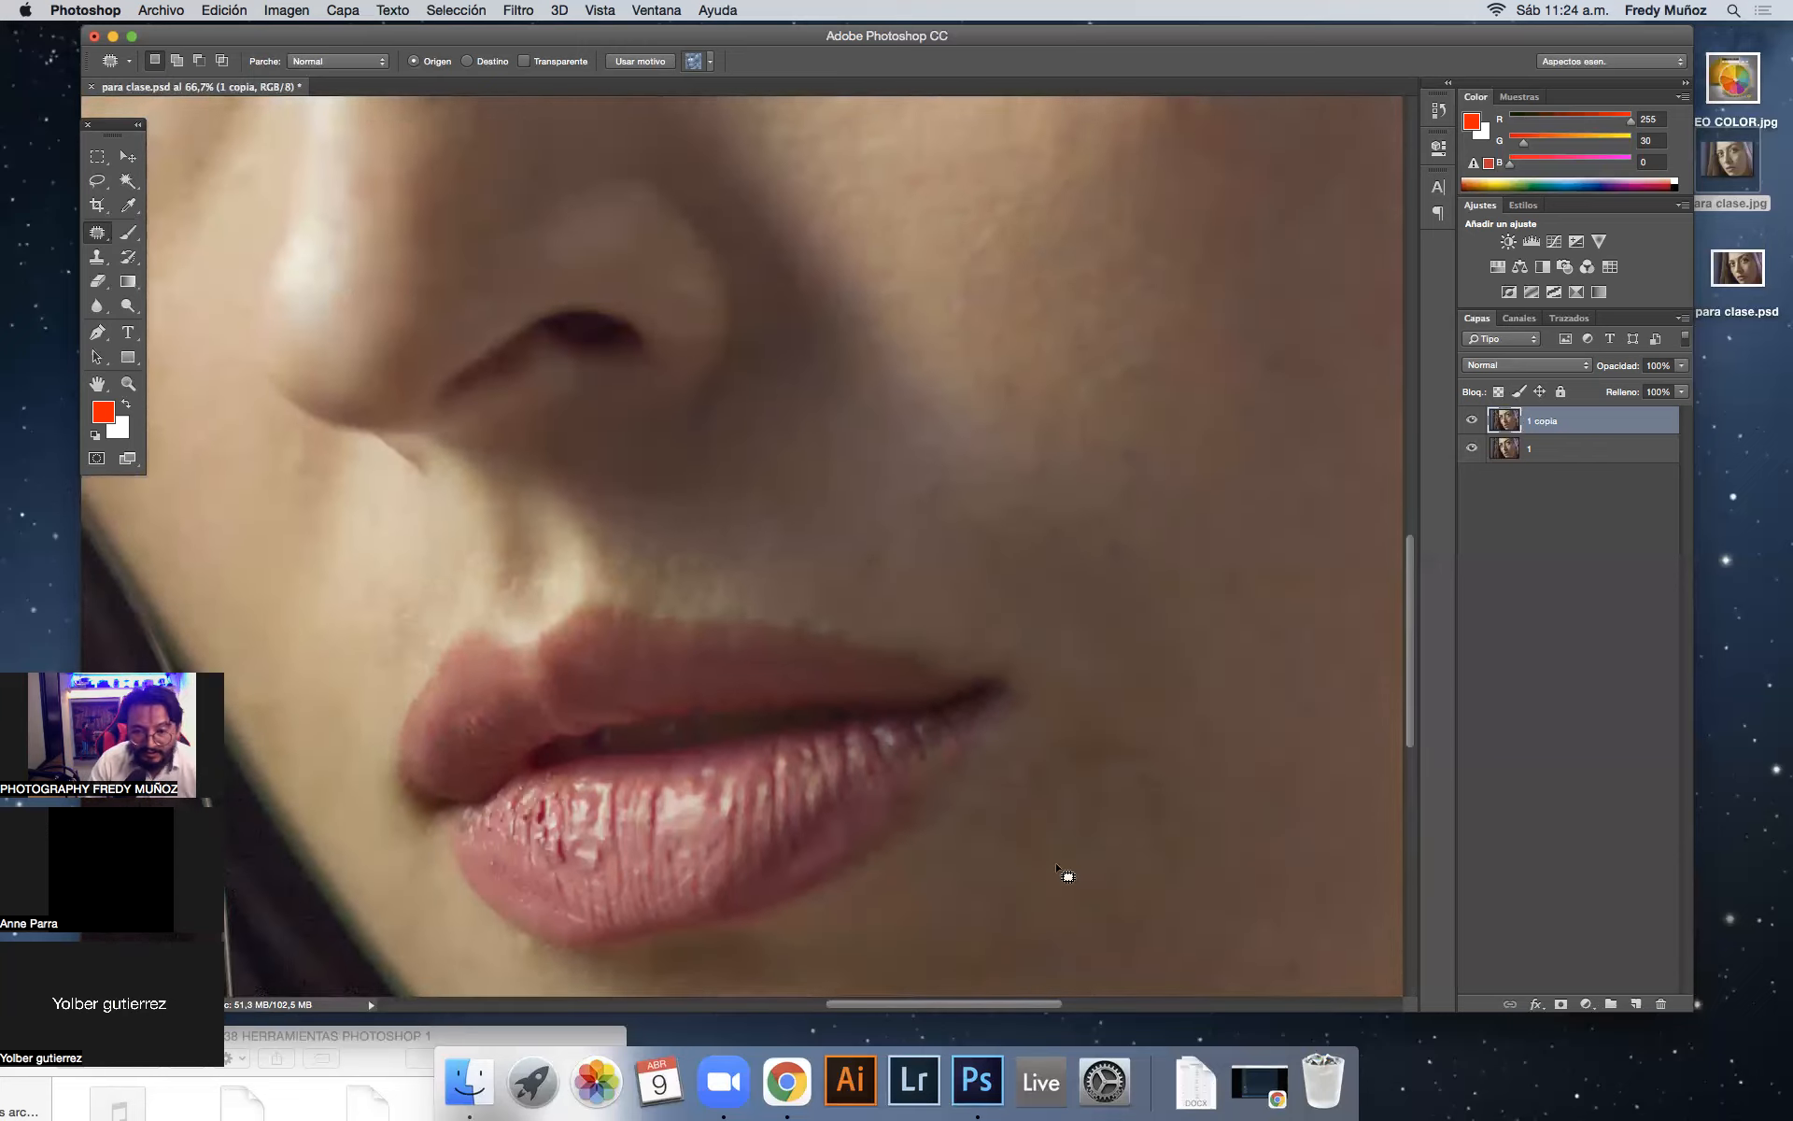
pyautogui.scroll(8, 1053, 840)
pyautogui.scroll(10, 1047, 839)
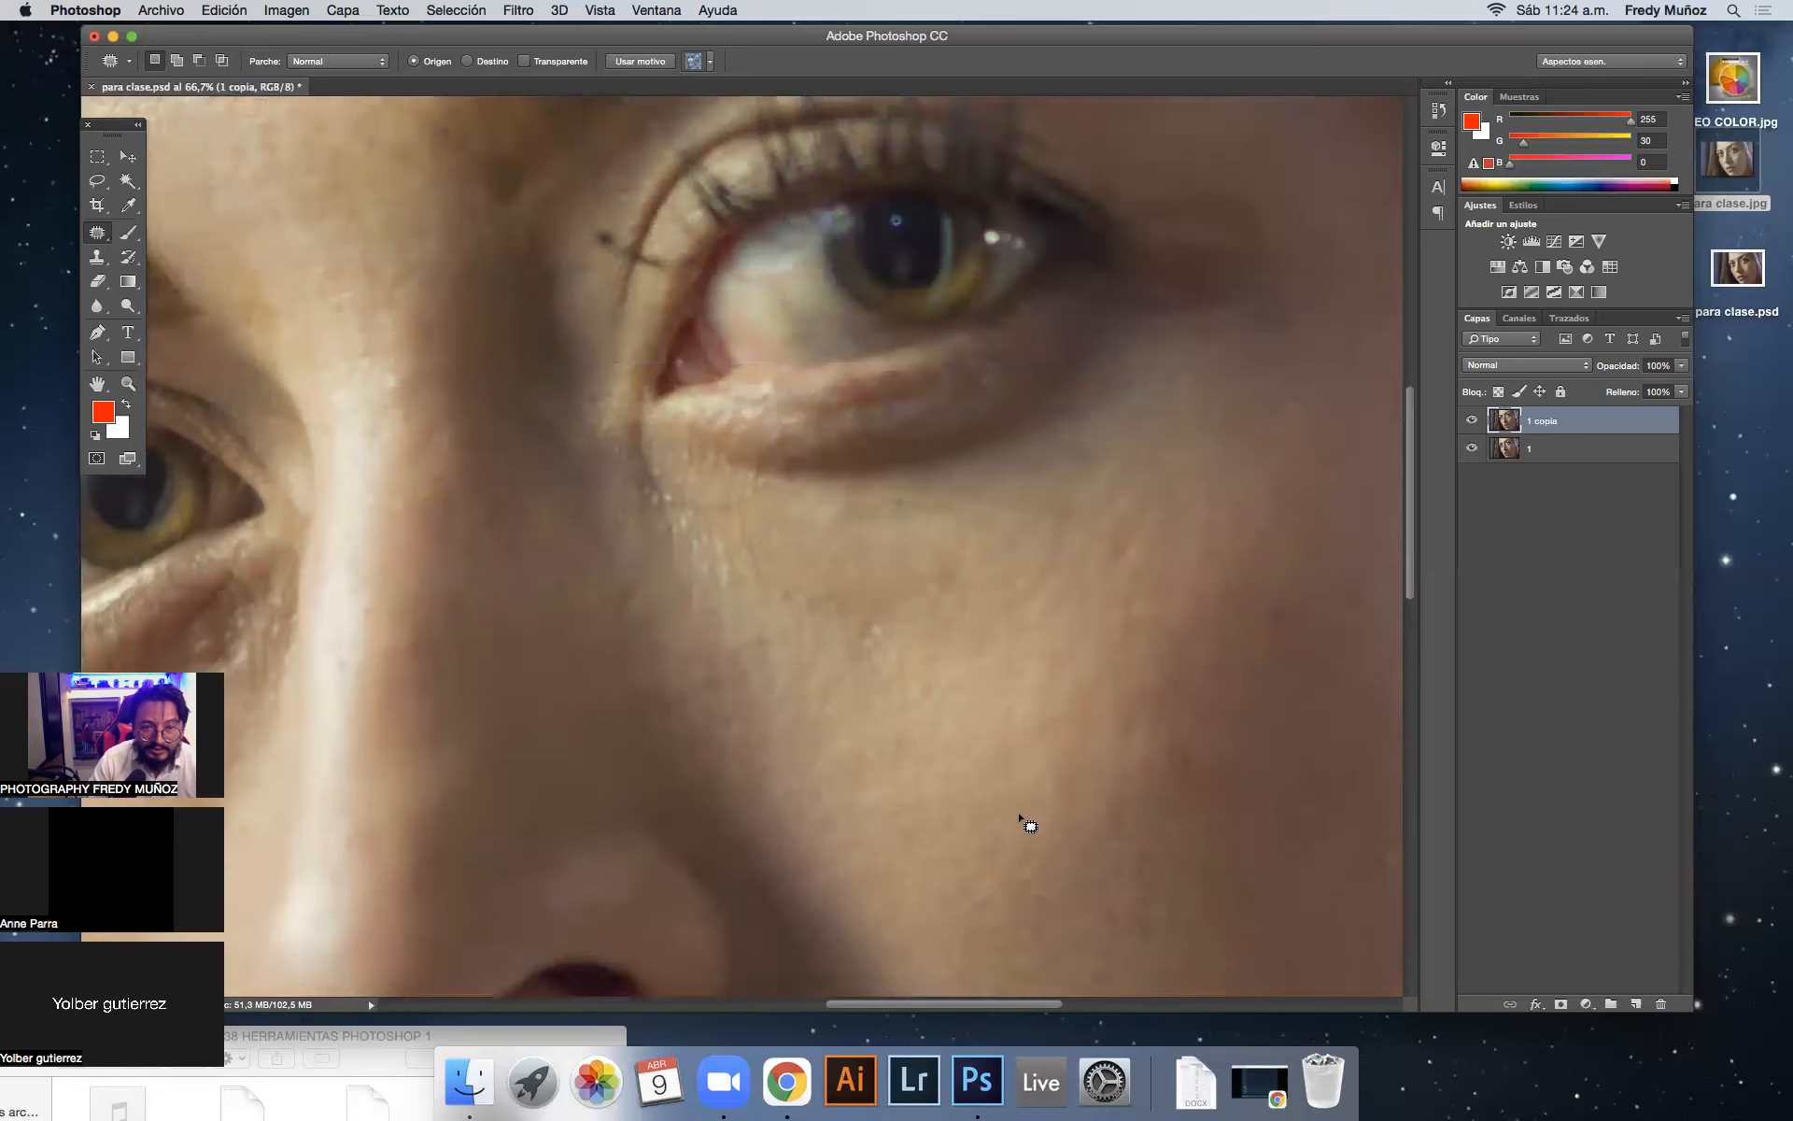
pyautogui.hscroll(-5, 1044, 832)
pyautogui.hscroll(-6, 1044, 827)
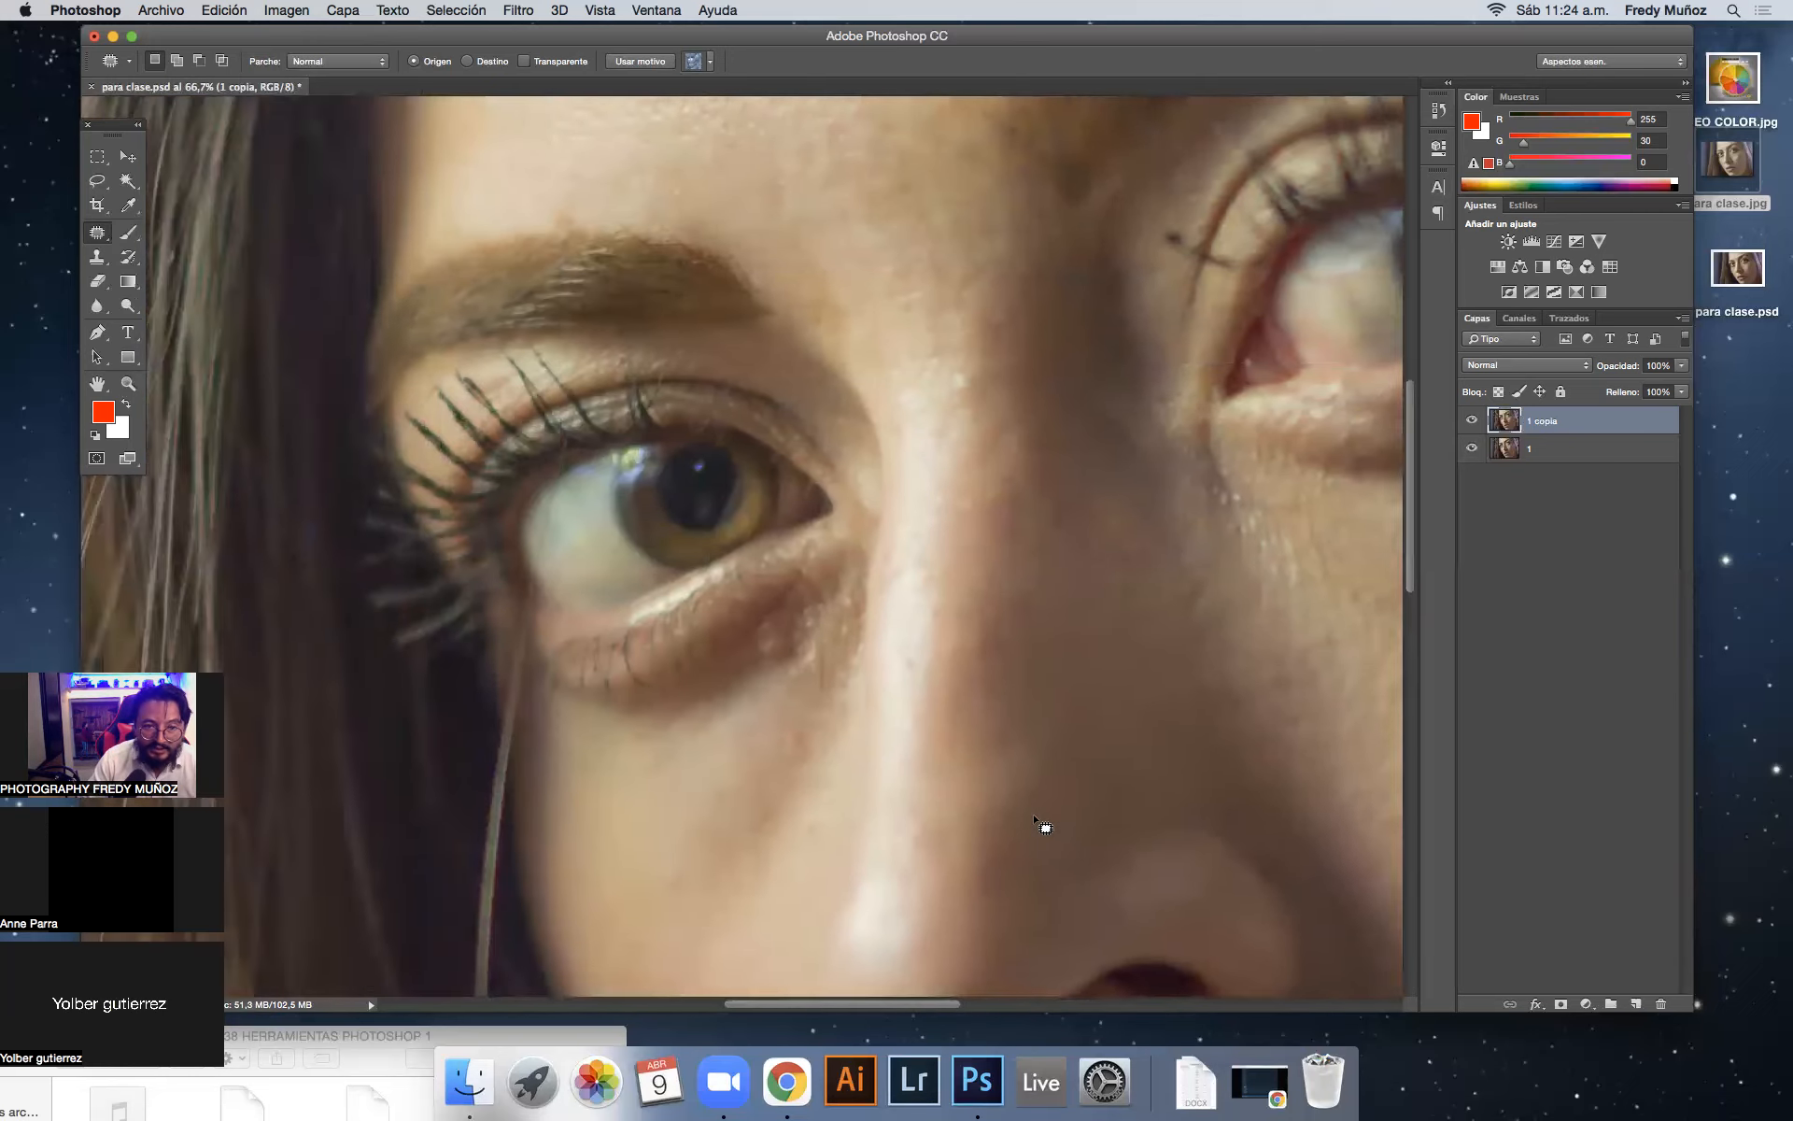
pyautogui.scroll(2, 1035, 822)
pyautogui.hscroll(5, 1035, 822)
pyautogui.scroll(10, 1035, 823)
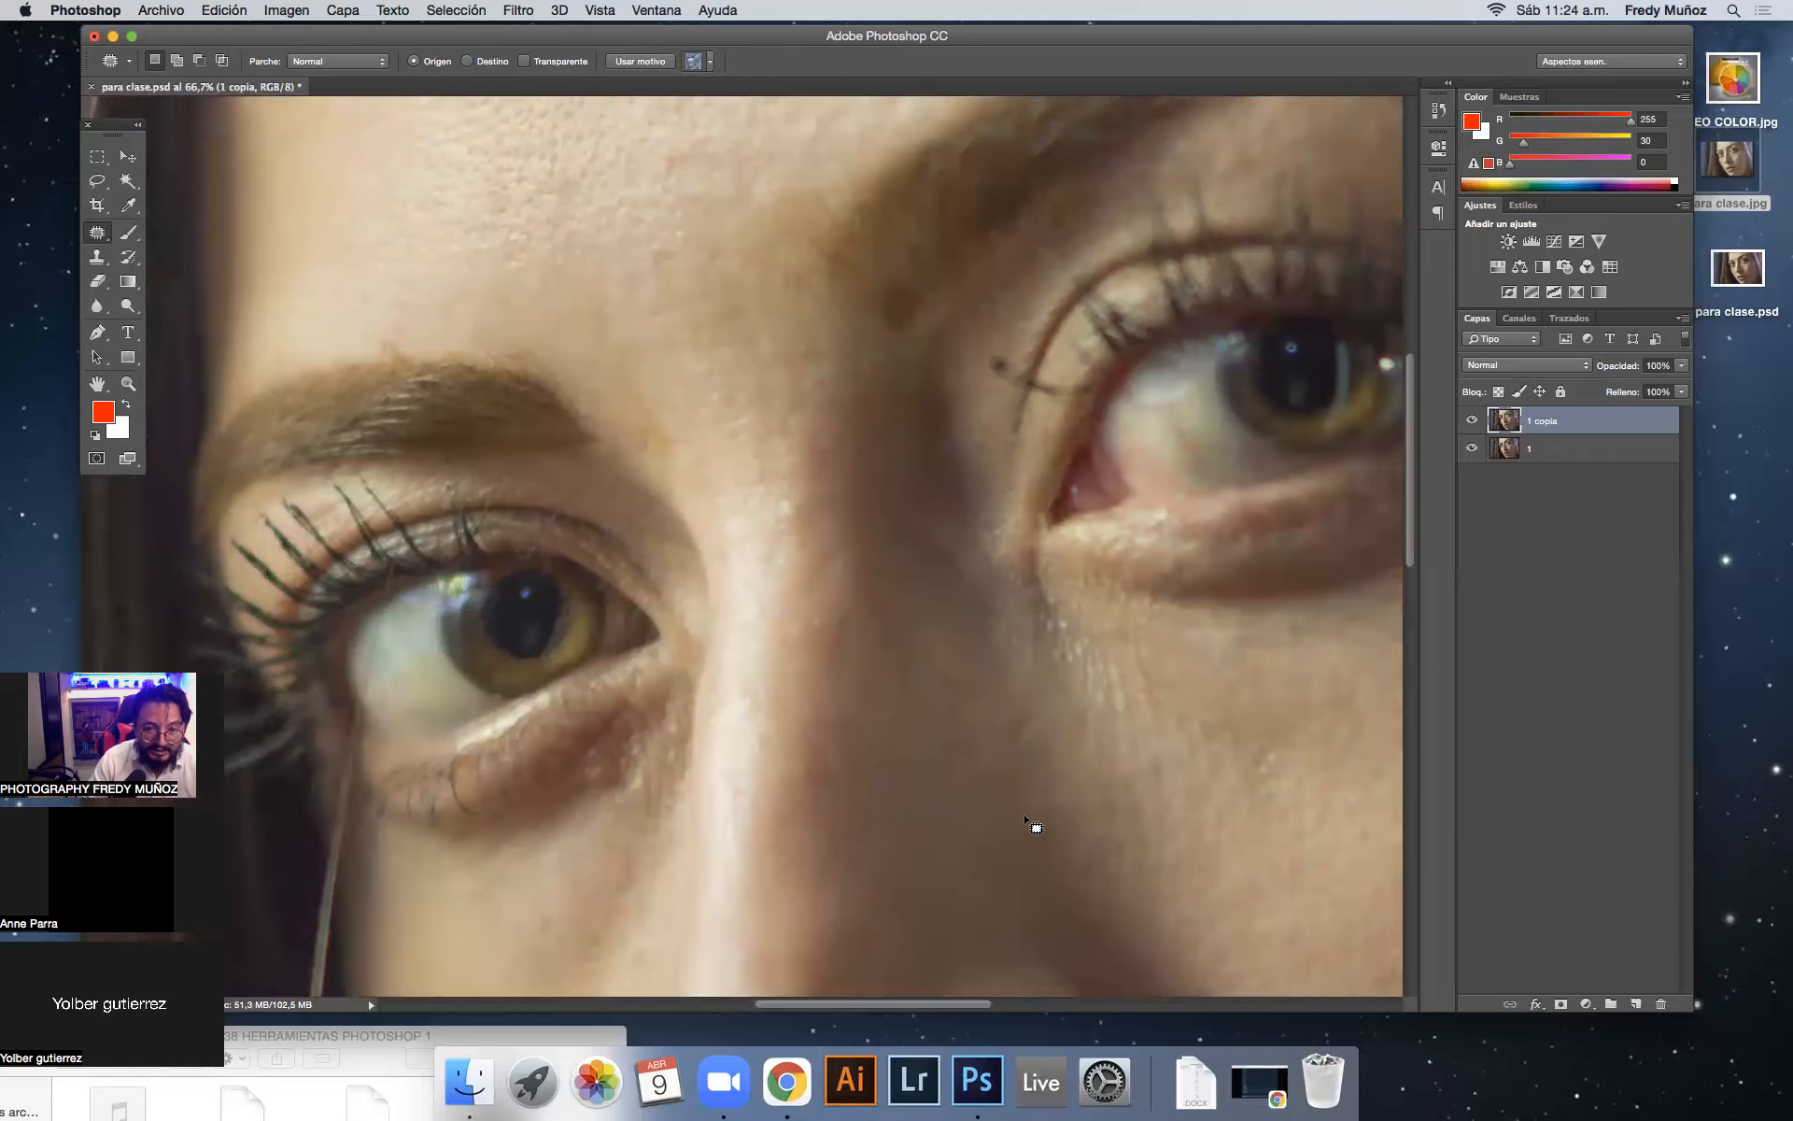
pyautogui.scroll(-3, 1035, 826)
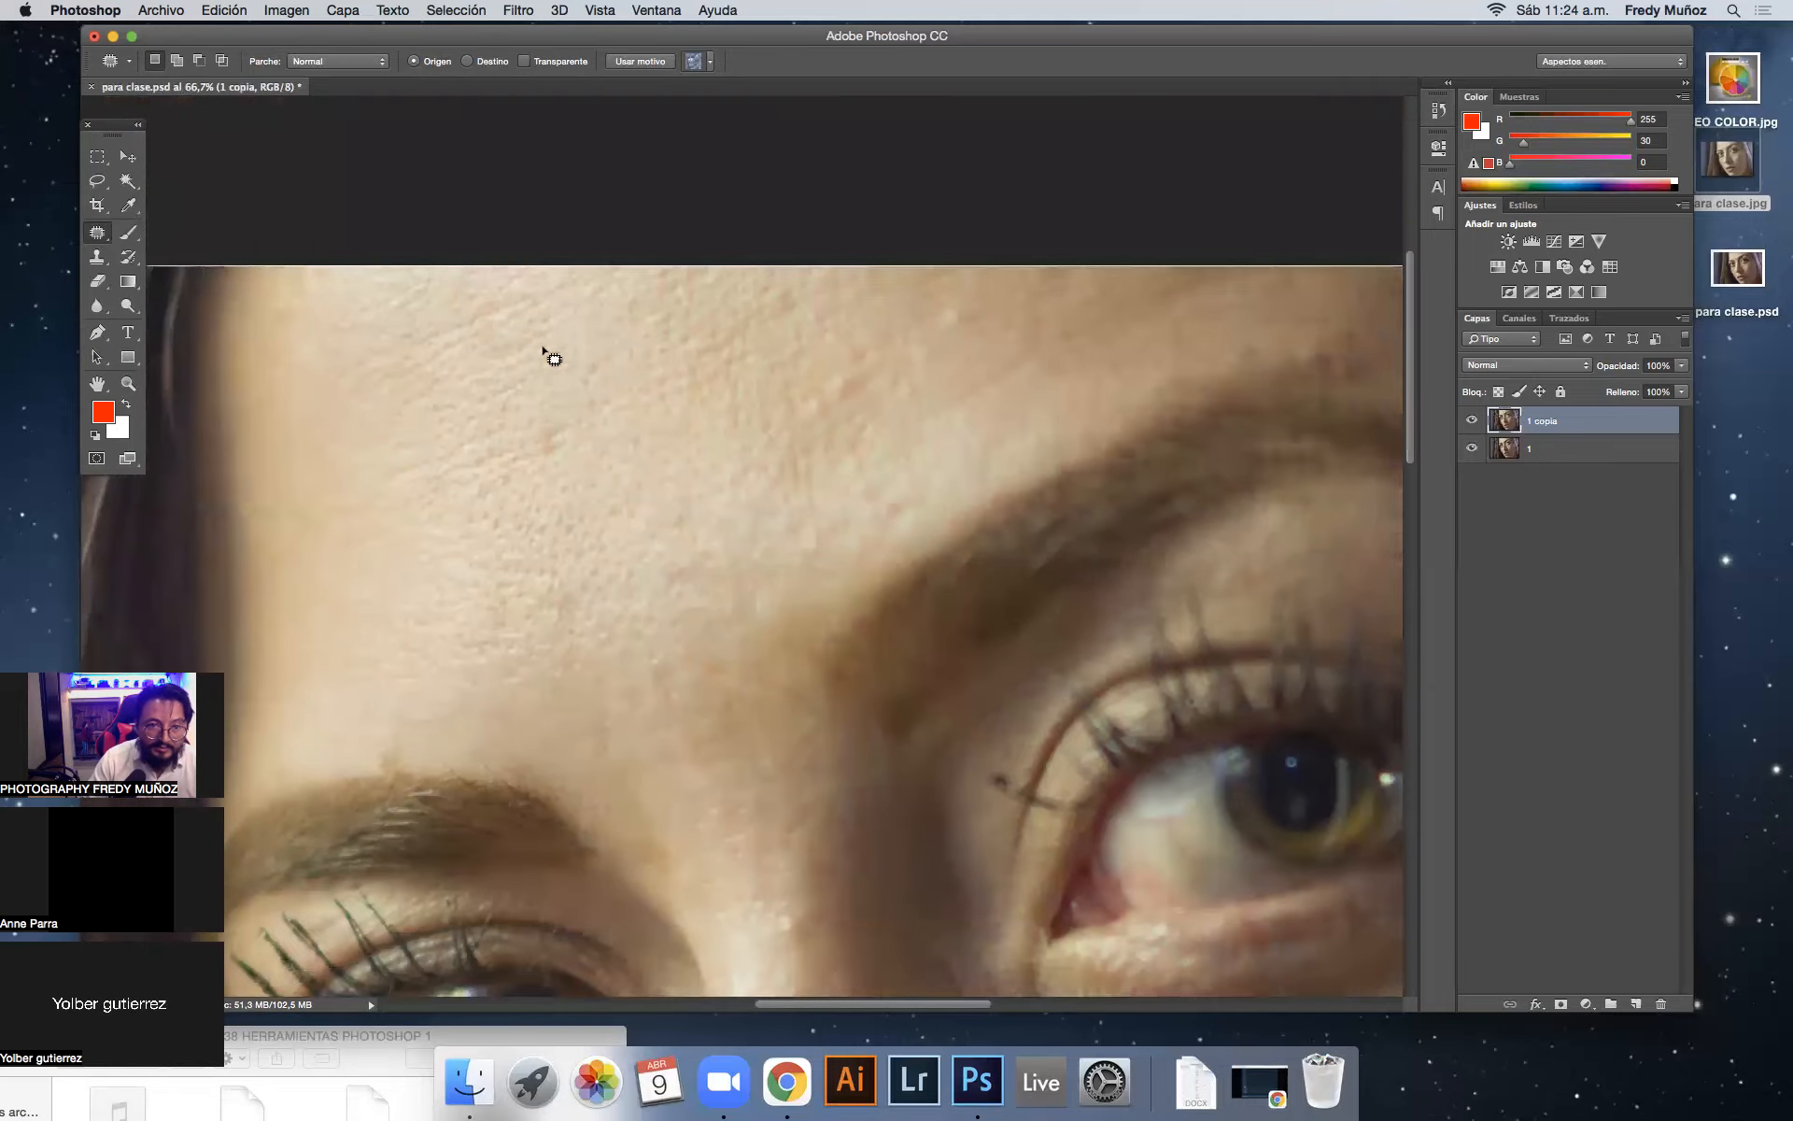
# Step: Patch the uneven spots on the upper forehead with nearby skin and clear the selection
pyautogui.moveTo(552, 417)
pyautogui.mouseDown()
pyautogui.moveTo(521, 489)
pyautogui.moveTo(514, 383)
pyautogui.mouseUp()
pyautogui.moveTo(840, 371)
pyautogui.mouseDown()
pyautogui.moveTo(829, 408)
pyautogui.moveTo(846, 369)
pyautogui.moveTo(761, 376)
pyautogui.mouseUp()
pyautogui.click(780, 468)
# Step: Patch the spot at the edge of the cheek beside the hair, level with the upper lip, and clear the selection
pyautogui.scroll(-10, 779, 468)
pyautogui.scroll(-4, 781, 473)
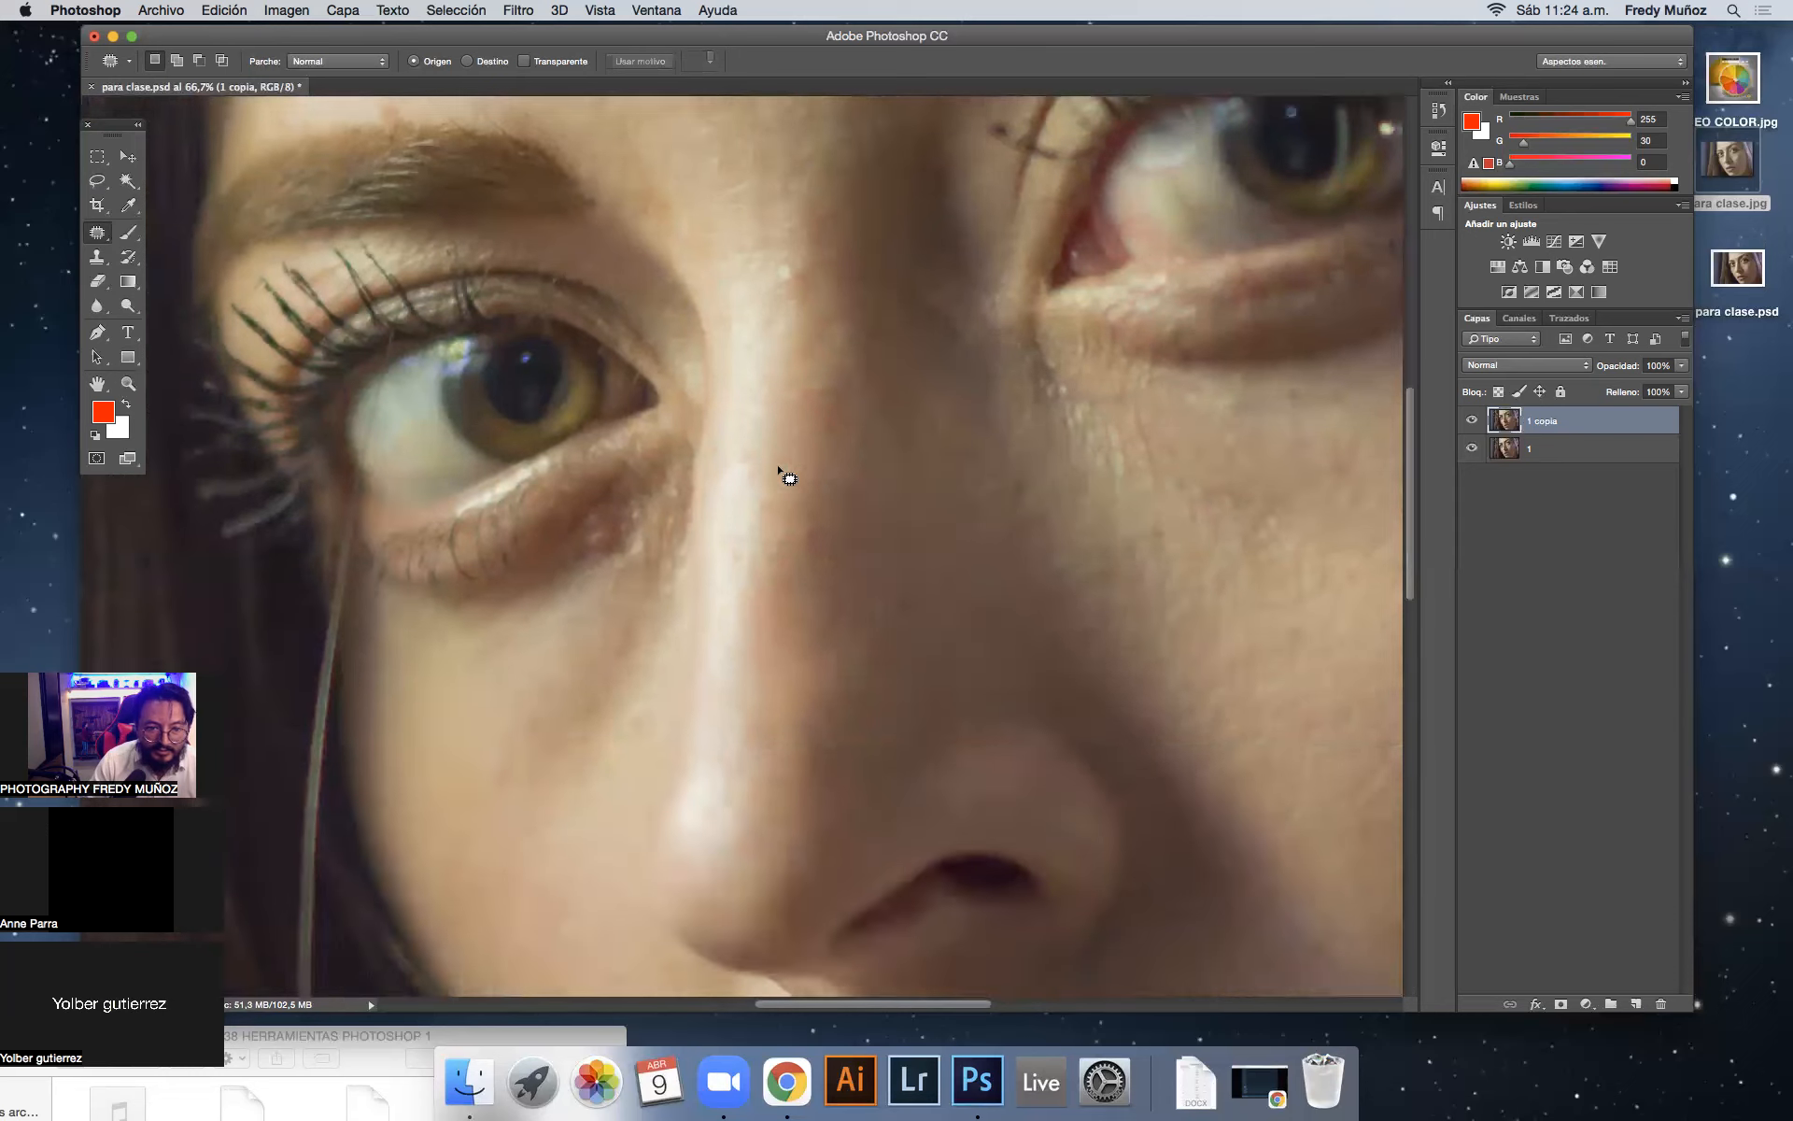
pyautogui.scroll(-4, 650, 541)
pyautogui.scroll(-8, 659, 541)
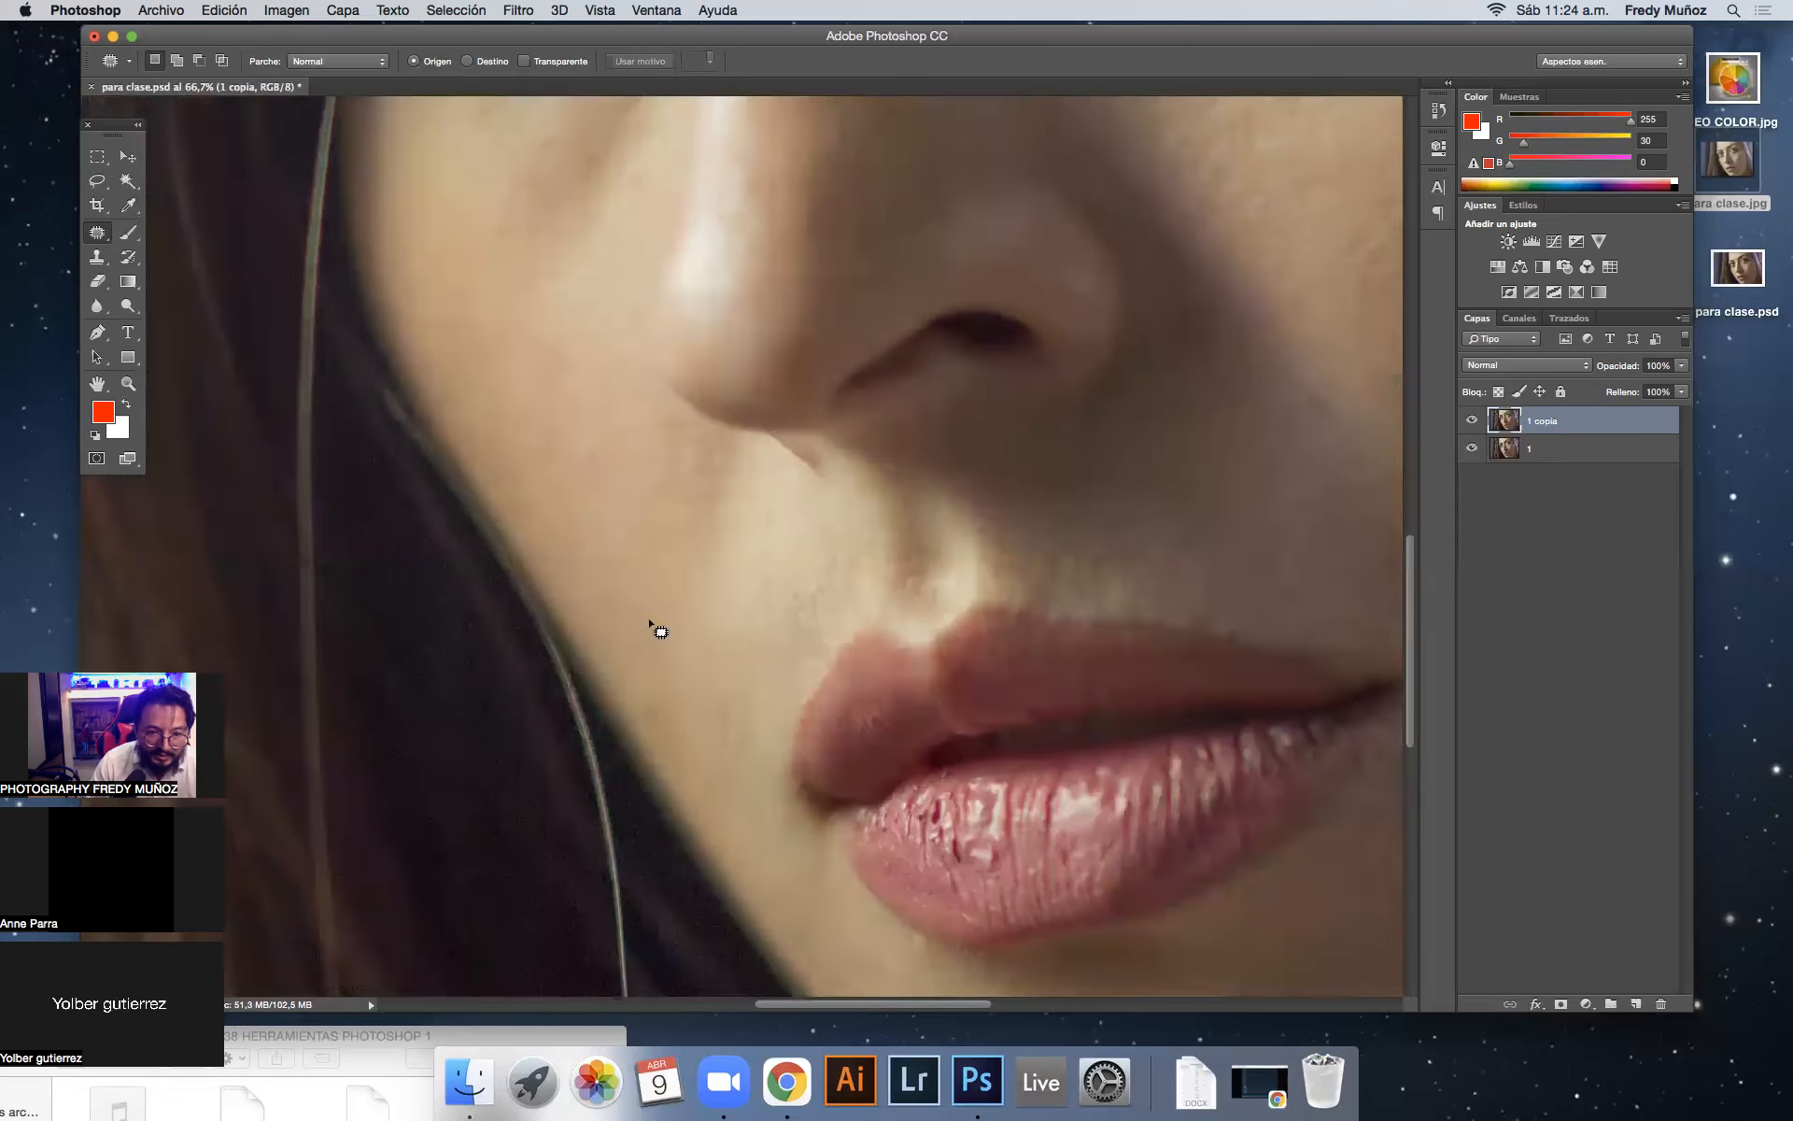
pyautogui.scroll(-1, 641, 681)
pyautogui.moveTo(624, 675)
pyautogui.mouseDown()
pyautogui.moveTo(620, 625)
pyautogui.moveTo(628, 659)
pyautogui.mouseUp()
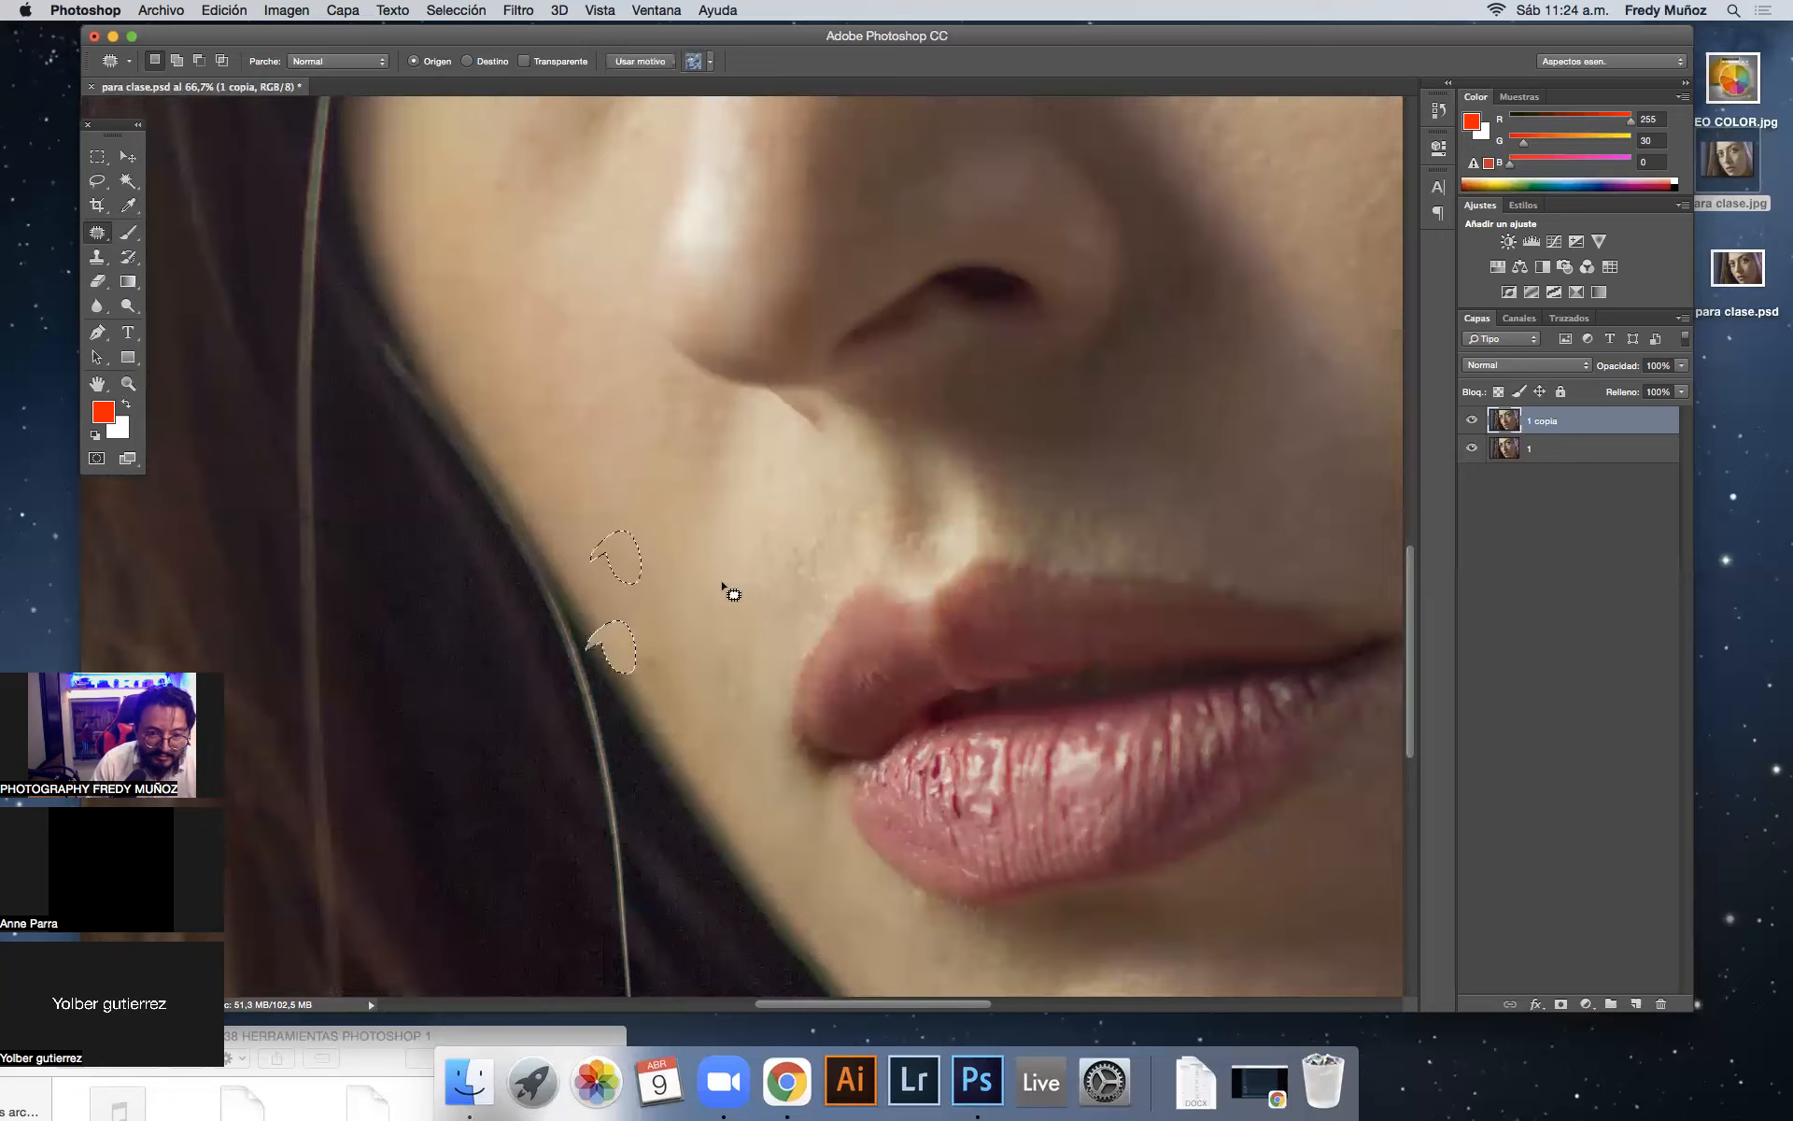
pyautogui.click(622, 699)
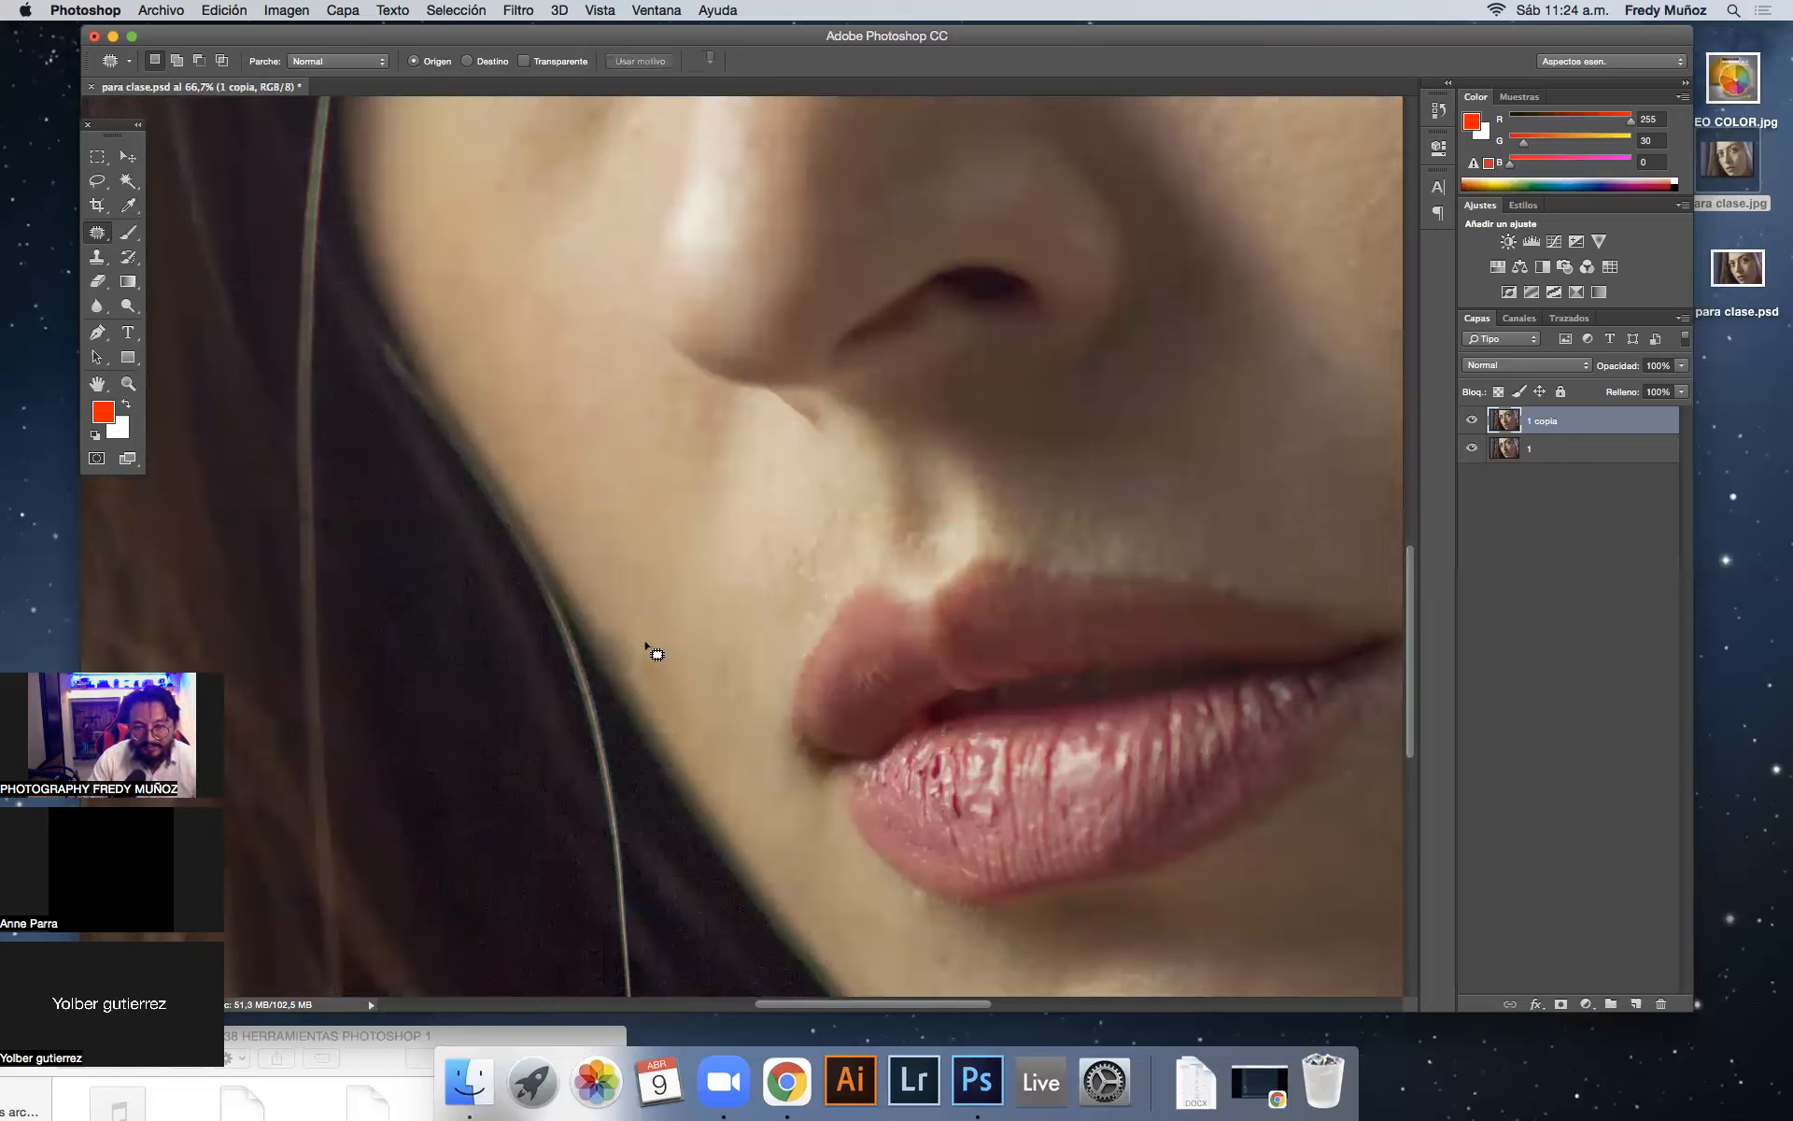
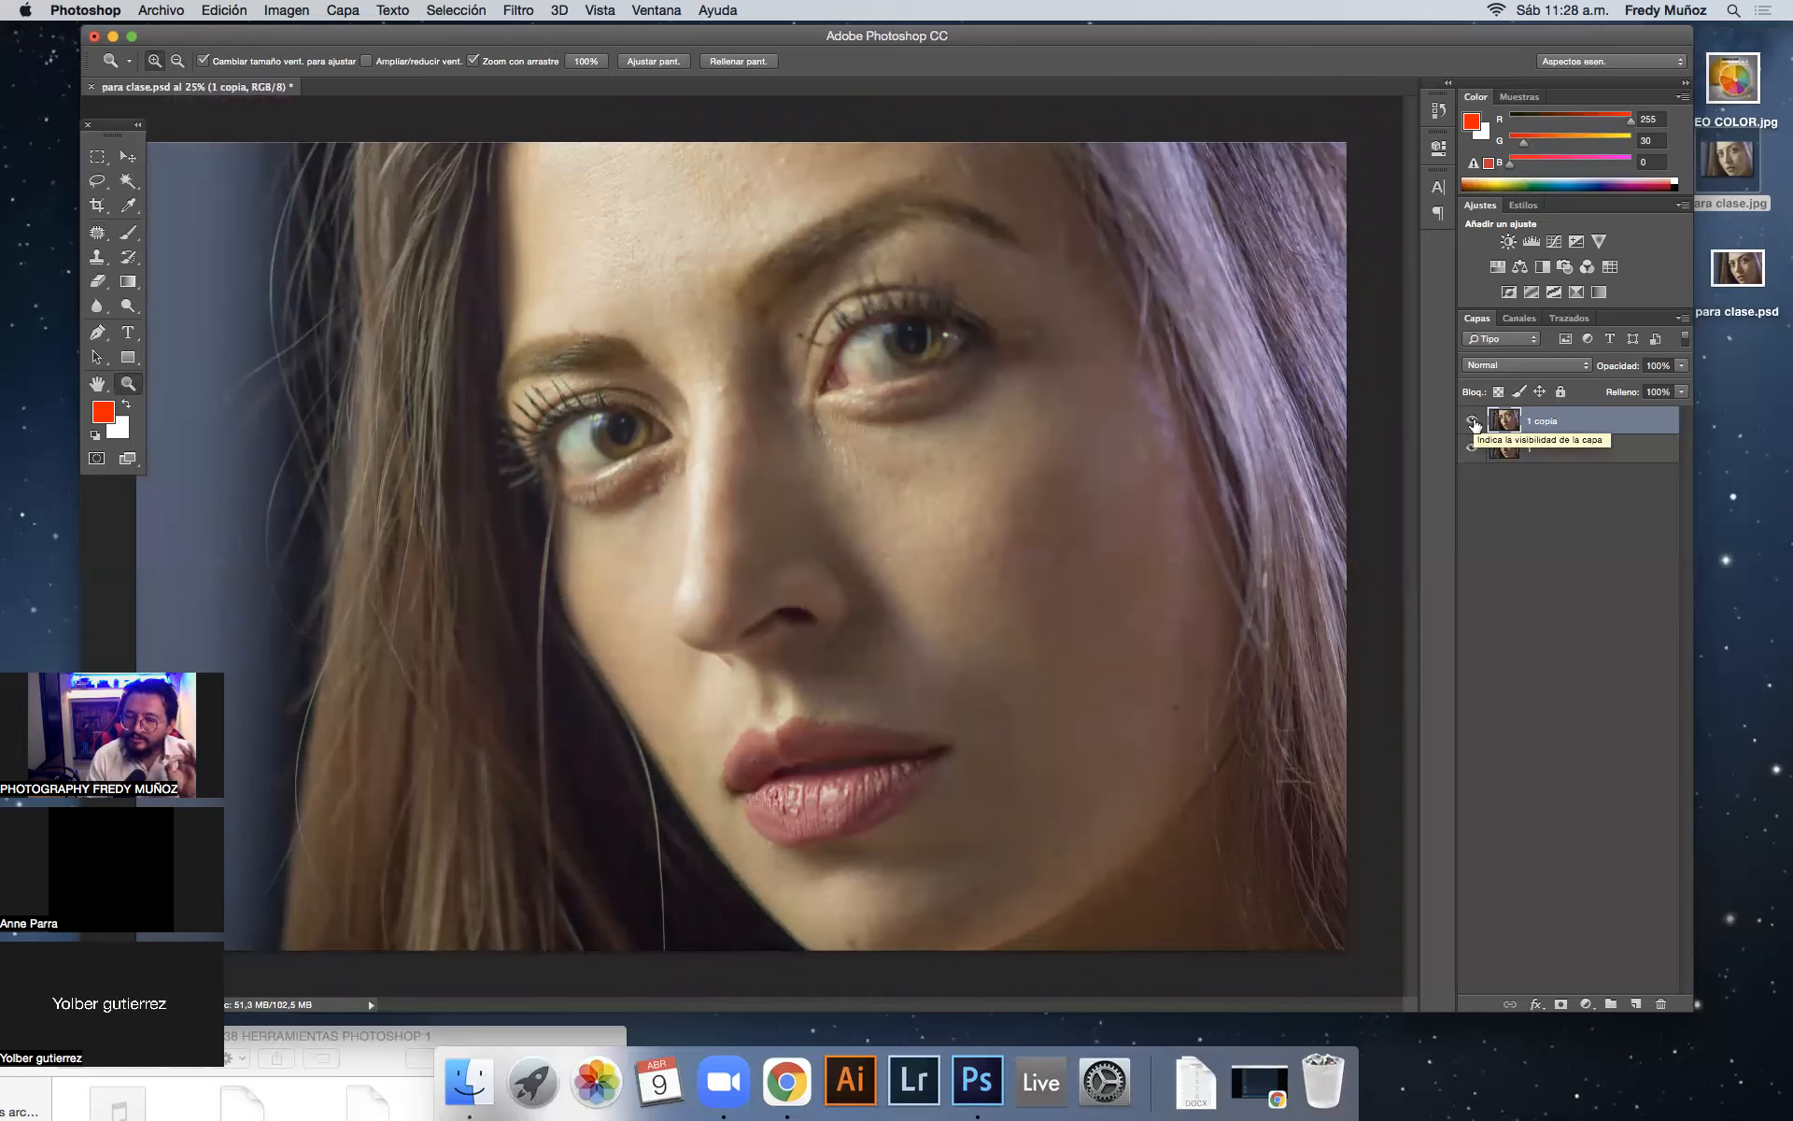
# Step: Compare the portrait before and after patching by hiding and showing the layer 1 copia
pyautogui.click(1473, 422)
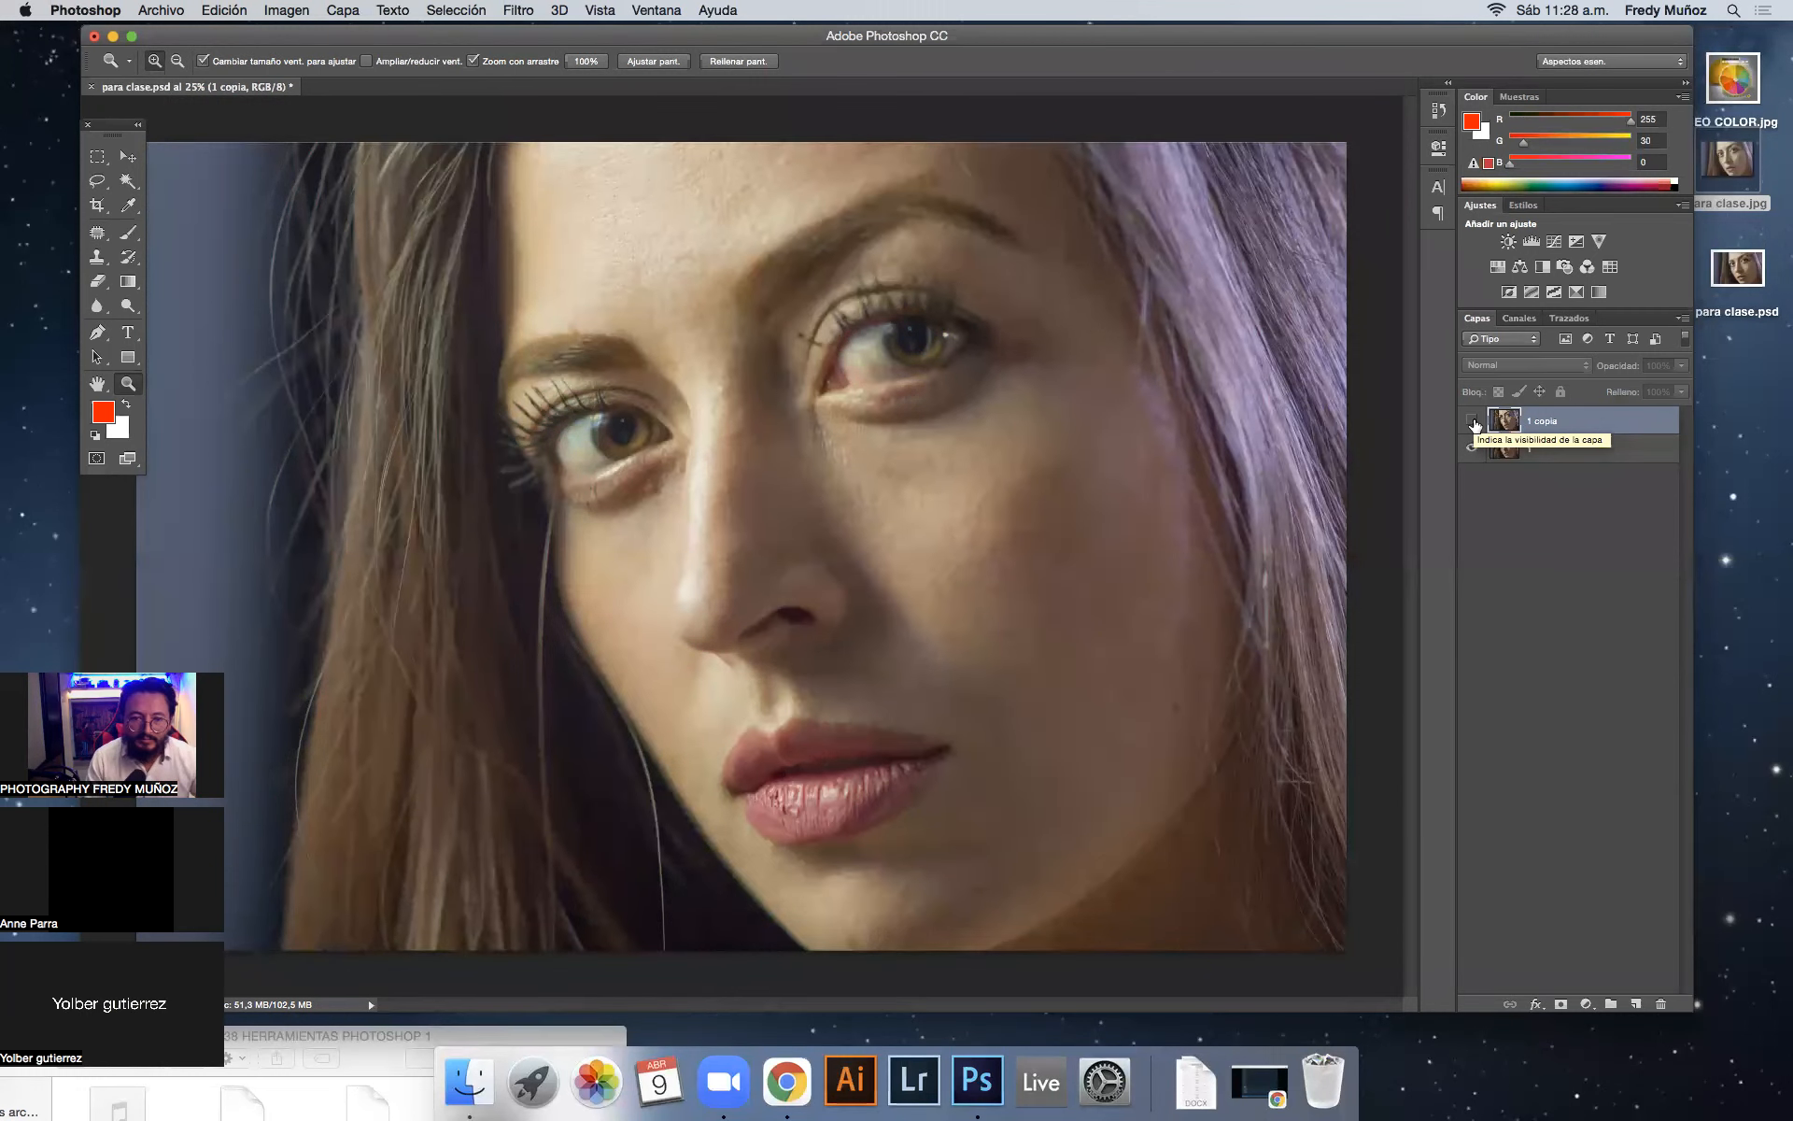
pyautogui.click(1473, 423)
pyautogui.click(1473, 423)
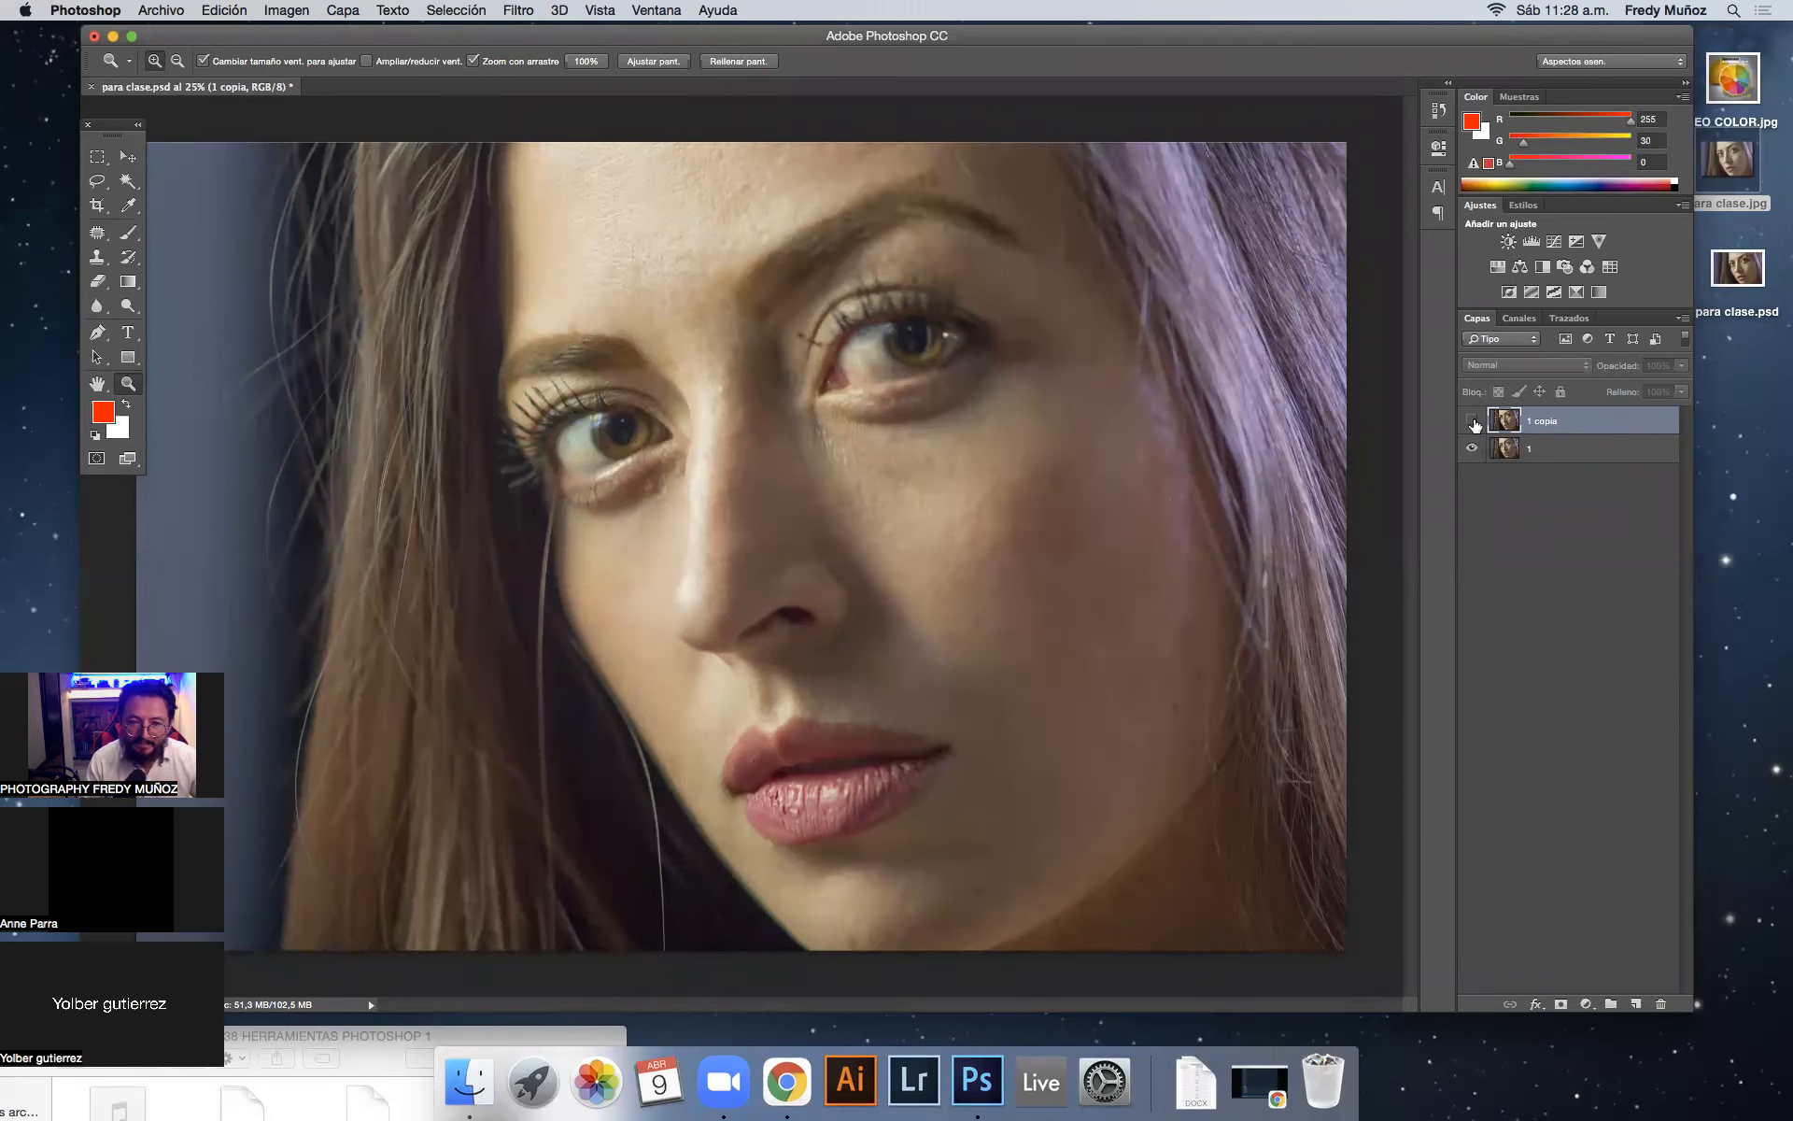
pyautogui.click(1473, 422)
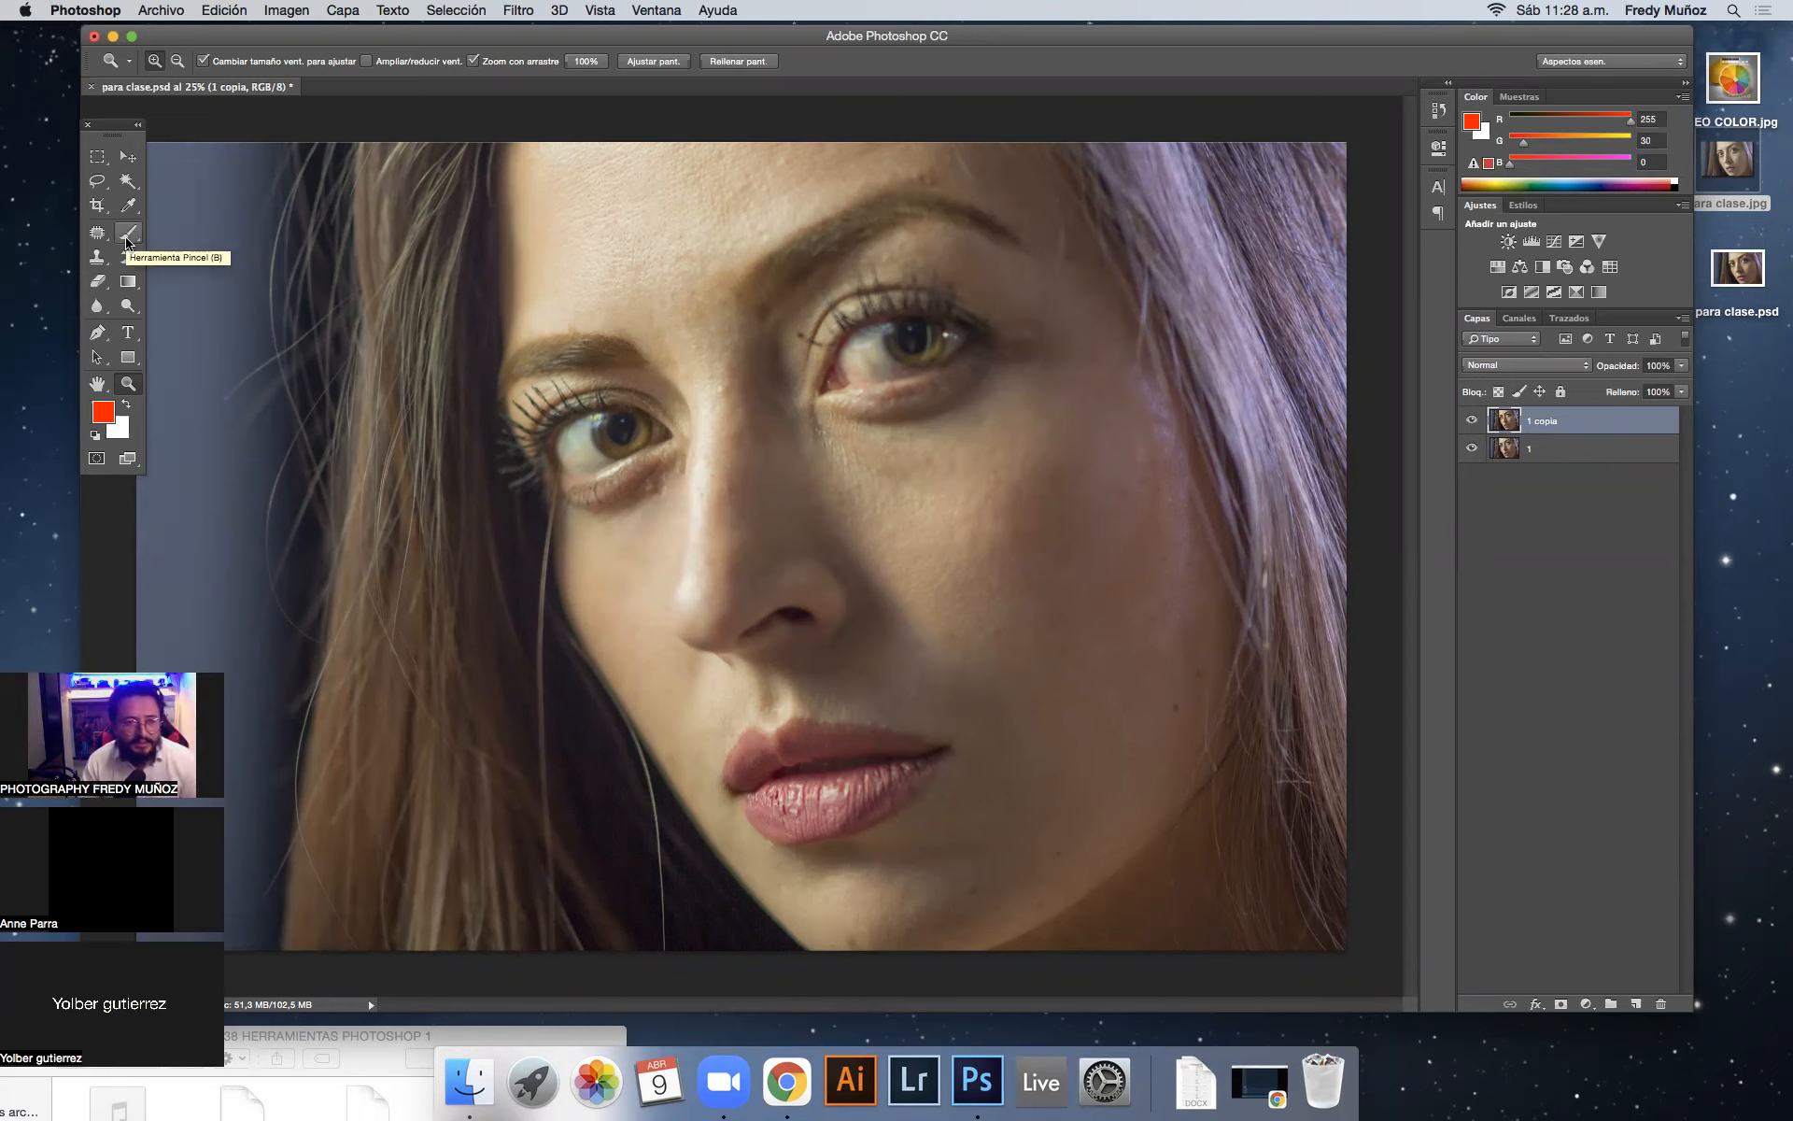
# Step: Switch to the Brush tool and set the brush size to 235 px
pyautogui.click(129, 239)
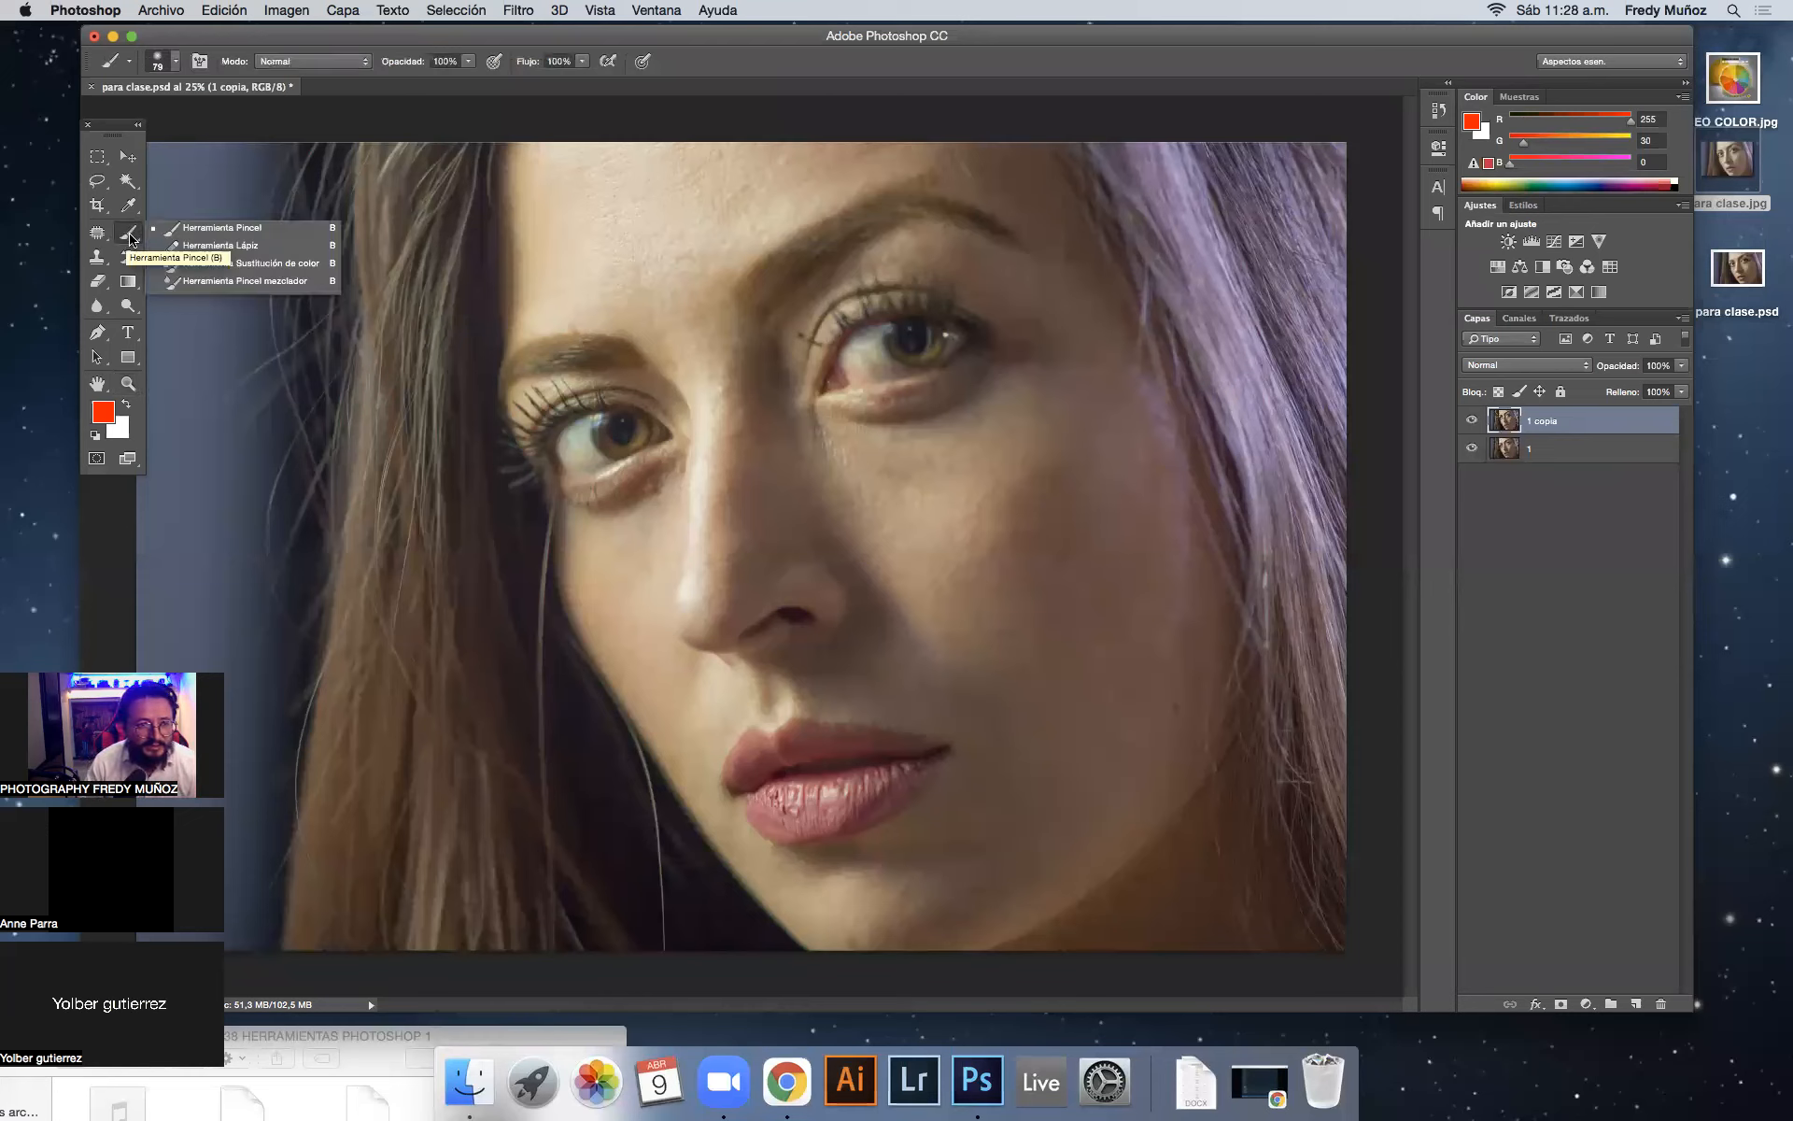
pyautogui.click(203, 228)
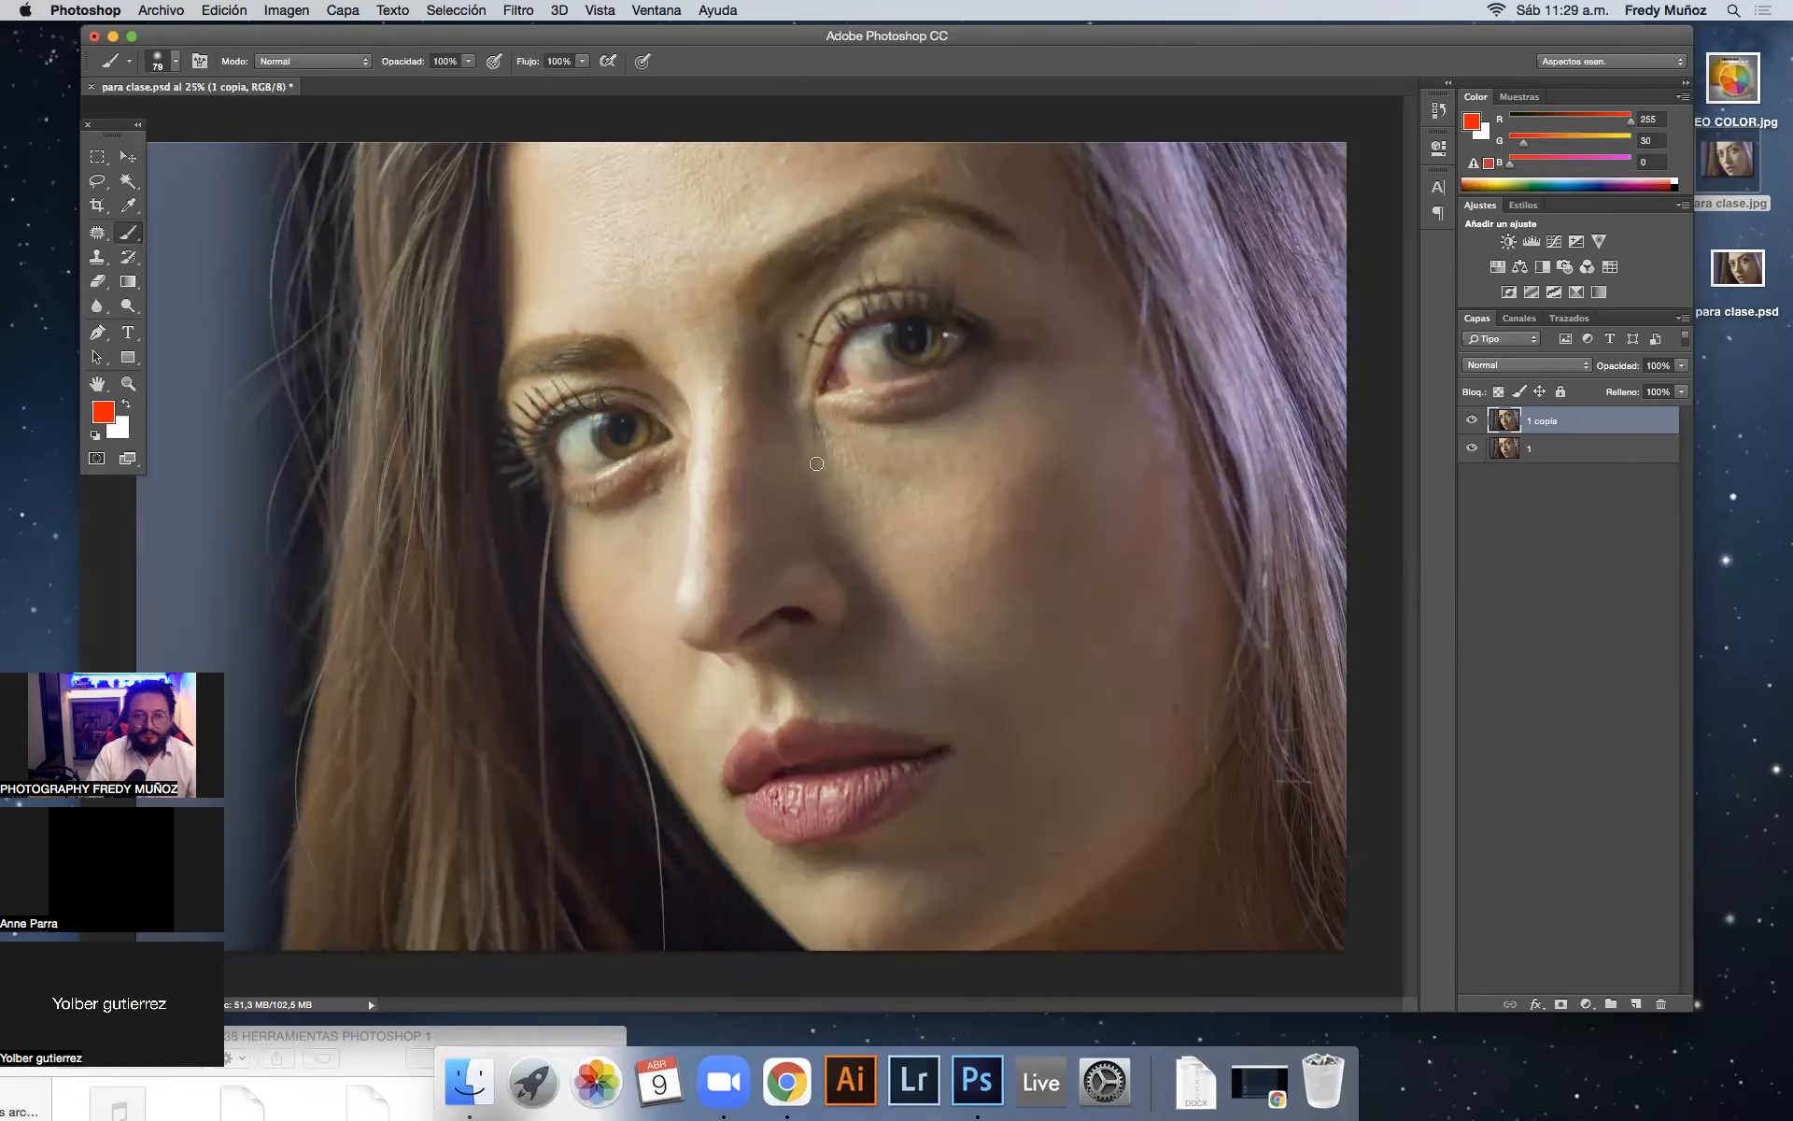
pyautogui.rightClick(872, 549)
pyautogui.click(1067, 591)
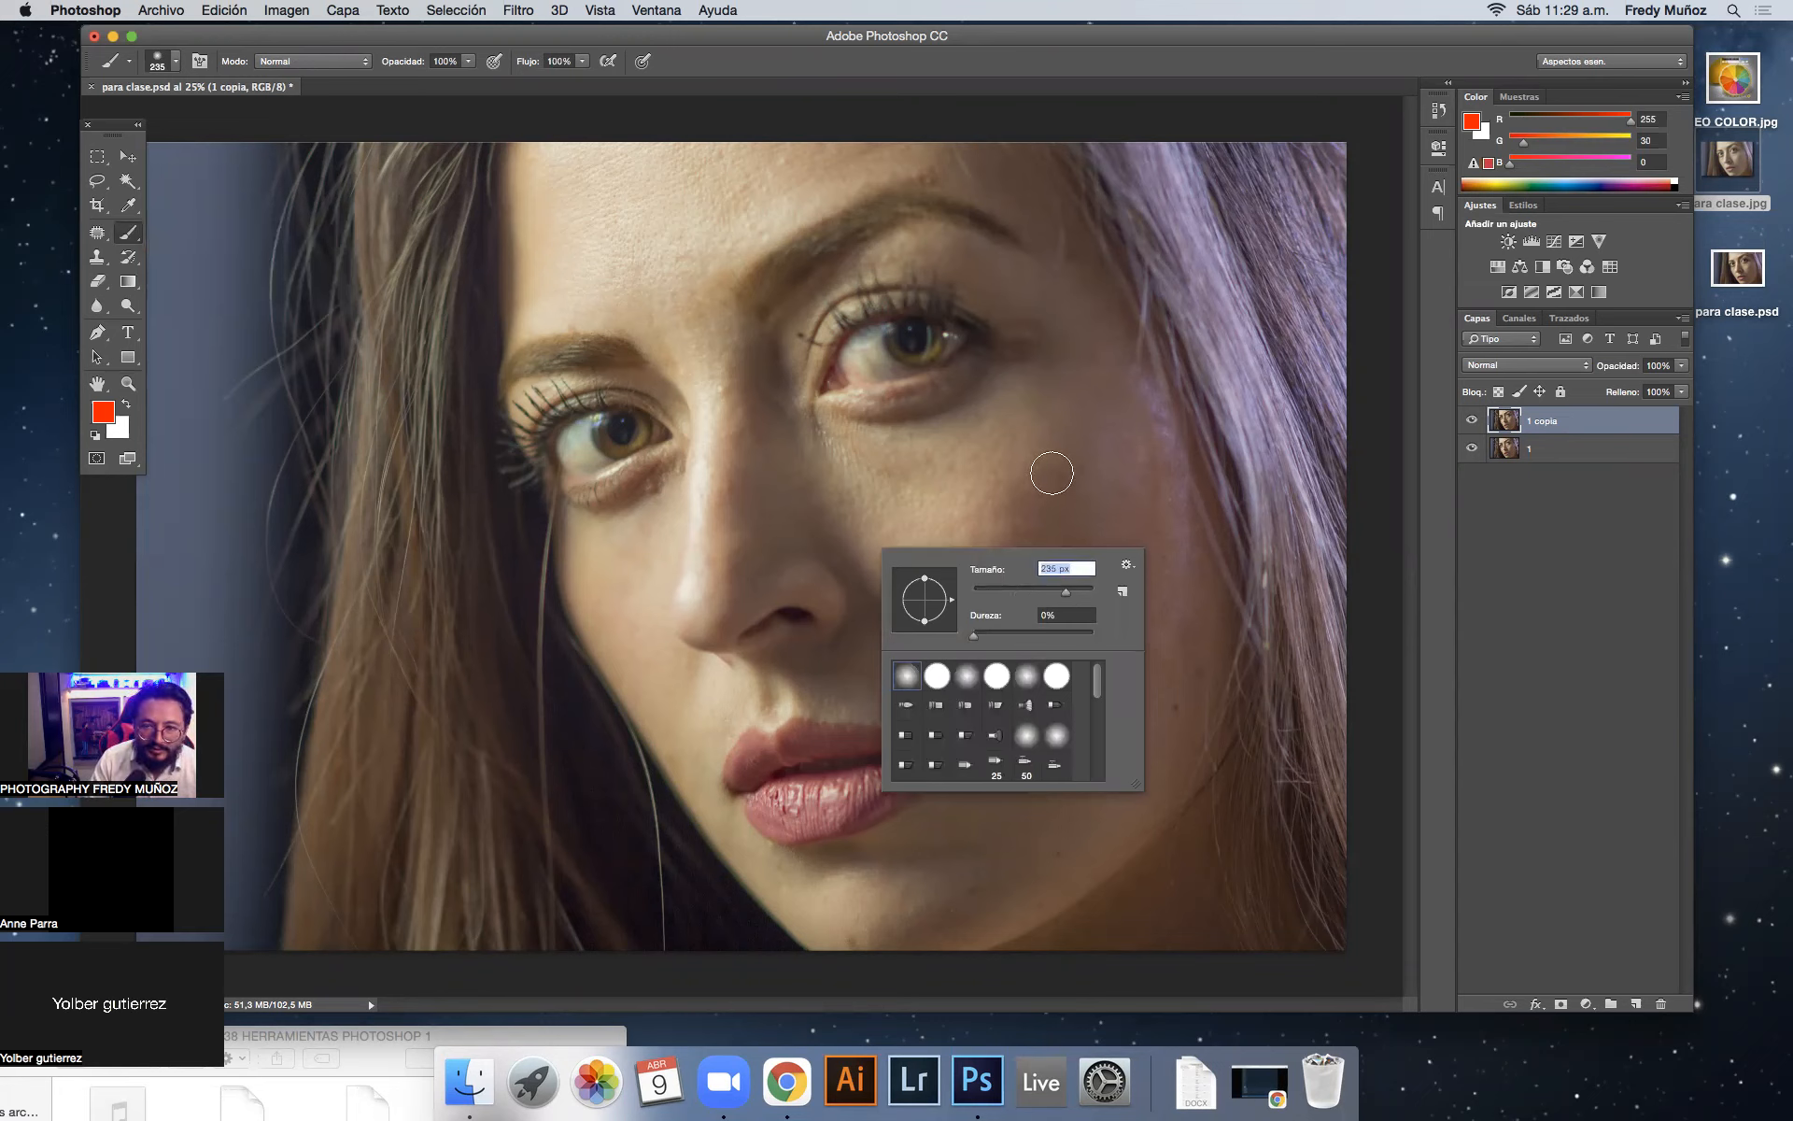
# Step: Add a new empty layer and paint three roughly horizontal red brush strokes across the face
pyautogui.click(1636, 1004)
pyautogui.moveTo(1020, 458); pyautogui.dragTo(545, 456)
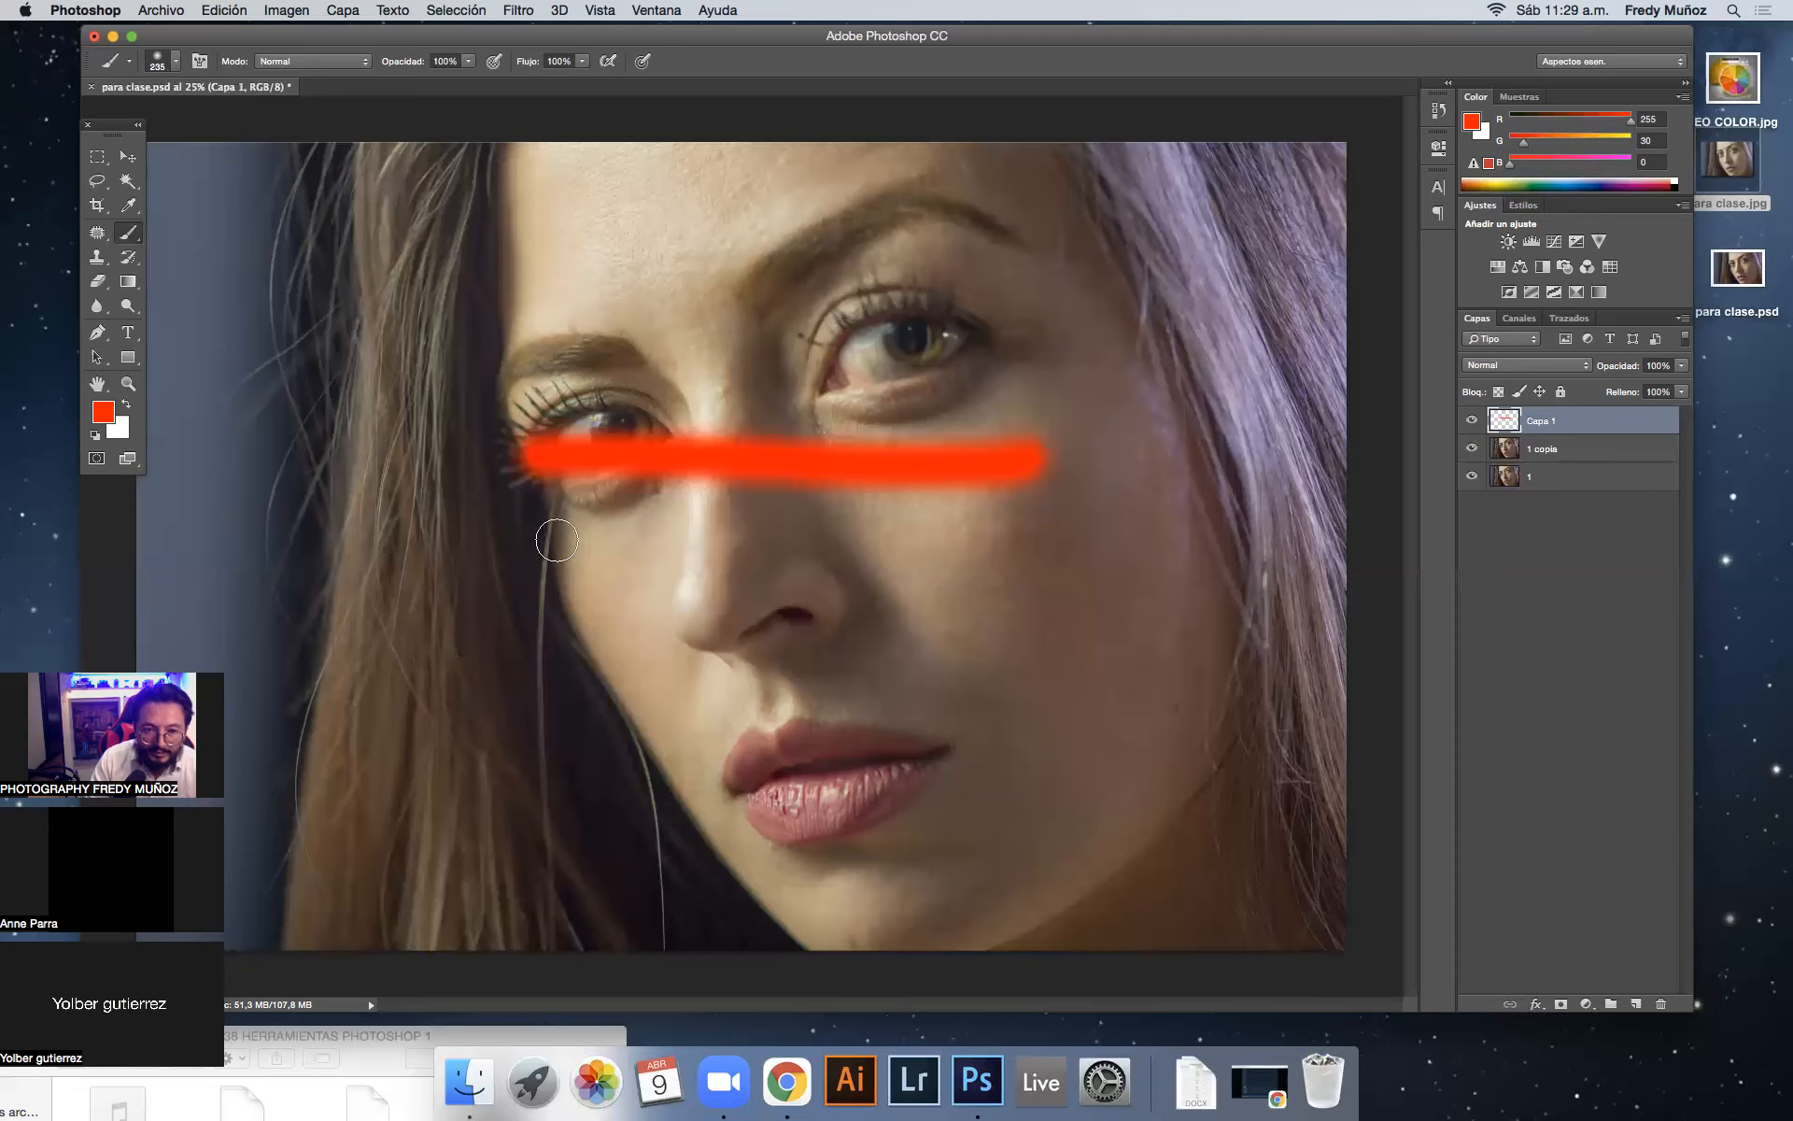
pyautogui.moveTo(552, 540); pyautogui.dragTo(1197, 564)
pyautogui.moveTo(600, 629); pyautogui.dragTo(1096, 644)
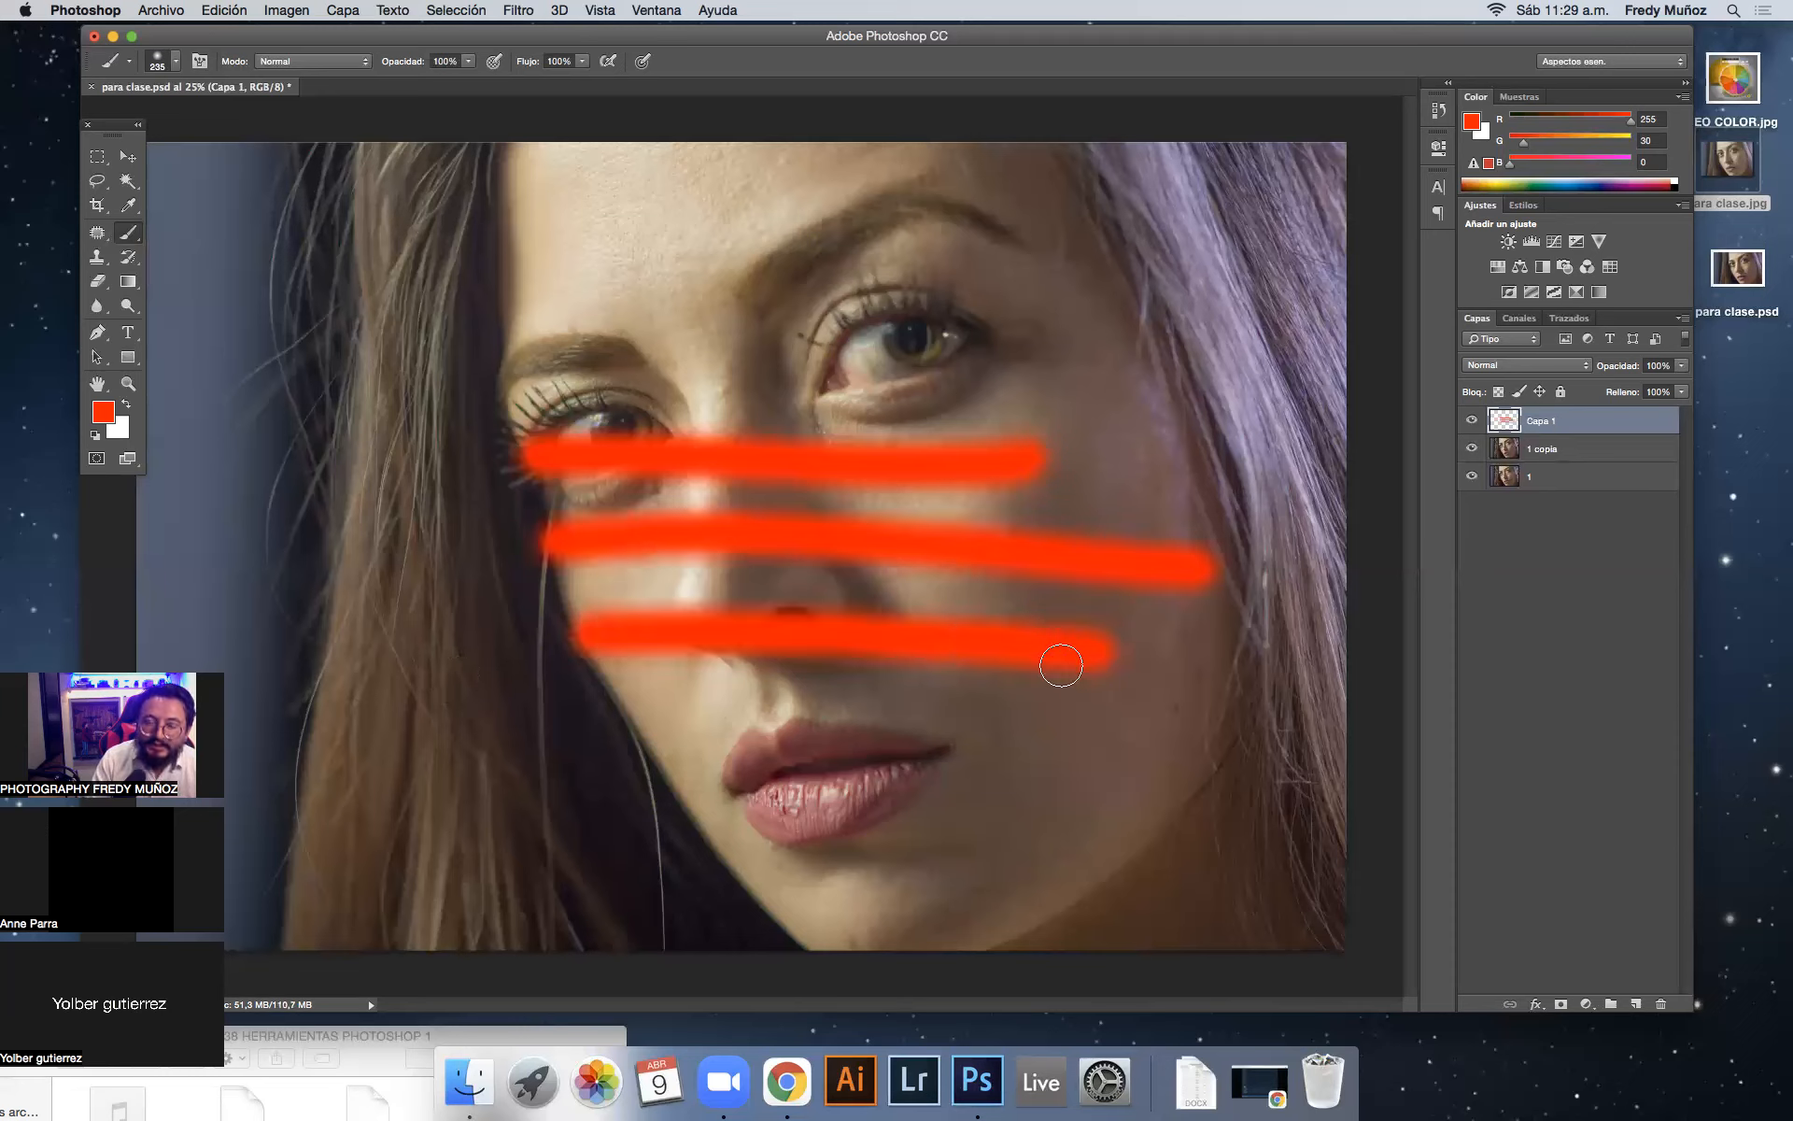
# Step: Set the brush hardness to 100% and paint a hard-edged red stroke from the forehead above one eyebrow across the other eye
pyautogui.rightClick(661, 706)
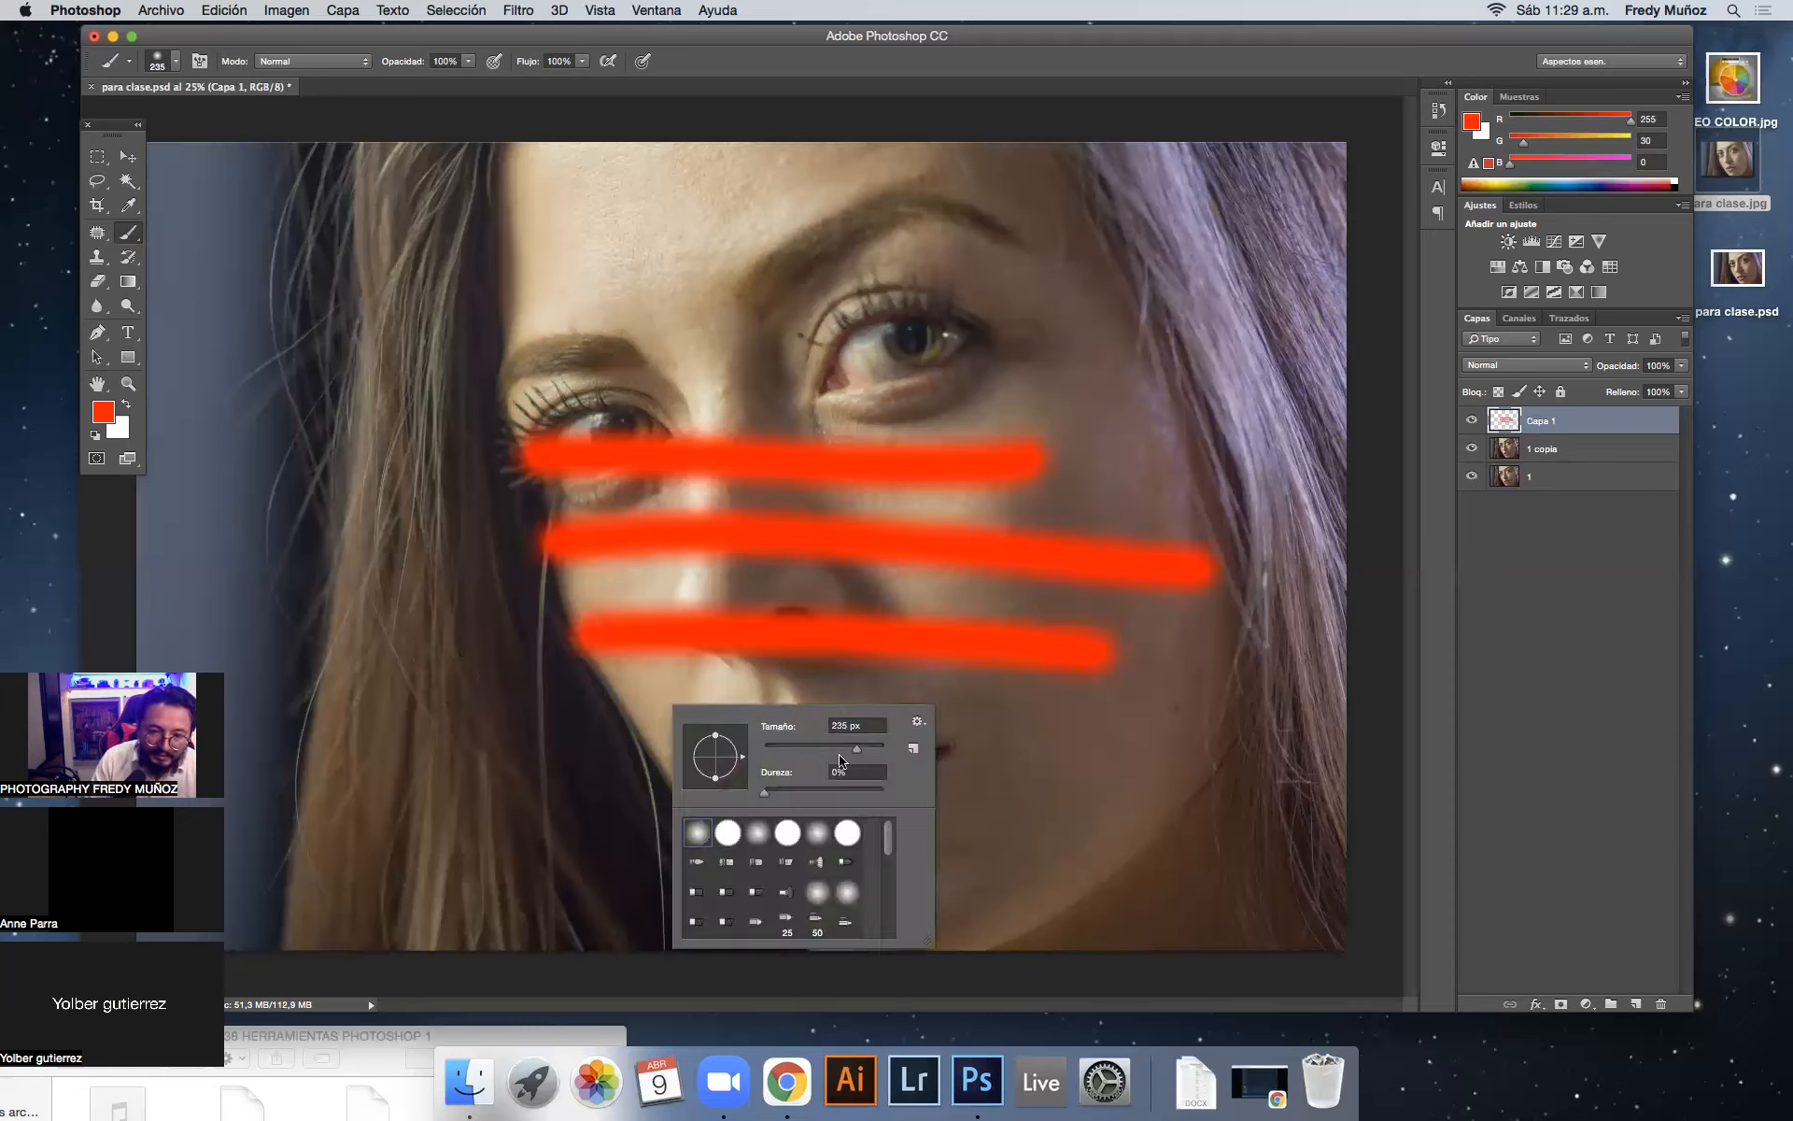
pyautogui.moveTo(764, 792); pyautogui.dragTo(885, 792)
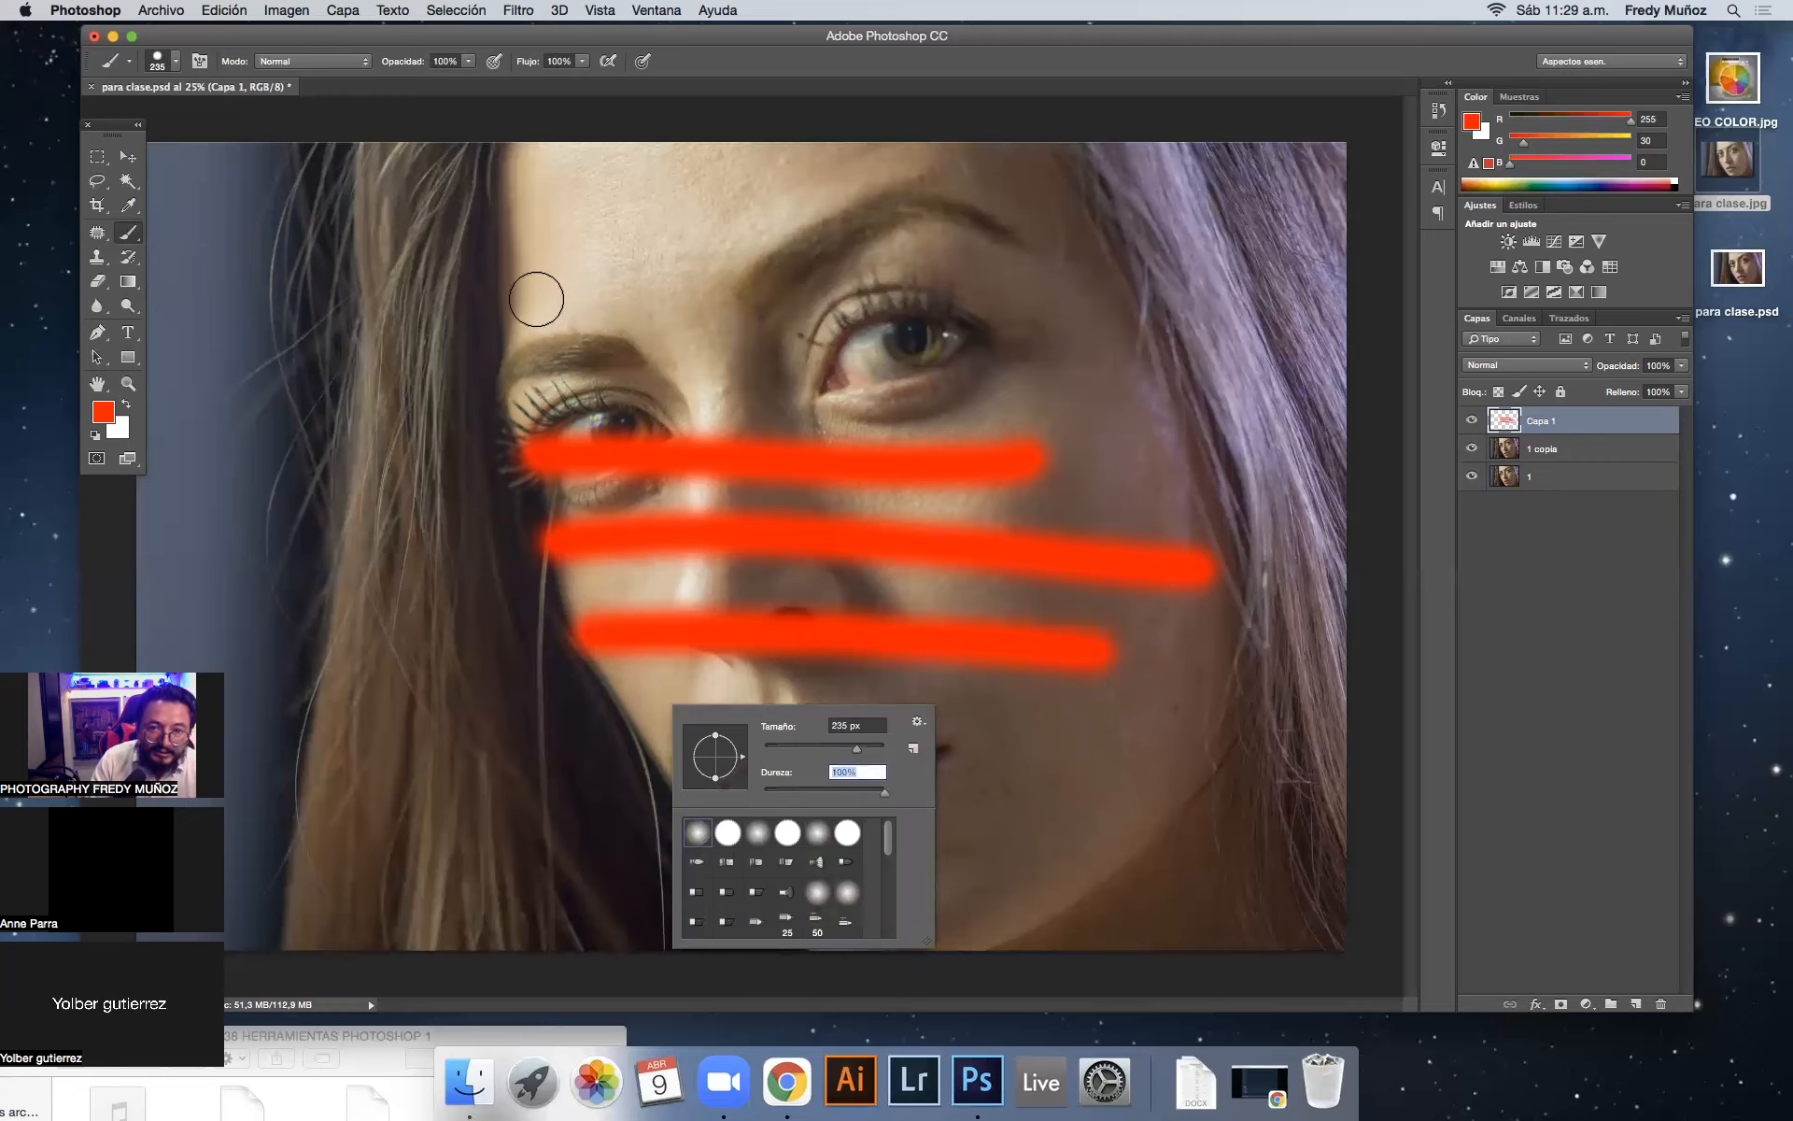
pyautogui.moveTo(516, 301); pyautogui.dragTo(951, 343)
# Step: Set the brush hardness to 0% and paint a soft-edged red stroke across the forehead above the hard-edged one
pyautogui.rightClick(725, 732)
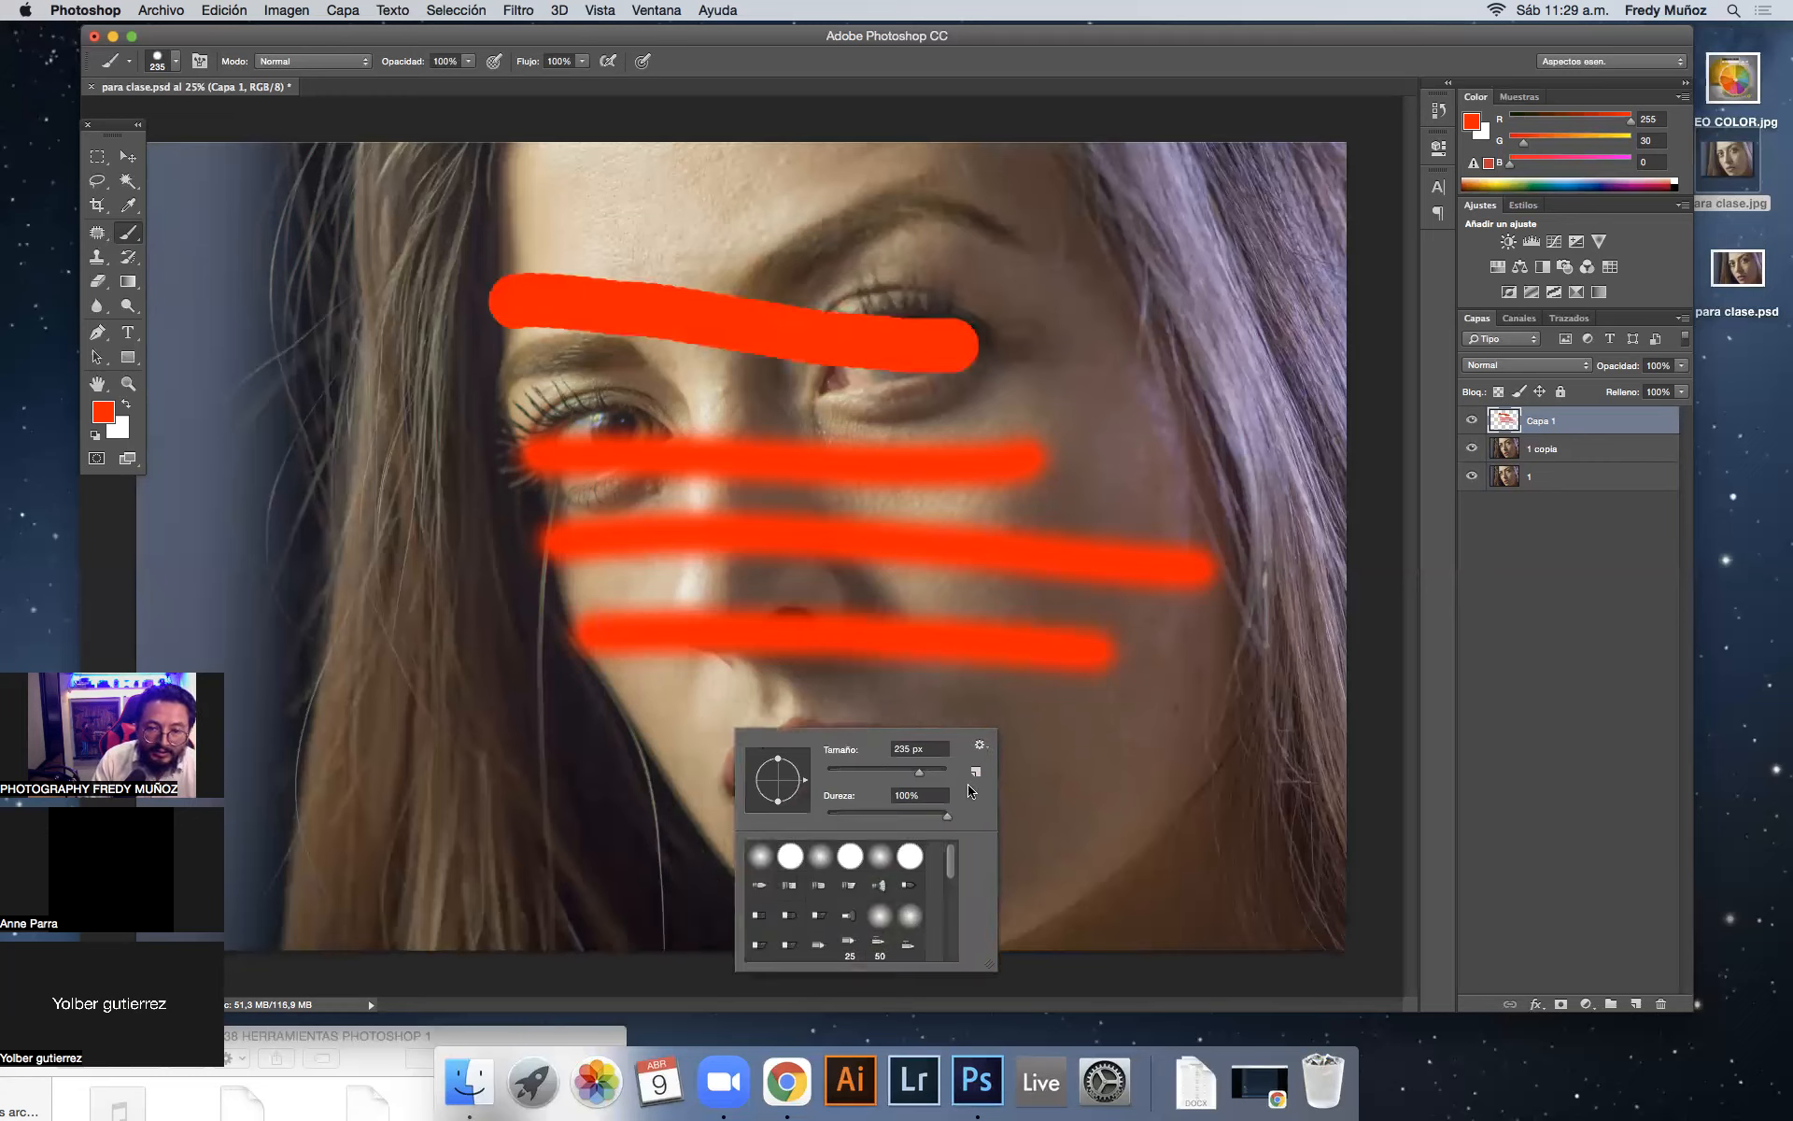
pyautogui.moveTo(947, 815); pyautogui.dragTo(827, 816)
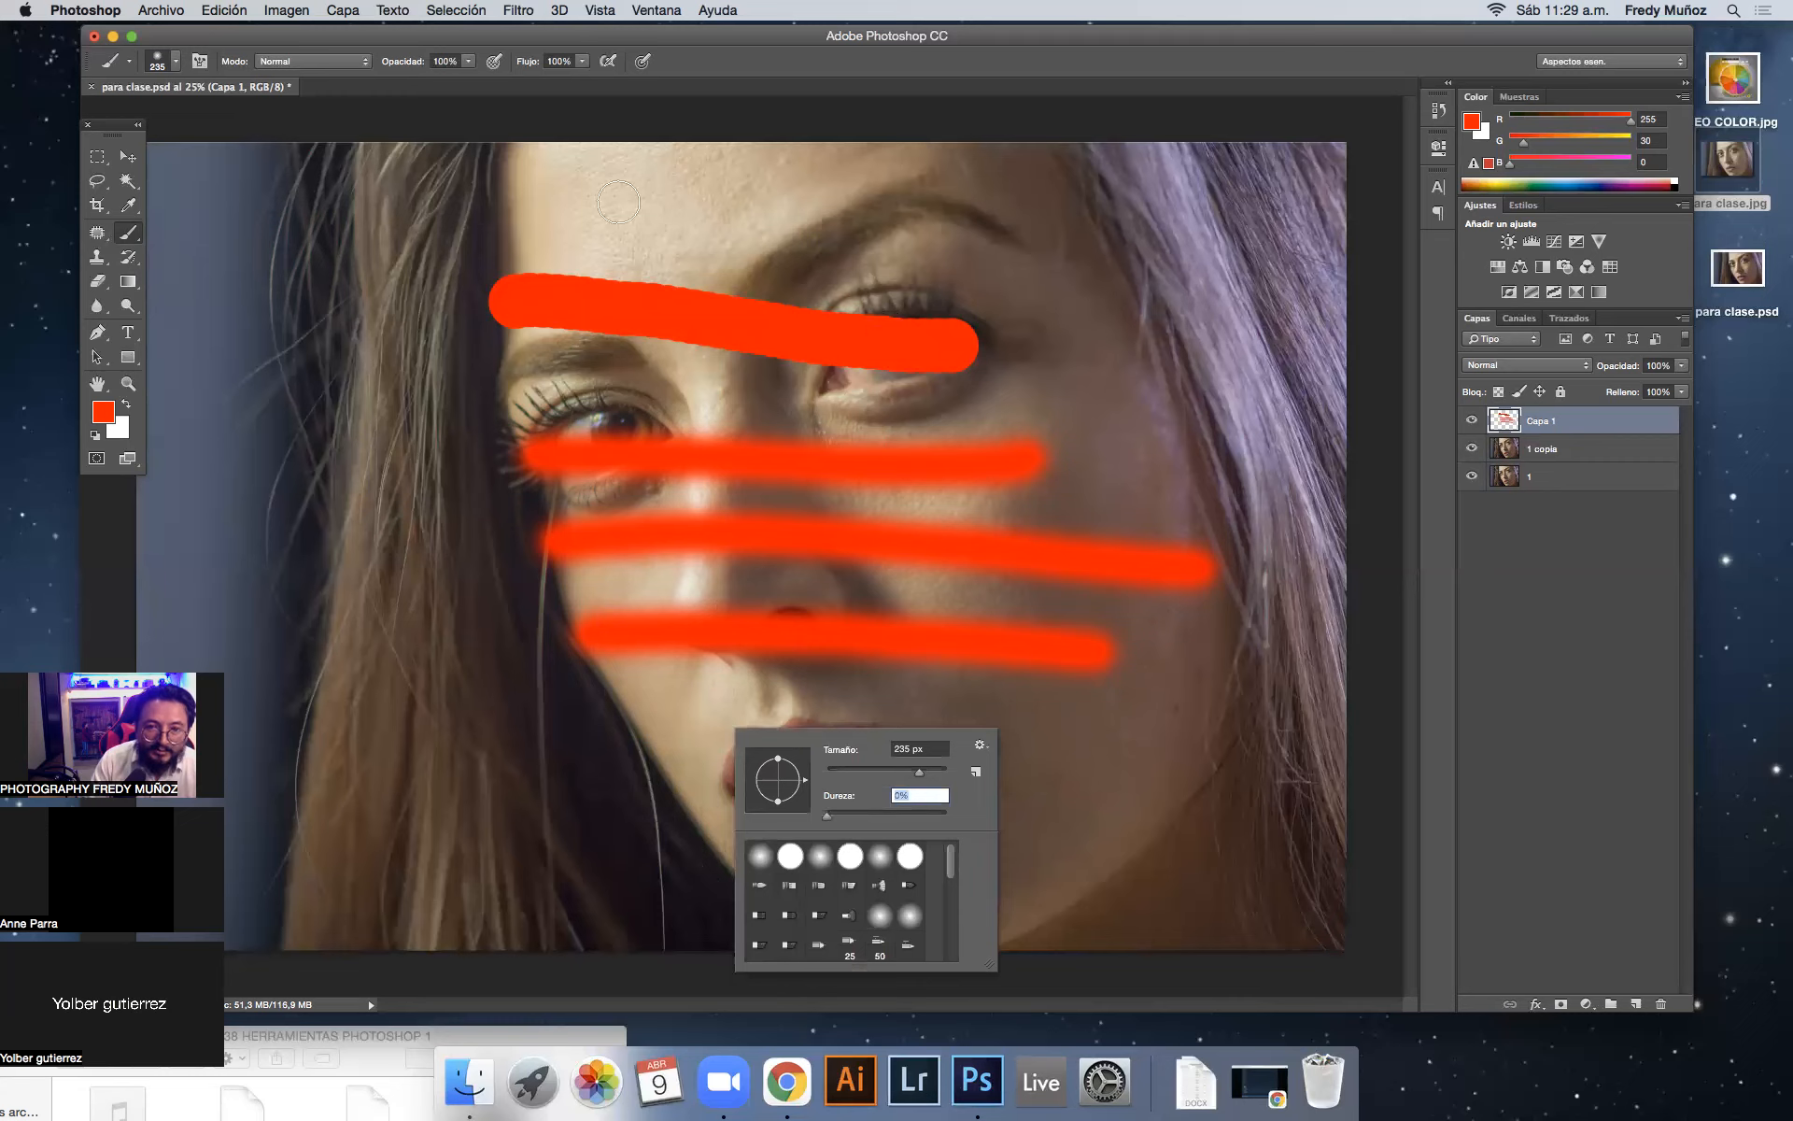
pyautogui.moveTo(575, 196); pyautogui.dragTo(1016, 245)
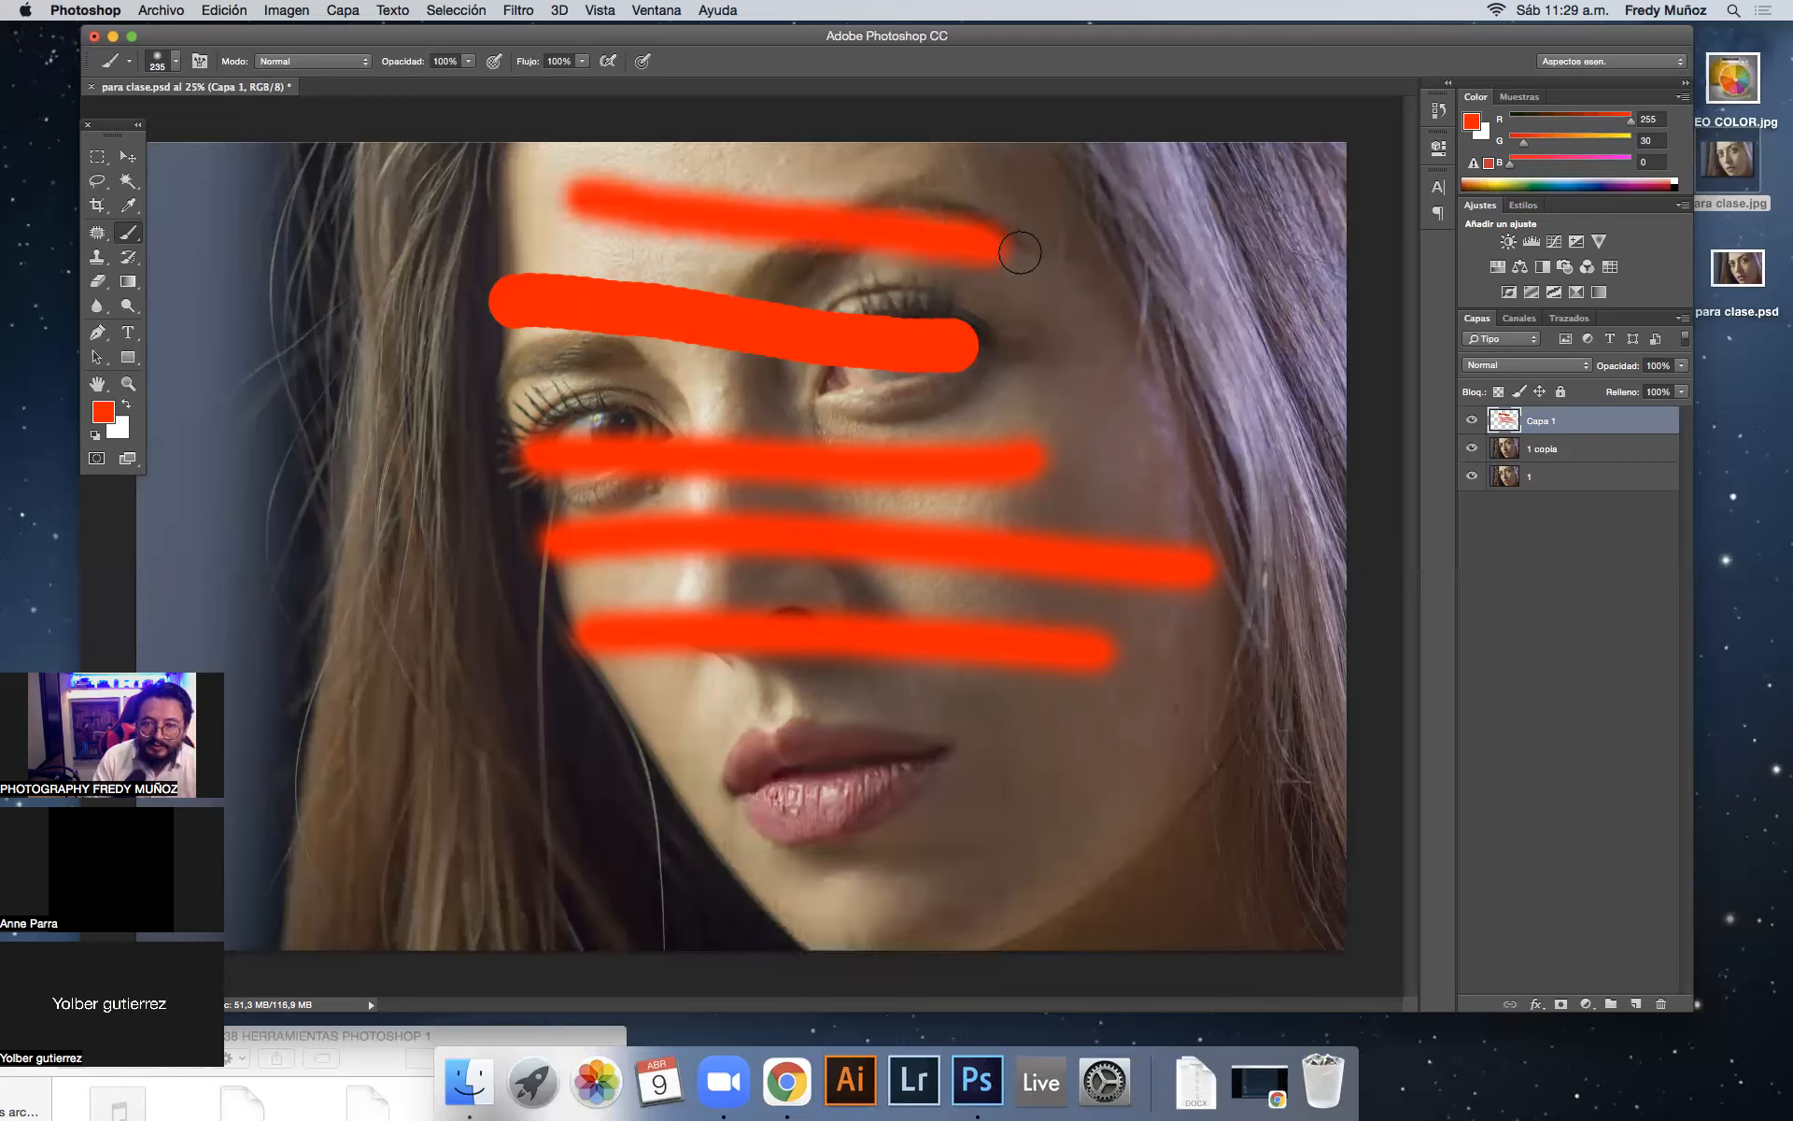
# Step: Choose the first soft round brush, set its hardness to 64%, flatten and tilt the tip, and paint the lips red
pyautogui.rightClick(796, 742)
pyautogui.moveTo(1021, 875)
pyautogui.mouseDown()
pyautogui.moveTo(1021, 953)
pyautogui.moveTo(1017, 847)
pyautogui.mouseUp()
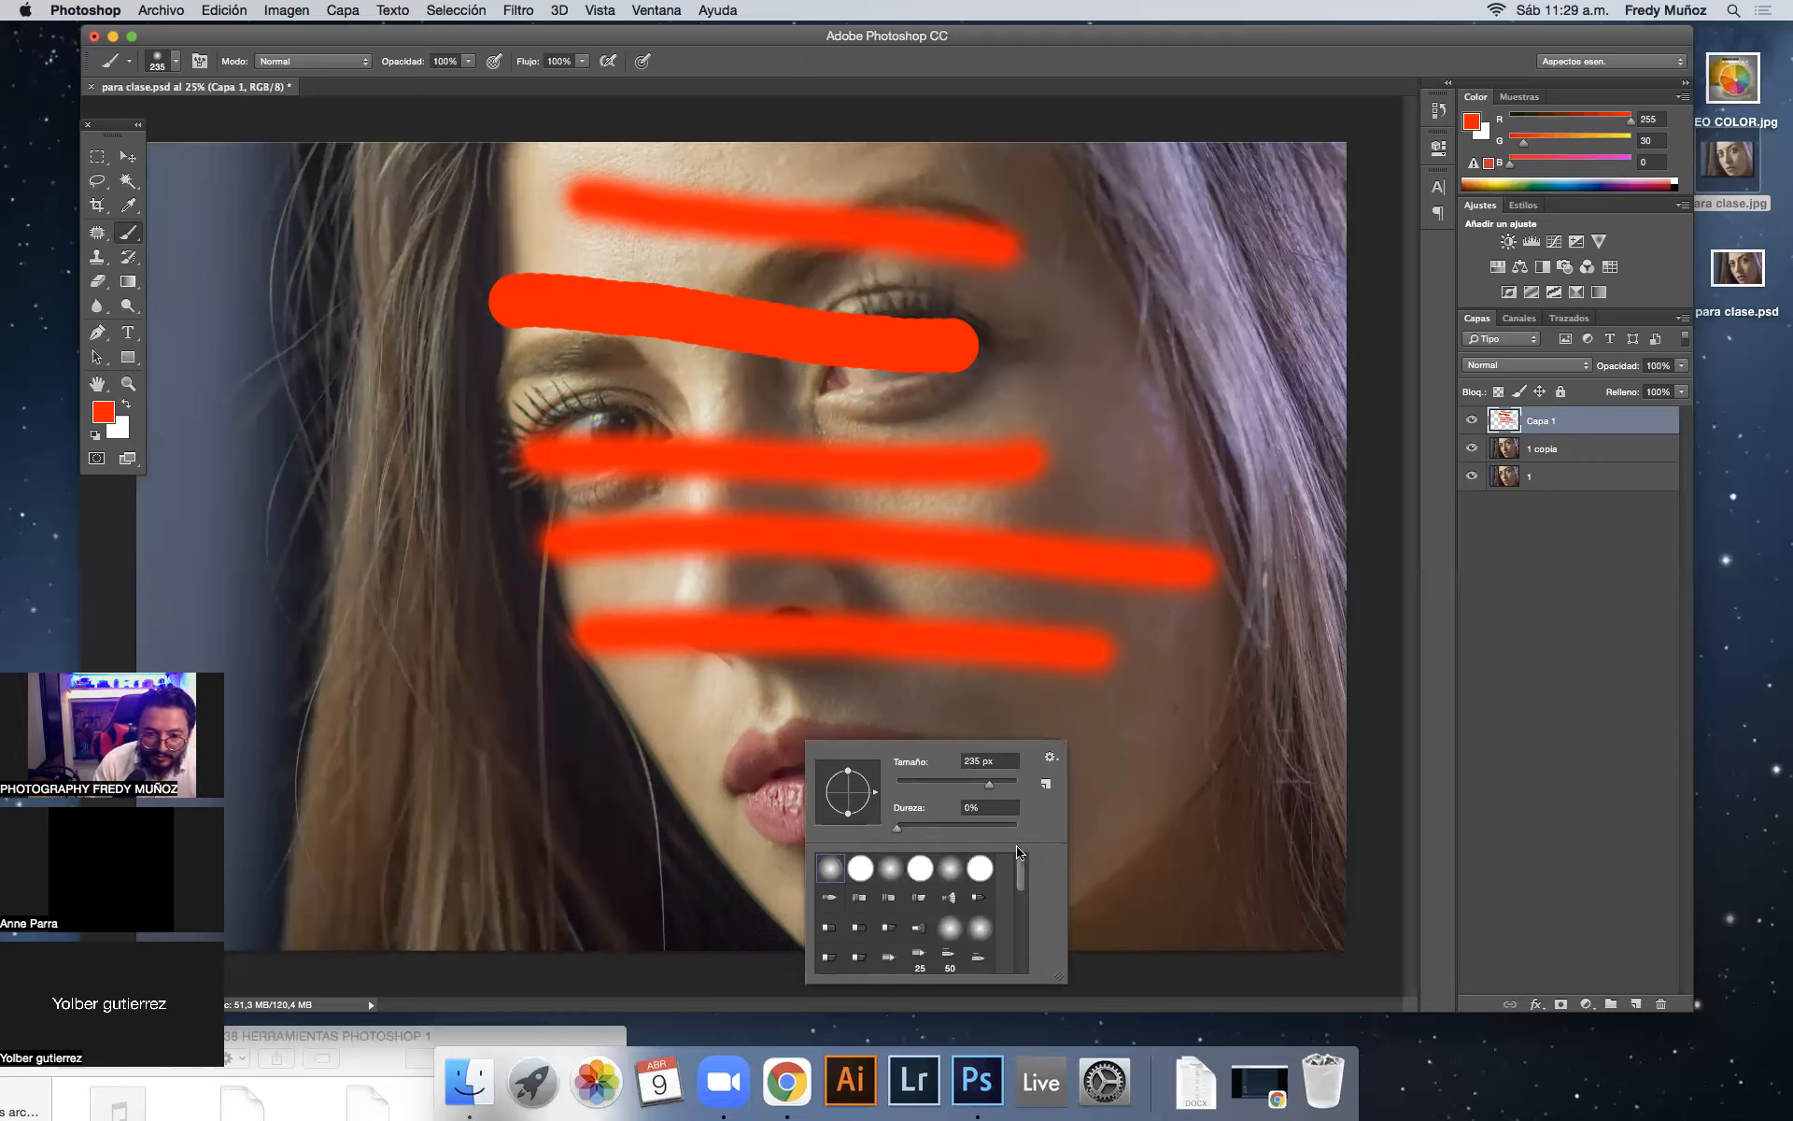
pyautogui.click(863, 874)
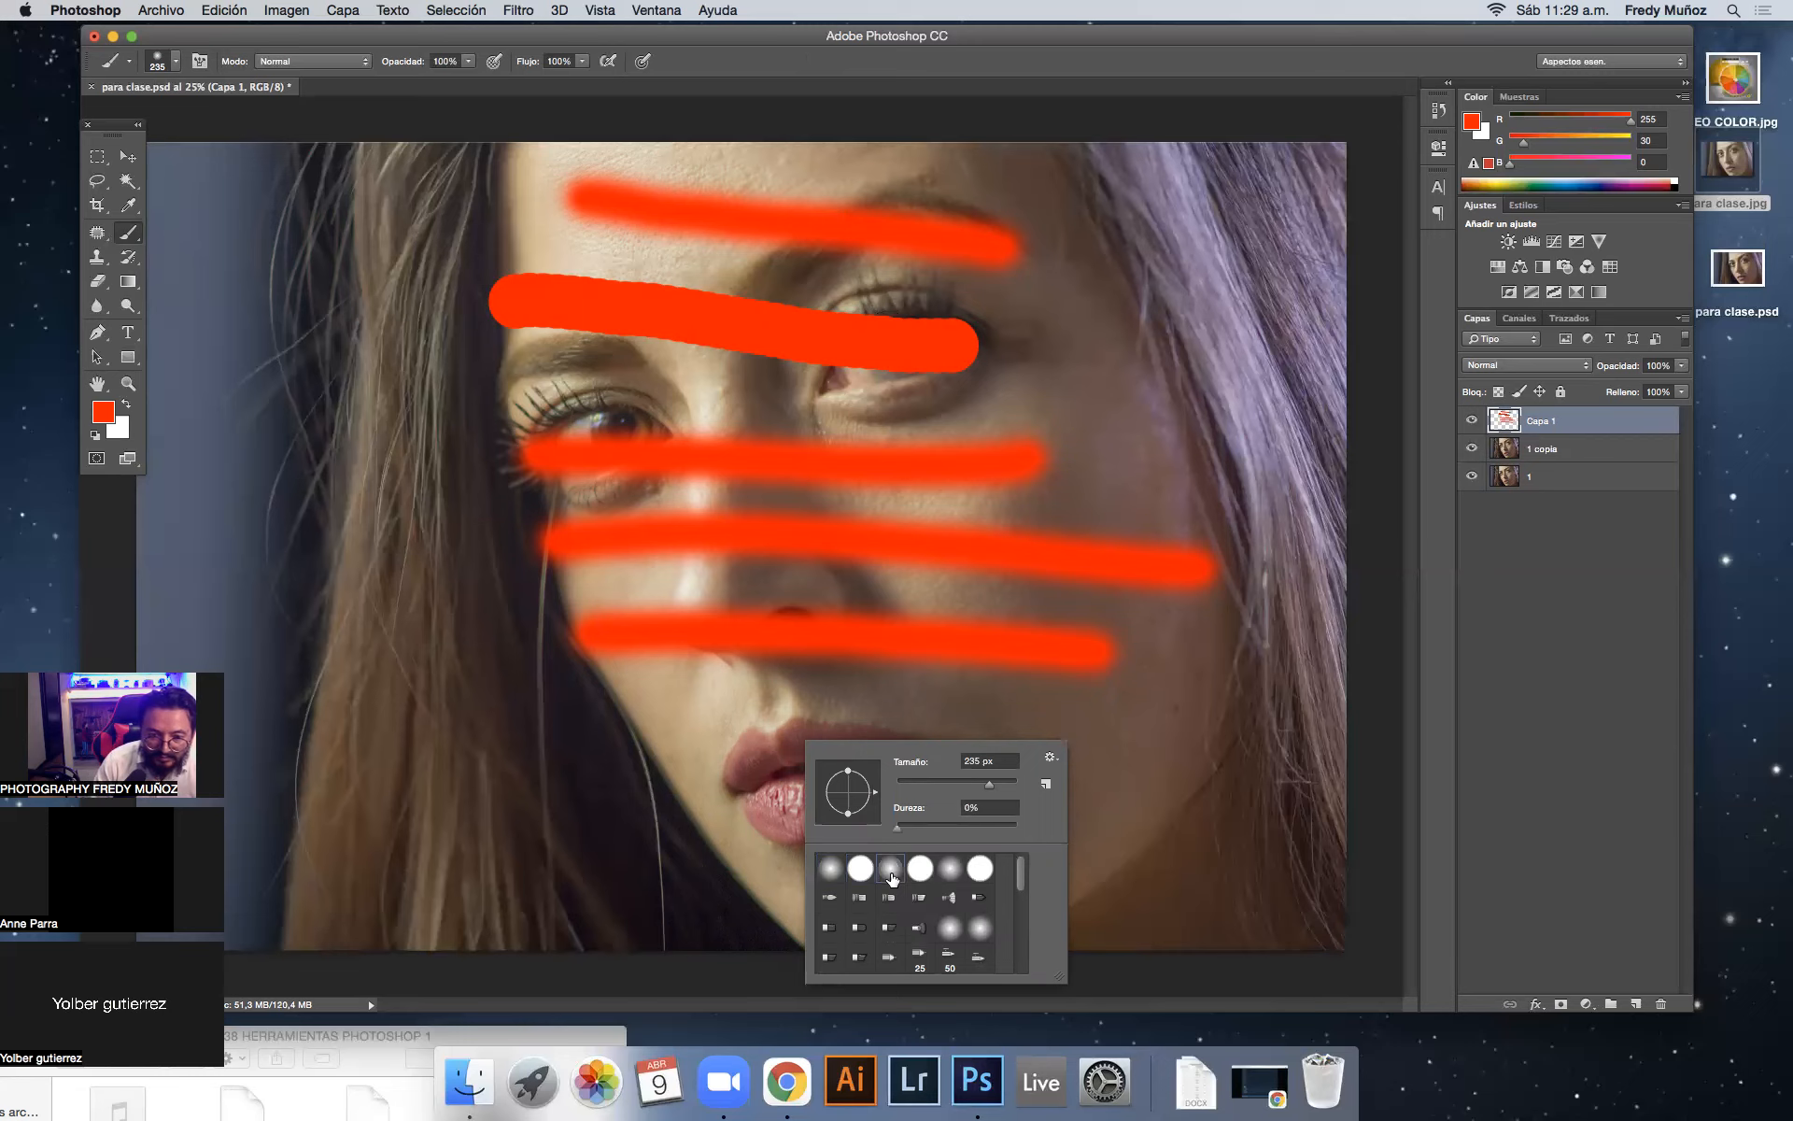
pyautogui.click(869, 875)
pyautogui.click(830, 869)
pyautogui.moveTo(898, 827)
pyautogui.mouseDown()
pyautogui.moveTo(973, 828)
pyautogui.moveTo(864, 820)
pyautogui.moveTo(871, 786)
pyautogui.moveTo(855, 795)
pyautogui.mouseUp()
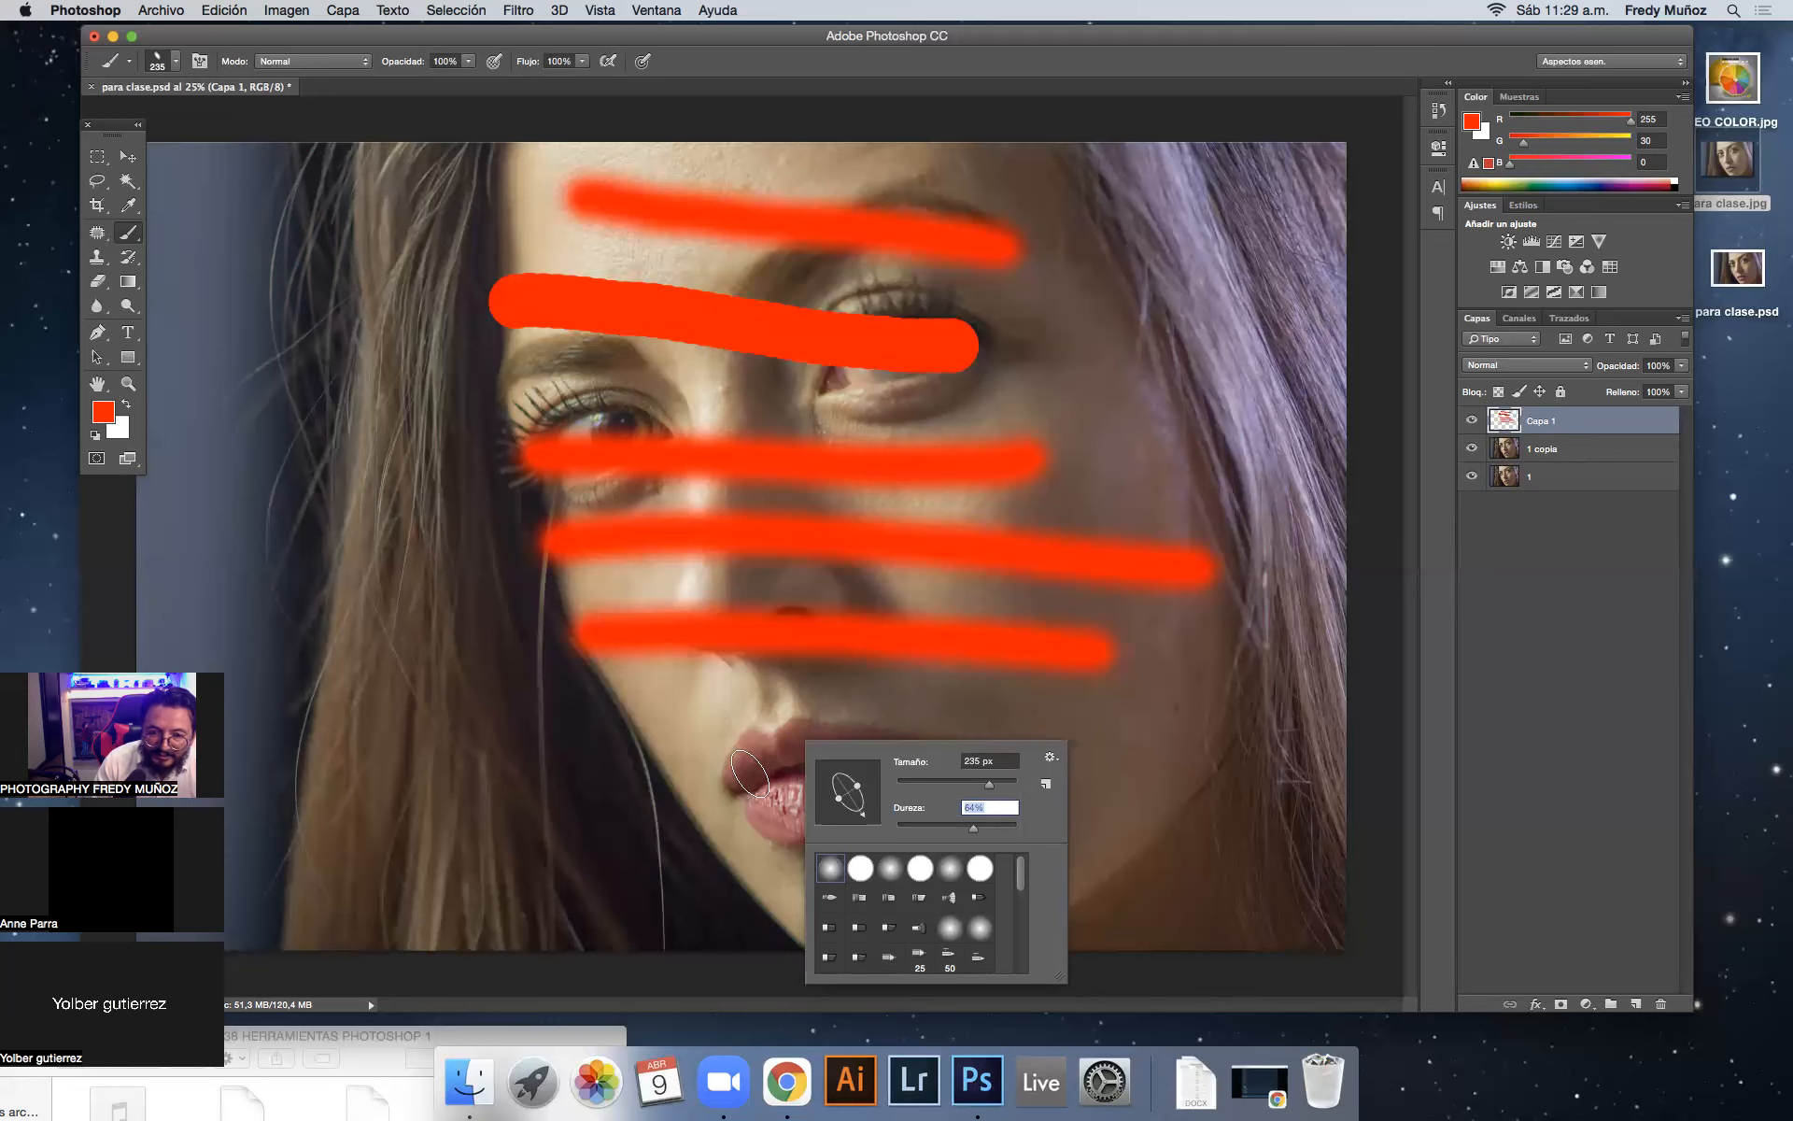
pyautogui.click(755, 766)
pyautogui.moveTo(804, 756)
pyautogui.mouseDown()
pyautogui.moveTo(848, 760)
pyautogui.moveTo(811, 746)
pyautogui.moveTo(763, 751)
pyautogui.moveTo(744, 789)
pyautogui.moveTo(771, 820)
pyautogui.moveTo(906, 770)
pyautogui.moveTo(810, 751)
pyautogui.moveTo(858, 790)
pyautogui.mouseUp()
# Step: Narrow the brush tip into a thin ellipse, rotate it nearly horizontal, and extend the red paint to the corner of the lips
pyautogui.rightClick(878, 799)
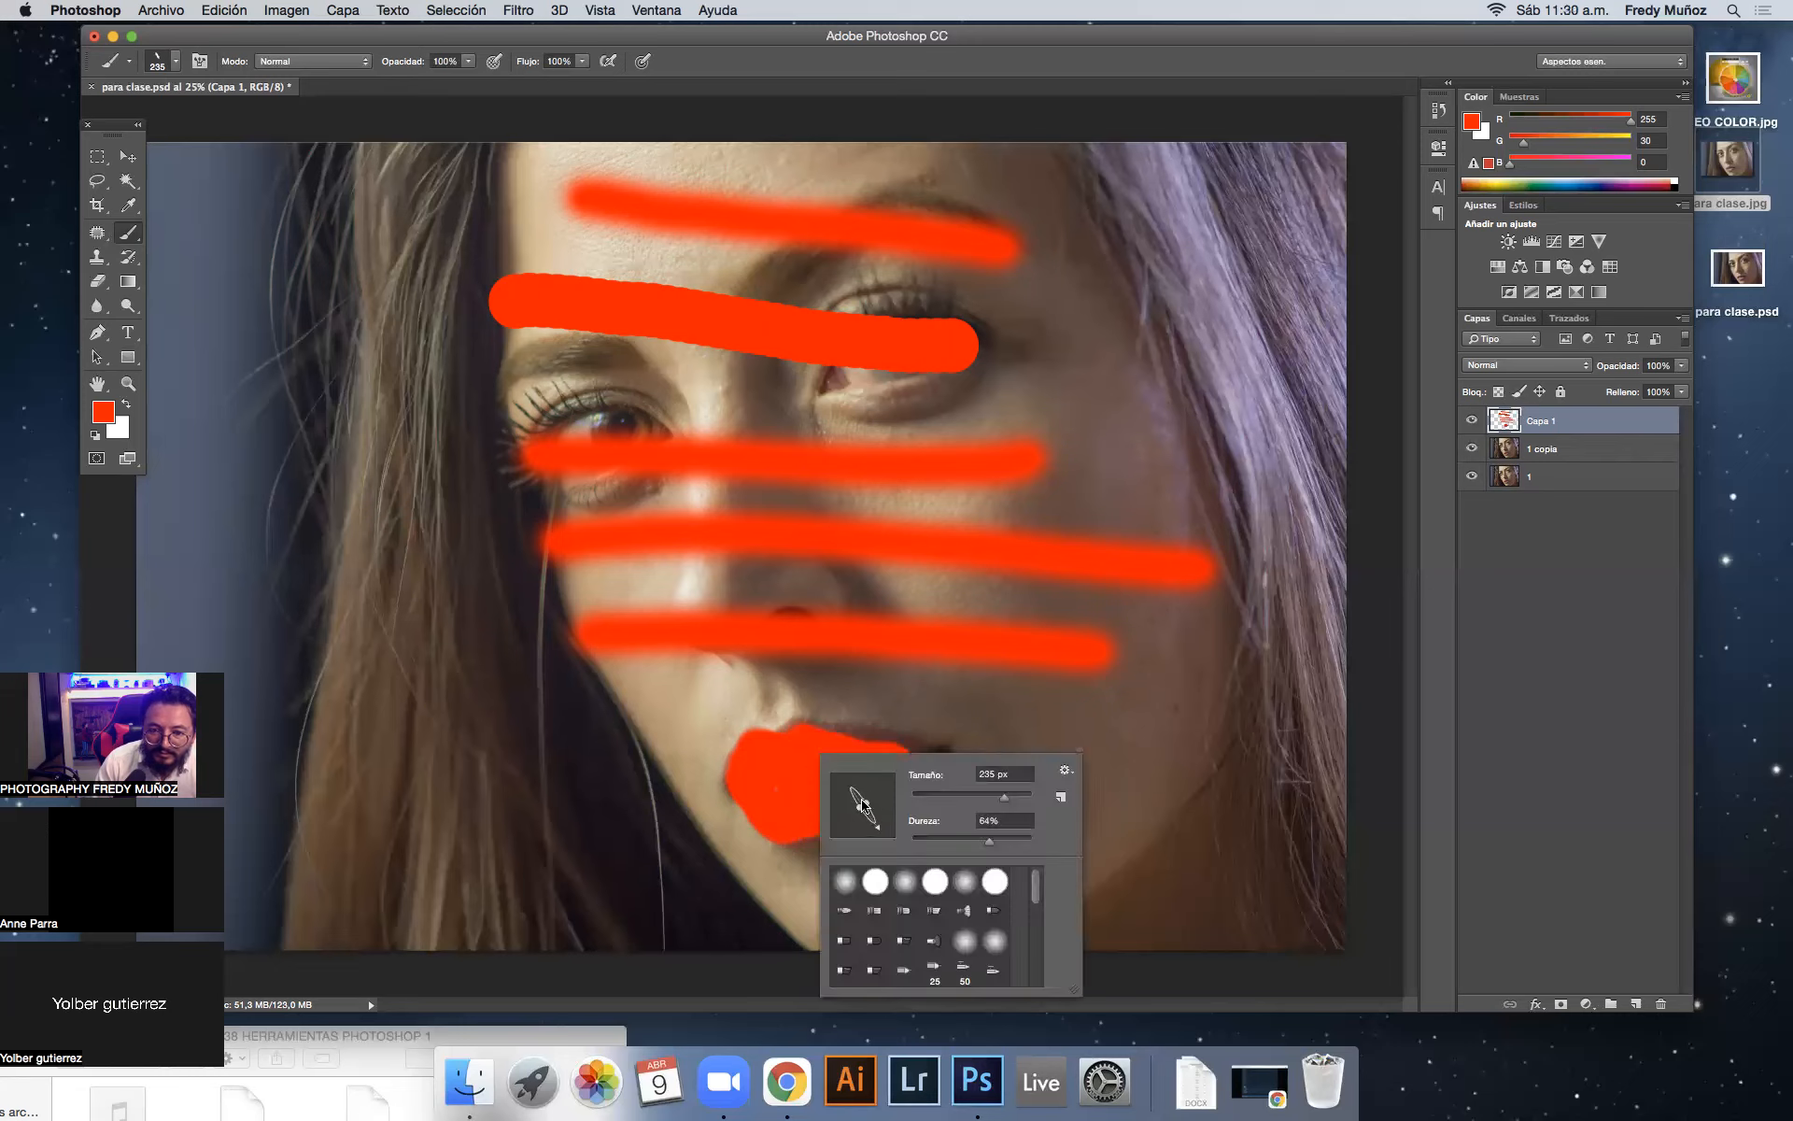
pyautogui.click(794, 749)
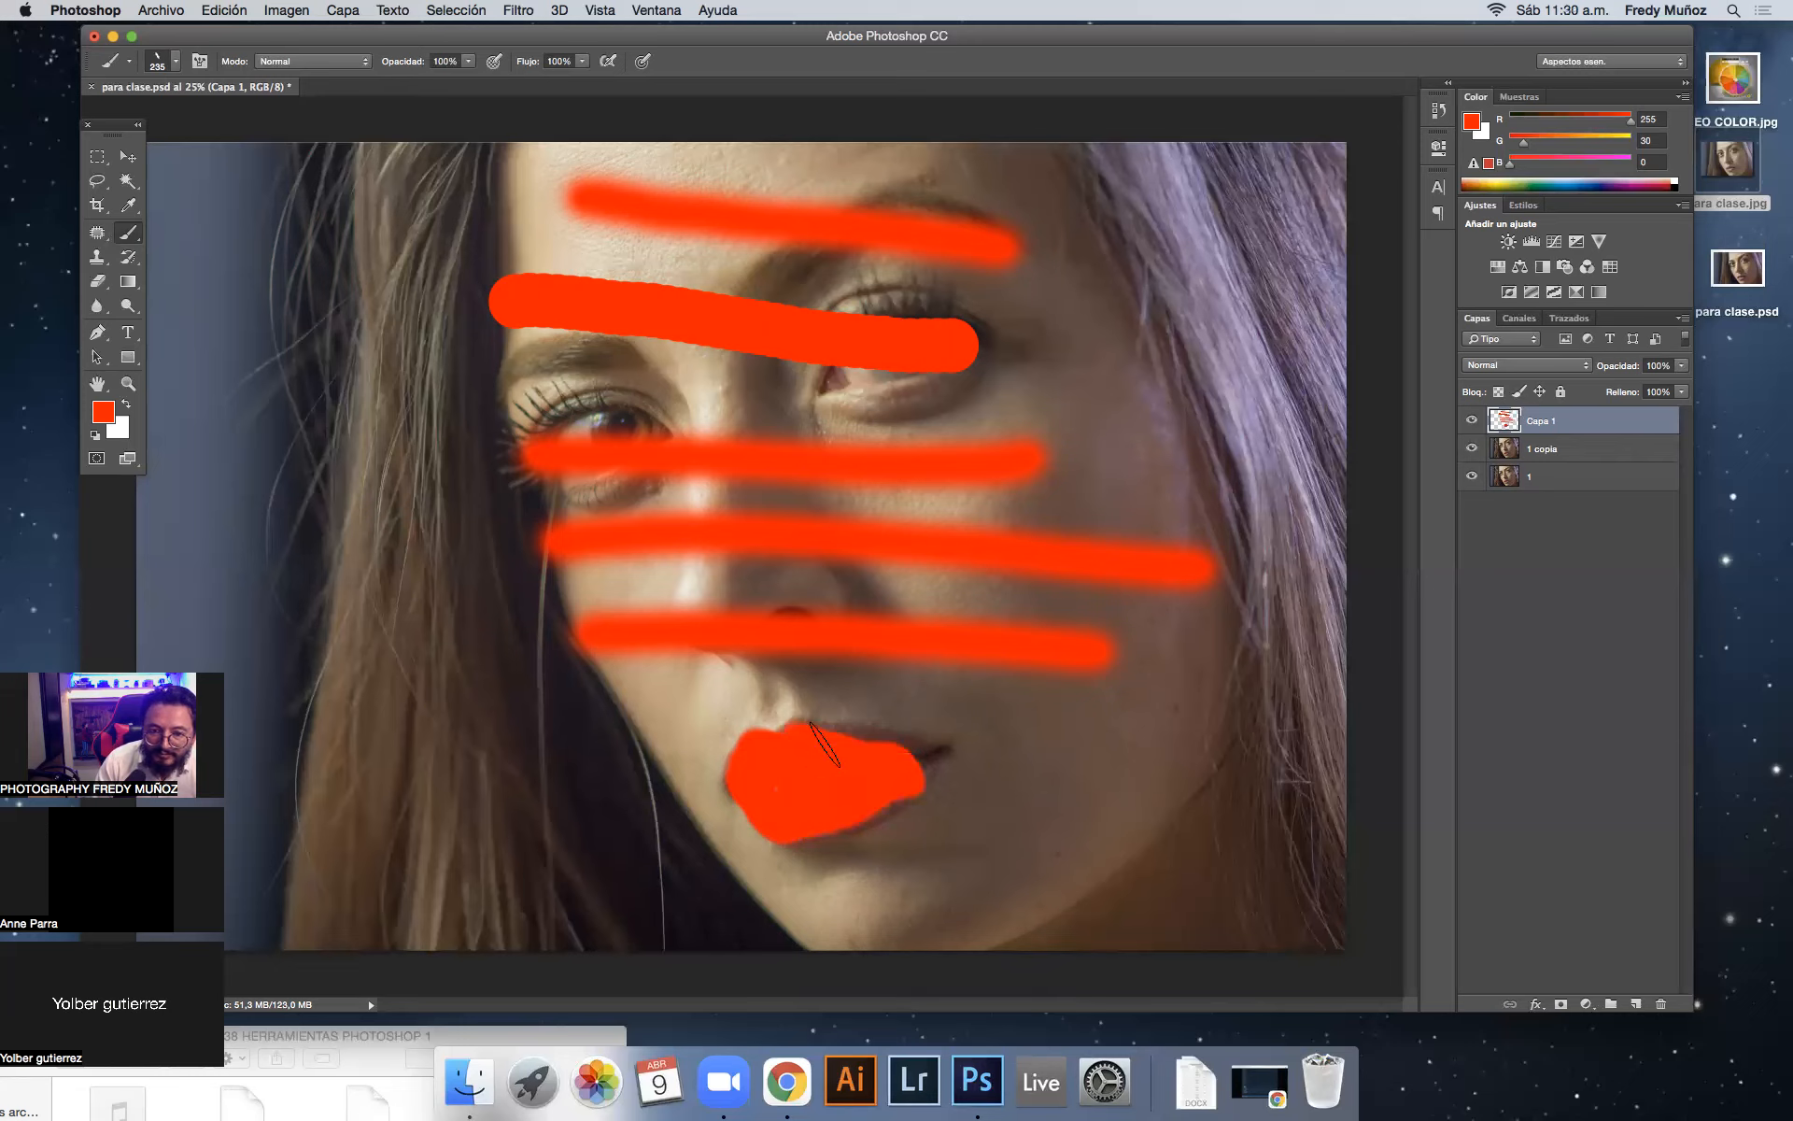
pyautogui.rightClick(859, 818)
pyautogui.moveTo(841, 815); pyautogui.dragTo(835, 820)
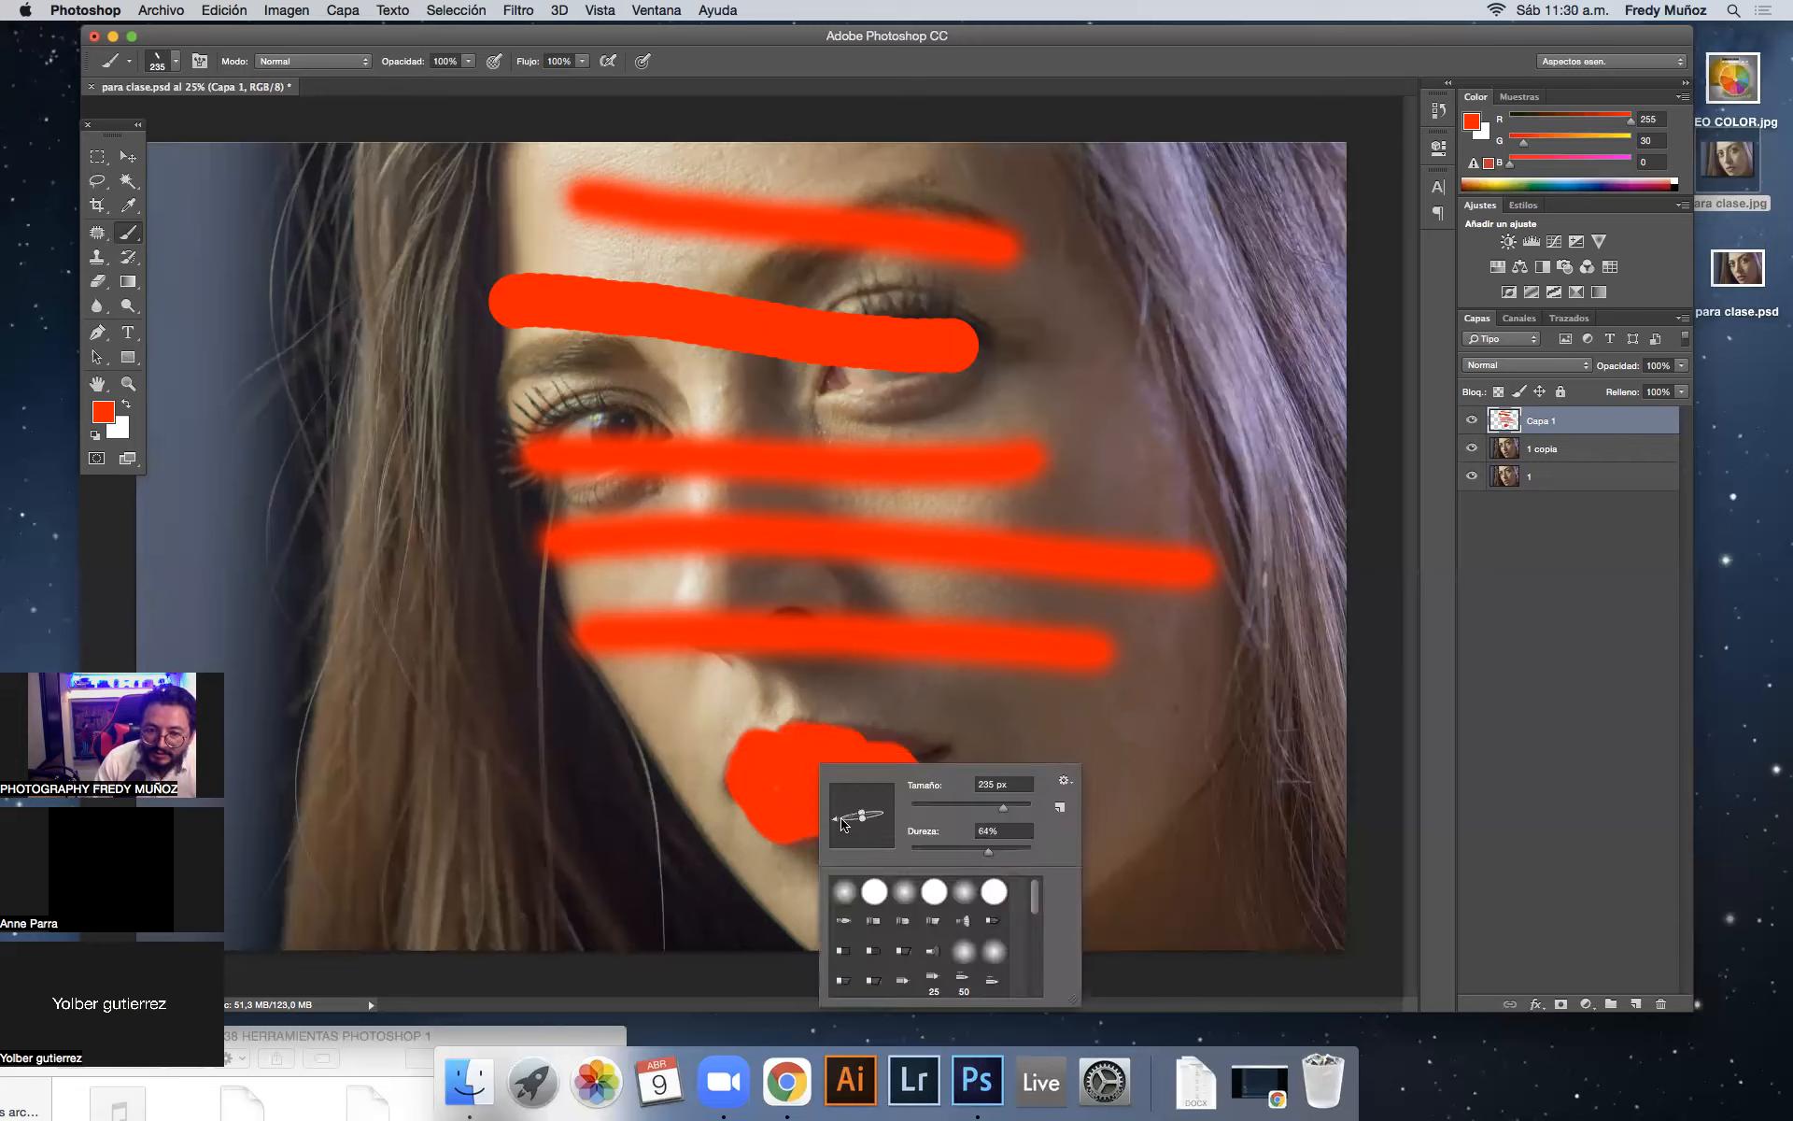
pyautogui.click(845, 747)
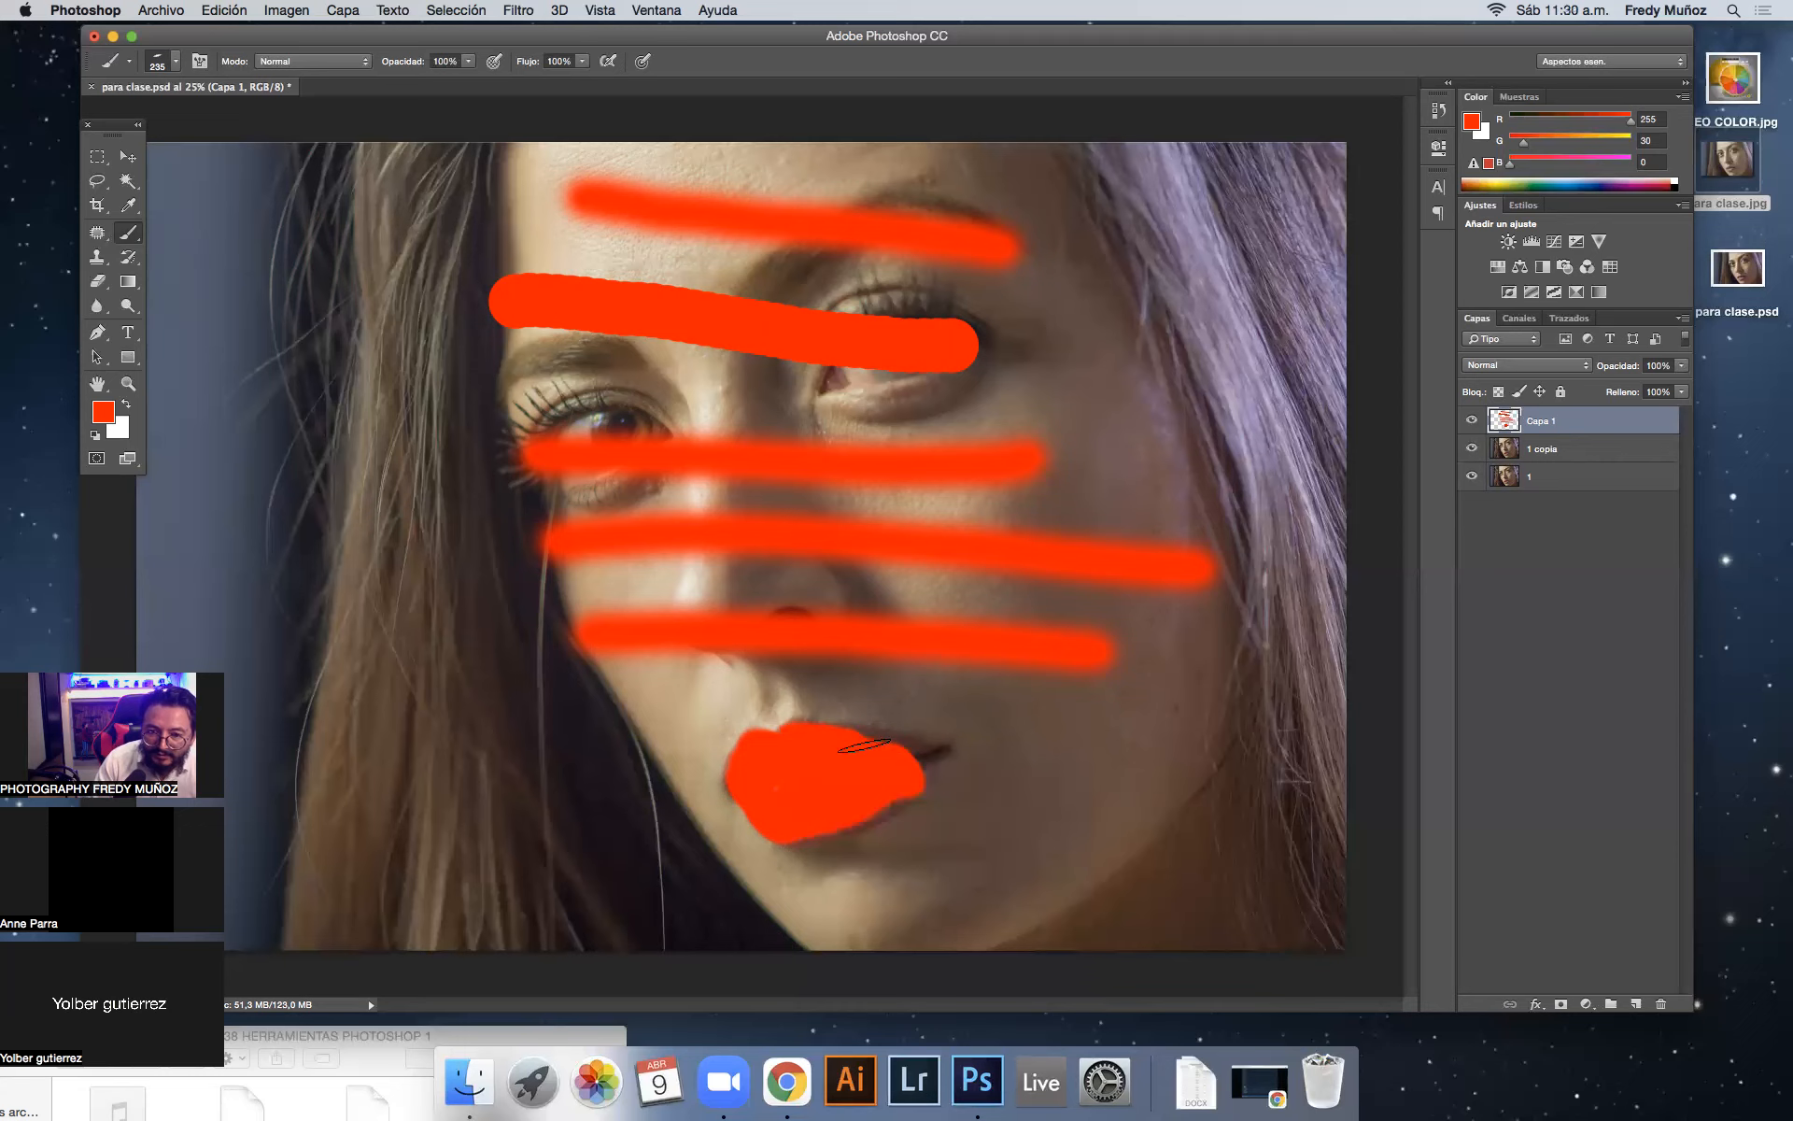
pyautogui.moveTo(881, 750)
pyautogui.mouseDown()
pyautogui.moveTo(920, 747)
pyautogui.moveTo(864, 817)
pyautogui.moveTo(817, 831)
pyautogui.mouseUp()
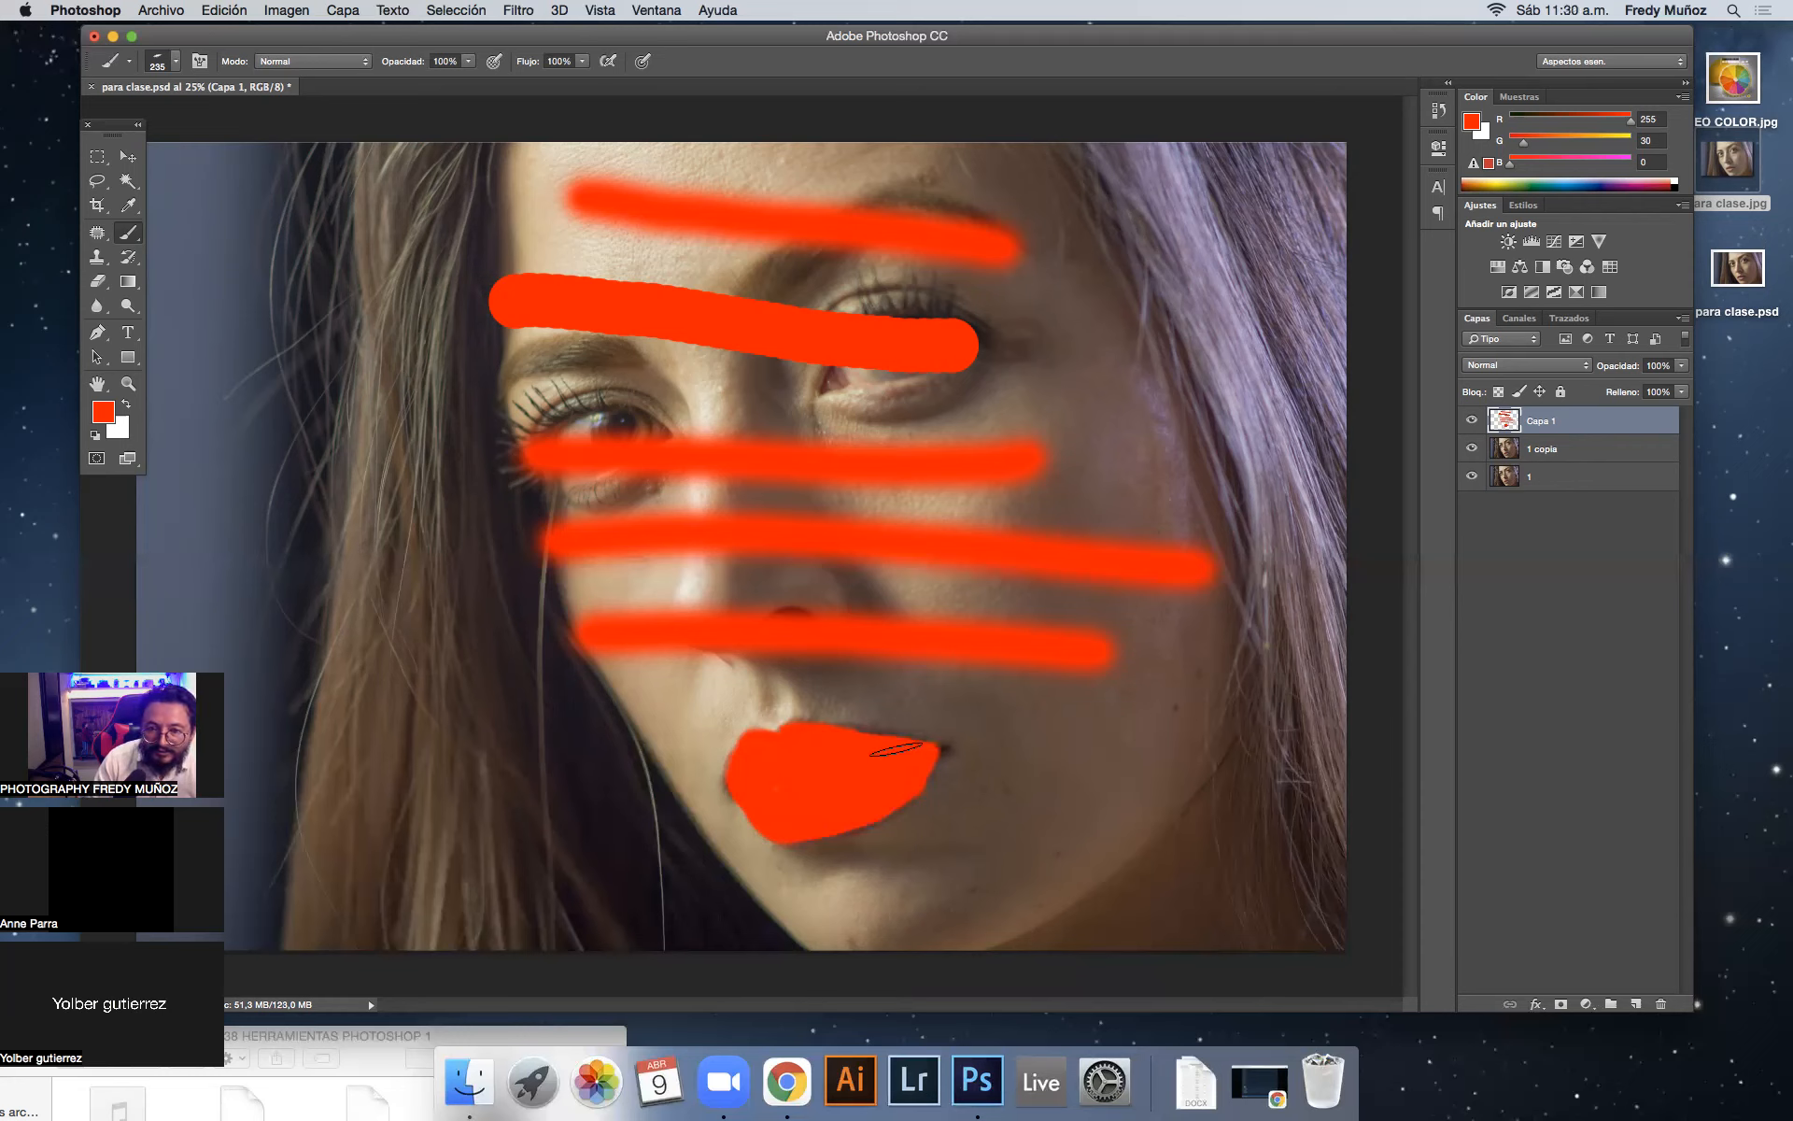
# Step: Make the brush tip almost circular again and set its size to 63 px and hardness to 44%
pyautogui.rightClick(1004, 630)
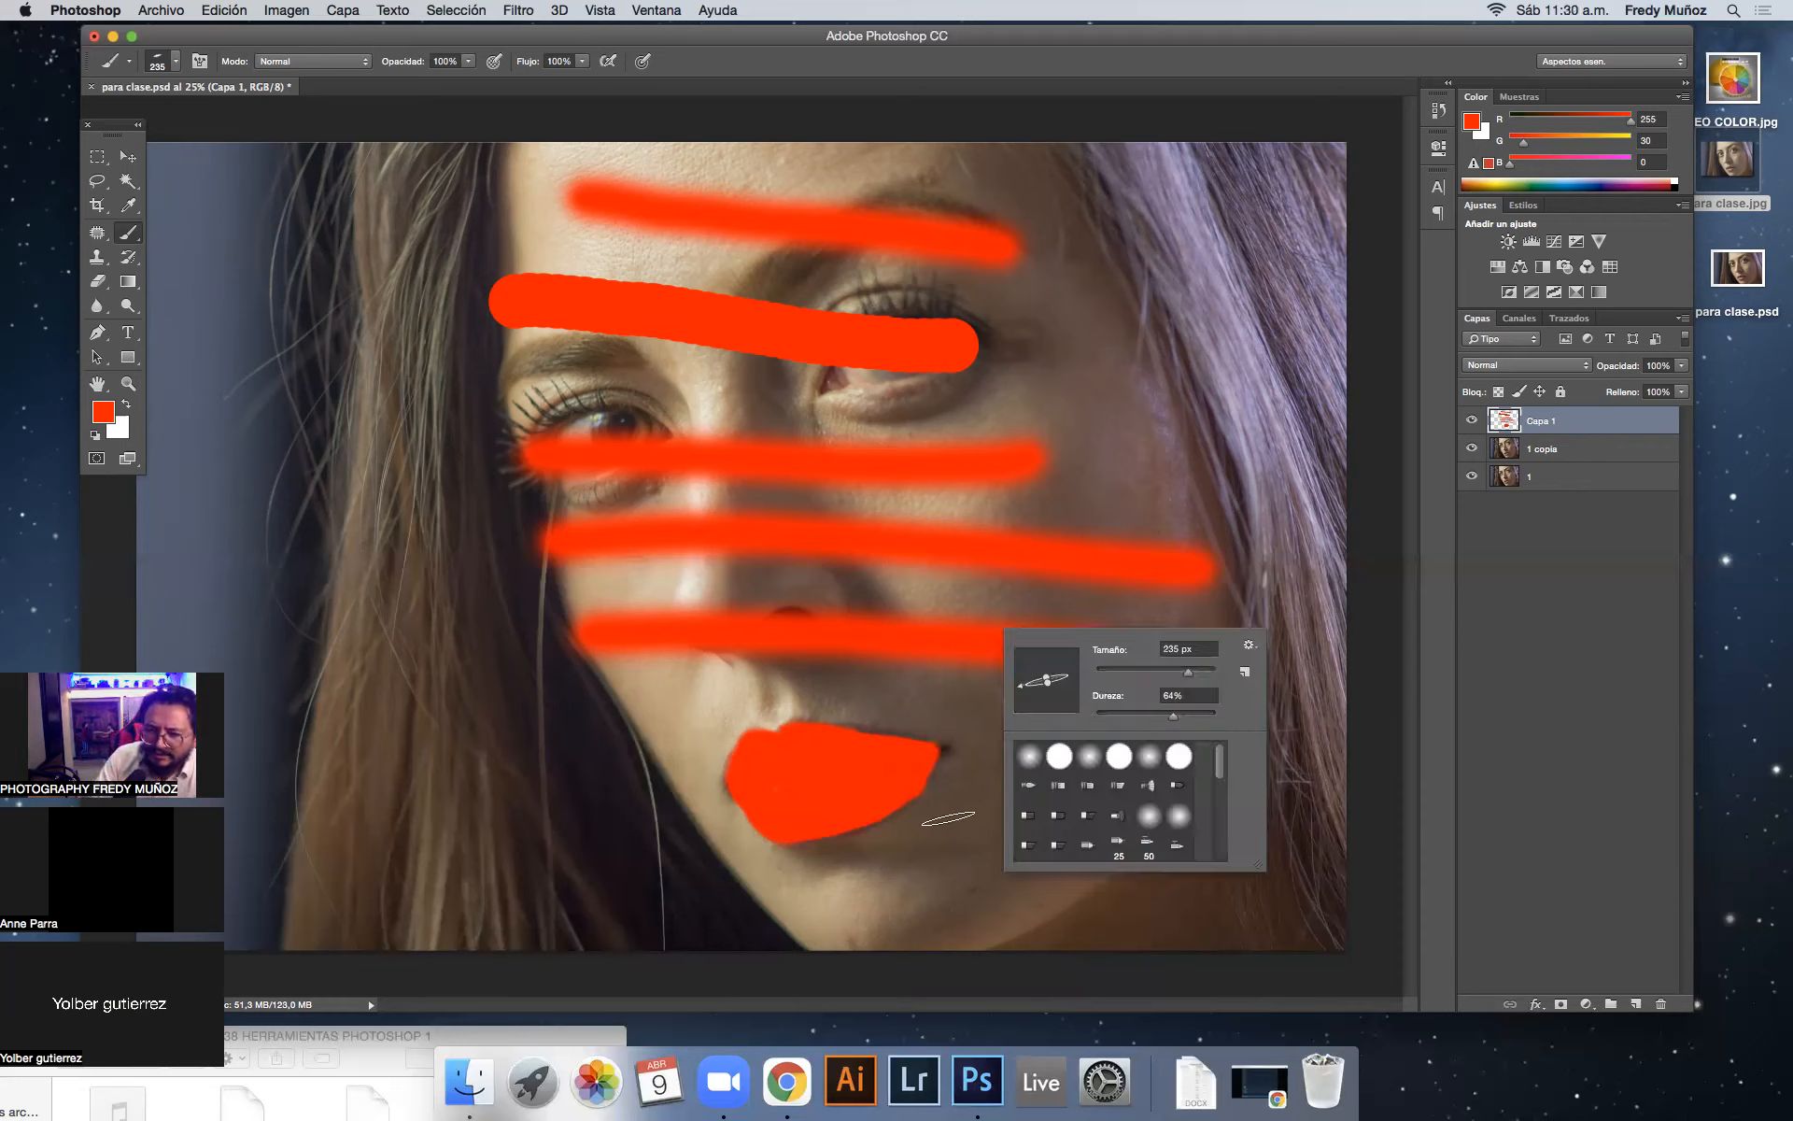
pyautogui.moveTo(1131, 716); pyautogui.dragTo(1123, 671)
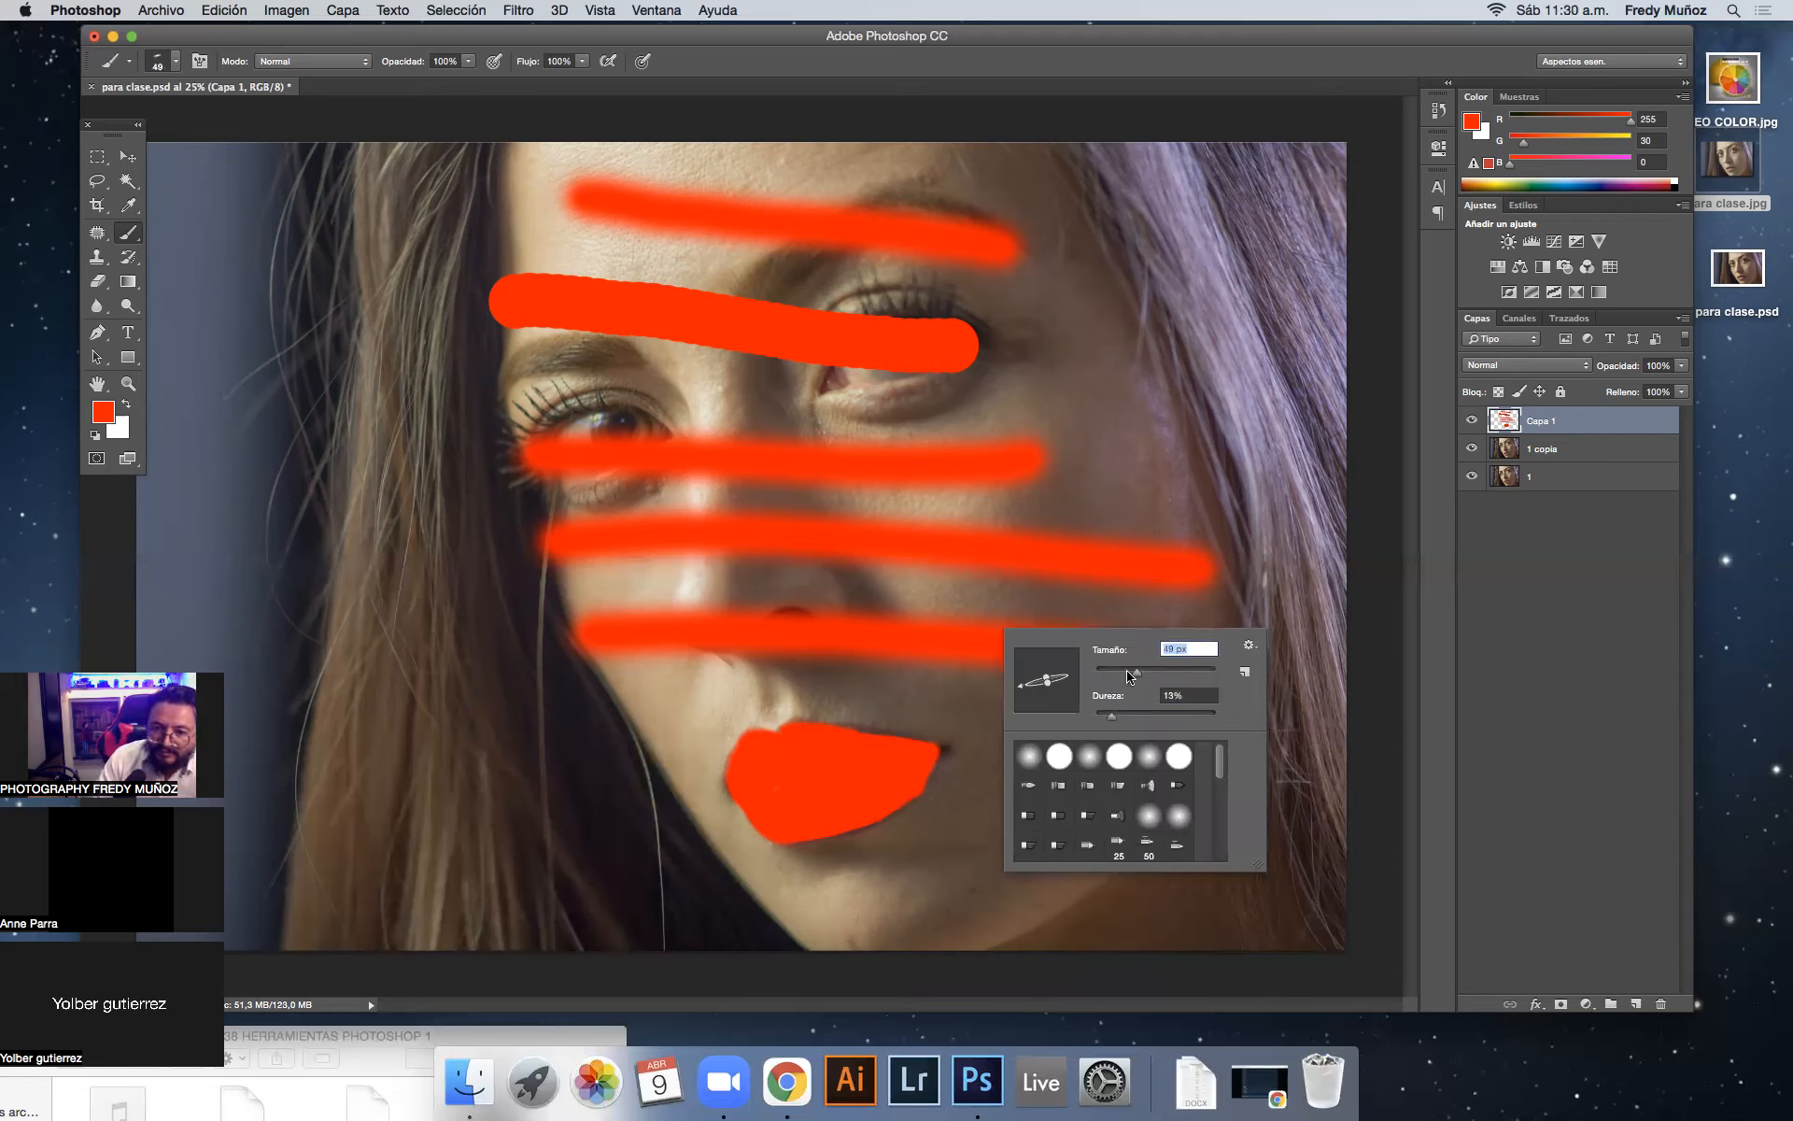
pyautogui.click(1118, 719)
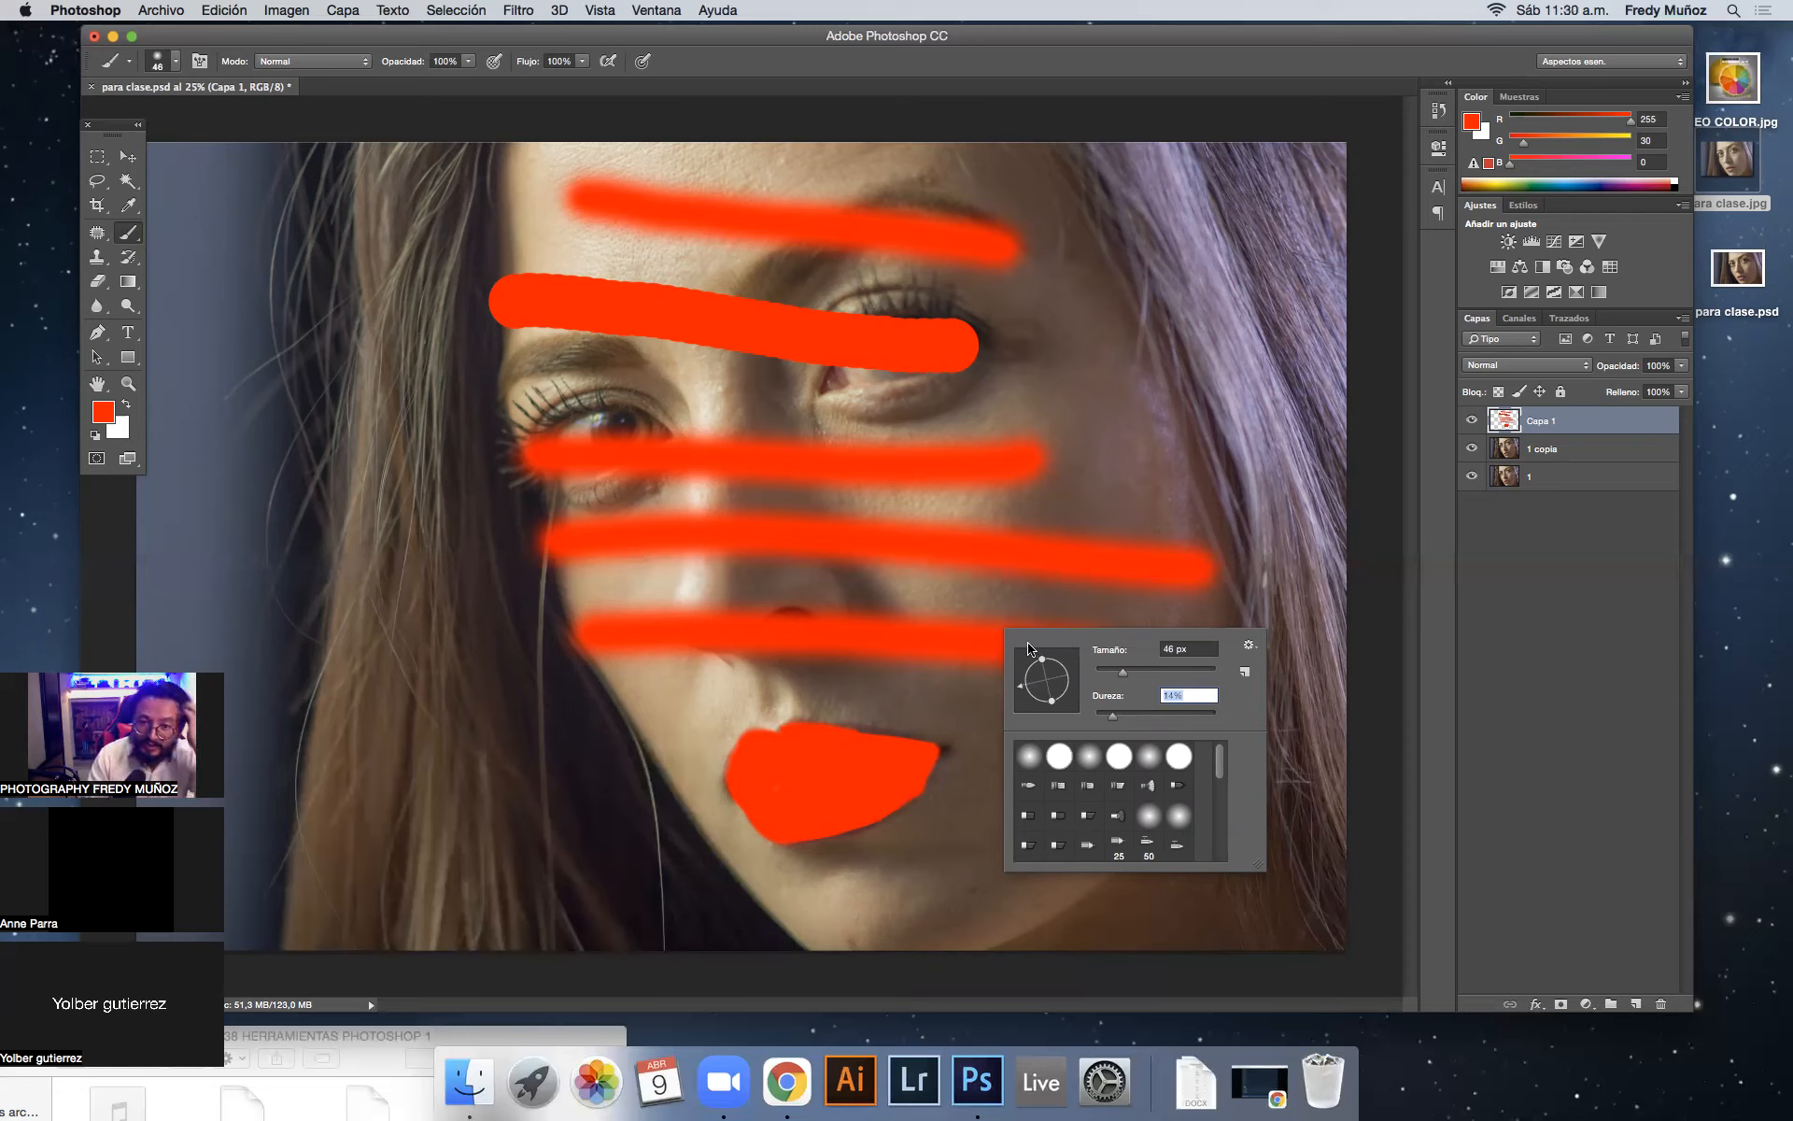
pyautogui.moveTo(1122, 671); pyautogui.dragTo(1123, 715)
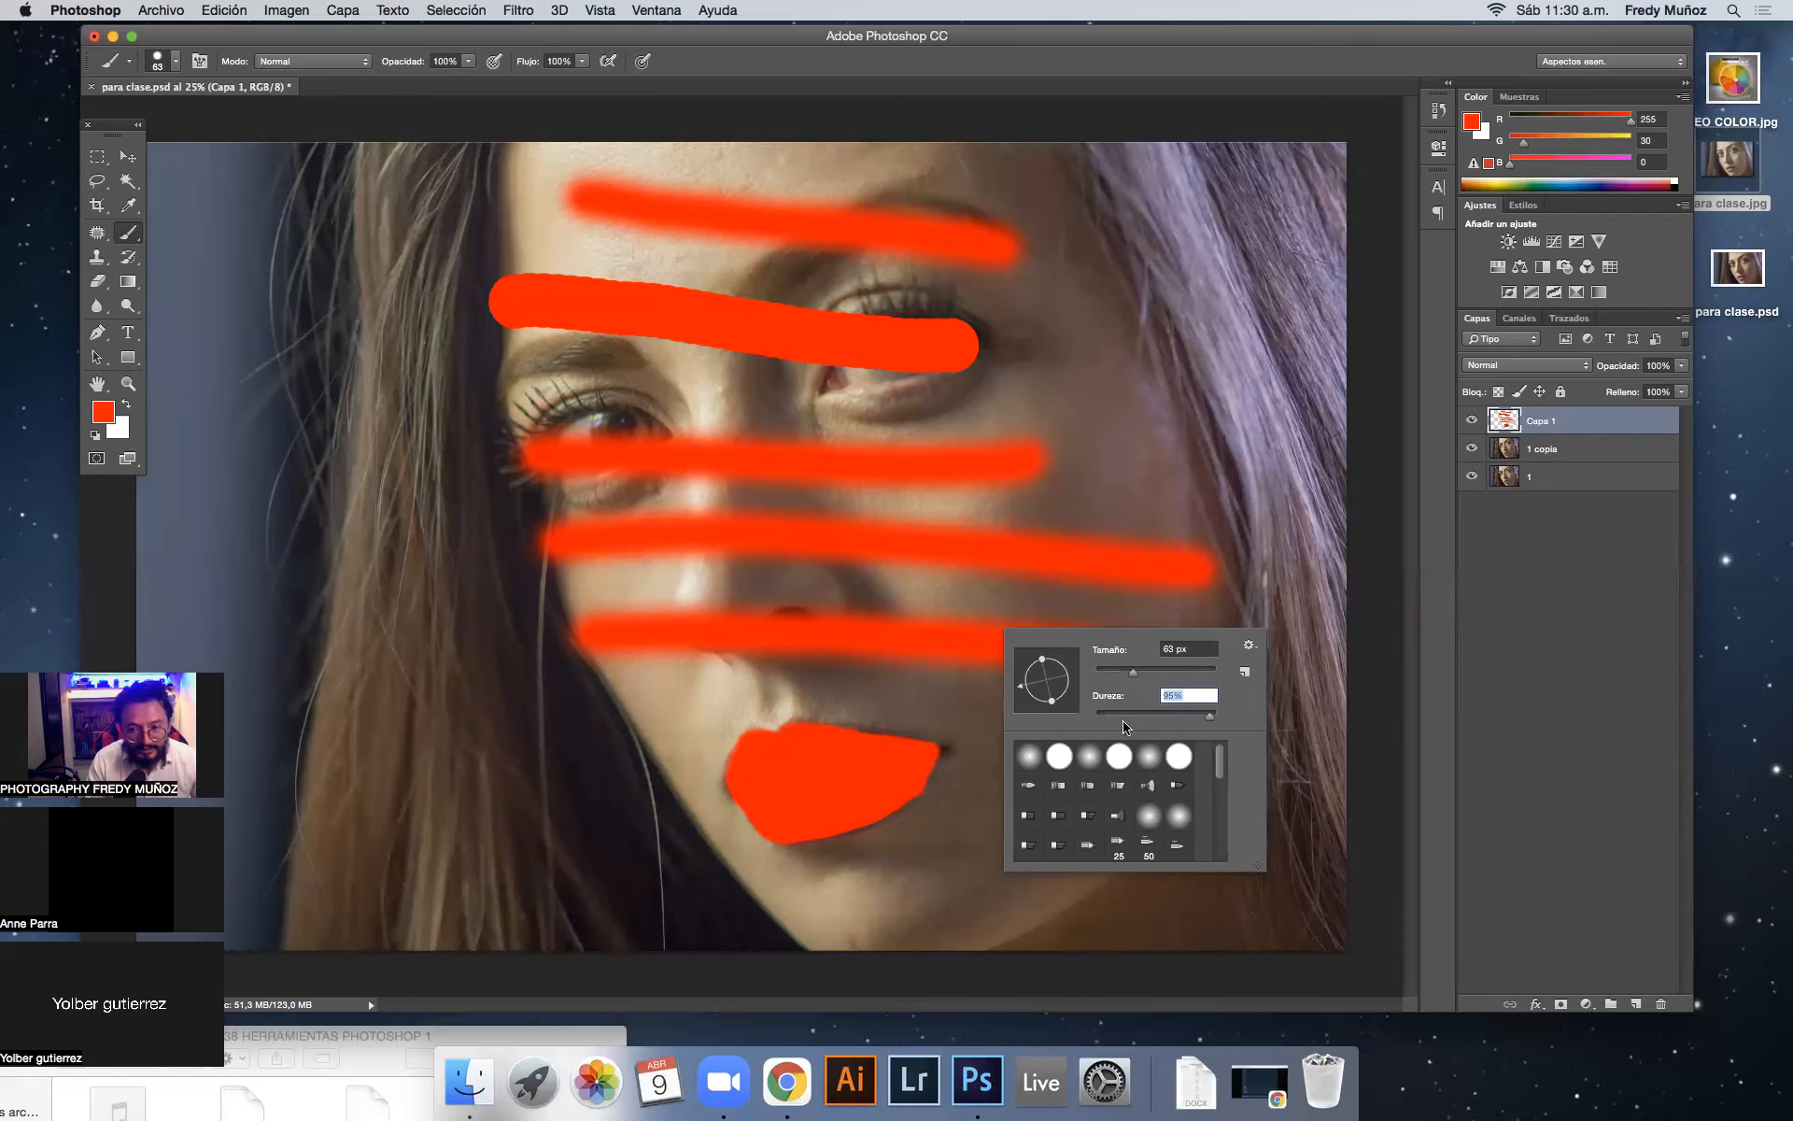
pyautogui.moveTo(1223, 775)
pyautogui.mouseDown()
pyautogui.moveTo(1222, 852)
pyautogui.moveTo(1216, 734)
pyautogui.mouseUp()
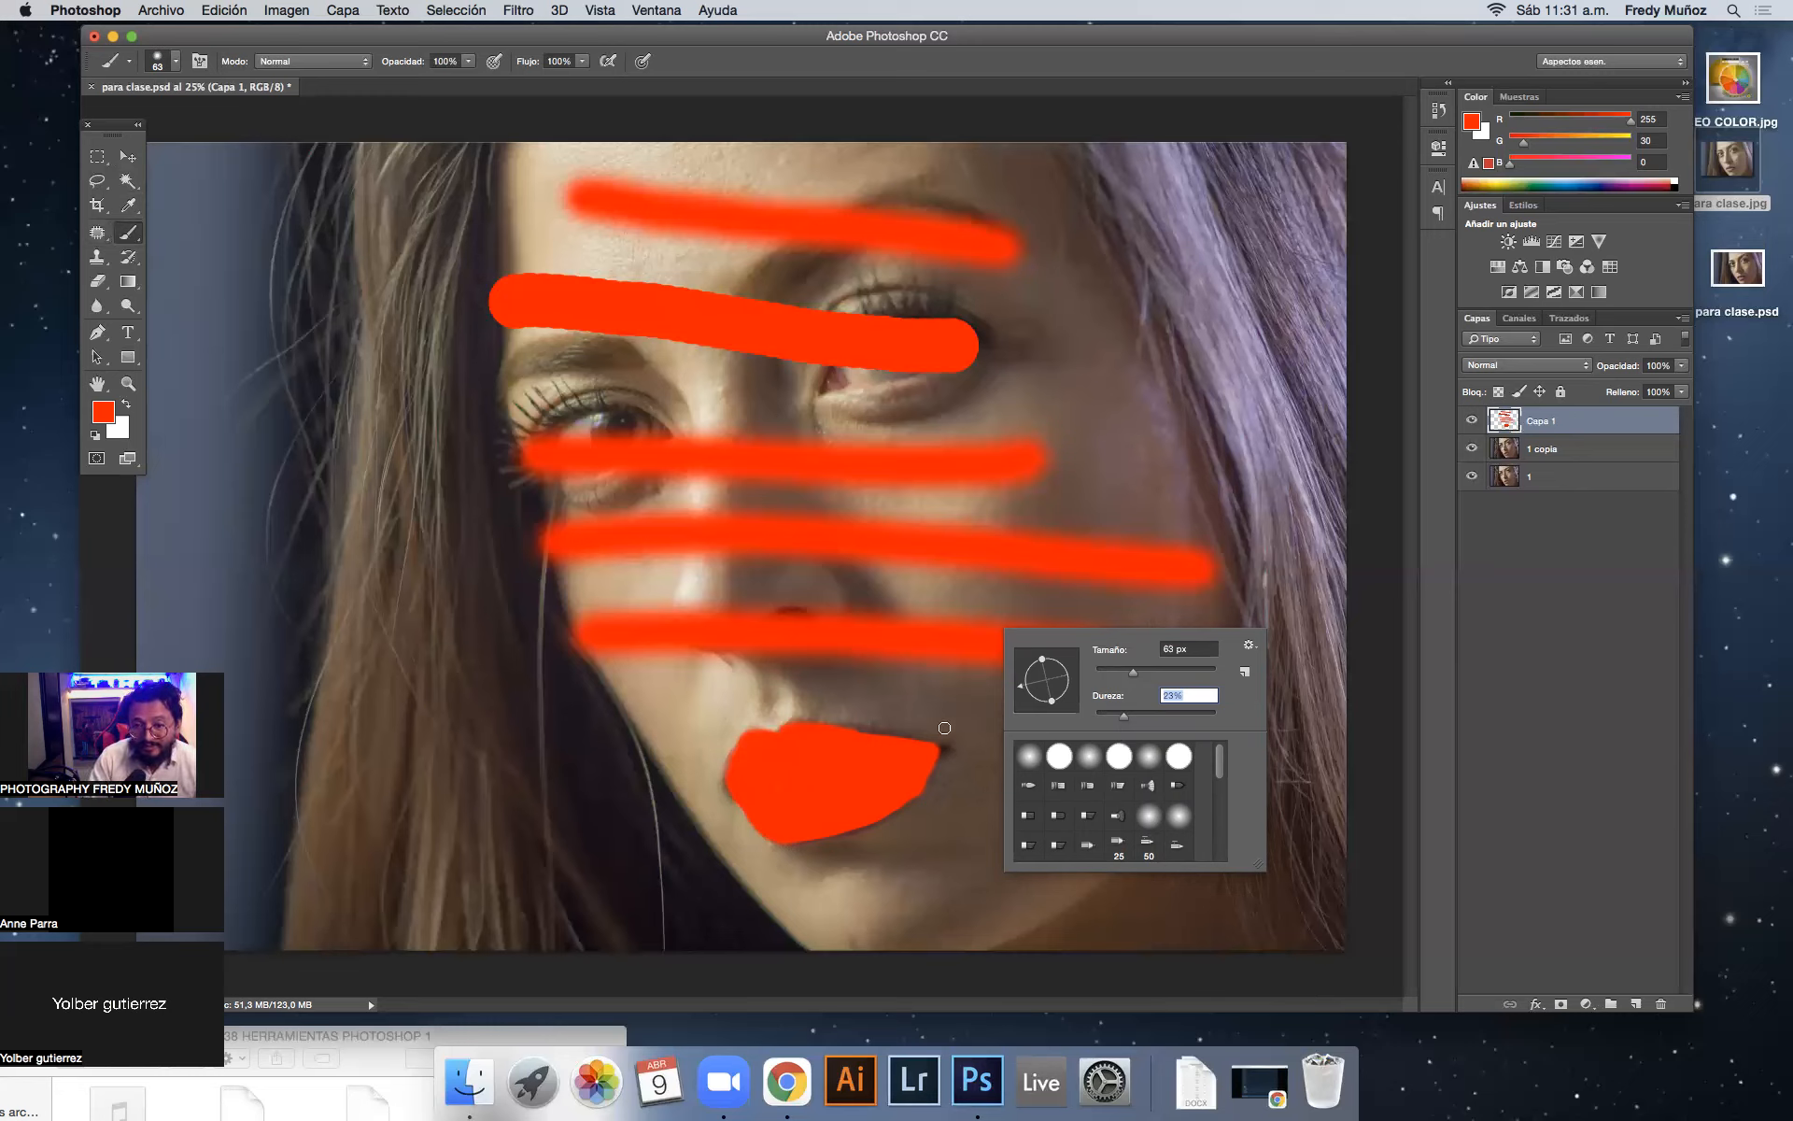
pyautogui.moveTo(1127, 723)
pyautogui.mouseDown()
pyautogui.moveTo(1202, 728)
pyautogui.moveTo(1184, 727)
pyautogui.mouseUp()
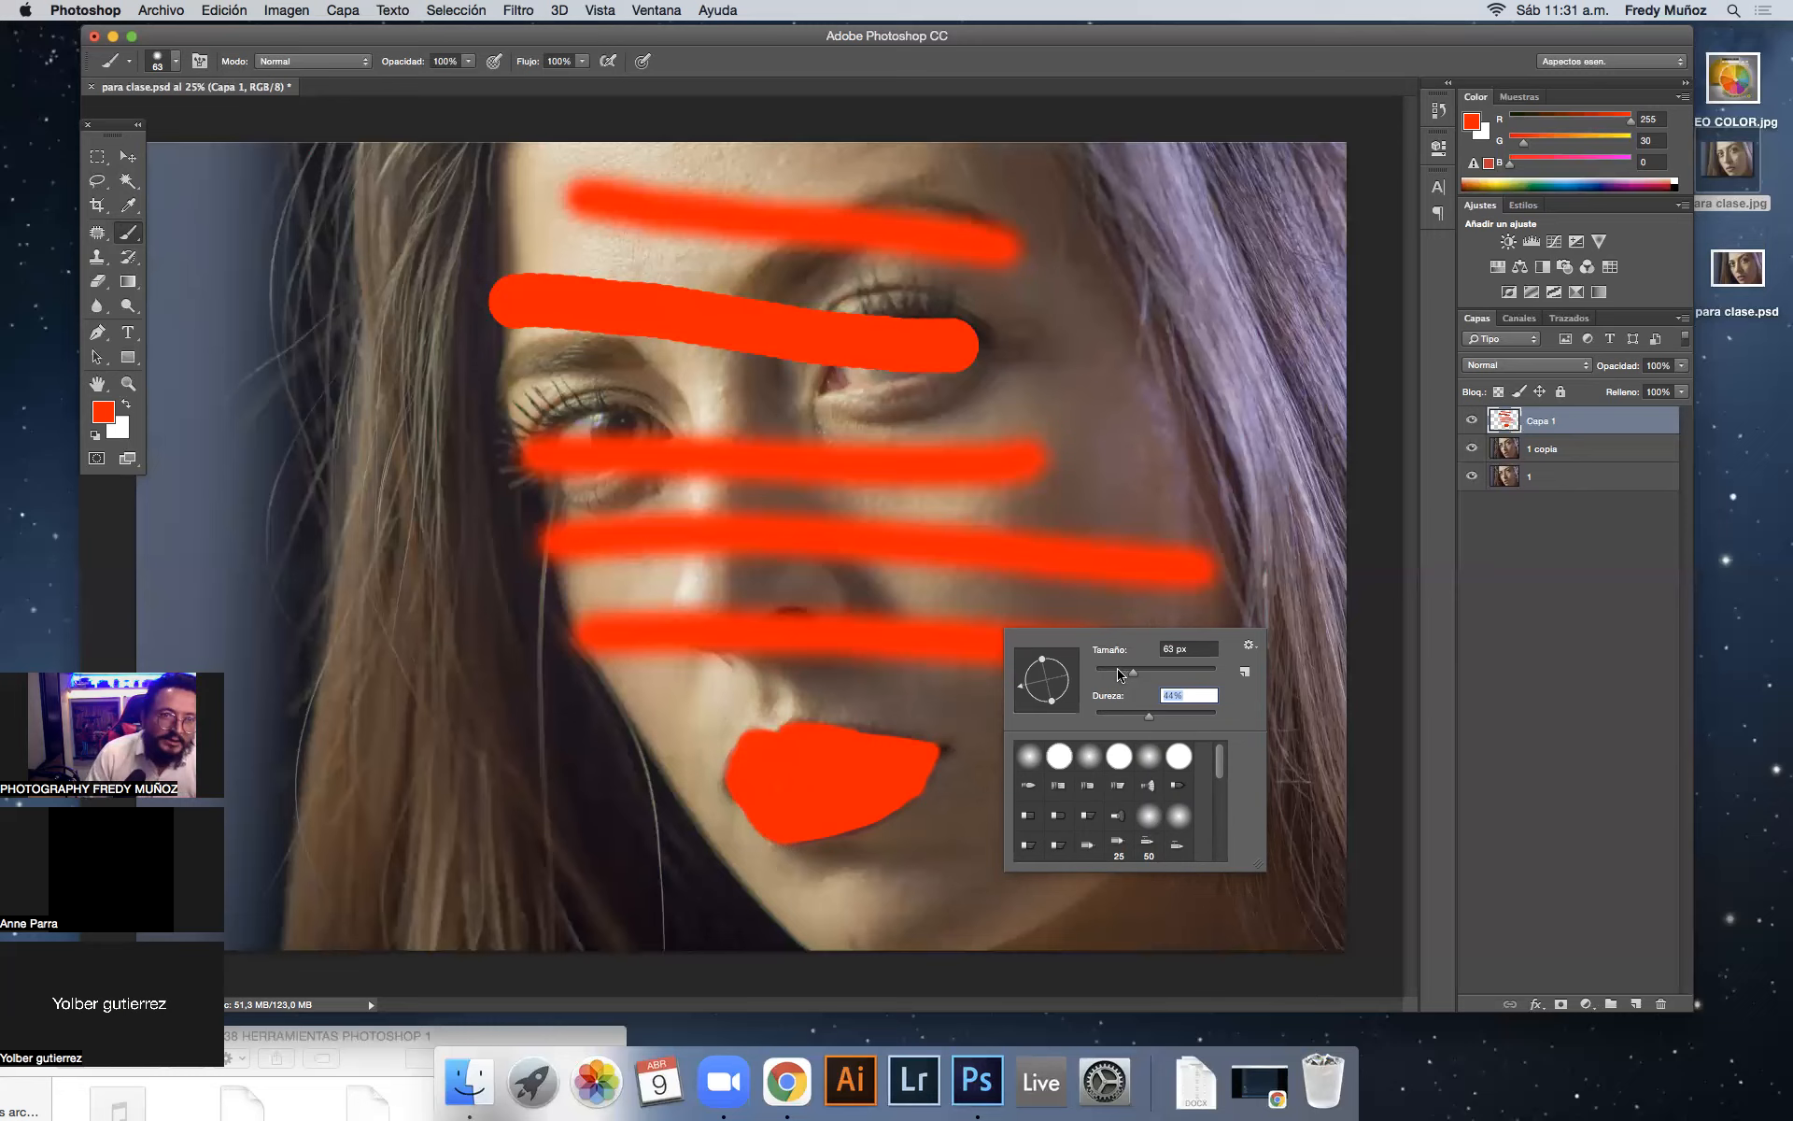
# Step: Paint thin freehand red loops over the cheek from beside the eye down to the corner of the mouth
pyautogui.click(1039, 402)
pyautogui.moveTo(1070, 461)
pyautogui.mouseDown()
pyautogui.moveTo(1084, 514)
pyautogui.moveTo(1056, 322)
pyautogui.moveTo(953, 435)
pyautogui.moveTo(1018, 621)
pyautogui.mouseUp()
pyautogui.moveTo(1099, 702)
pyautogui.mouseDown()
pyautogui.moveTo(1020, 763)
pyautogui.moveTo(941, 719)
pyautogui.mouseUp()
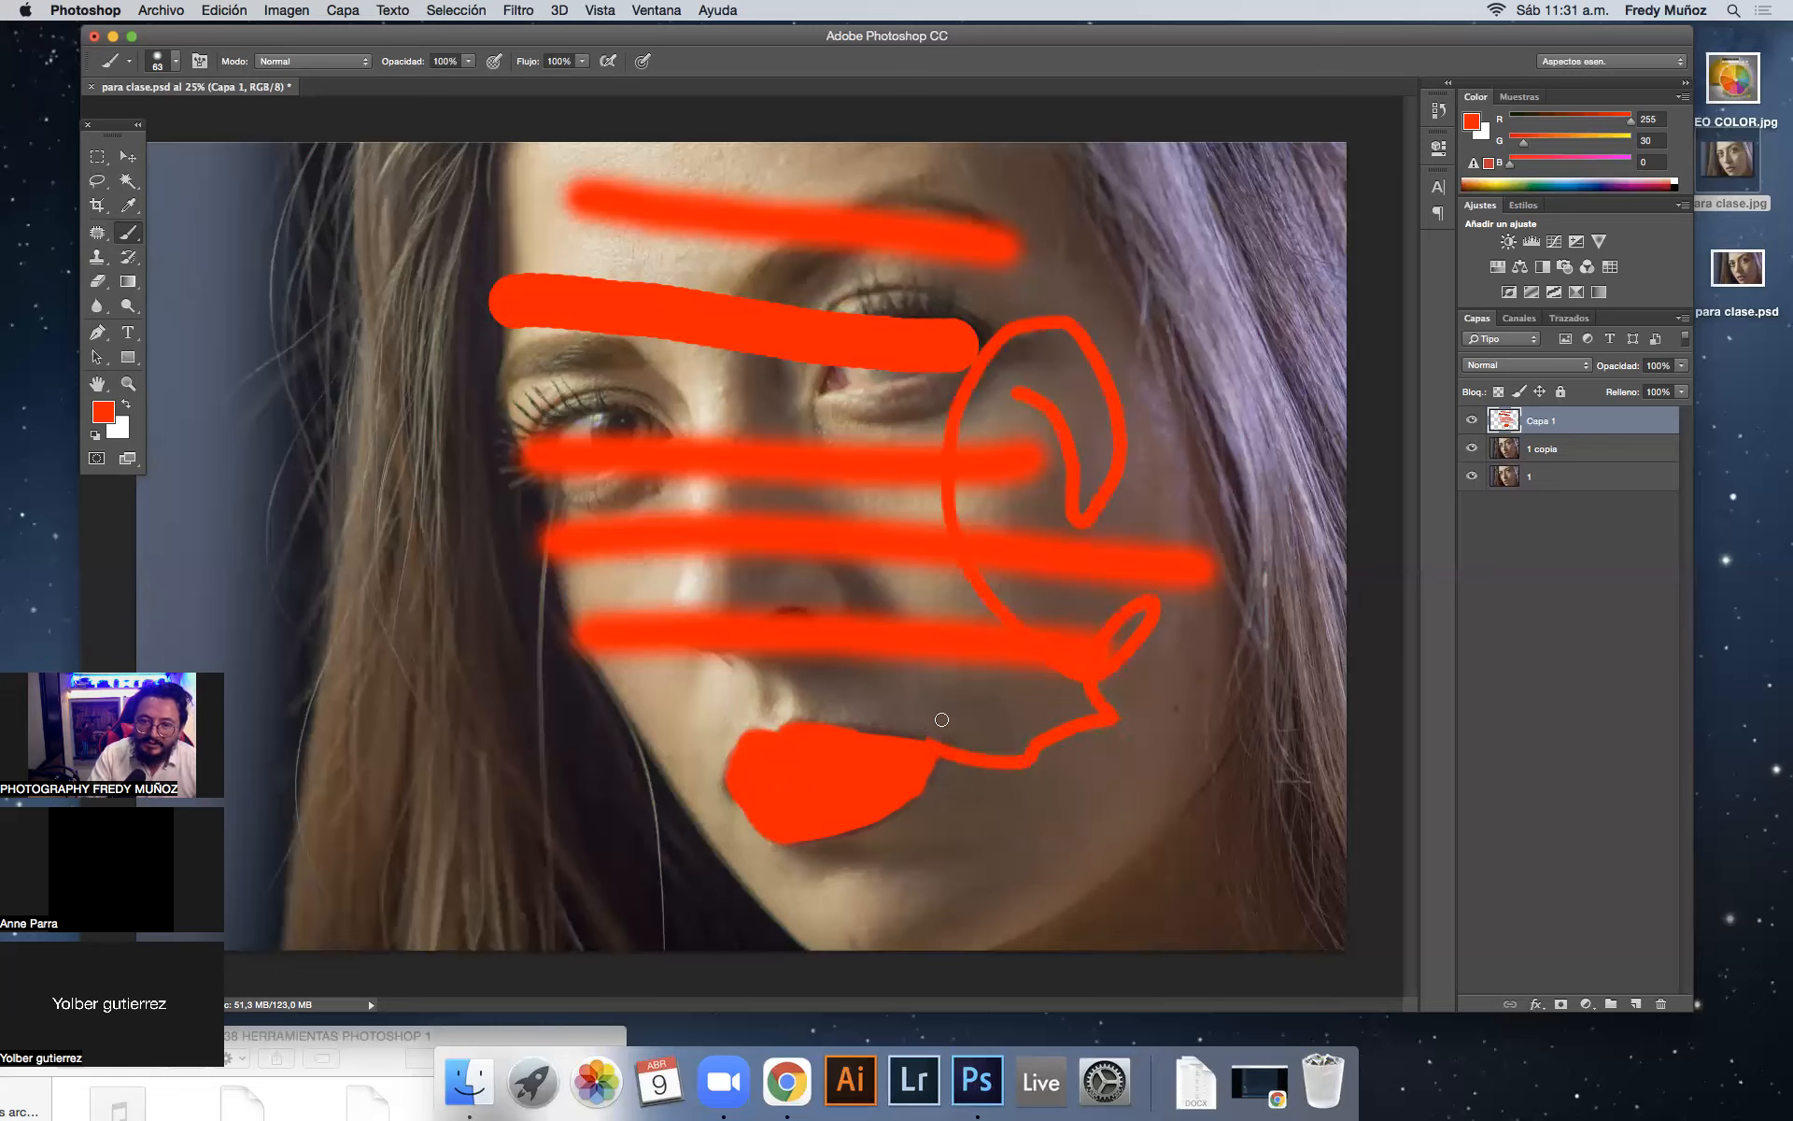
# Step: Set the brush opacity to 52% and flow to 51%, and paint translucent red strokes around the nose and under the eye
pyautogui.click(468, 68)
pyautogui.click(427, 78)
pyautogui.click(581, 63)
pyautogui.click(539, 83)
pyautogui.moveTo(692, 390)
pyautogui.mouseDown()
pyautogui.moveTo(815, 420)
pyautogui.moveTo(843, 402)
pyautogui.moveTo(761, 373)
pyautogui.mouseUp()
pyautogui.moveTo(875, 418); pyautogui.dragTo(985, 430)
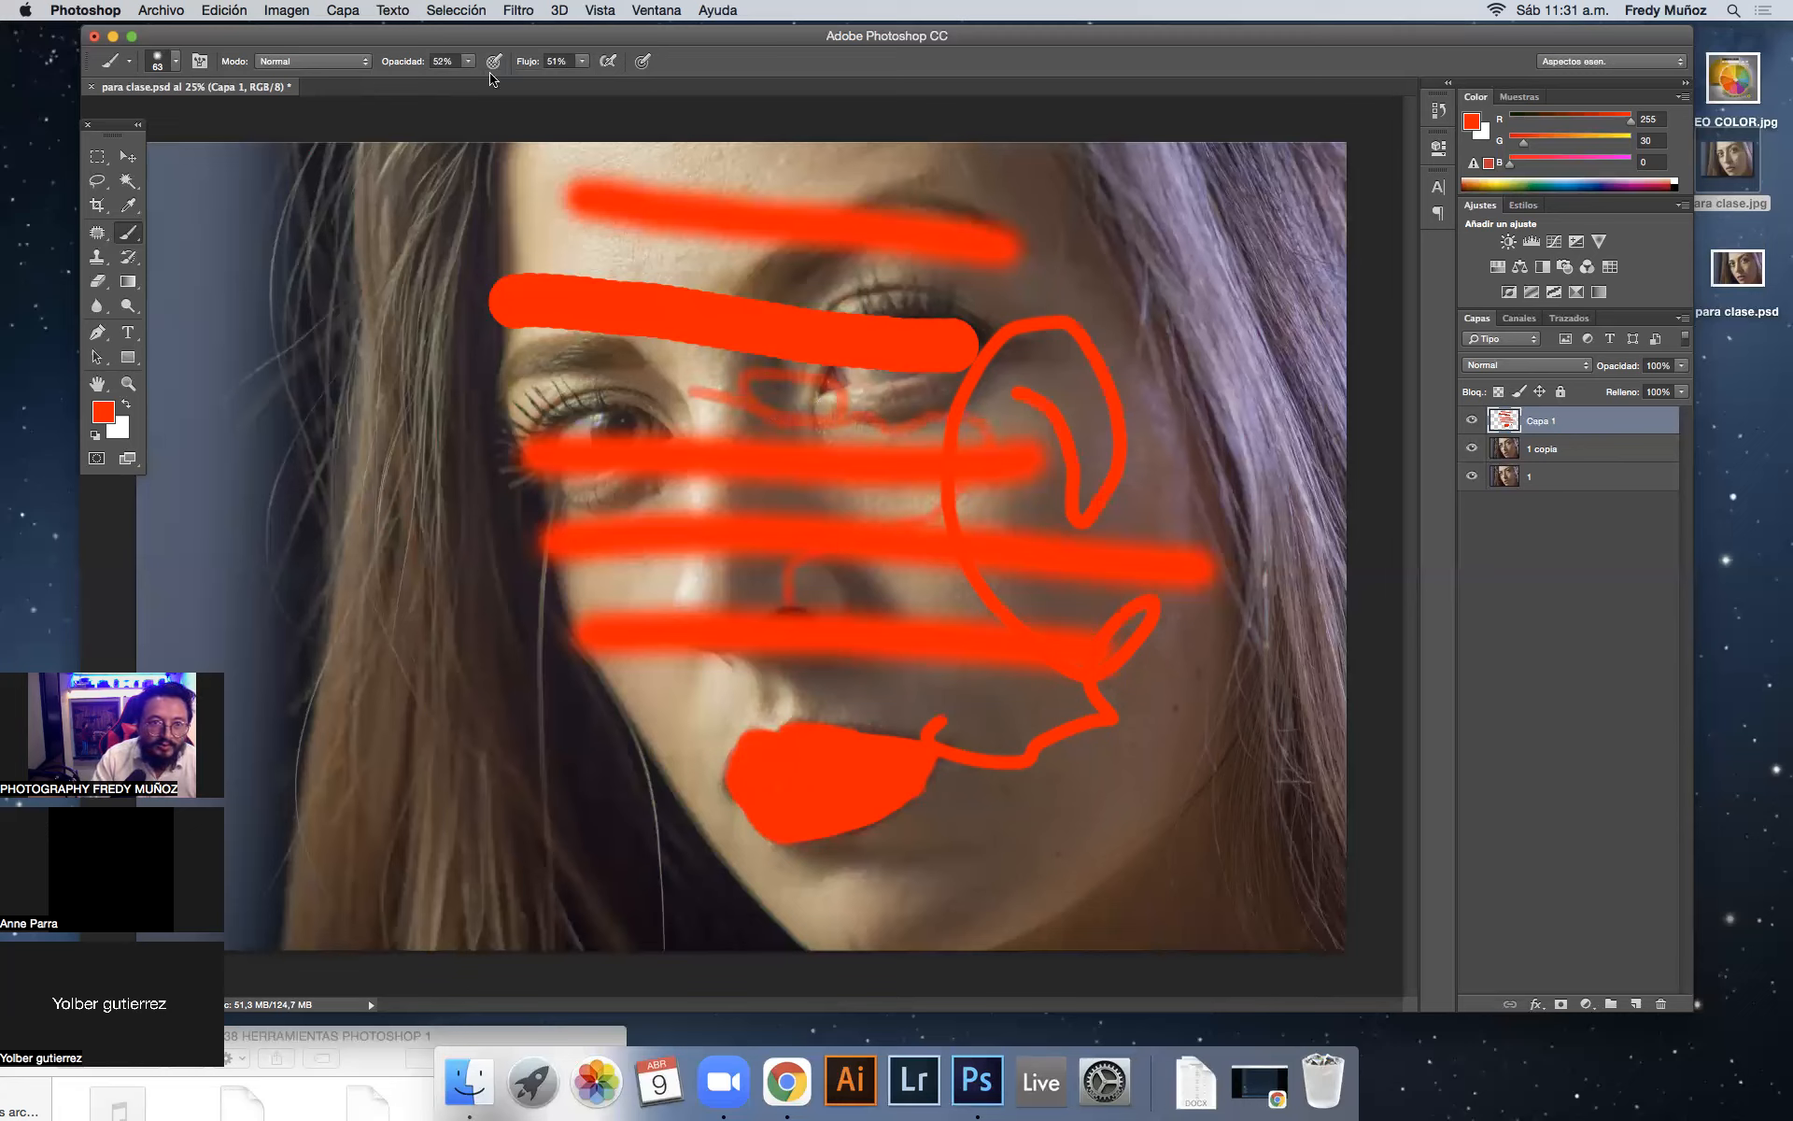
# Step: Lower the brush opacity to 23% and flow to 32%, and paint faint red strokes between the nose and lips and on the adjacent cheek
pyautogui.click(468, 61)
pyautogui.click(444, 82)
pyautogui.click(581, 61)
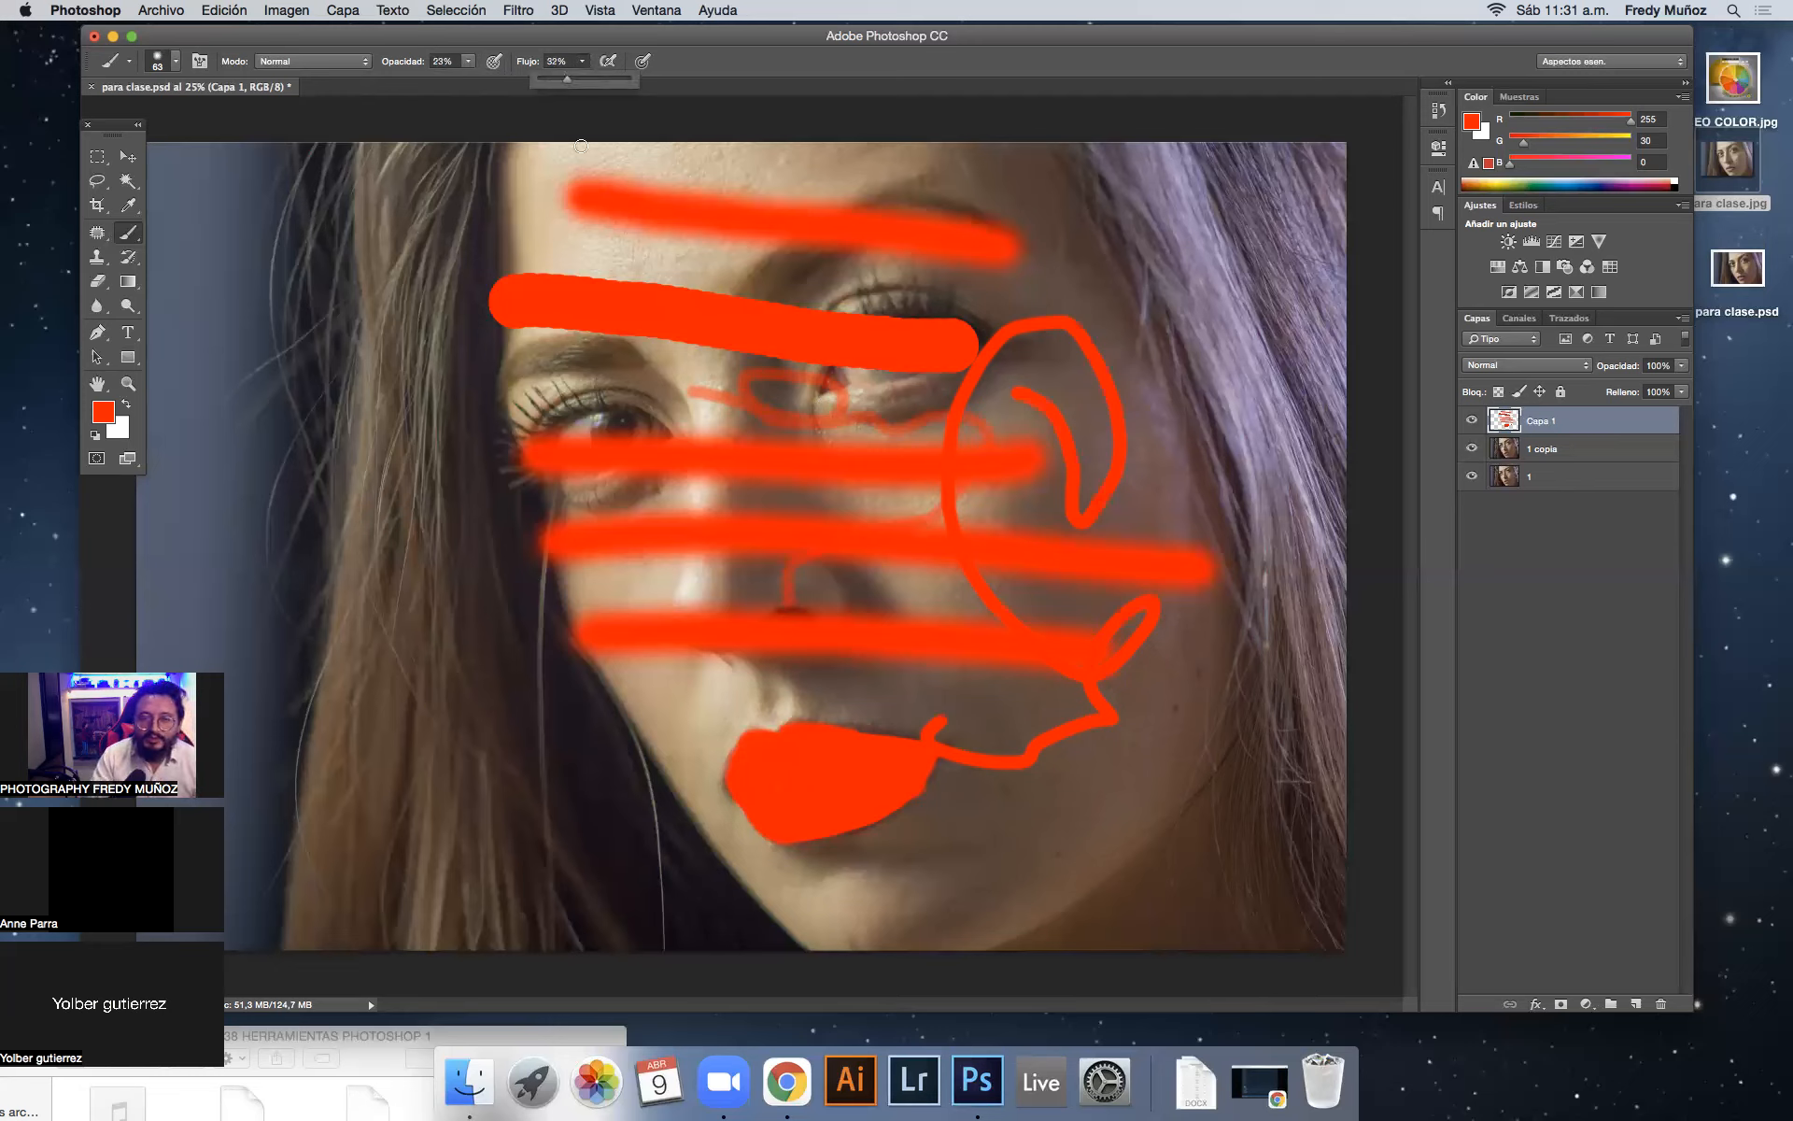
pyautogui.moveTo(871, 674); pyautogui.dragTo(867, 703)
pyautogui.moveTo(743, 705)
pyautogui.mouseDown()
pyautogui.moveTo(713, 709)
pyautogui.moveTo(677, 681)
pyautogui.moveTo(625, 693)
pyautogui.moveTo(679, 683)
pyautogui.moveTo(653, 712)
pyautogui.moveTo(643, 681)
pyautogui.moveTo(706, 693)
pyautogui.moveTo(680, 697)
pyautogui.moveTo(692, 672)
pyautogui.moveTo(754, 709)
pyautogui.moveTo(740, 659)
pyautogui.moveTo(670, 704)
pyautogui.moveTo(746, 719)
pyautogui.mouseUp()
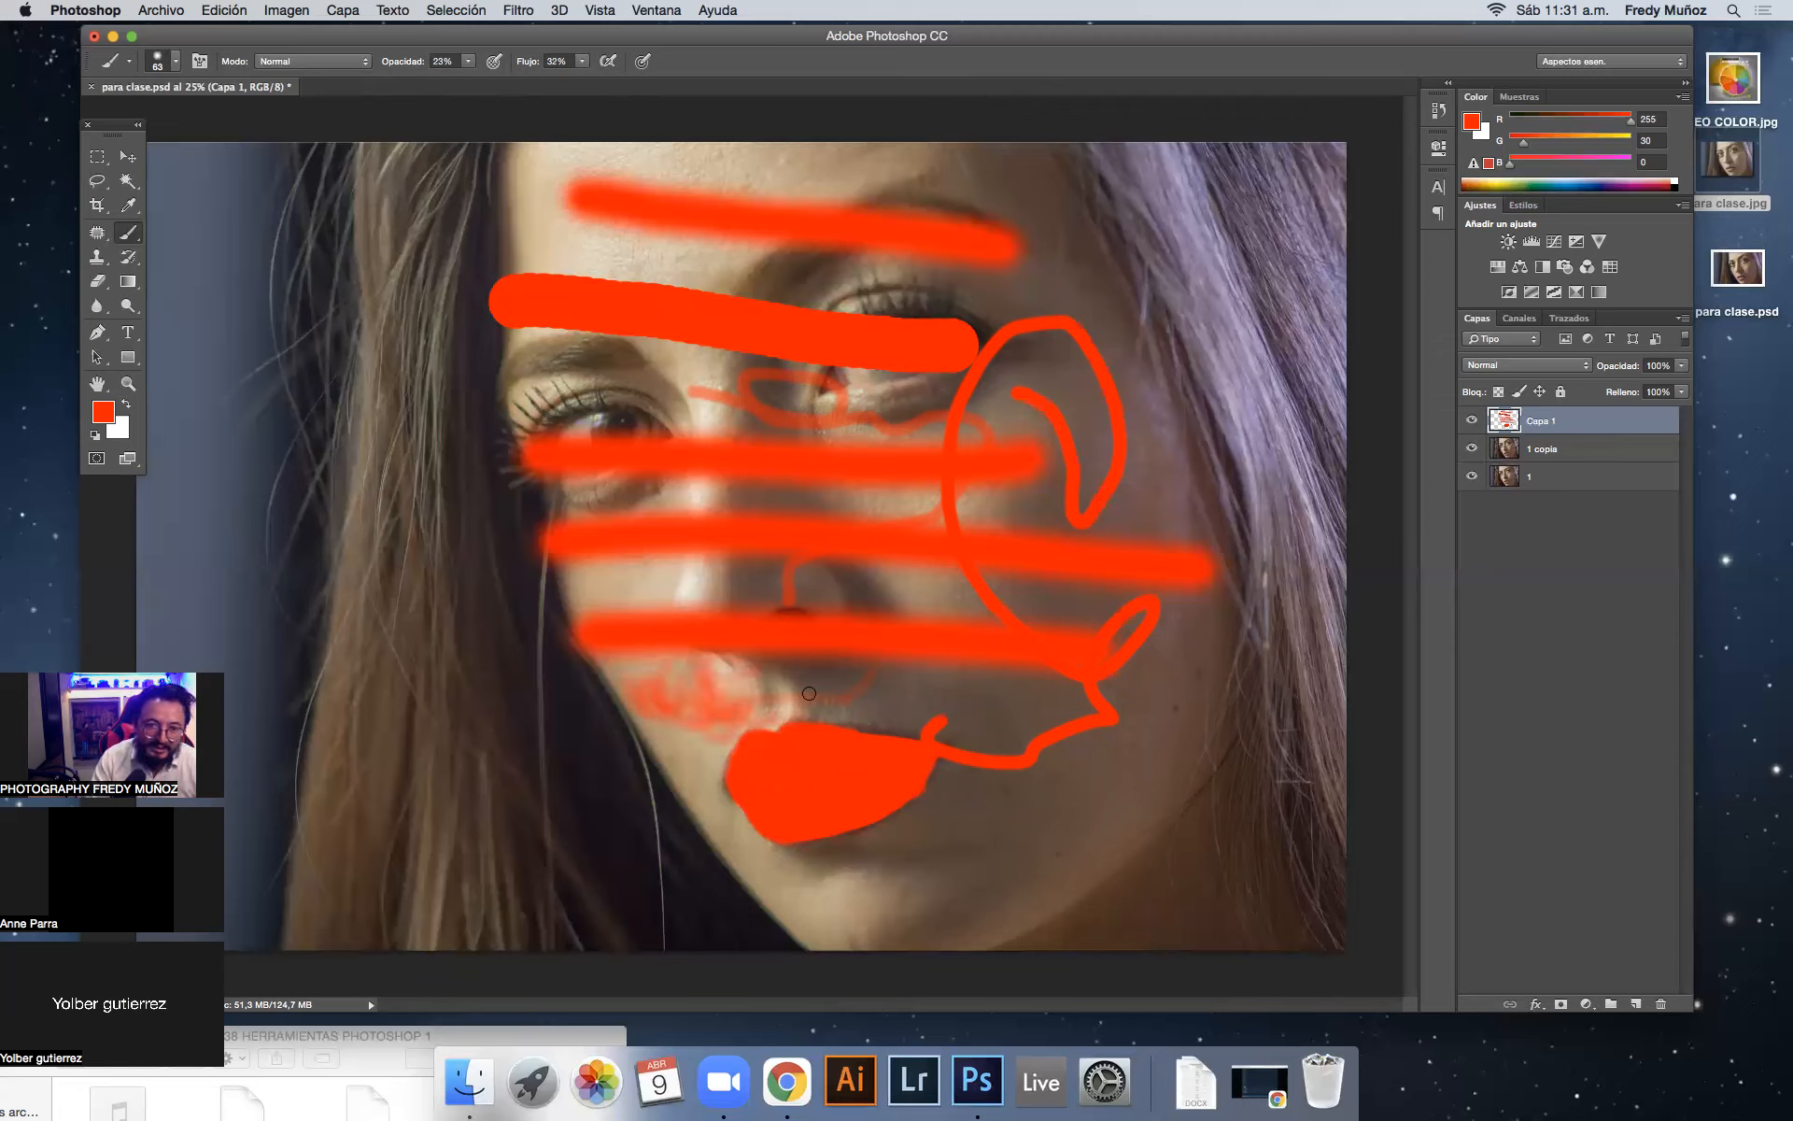
# Step: Lower the brush opacity to 17% and flow to 22%, and paint very faint red strokes on the forehead between the two upper stripes
pyautogui.click(470, 62)
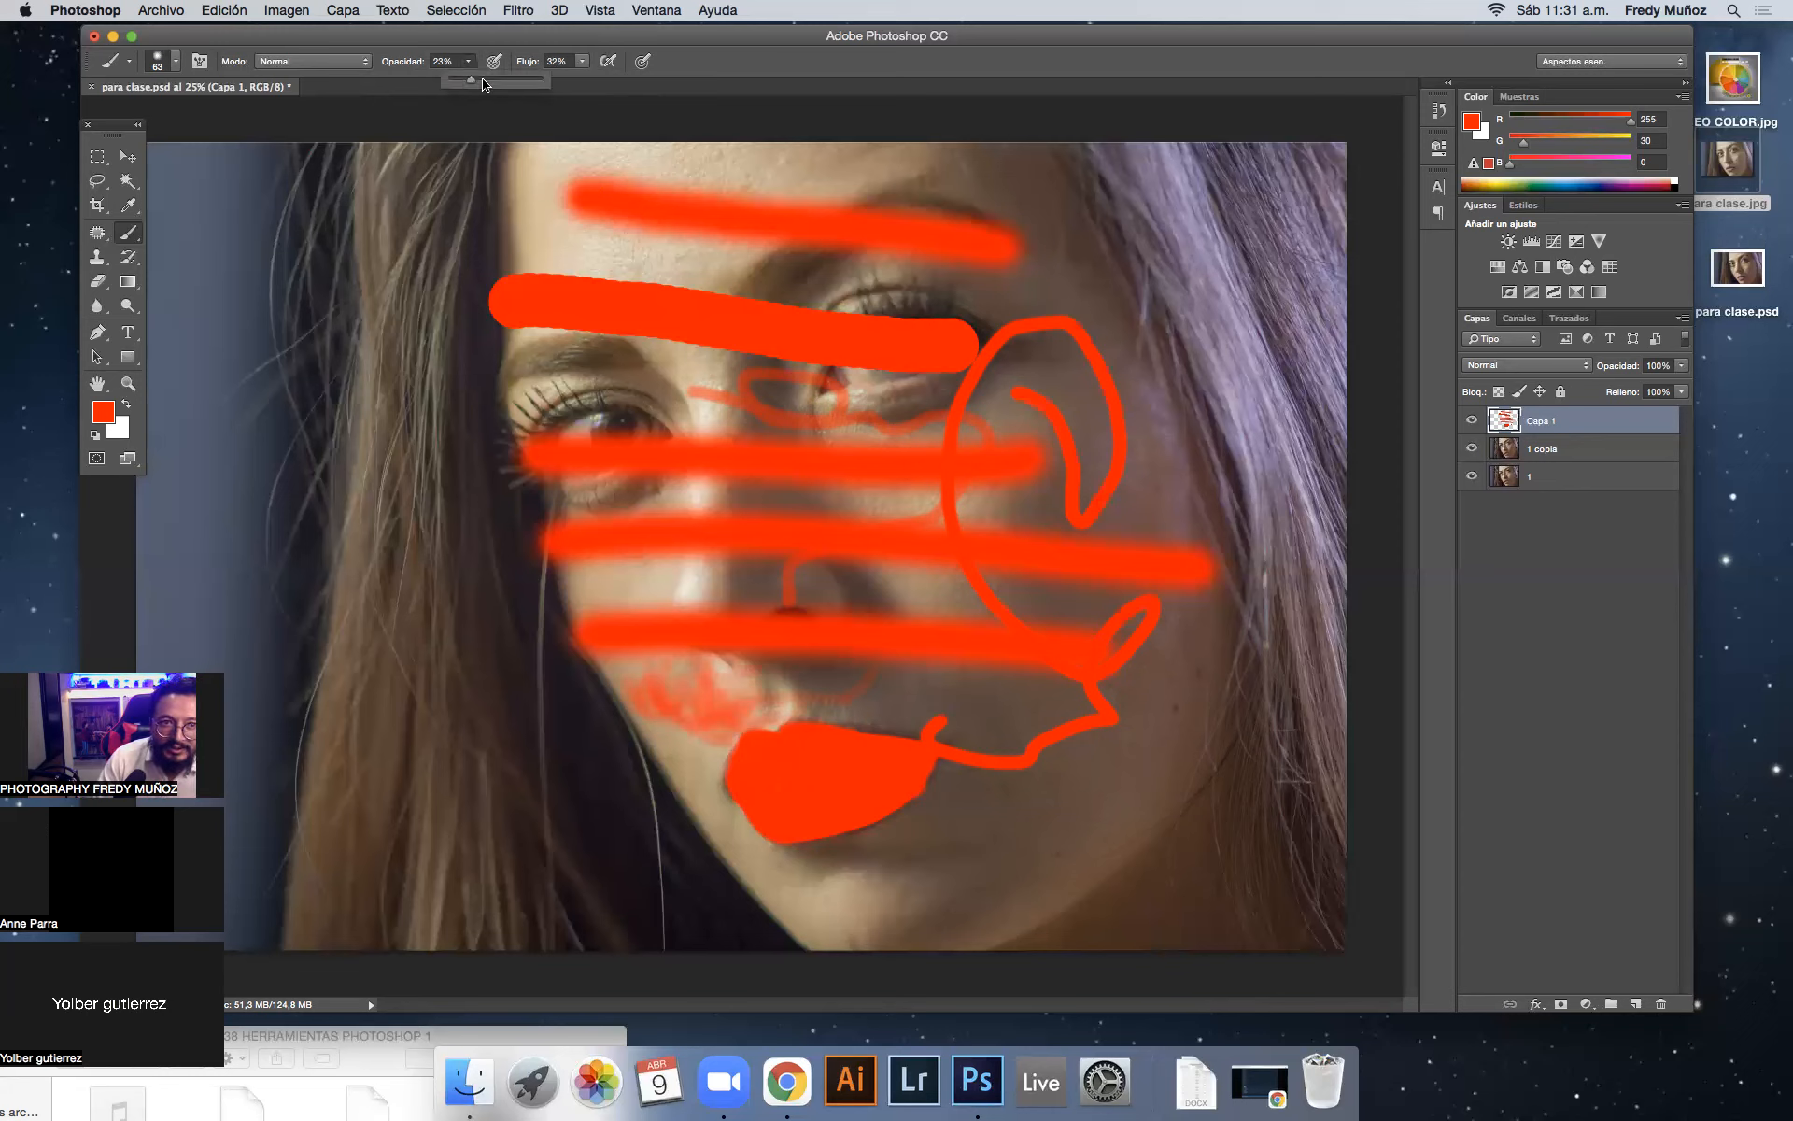
pyautogui.moveTo(582, 62); pyautogui.dragTo(576, 84)
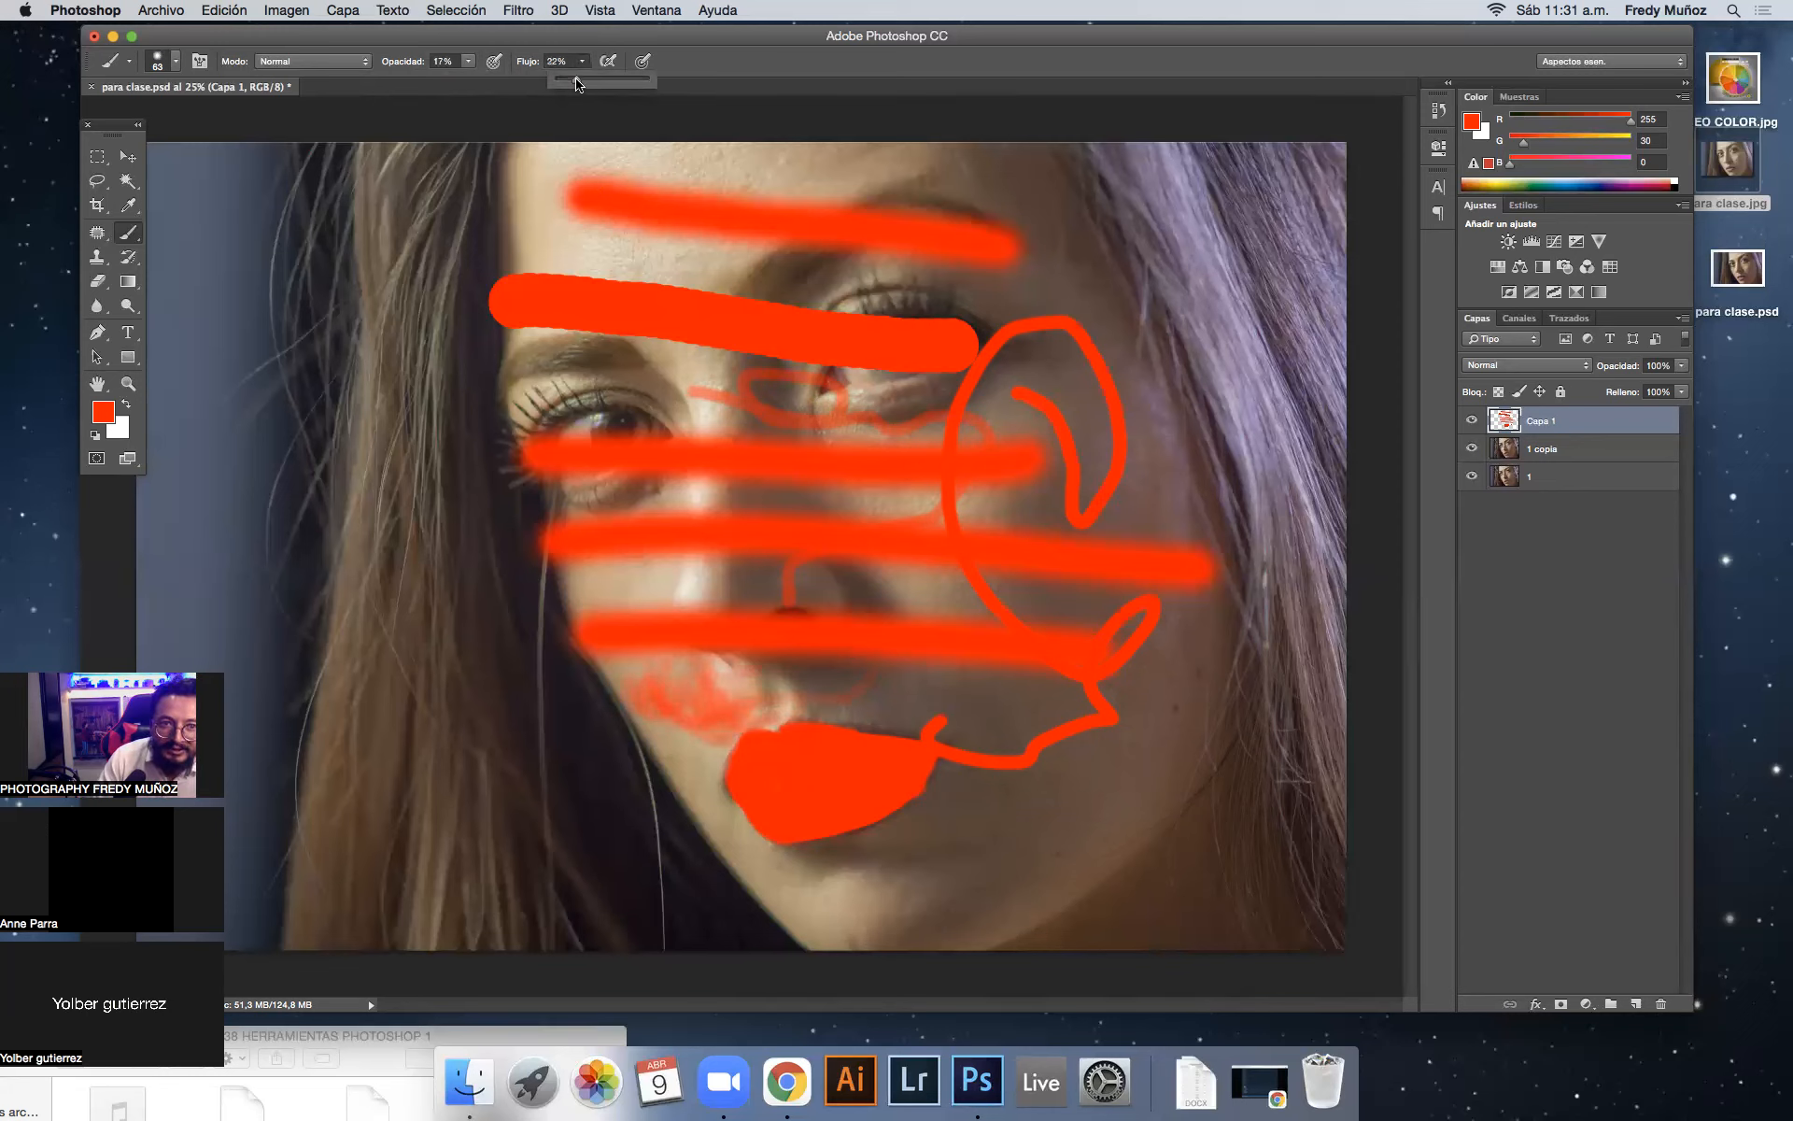
pyautogui.click(598, 236)
pyautogui.moveTo(601, 230); pyautogui.dragTo(755, 254)
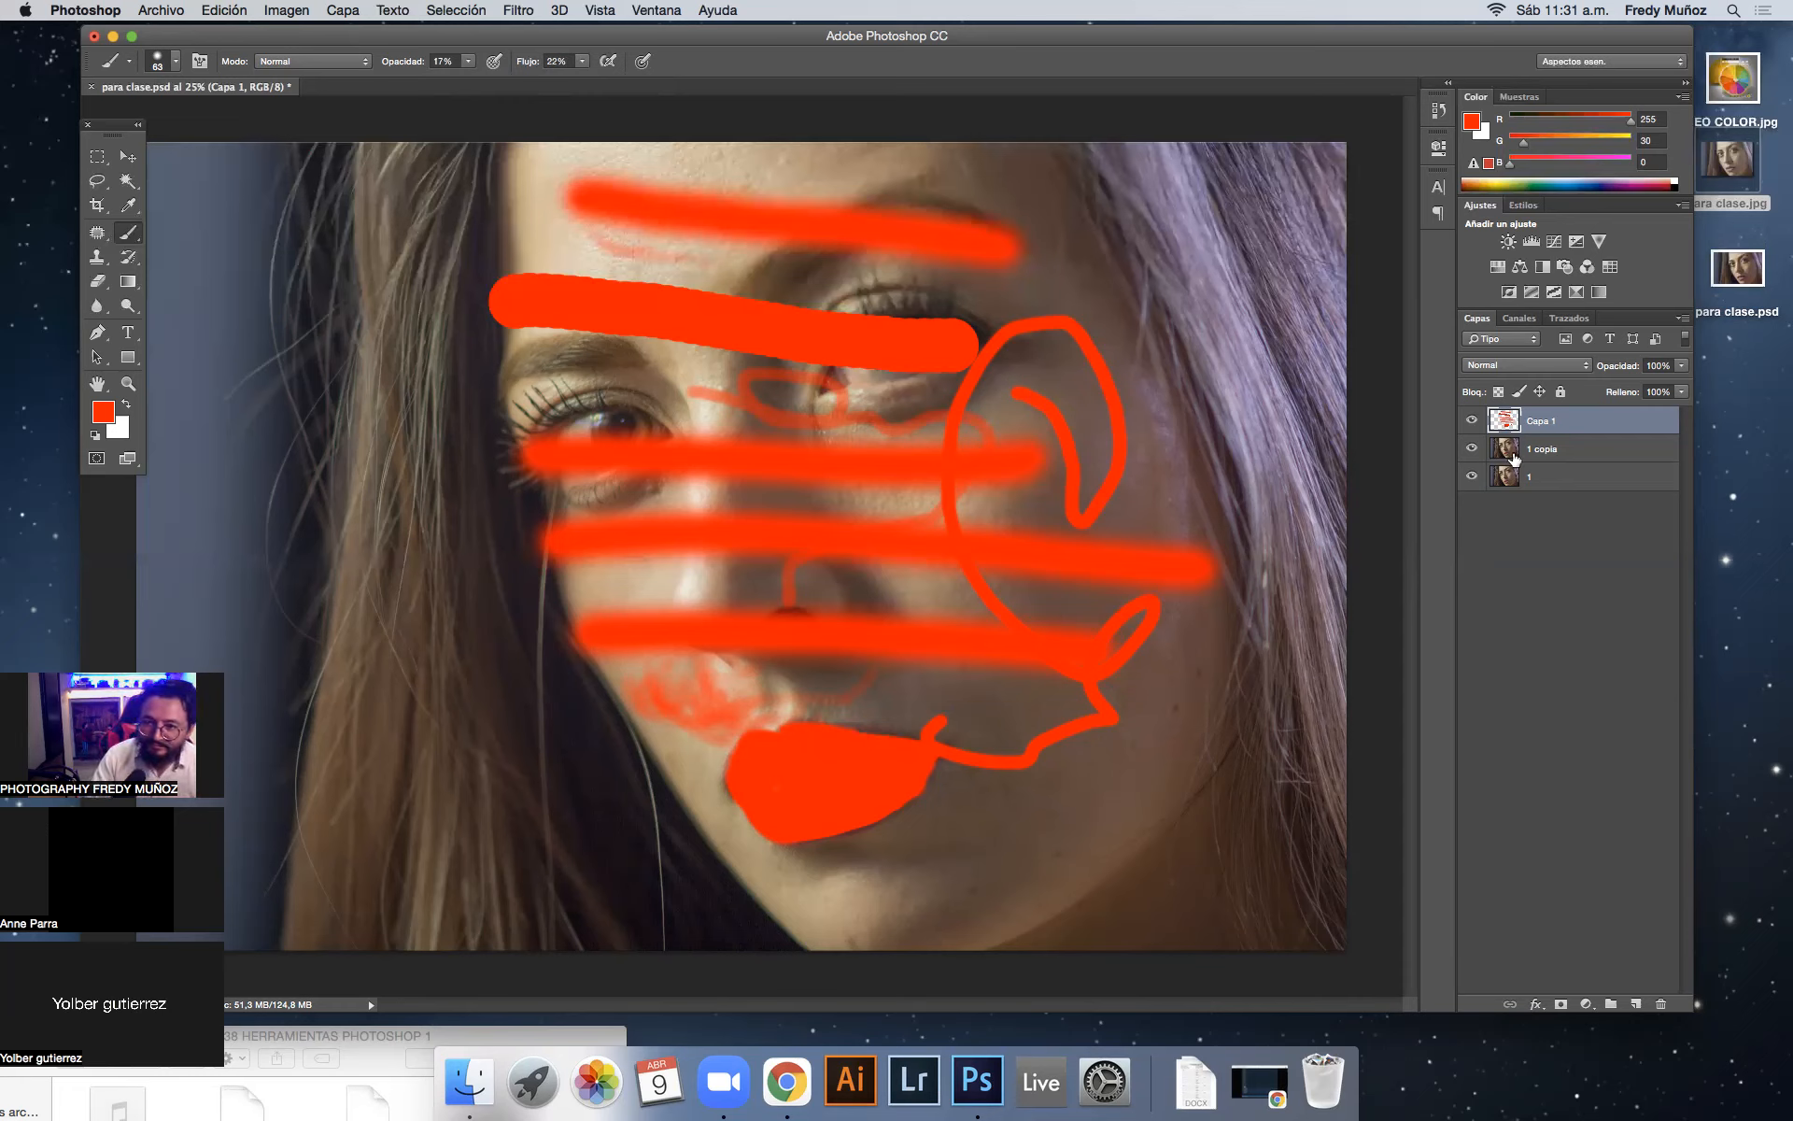
# Step: Hide the painted layer Capa 1
pyautogui.click(1471, 421)
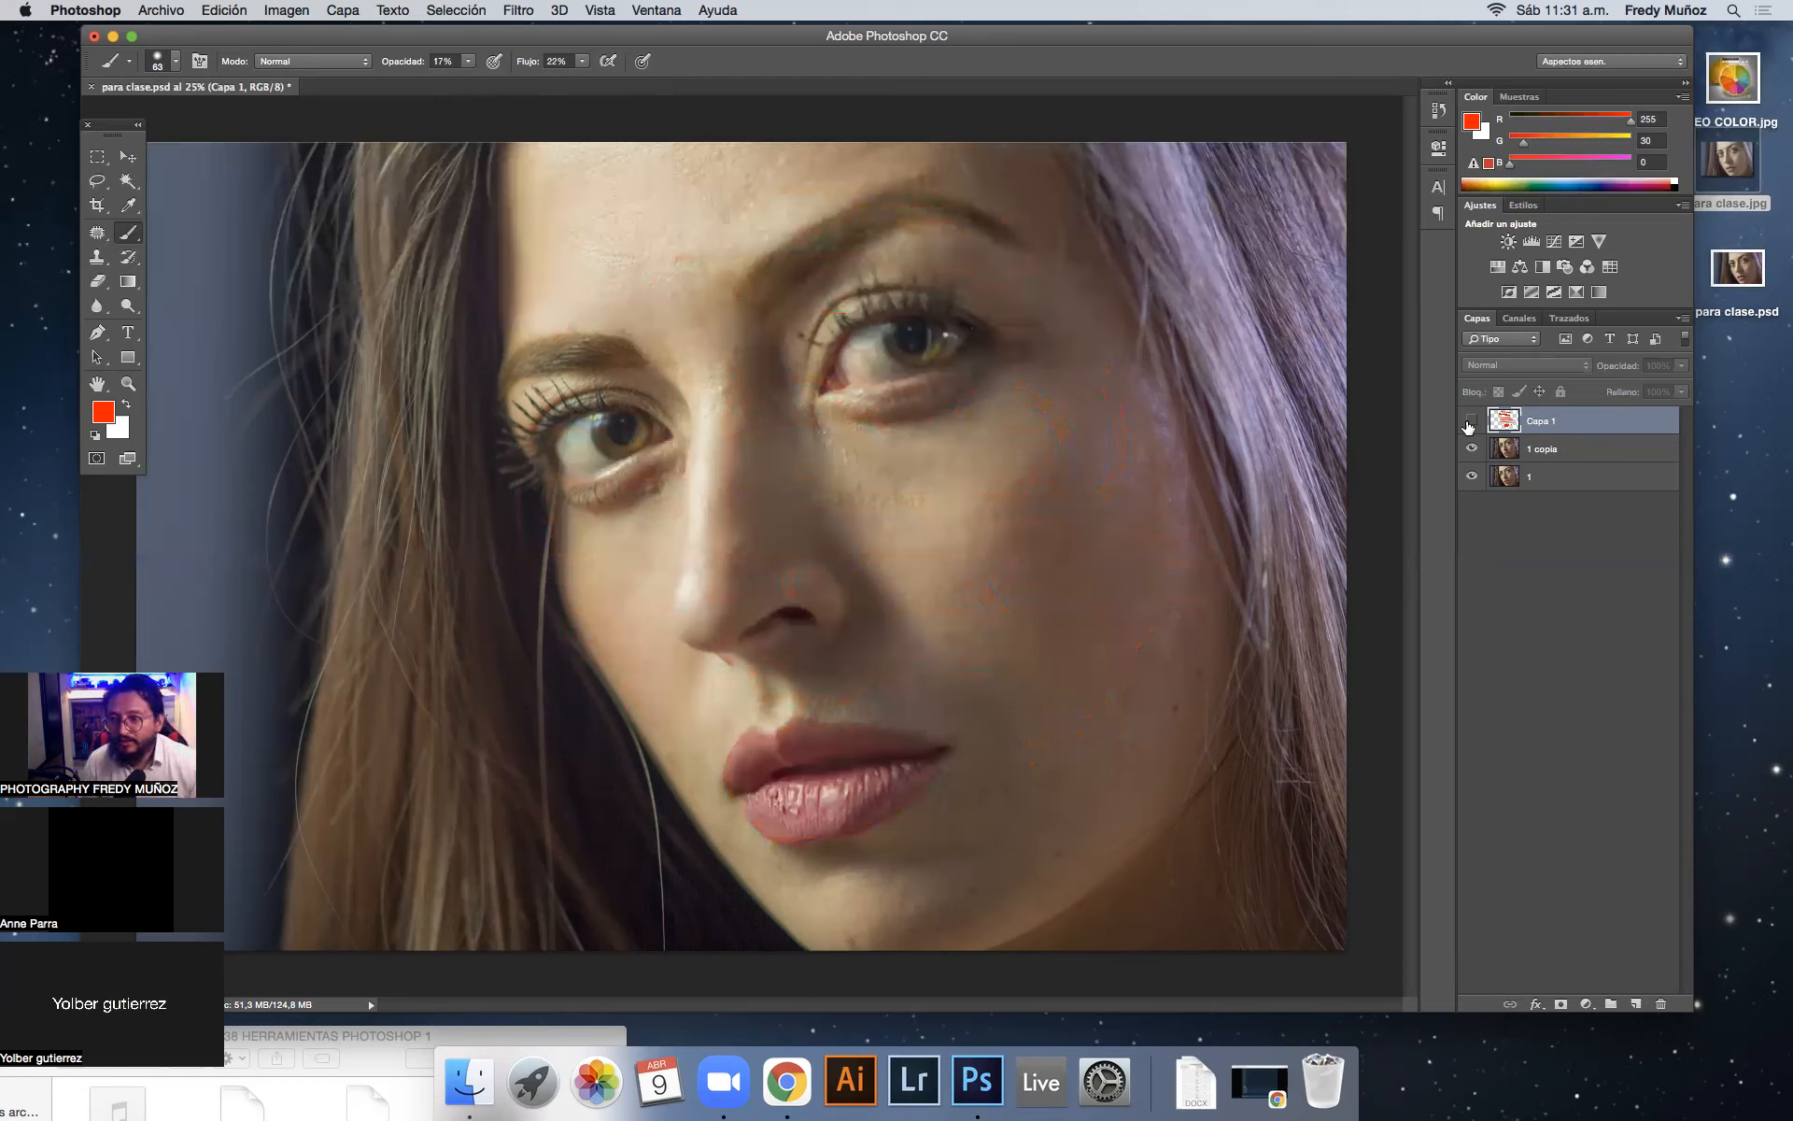